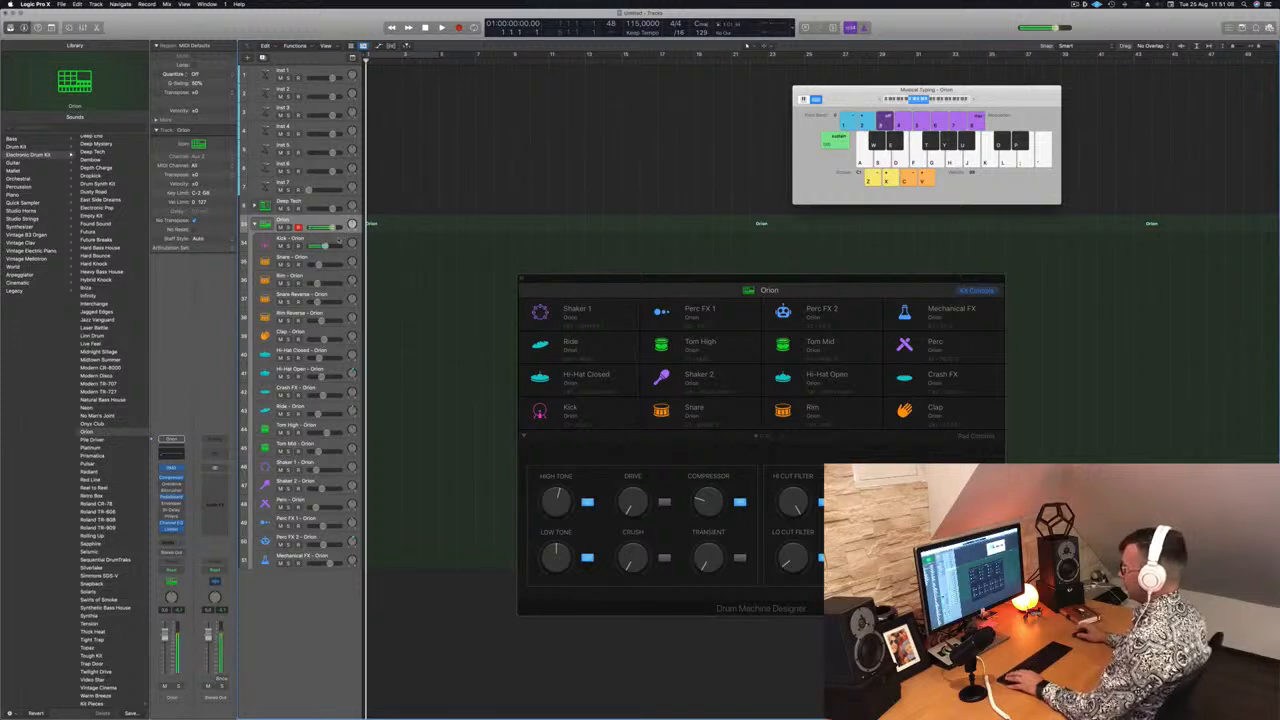
Record a few kick hits on the Kick - Orion track using musical typing, then stop
{"action": "key", "text": "r"}
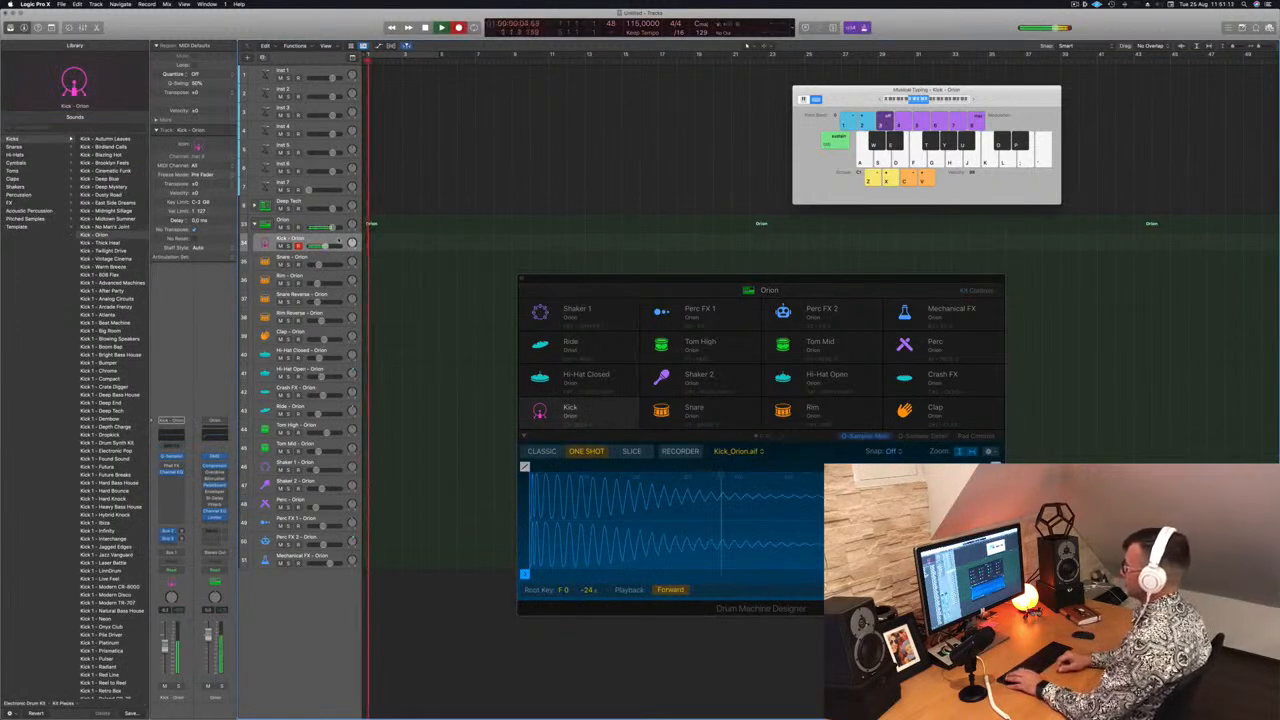
{"action": "key", "text": "a"}
{"action": "key", "text": "a"}
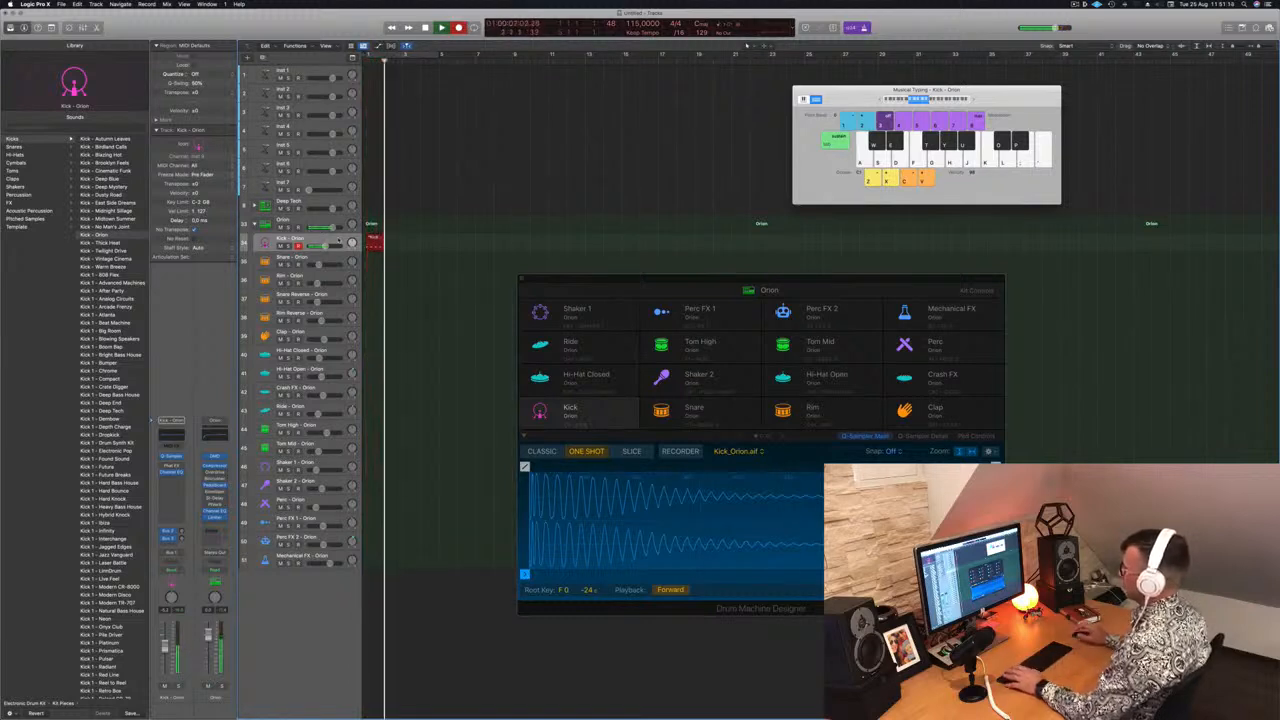
{"action": "key", "text": "space"}
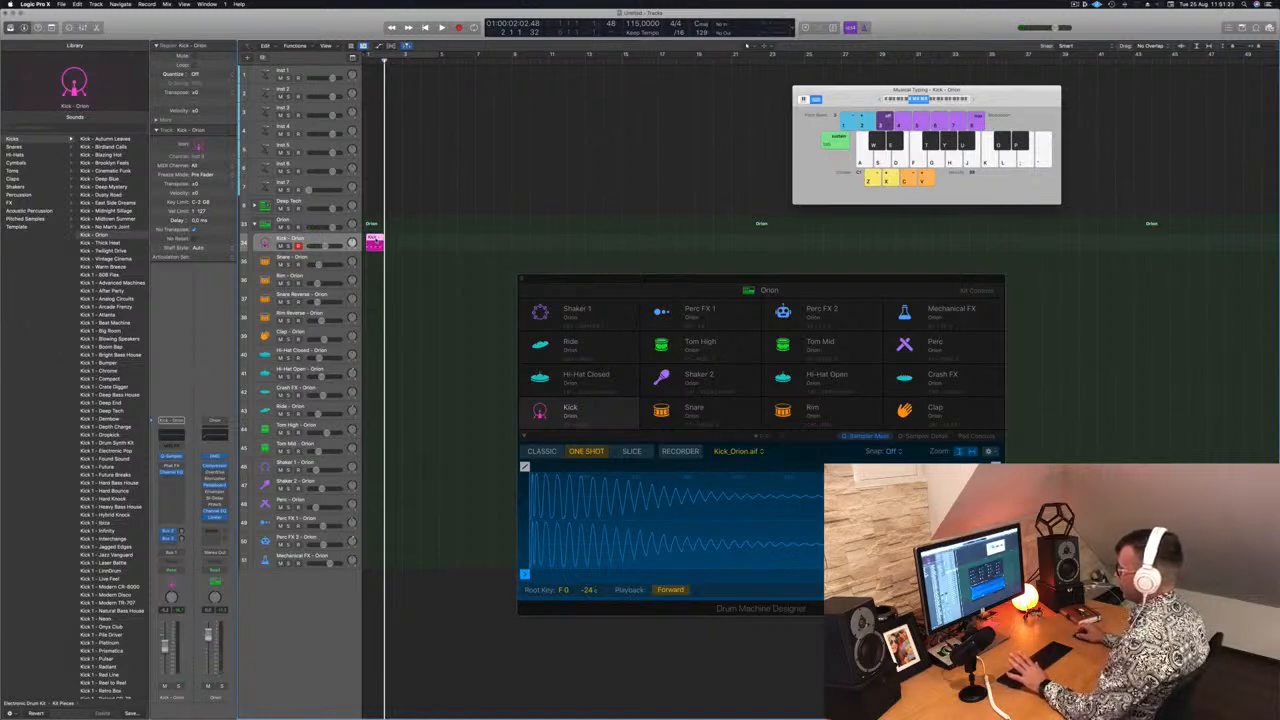
Select the newly recorded region and delete it
{"action": "double_click", "coordinate": [376, 240]}
{"action": "left_click_drag", "start_coordinate": [376, 240], "coordinate": [437, 242]}
{"action": "key", "text": "Delete"}
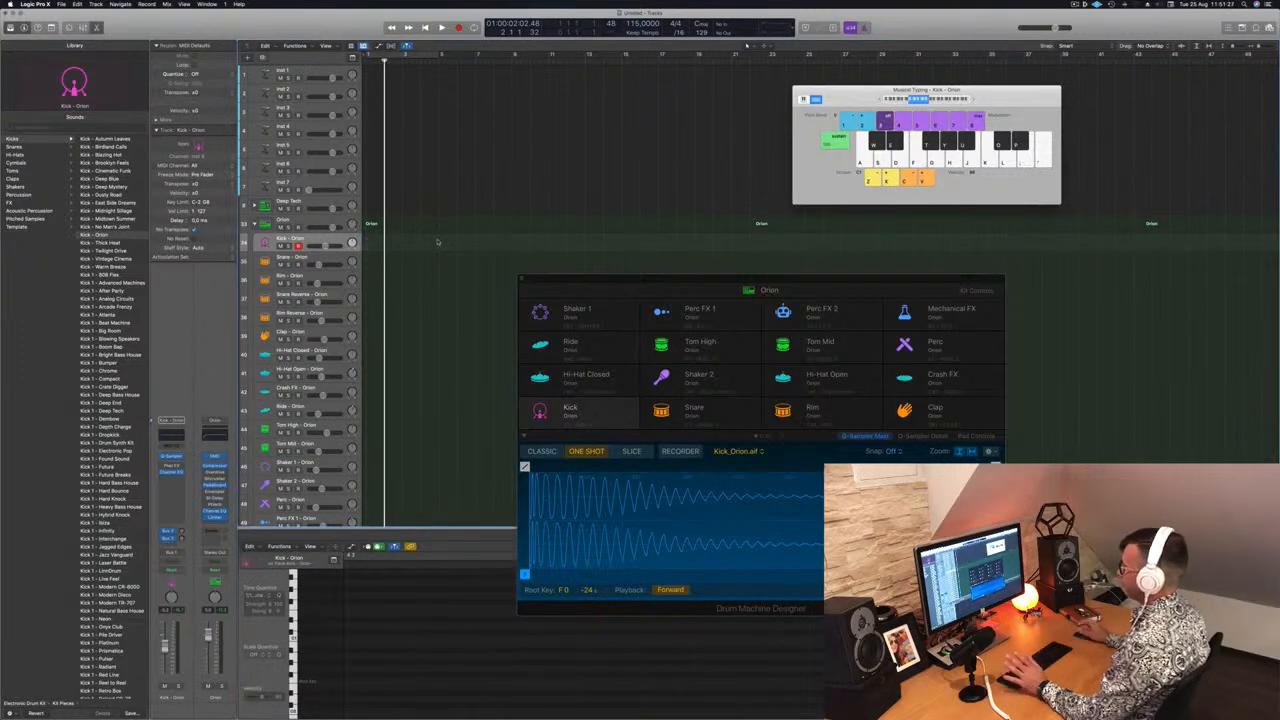
Select the Orion drum kit track and record kick hits with musical typing, then stop
{"action": "left_click", "coordinate": [310, 222]}
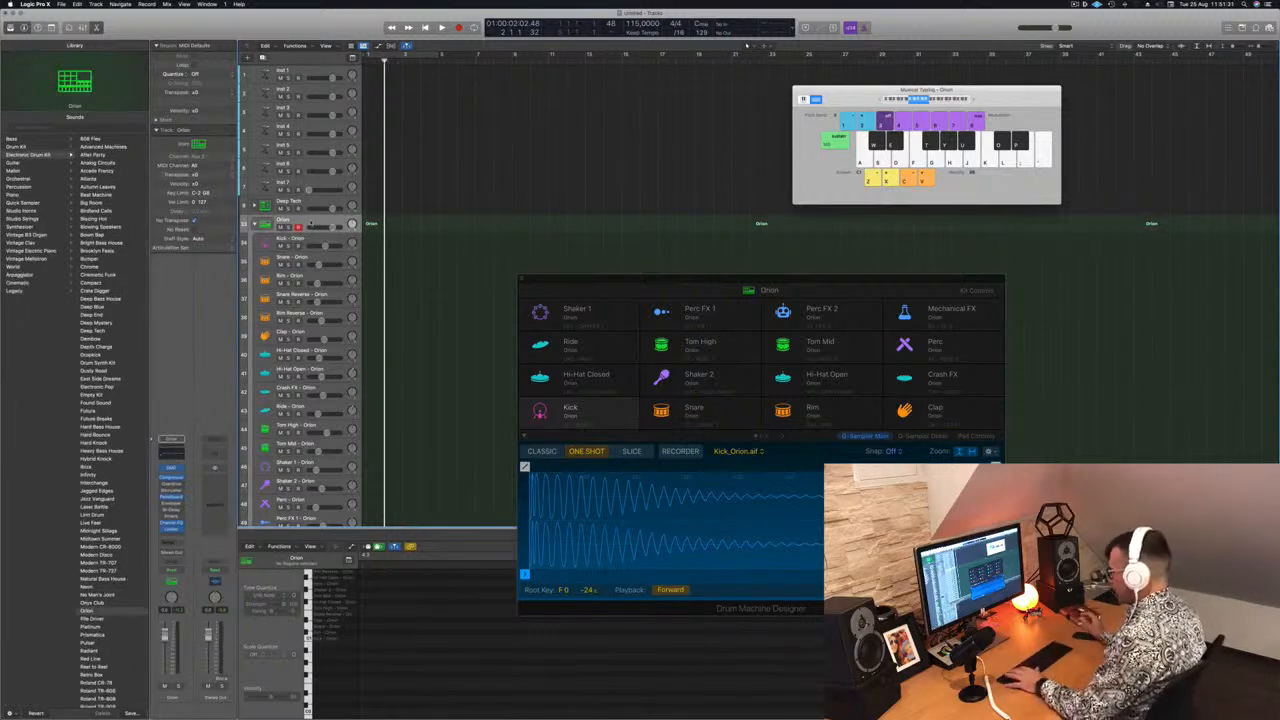
{"action": "key", "text": "r"}
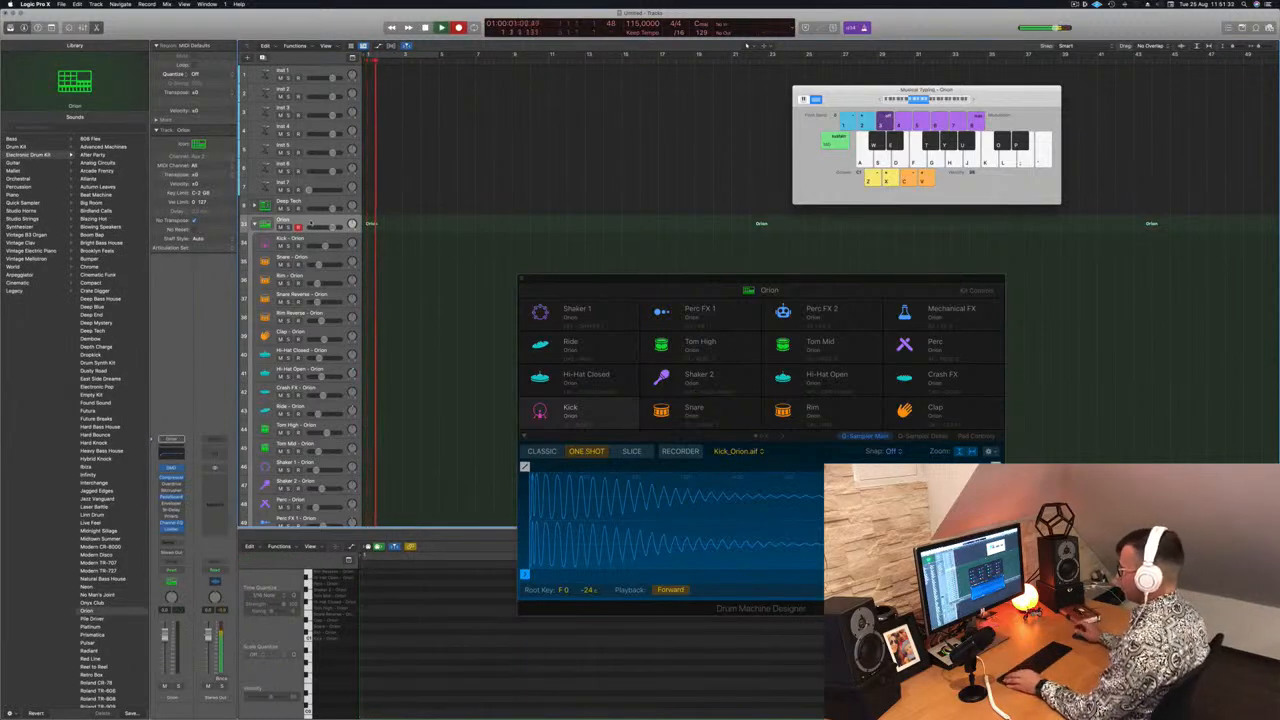
{"action": "key", "text": "a"}
{"action": "key", "text": "a"}
{"action": "key", "text": "a"}
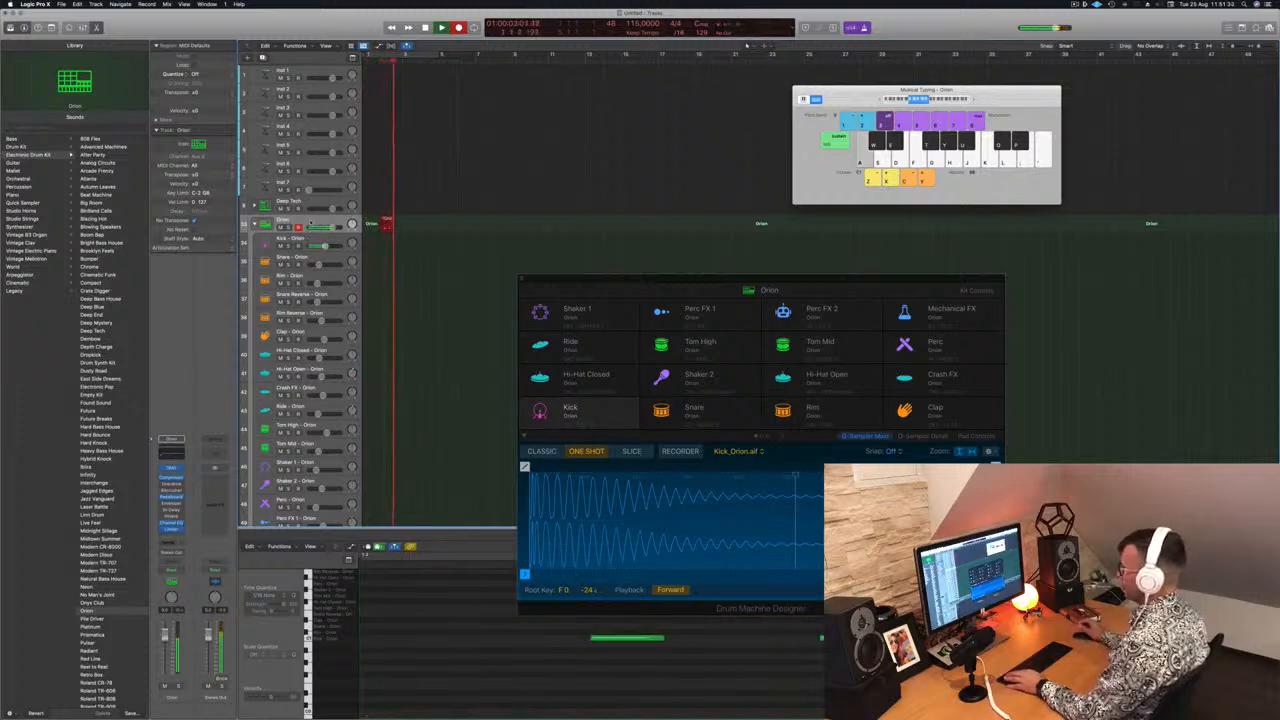
{"action": "key", "text": "a"}
{"action": "key", "text": "space"}
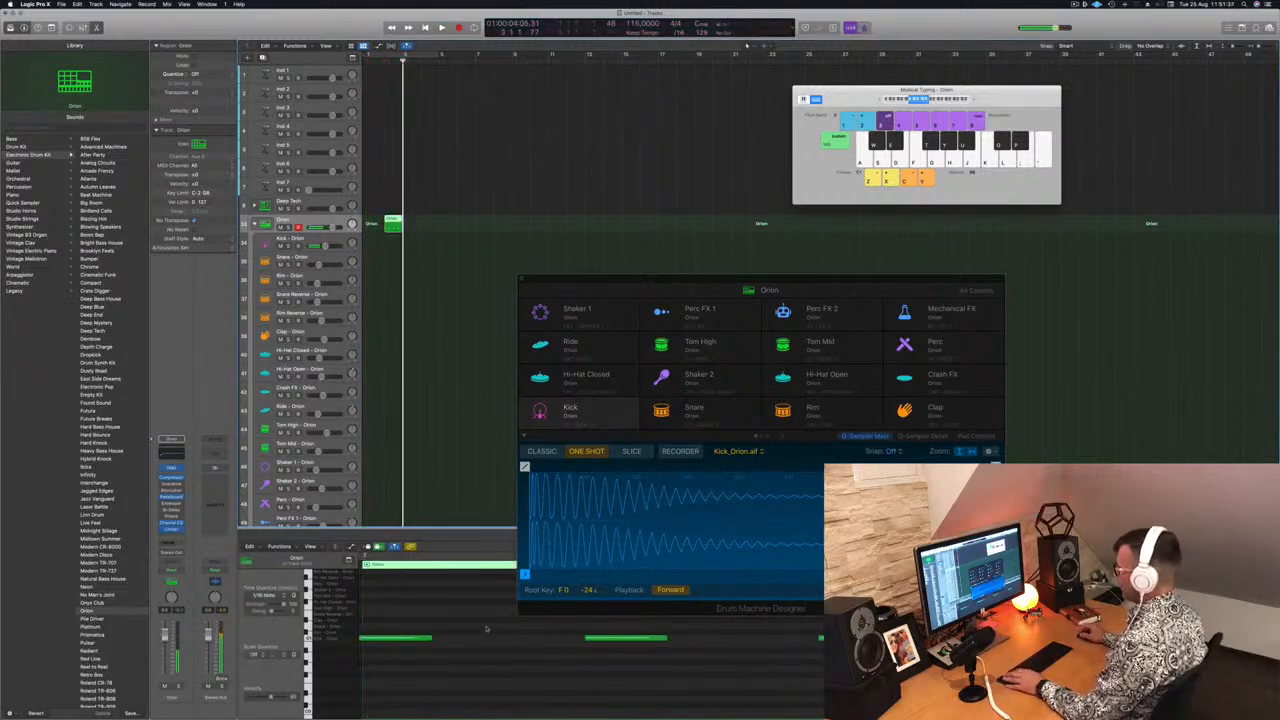
Move the recorded region to the start of the Kick - Orion track and play it back
{"action": "scroll", "coordinate": [500, 663], "scroll_direction": "down", "scroll_amount": 5}
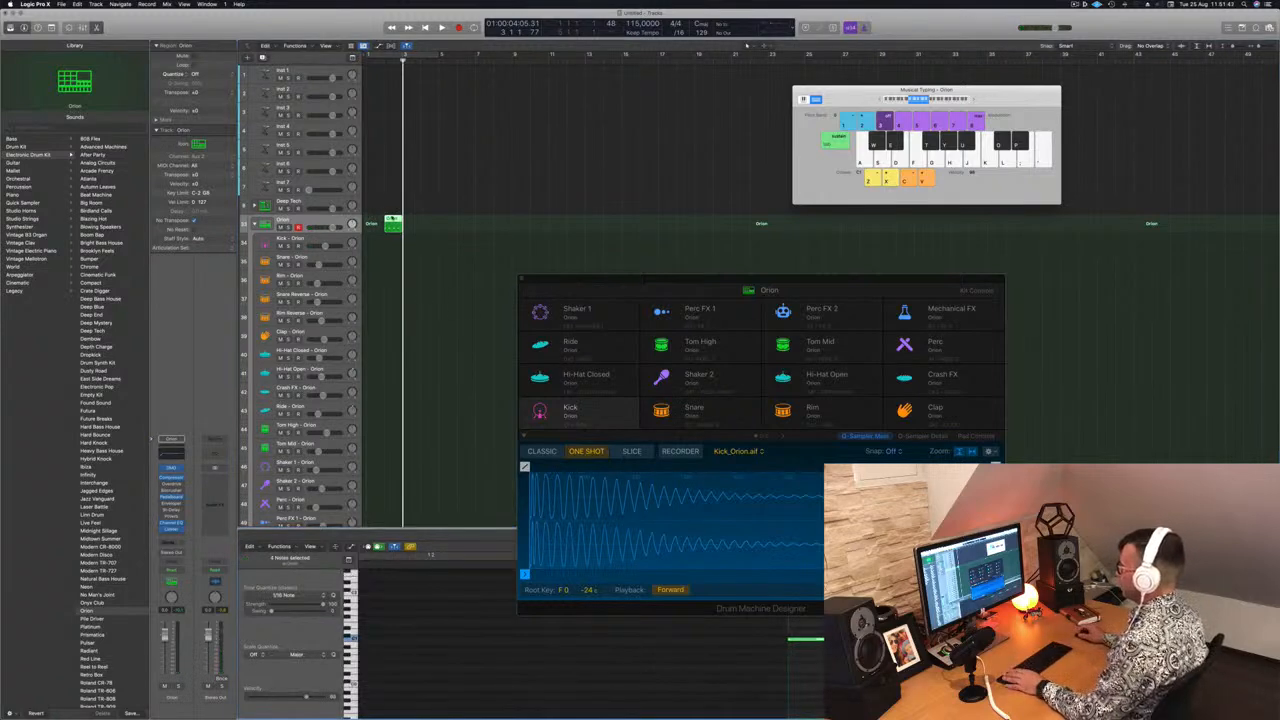
{"action": "left_click_drag", "start_coordinate": [392, 218], "coordinate": [373, 238]}
{"action": "key", "text": "space"}
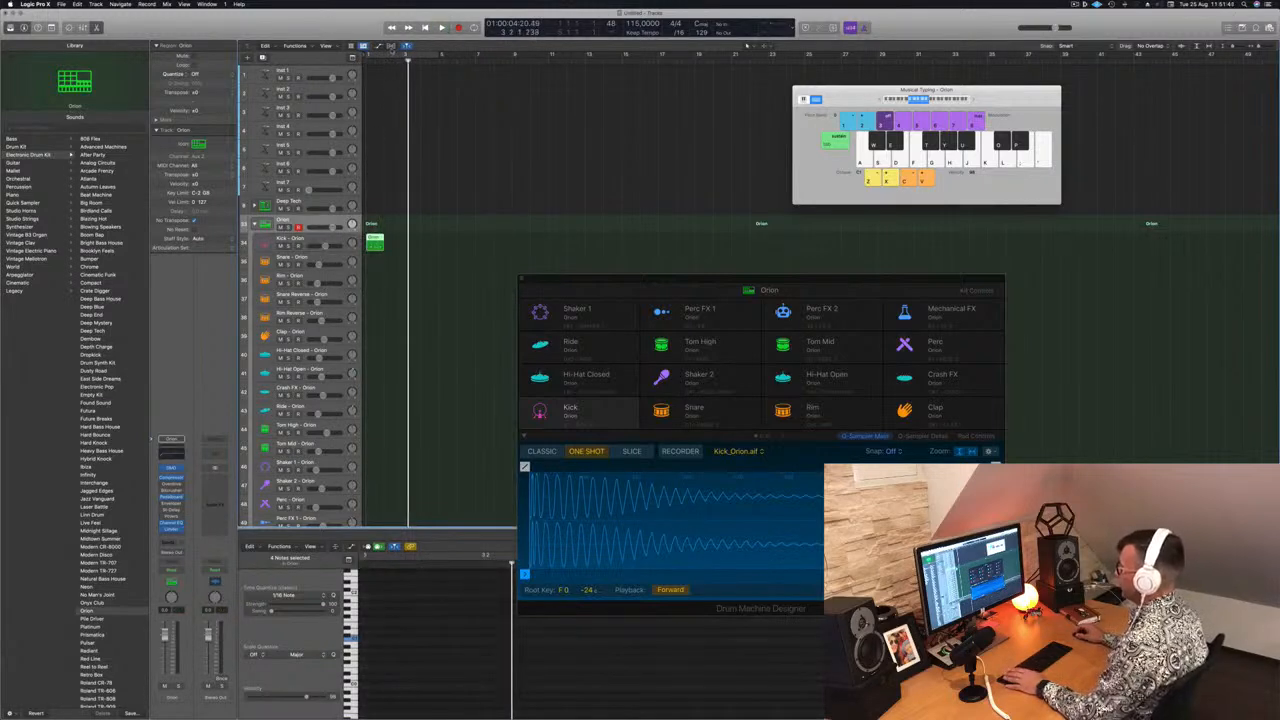
Turn on the cycle area over the opening bars, select the region and play it back
{"action": "key", "text": "super+Down"}
{"action": "key", "text": "super+Down"}
{"action": "left_click", "coordinate": [390, 54]}
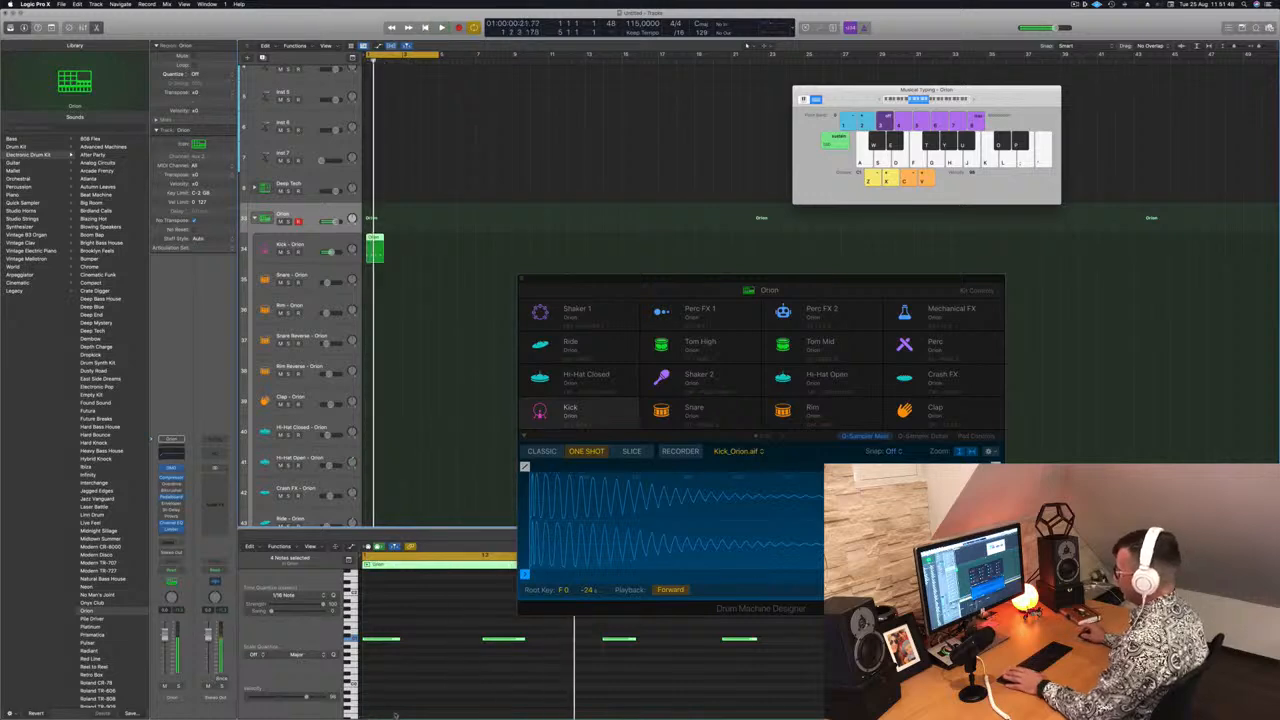
{"action": "left_click", "coordinate": [427, 376]}
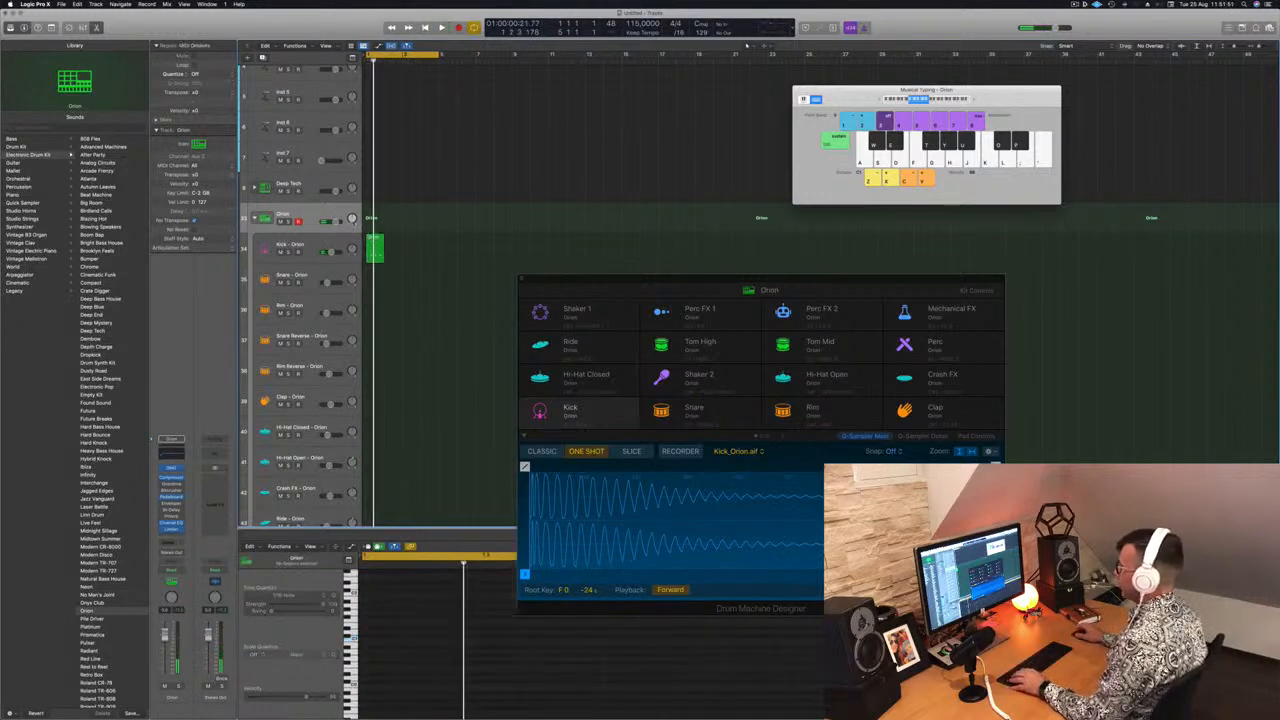
{"action": "left_click", "coordinate": [374, 240]}
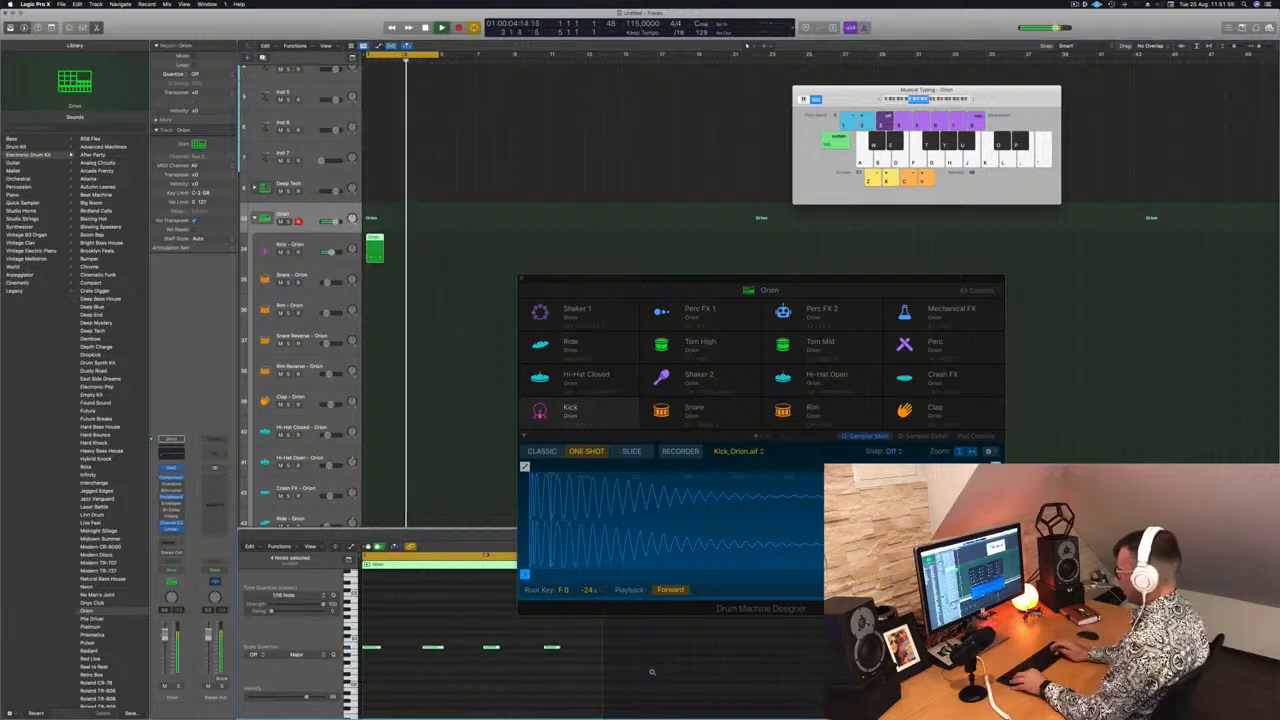
{"action": "key", "text": "space"}
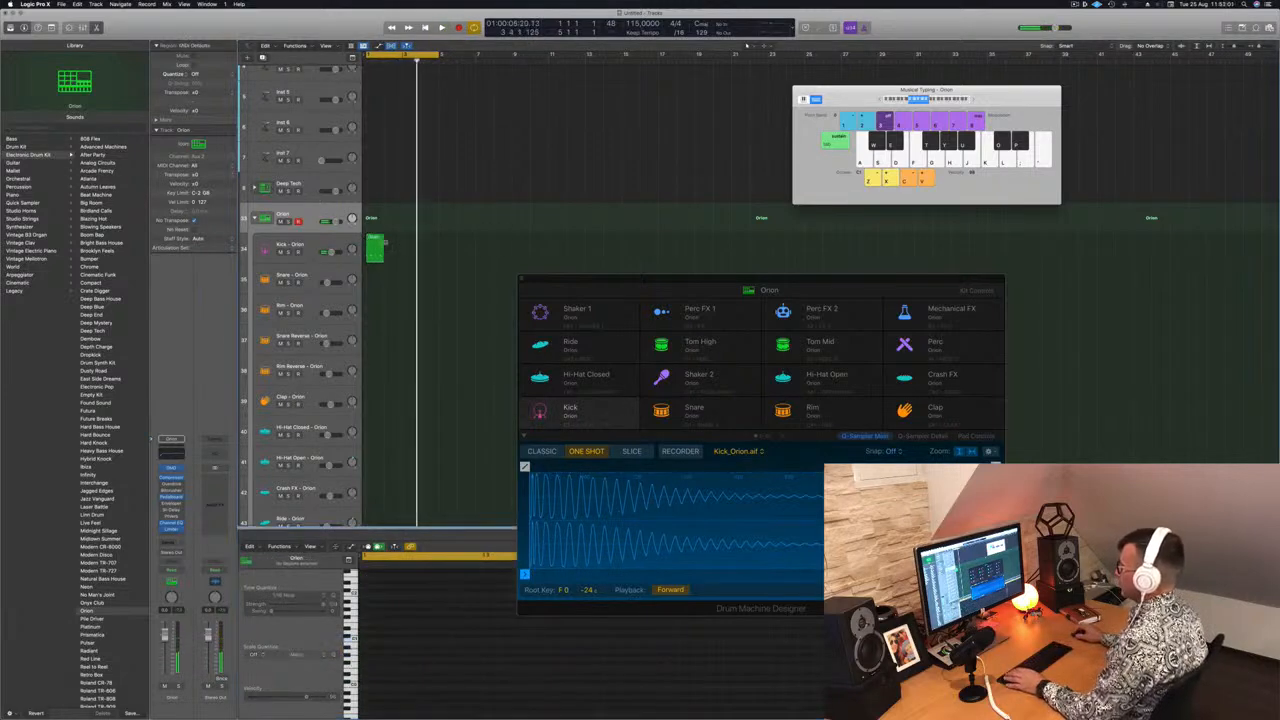
Move the region back onto the Orion track and delete it
{"action": "left_click_drag", "start_coordinate": [374, 248], "coordinate": [380, 221]}
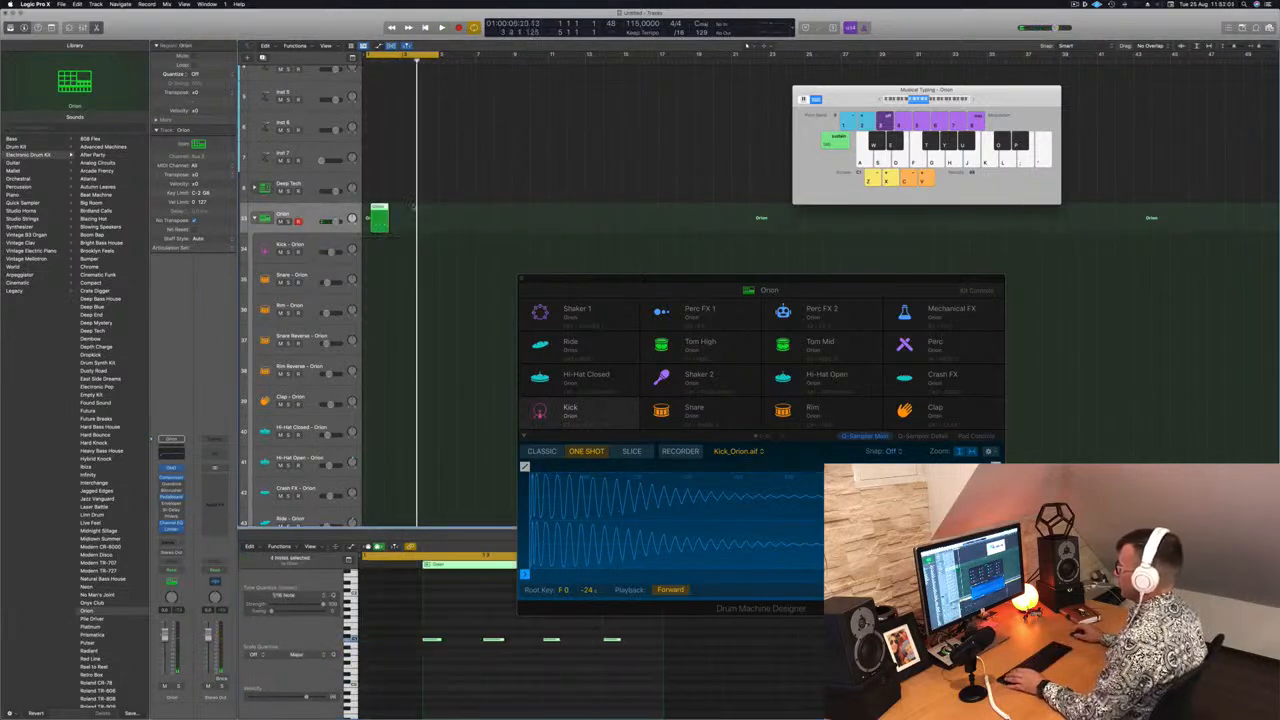
{"action": "key", "text": "Delete"}
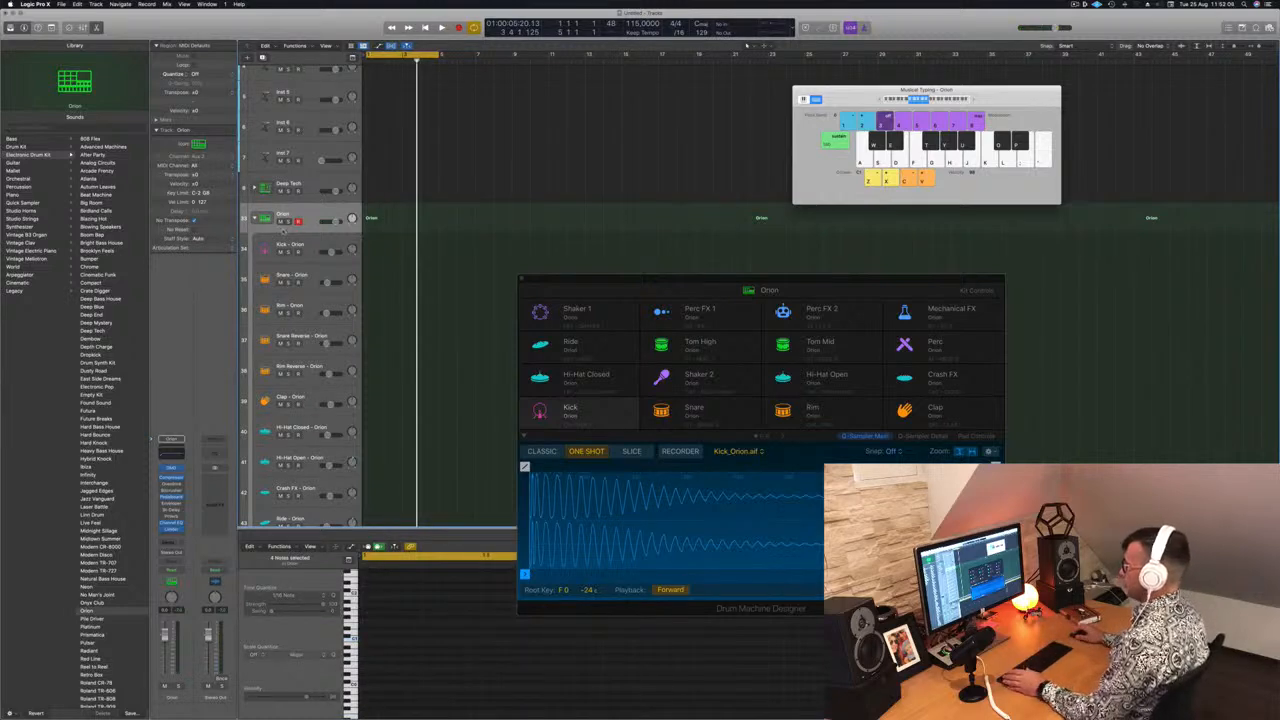
Record four kick hits on the Kick - Orion track with musical typing, select the recorded notes and stop
{"action": "left_click", "coordinate": [307, 244]}
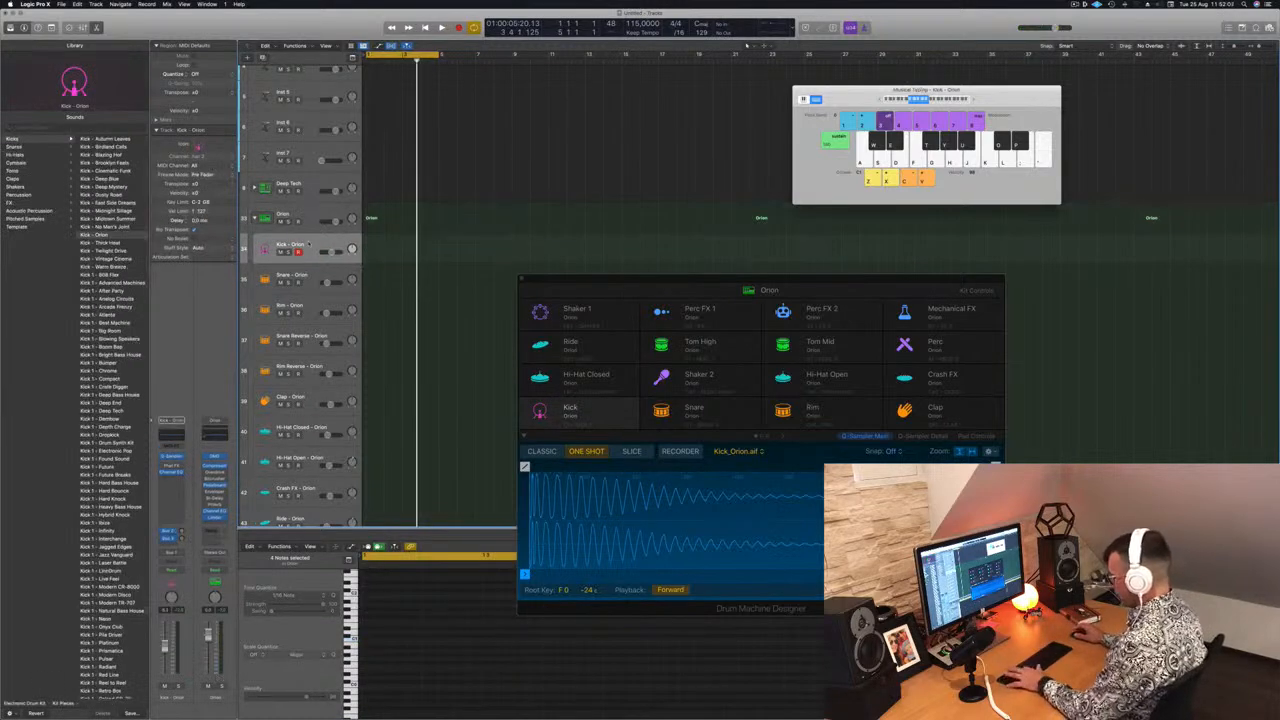
{"action": "key", "text": "r"}
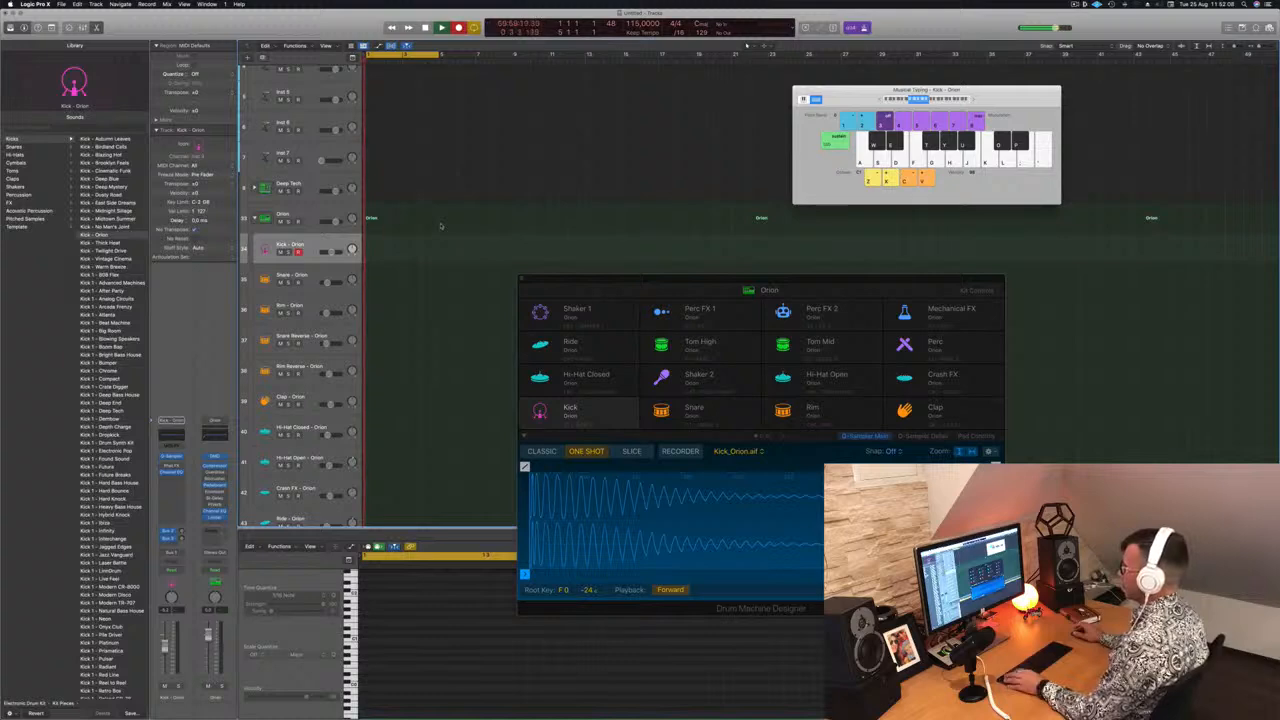
{"action": "key", "text": "a"}
{"action": "key", "text": "a"}
{"action": "key", "text": "a"}
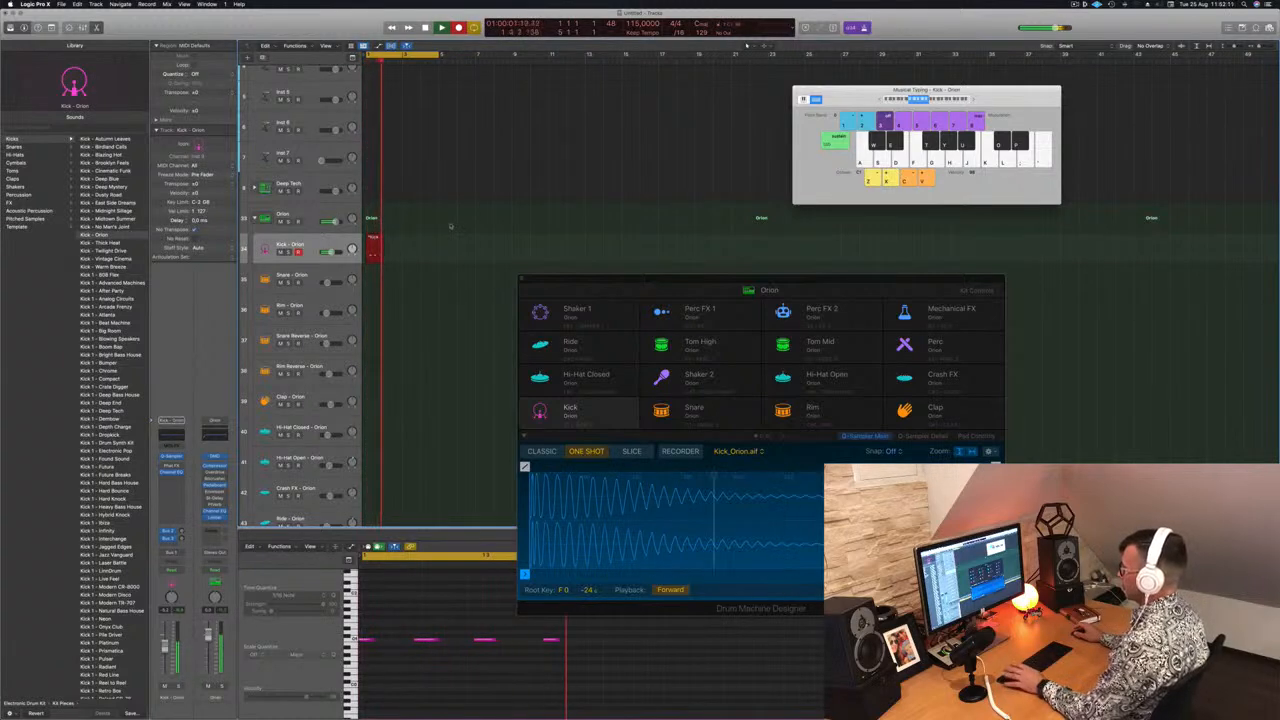
{"action": "key", "text": "a"}
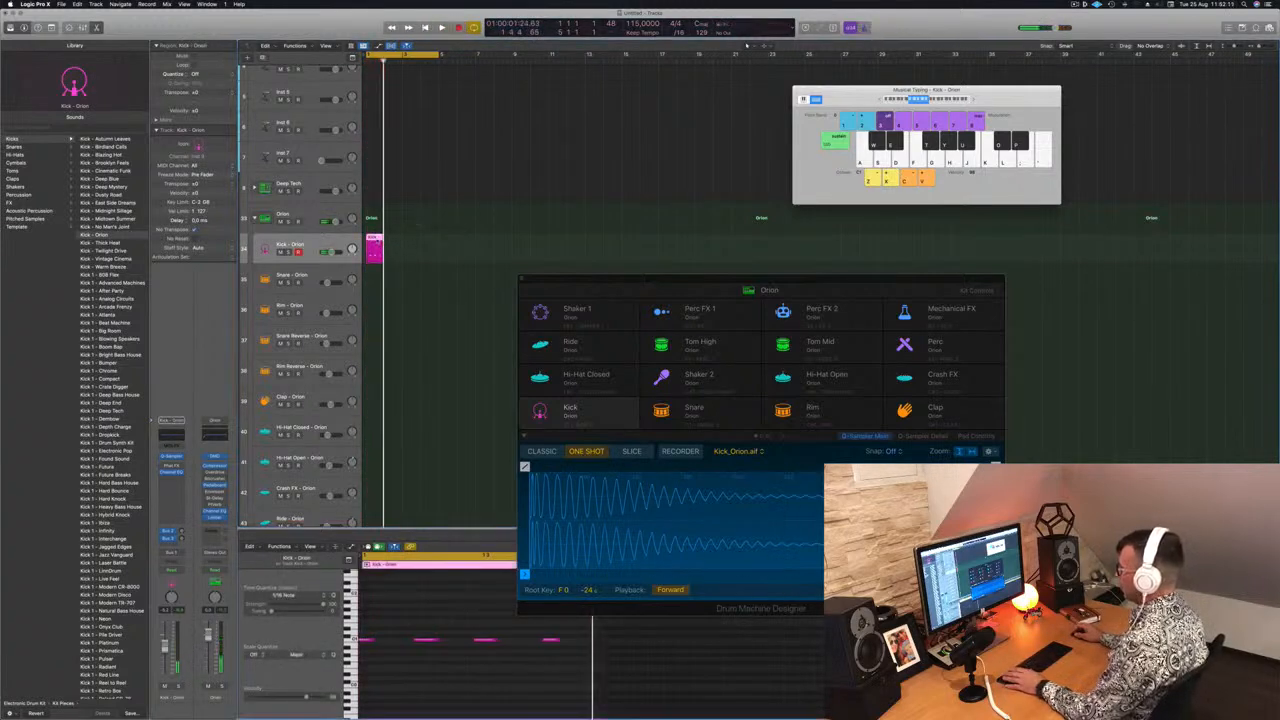
{"action": "left_click_drag", "start_coordinate": [370, 632], "coordinate": [561, 670]}
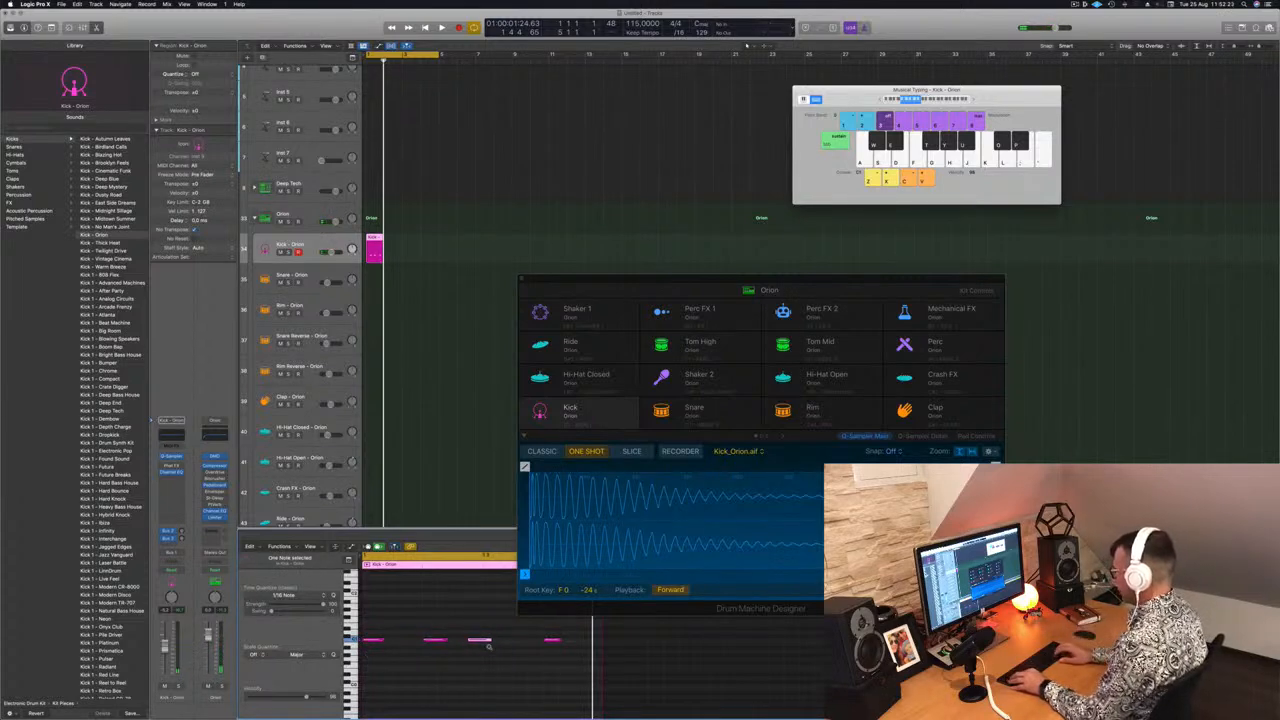
{"action": "left_click_drag", "start_coordinate": [370, 622], "coordinate": [602, 690]}
{"action": "key", "text": "space"}
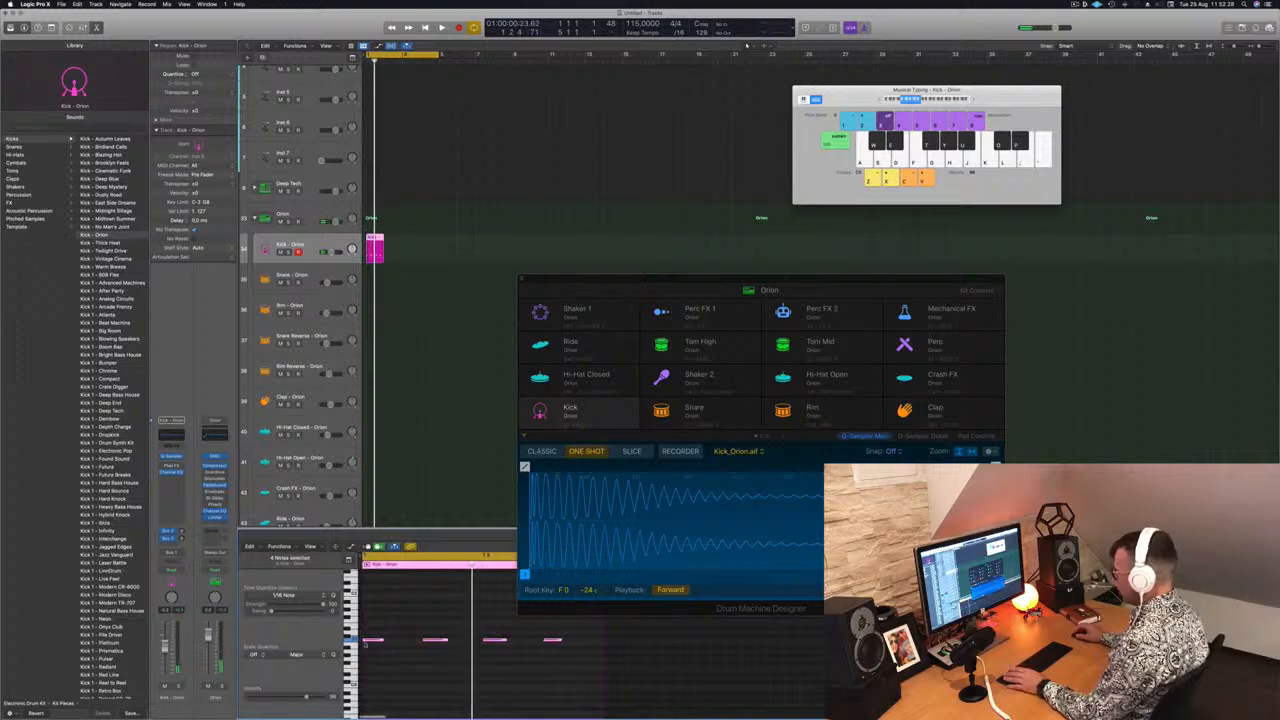
{"action": "scroll", "coordinate": [366, 642], "scroll_direction": "left", "scroll_amount": 1}
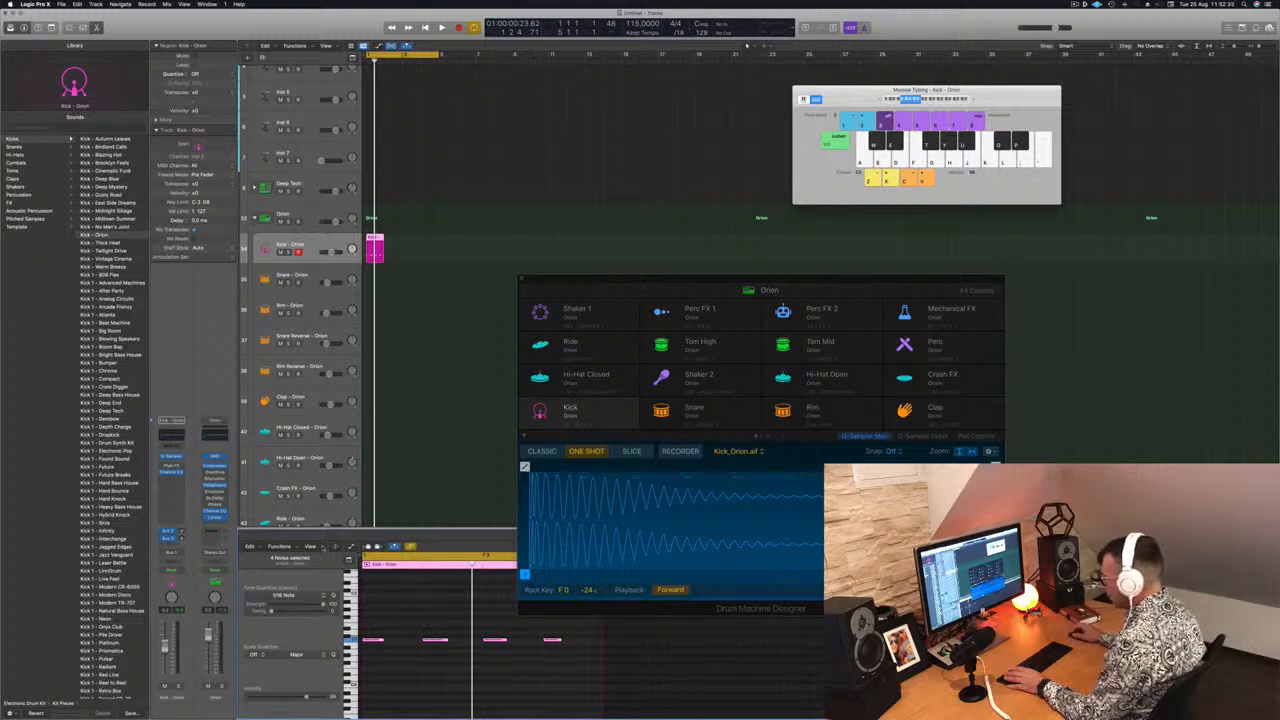
{"action": "left_click", "coordinate": [318, 547]}
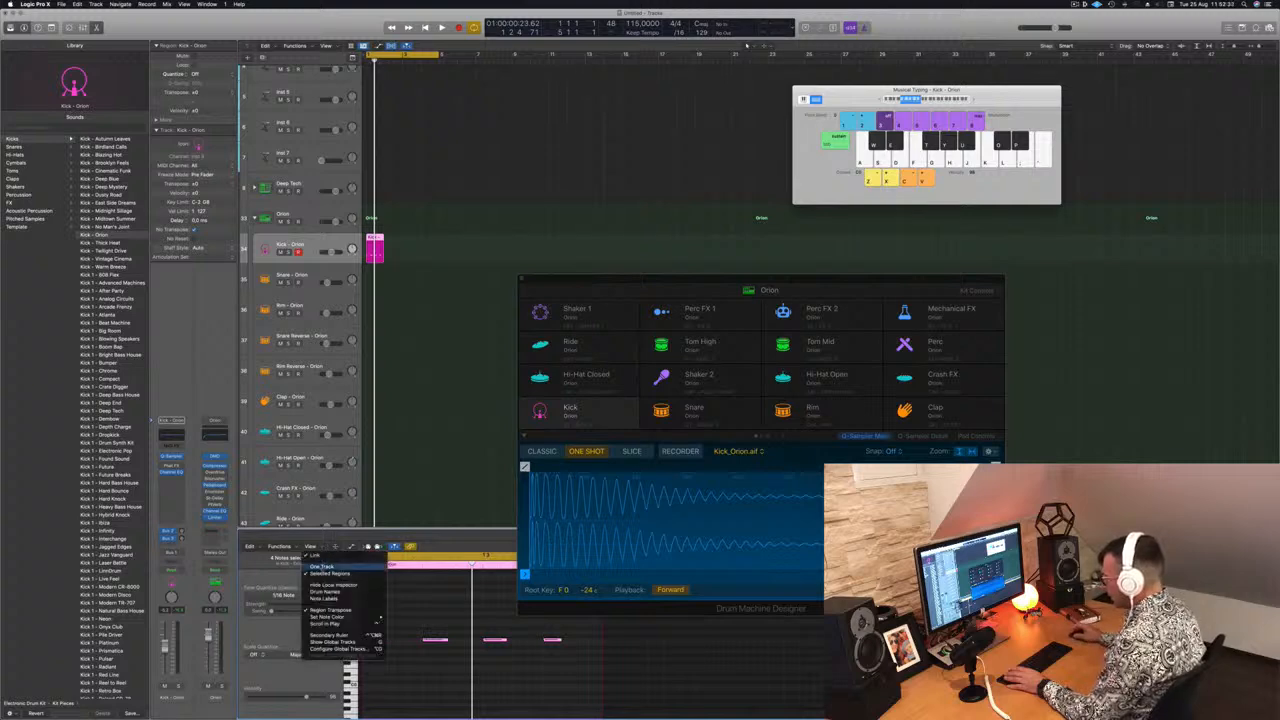
{"action": "left_click", "coordinate": [323, 565]}
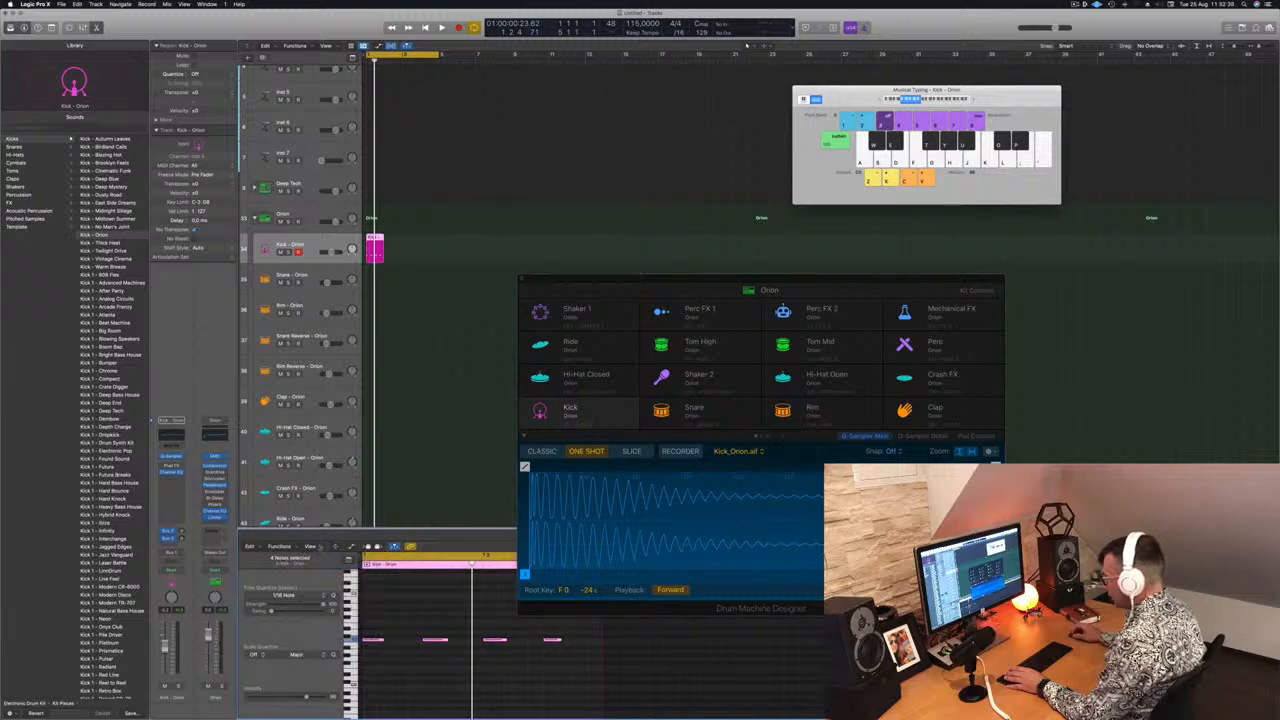
{"action": "left_click", "coordinate": [310, 546]}
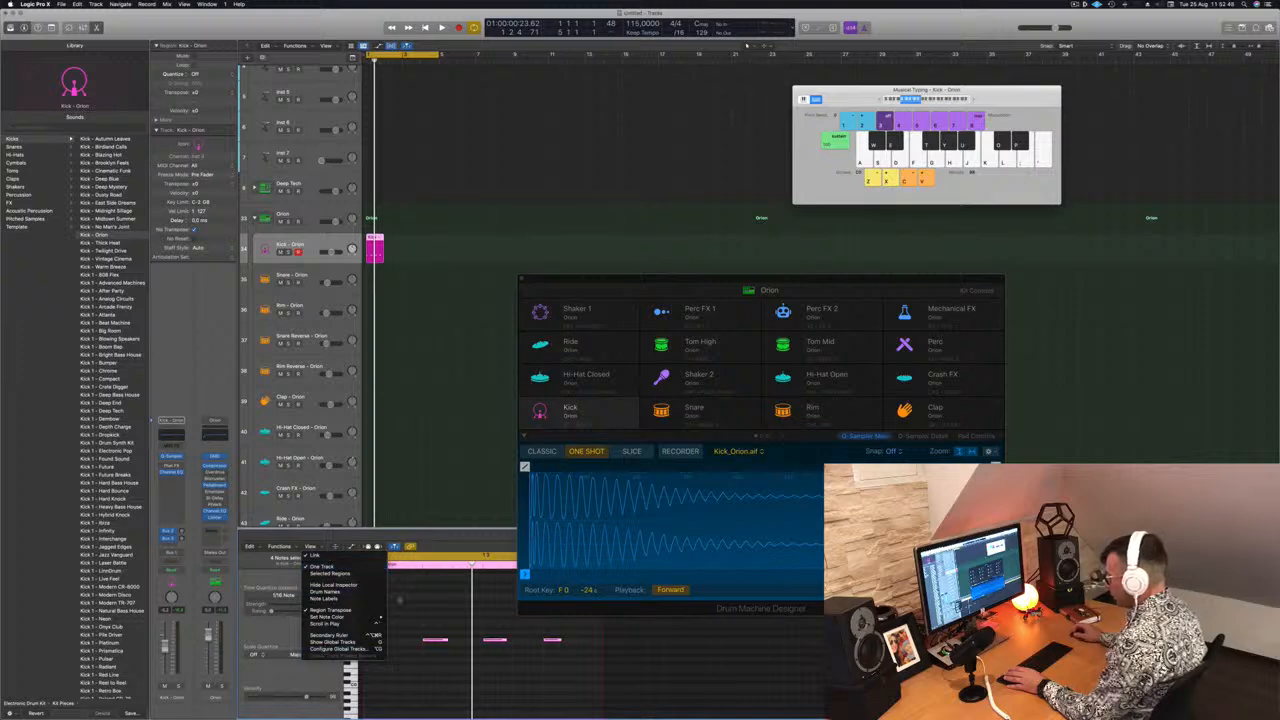
{"action": "left_click", "coordinate": [322, 566]}
Reposition the kick region so it begins at the start of the first bar
{"action": "left_click_drag", "start_coordinate": [363, 590], "coordinate": [400, 593]}
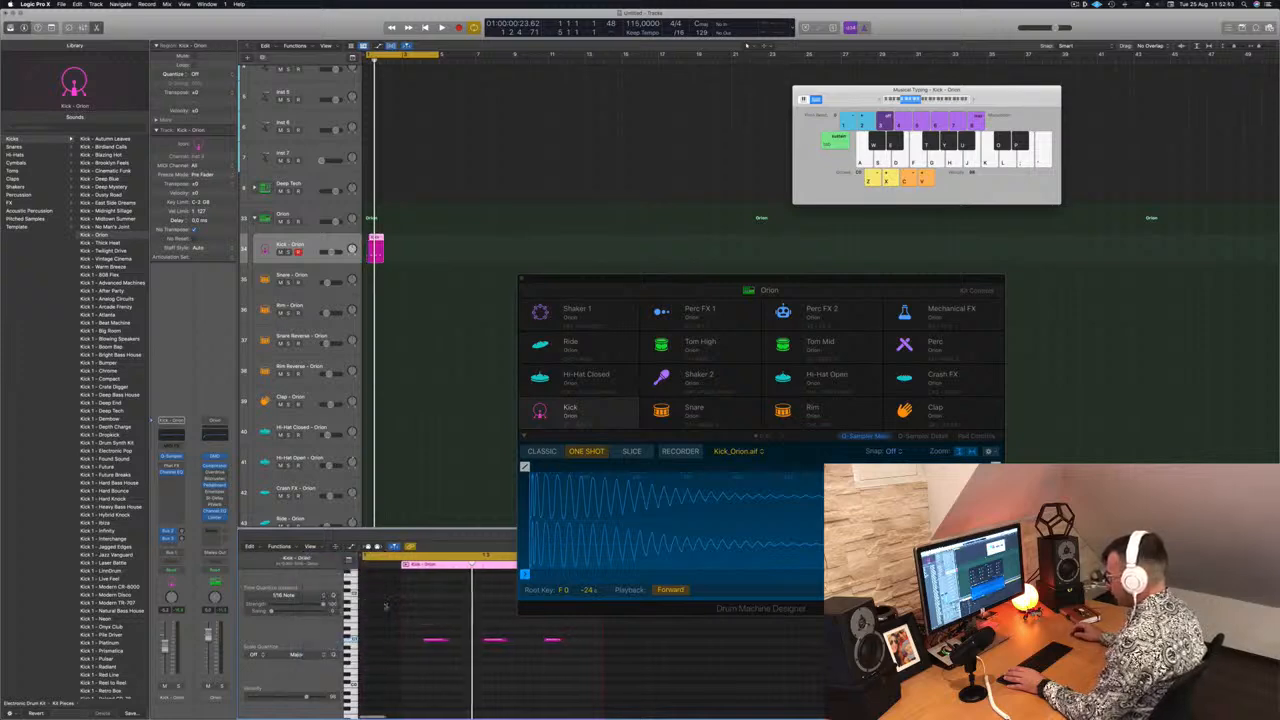
{"action": "scroll", "coordinate": [380, 607], "scroll_direction": "down", "scroll_amount": 3}
{"action": "scroll", "coordinate": [380, 607], "scroll_direction": "up", "scroll_amount": 3}
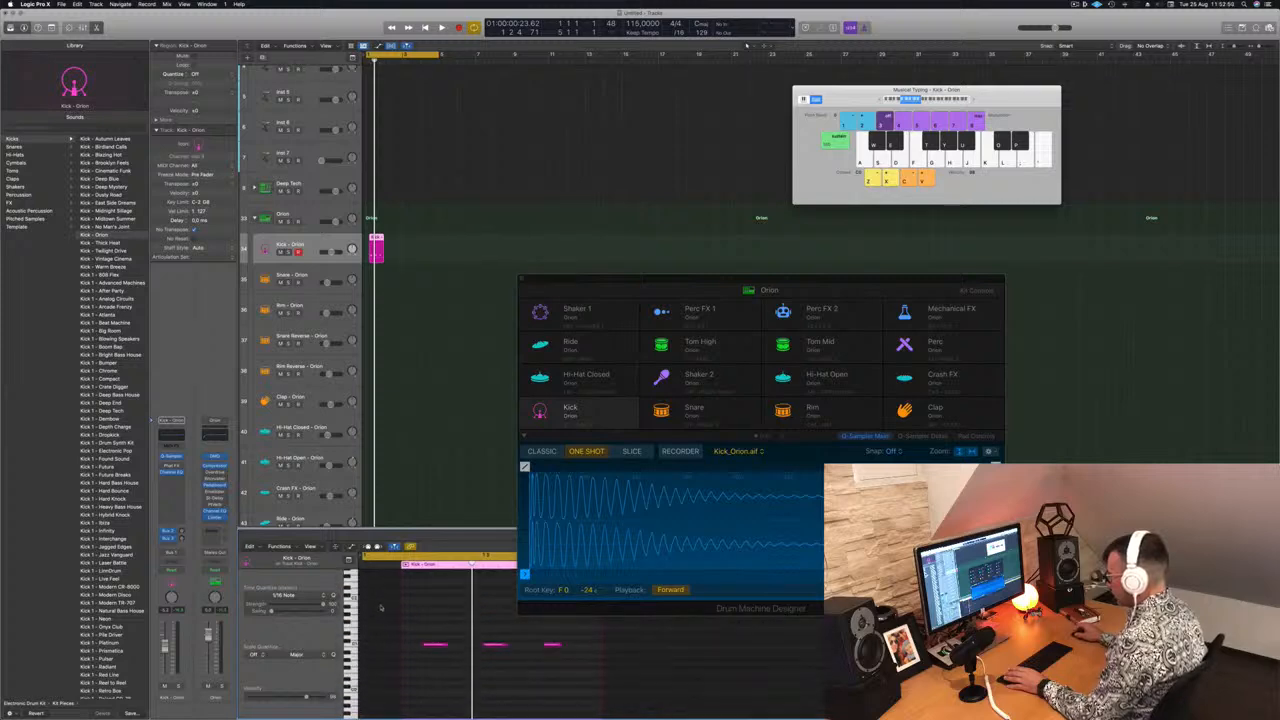
{"action": "scroll", "coordinate": [438, 632], "scroll_direction": "left", "scroll_amount": 1}
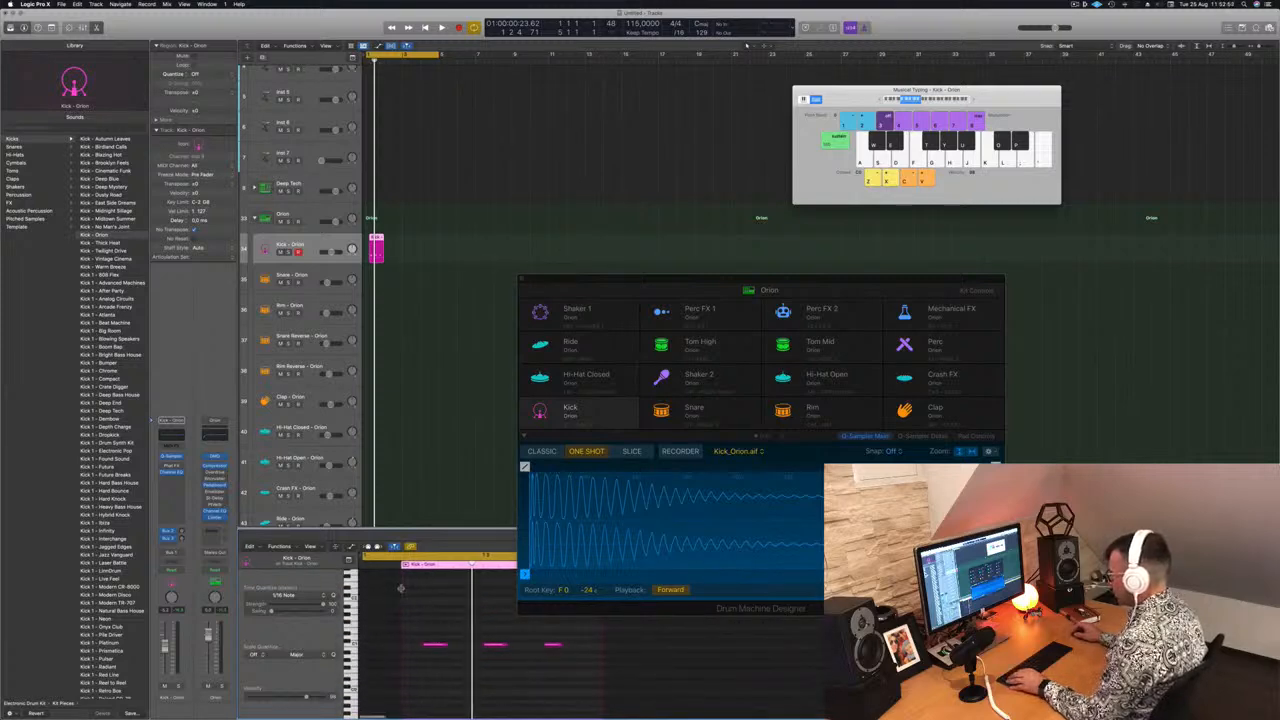
{"action": "left_click_drag", "start_coordinate": [377, 239], "coordinate": [370, 240]}
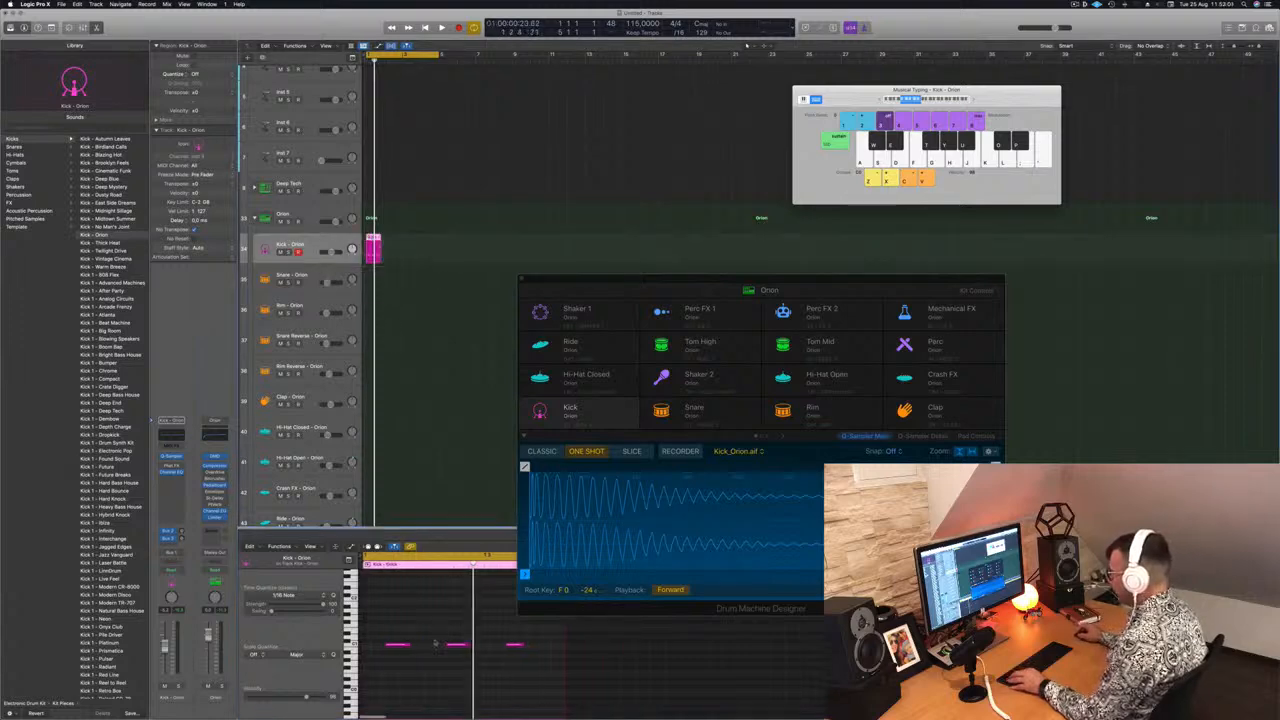
Move the kick notes onto the bar's beats, starting on the downbeat and shifting the last note to the fourth beat
{"action": "left_click_drag", "start_coordinate": [381, 630], "coordinate": [545, 671]}
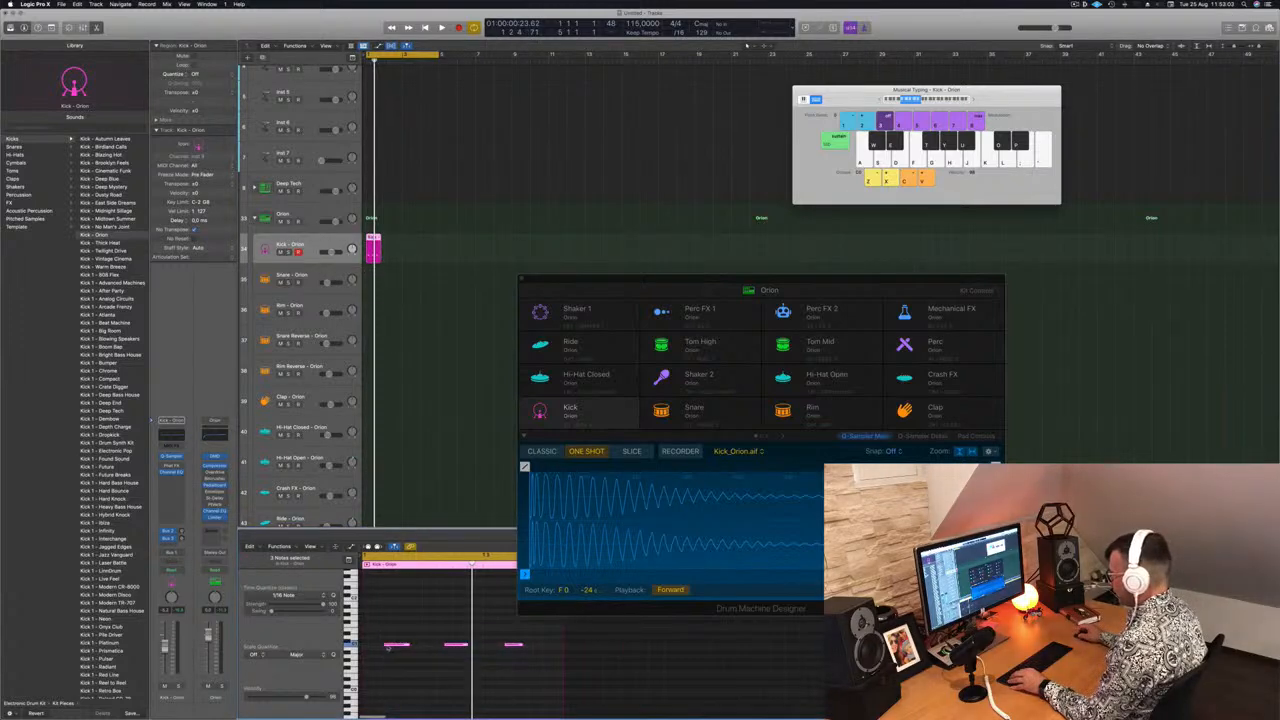
{"action": "left_click_drag", "start_coordinate": [395, 645], "coordinate": [373, 648]}
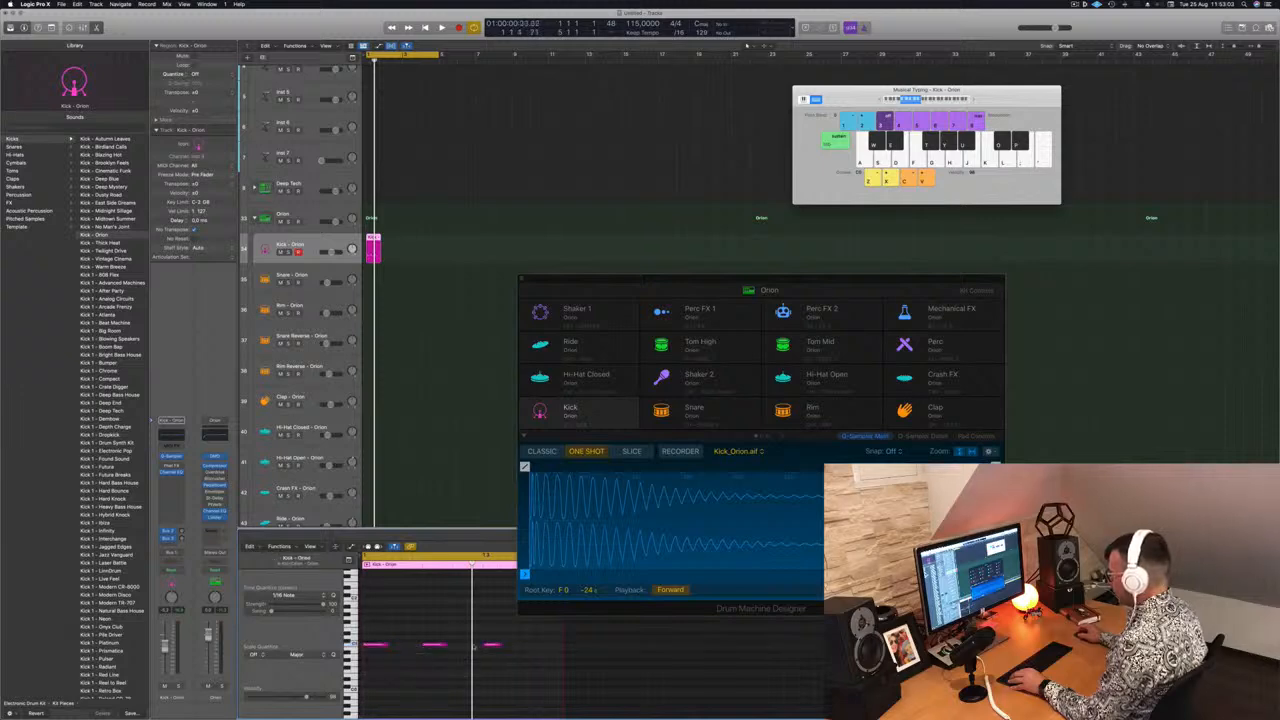
{"action": "left_click", "coordinate": [492, 645]}
{"action": "left_click_drag", "start_coordinate": [494, 645], "coordinate": [557, 655]}
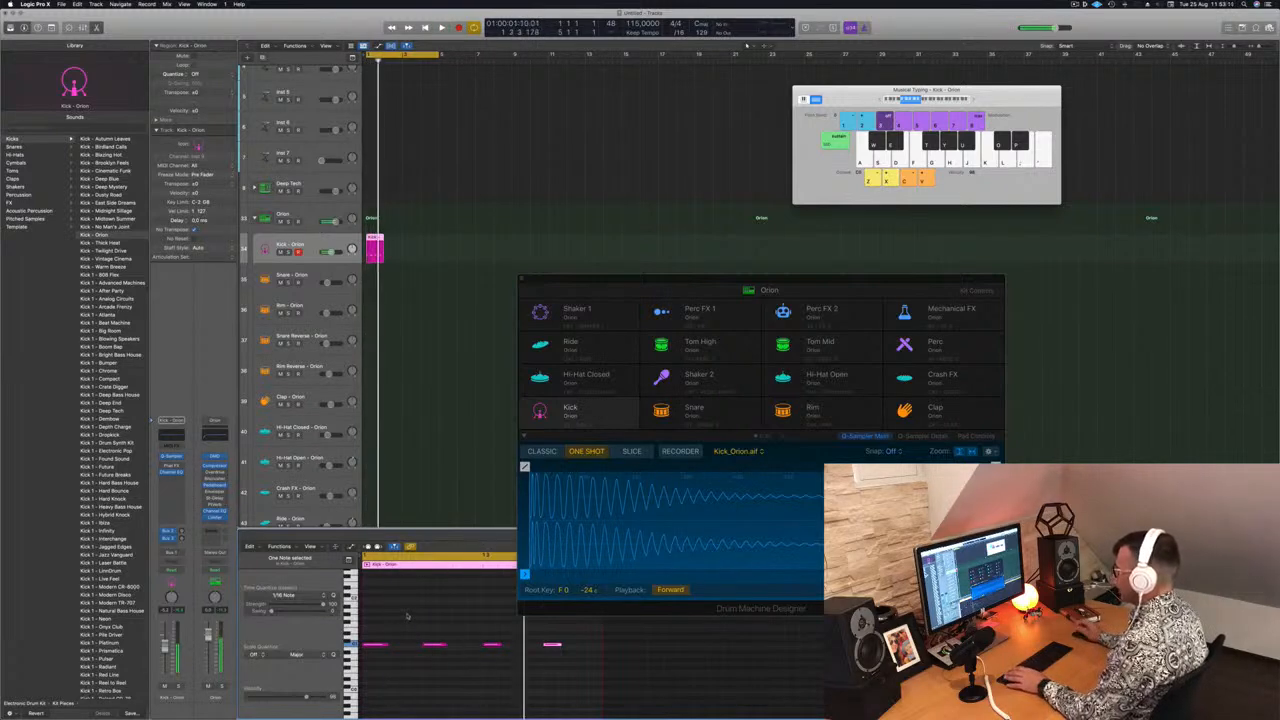
Select all four kick notes and play back the pattern
{"action": "left_click_drag", "start_coordinate": [380, 622], "coordinate": [630, 690]}
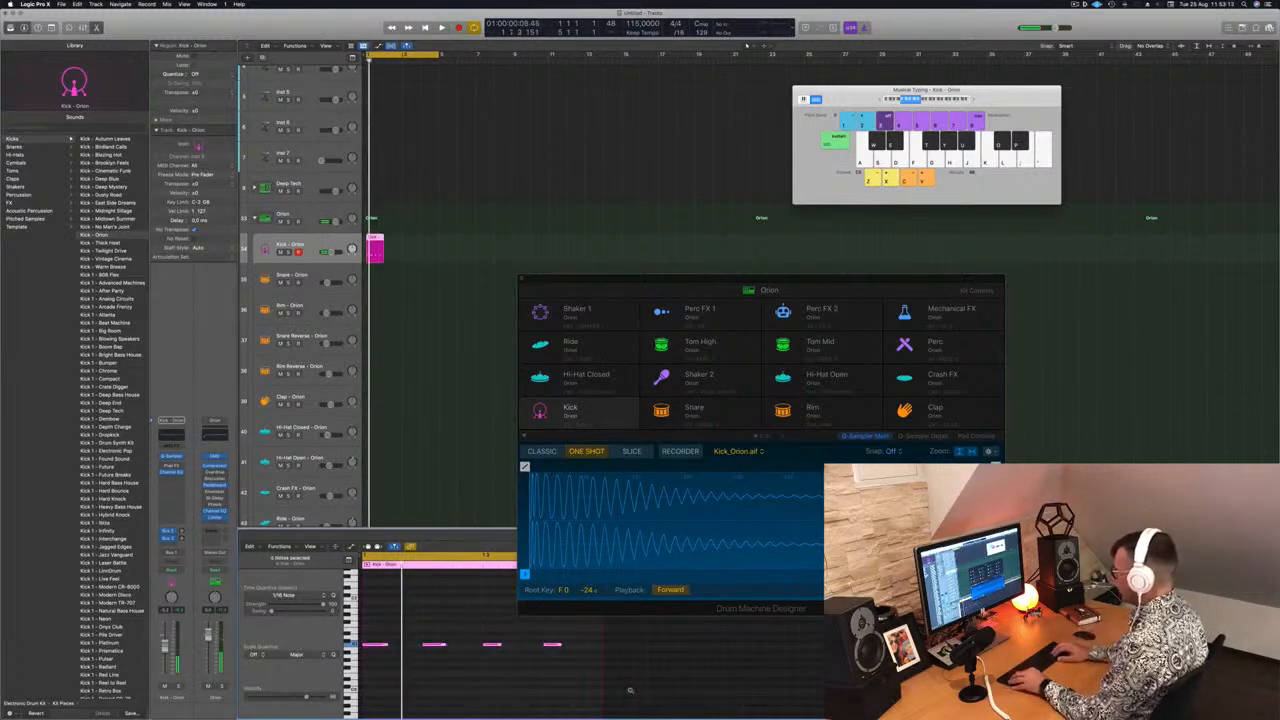
{"action": "key", "text": "space"}
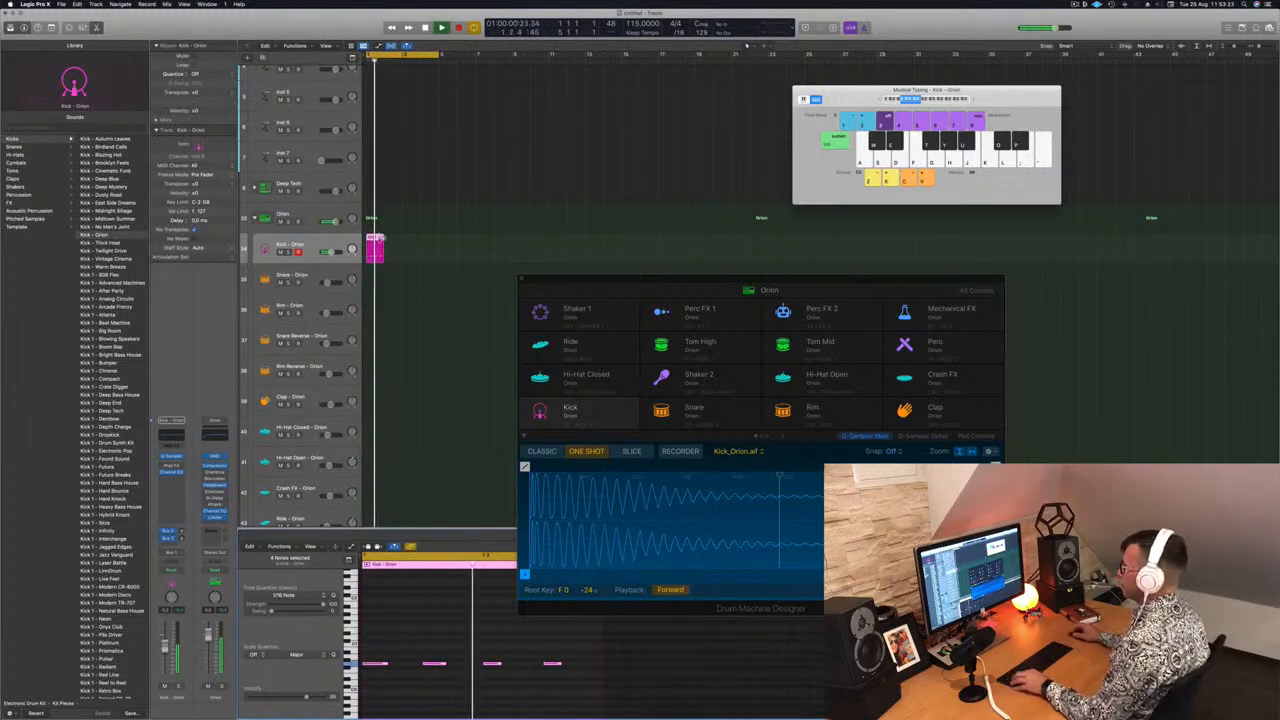
Loop the kick region so it repeats across four bars, then return to the start and select the region
{"action": "left_click_drag", "start_coordinate": [376, 248], "coordinate": [426, 247]}
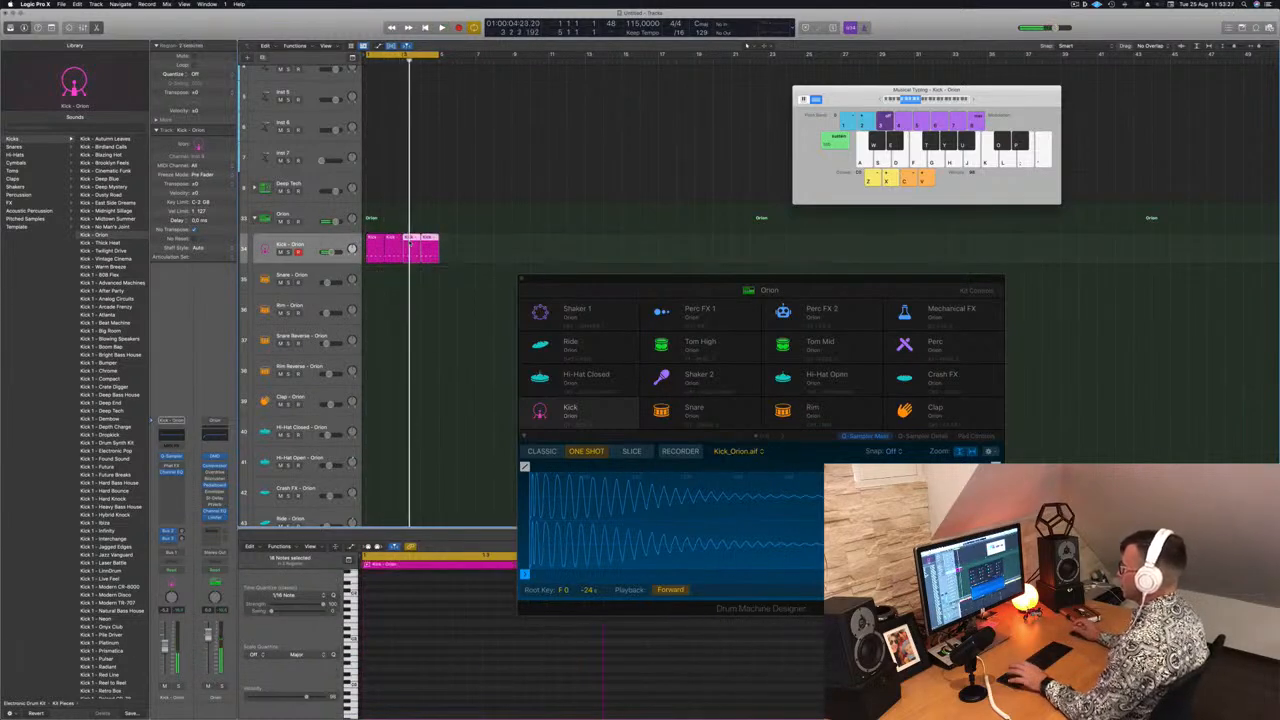
{"action": "key", "text": "super+Left"}
{"action": "left_click", "coordinate": [434, 283]}
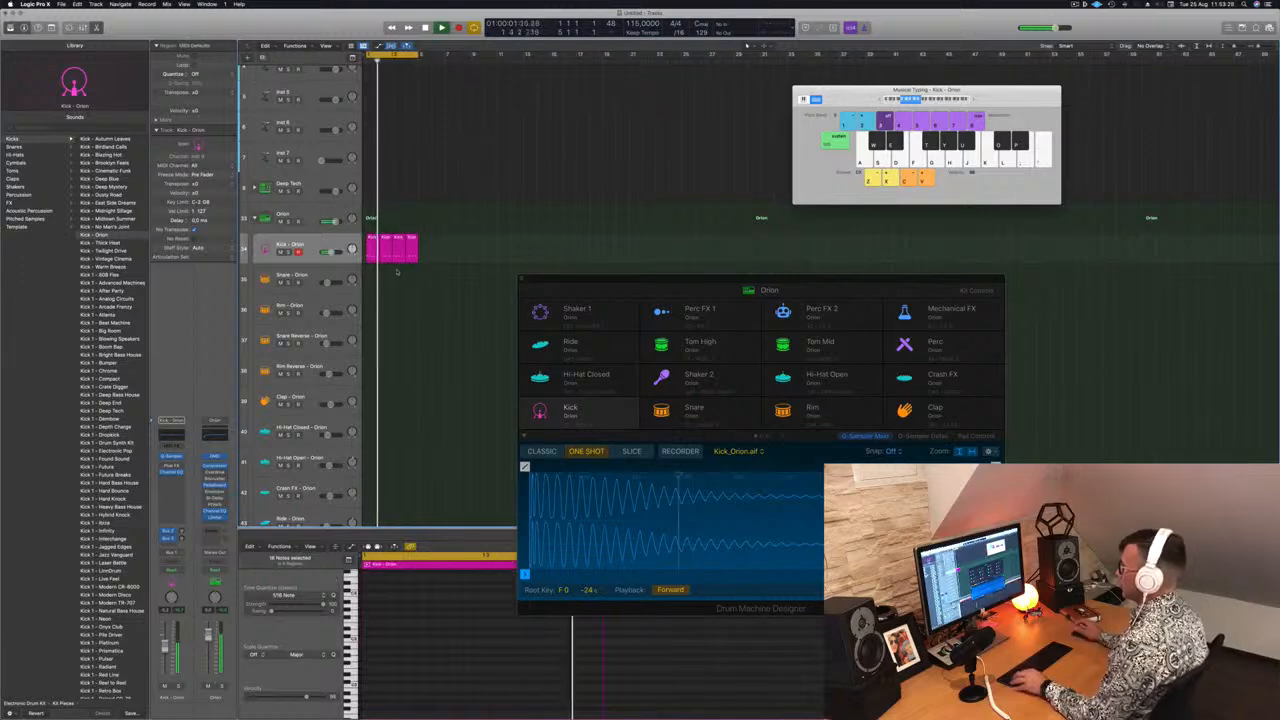
{"action": "left_click", "coordinate": [370, 244]}
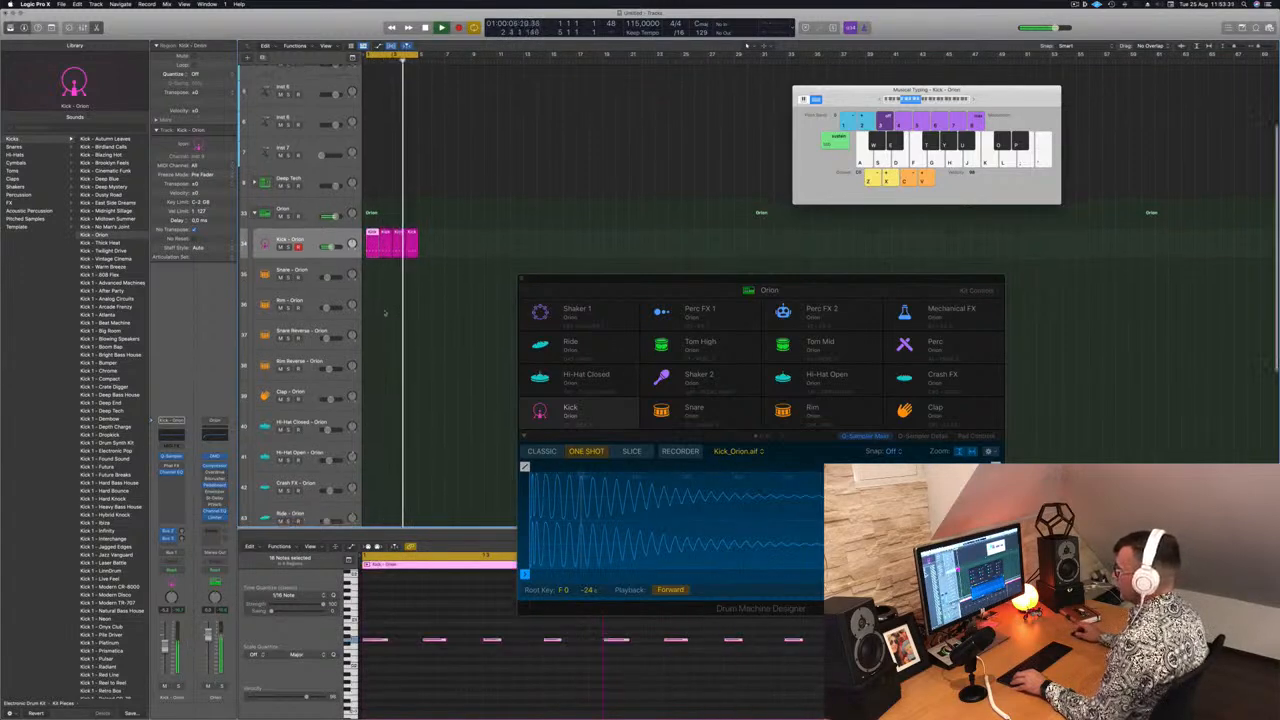
Copy the kick region onto the Hi-Hat Open - Orion track
{"action": "scroll", "coordinate": [383, 312], "scroll_direction": "down", "scroll_amount": 2}
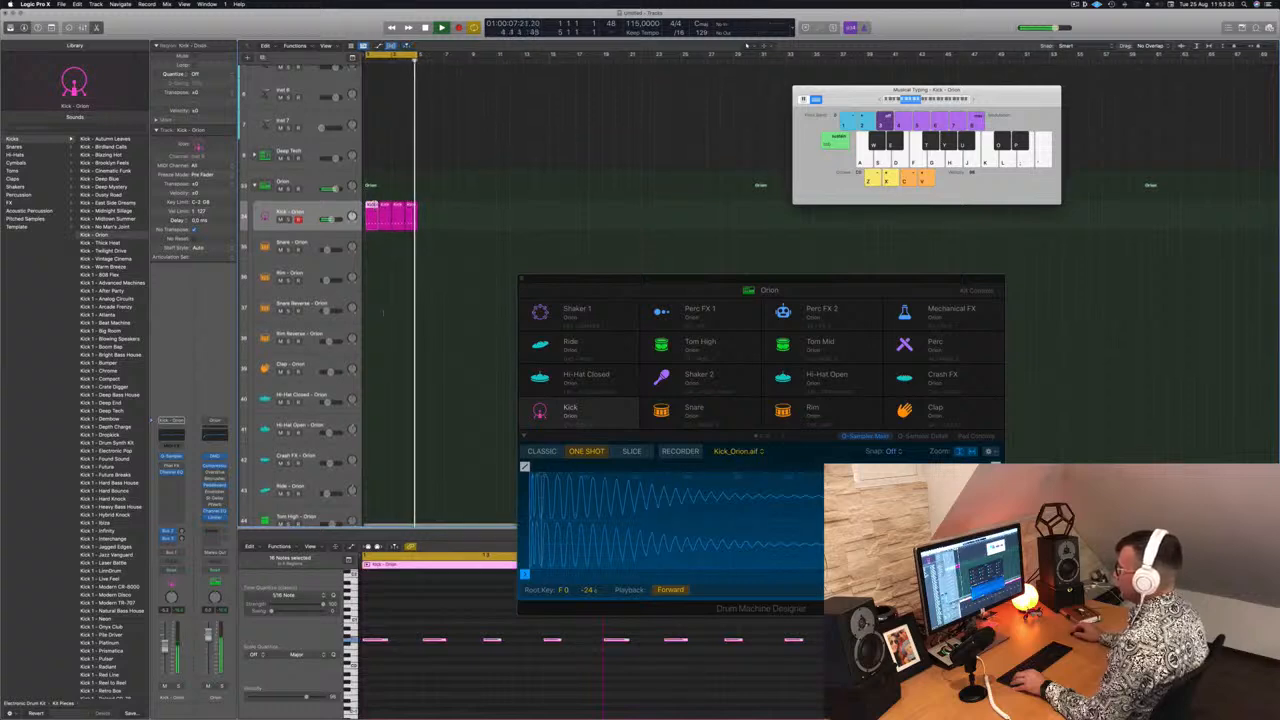
{"action": "left_click_drag", "start_coordinate": [372, 214], "coordinate": [380, 455]}
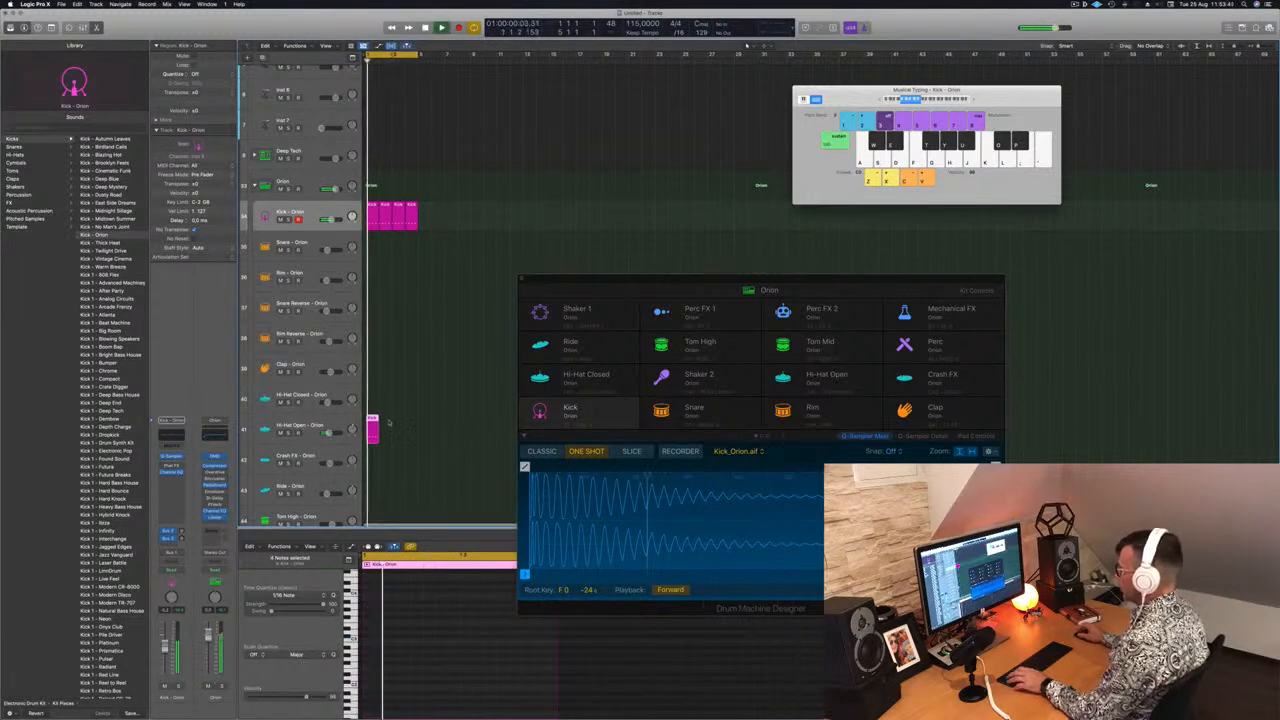
Select all notes in the copied hi-hat region and nudge them onto the offbeats
{"action": "scroll", "coordinate": [413, 630], "scroll_direction": "down", "scroll_amount": 5}
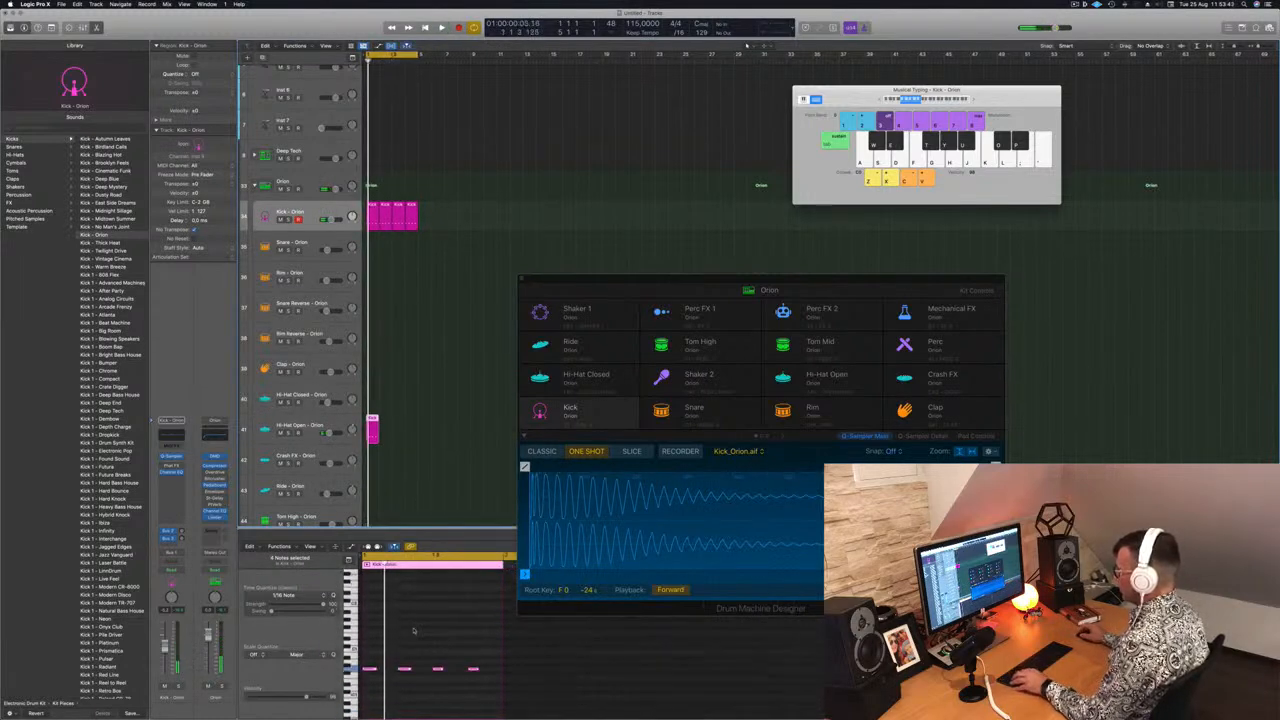
{"action": "scroll", "coordinate": [413, 630], "scroll_direction": "down", "scroll_amount": 4}
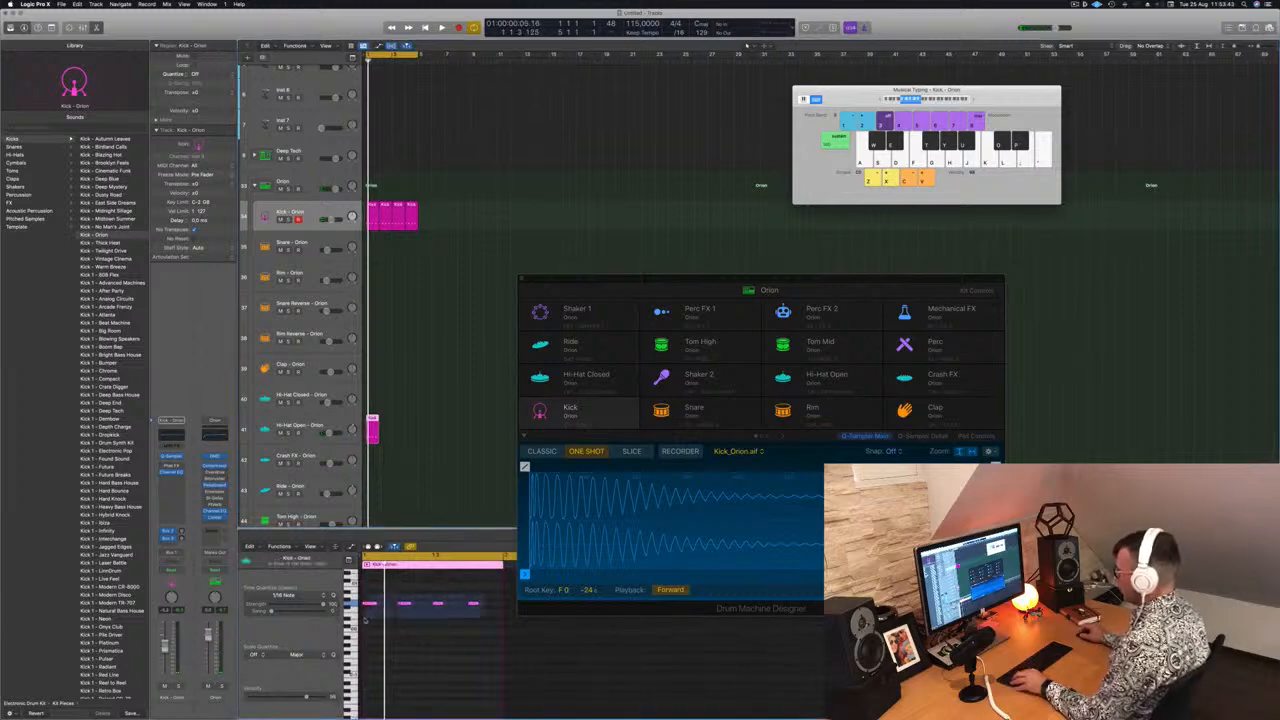
{"action": "key", "text": "space"}
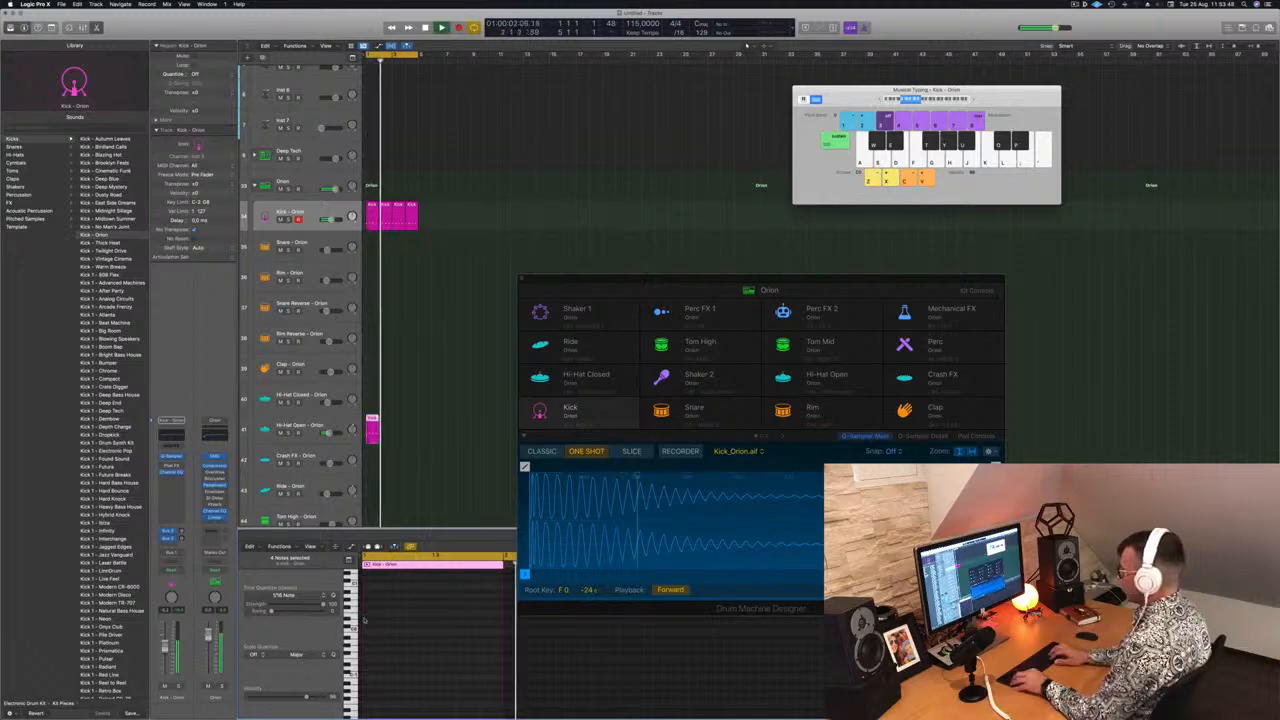
{"action": "scroll", "coordinate": [415, 624], "scroll_direction": "down", "scroll_amount": 5}
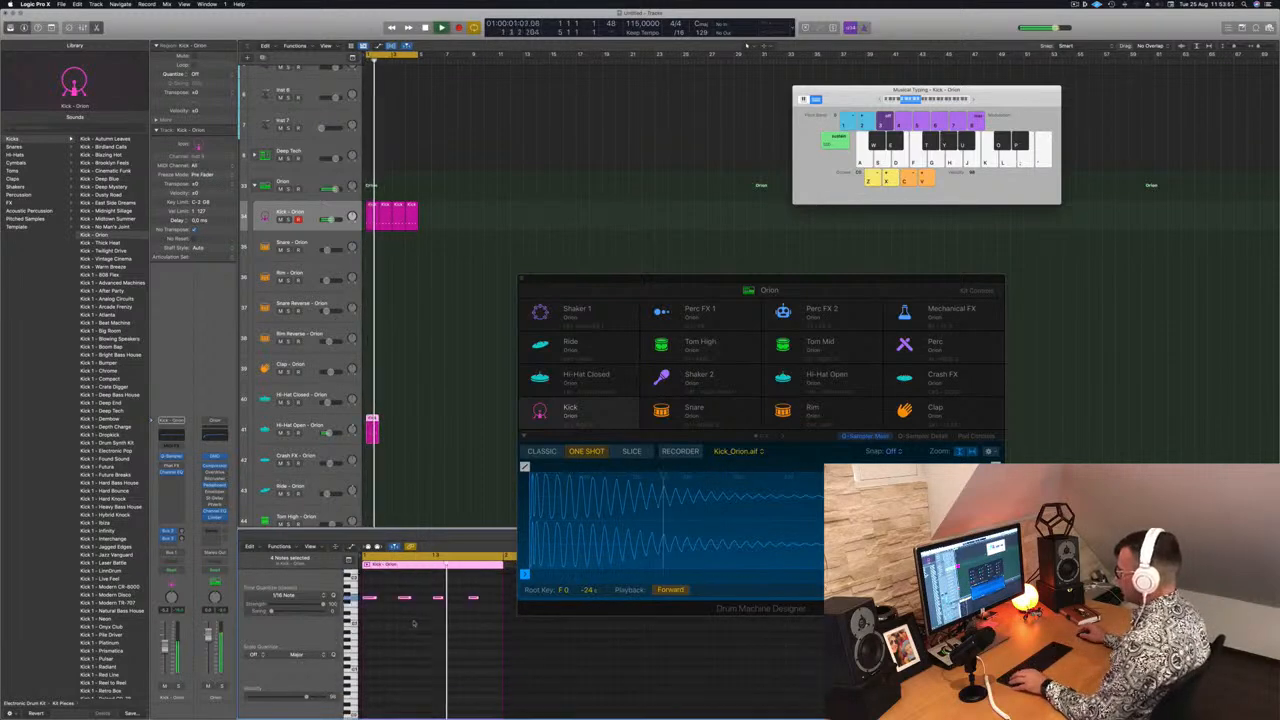
{"action": "left_click_drag", "start_coordinate": [384, 604], "coordinate": [489, 634]}
{"action": "key", "text": "super+a"}
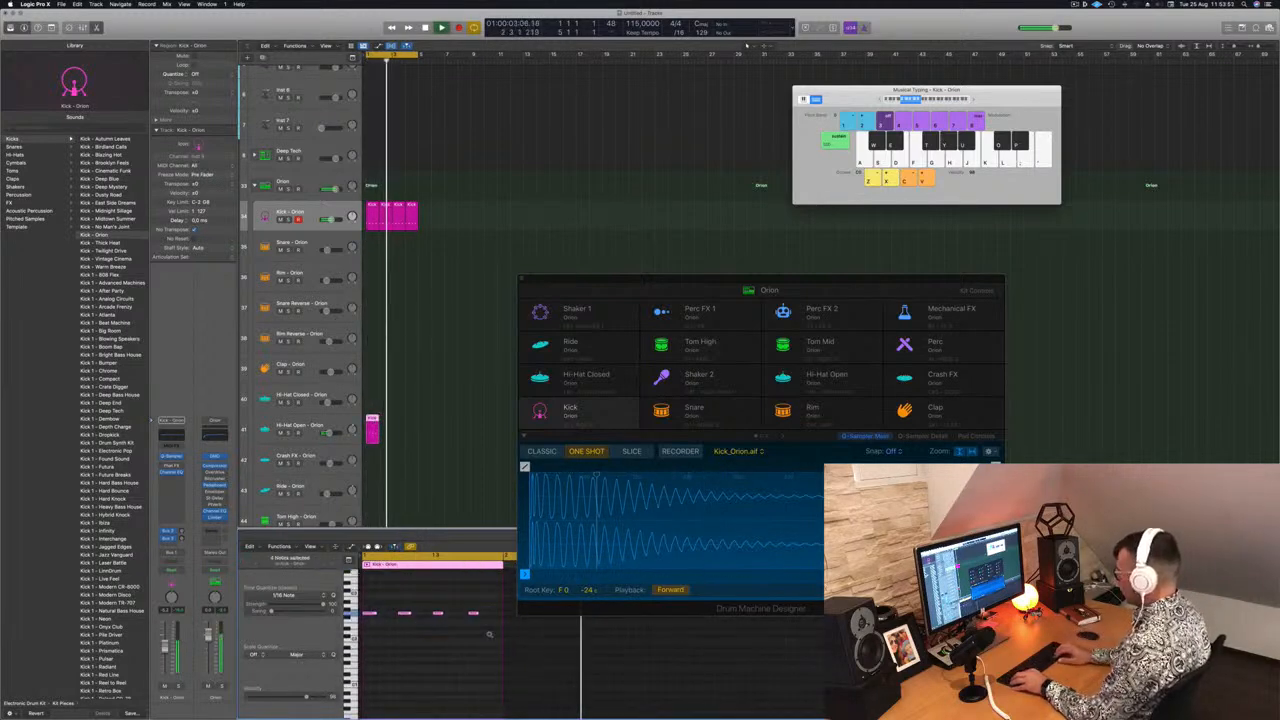
{"action": "key", "text": "alt+Right"}
{"action": "key", "text": "alt+Right"}
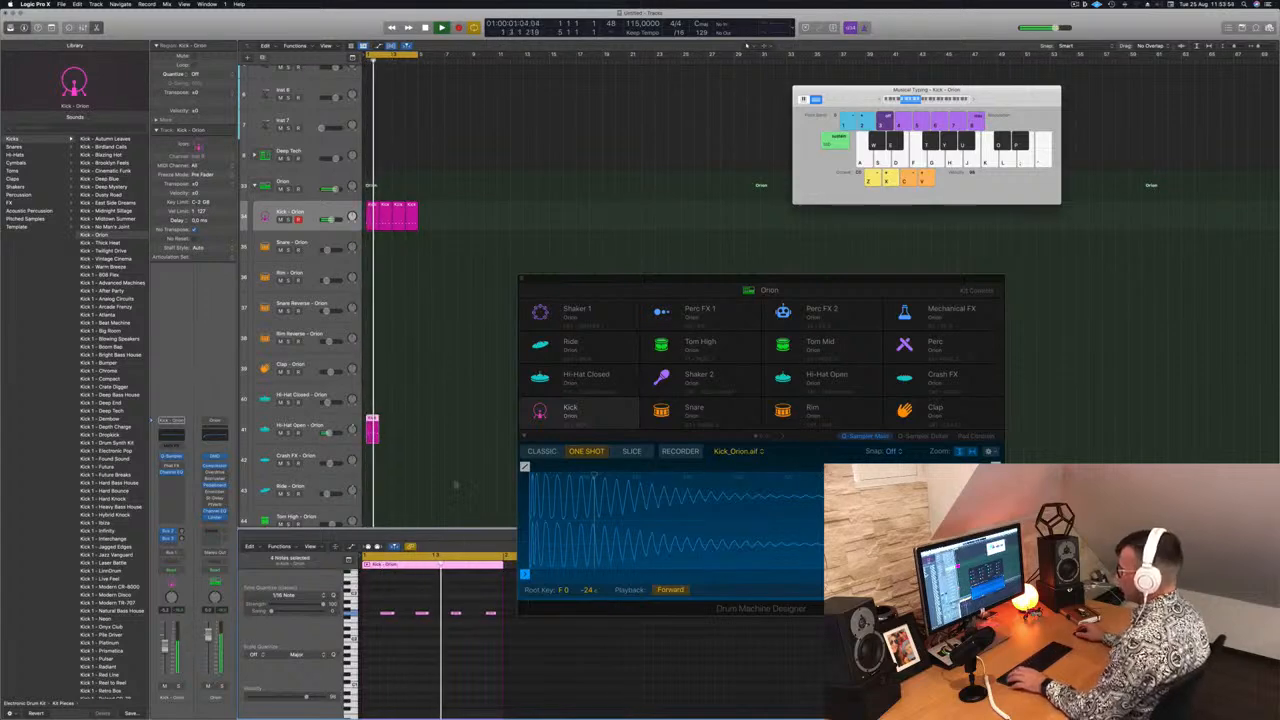
Loop the hi-hat region so it repeats across four bars
{"action": "left_click_drag", "start_coordinate": [372, 428], "coordinate": [406, 428]}
{"action": "scroll", "coordinate": [429, 645], "scroll_direction": "down", "scroll_amount": 4}
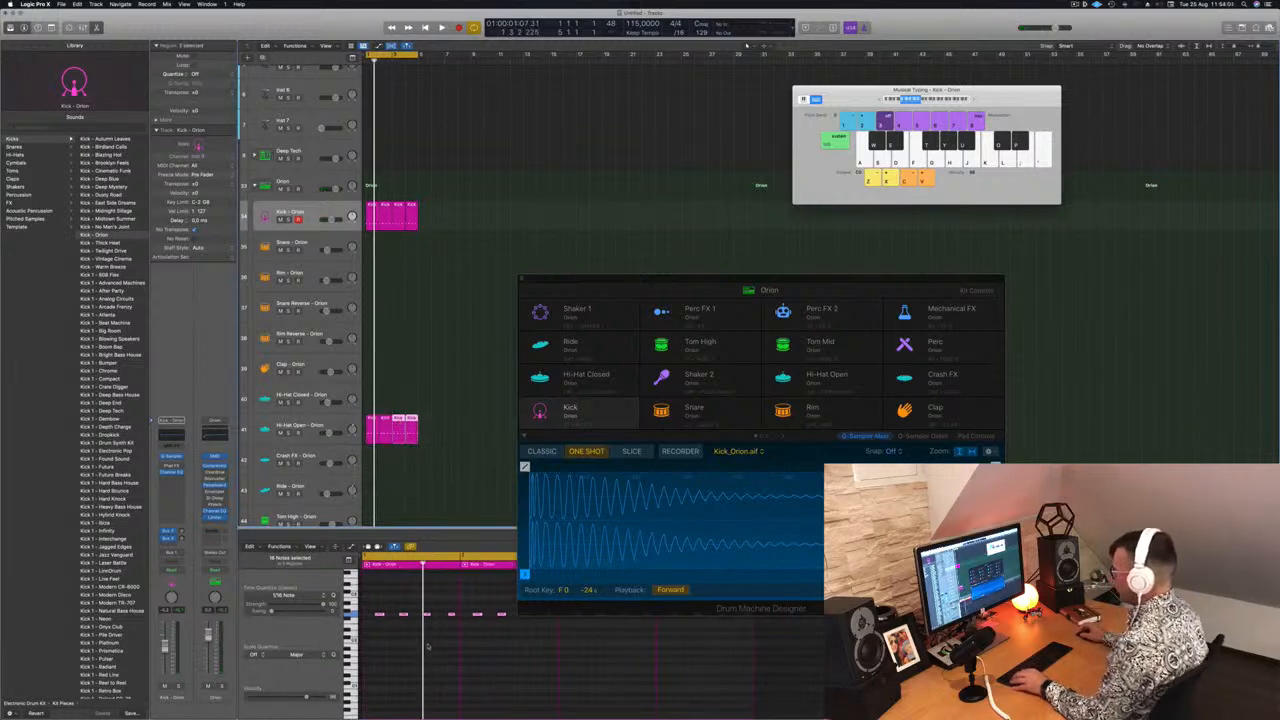
Transpose all selected hi-hat notes up an octave and play back the beat
{"action": "left_click_drag", "start_coordinate": [674, 272], "coordinate": [759, 155]}
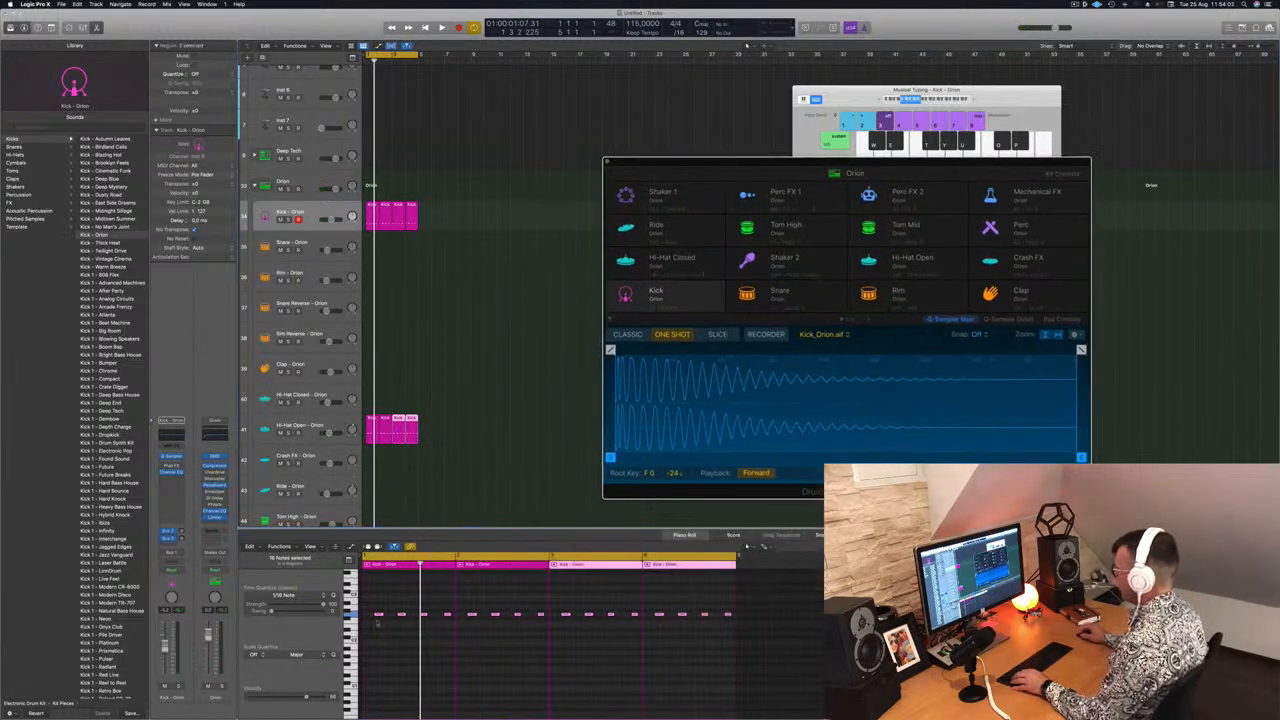
{"action": "left_click_drag", "start_coordinate": [773, 640], "coordinate": [775, 638]}
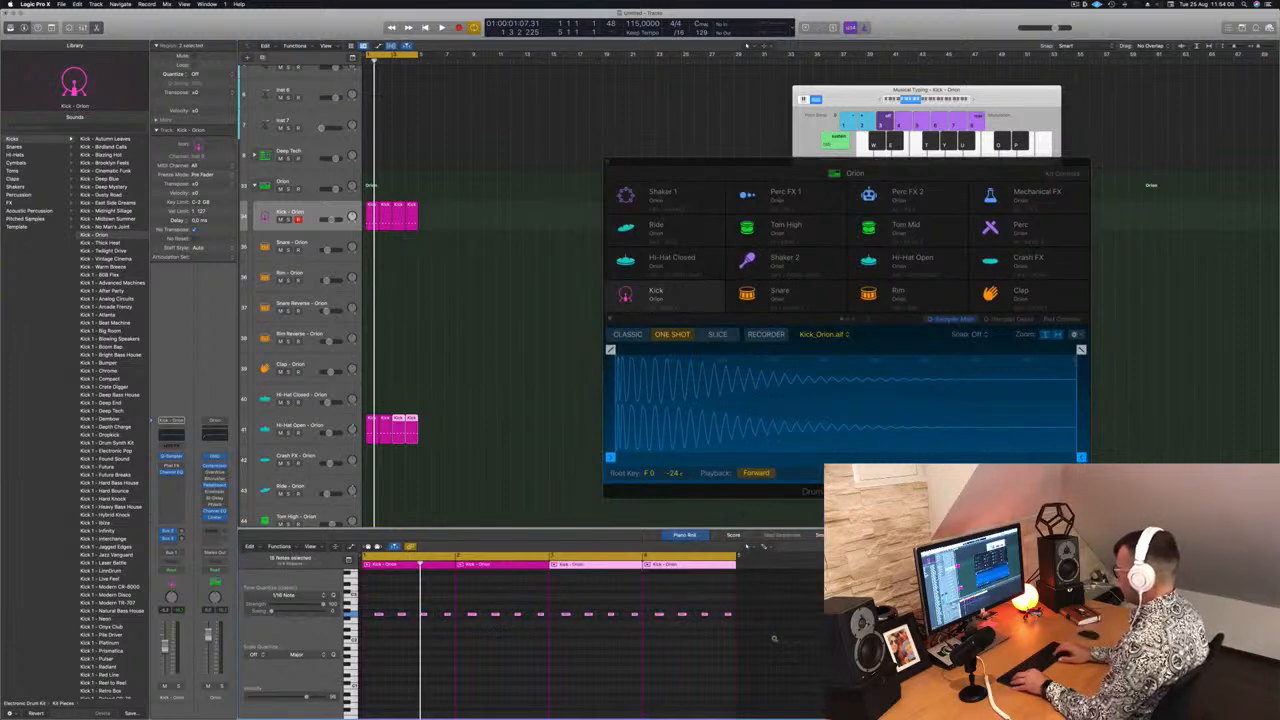
{"action": "key", "text": "shift+alt+Up"}
{"action": "key", "text": "space"}
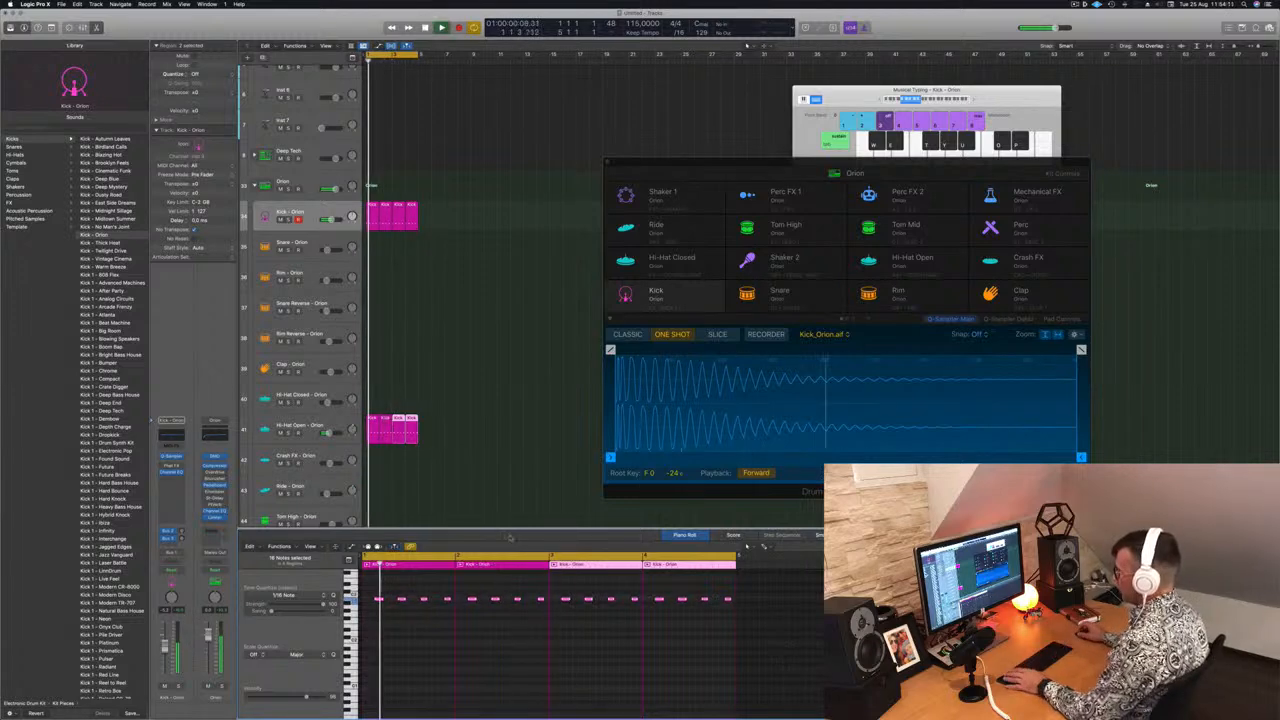
Shorten the Hi-Hat Open pad's sample with a fade-out and a sample end of 0.761 s
{"action": "left_click", "coordinate": [302, 427]}
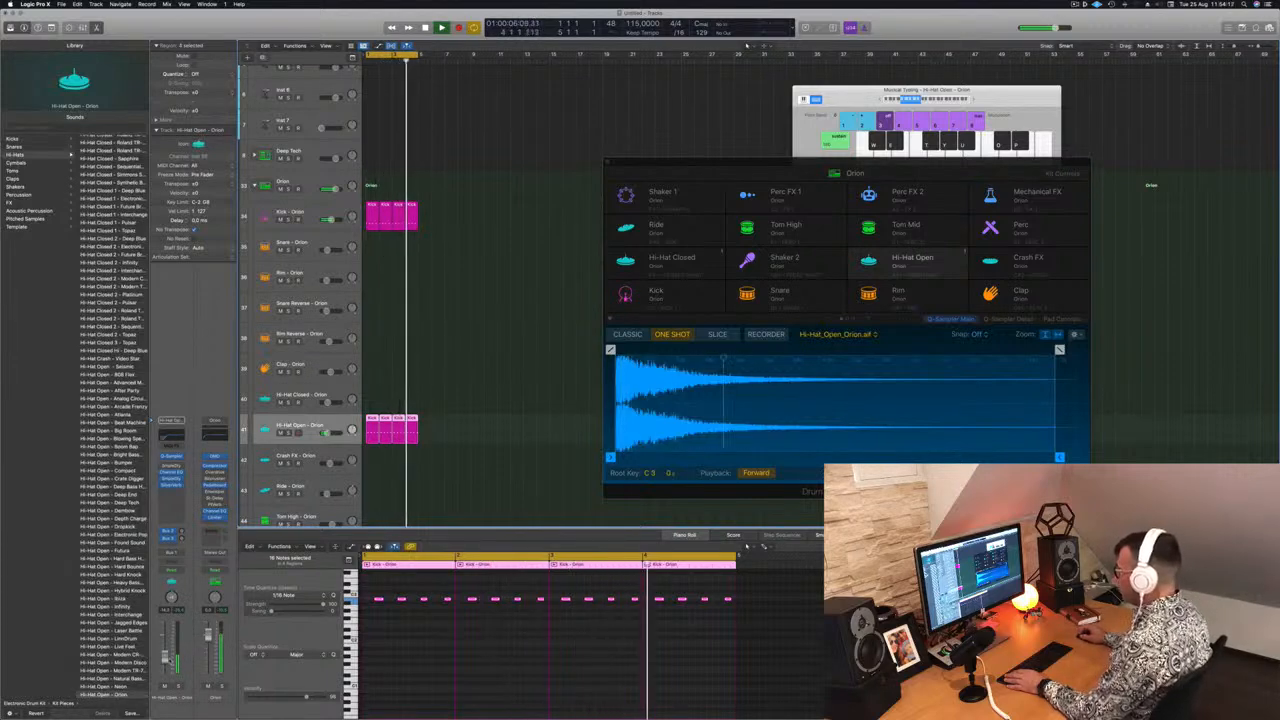
{"action": "left_click_drag", "start_coordinate": [784, 168], "coordinate": [772, 158]}
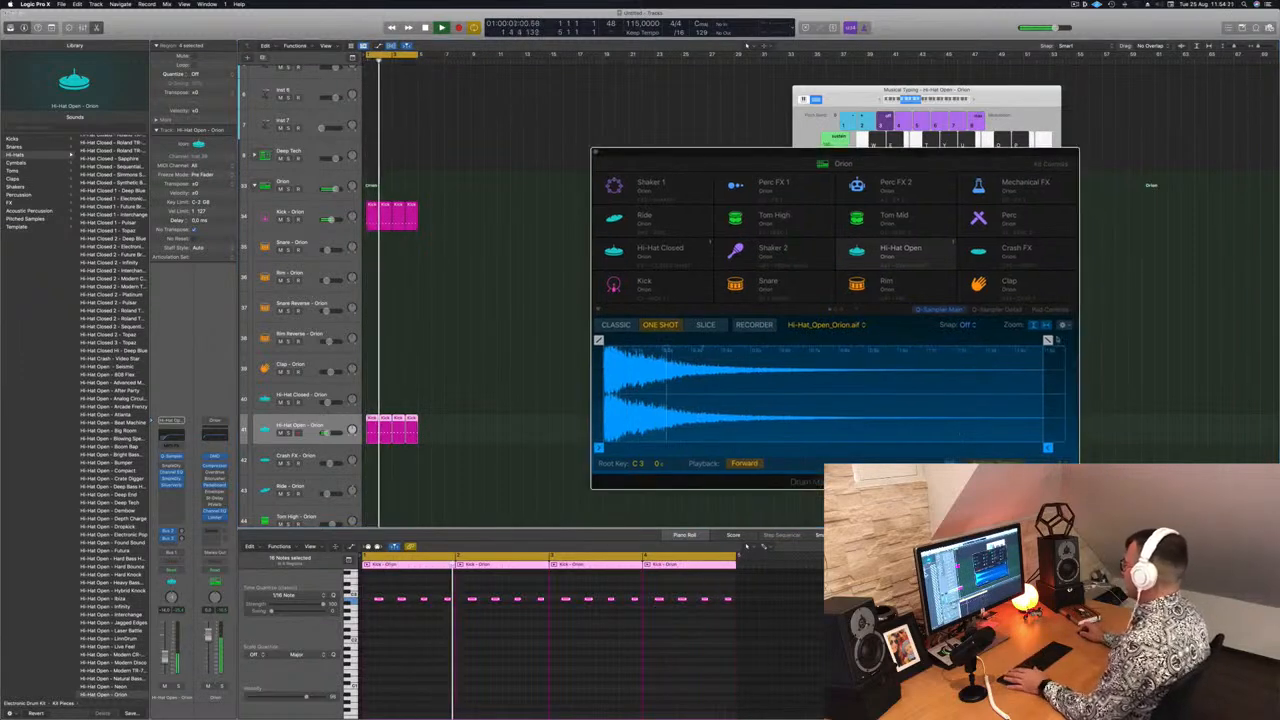
{"action": "left_click_drag", "start_coordinate": [1047, 340], "coordinate": [884, 341]}
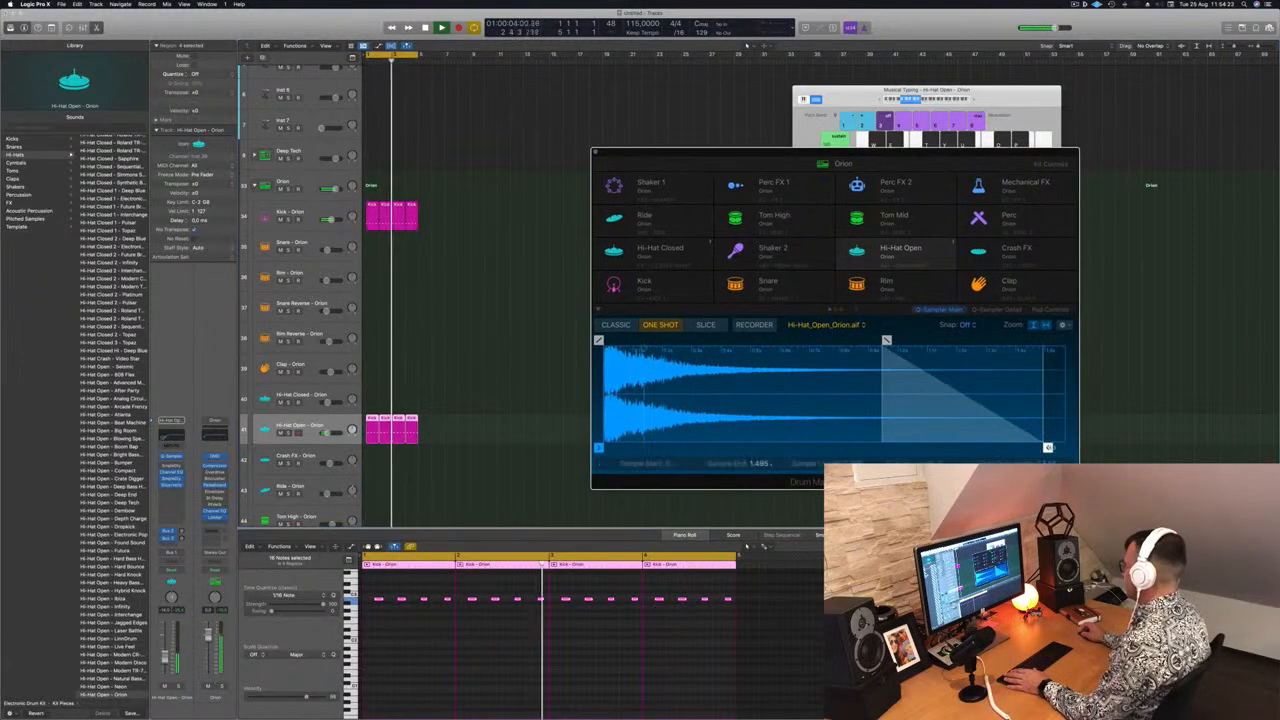
{"action": "left_click_drag", "start_coordinate": [1047, 448], "coordinate": [828, 450]}
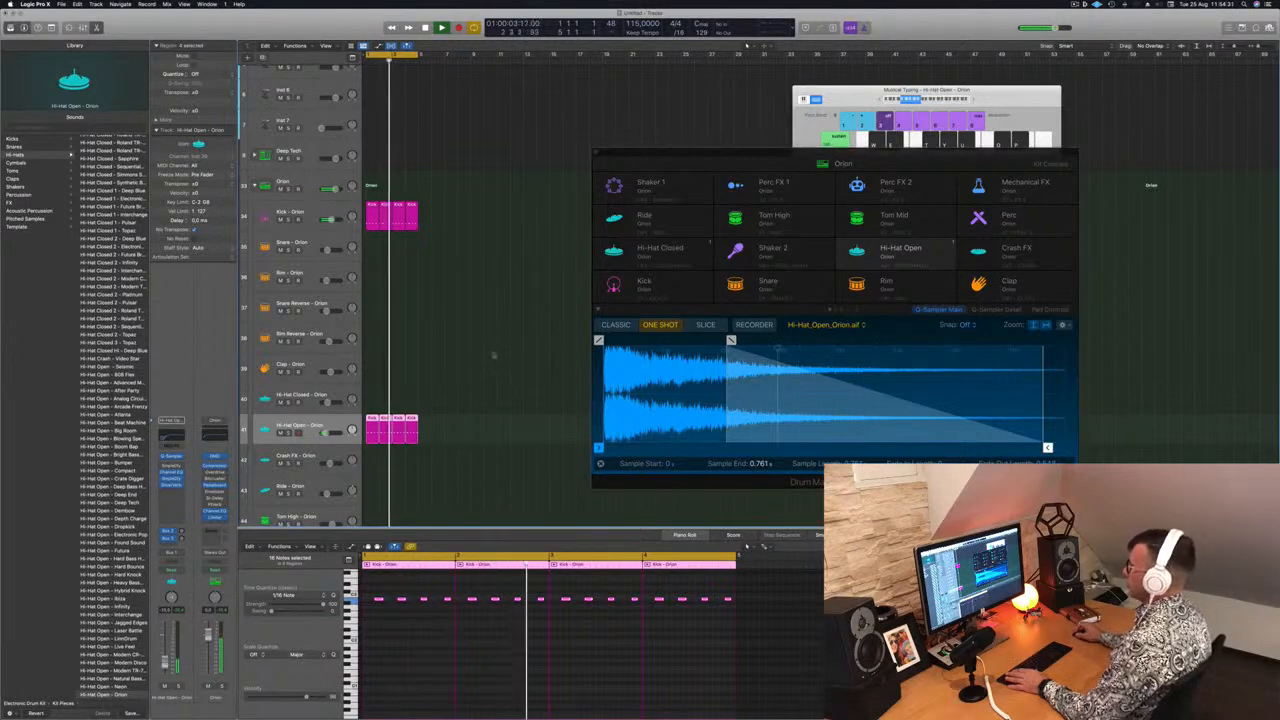
Copy the kick region onto the Snare - Orion track
{"action": "scroll", "coordinate": [393, 192], "scroll_direction": "down", "scroll_amount": 2}
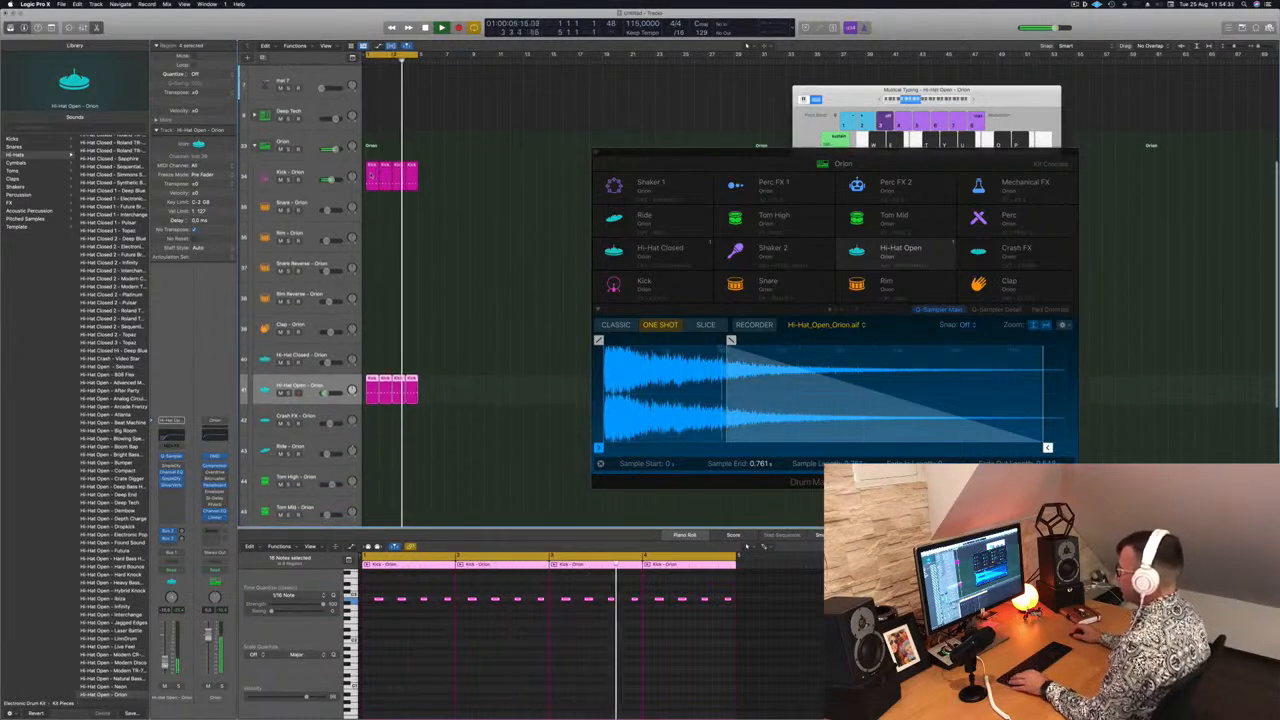
{"action": "left_click_drag", "start_coordinate": [371, 177], "coordinate": [372, 208]}
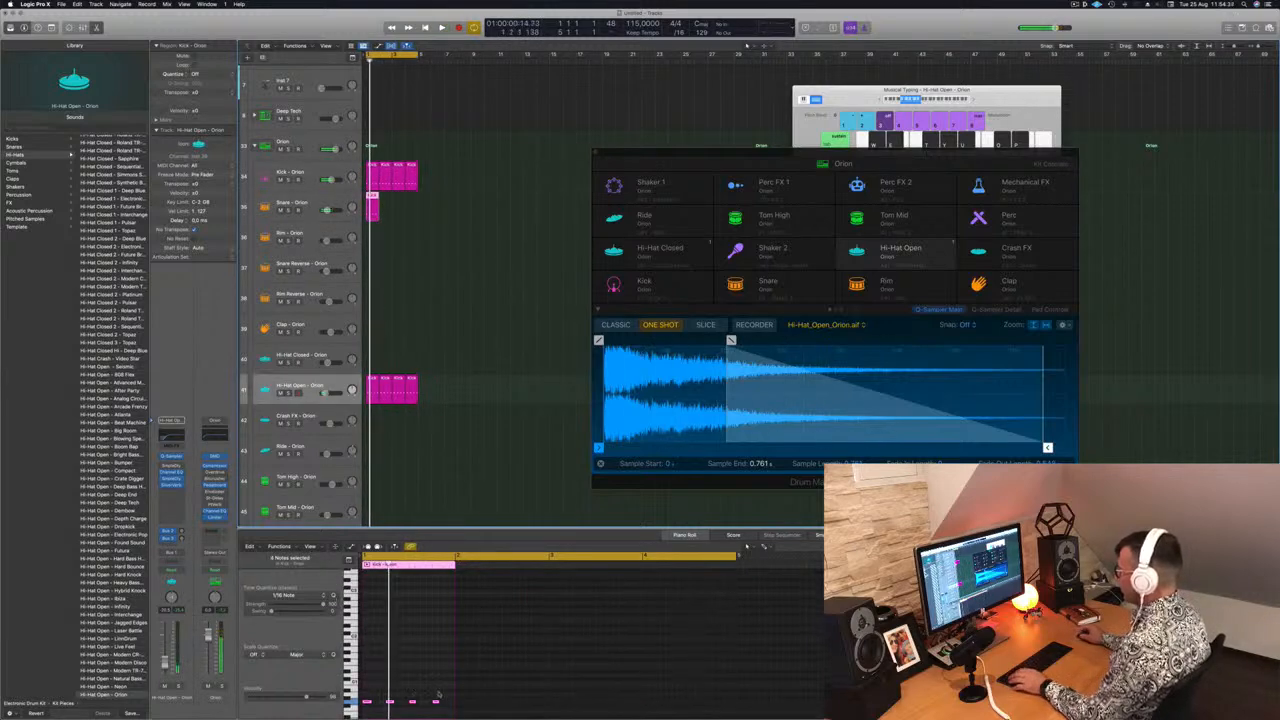
Loop the snare region so it repeats across four bars and play back the beat
{"action": "scroll", "coordinate": [438, 693], "scroll_direction": "down", "scroll_amount": 3}
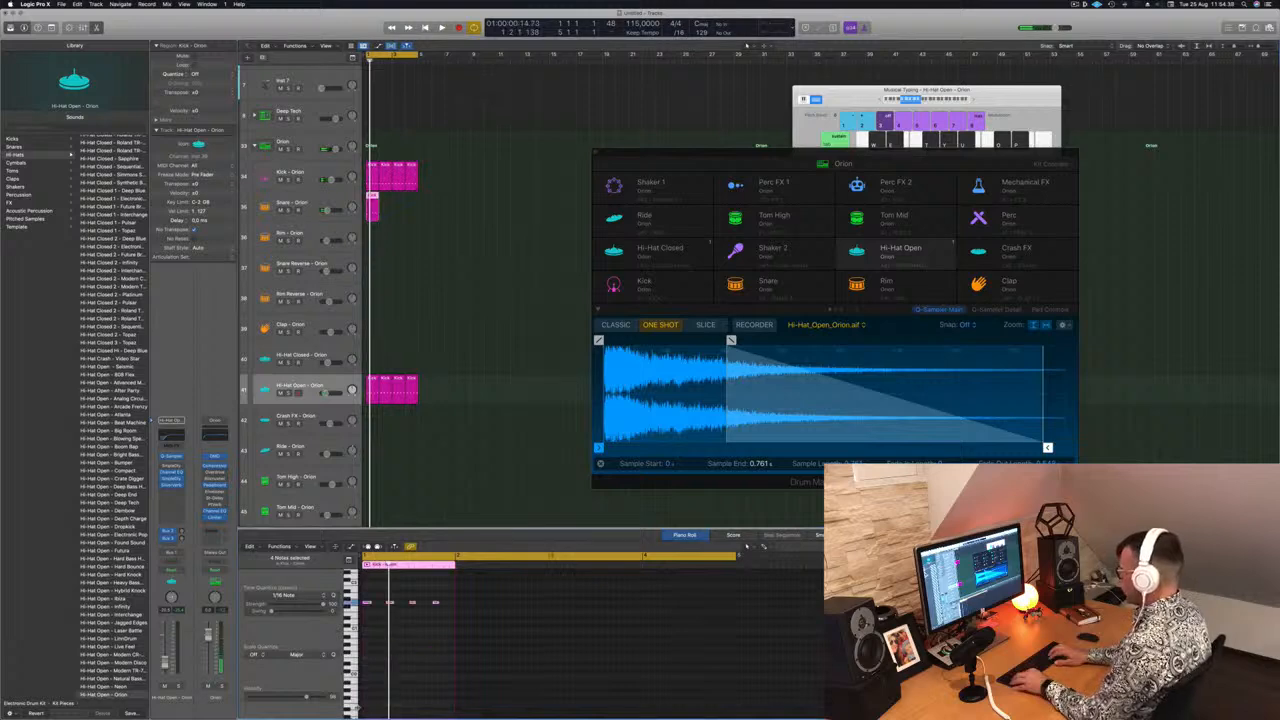
{"action": "scroll", "coordinate": [397, 677], "scroll_direction": "up", "scroll_amount": 4}
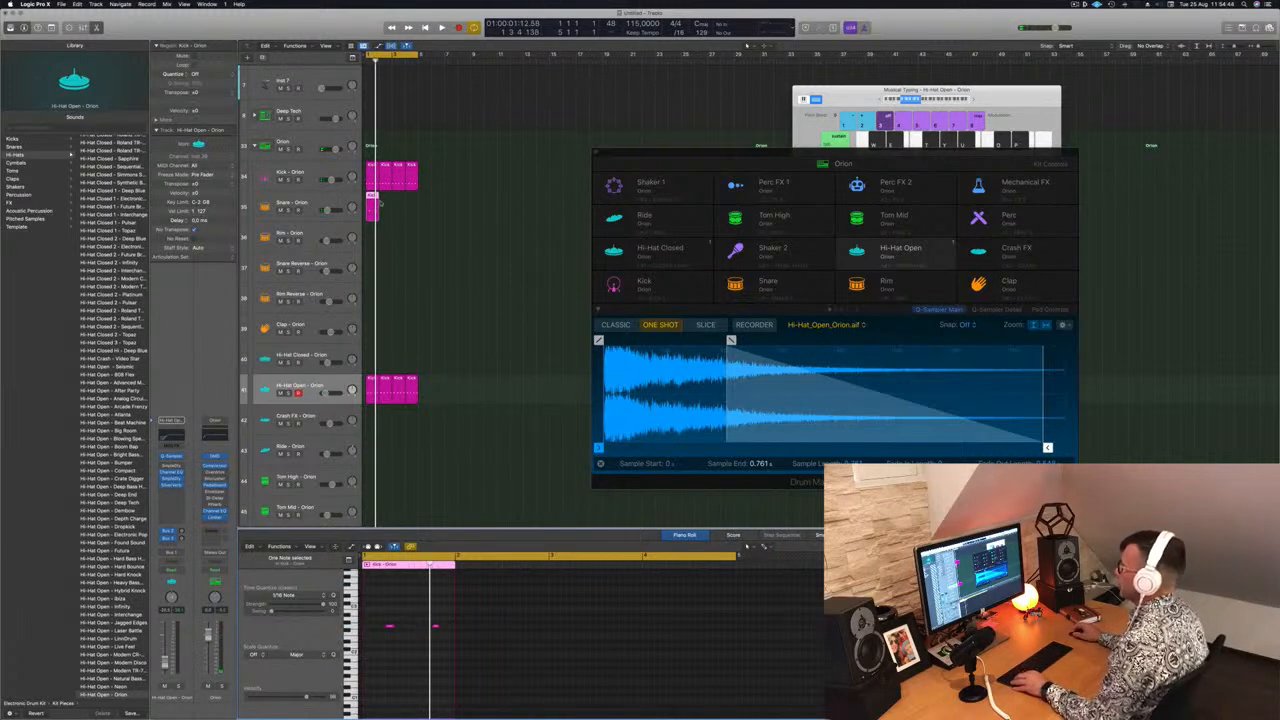
{"action": "left_click_drag", "start_coordinate": [371, 196], "coordinate": [398, 206]}
{"action": "left_click", "coordinate": [407, 660]}
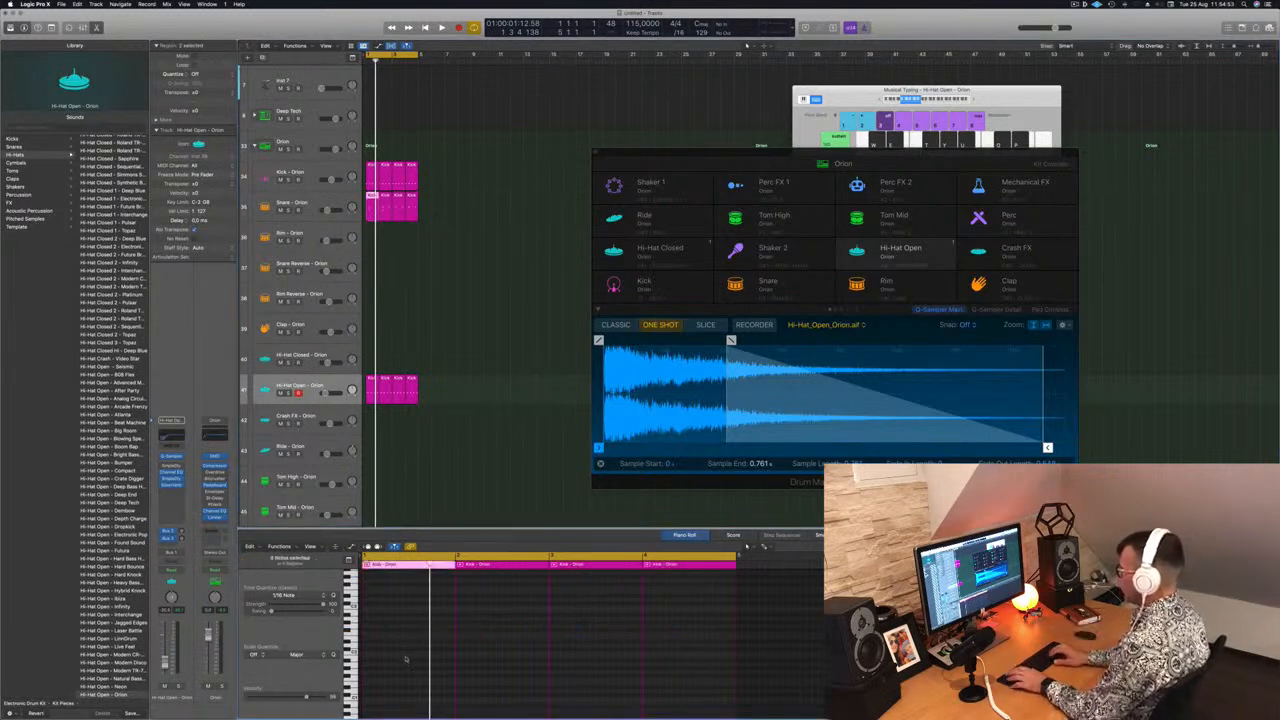
{"action": "key", "text": "space"}
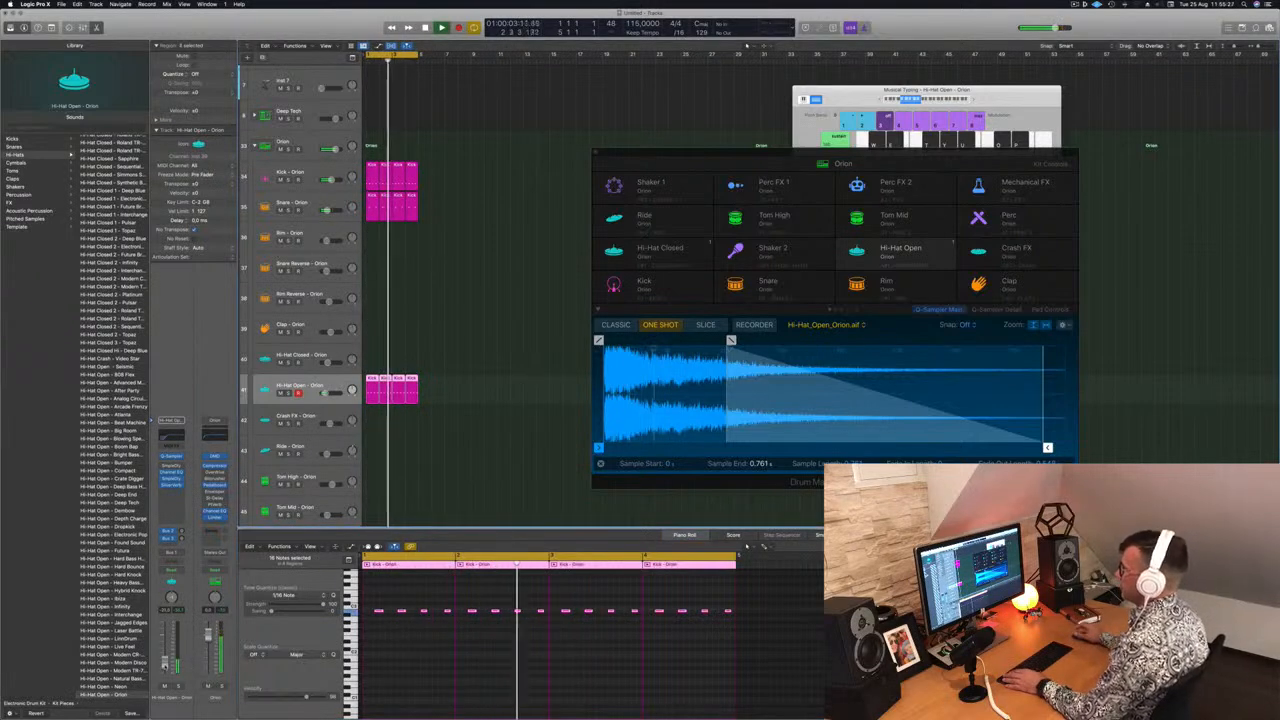
Copy the snare region onto the Tom High - Orion track
{"action": "scroll", "coordinate": [434, 491], "scroll_direction": "down", "scroll_amount": 3}
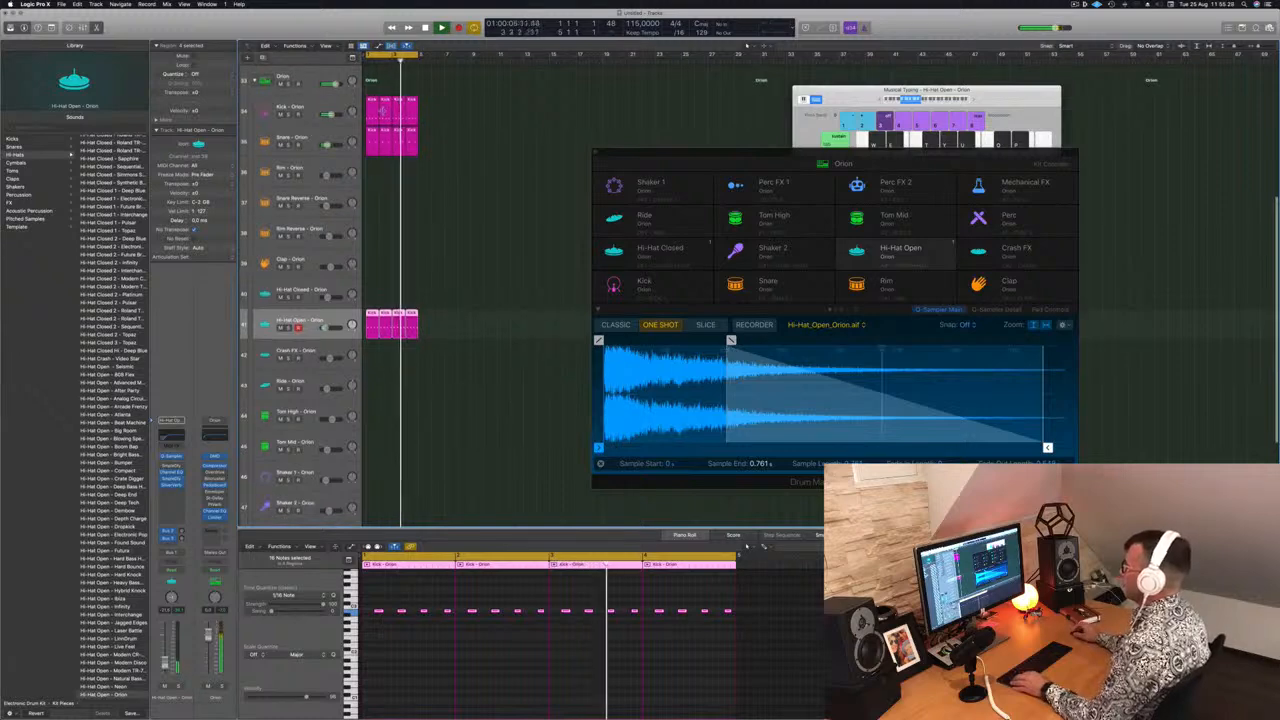
{"action": "left_click", "coordinate": [374, 135]}
{"action": "left_click_drag", "start_coordinate": [418, 262], "coordinate": [372, 423]}
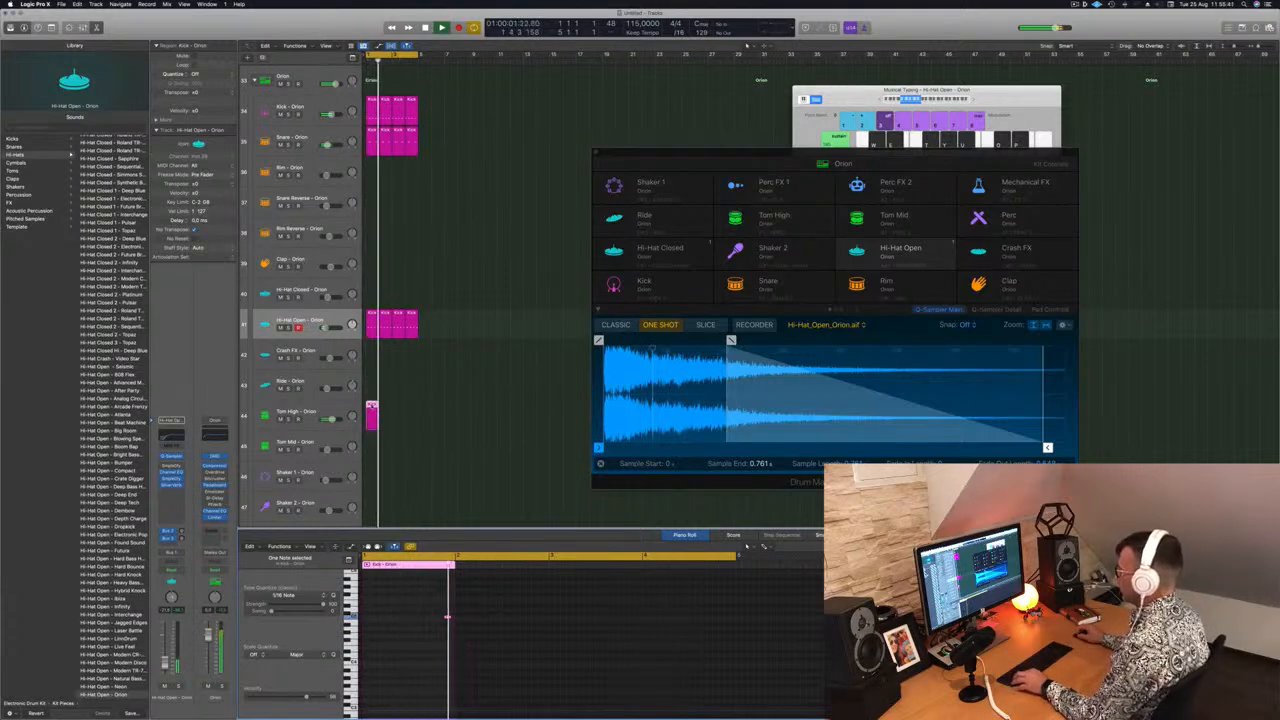
Loop the Tom High region across four bars and select the Tom High track
{"action": "mouse_move", "coordinate": [389, 415]}
{"action": "left_mouse_down"}
{"action": "mouse_move", "coordinate": [405, 414]}
{"action": "mouse_move", "coordinate": [372, 420]}
{"action": "left_mouse_up"}
{"action": "left_click", "coordinate": [436, 655]}
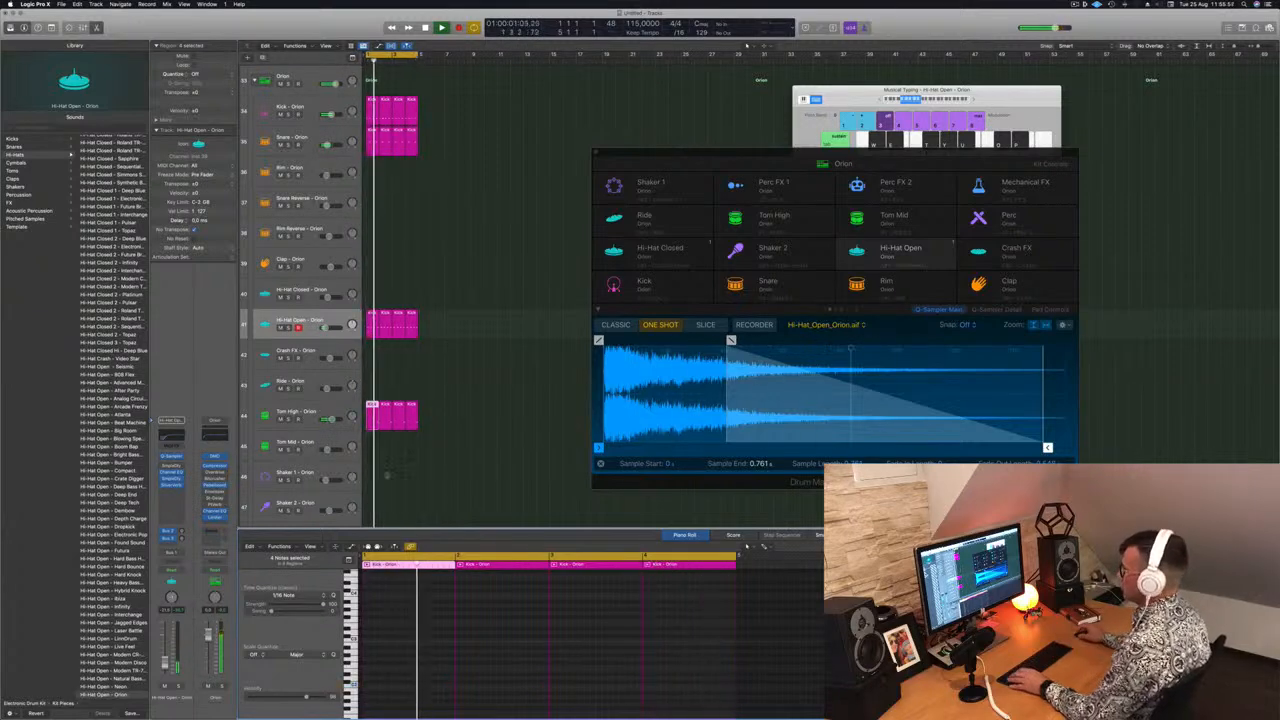
{"action": "left_click", "coordinate": [343, 407]}
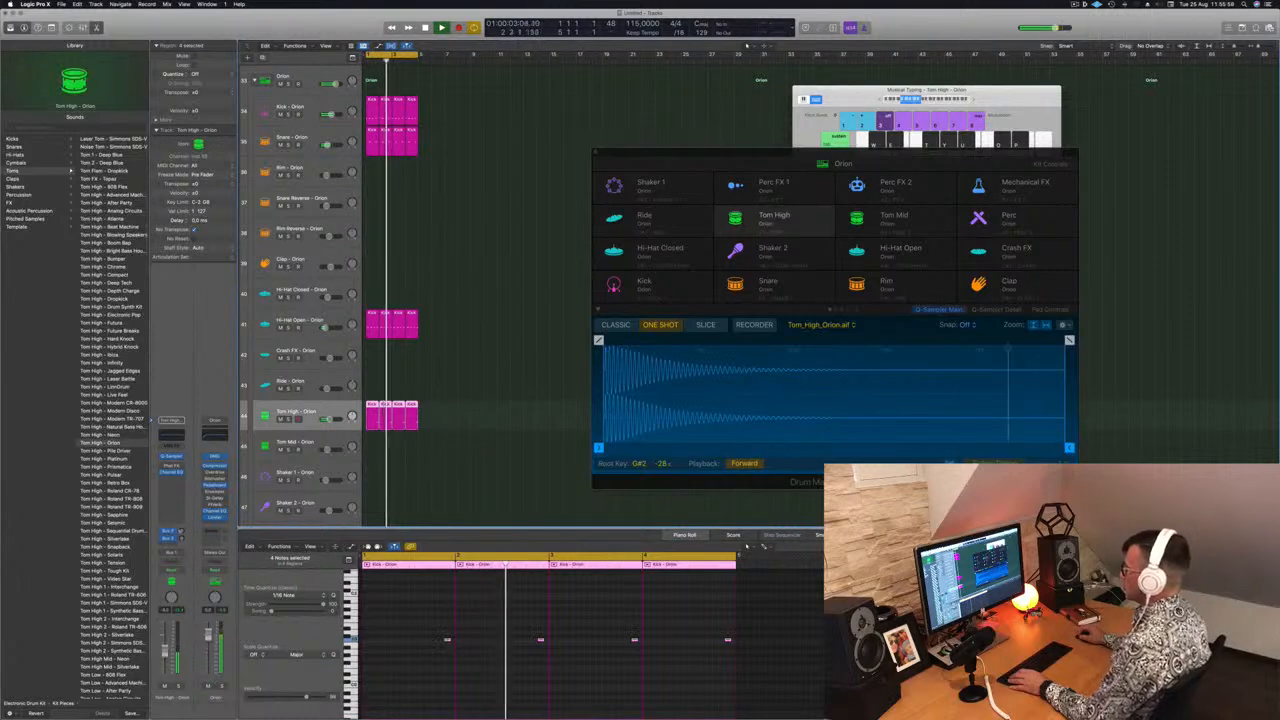
Load Retro Synth as the software instrument on the Inst 1 track
{"action": "scroll", "coordinate": [495, 162], "scroll_direction": "up", "scroll_amount": 8}
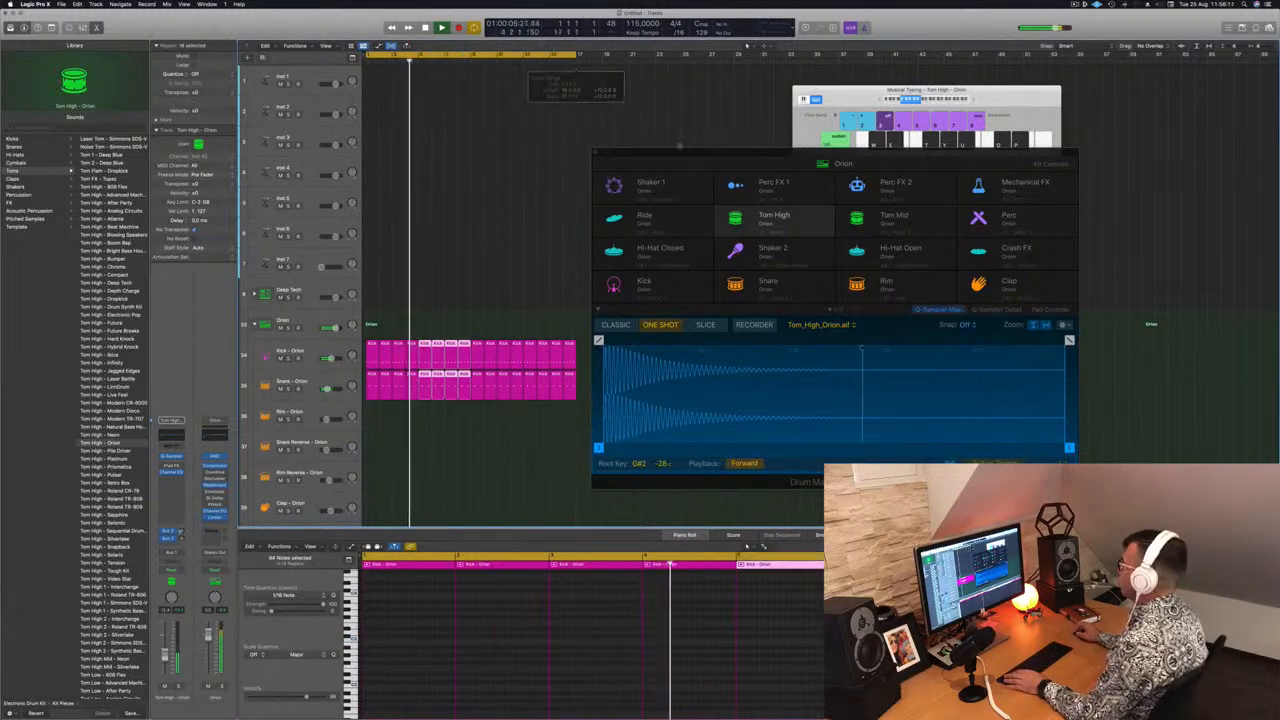
{"action": "left_click_drag", "start_coordinate": [686, 153], "coordinate": [1009, 184]}
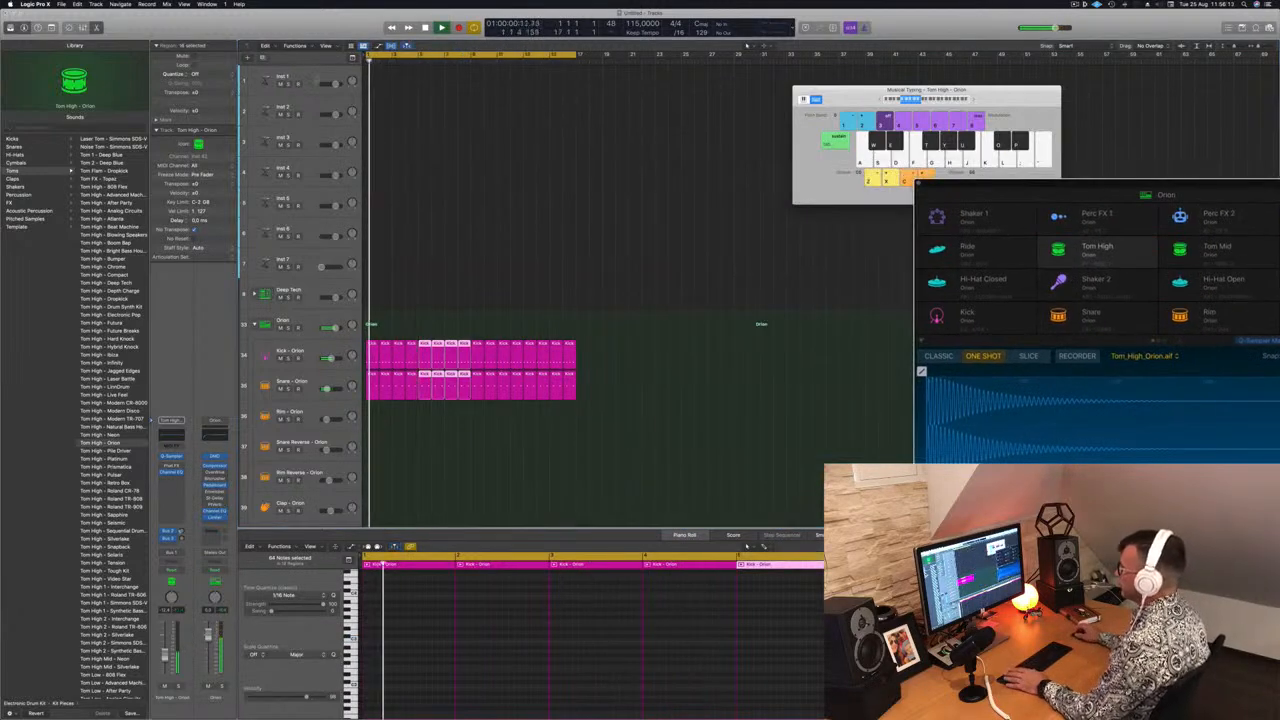
{"action": "left_click", "coordinate": [316, 78]}
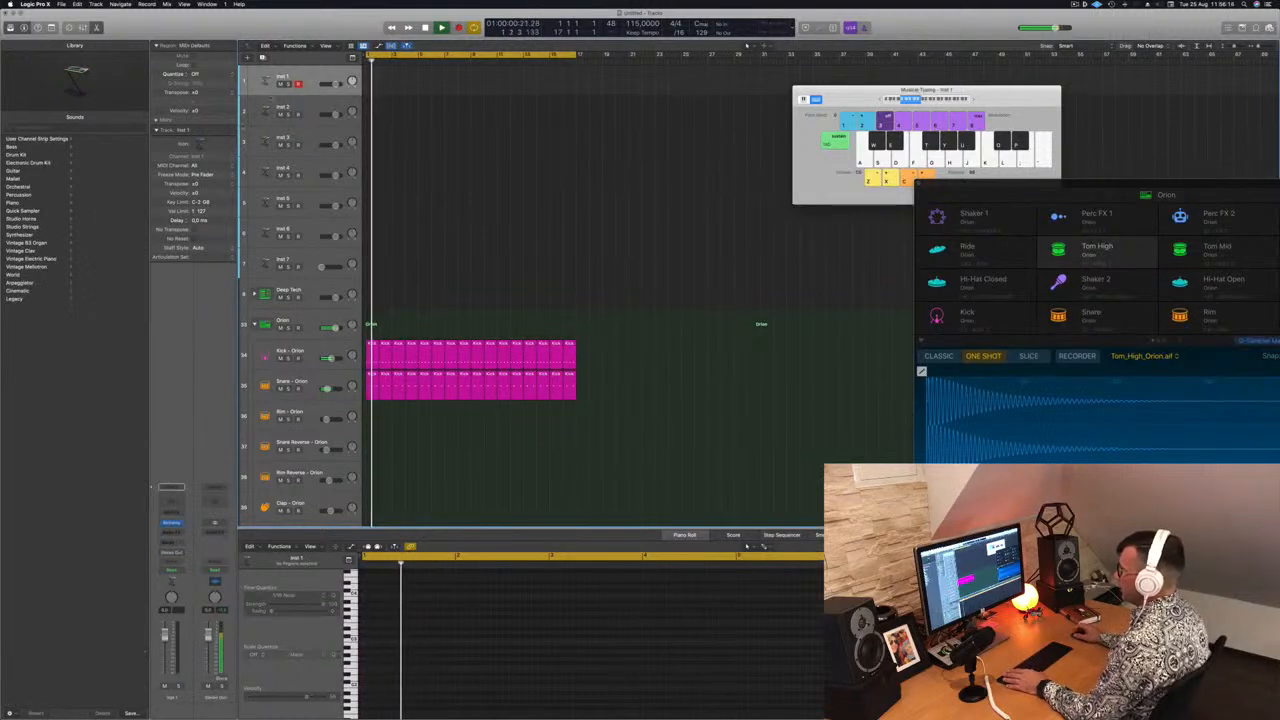
{"action": "left_click", "coordinate": [171, 522]}
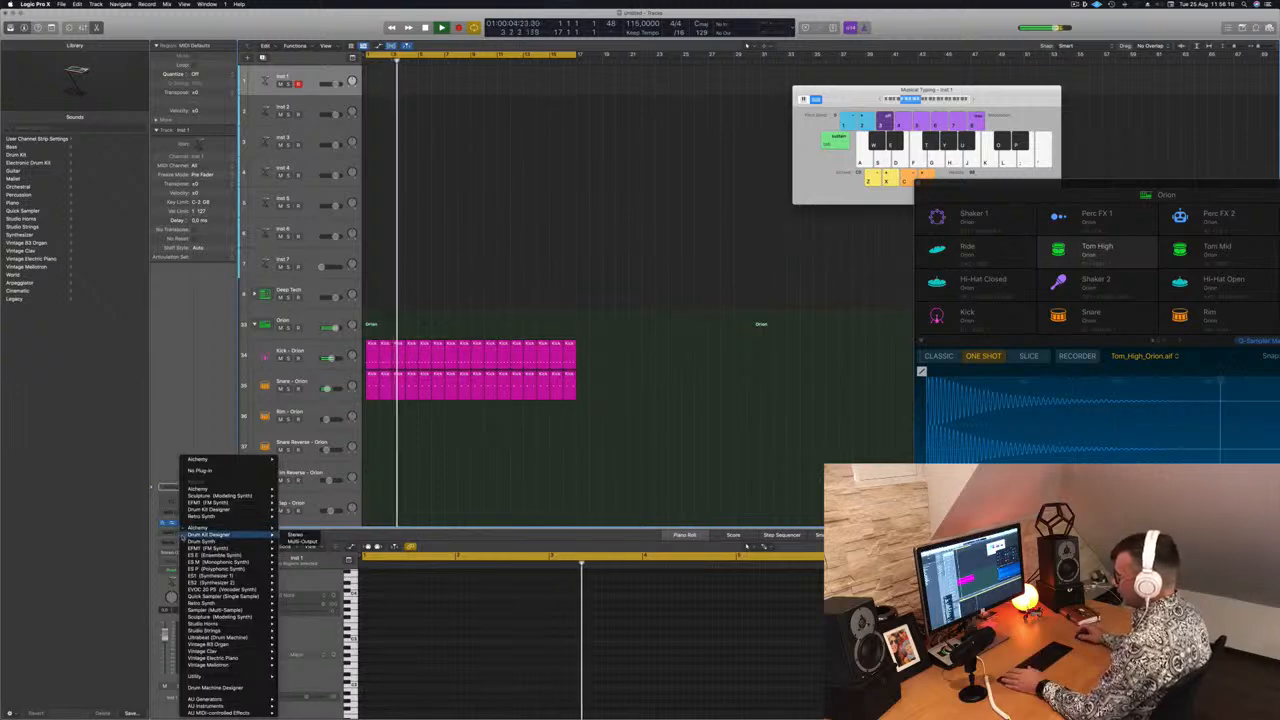
{"action": "mouse_move", "coordinate": [213, 645]}
{"action": "mouse_move", "coordinate": [215, 577]}
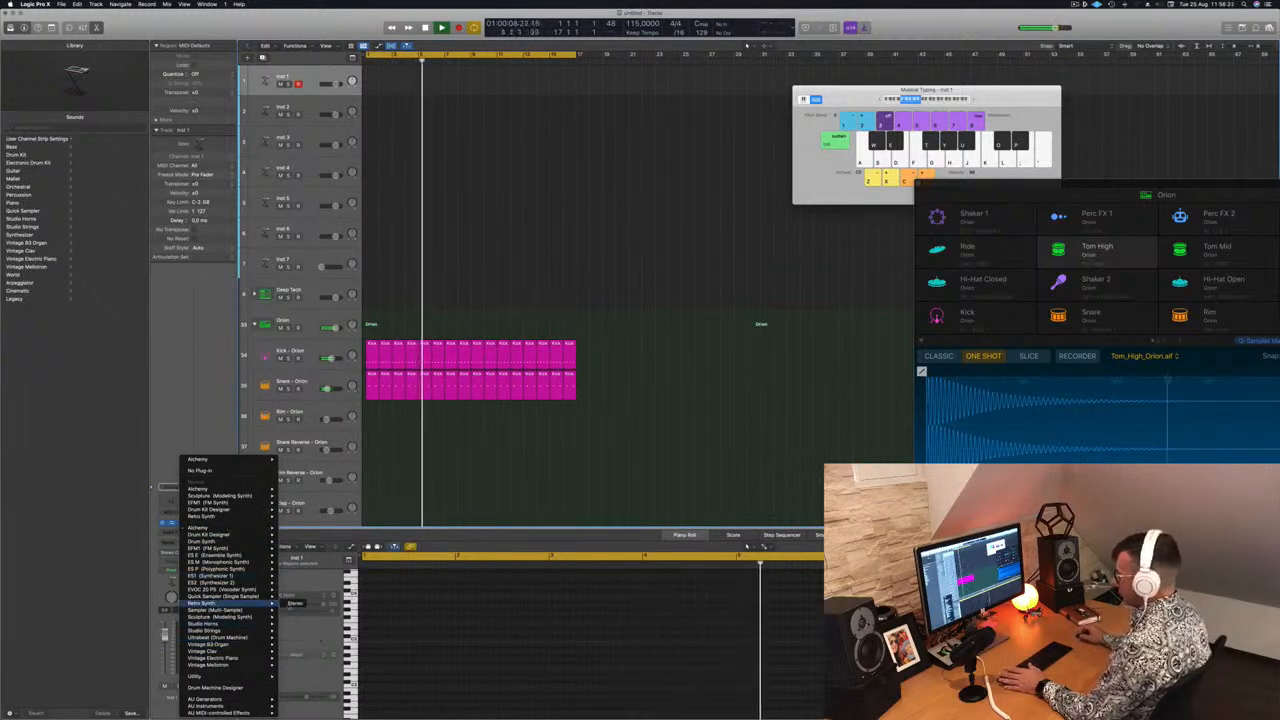
{"action": "left_click", "coordinate": [294, 604]}
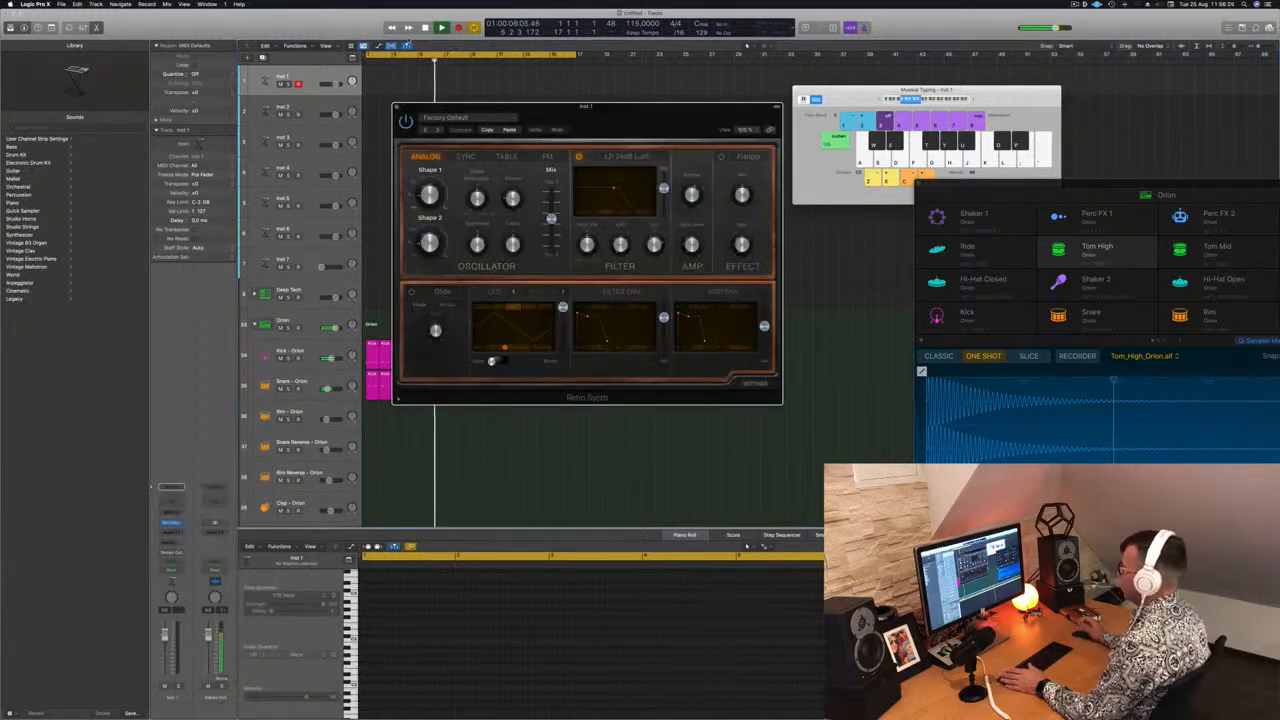
Load the Antimatter Synth preset from the Synth Leads presets in Retro Synth
{"action": "left_click", "coordinate": [488, 118]}
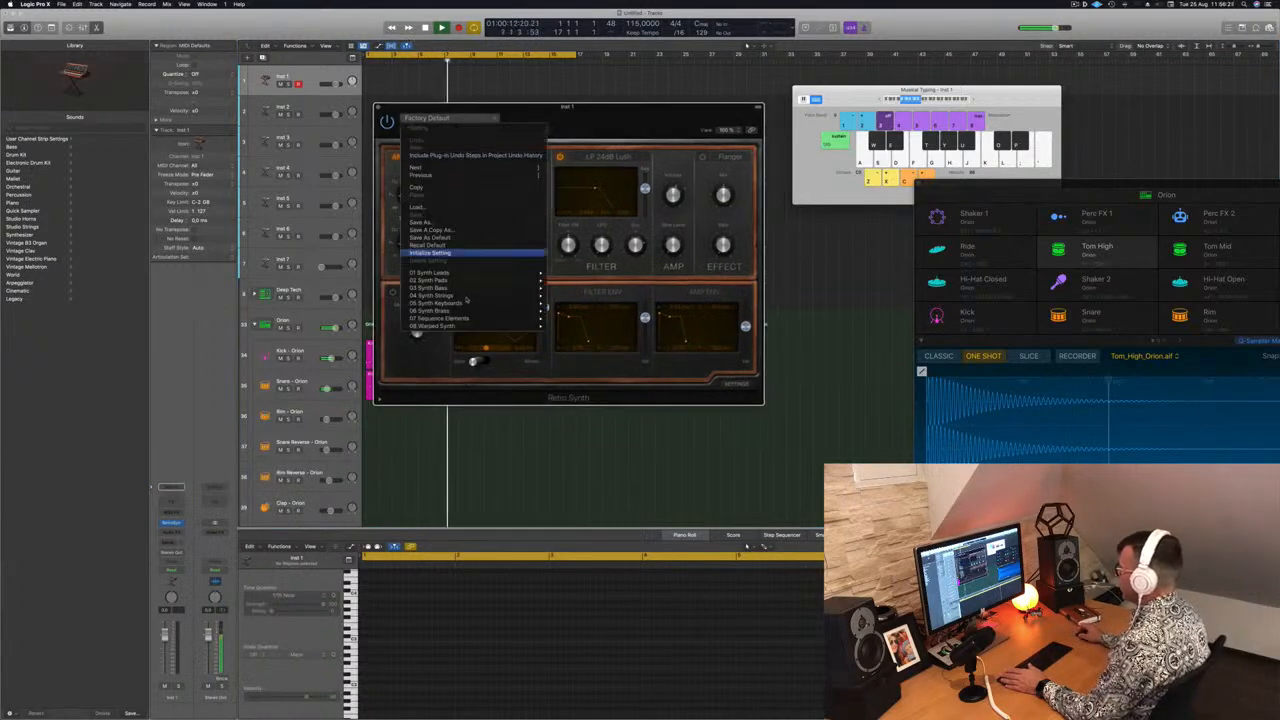
{"action": "mouse_move", "coordinate": [482, 278]}
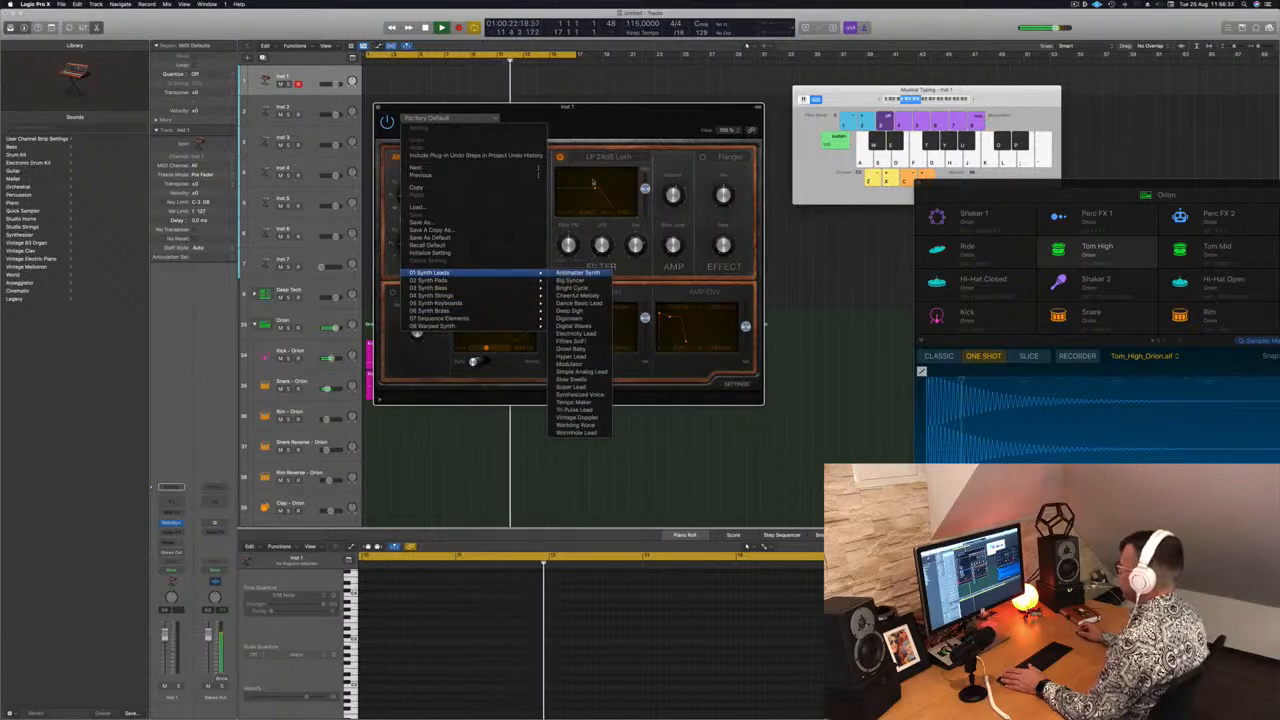
{"action": "left_click", "coordinate": [578, 272]}
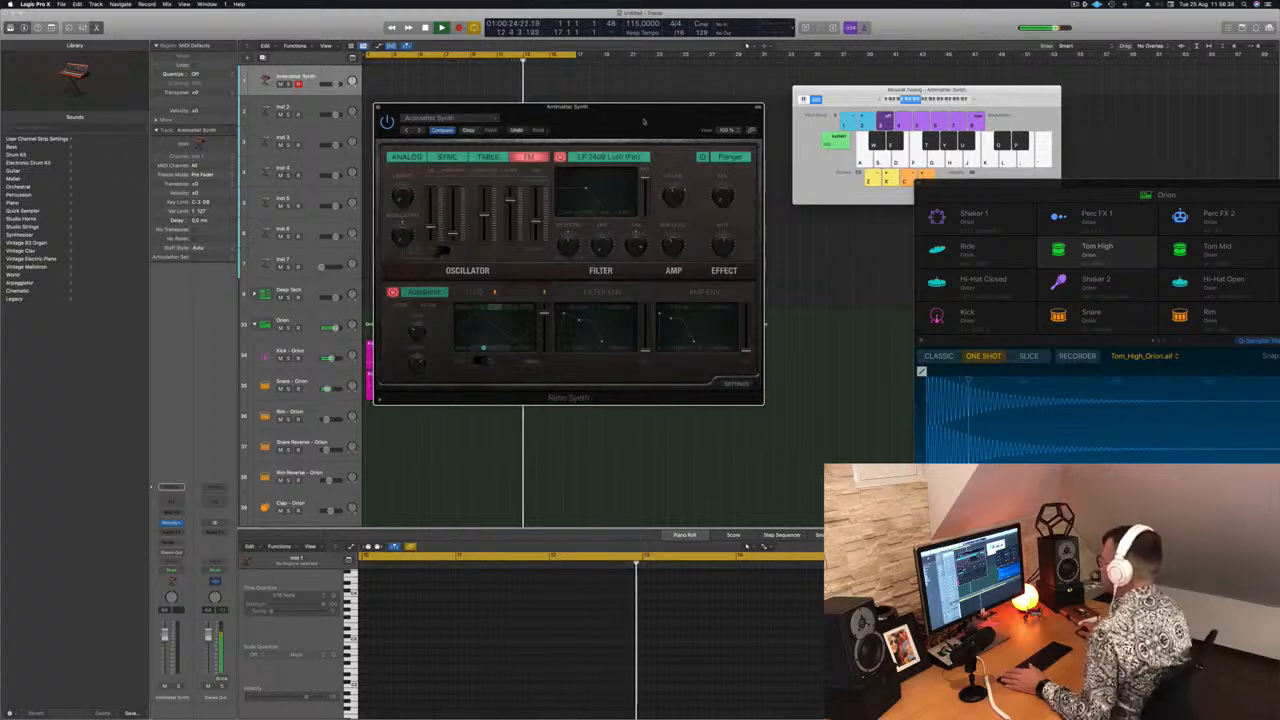
Audition the Antimatter Synth sound by playing a few notes with Musical Typing
{"action": "left_click_drag", "start_coordinate": [644, 121], "coordinate": [583, 222]}
{"action": "left_click_drag", "start_coordinate": [857, 88], "coordinate": [843, 85]}
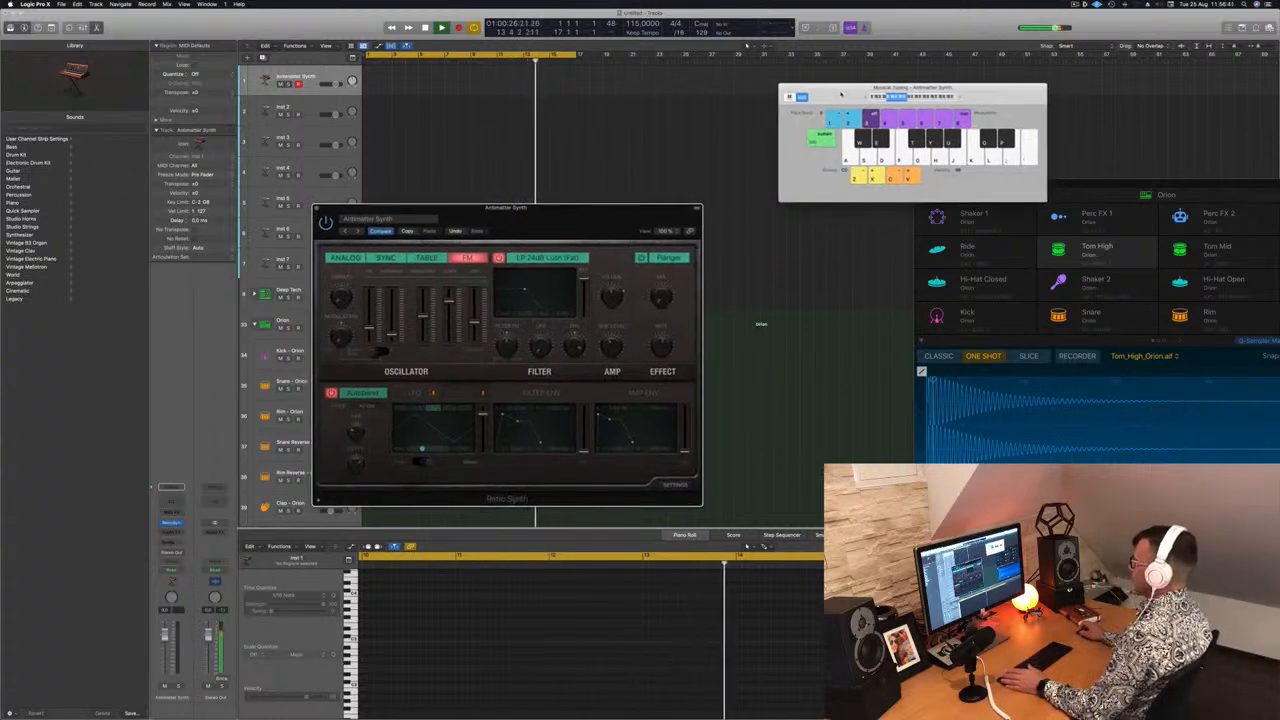
{"action": "left_click_drag", "start_coordinate": [358, 209], "coordinate": [600, 228]}
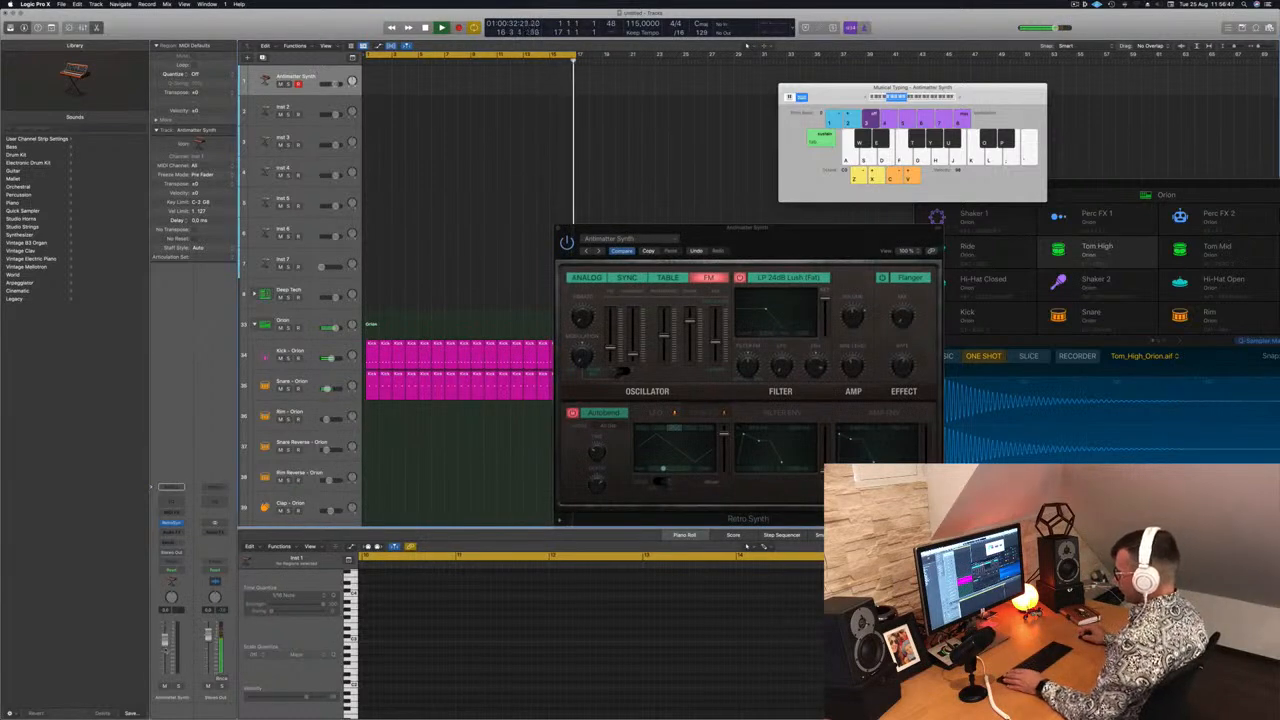
{"action": "key", "text": "a"}
{"action": "key", "text": "s"}
{"action": "key", "text": "d"}
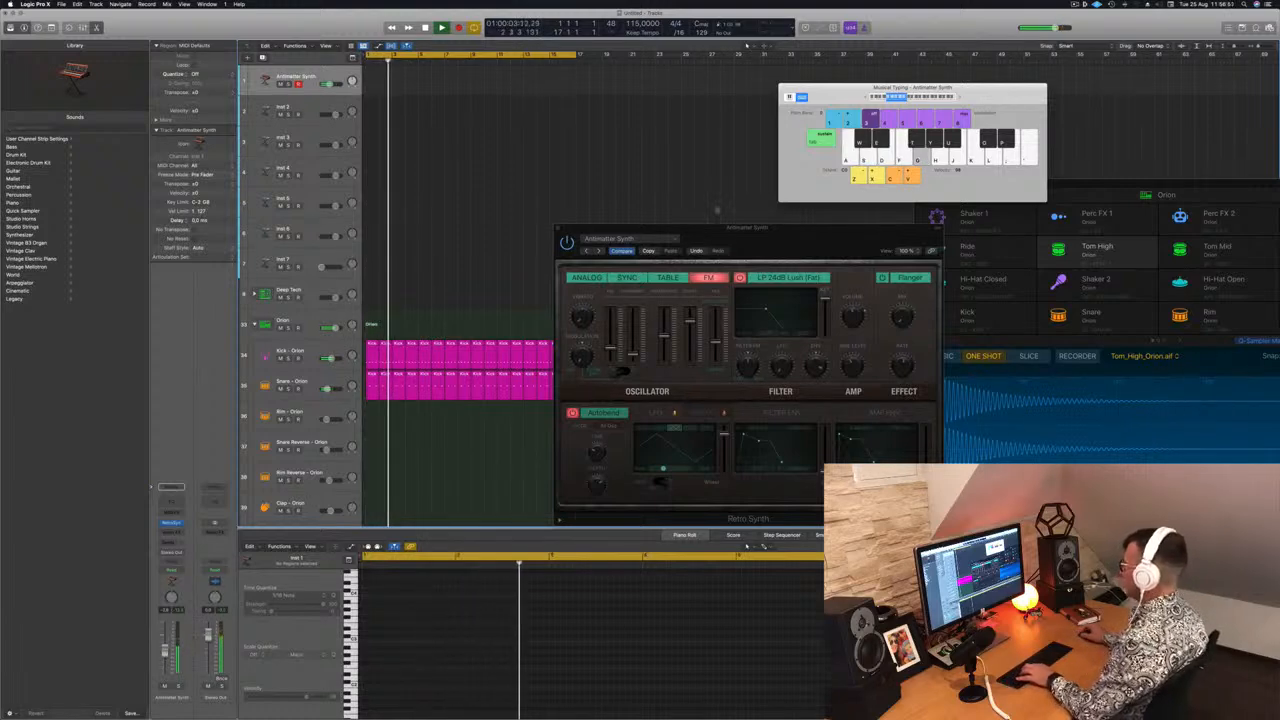
{"action": "left_click_drag", "start_coordinate": [788, 252], "coordinate": [626, 149]}
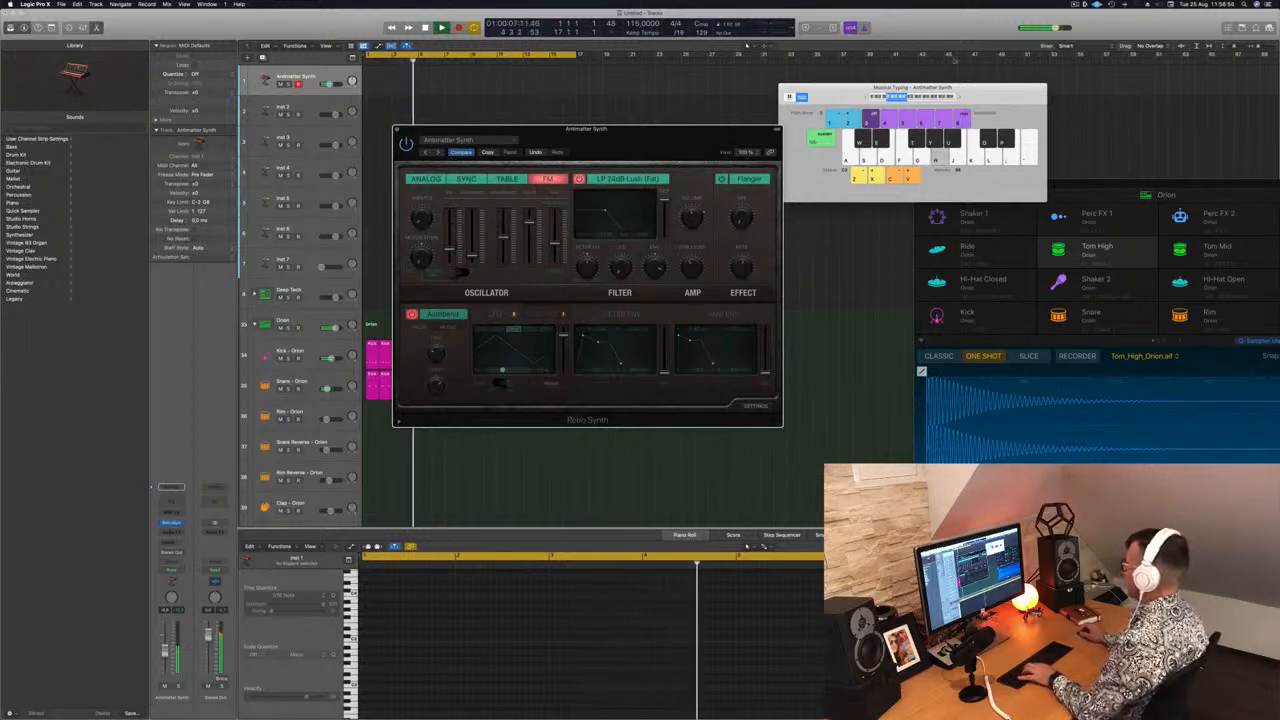
Step forward through the Retro Synth presets to Bright Cycle
{"action": "left_click", "coordinate": [959, 97]}
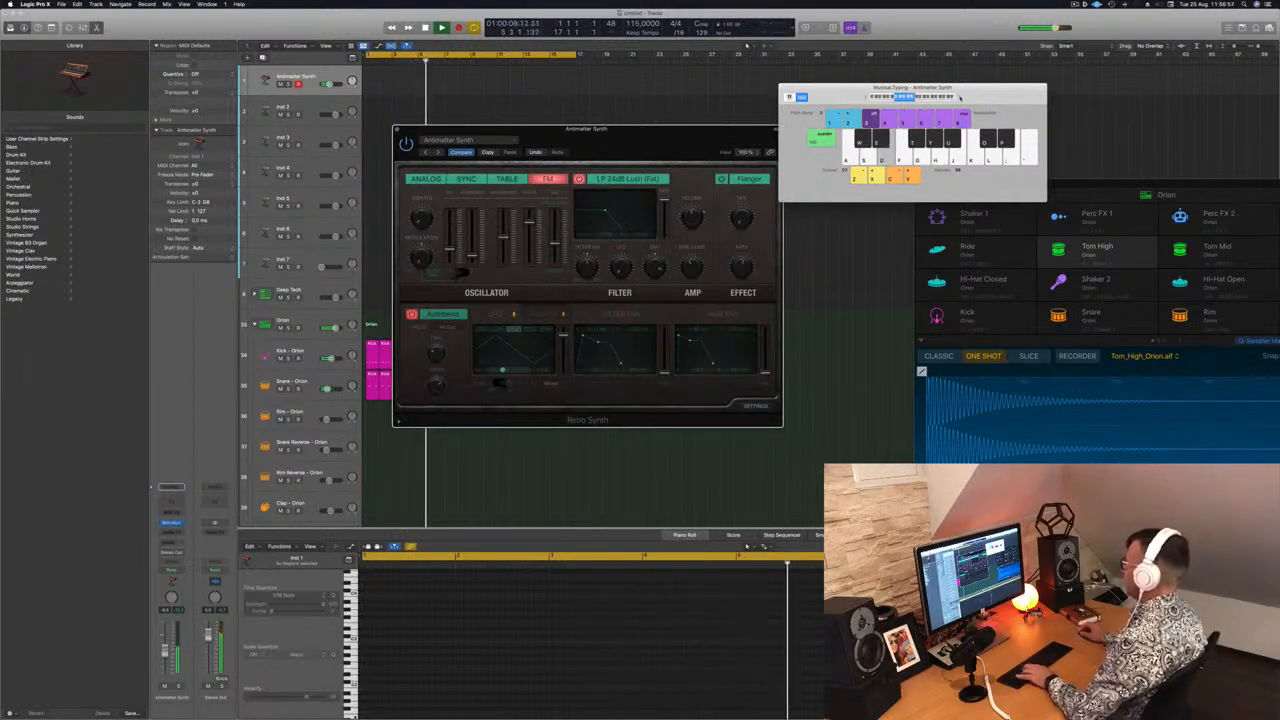
{"action": "left_click_drag", "start_coordinate": [640, 128], "coordinate": [737, 119]}
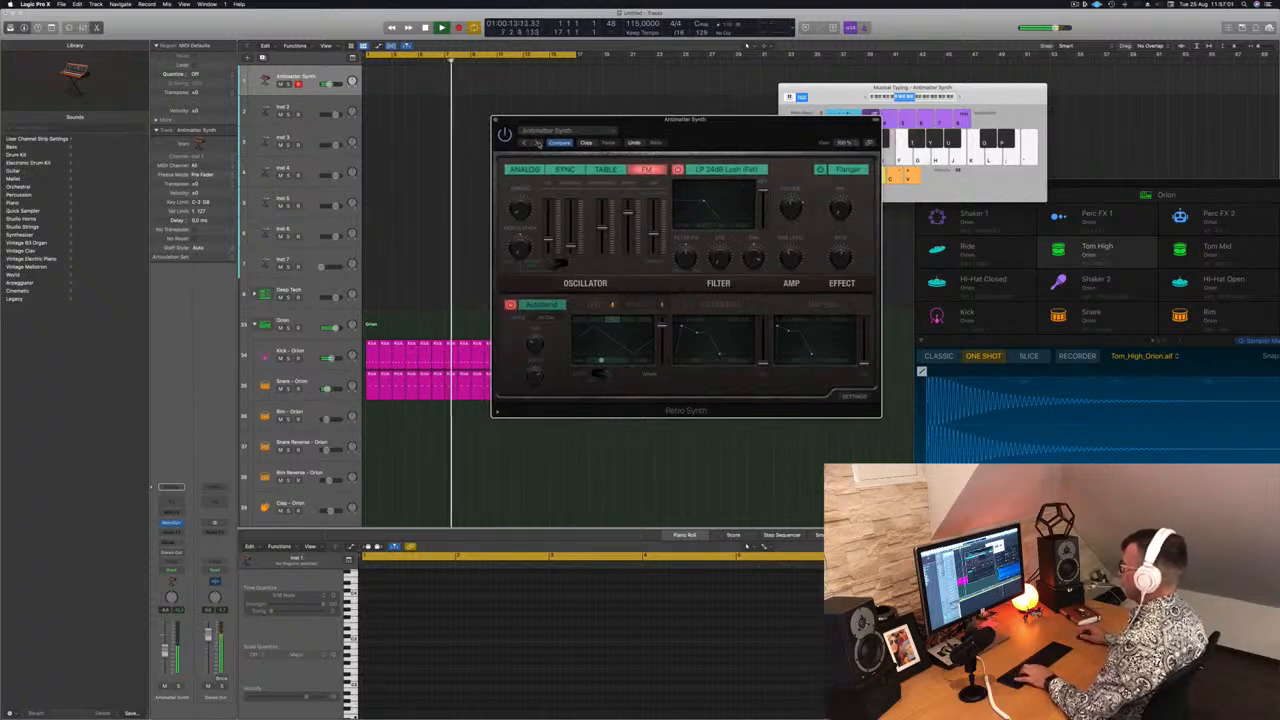
{"action": "left_click", "coordinate": [537, 143]}
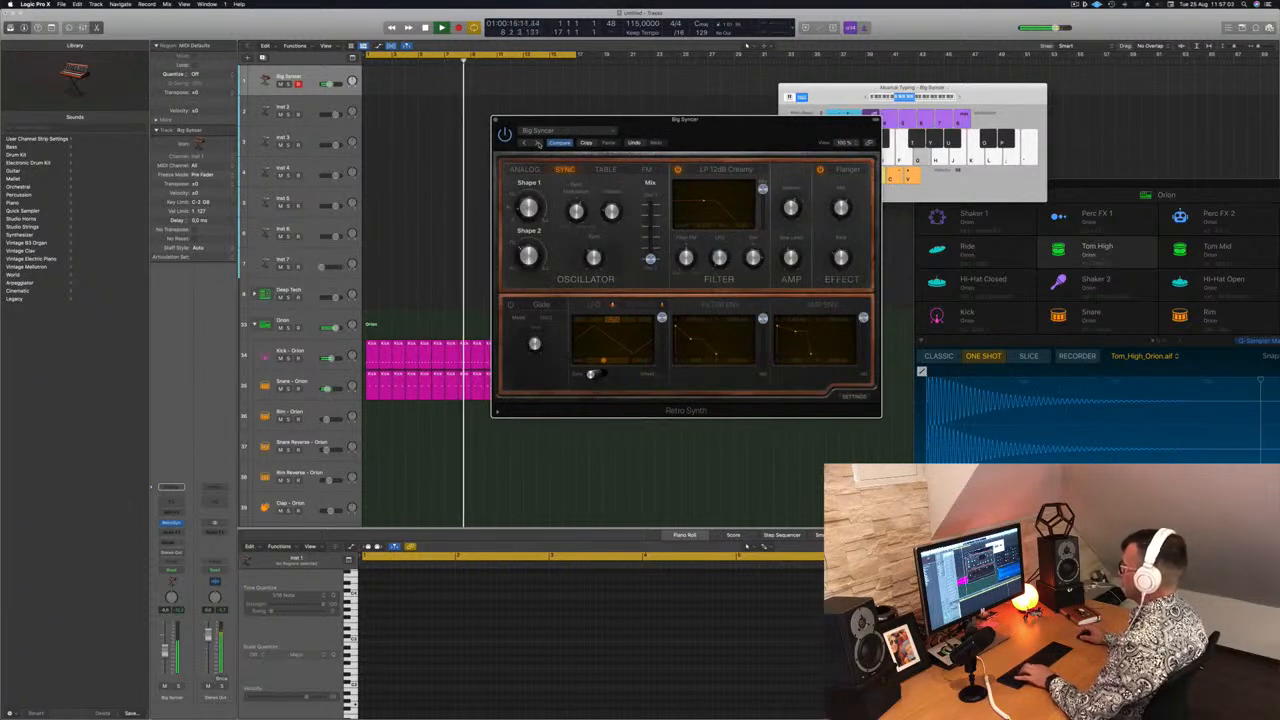
{"action": "left_click", "coordinate": [960, 98]}
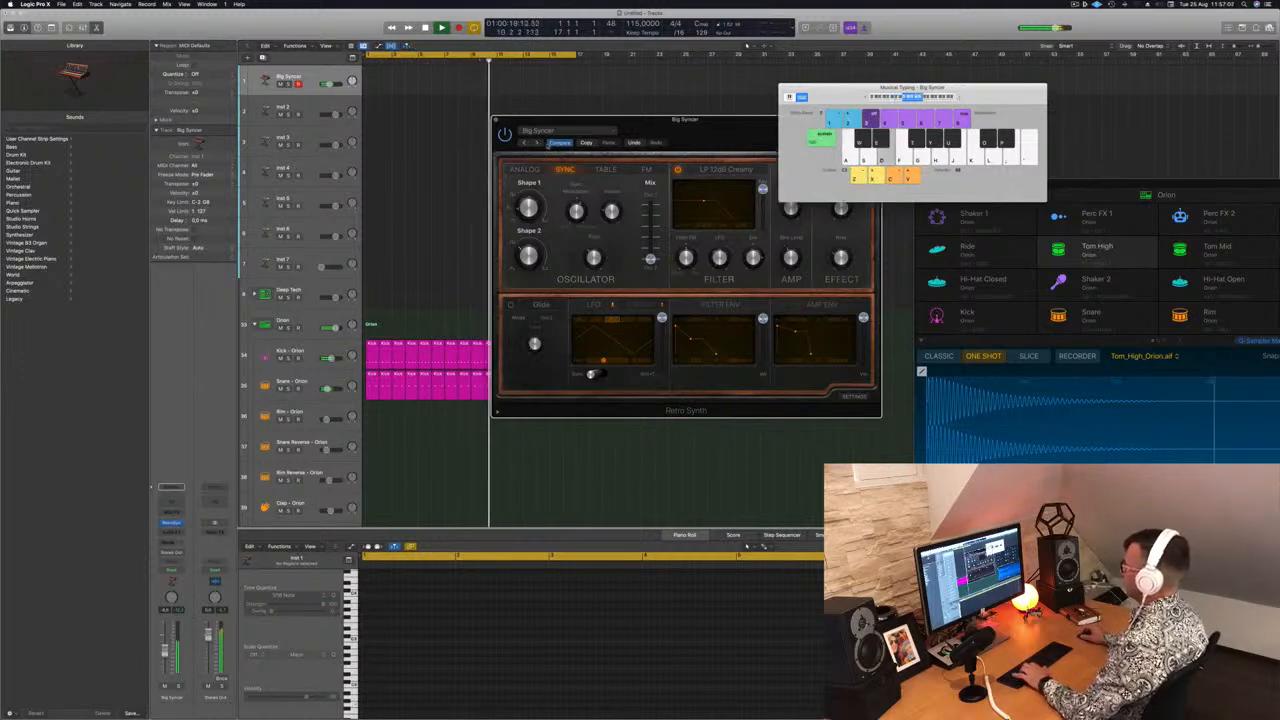
{"action": "left_click", "coordinate": [537, 143]}
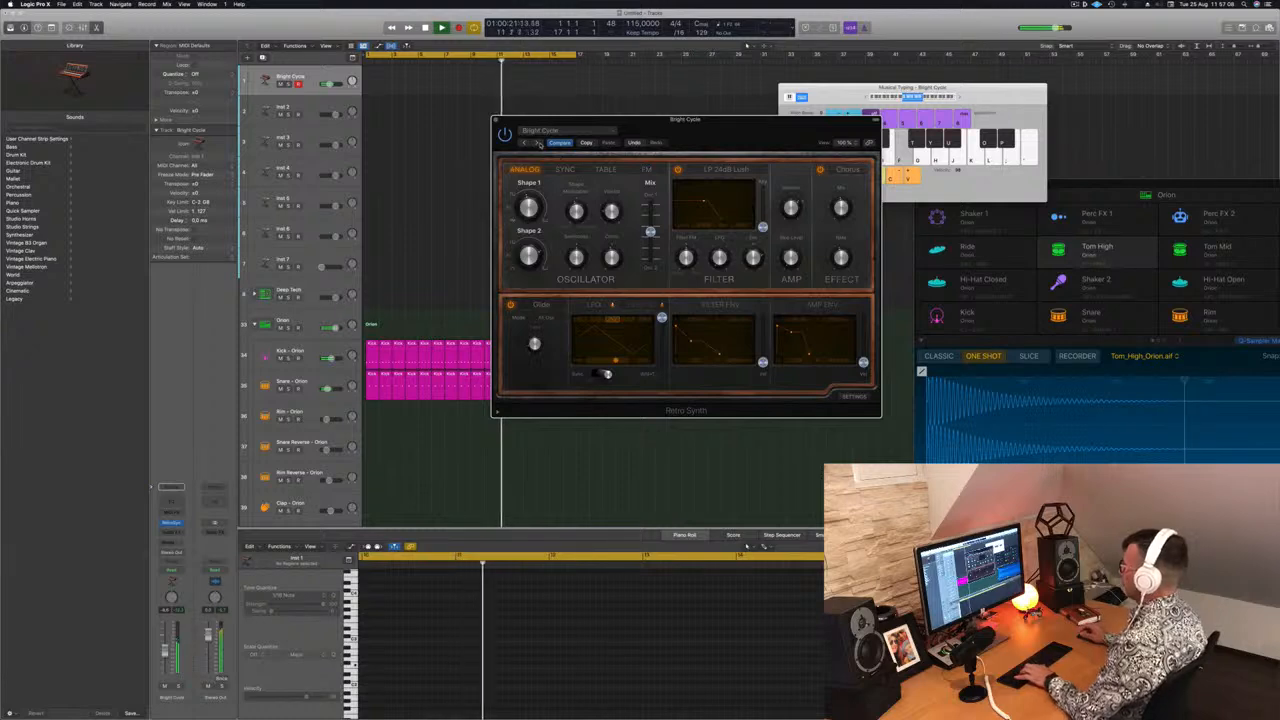
Add a send from the Bright Cycle track to Bus 8
{"action": "left_click_drag", "start_coordinate": [734, 128], "coordinate": [666, 156]}
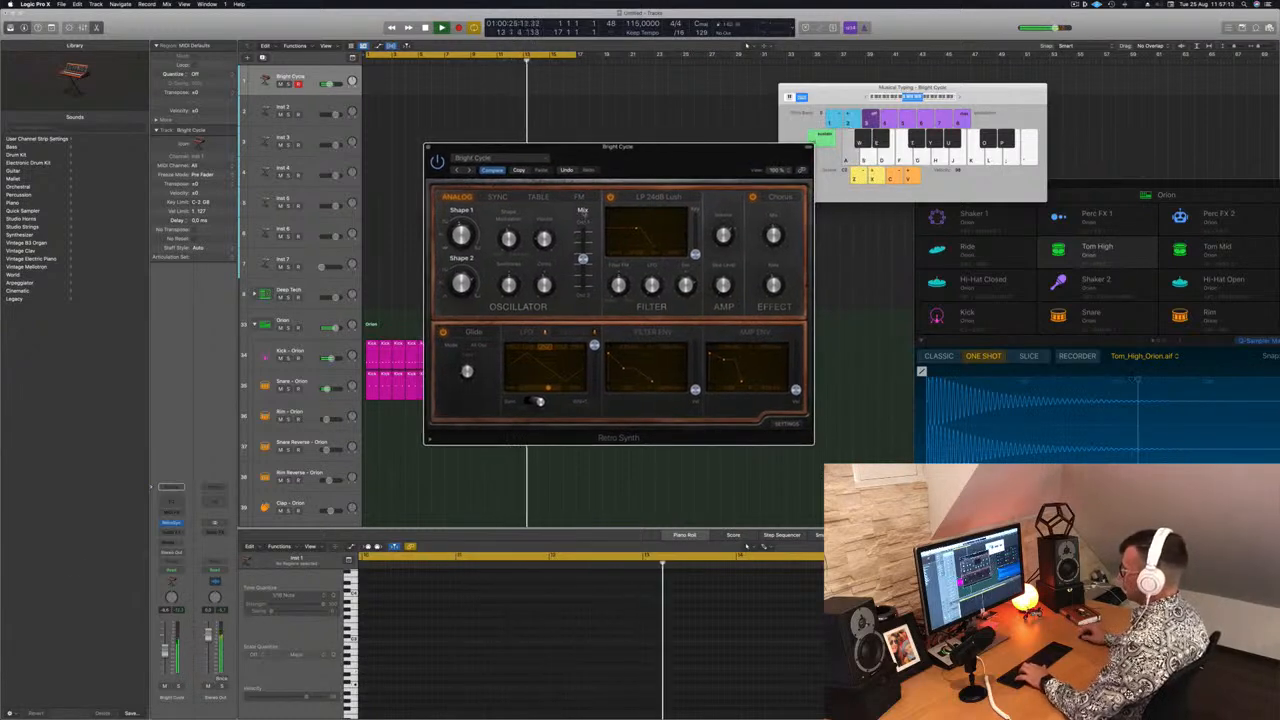
{"action": "left_click", "coordinate": [172, 543]}
{"action": "mouse_move", "coordinate": [195, 553]}
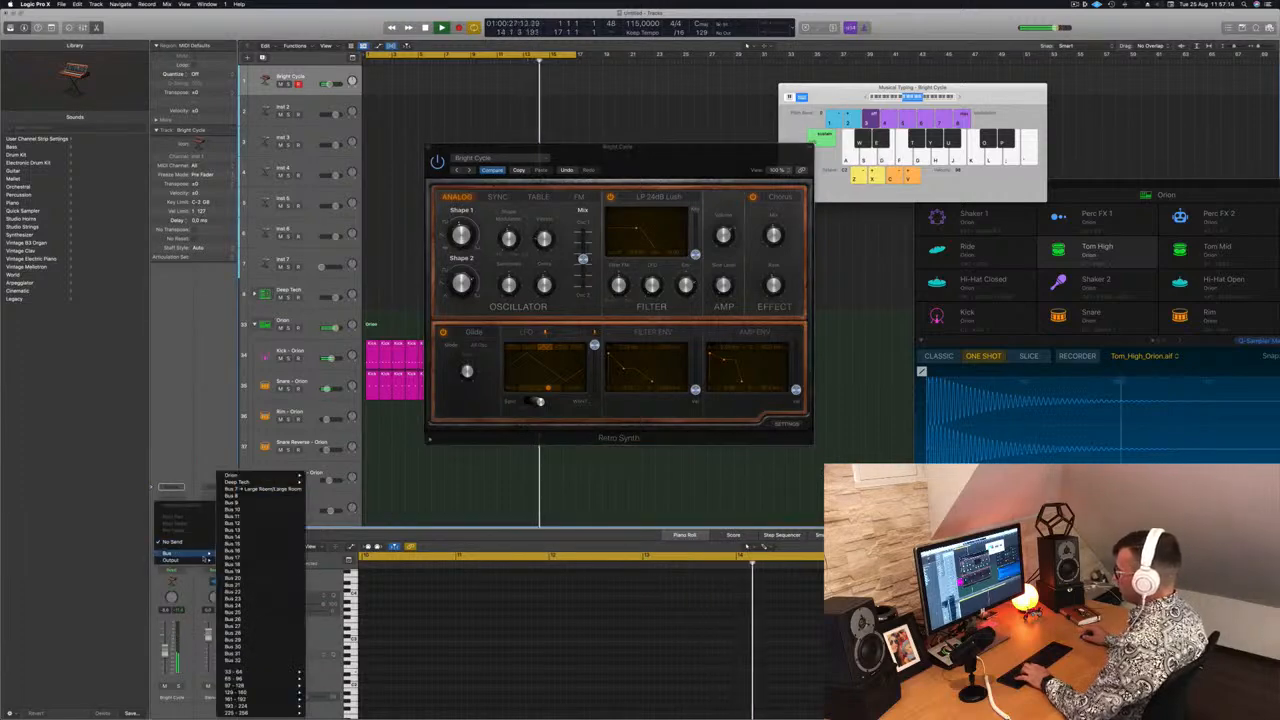
{"action": "left_click", "coordinate": [267, 496]}
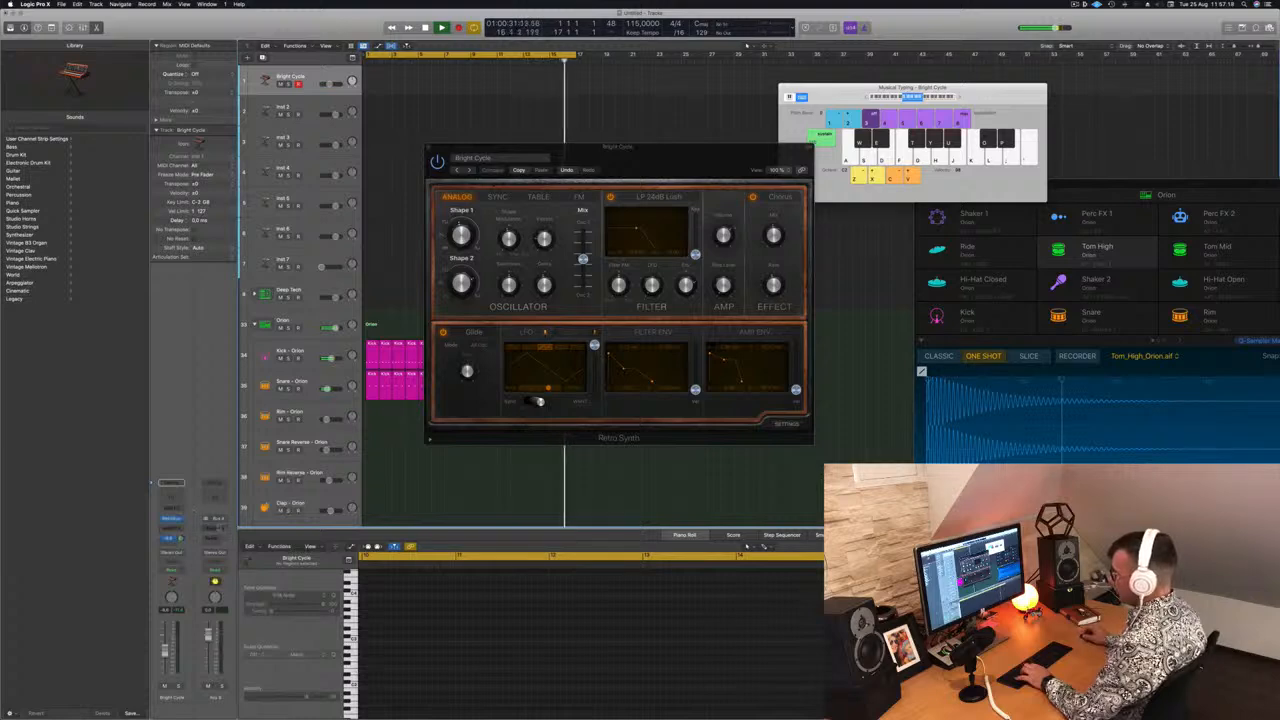
Insert a stereo SilverVerb reverb on the Aux 8 channel
{"action": "left_click", "coordinate": [218, 530]}
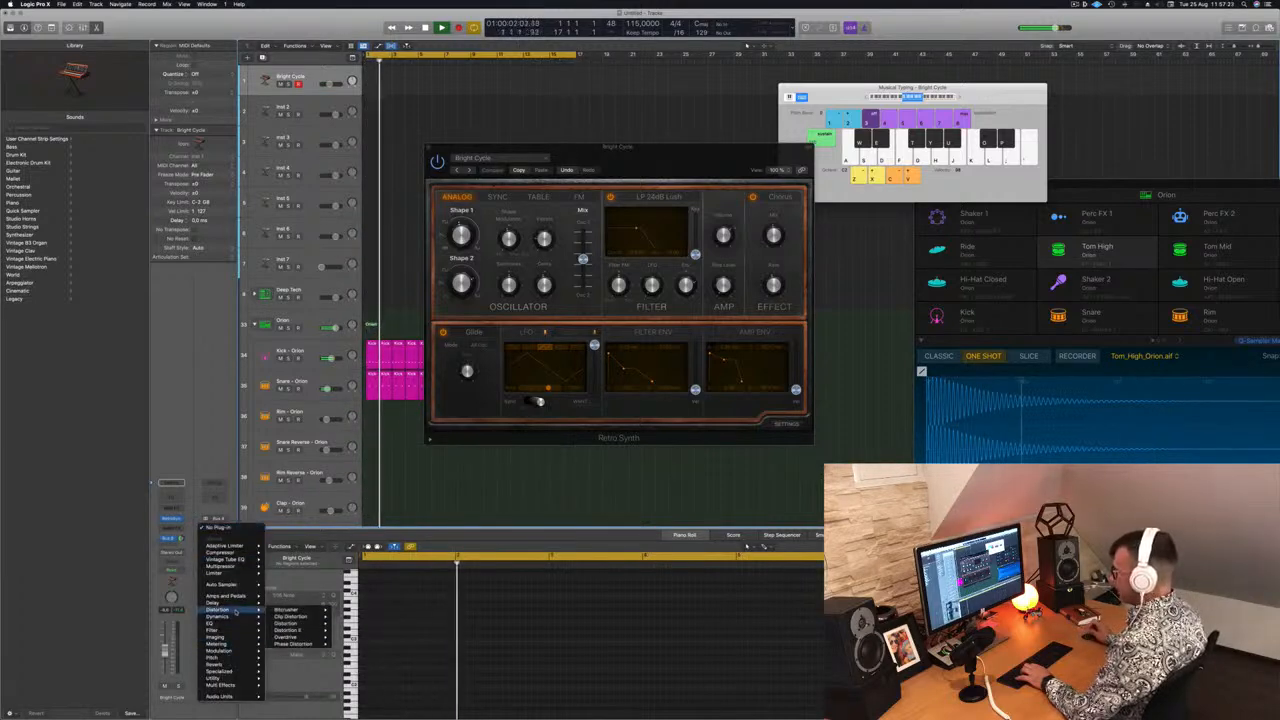
{"action": "mouse_move", "coordinate": [236, 665]}
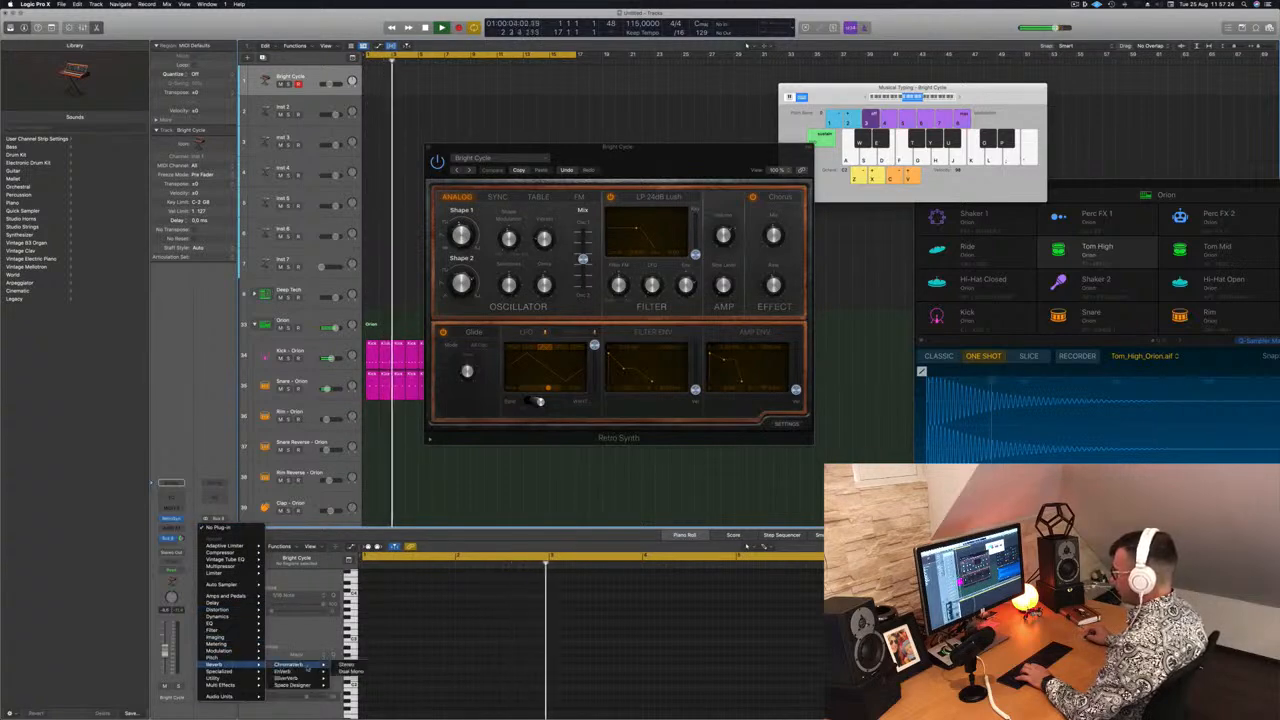
{"action": "left_click", "coordinate": [345, 678]}
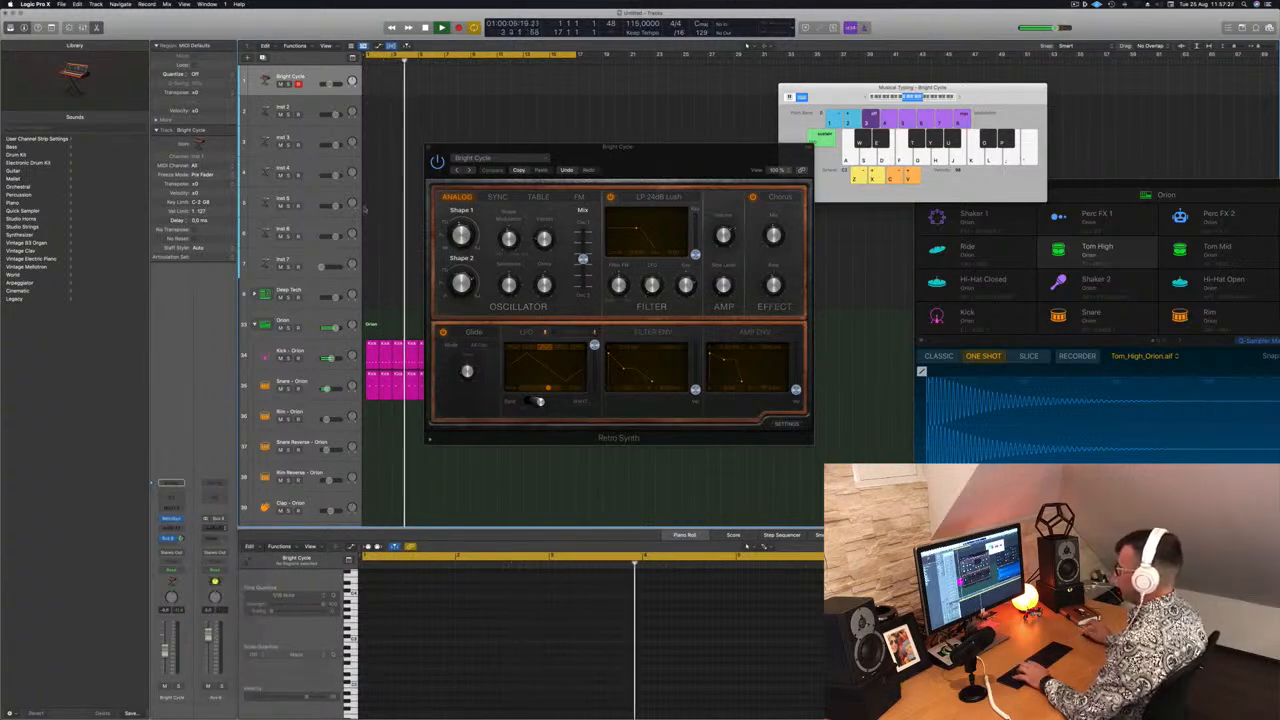
Load the grandiose preset in SilverVerb and close the reverb window
{"action": "left_click_drag", "start_coordinate": [560, 107], "coordinate": [452, 95]}
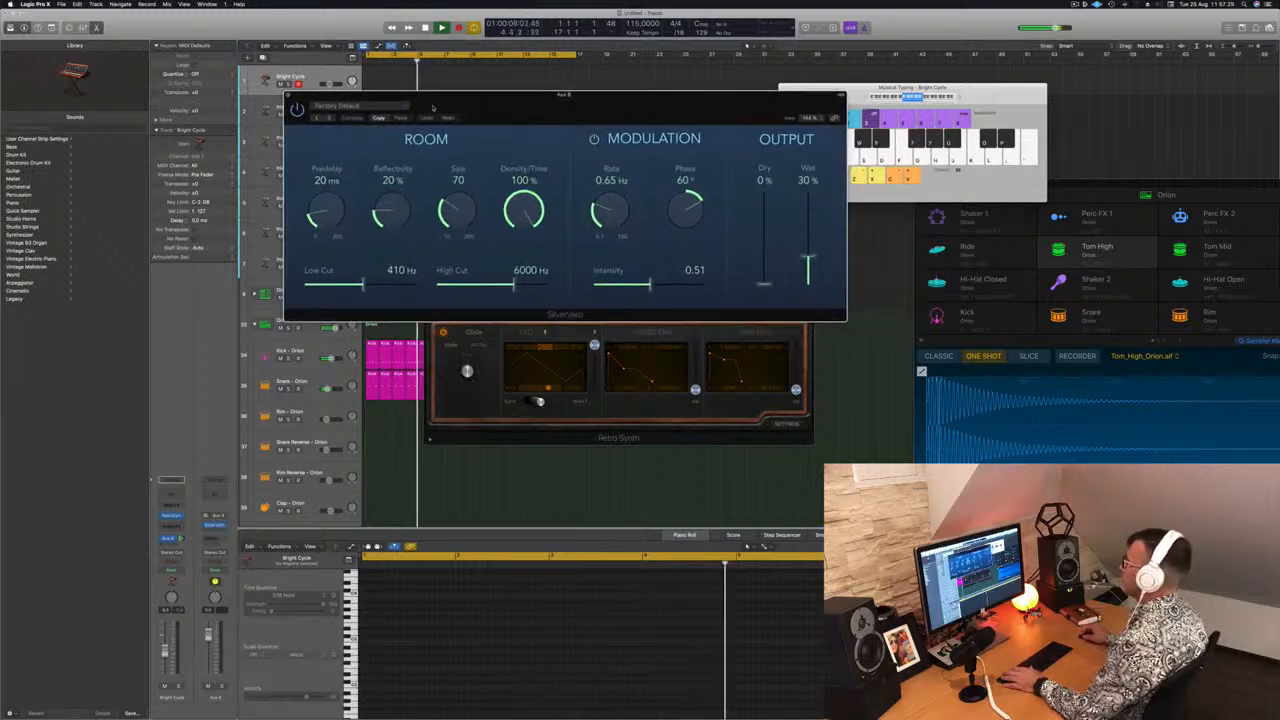
{"action": "left_click", "coordinate": [340, 105]}
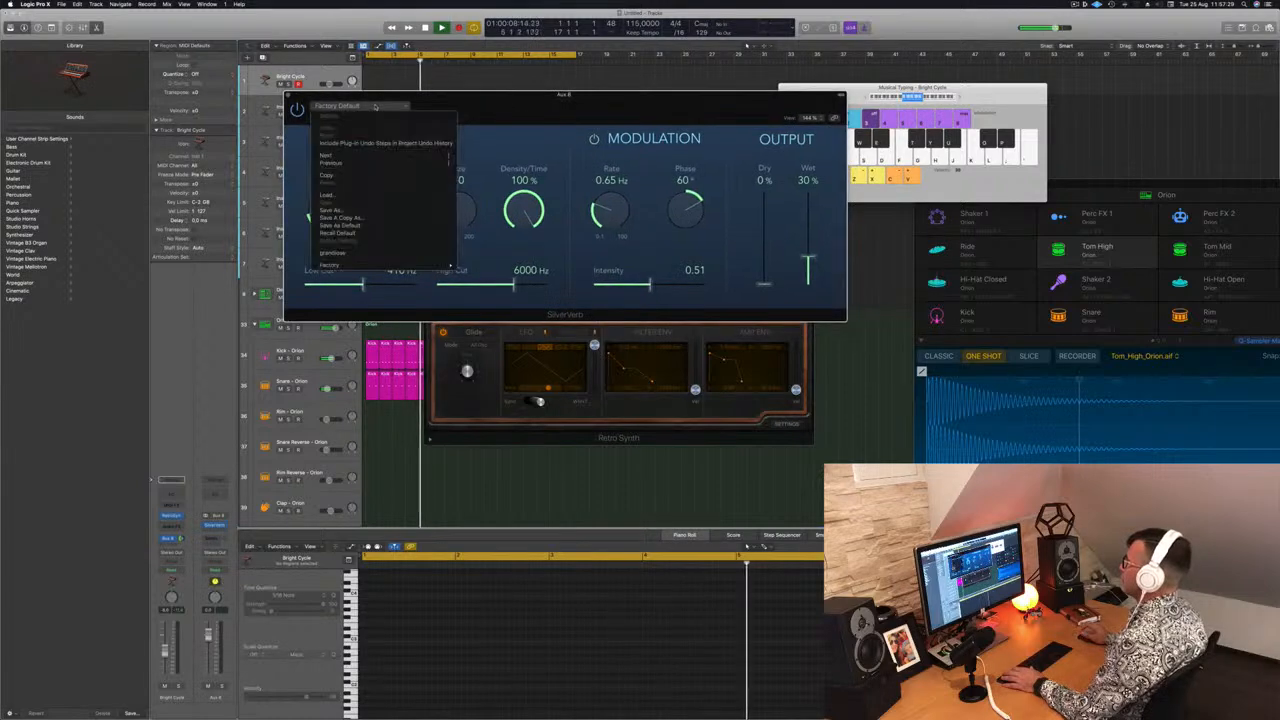
{"action": "left_click", "coordinate": [377, 254]}
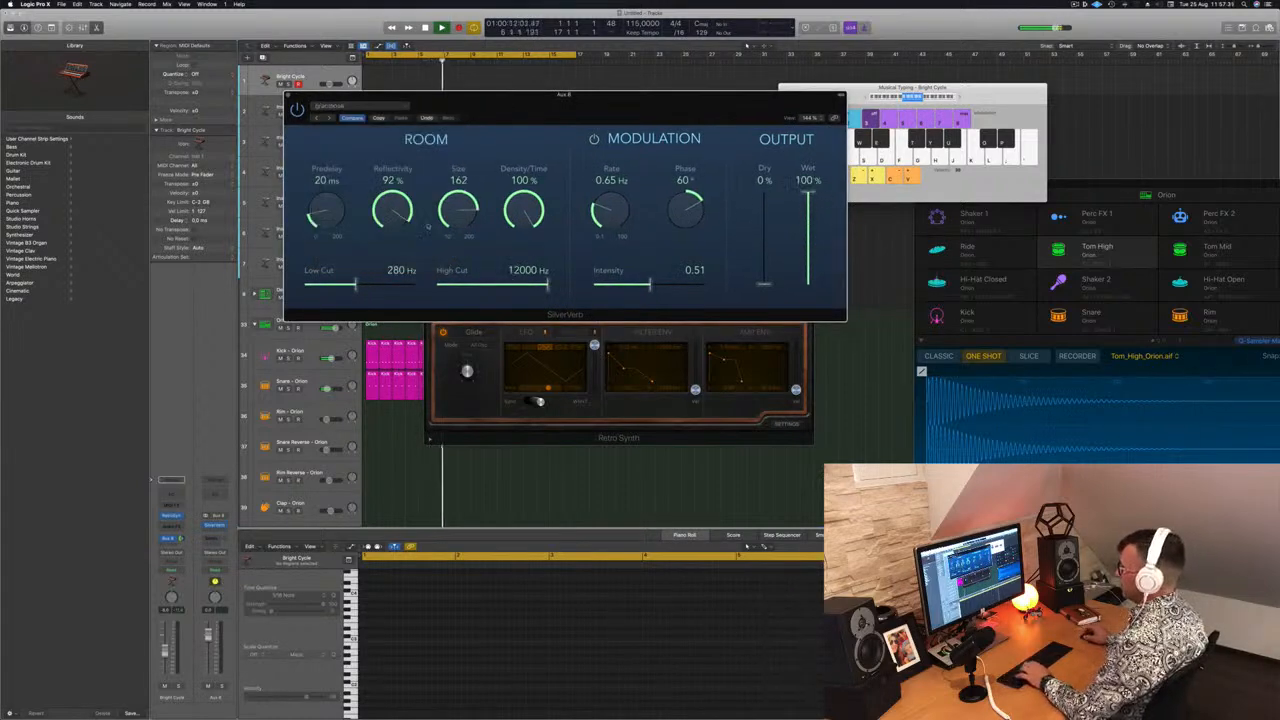
{"action": "left_click_drag", "start_coordinate": [629, 100], "coordinate": [847, 208]}
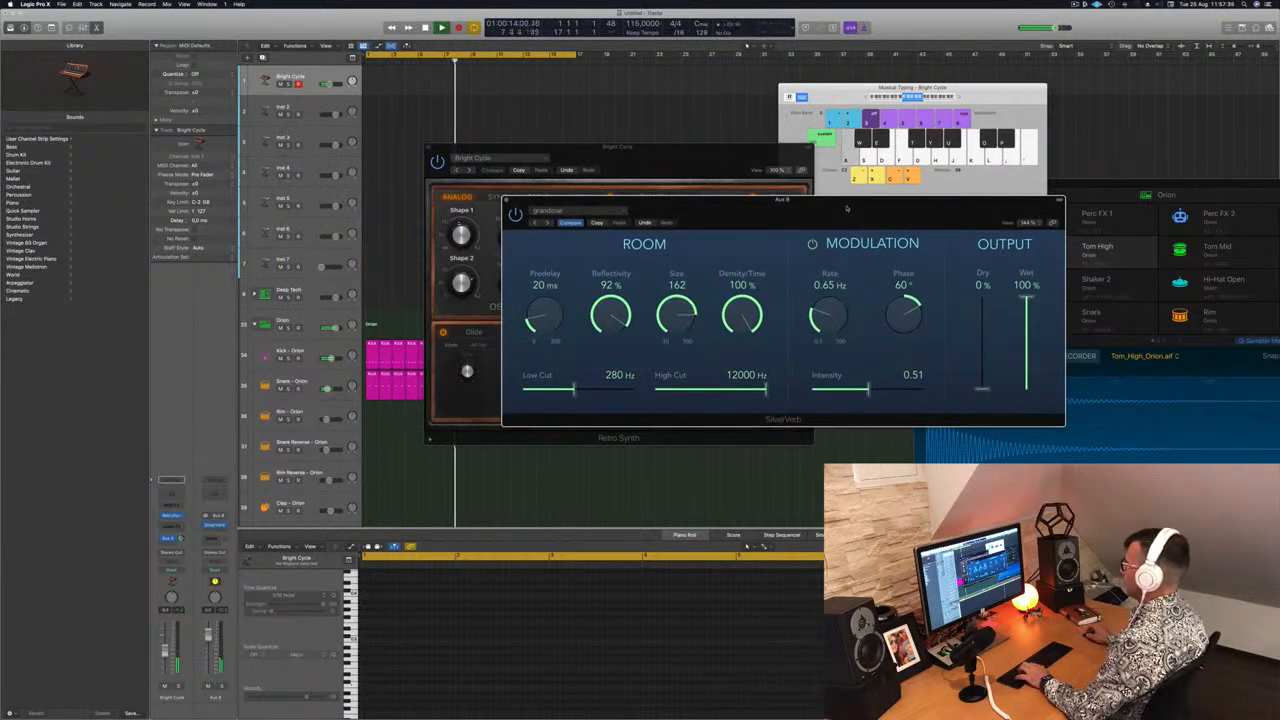
{"action": "left_click", "coordinate": [506, 199]}
Play a few notes with Musical Typing to hear the synth through the reverb
{"action": "left_click_drag", "start_coordinate": [600, 154], "coordinate": [765, 236]}
{"action": "key", "text": "g"}
{"action": "key", "text": "d"}
{"action": "key", "text": "a"}
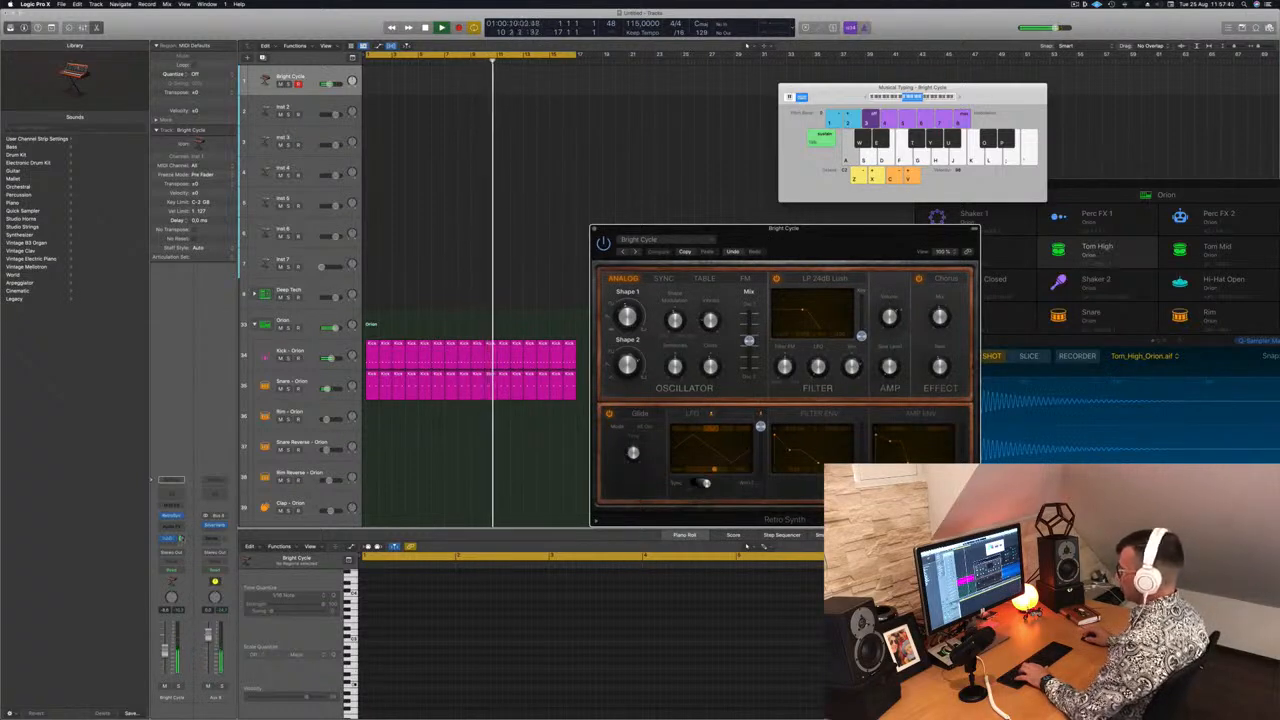
{"action": "key", "text": "d"}
{"action": "left_click_drag", "start_coordinate": [662, 266], "coordinate": [537, 230]}
Try the Sync, Table and FM oscillator modes while playing notes, then return to Analog
{"action": "left_click", "coordinate": [541, 246]}
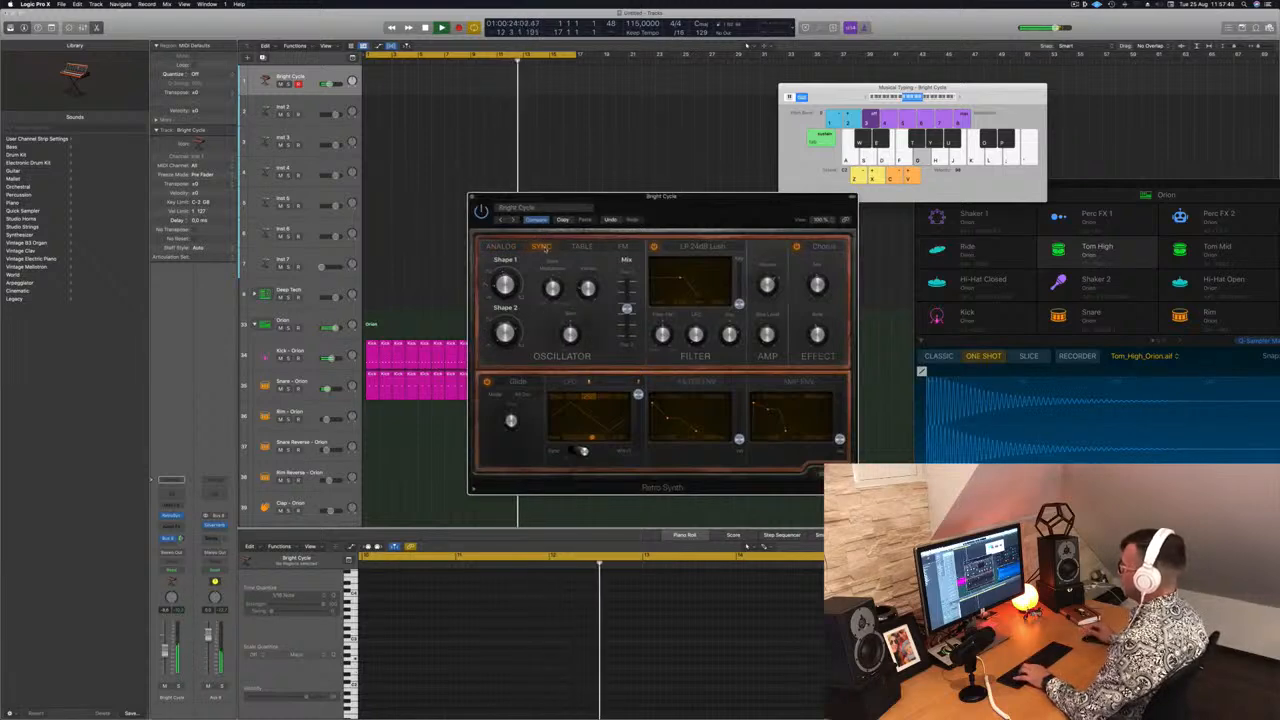
{"action": "key", "text": "f"}
{"action": "key", "text": "a"}
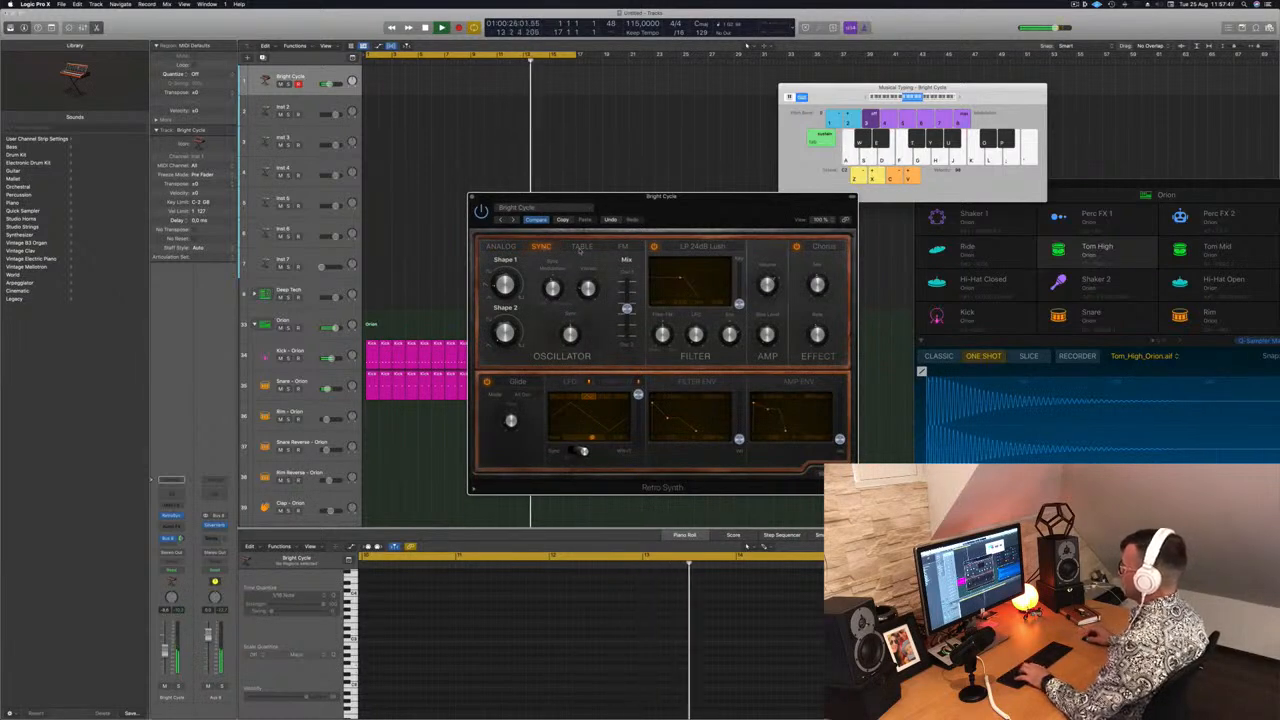
{"action": "left_click", "coordinate": [581, 247]}
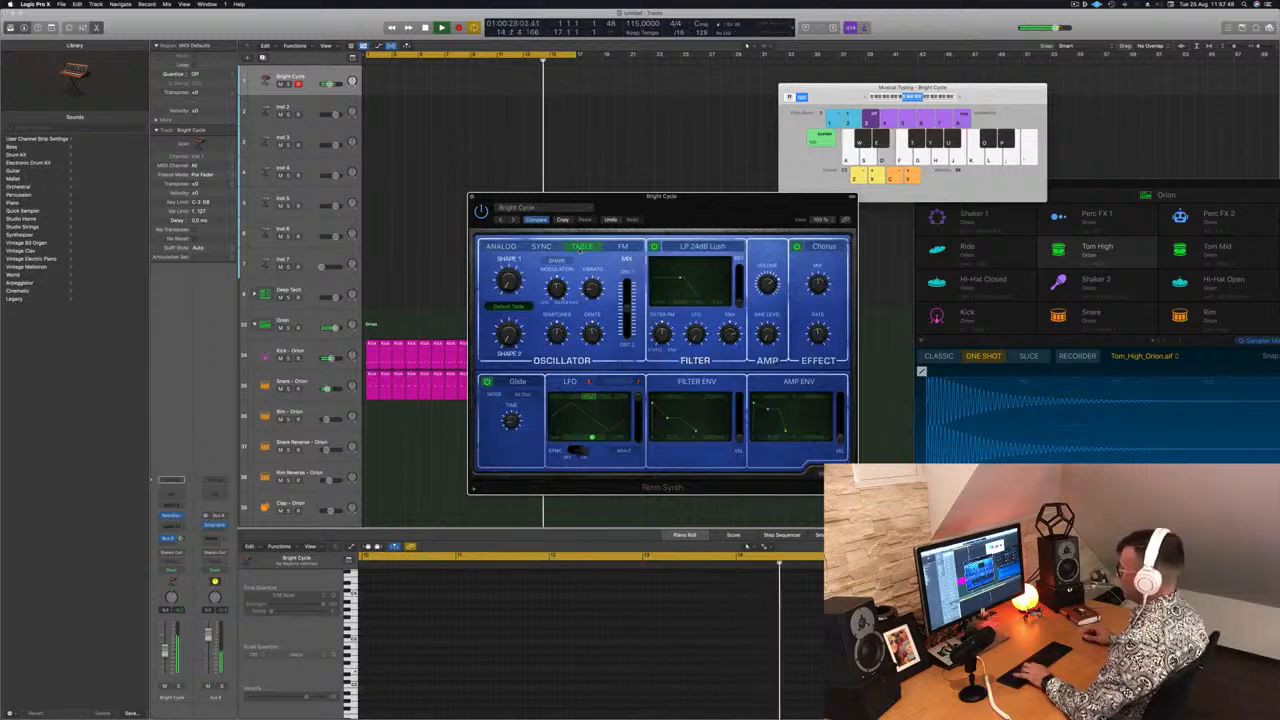
{"action": "key", "text": "f"}
{"action": "key", "text": "g"}
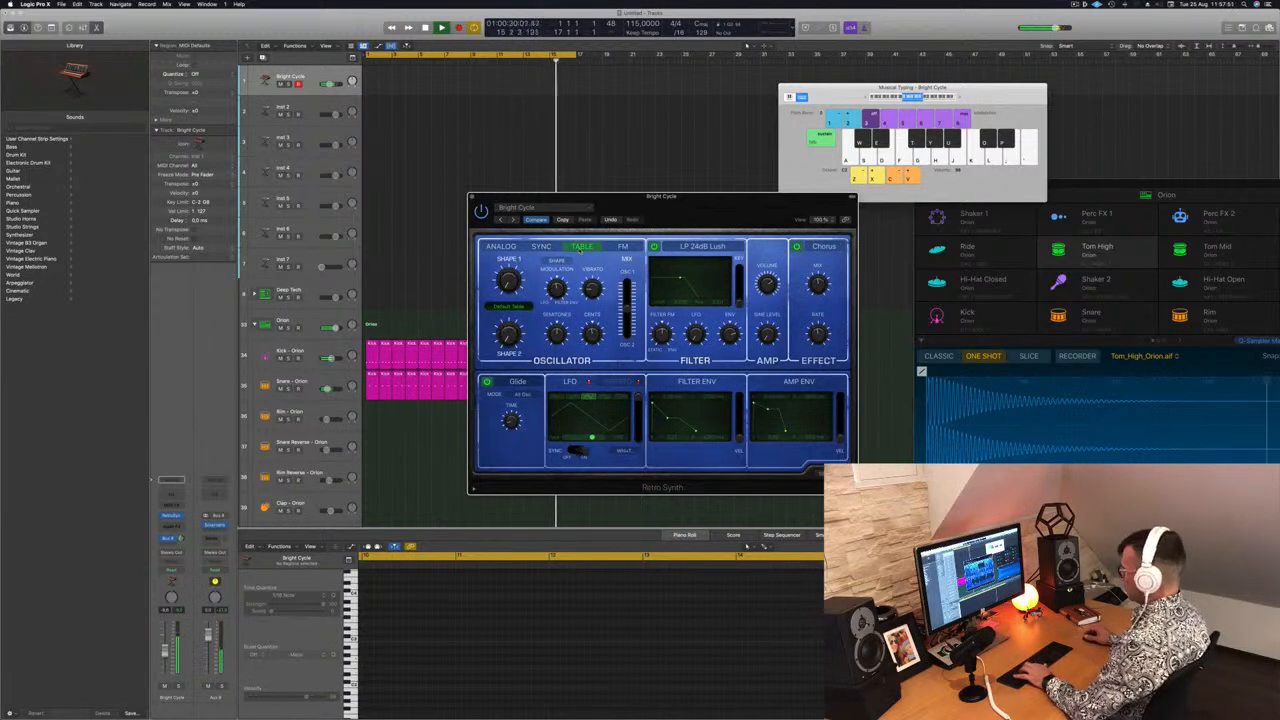
{"action": "left_click", "coordinate": [622, 246]}
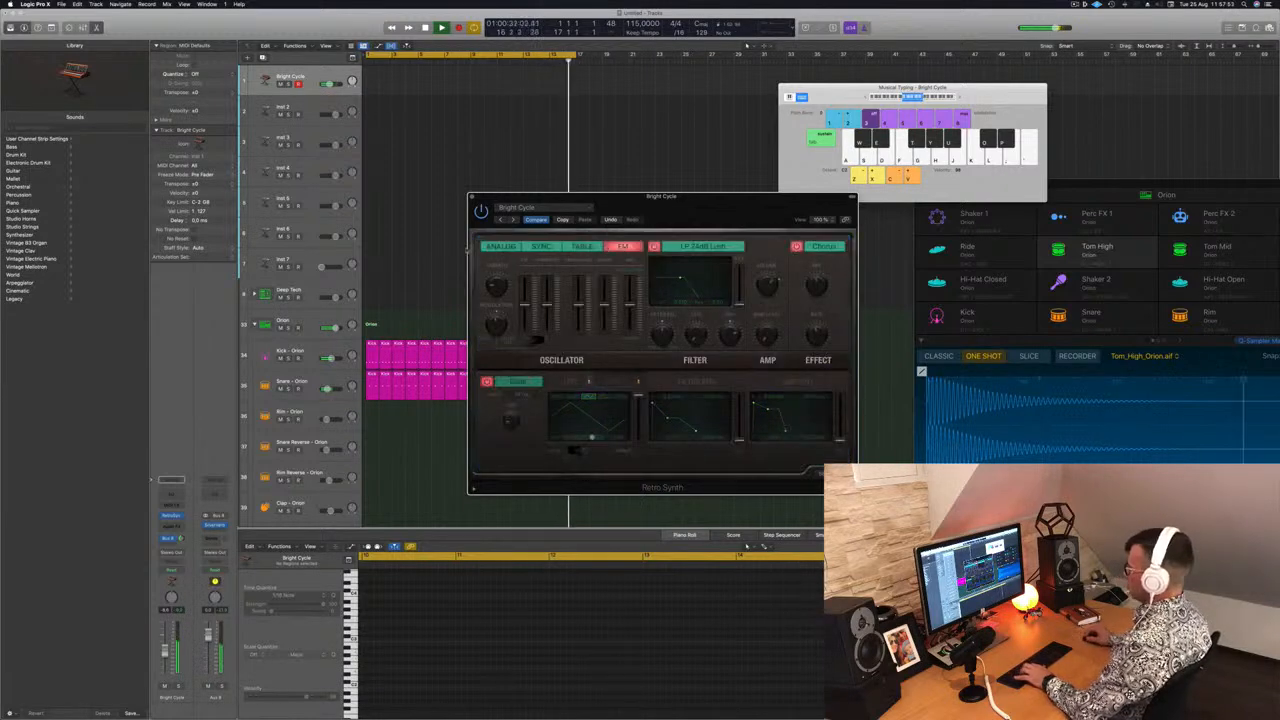
{"action": "left_click", "coordinate": [496, 248]}
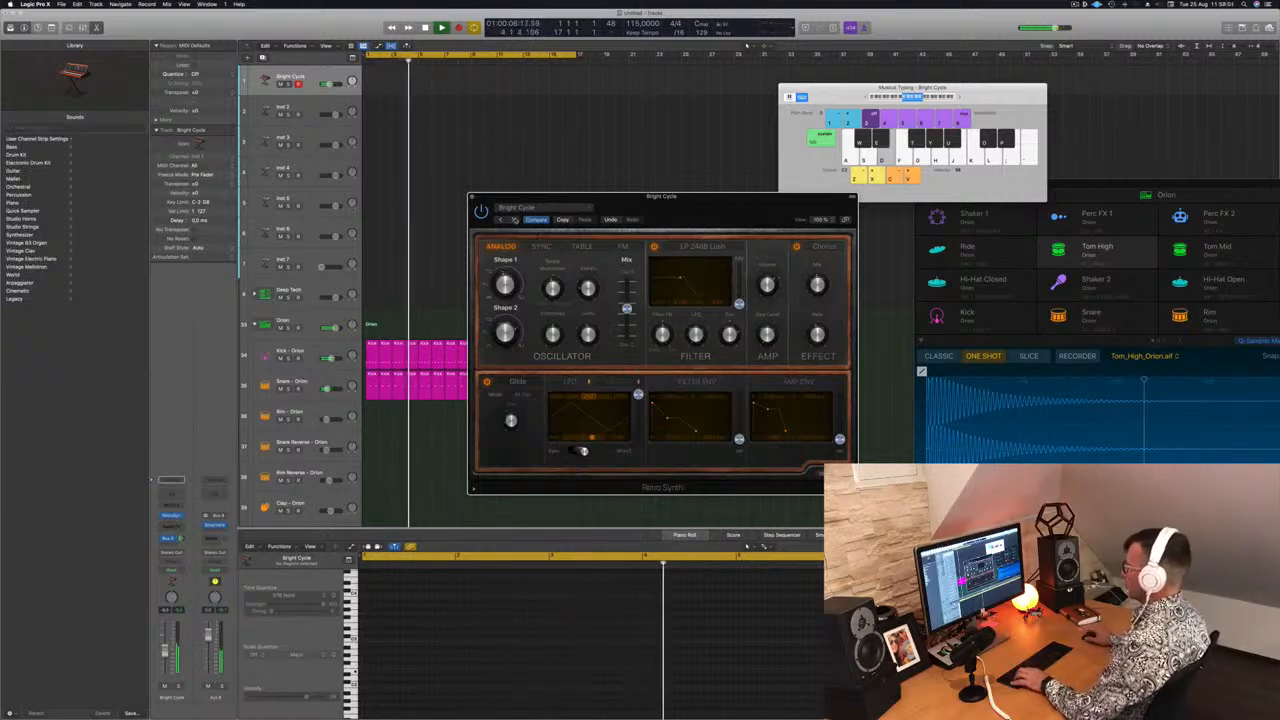
Step forward through the Retro Synth presets to Fifties SciFi
{"action": "left_click_drag", "start_coordinate": [717, 205], "coordinate": [691, 133]}
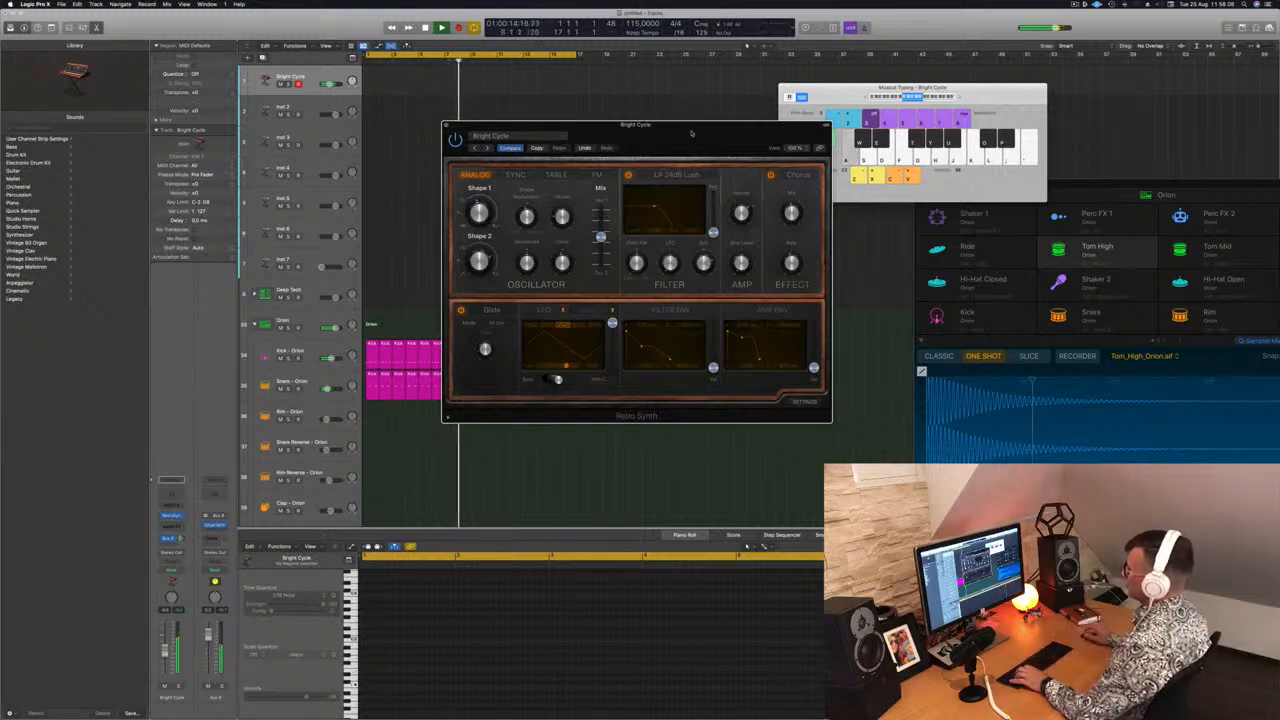
{"action": "left_click", "coordinate": [487, 148]}
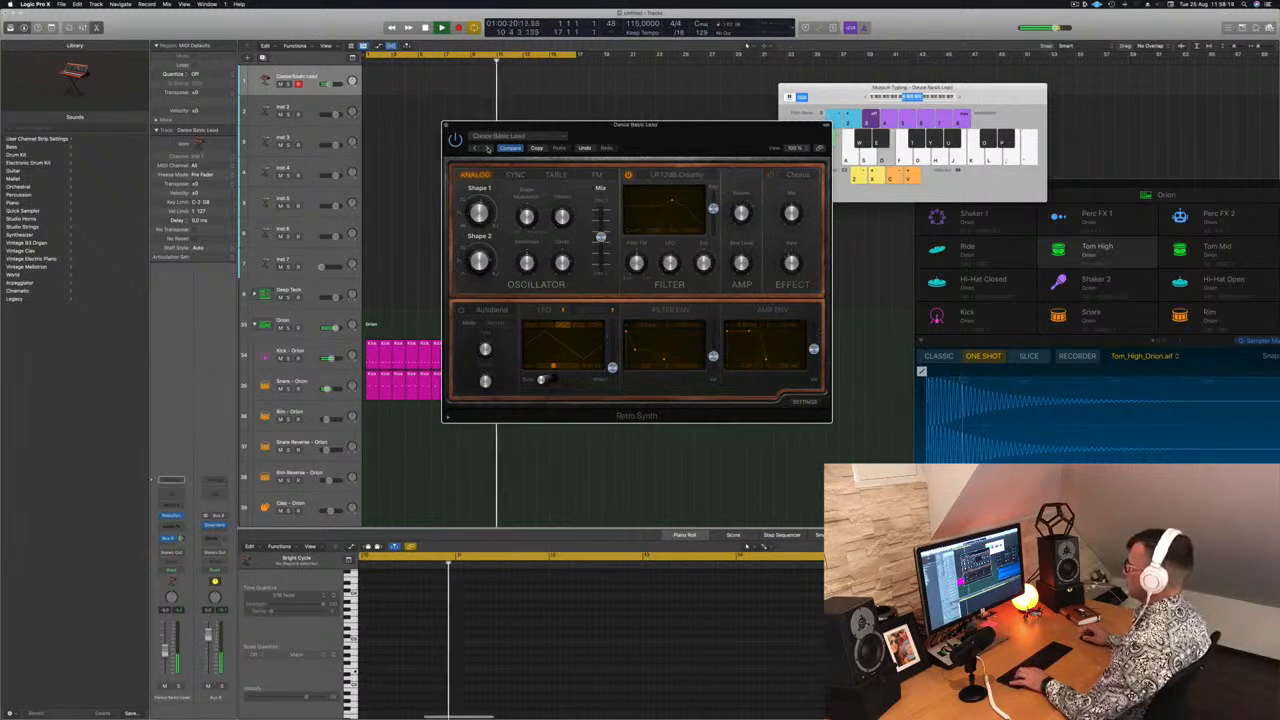
{"action": "left_click", "coordinate": [487, 148]}
{"action": "left_click", "coordinate": [487, 148]}
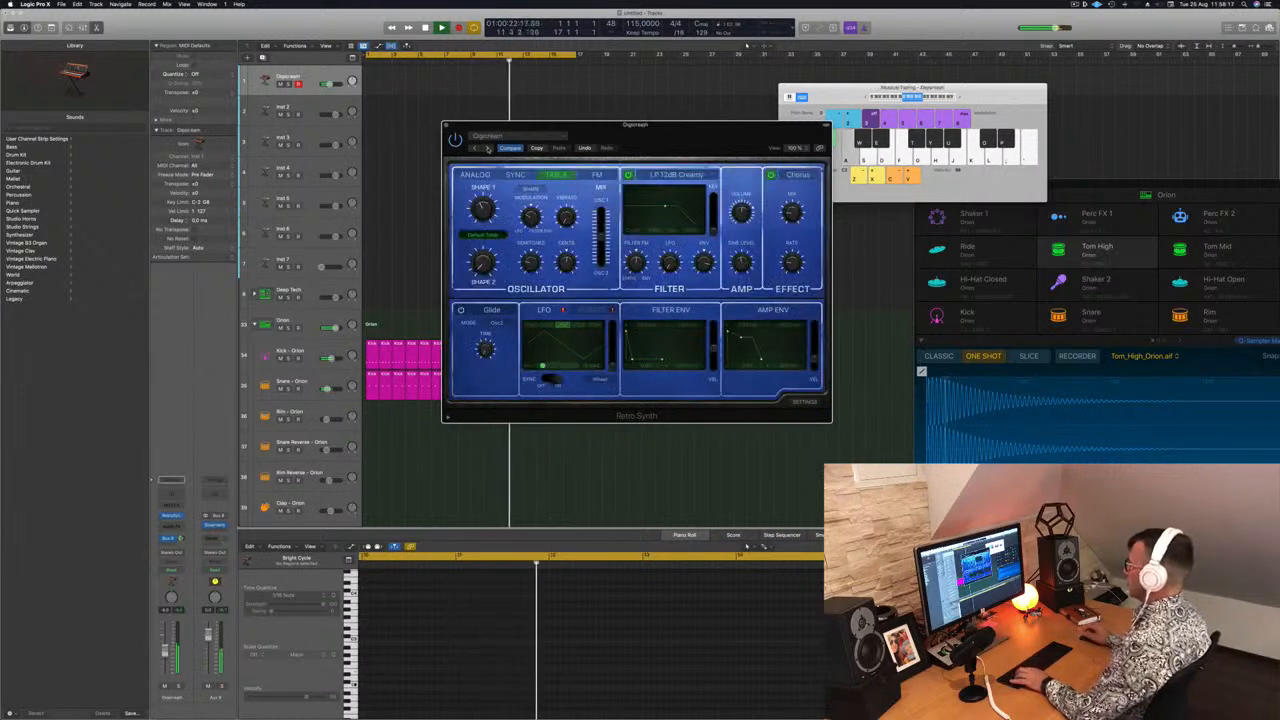
{"action": "left_click", "coordinate": [487, 148]}
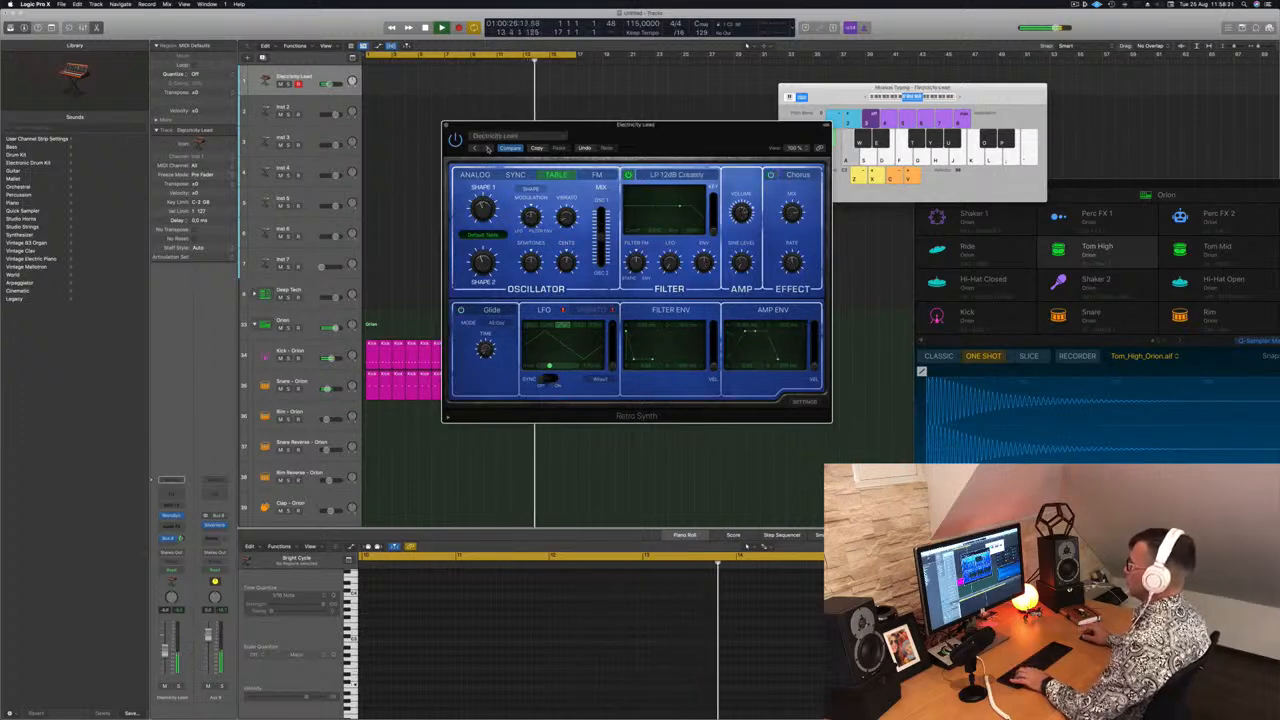
{"action": "left_click", "coordinate": [487, 148]}
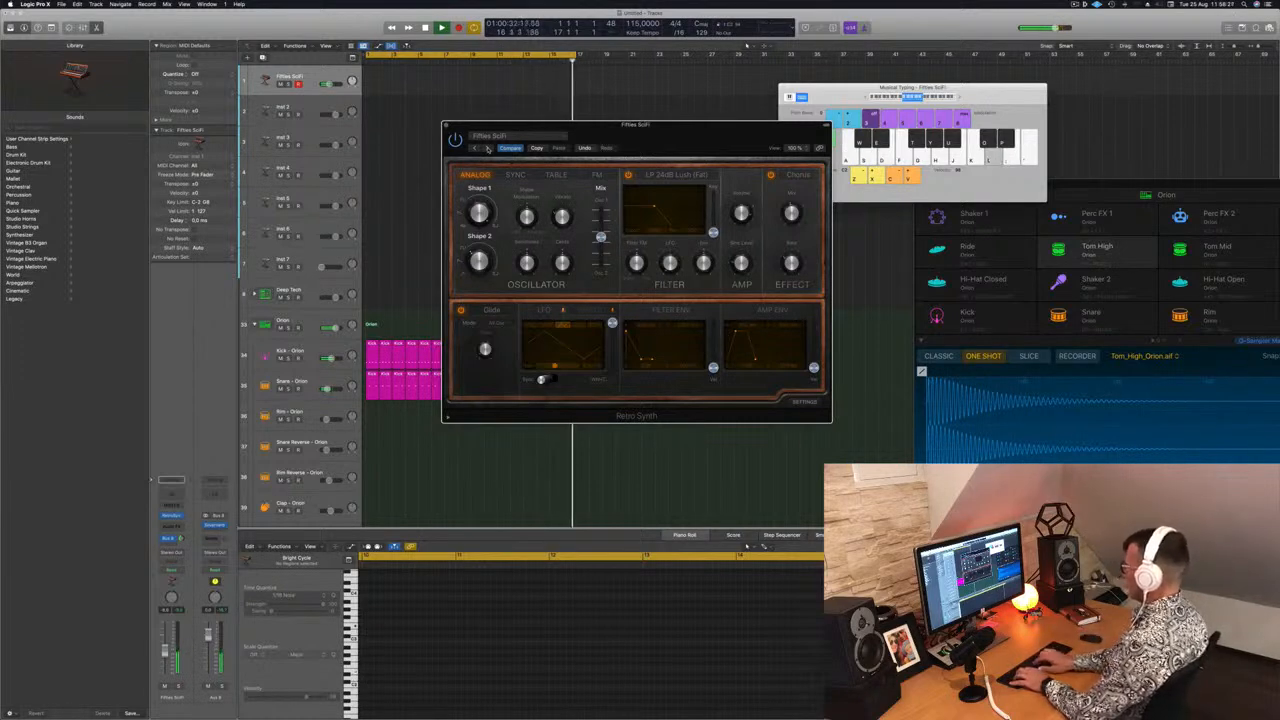
{"action": "left_click", "coordinate": [487, 148]}
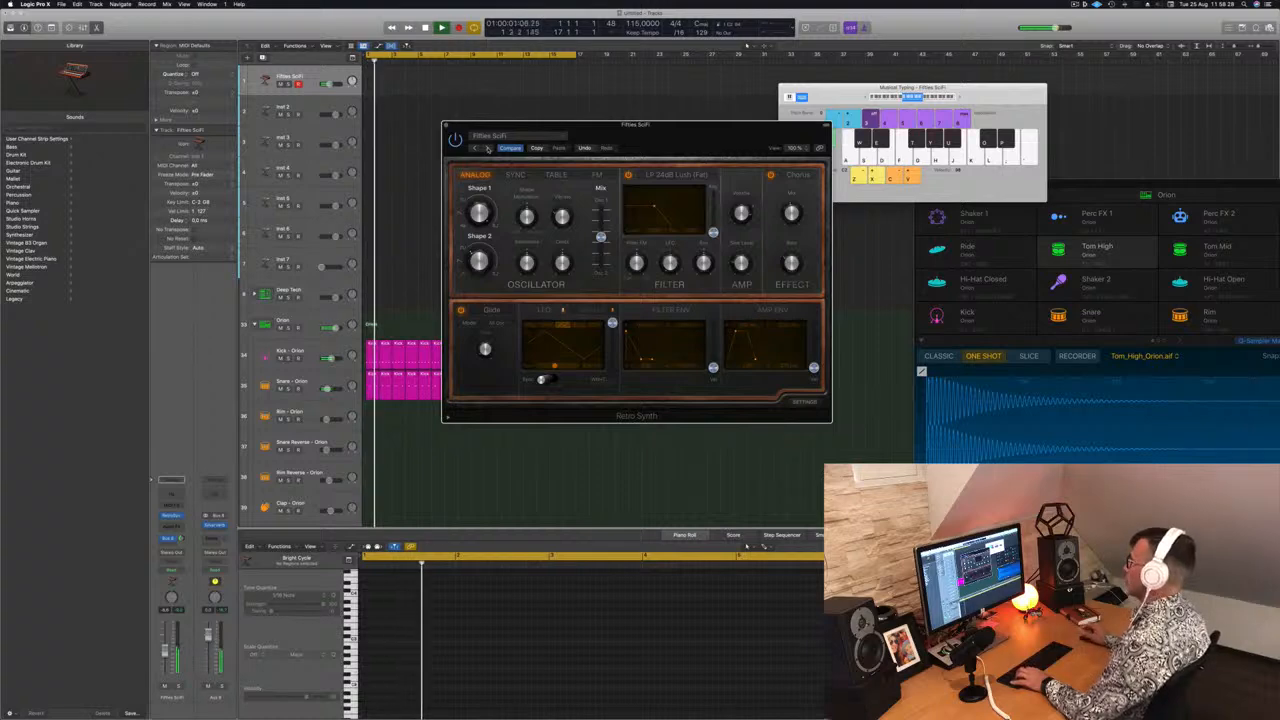
Step through the Retro Synth presets to Super Lead
{"action": "left_click_drag", "start_coordinate": [487, 148], "coordinate": [446, 127]}
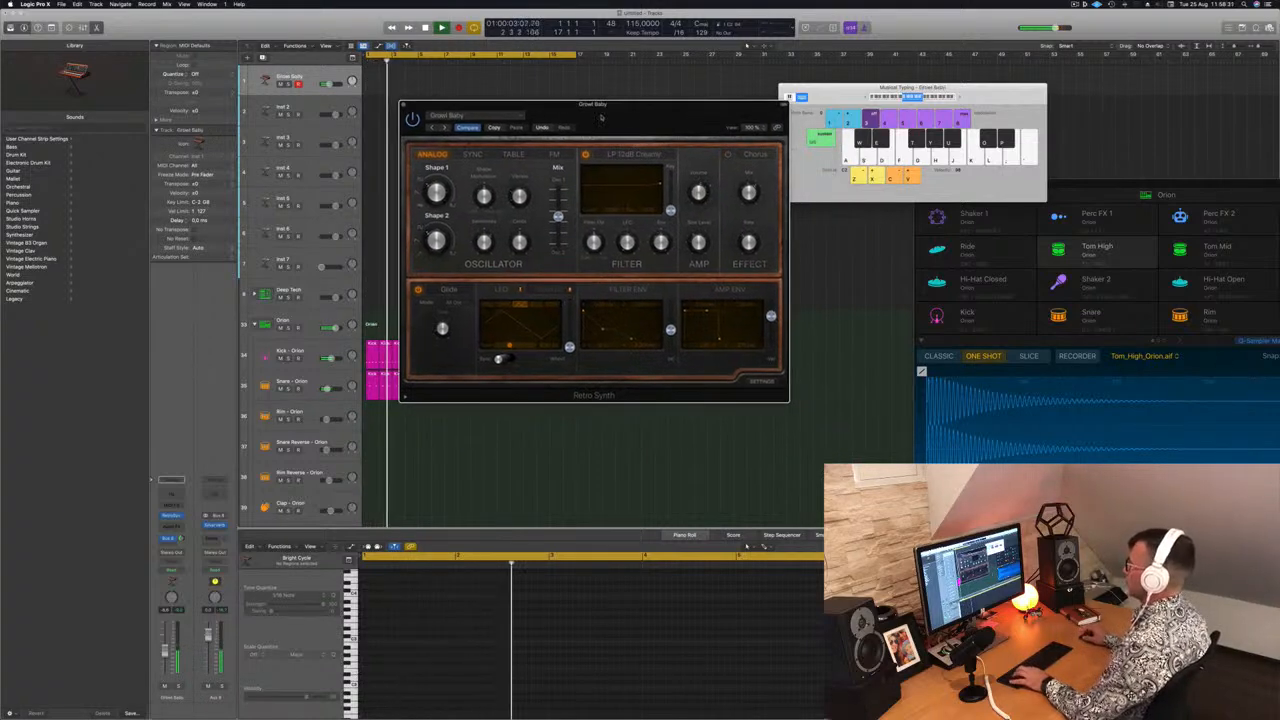
{"action": "left_click", "coordinate": [446, 127]}
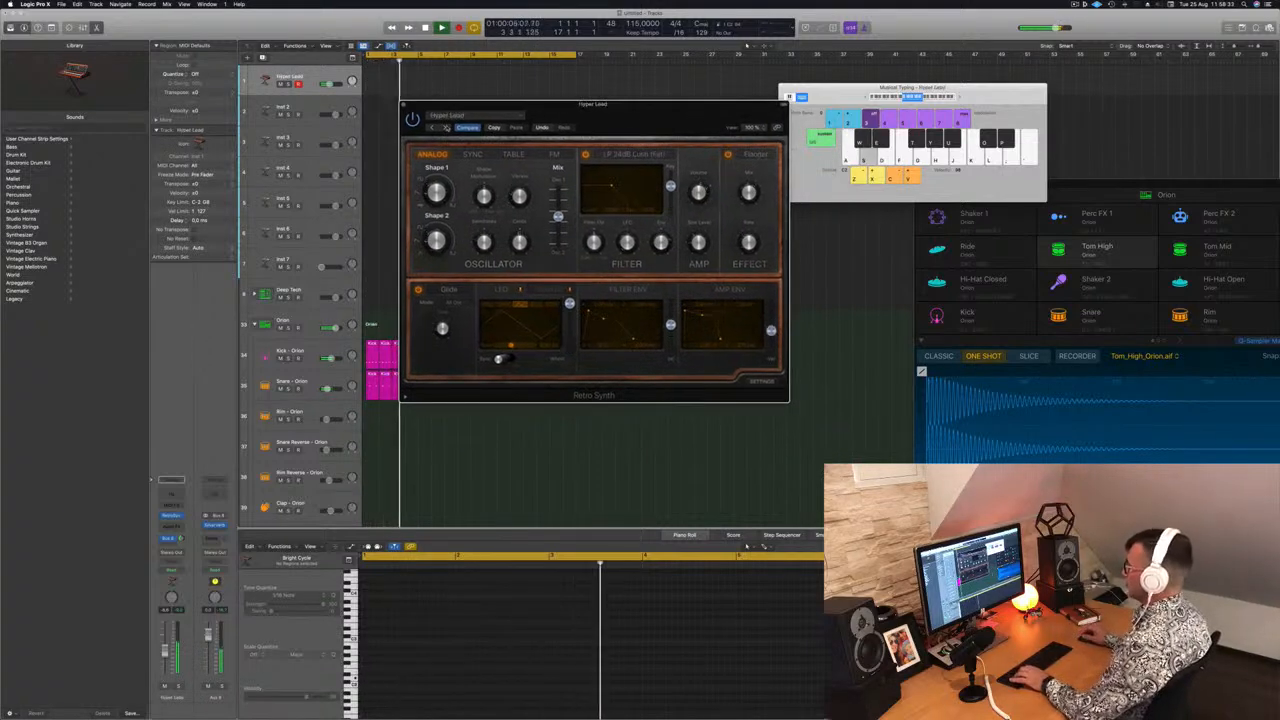
{"action": "key", "text": "d"}
{"action": "left_click", "coordinate": [446, 127]}
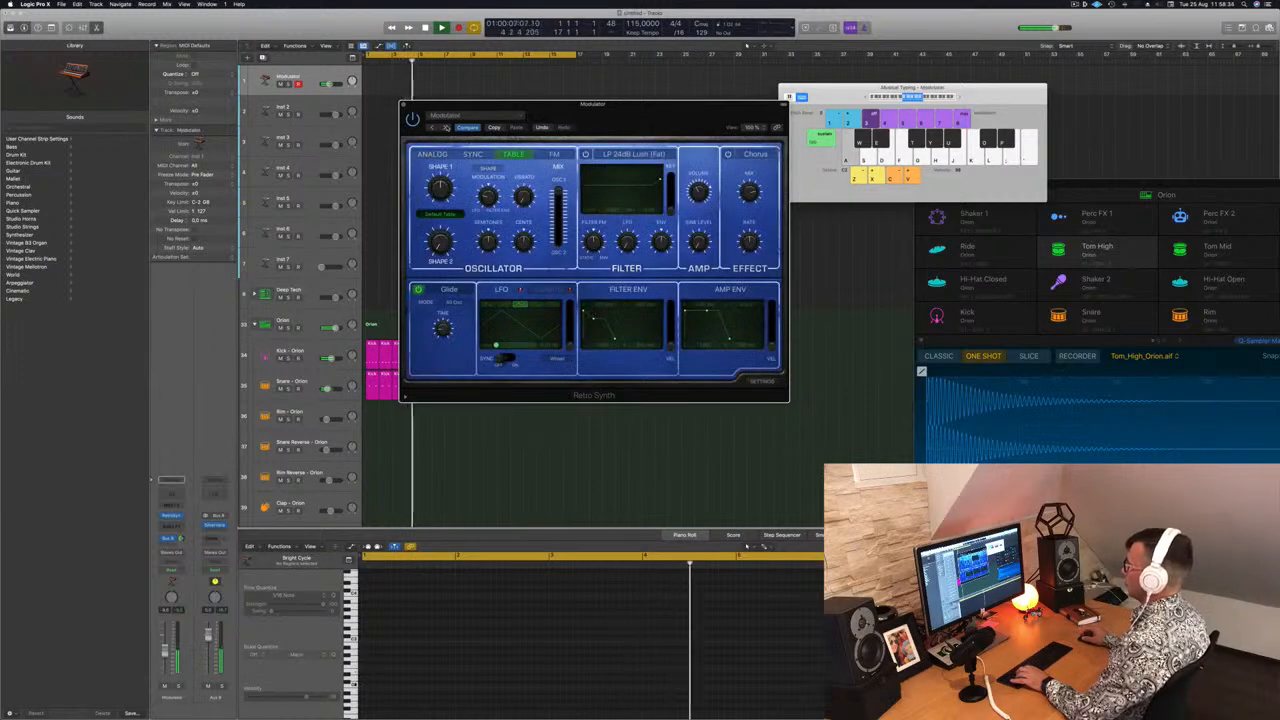
{"action": "left_click", "coordinate": [446, 127]}
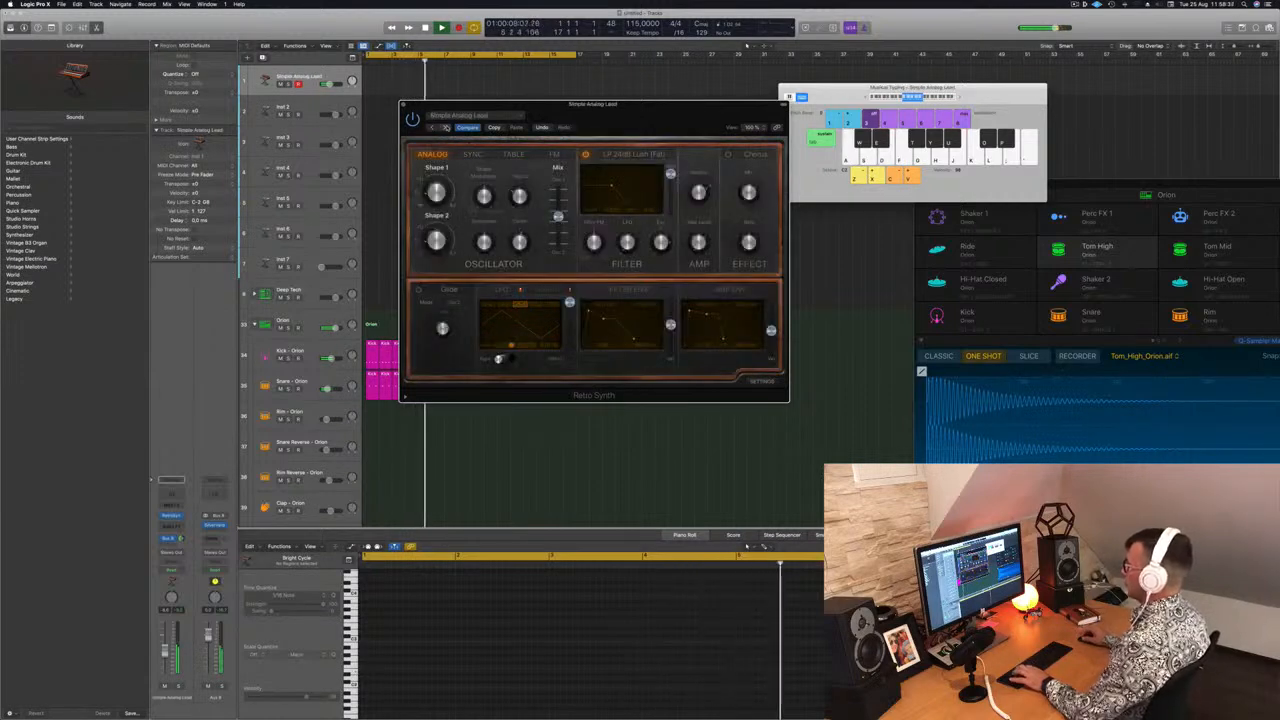
{"action": "left_click", "coordinate": [446, 127]}
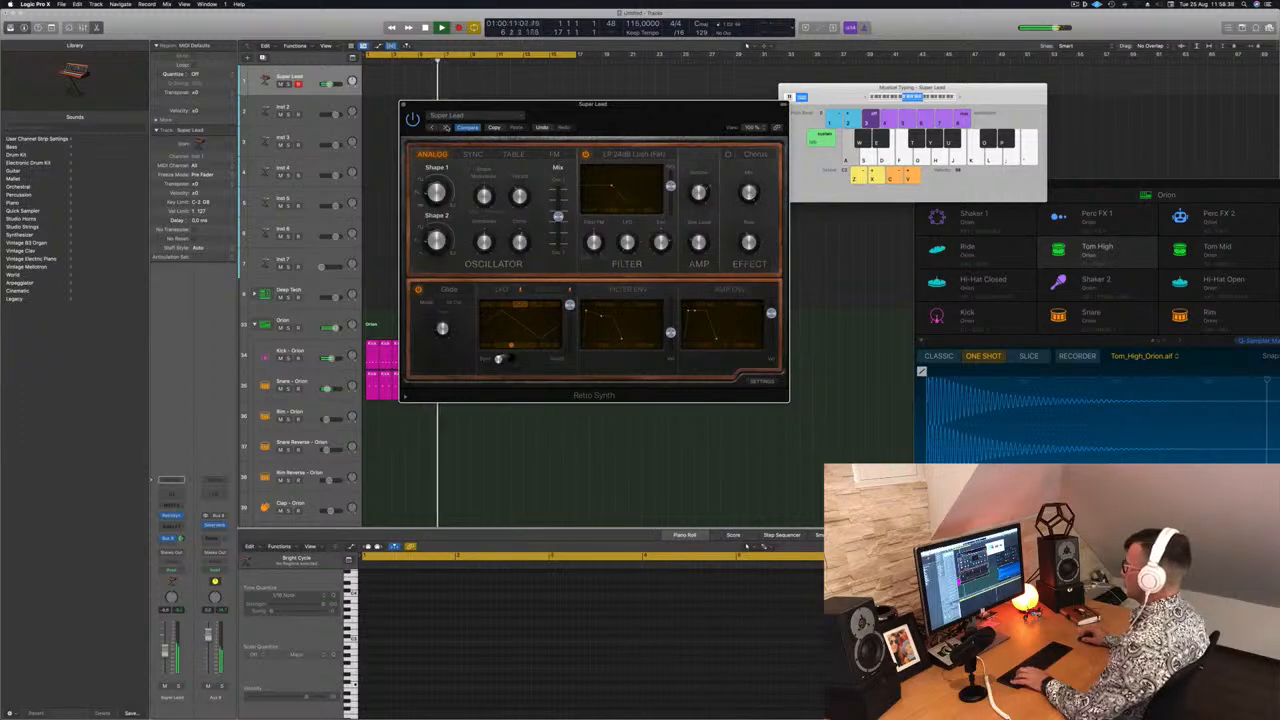
Record a short Super Lead melody on the synth track
{"action": "left_click_drag", "start_coordinate": [630, 122], "coordinate": [728, 123]}
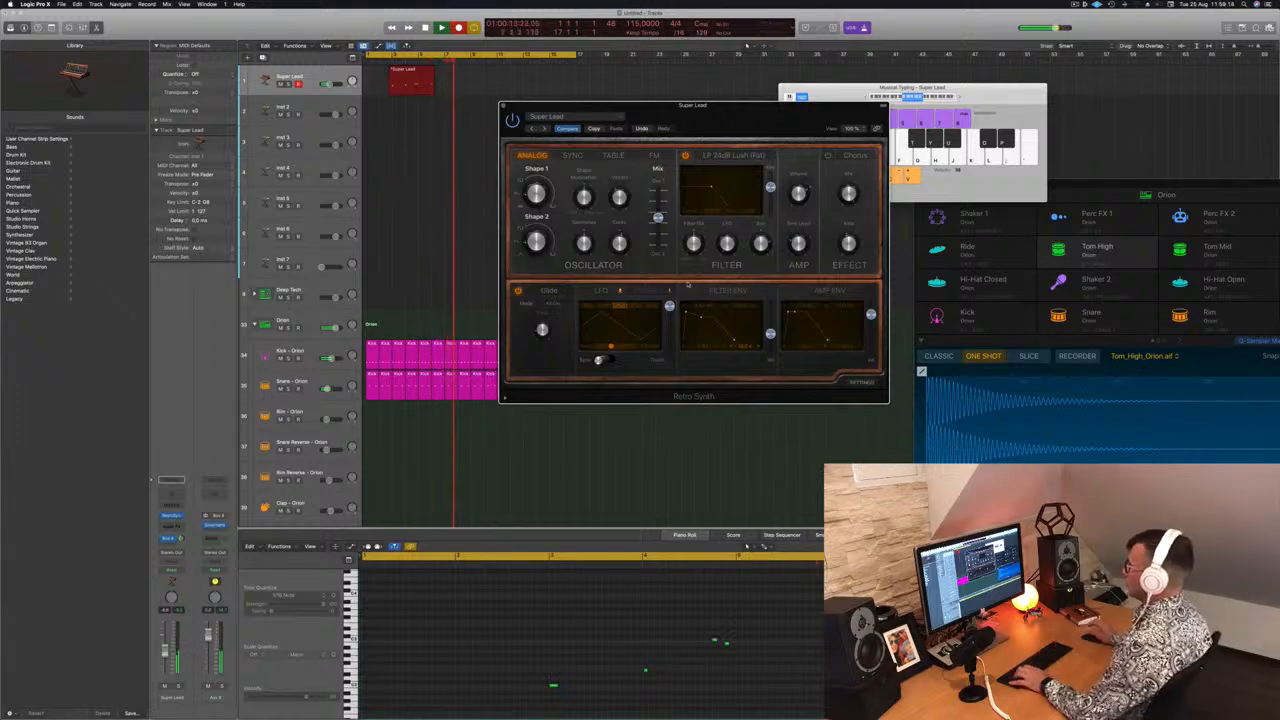
{"action": "key", "text": "space"}
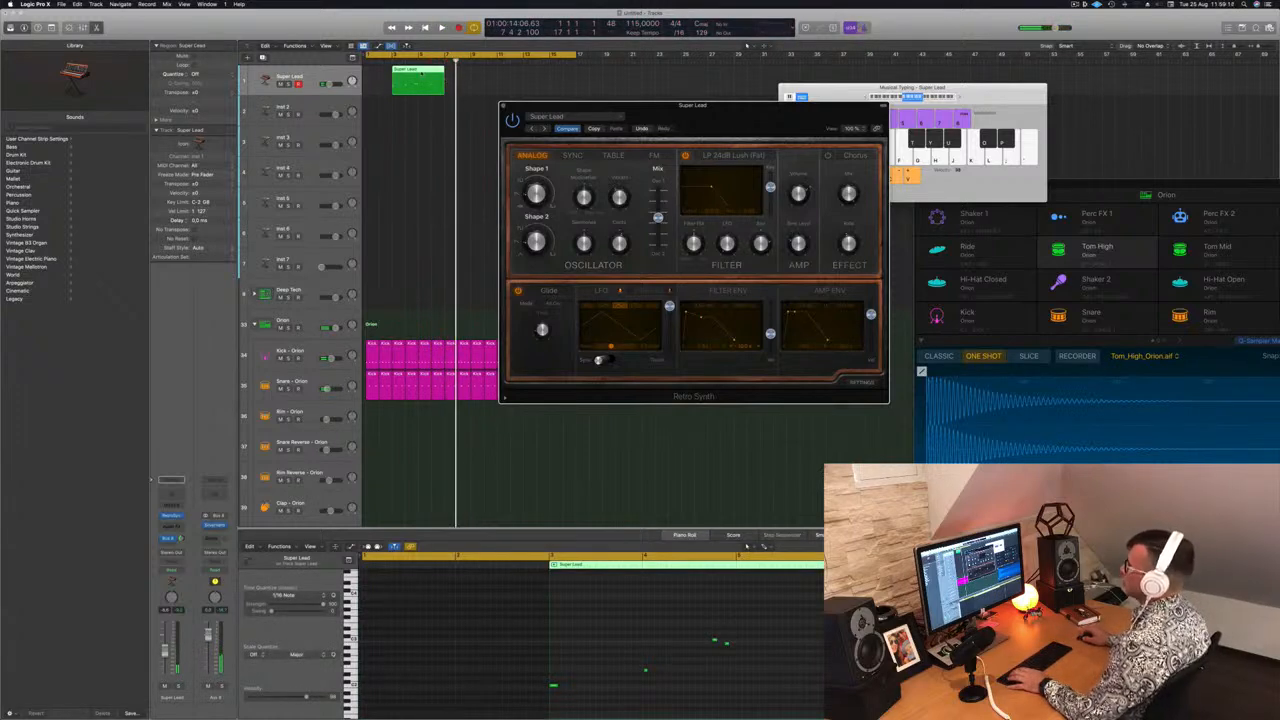
Move the recorded Super Lead region to the start of the song and play it back
{"action": "left_click_drag", "start_coordinate": [421, 73], "coordinate": [395, 75]}
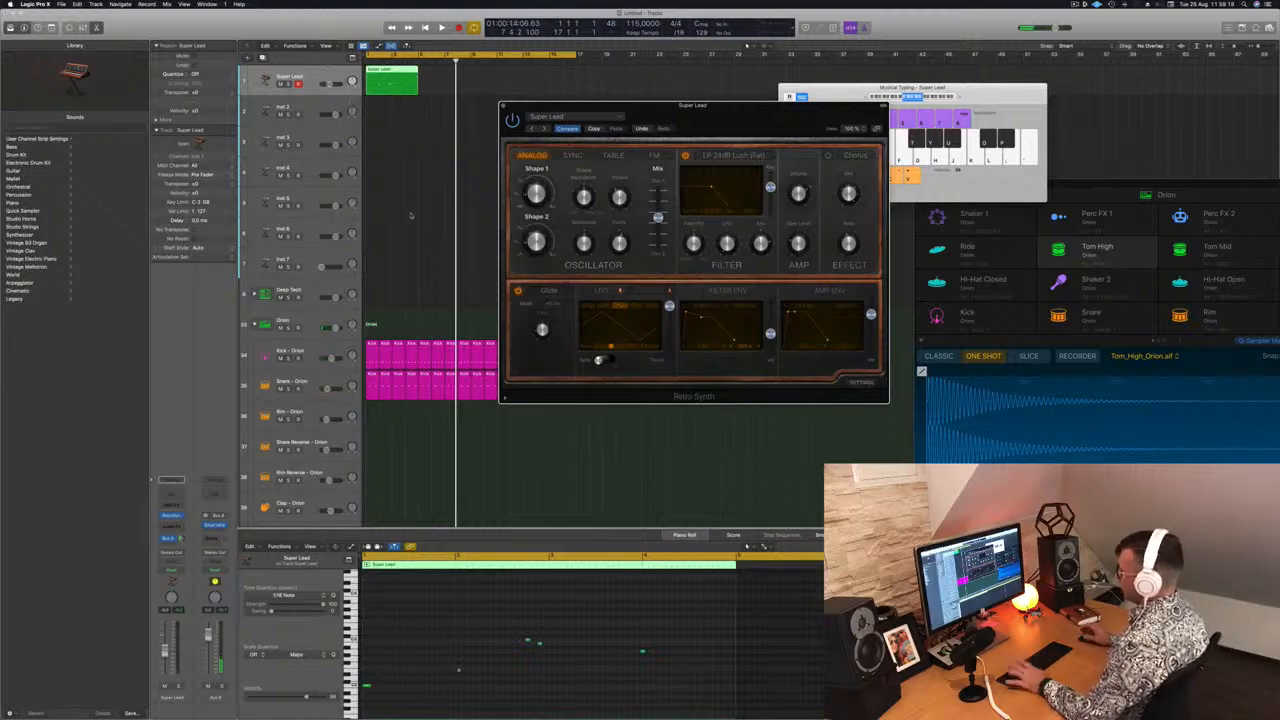
{"action": "key", "text": "Return"}
{"action": "key", "text": "space"}
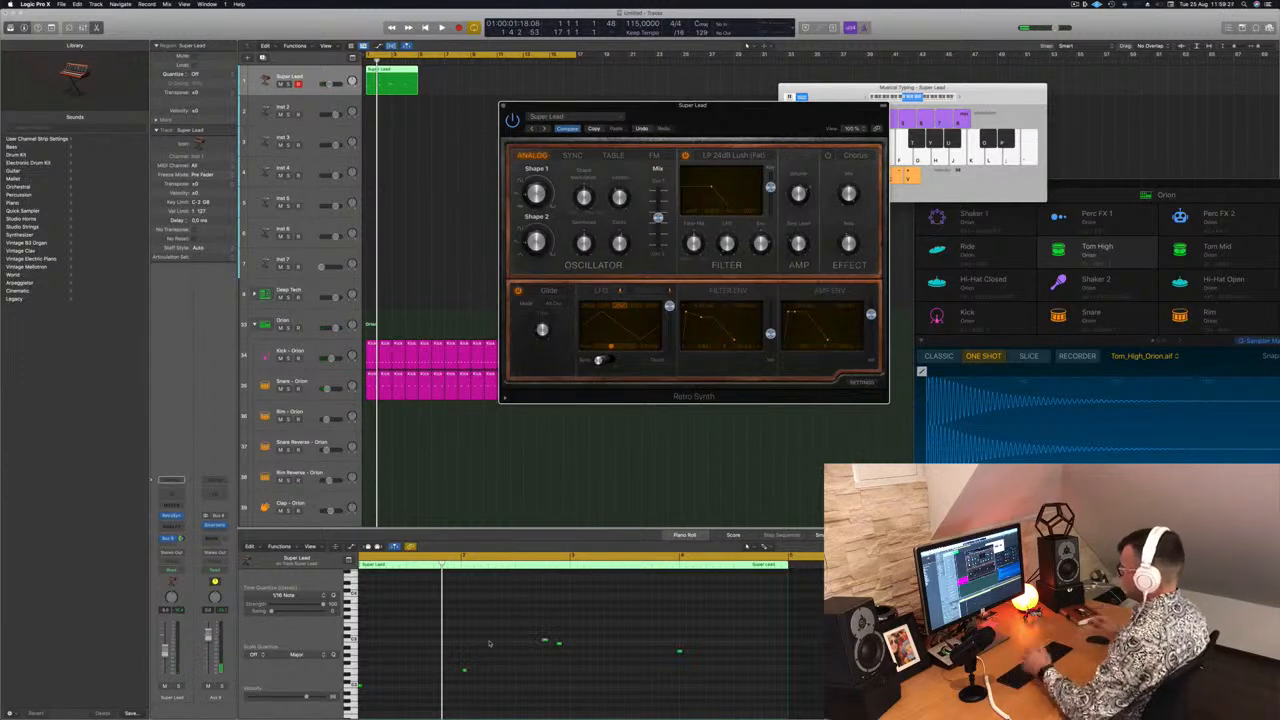
{"action": "left_click", "coordinate": [476, 661]}
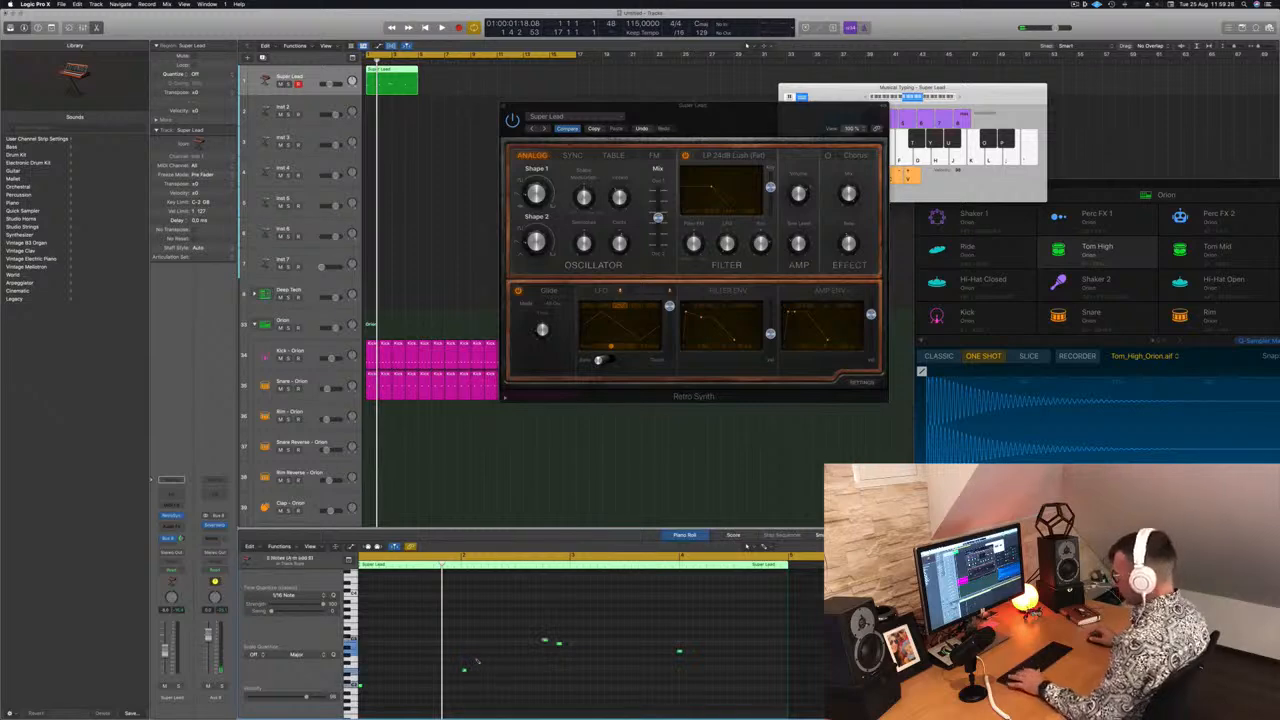
{"action": "key", "text": "space"}
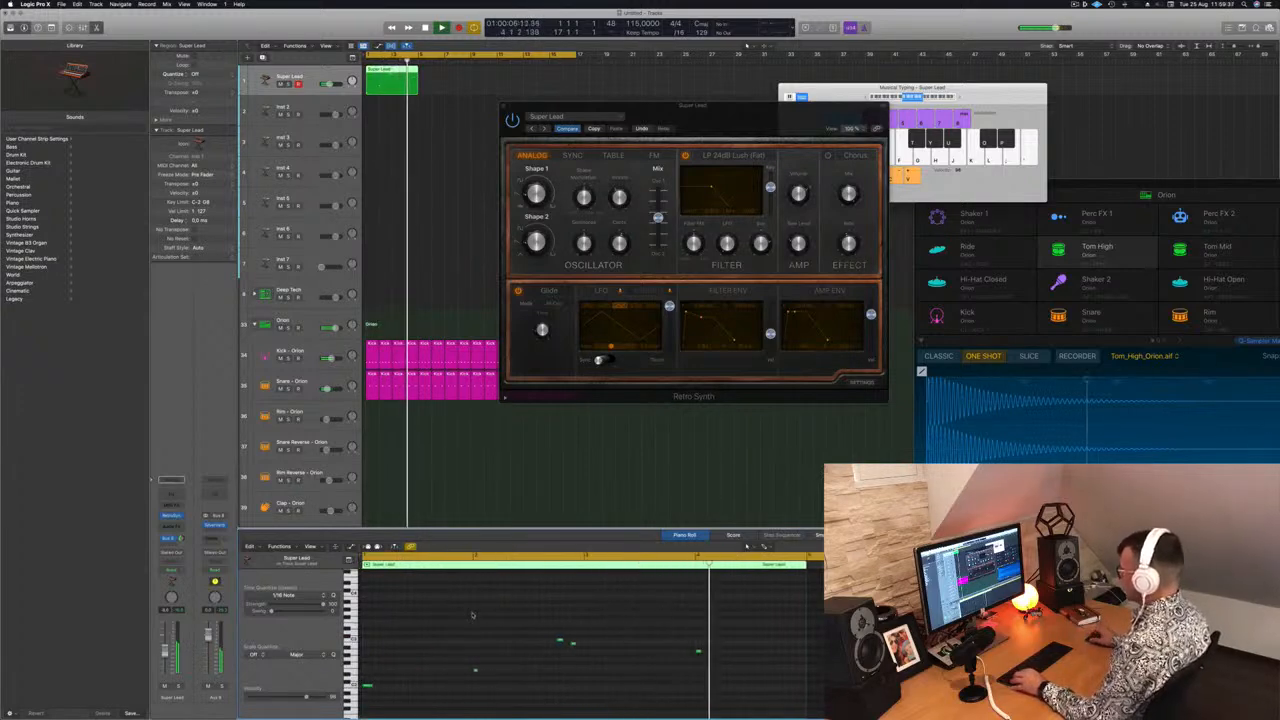
{"action": "left_click_drag", "start_coordinate": [735, 342], "coordinate": [725, 342]}
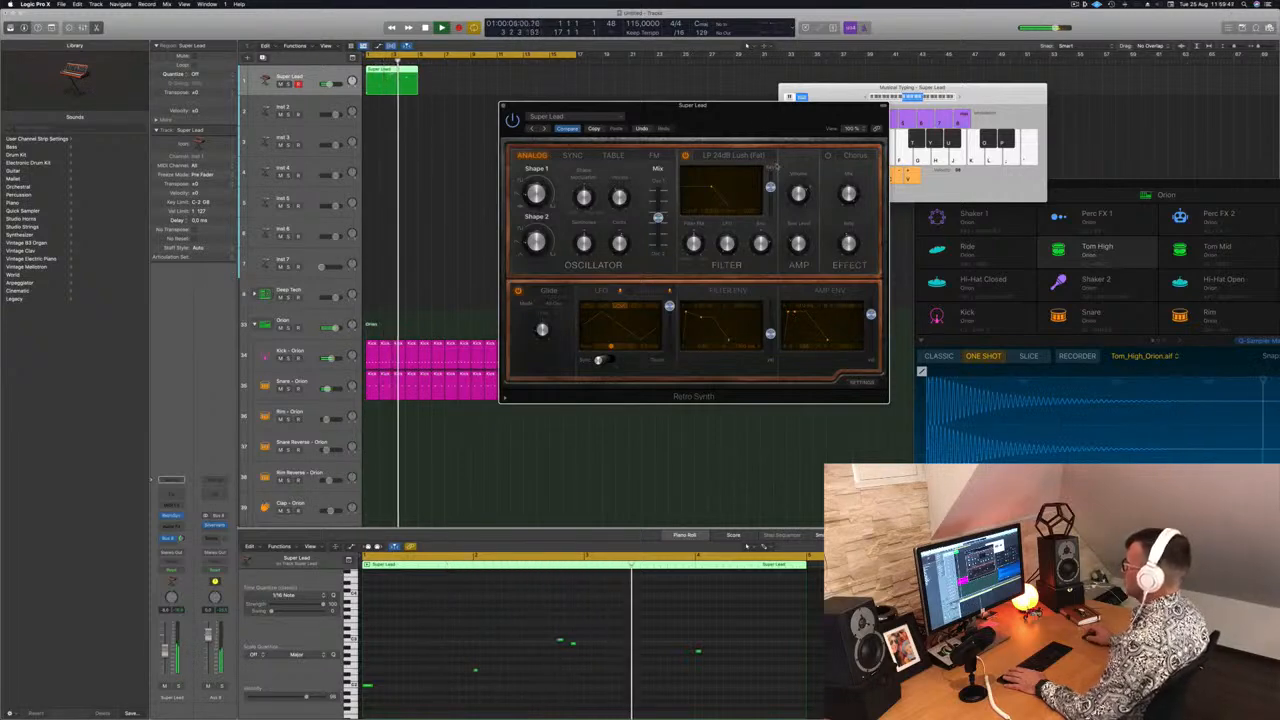
{"action": "left_click_drag", "start_coordinate": [745, 108], "coordinate": [835, 76]}
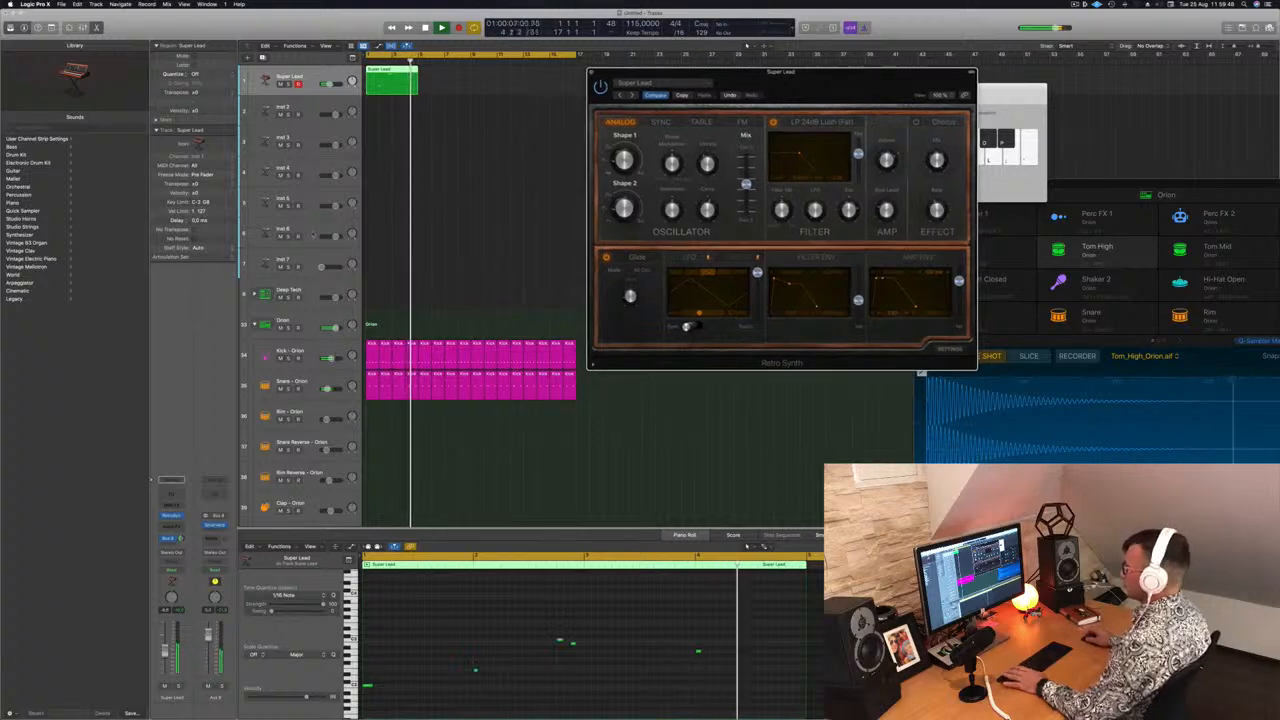
{"action": "key", "text": "space"}
{"action": "key", "text": "space"}
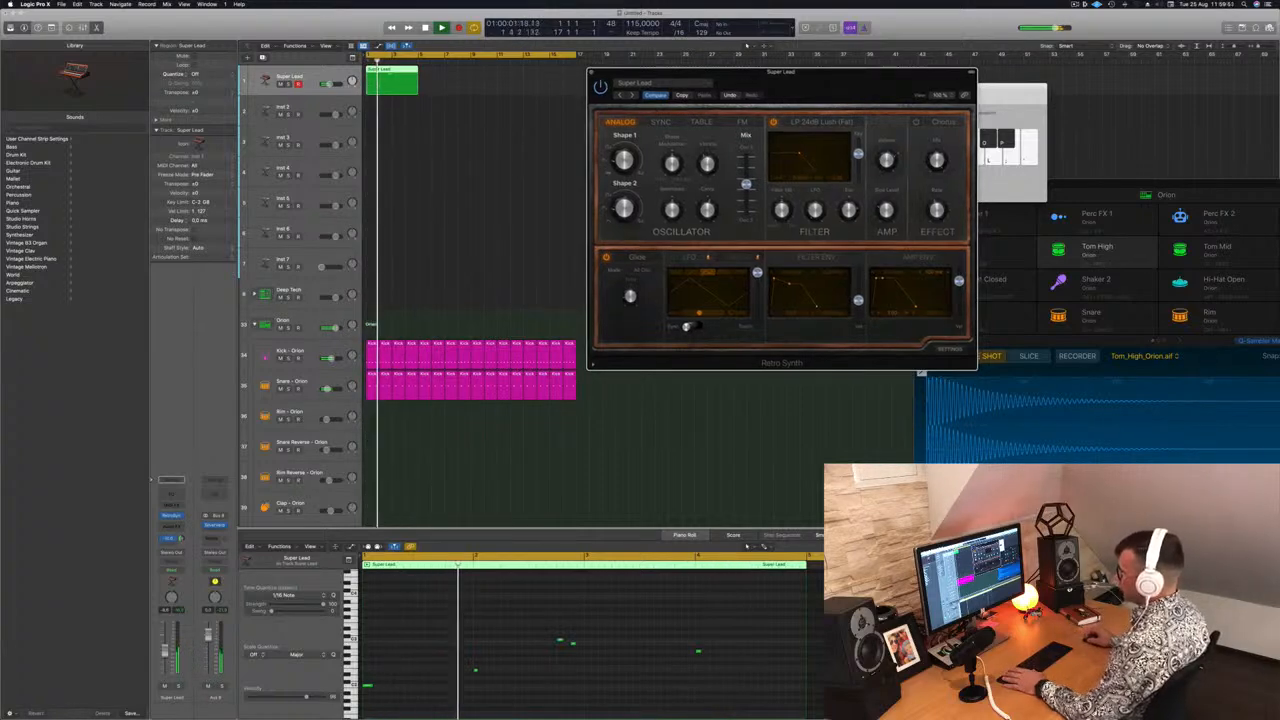
{"action": "left_click", "coordinate": [475, 662]}
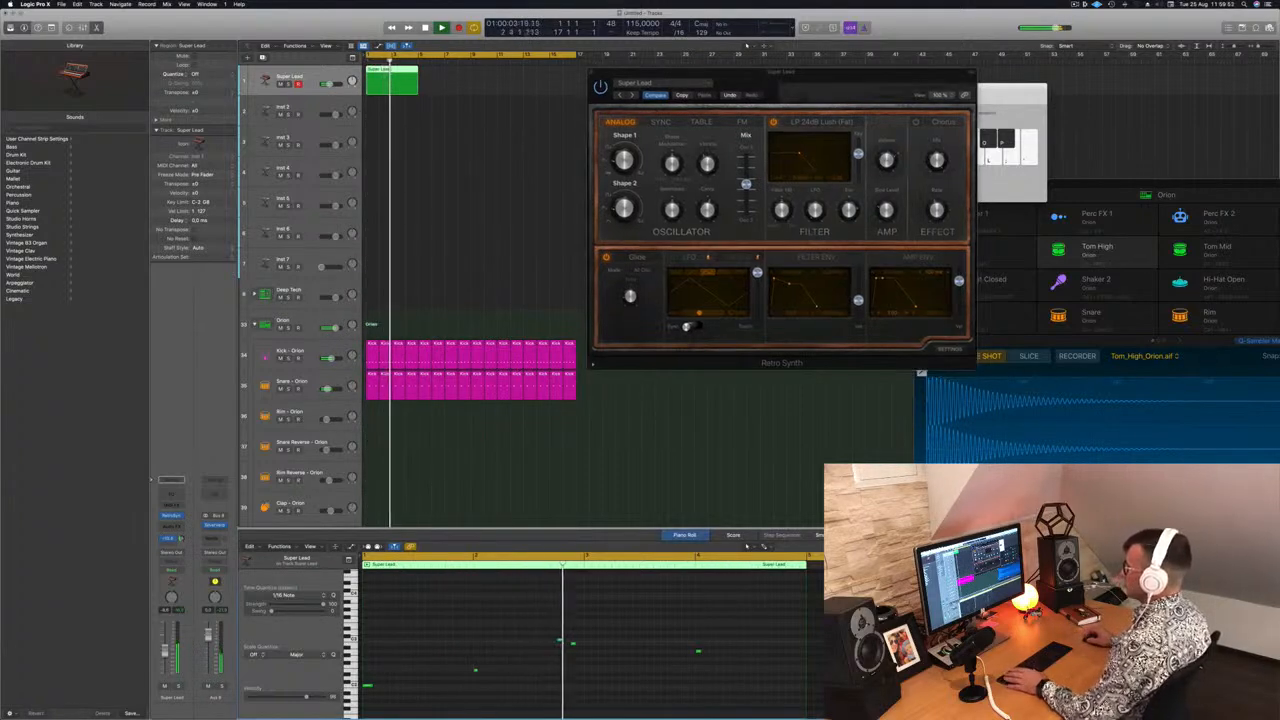
Repeat the Super Lead region to fill four bars
{"action": "left_click_drag", "start_coordinate": [385, 85], "coordinate": [495, 78]}
{"action": "left_click", "coordinate": [390, 80], "text": "shift"}
{"action": "left_click_drag", "start_coordinate": [820, 78], "coordinate": [776, 88]}
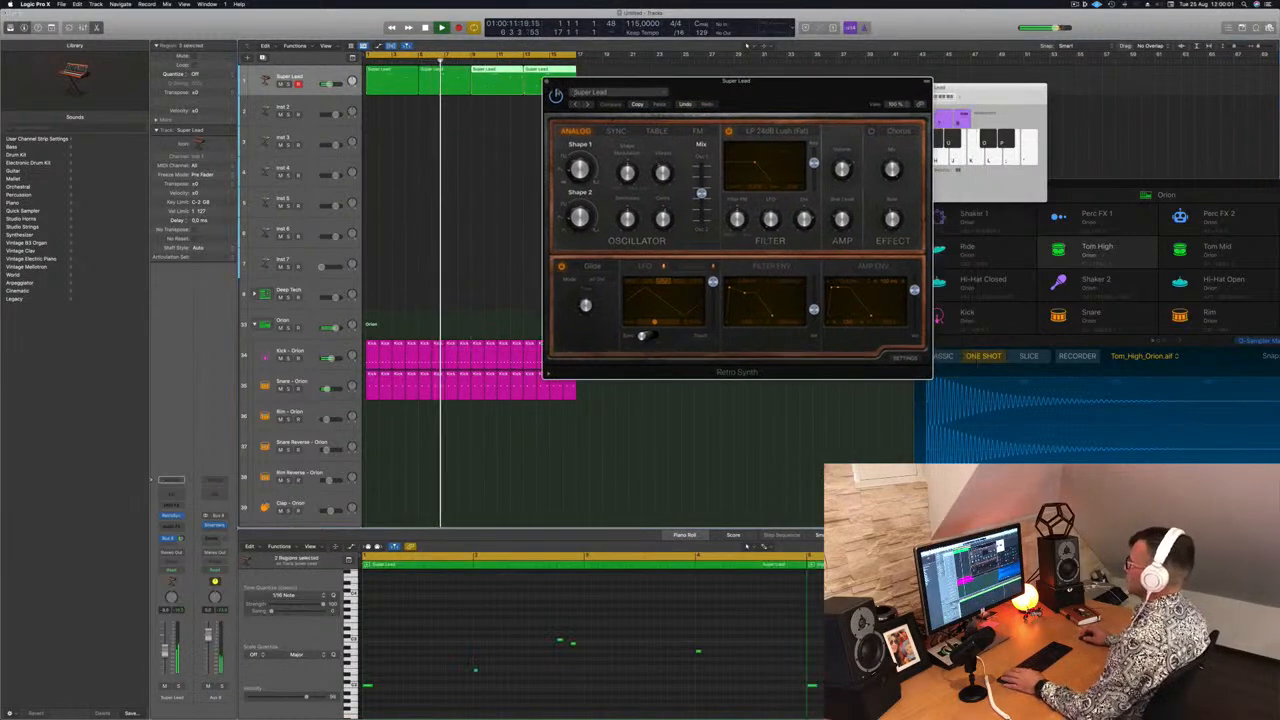
Close the synth window and copy the first Super Lead region onto the Inst 2 track
{"action": "left_click", "coordinate": [547, 83]}
{"action": "left_click", "coordinate": [443, 180]}
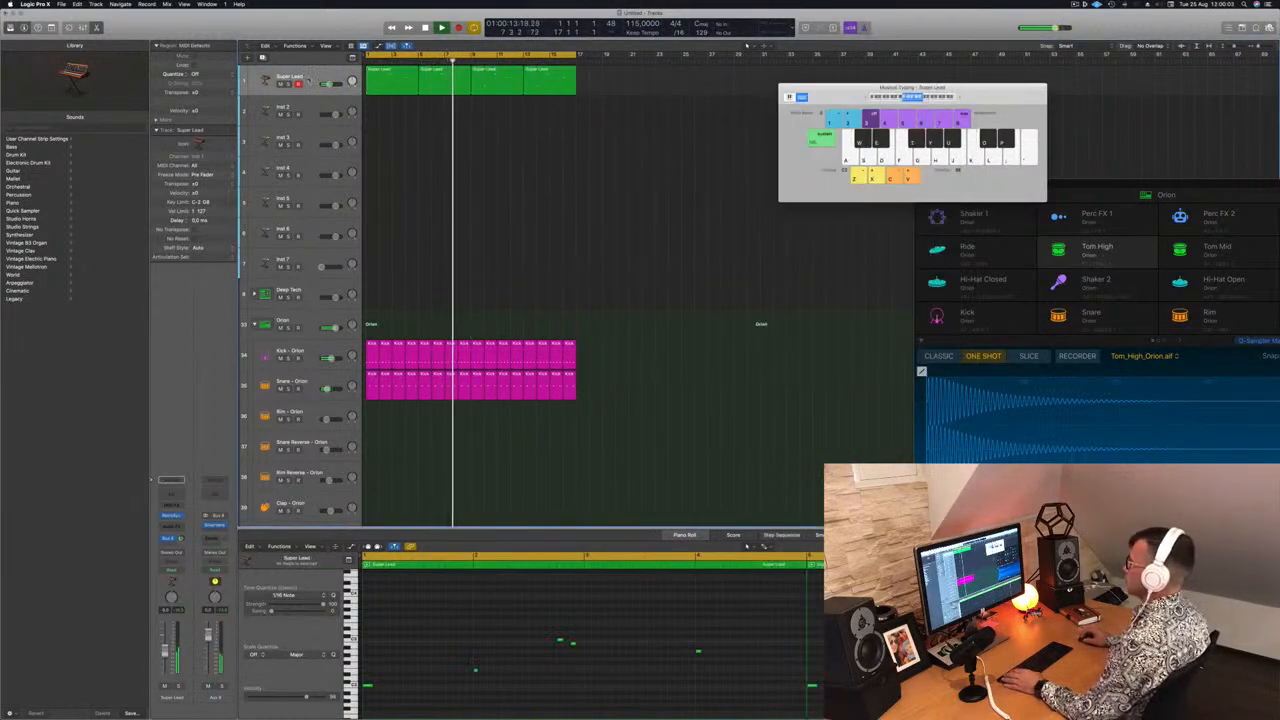
{"action": "key", "text": "super+a"}
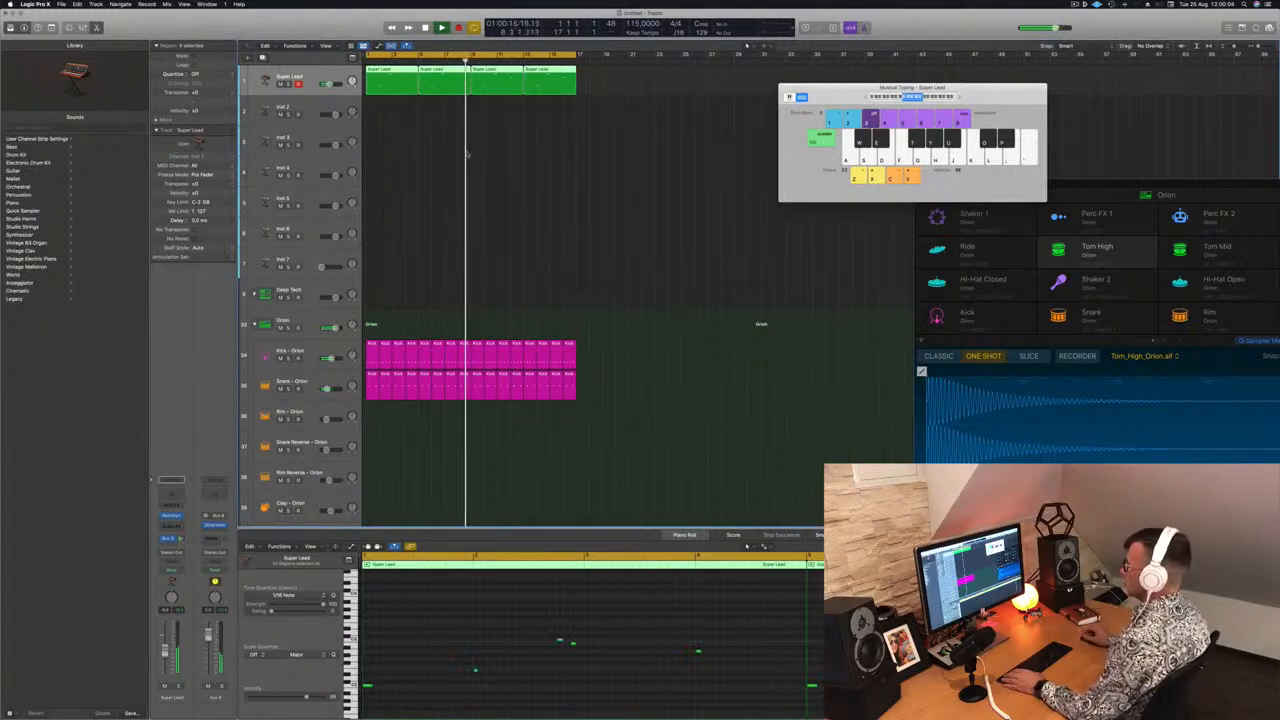
{"action": "left_click", "coordinate": [395, 85]}
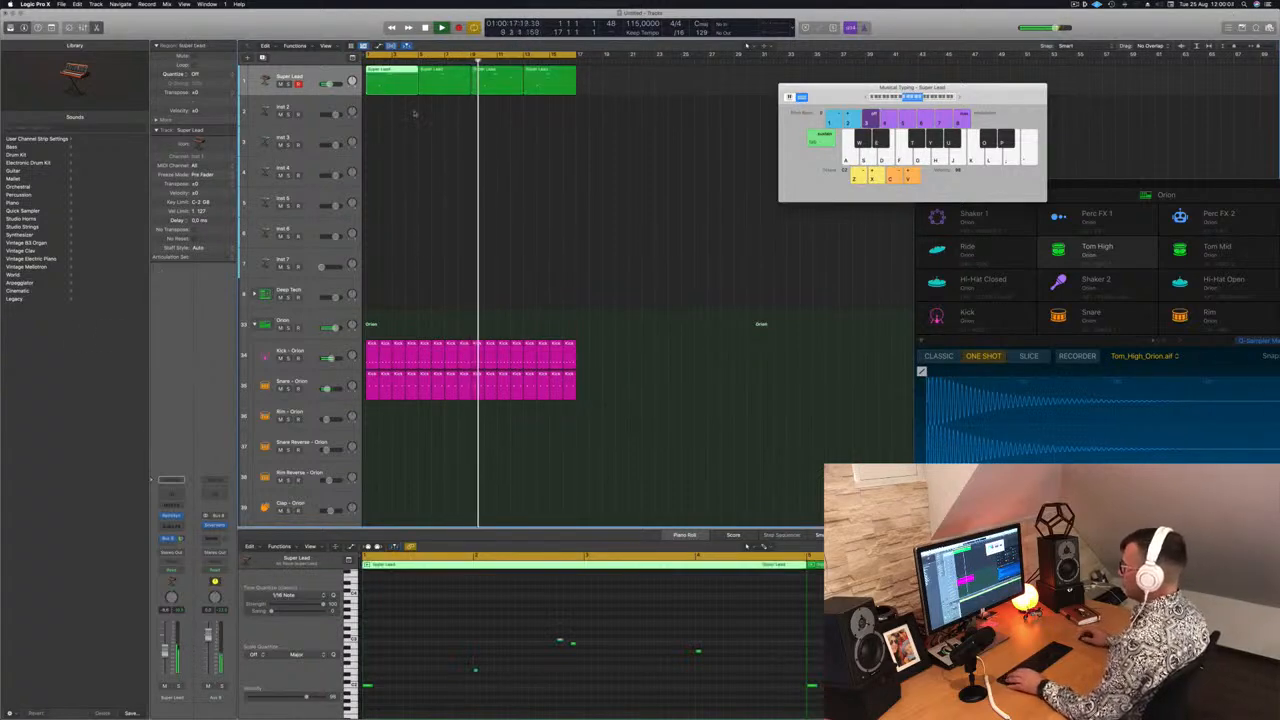
{"action": "left_click_drag", "start_coordinate": [395, 85], "coordinate": [395, 112]}
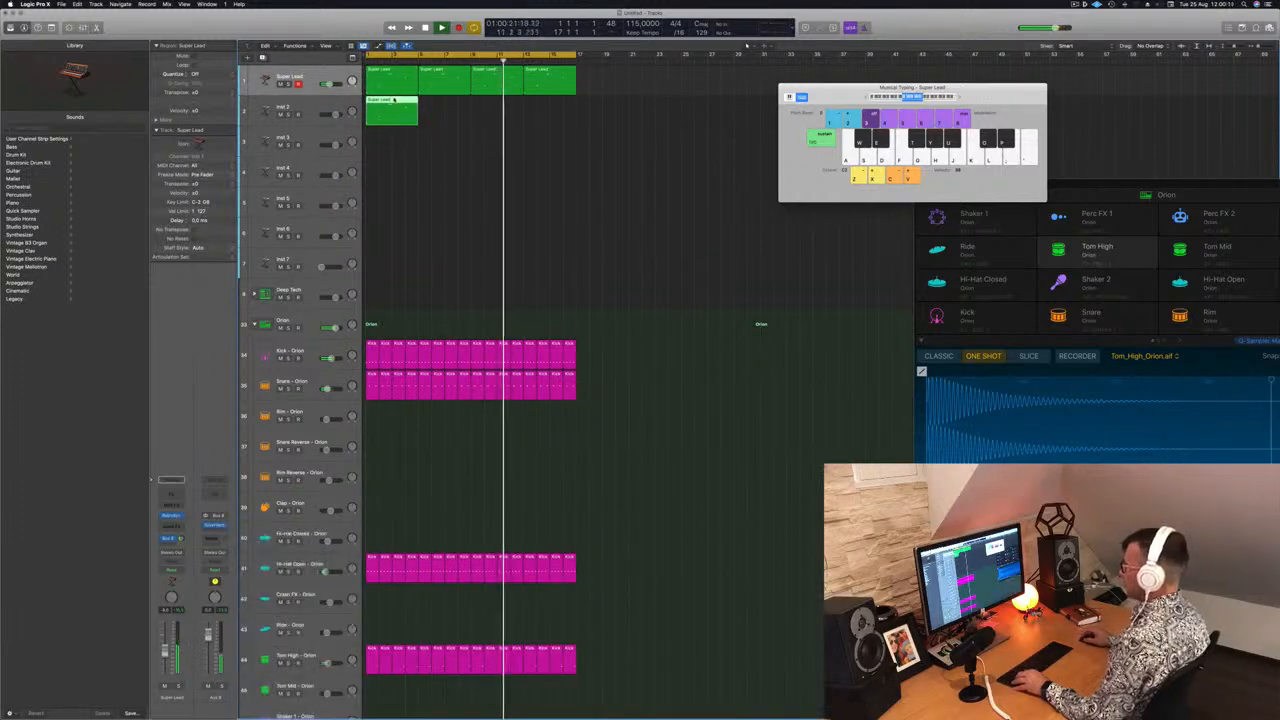
In the Inst 2 region's Piano Roll, clear most notes and stretch the two lowest notes across the bar
{"action": "key", "text": "e"}
{"action": "key", "text": "e"}
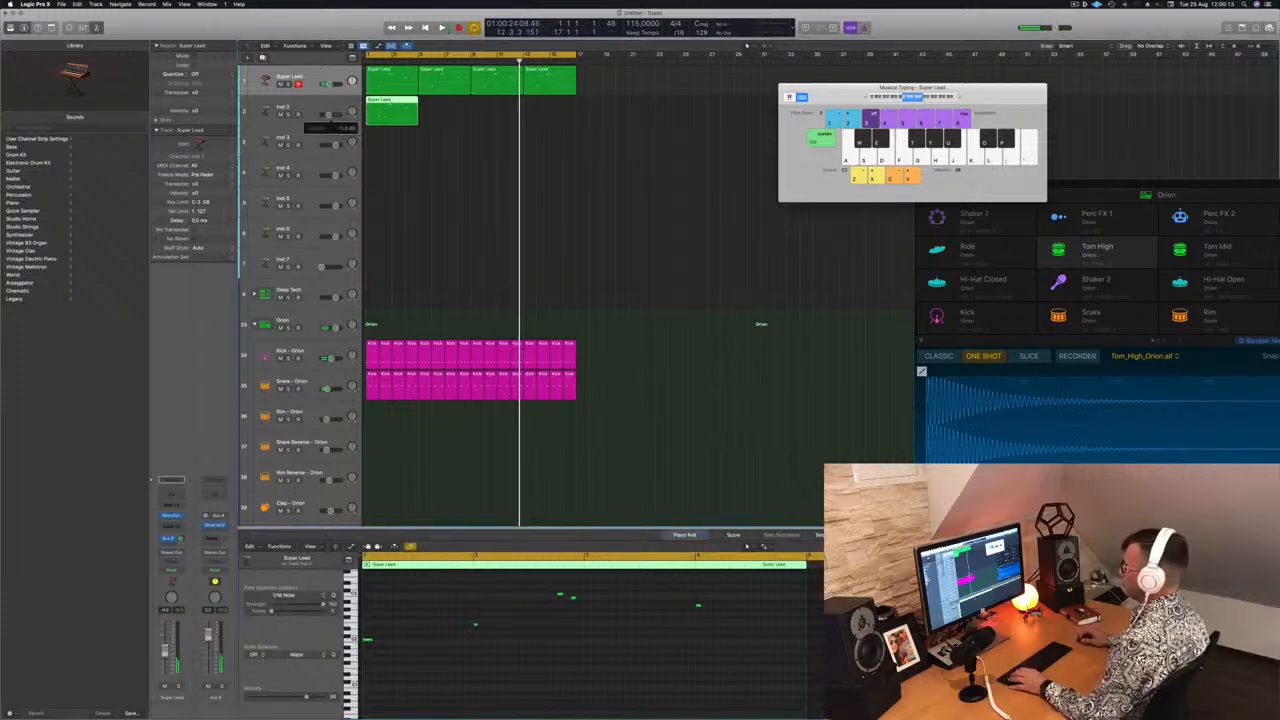
{"action": "left_click", "coordinate": [491, 676]}
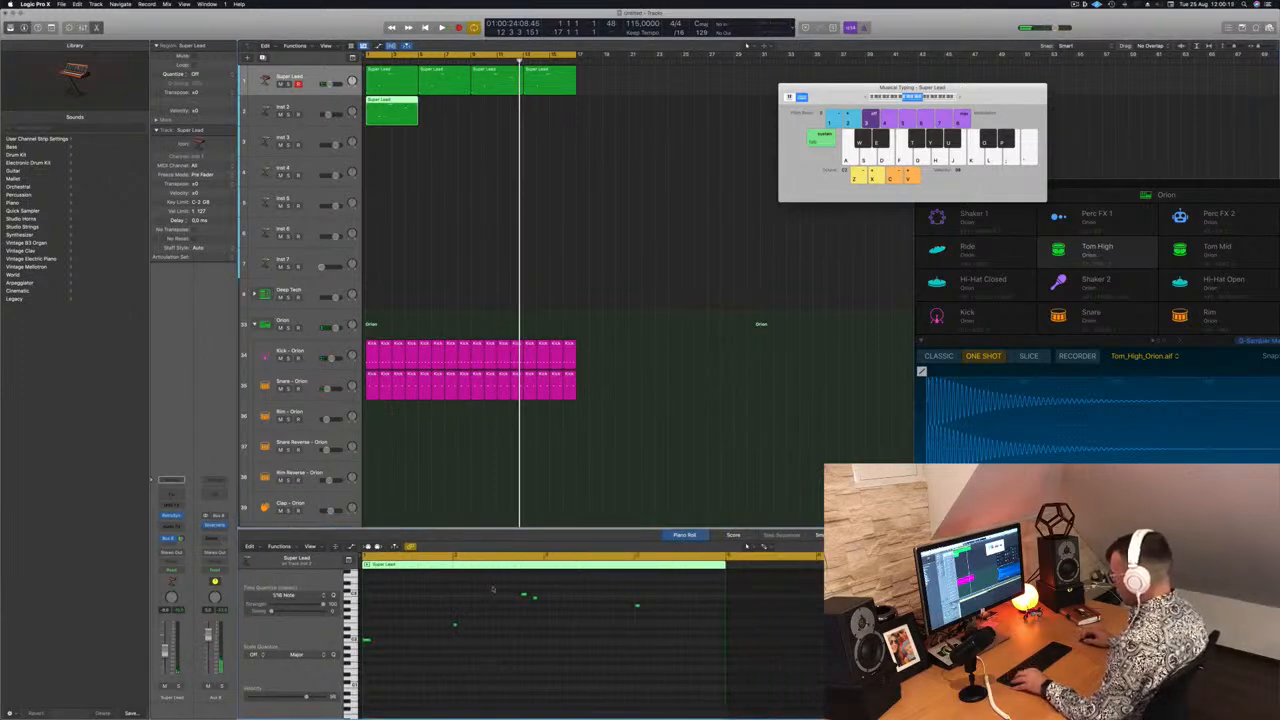
{"action": "left_click_drag", "start_coordinate": [492, 589], "coordinate": [673, 636]}
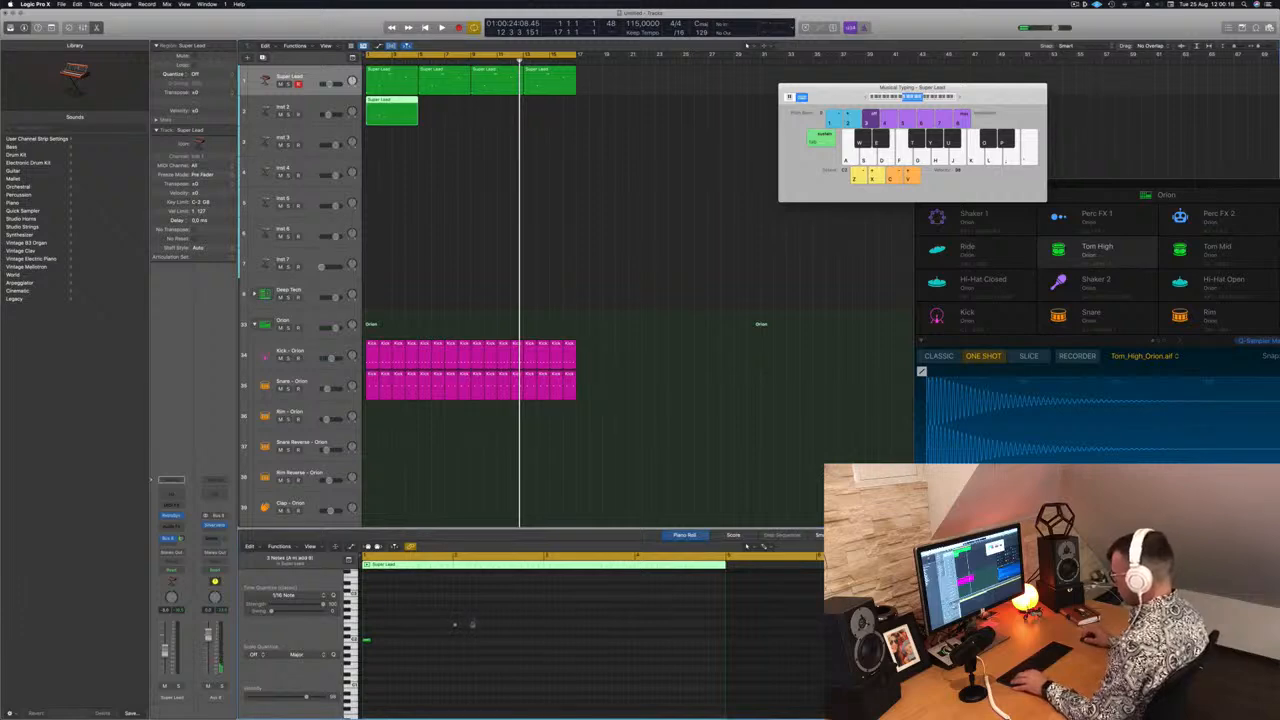
{"action": "left_click_drag", "start_coordinate": [434, 630], "coordinate": [367, 627]}
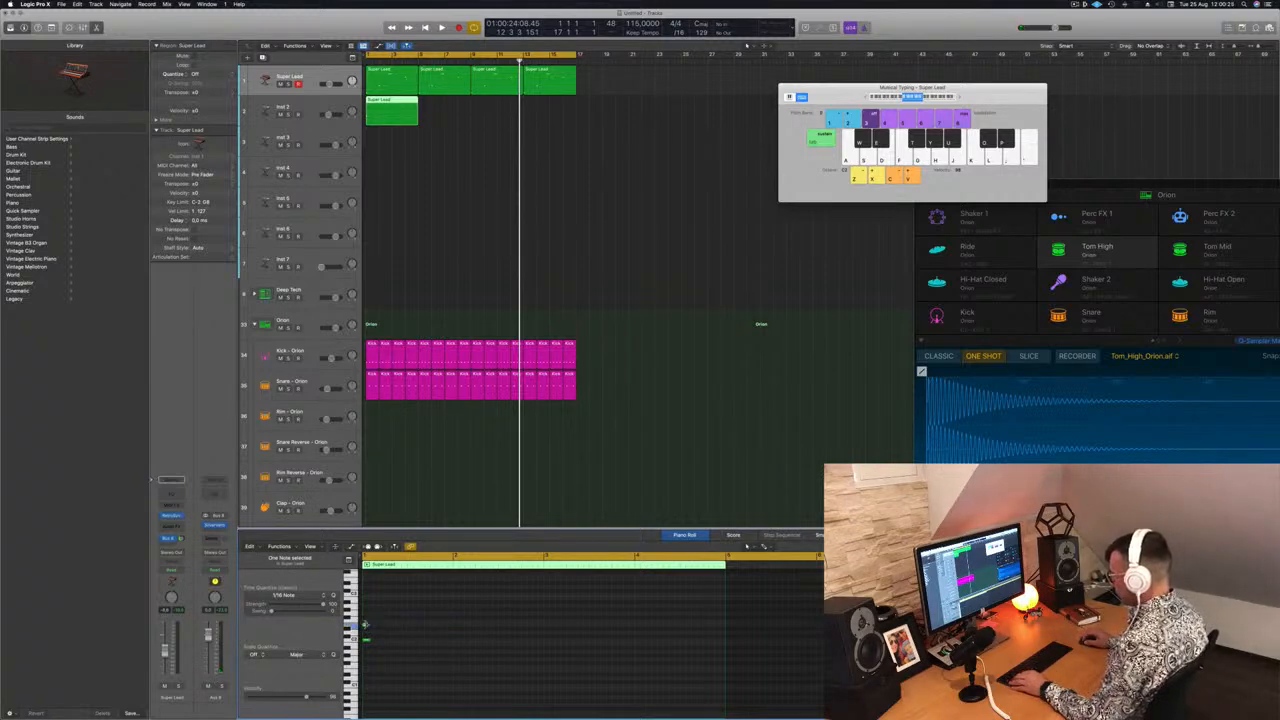
{"action": "left_click_drag", "start_coordinate": [365, 624], "coordinate": [451, 634]}
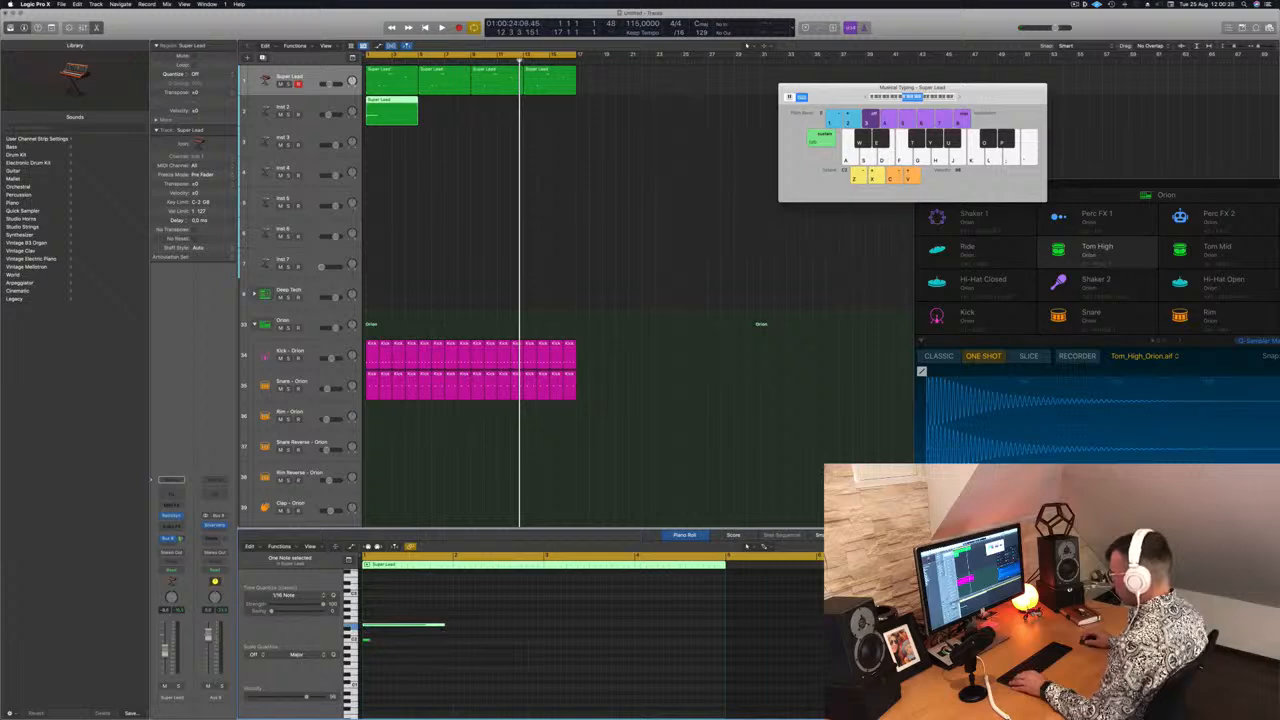
{"action": "left_click_drag", "start_coordinate": [368, 639], "coordinate": [447, 642]}
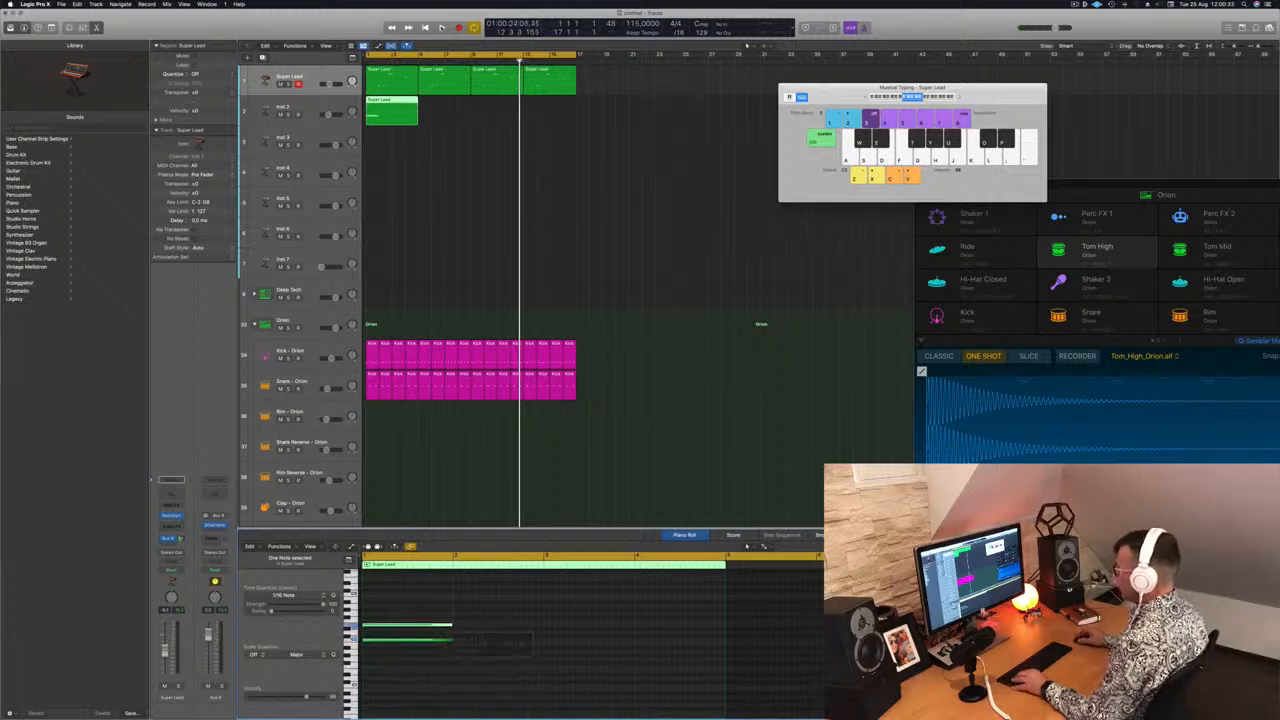
Repeat the edited Inst 2 region across the four bars
{"action": "double_click", "coordinate": [379, 117], "text": "super"}
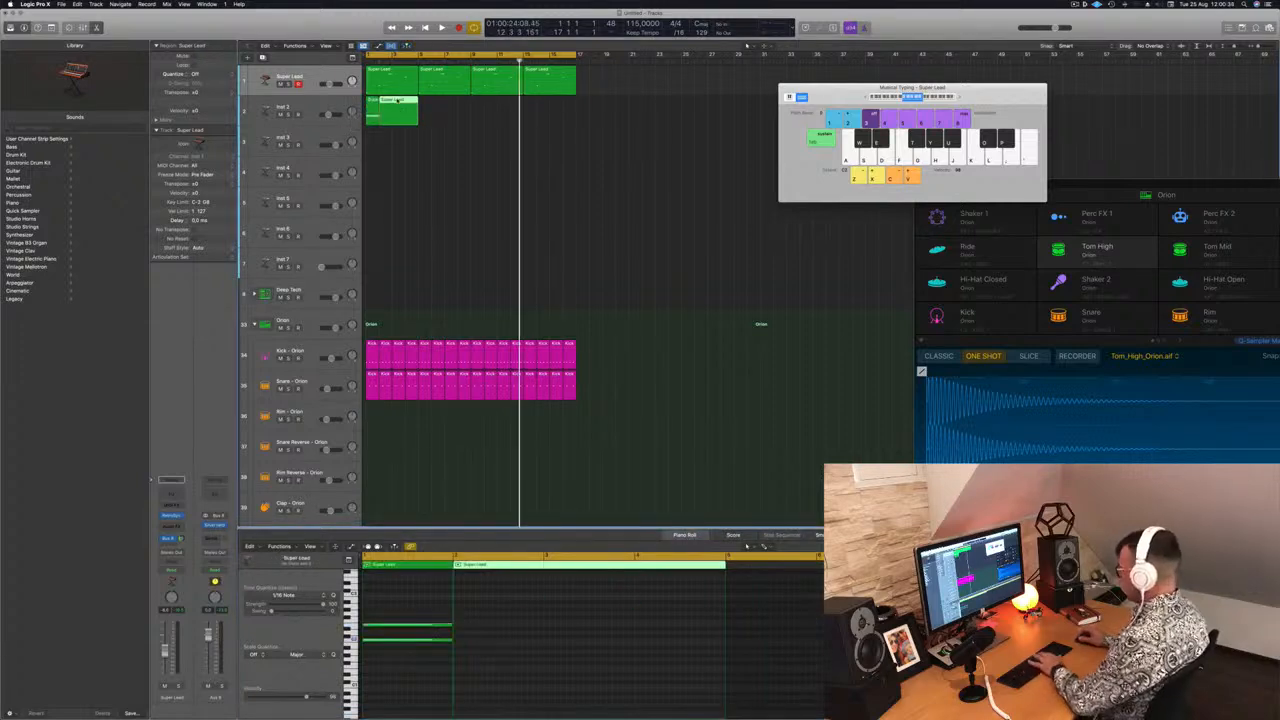
{"action": "key", "text": "Delete"}
{"action": "left_click_drag", "start_coordinate": [370, 101], "coordinate": [475, 104]}
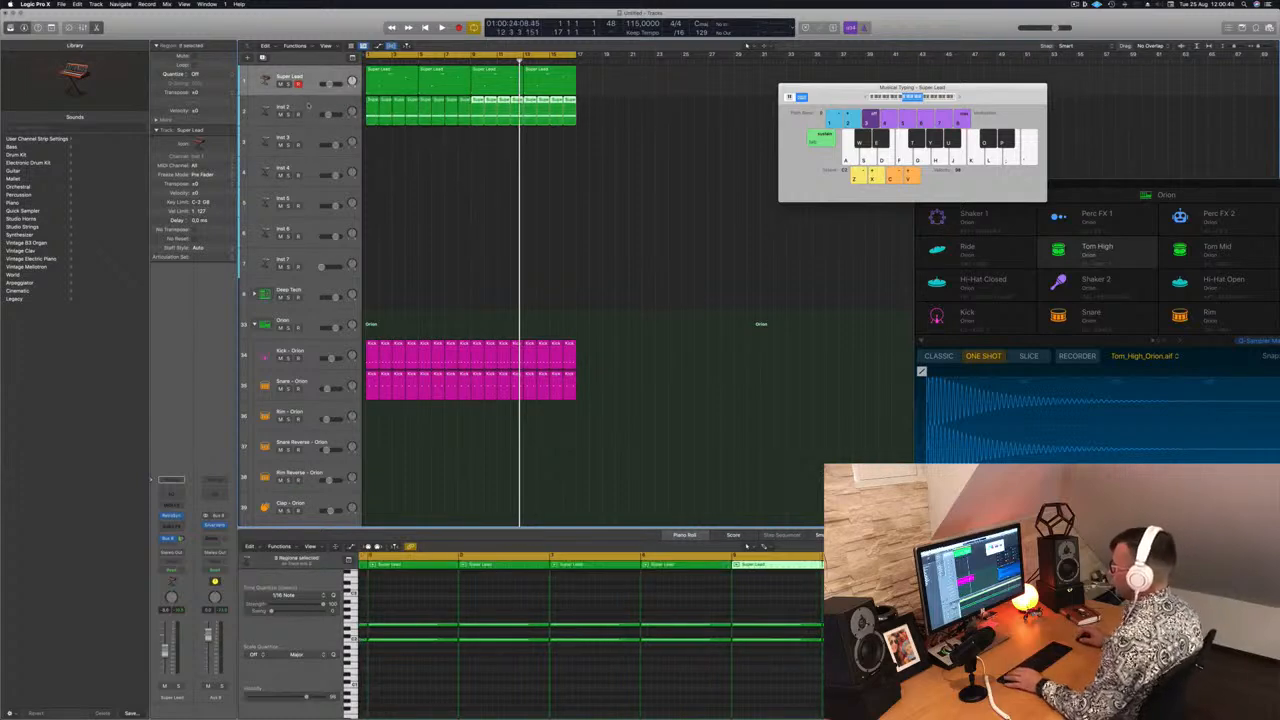
Load Alchemy on the Inst 2 track and choose the Ellis Dee Groove preset
{"action": "left_click", "coordinate": [308, 105]}
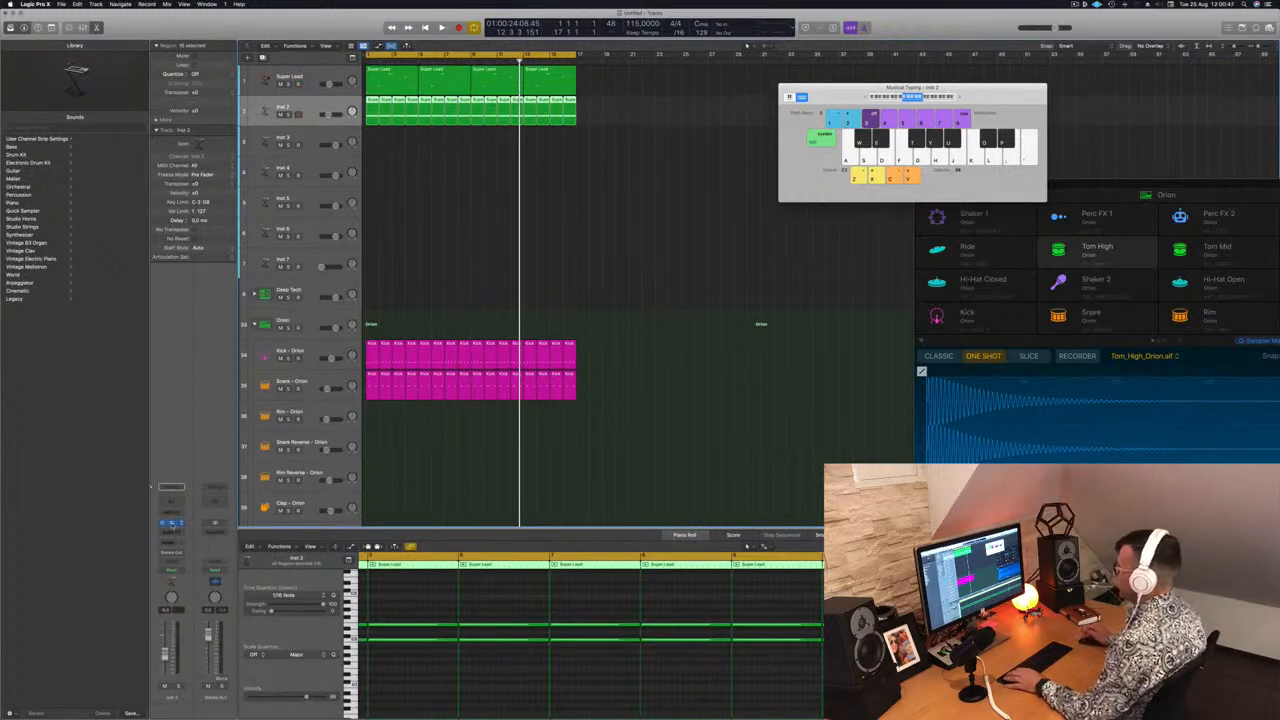
{"action": "left_click", "coordinate": [172, 523]}
{"action": "left_click_drag", "start_coordinate": [472, 107], "coordinate": [499, 96]}
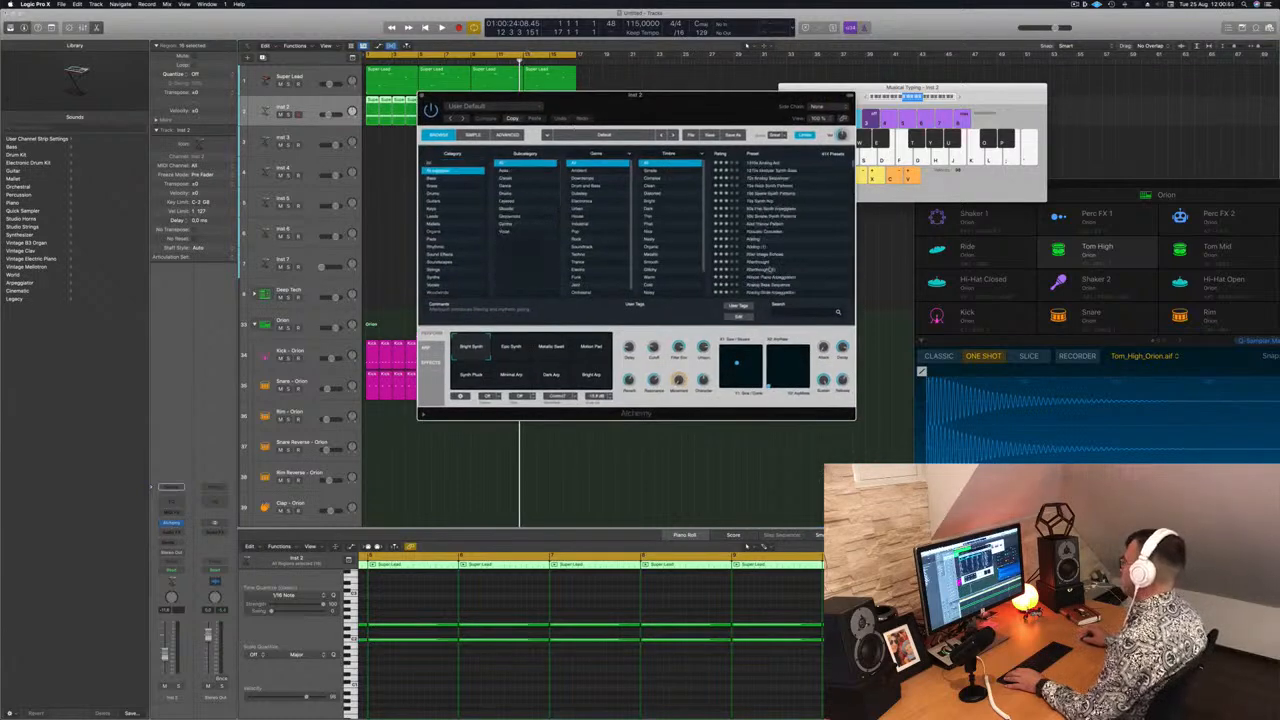
{"action": "scroll", "coordinate": [770, 270], "scroll_direction": "down", "scroll_amount": 10}
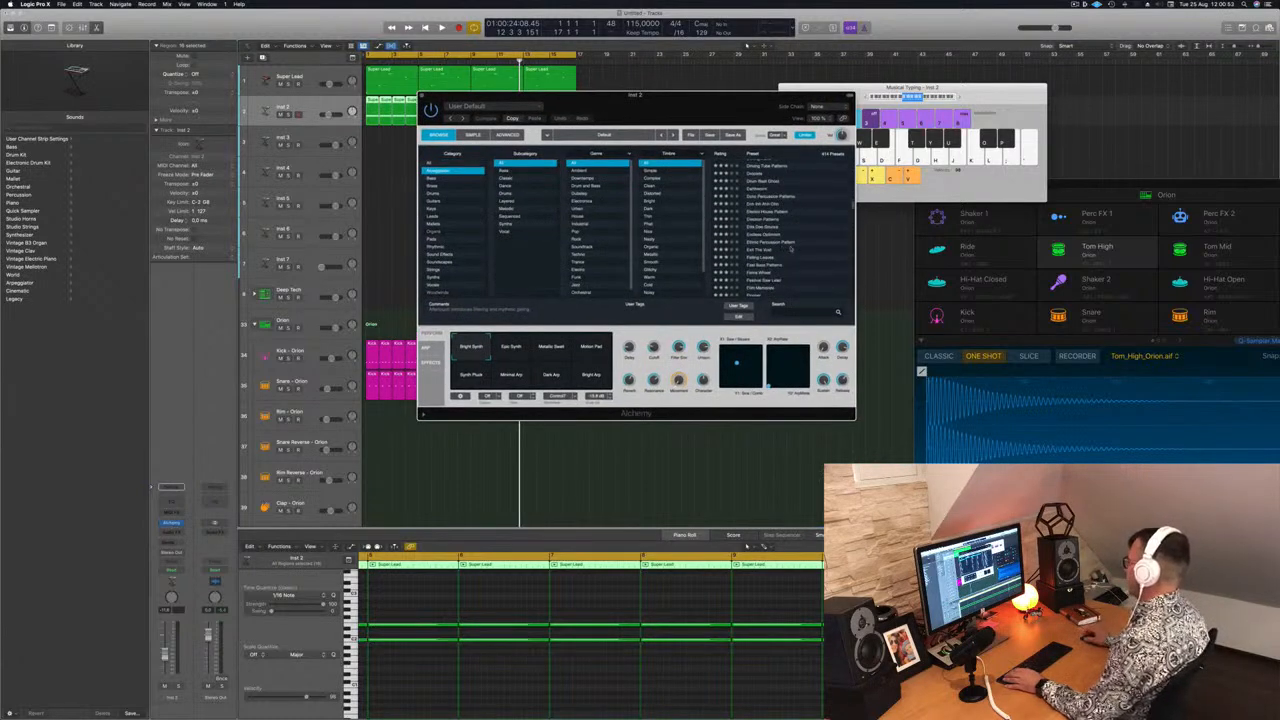
{"action": "left_click", "coordinate": [779, 229]}
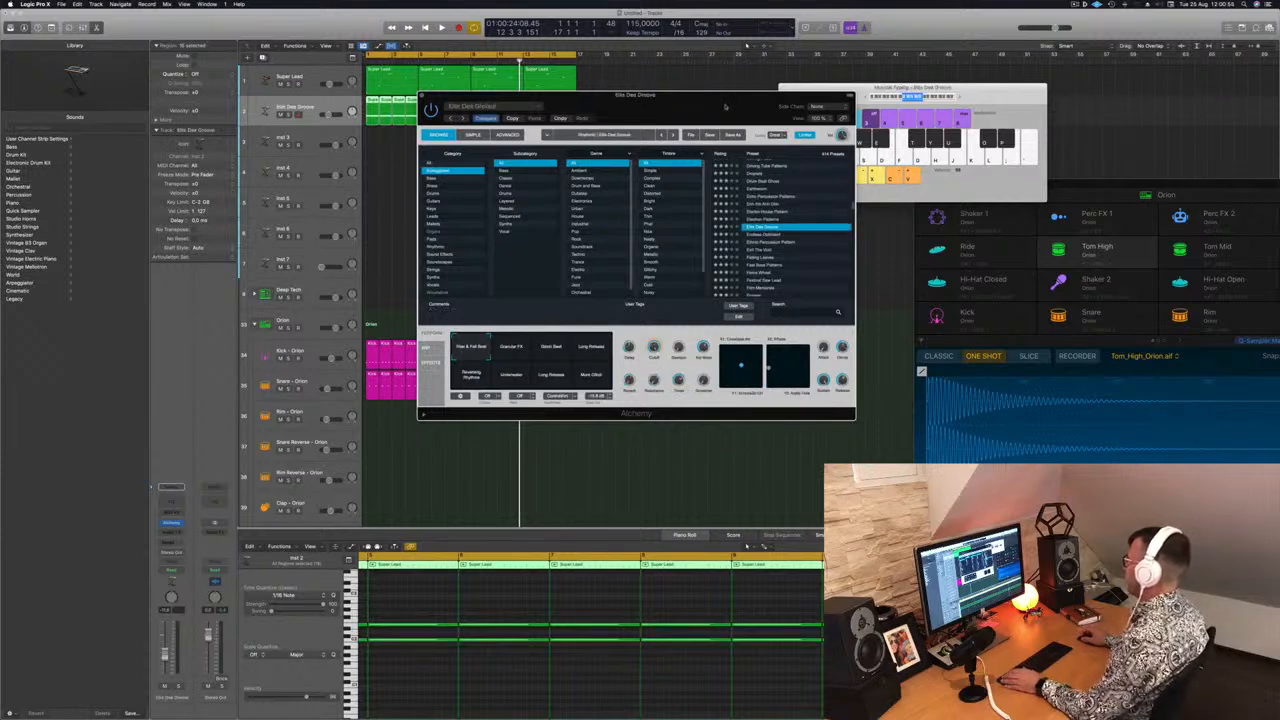
{"action": "left_click_drag", "start_coordinate": [725, 107], "coordinate": [823, 112]}
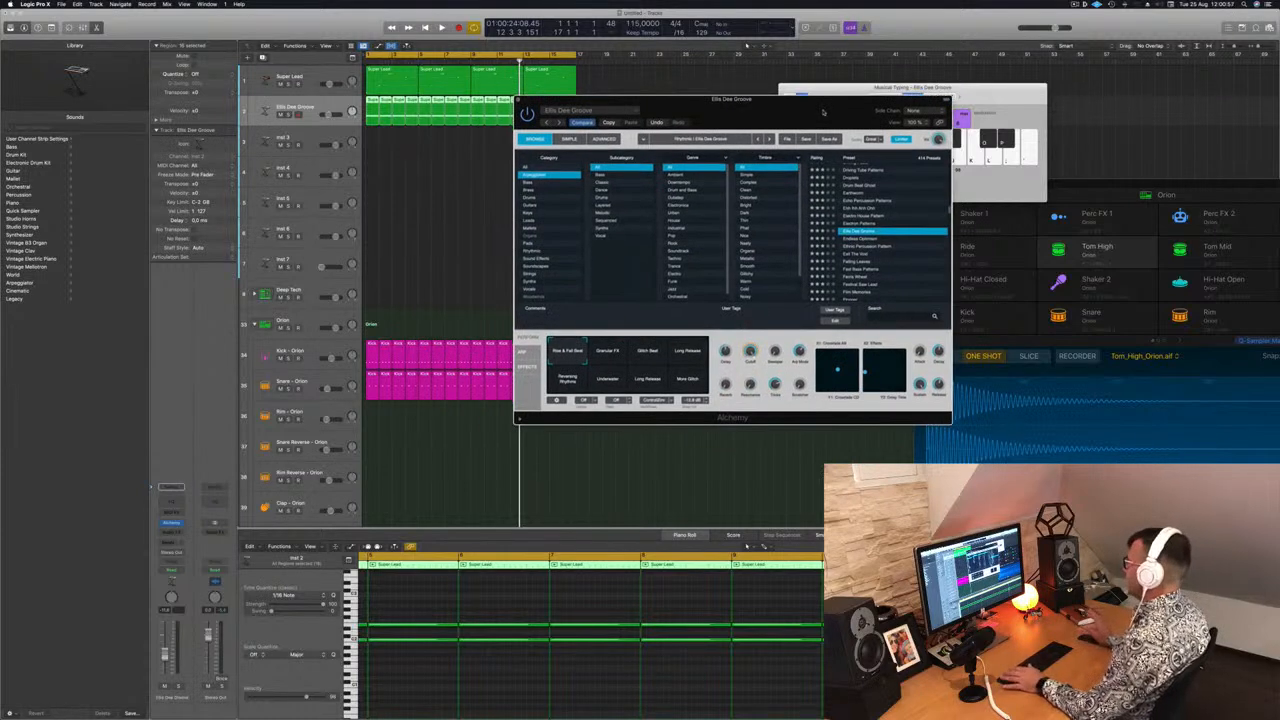
Lower the Ellis Dee Groove track's volume and play the arrangement
{"action": "left_click", "coordinate": [331, 113]}
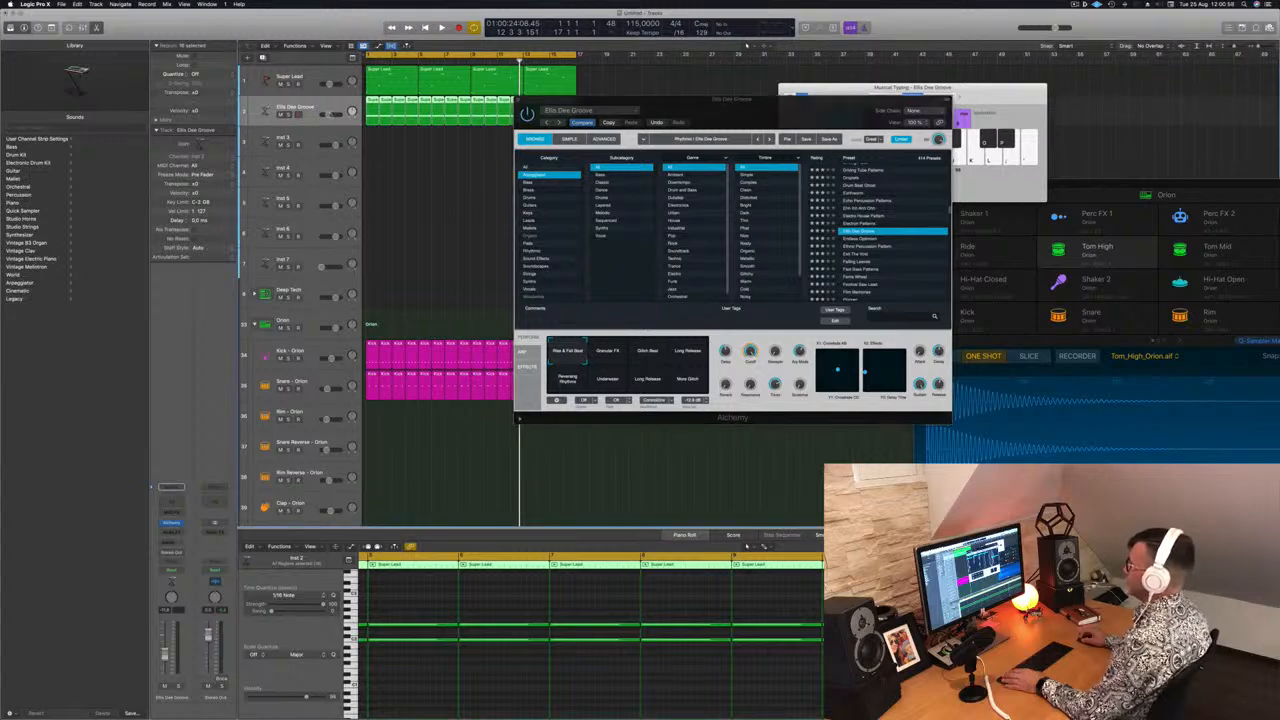
{"action": "key", "text": "space"}
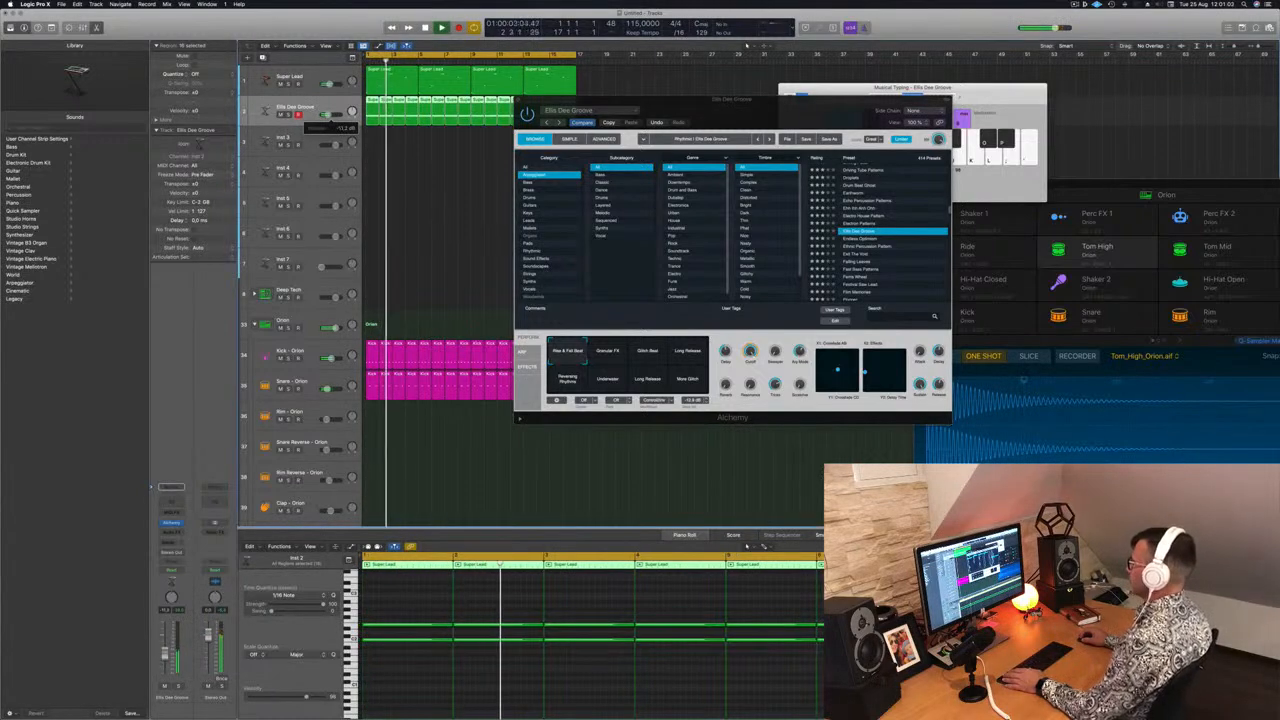
Audition the Endless Optimism Alchemy preset on the Inst 2 track during playback
{"action": "left_click_drag", "start_coordinate": [329, 114], "coordinate": [331, 114]}
{"action": "left_click_drag", "start_coordinate": [777, 100], "coordinate": [725, 106]}
{"action": "left_click", "coordinate": [836, 246]}
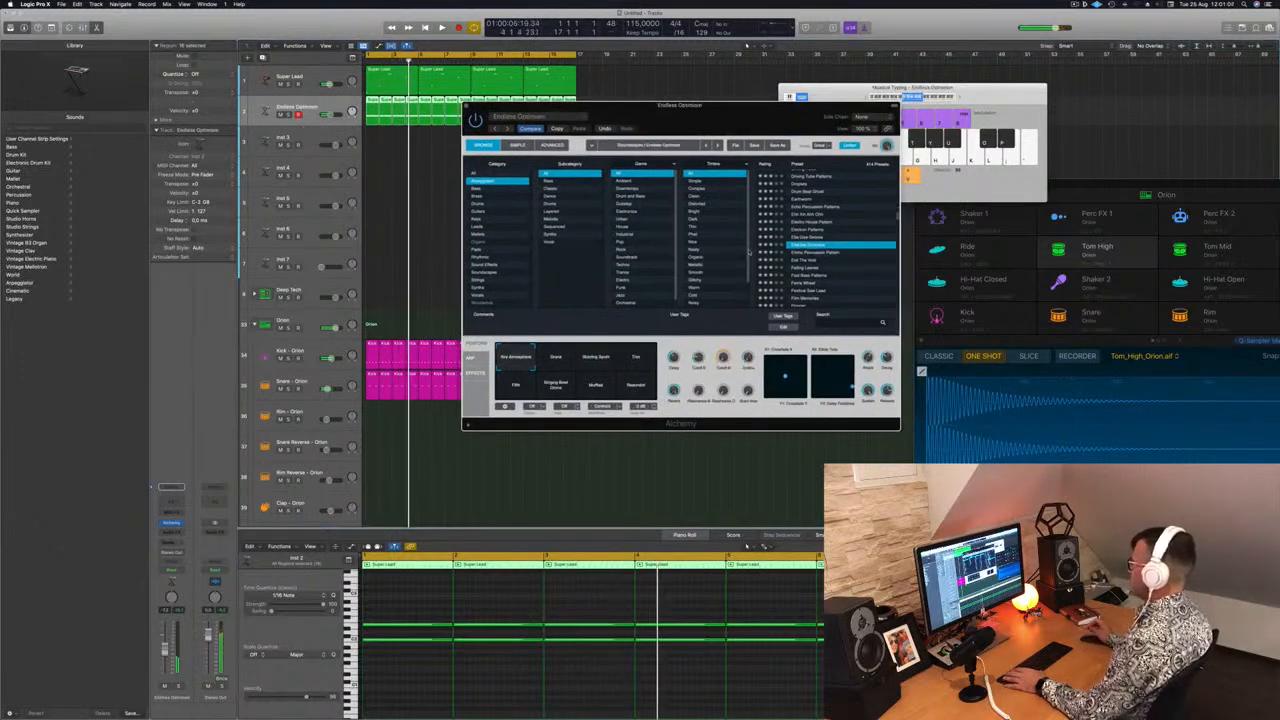
{"action": "key", "text": "space"}
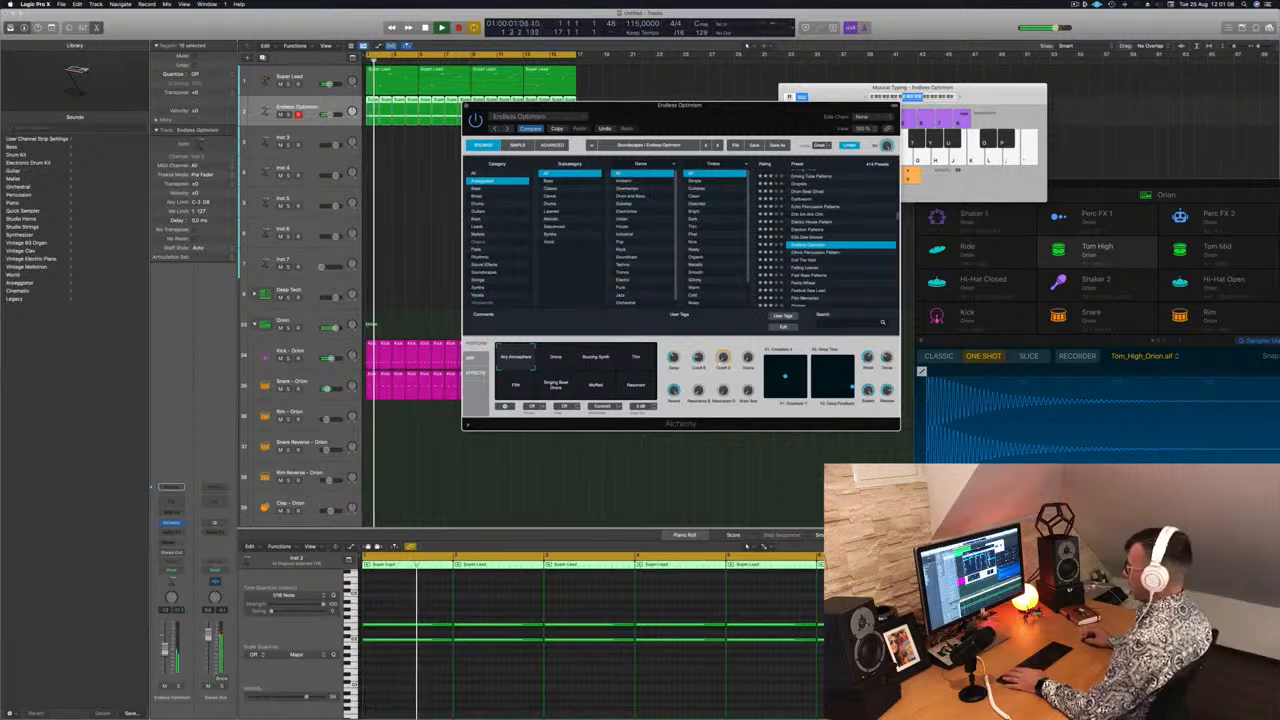
Audition the Ethnic Percussion Pattern preset, cycling through its performance variations during playback and adjusting the track volume
{"action": "left_click_drag", "start_coordinate": [747, 121], "coordinate": [785, 93]}
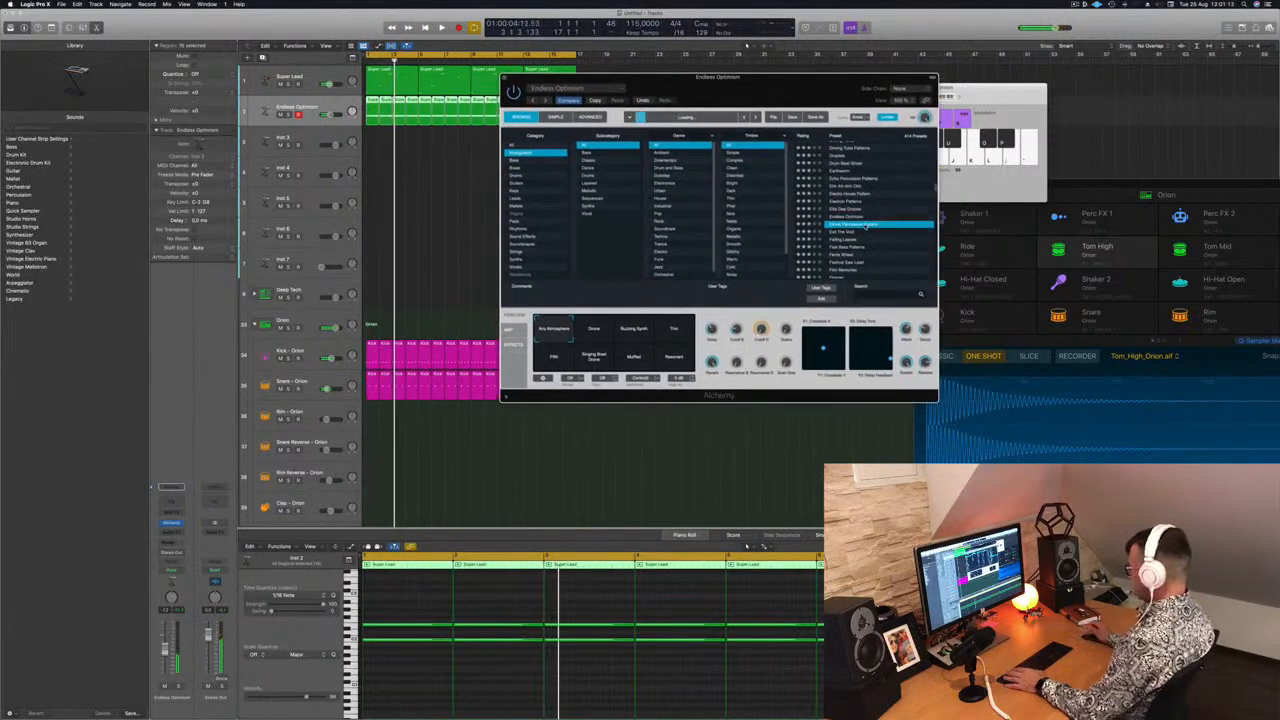
{"action": "key", "text": "space"}
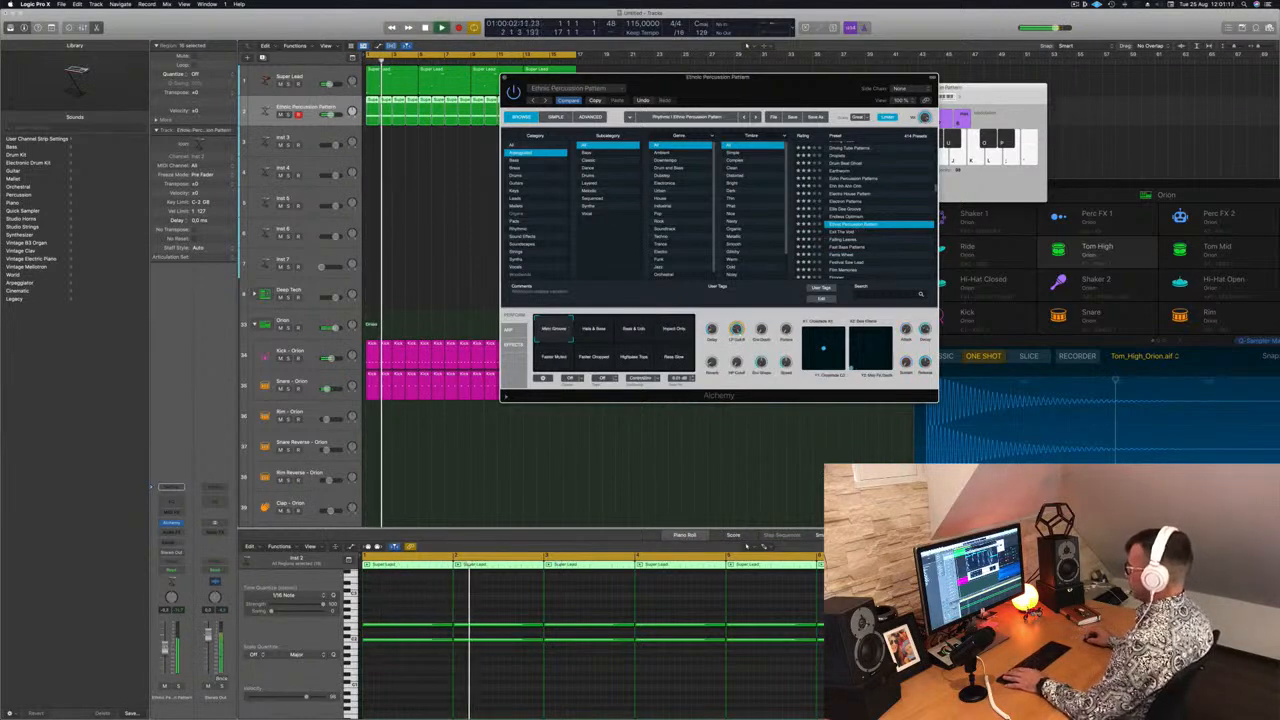
{"action": "left_click_drag", "start_coordinate": [165, 650], "coordinate": [165, 648]}
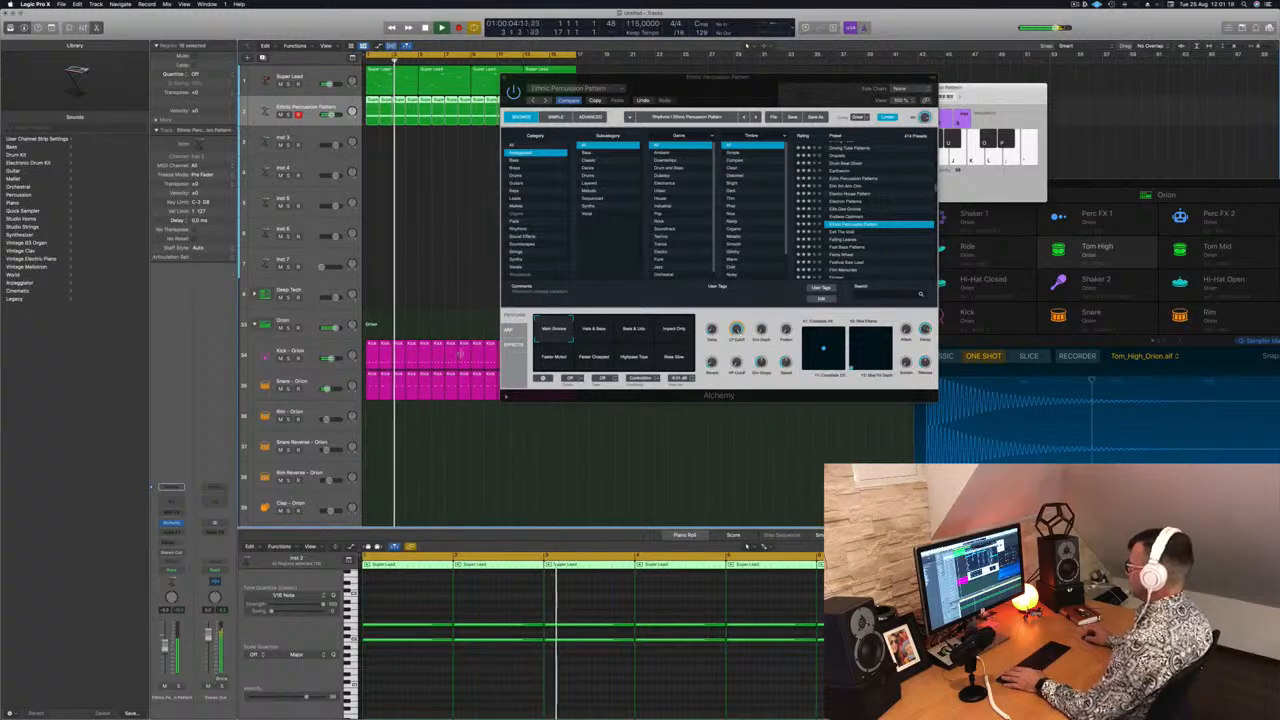
{"action": "left_click", "coordinate": [602, 330]}
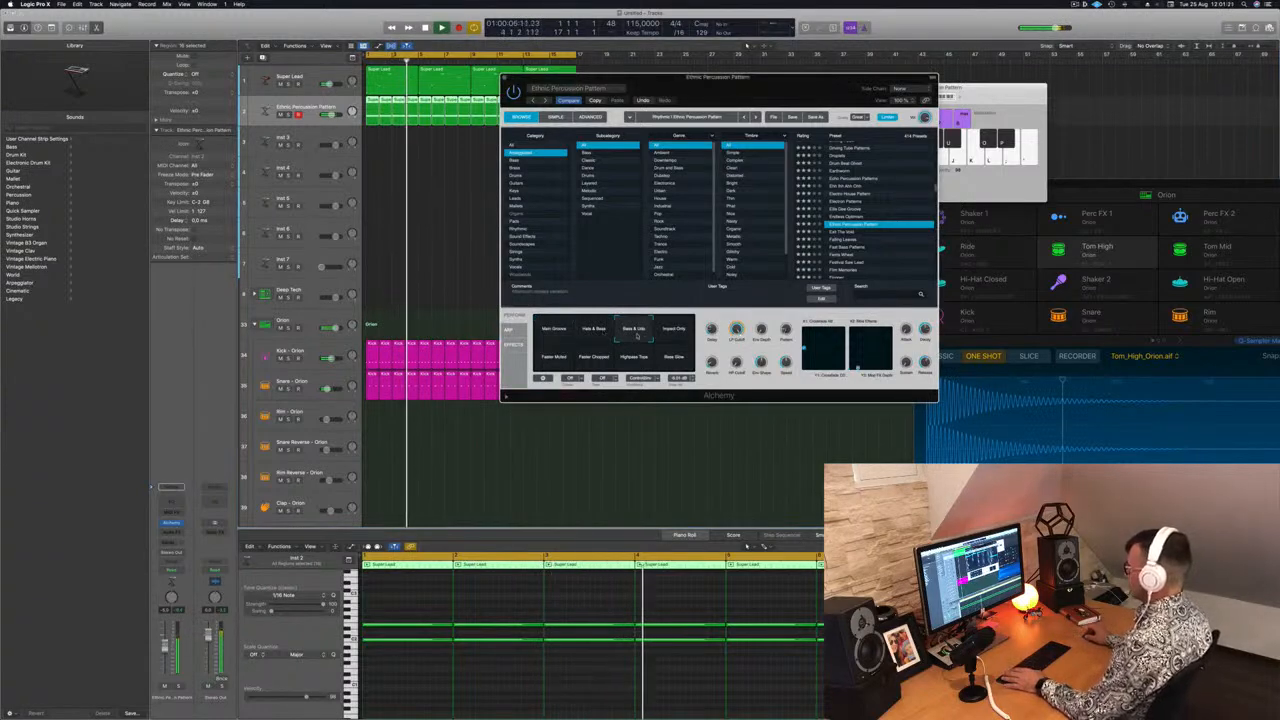
{"action": "left_click", "coordinate": [676, 333]}
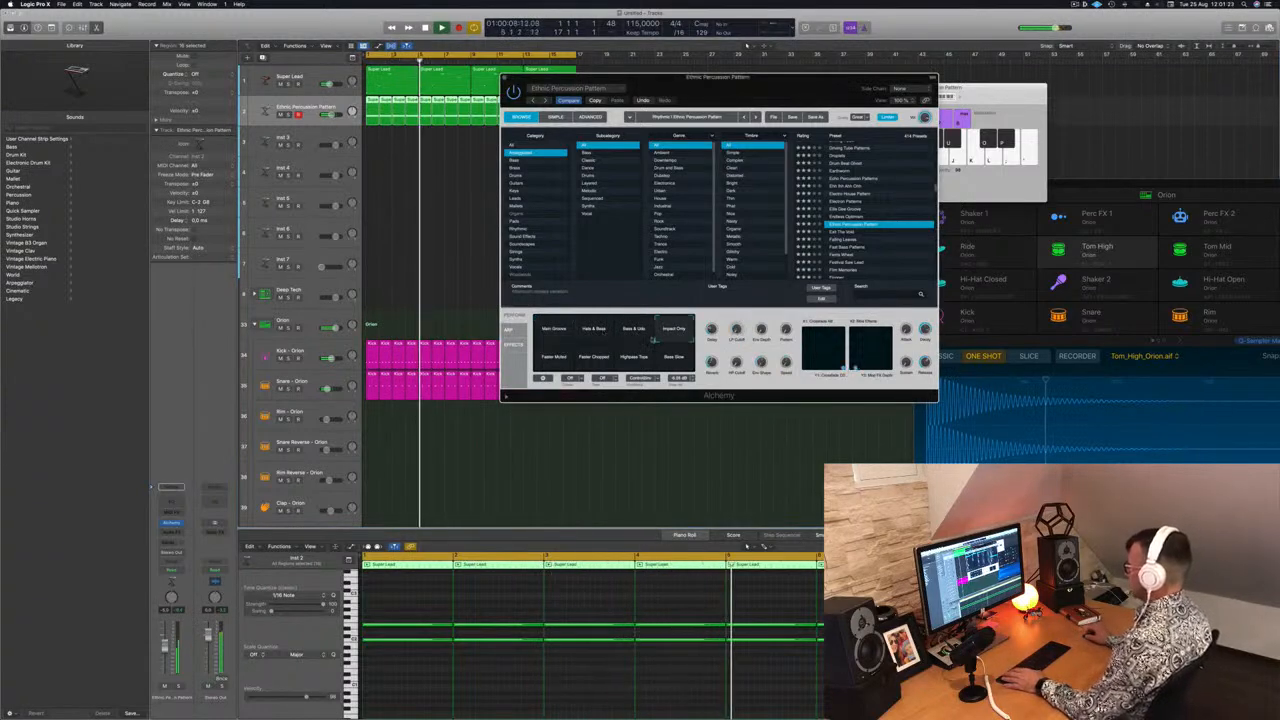
{"action": "left_click", "coordinate": [554, 358]}
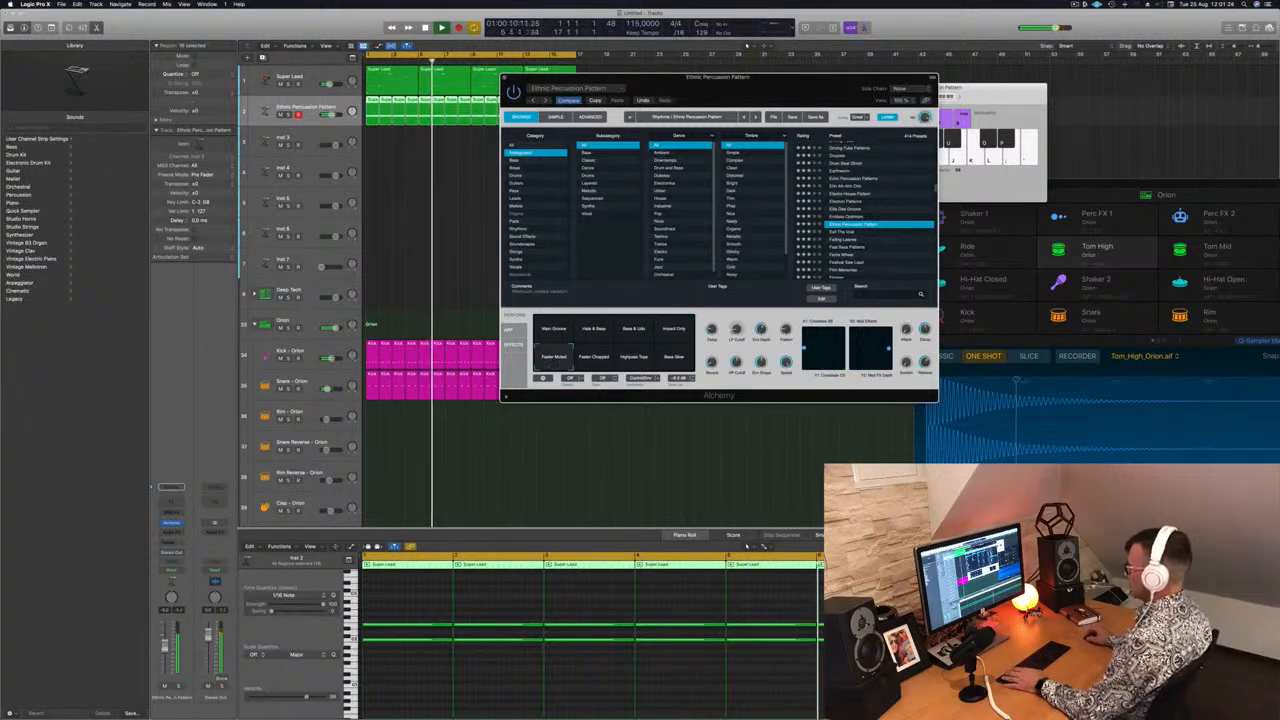
{"action": "left_click", "coordinate": [580, 363]}
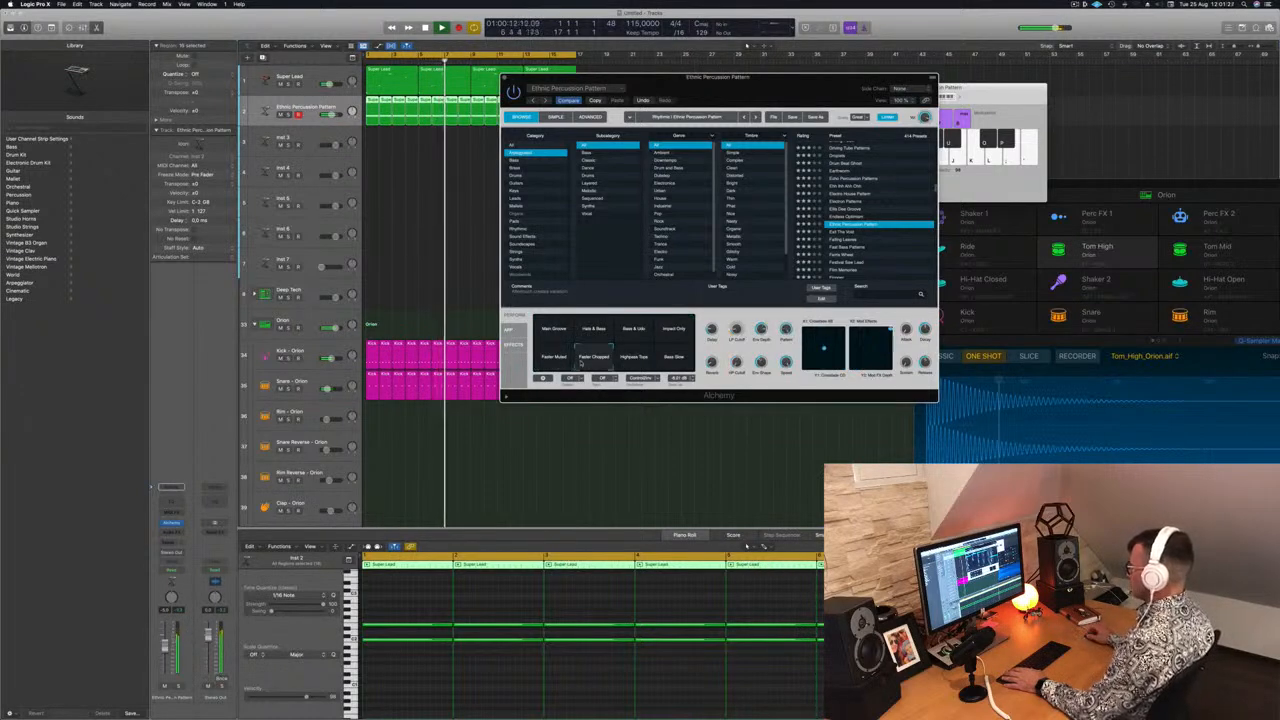
{"action": "left_click", "coordinate": [633, 362]}
{"action": "left_click", "coordinate": [675, 363]}
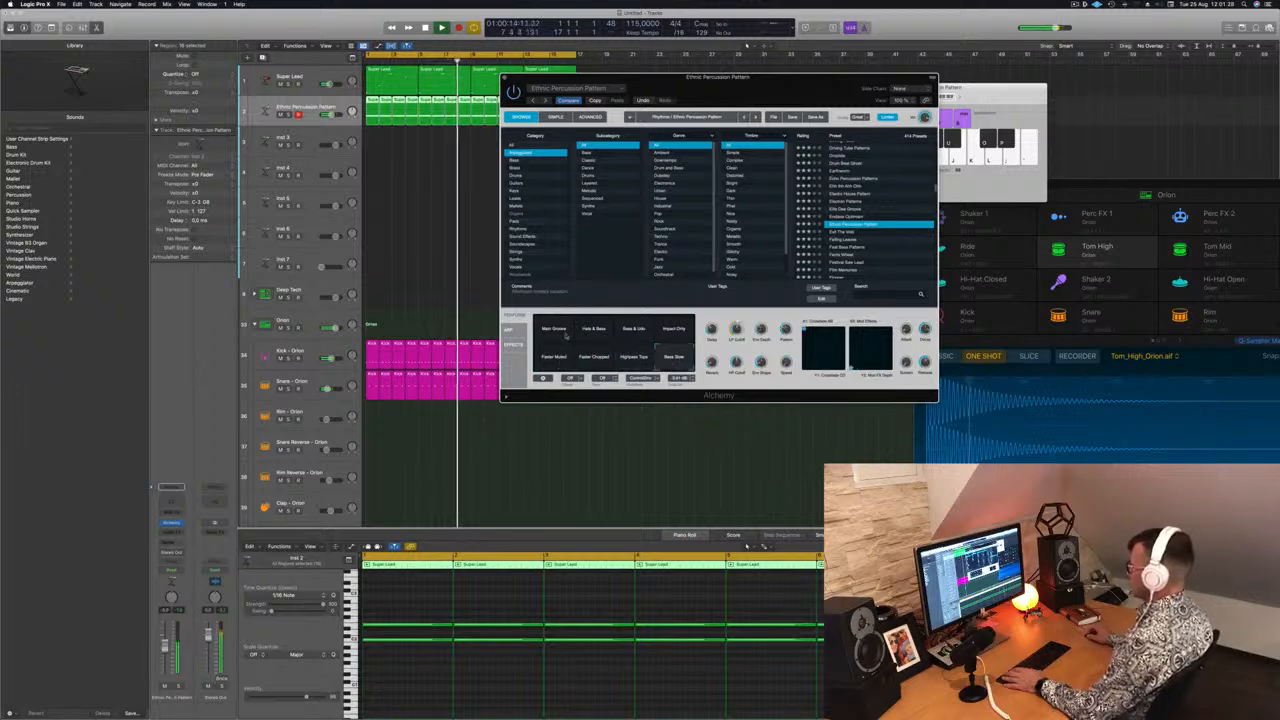
{"action": "left_click", "coordinate": [548, 330]}
{"action": "key", "text": "space"}
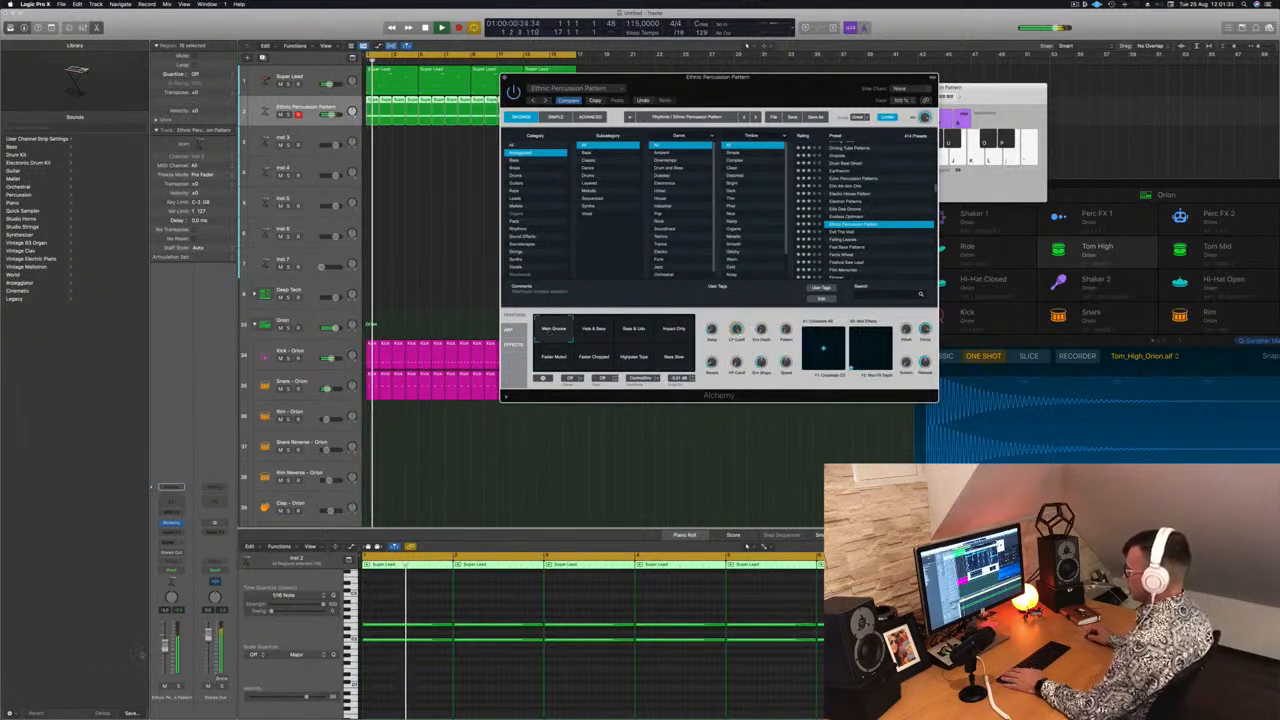
Audition the Falling Leaves and Fast Bass Patterns presets during playback
{"action": "left_click_drag", "start_coordinate": [165, 646], "coordinate": [165, 650]}
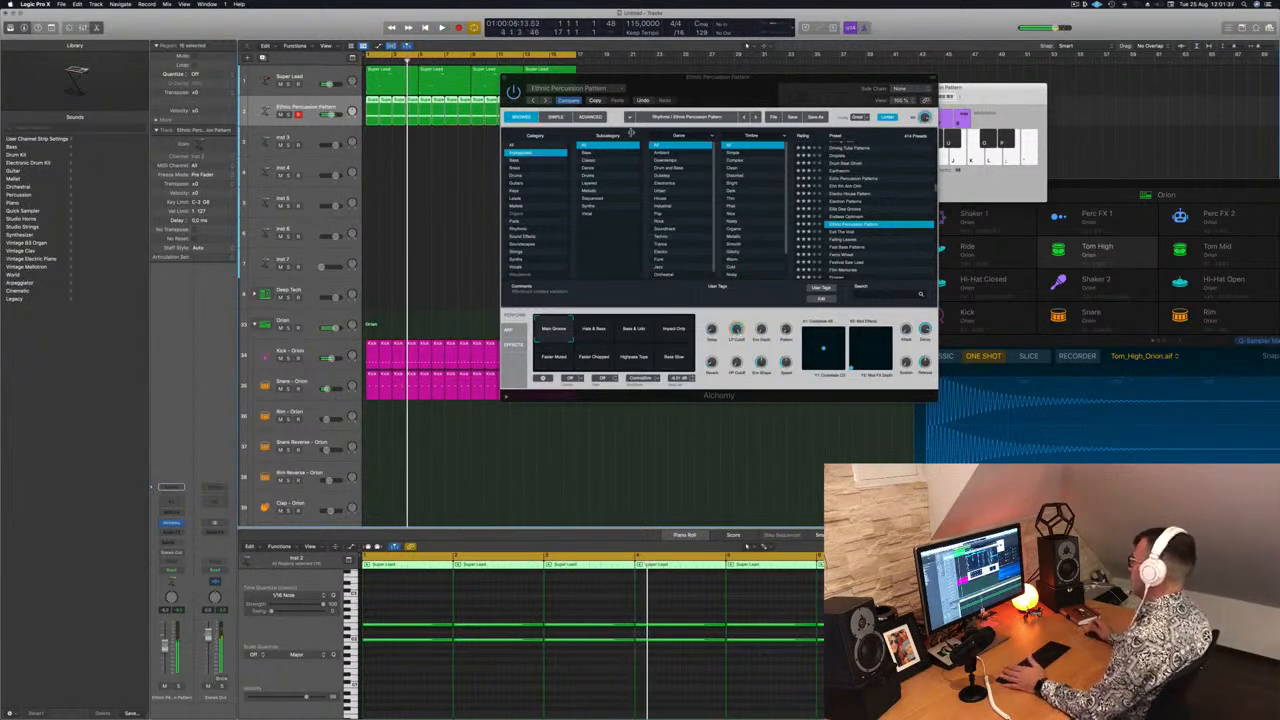
{"action": "key", "text": "space"}
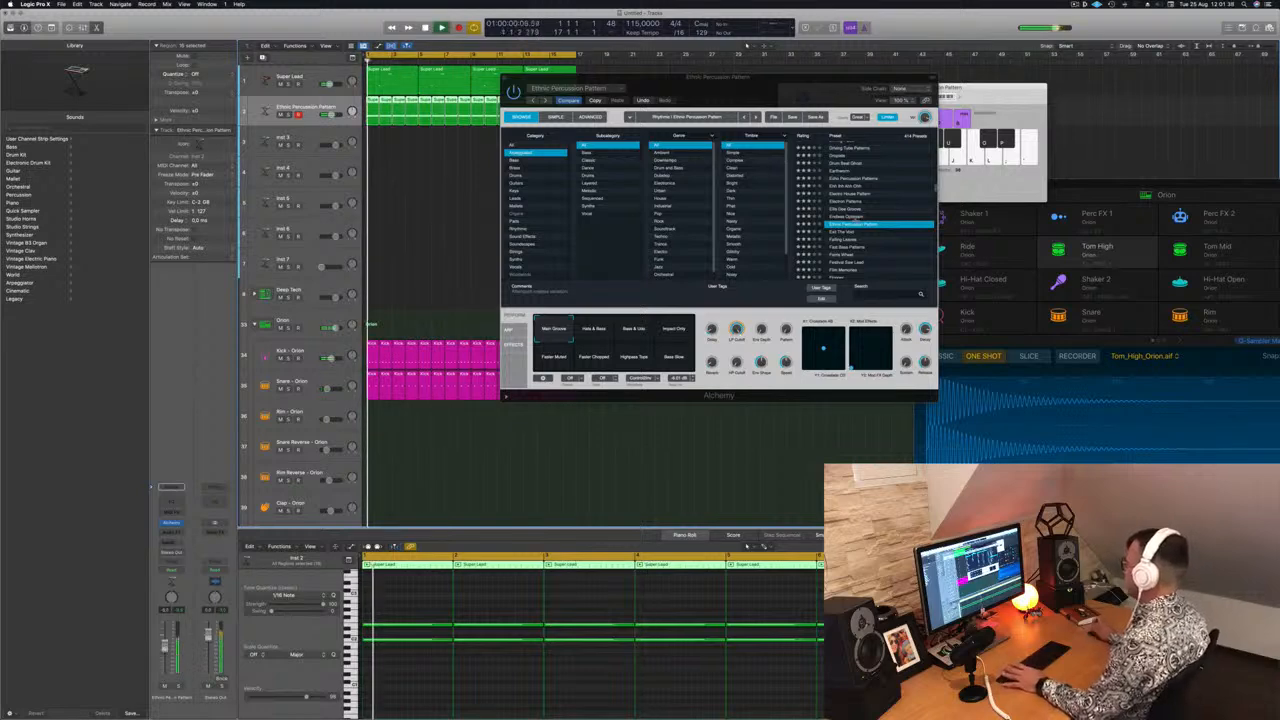
{"action": "left_click", "coordinate": [843, 240]}
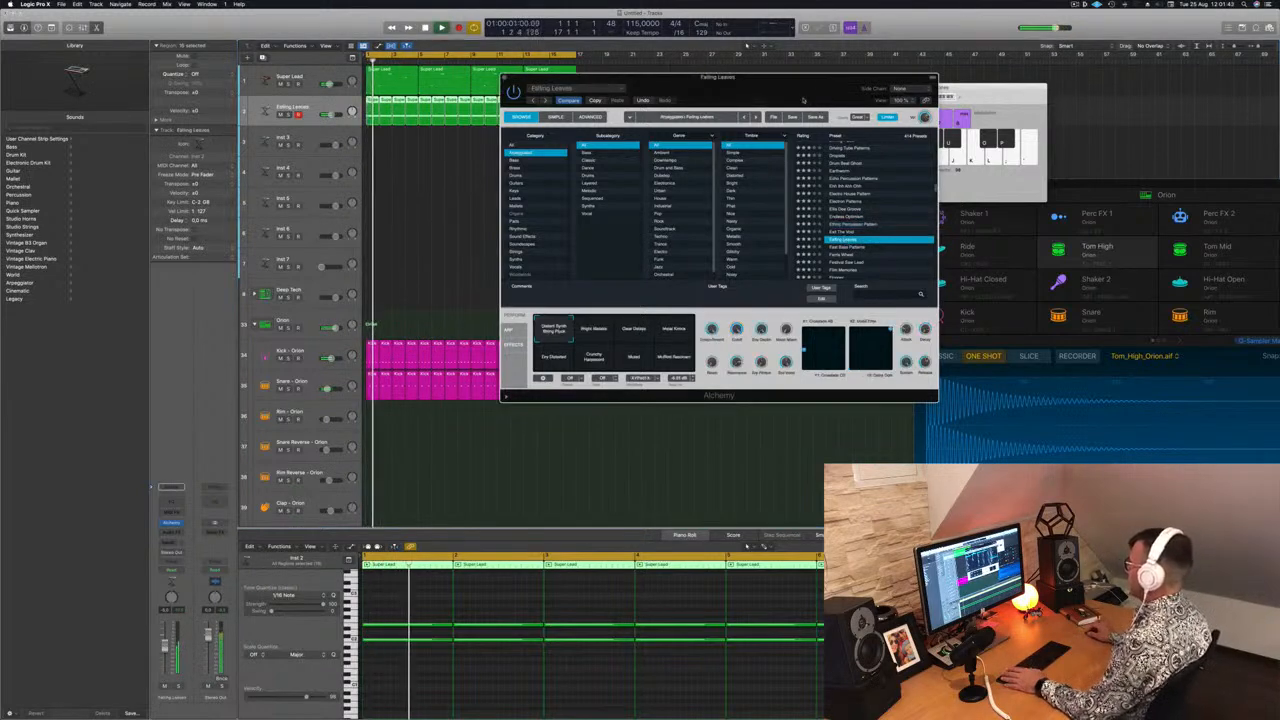
{"action": "left_click_drag", "start_coordinate": [803, 100], "coordinate": [765, 164]}
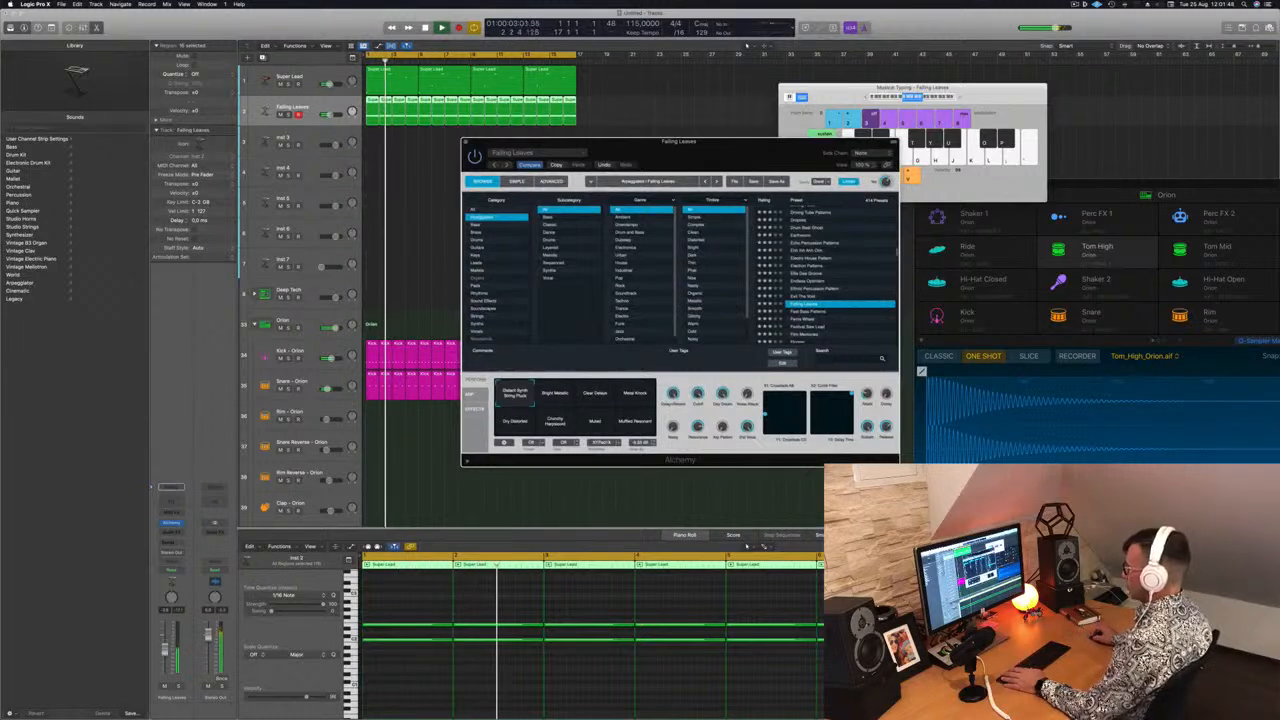
{"action": "left_click", "coordinate": [590, 495]}
{"action": "left_click", "coordinate": [550, 391]}
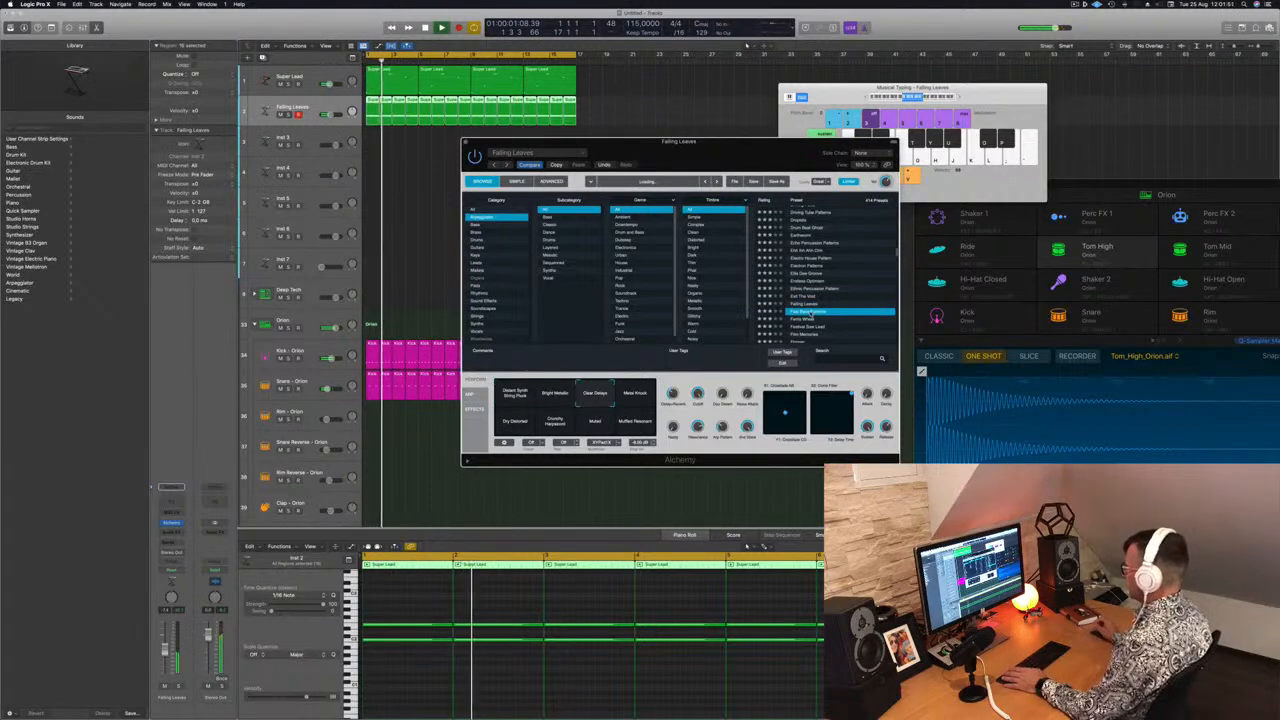
{"action": "key", "text": "space"}
{"action": "key", "text": "space"}
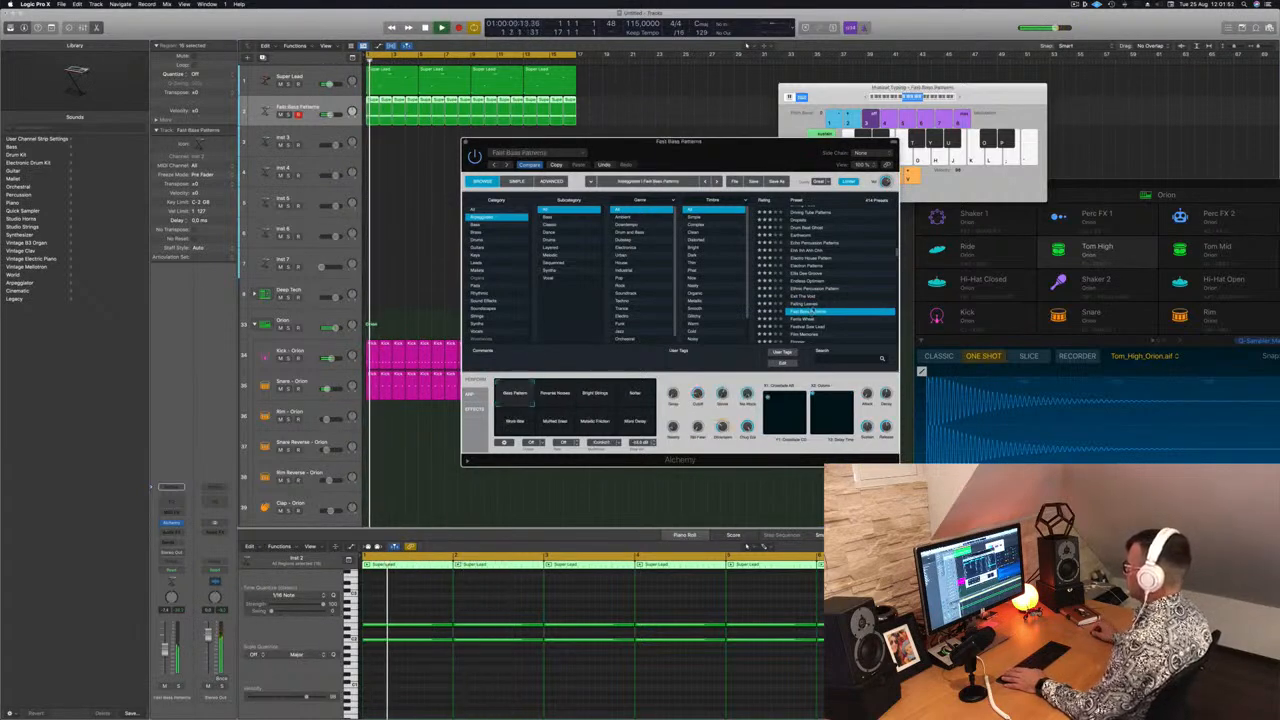
Browse further down the preset list and audition the Festival Saw Lead preset
{"action": "scroll", "coordinate": [792, 312], "scroll_direction": "down", "scroll_amount": 3}
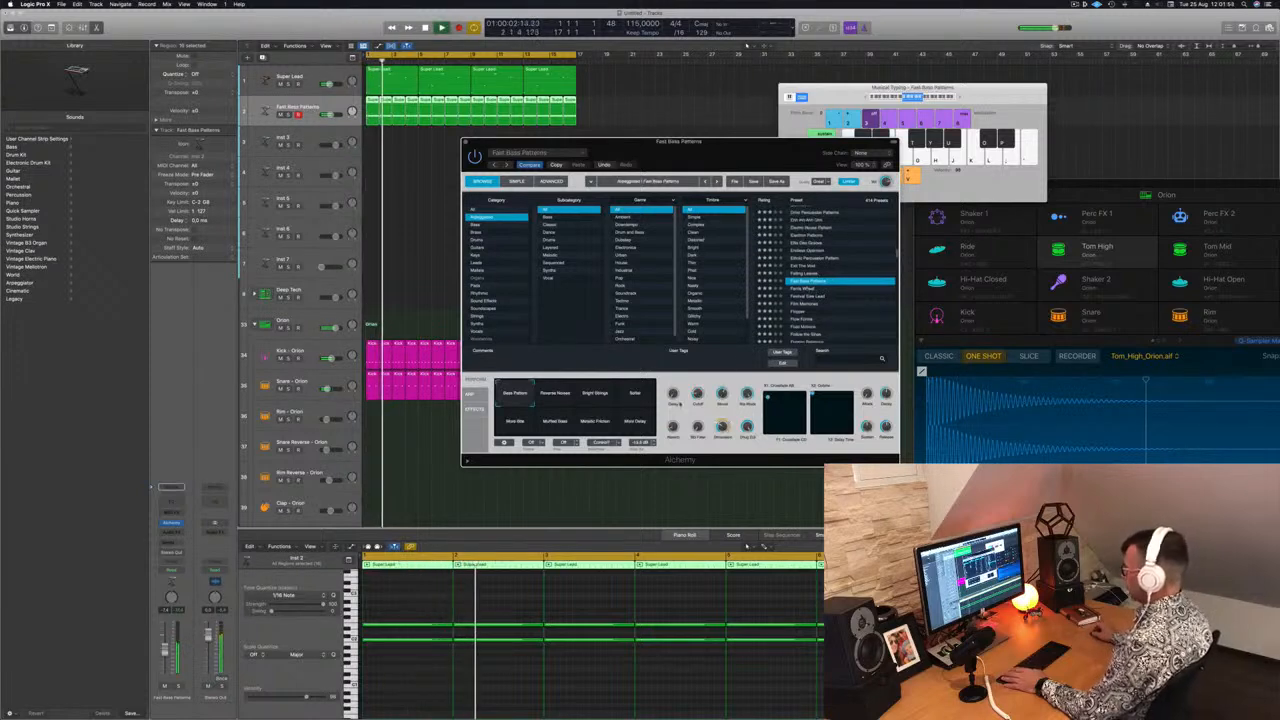
{"action": "left_click", "coordinate": [796, 290]}
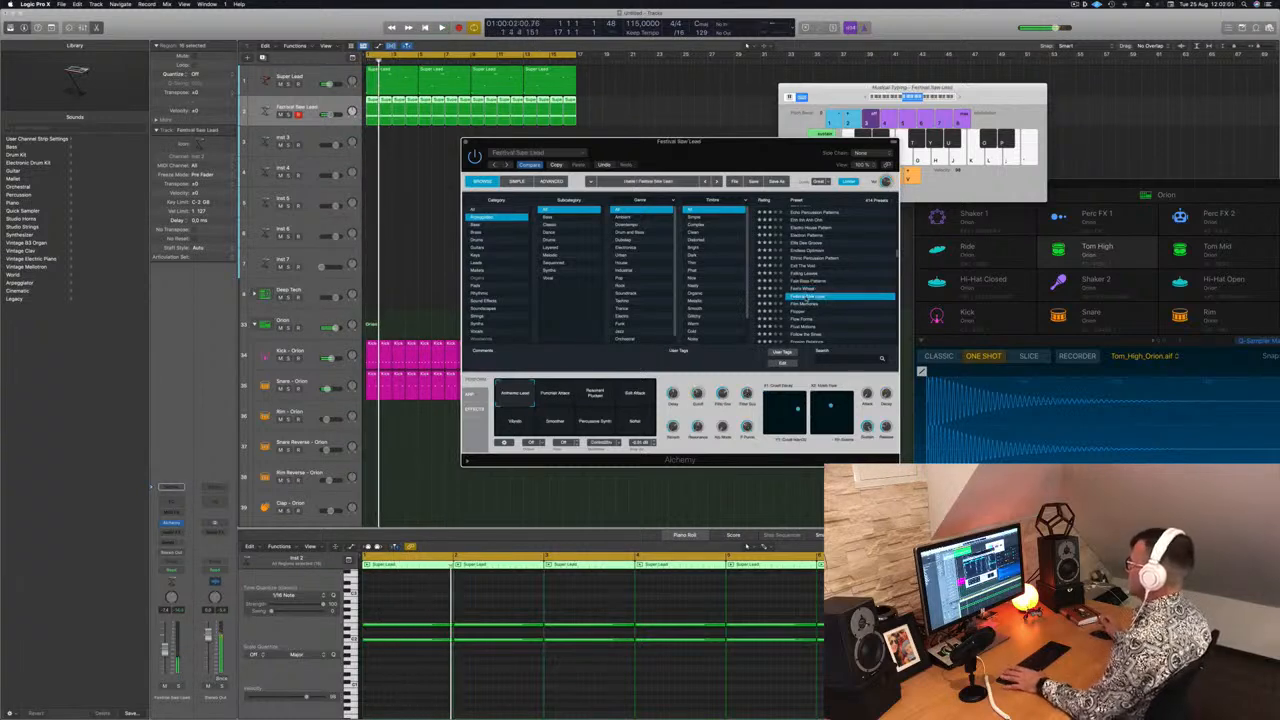
{"action": "scroll", "coordinate": [833, 295], "scroll_direction": "down", "scroll_amount": 2}
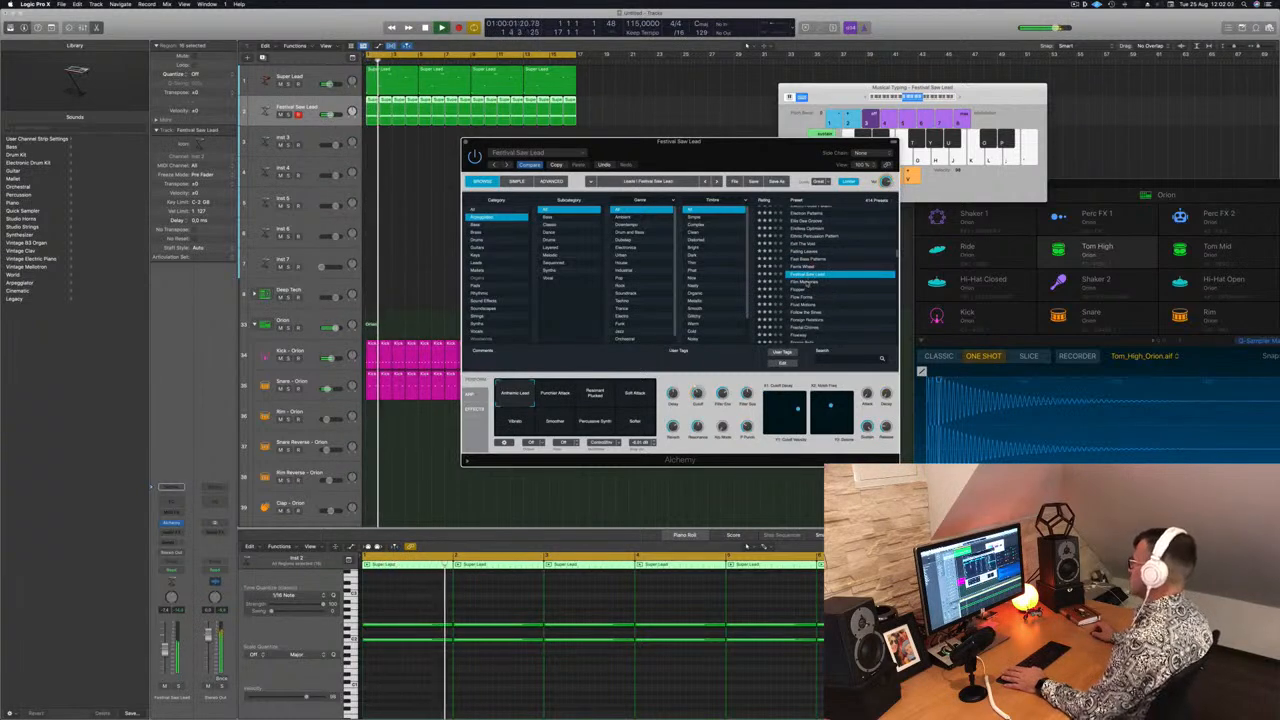
Load the Film Memories preset and try its performance variations during playback
{"action": "left_click", "coordinate": [805, 283]}
{"action": "scroll", "coordinate": [820, 296], "scroll_direction": "down", "scroll_amount": 1}
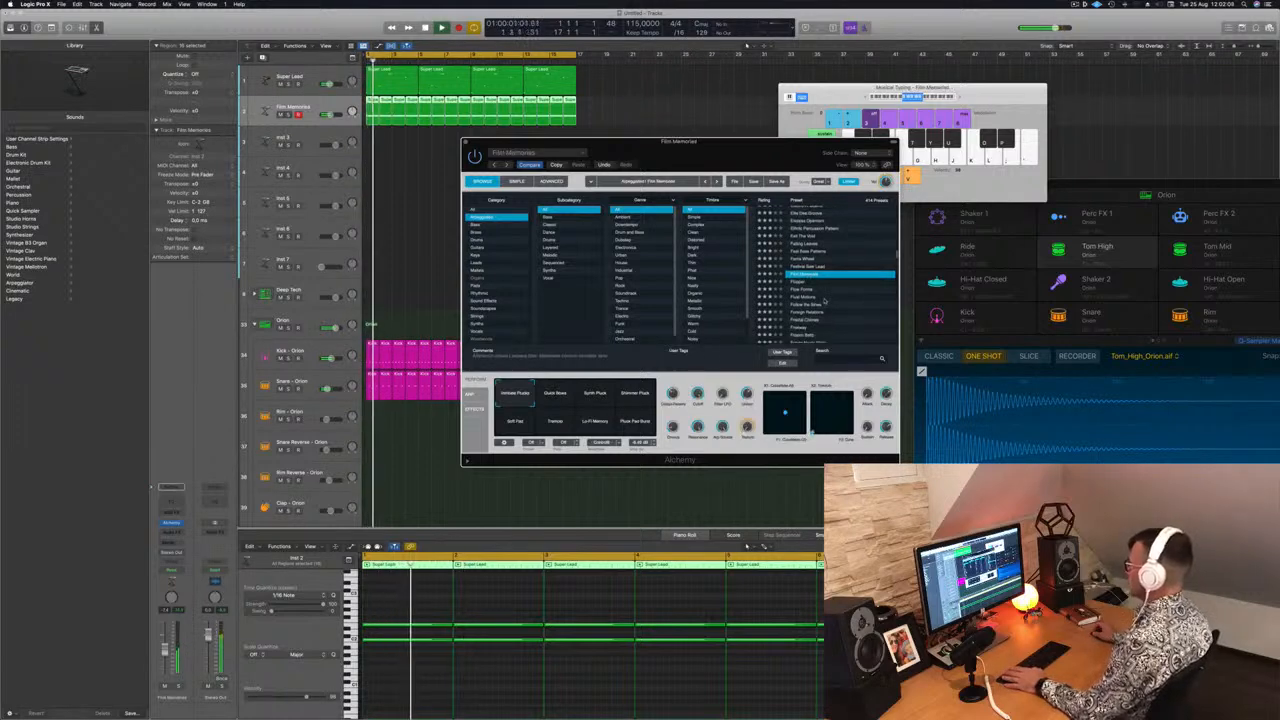
{"action": "left_click", "coordinate": [555, 393]}
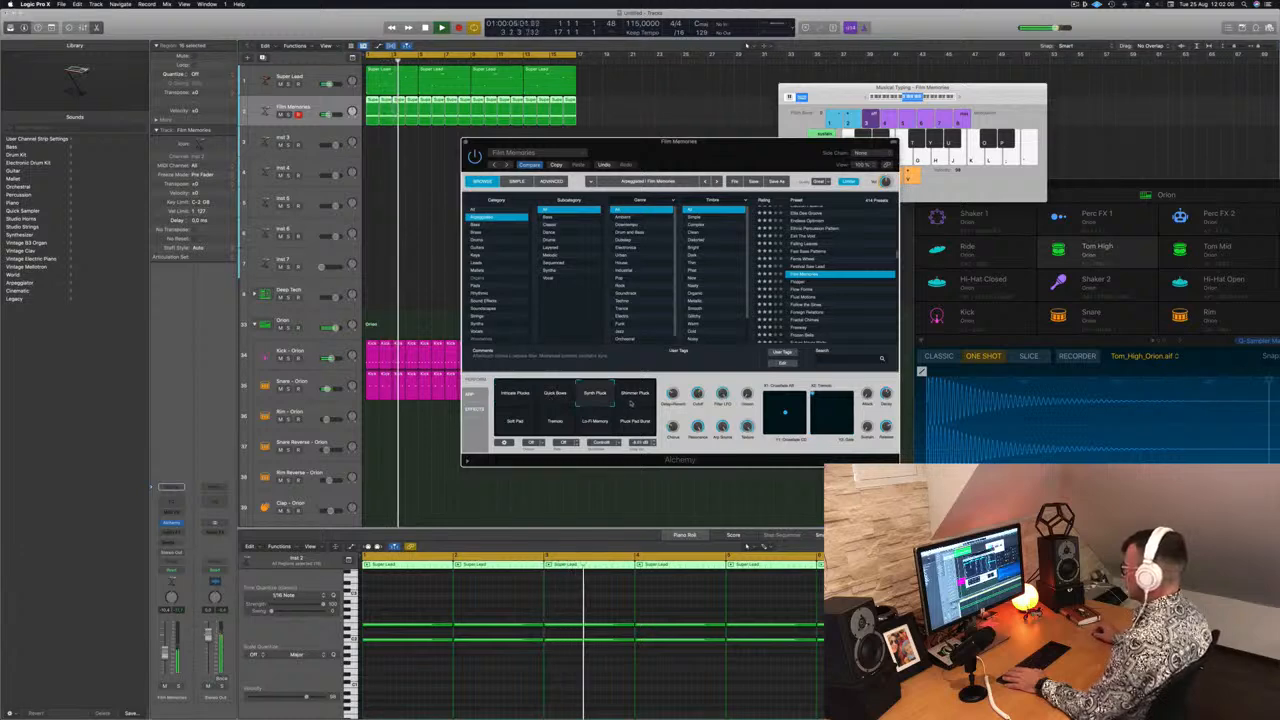
{"action": "left_click", "coordinate": [632, 397]}
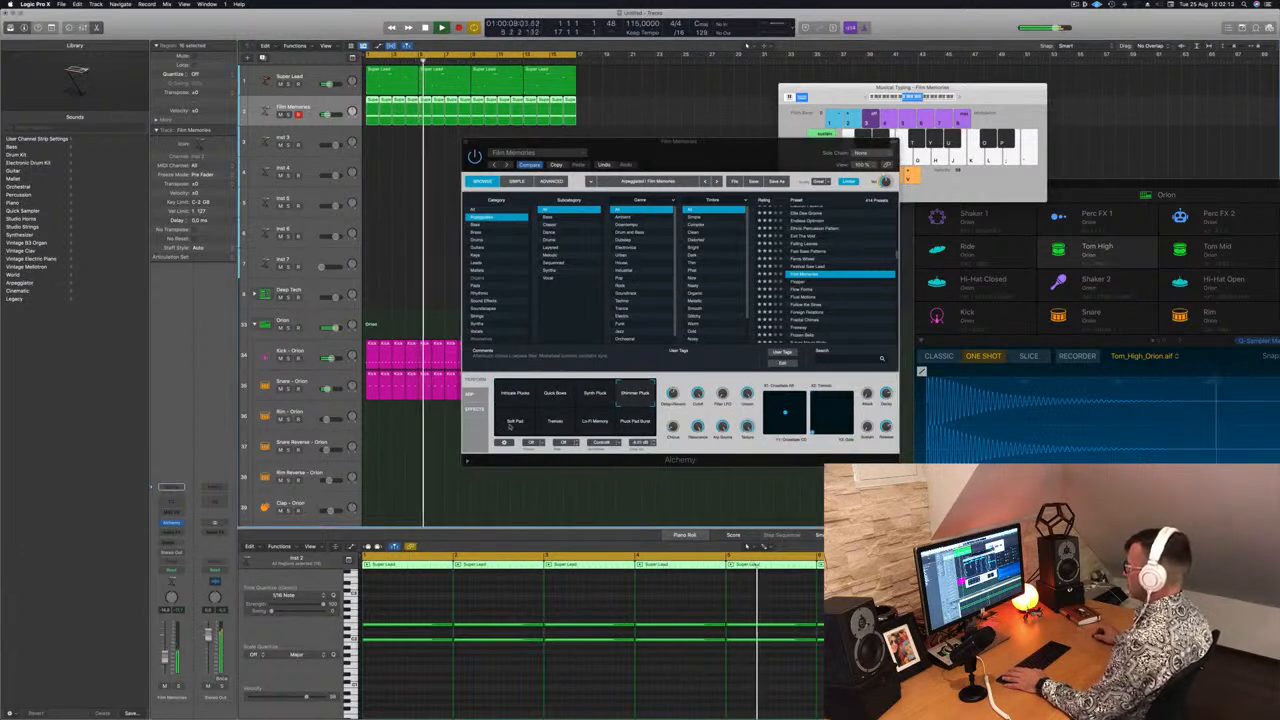
{"action": "left_click", "coordinate": [511, 426]}
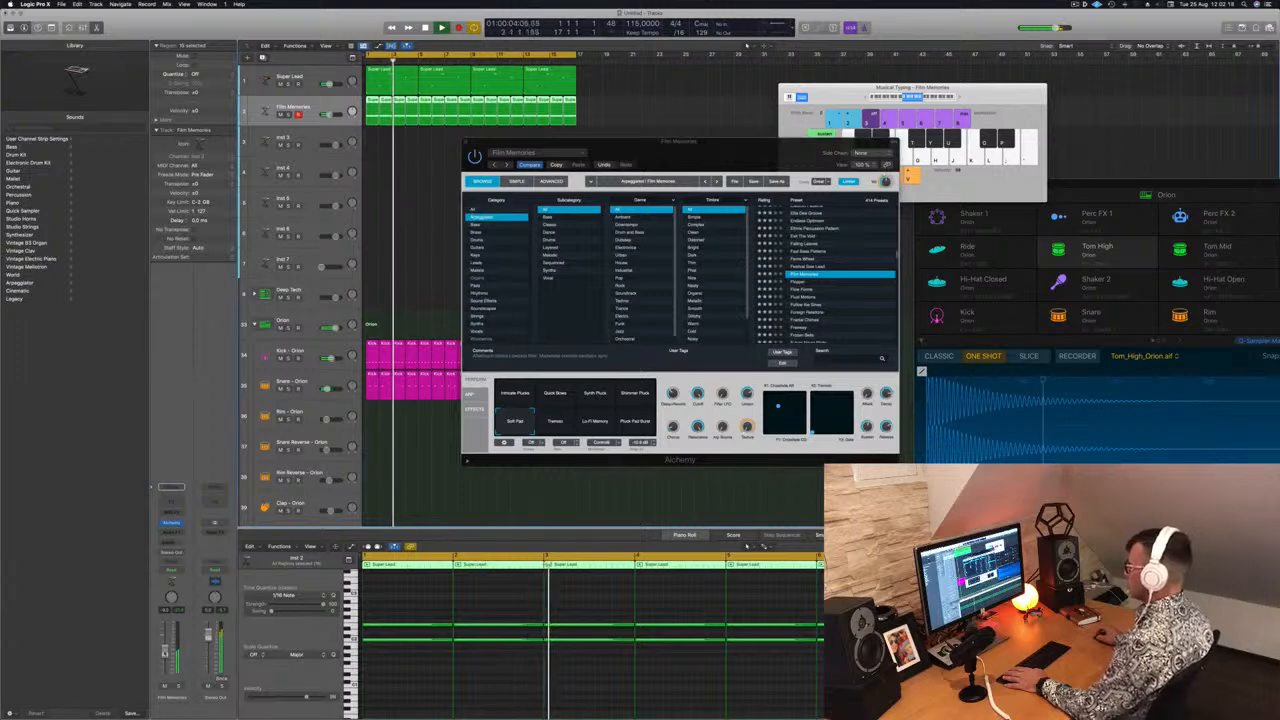
{"action": "left_click", "coordinate": [556, 421]}
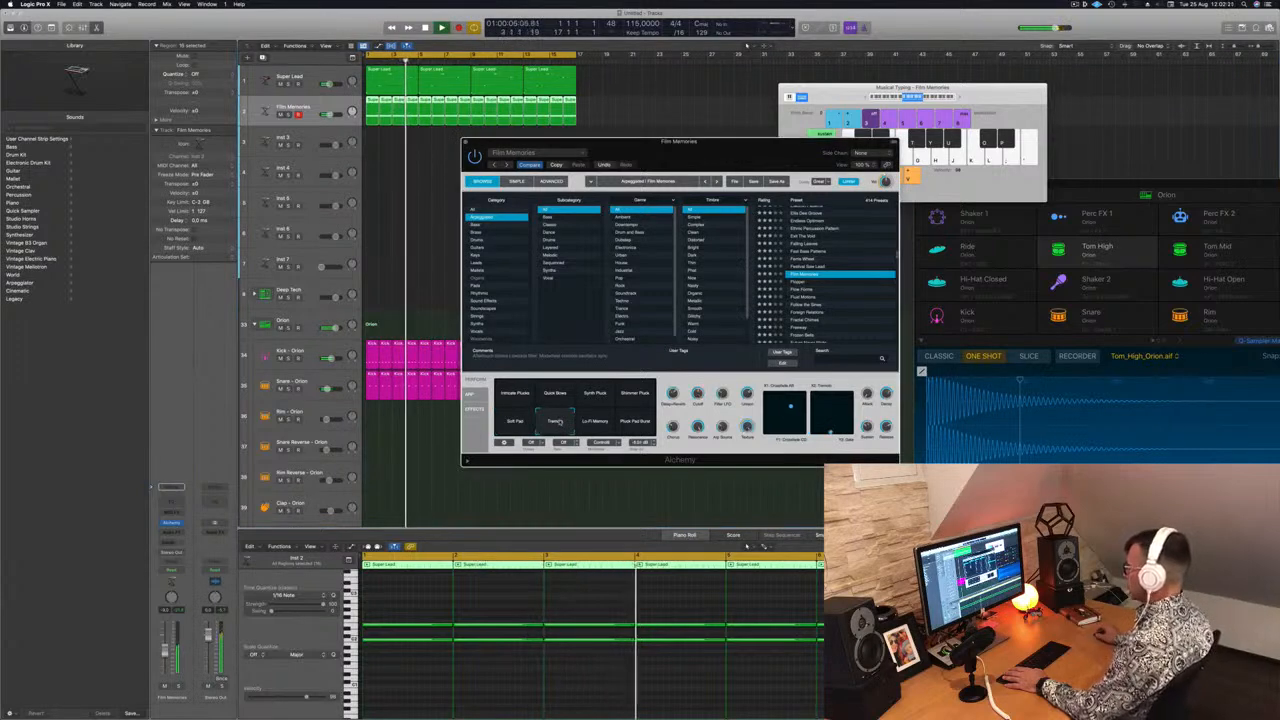
{"action": "left_click", "coordinate": [608, 423]}
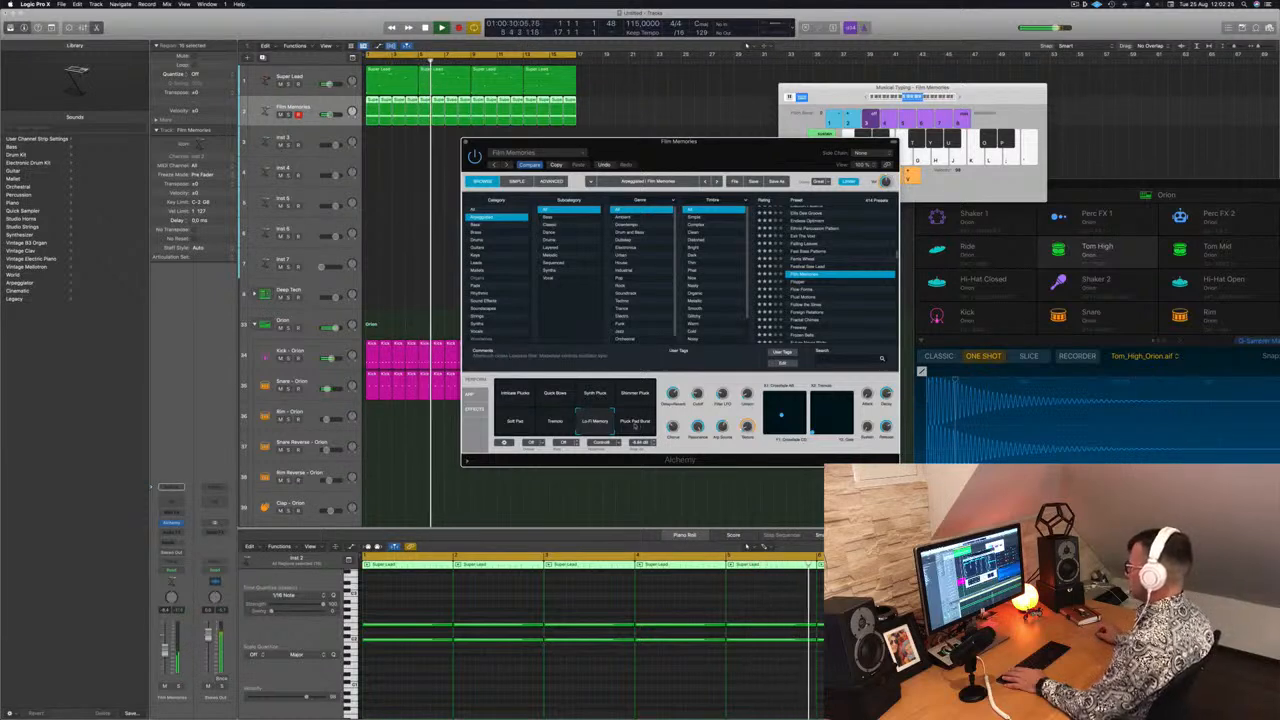
{"action": "left_click", "coordinate": [635, 423]}
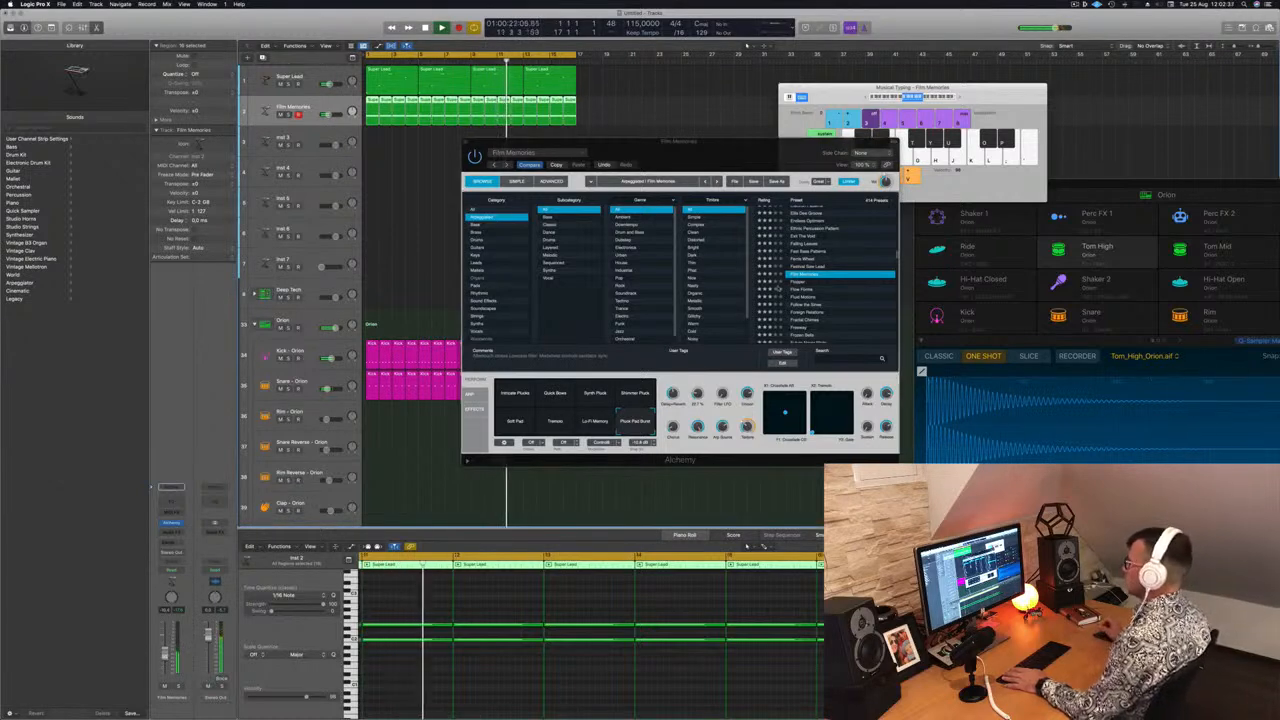
Step through the Flopper and Flow Forms presets to load the Fluid Motions preset
{"action": "left_click", "coordinate": [800, 284]}
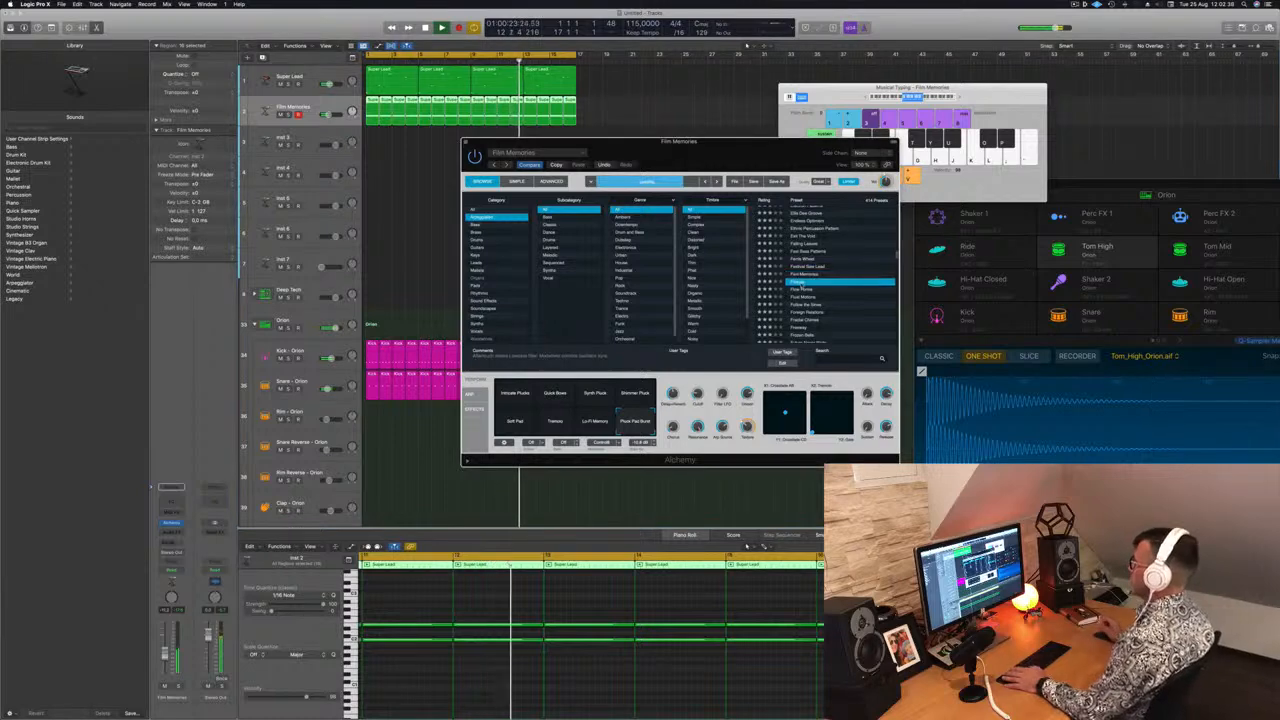
{"action": "left_click_drag", "start_coordinate": [783, 141], "coordinate": [845, 99]}
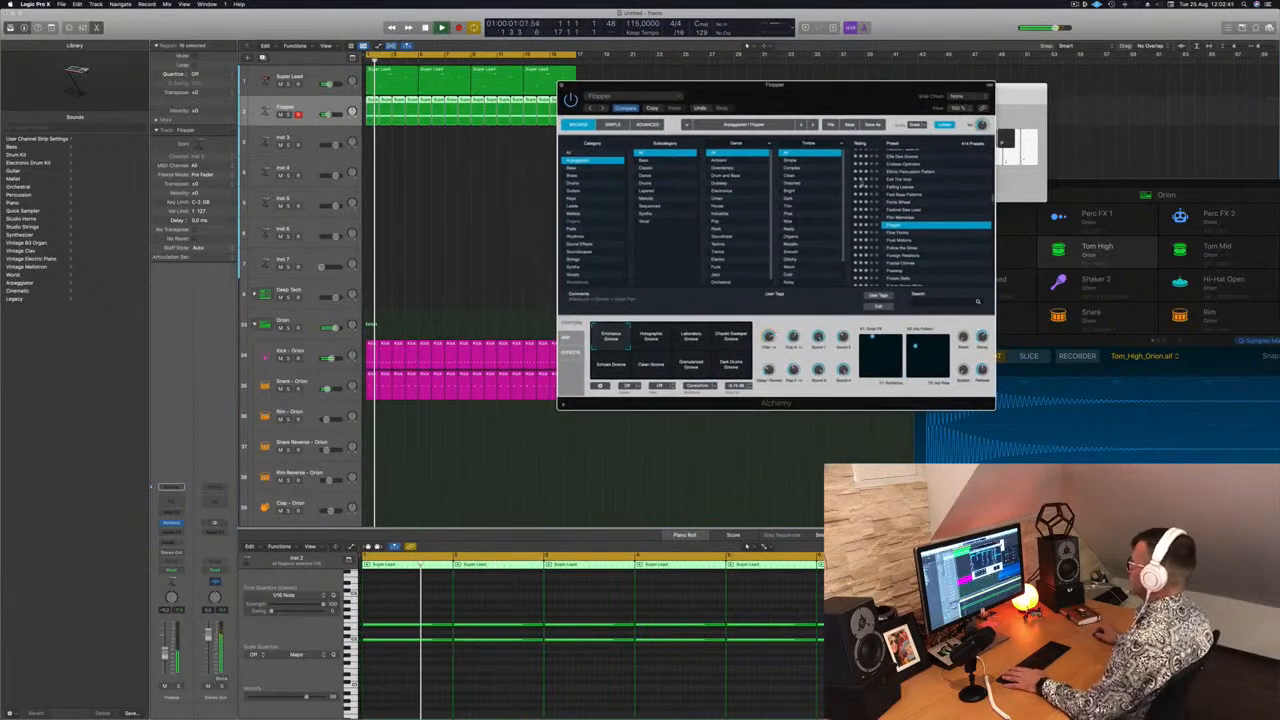
{"action": "left_click", "coordinate": [894, 233]}
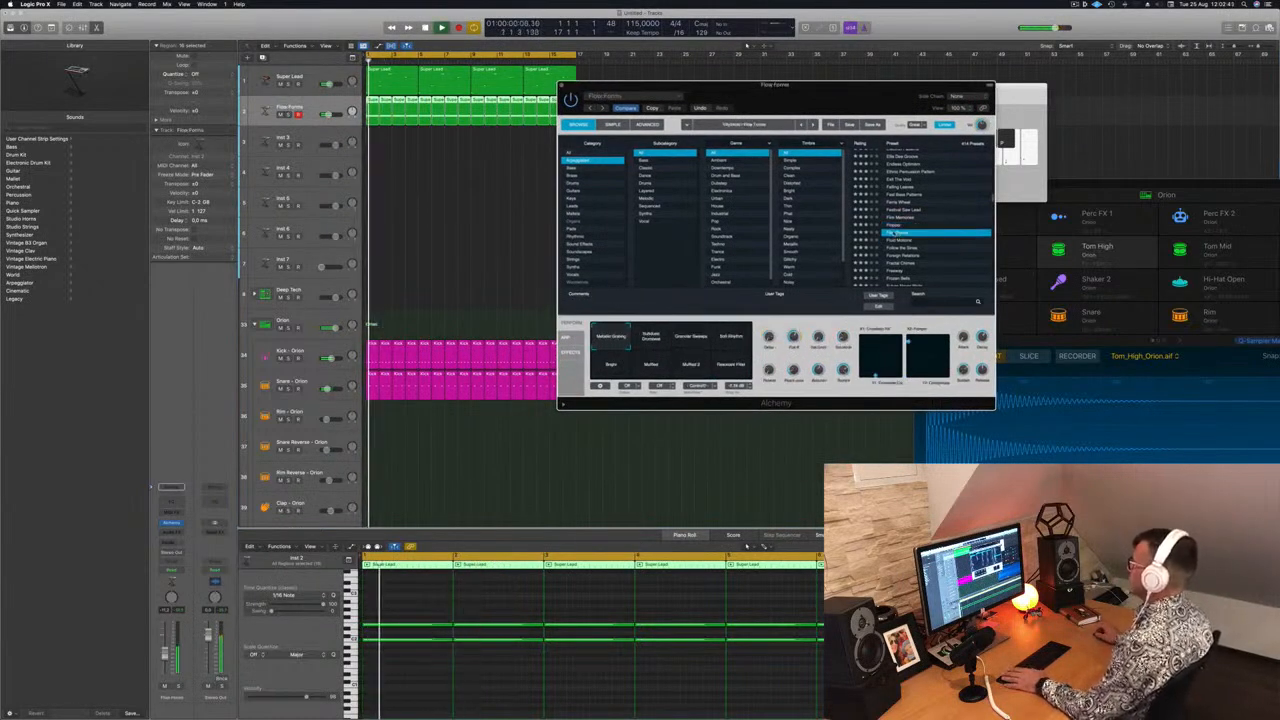
{"action": "key", "text": "Down"}
{"action": "mouse_move", "coordinate": [820, 107]}
{"action": "left_mouse_down"}
{"action": "mouse_move", "coordinate": [794, 105]}
{"action": "mouse_move", "coordinate": [813, 100]}
{"action": "left_mouse_up"}
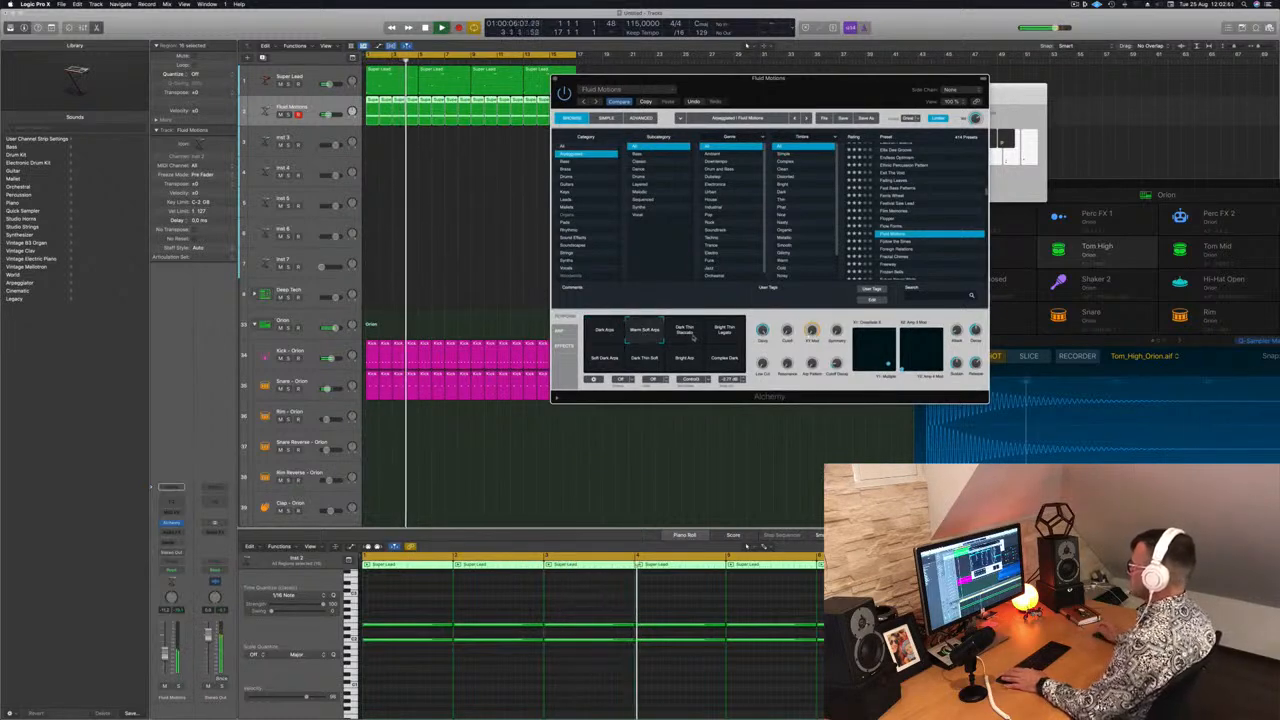
Try the Fluid Motions performance variations during playback, ending on Bright Arp
{"action": "left_click", "coordinate": [693, 339]}
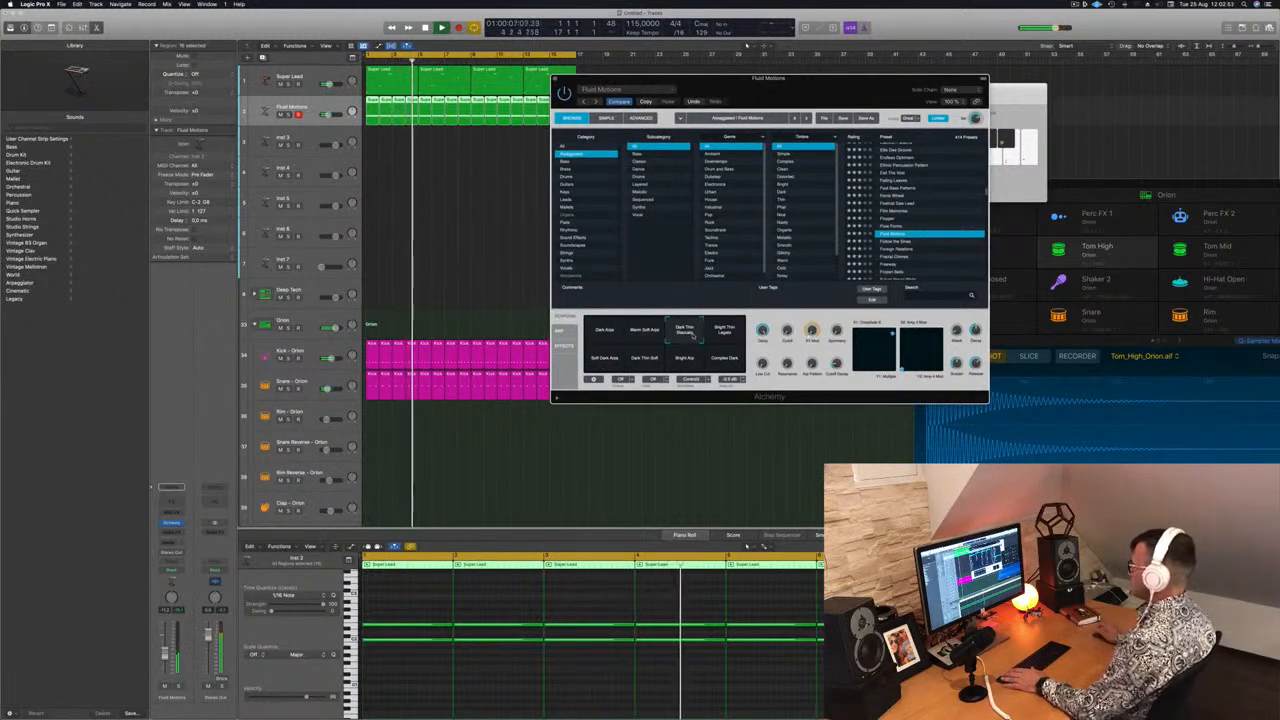
{"action": "left_click", "coordinate": [726, 336]}
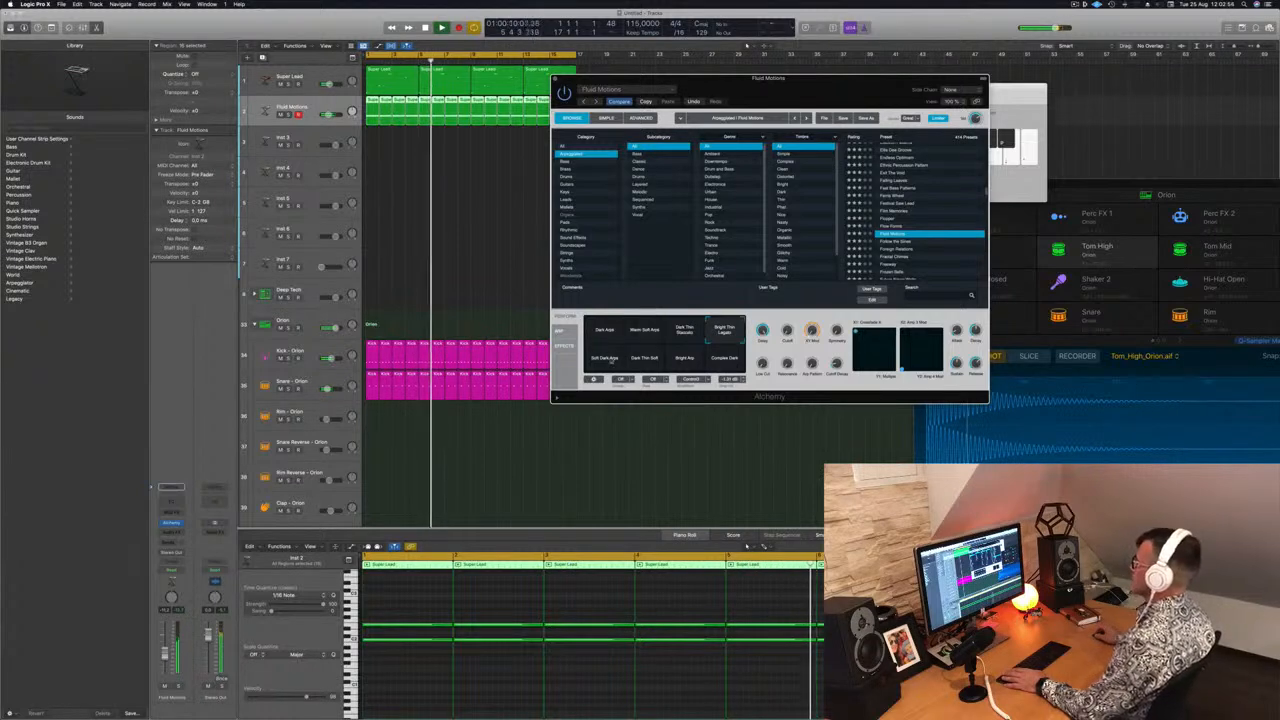
{"action": "left_click", "coordinate": [598, 364]}
{"action": "left_click", "coordinate": [649, 365]}
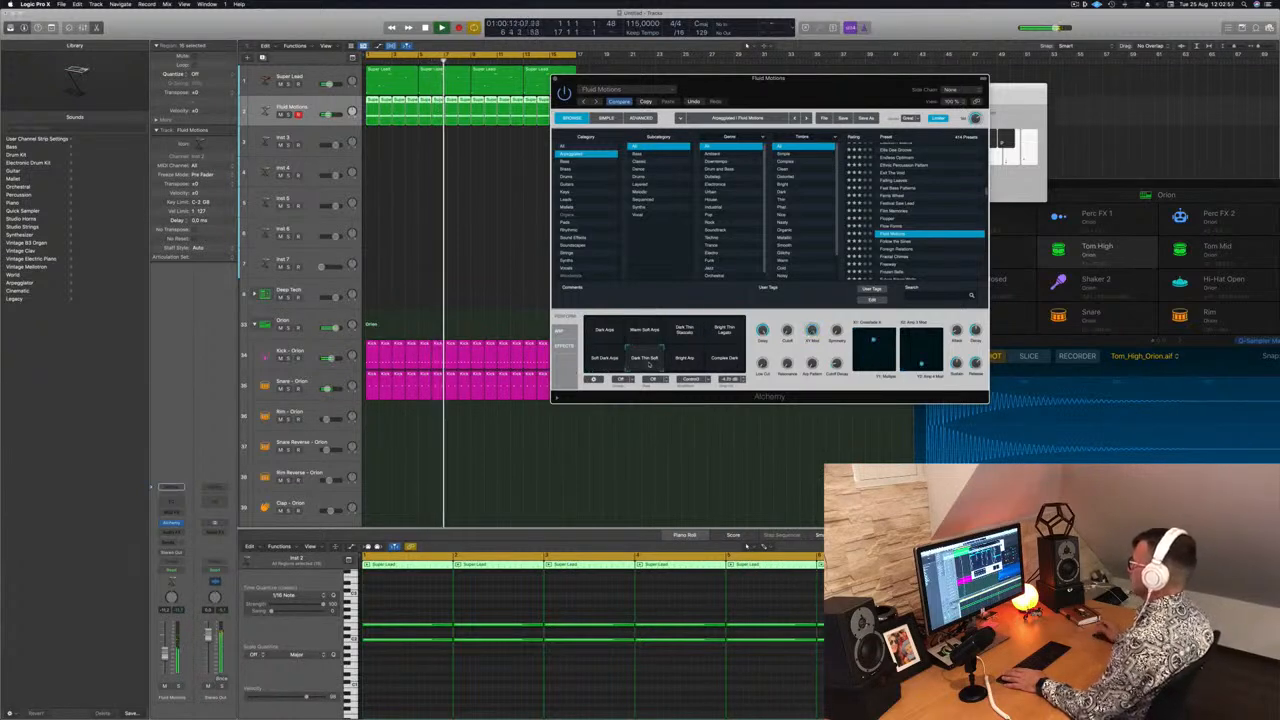
{"action": "left_click", "coordinate": [686, 364]}
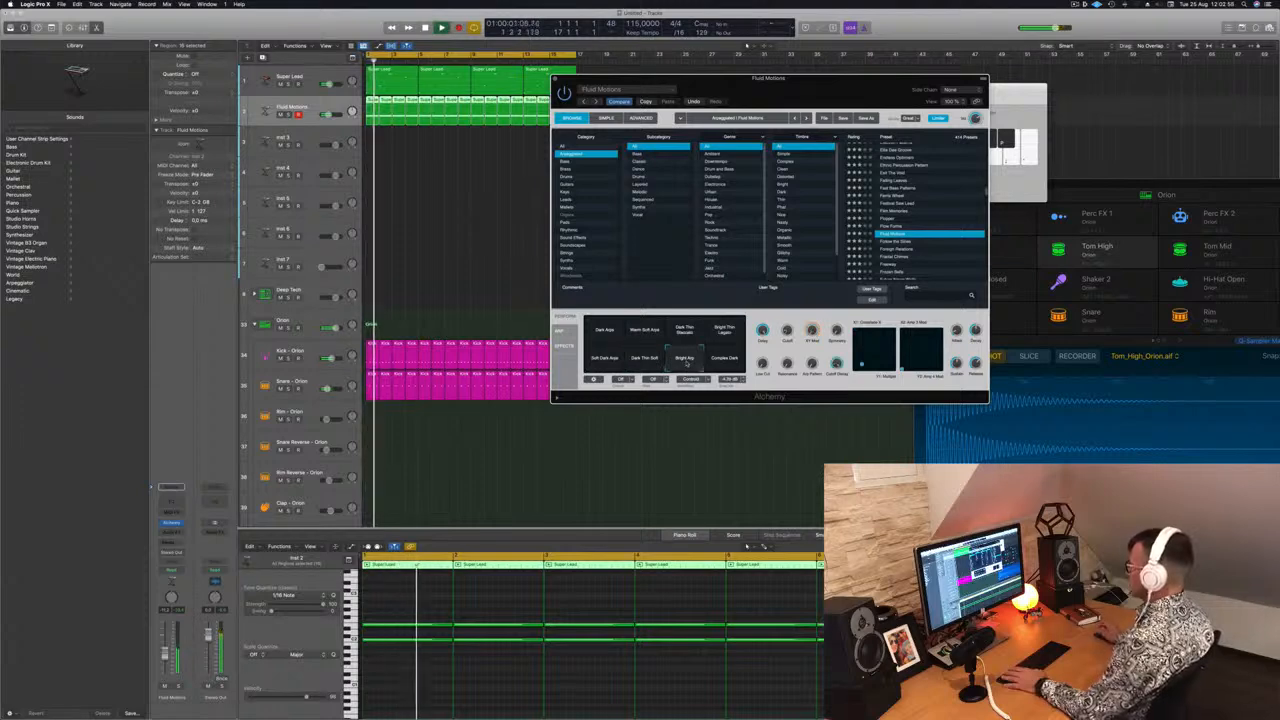
Select the Complex Dark performance variation, adjust its knob, and close the Alchemy window
{"action": "left_click", "coordinate": [728, 362]}
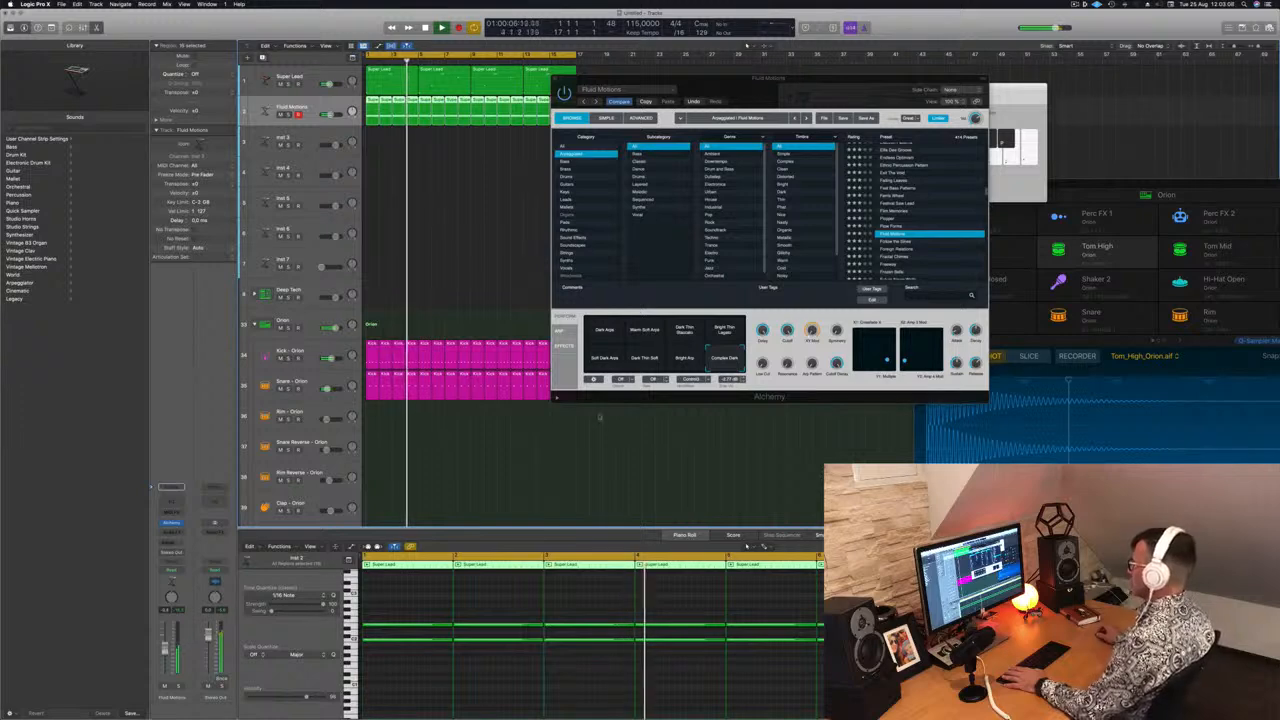
{"action": "left_click_drag", "start_coordinate": [812, 364], "coordinate": [813, 338]}
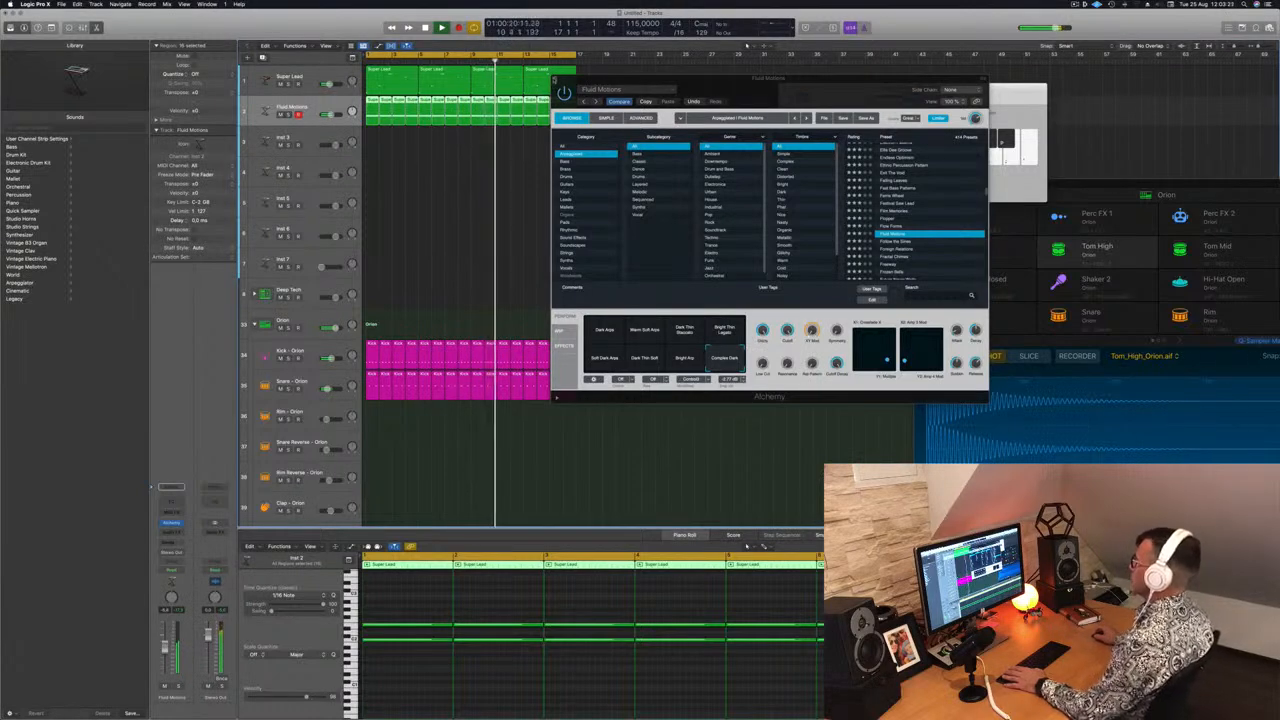
{"action": "key", "text": "super+w"}
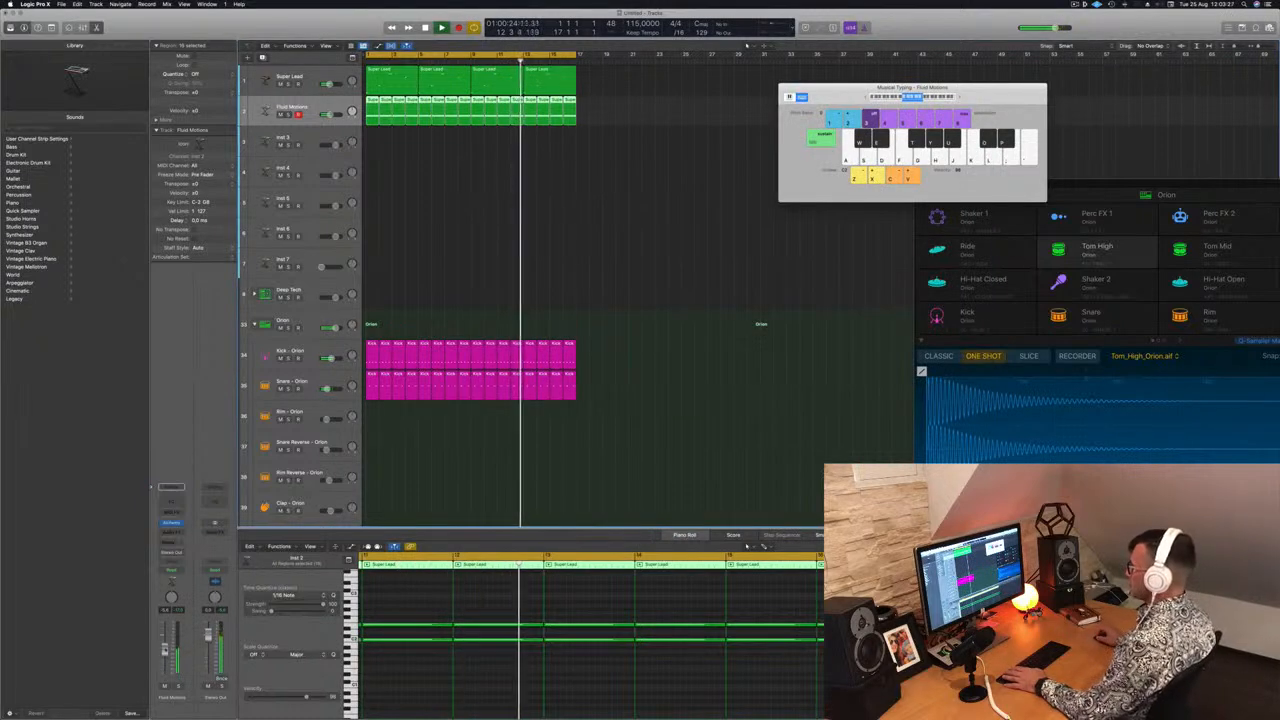
Scroll through the Orion drum tracks and briefly solo and unsolo the Hi-Hat Open track to audition it
{"action": "scroll", "coordinate": [495, 233], "scroll_direction": "down", "scroll_amount": 3}
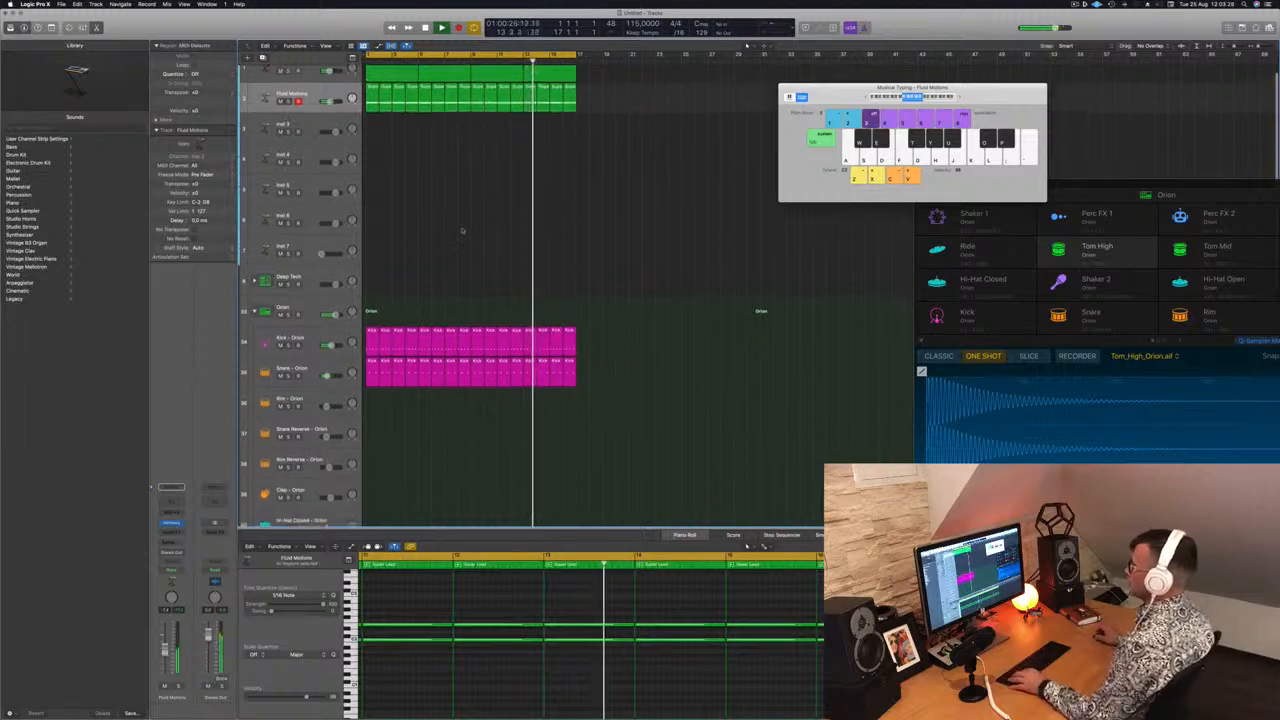
{"action": "scroll", "coordinate": [495, 233], "scroll_direction": "down", "scroll_amount": 10}
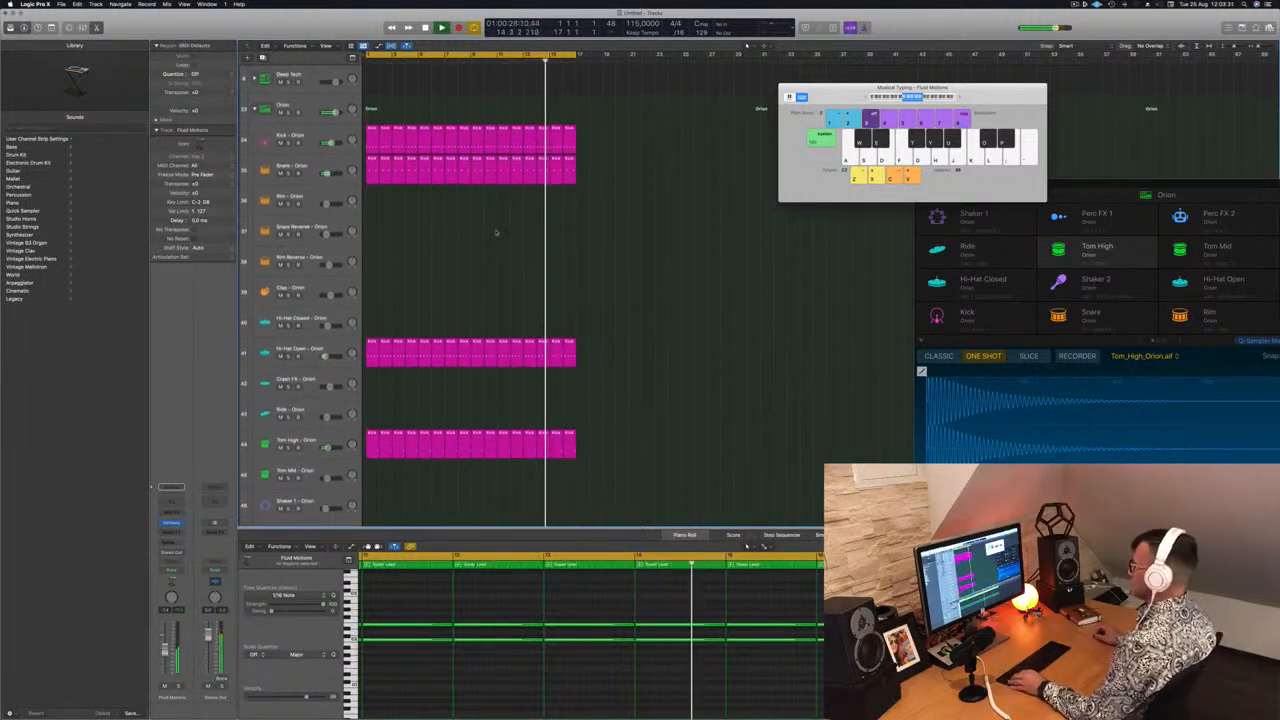
{"action": "left_click", "coordinate": [372, 285]}
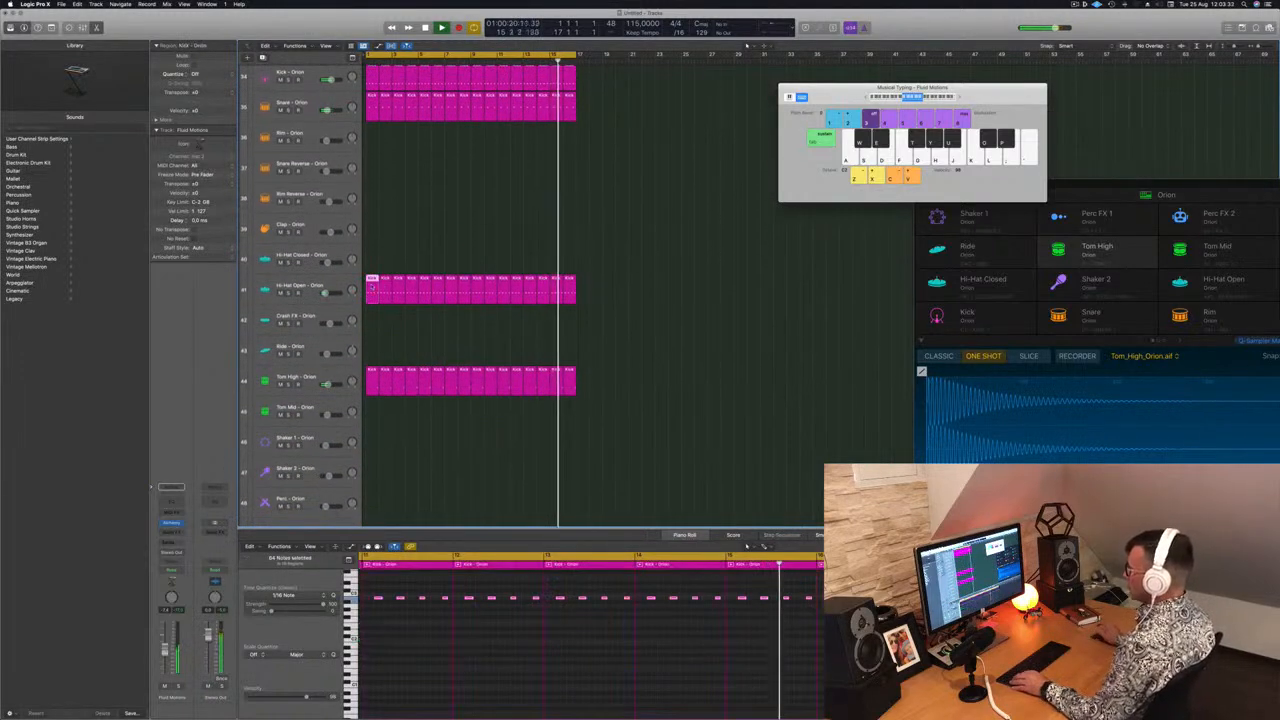
{"action": "scroll", "coordinate": [387, 327], "scroll_direction": "down", "scroll_amount": 5}
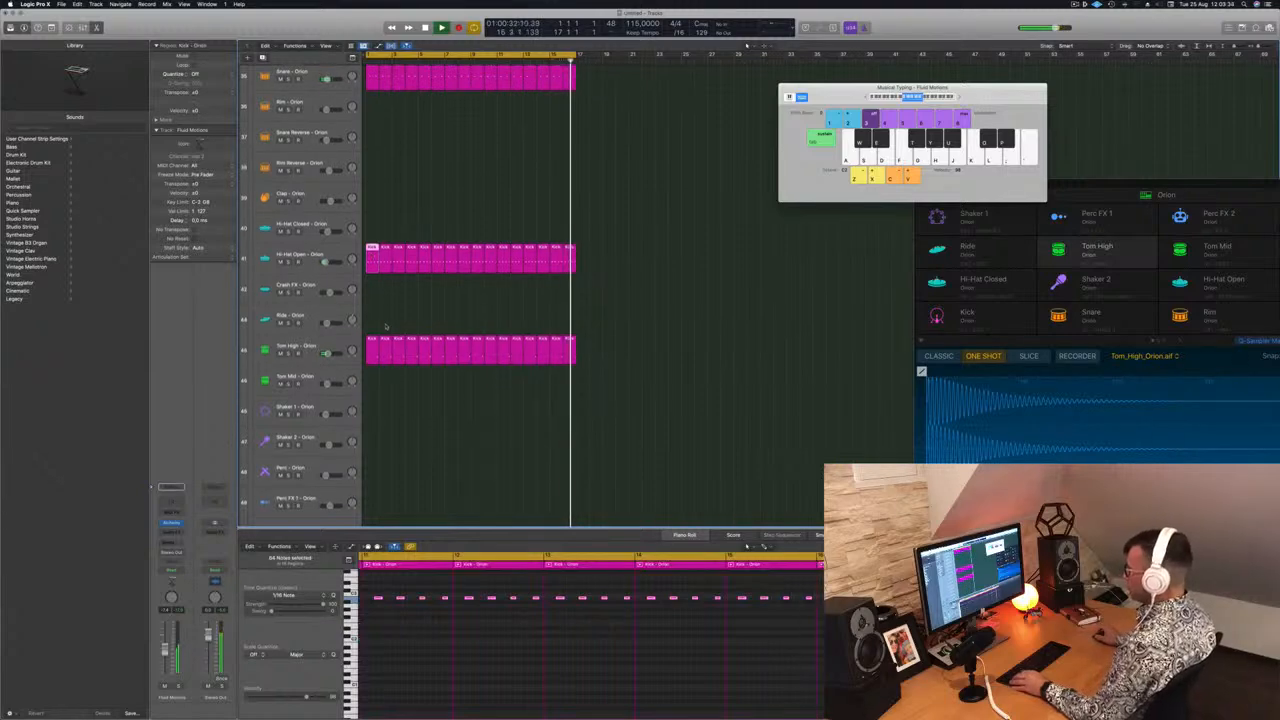
{"action": "scroll", "coordinate": [470, 290], "scroll_direction": "up", "scroll_amount": 10}
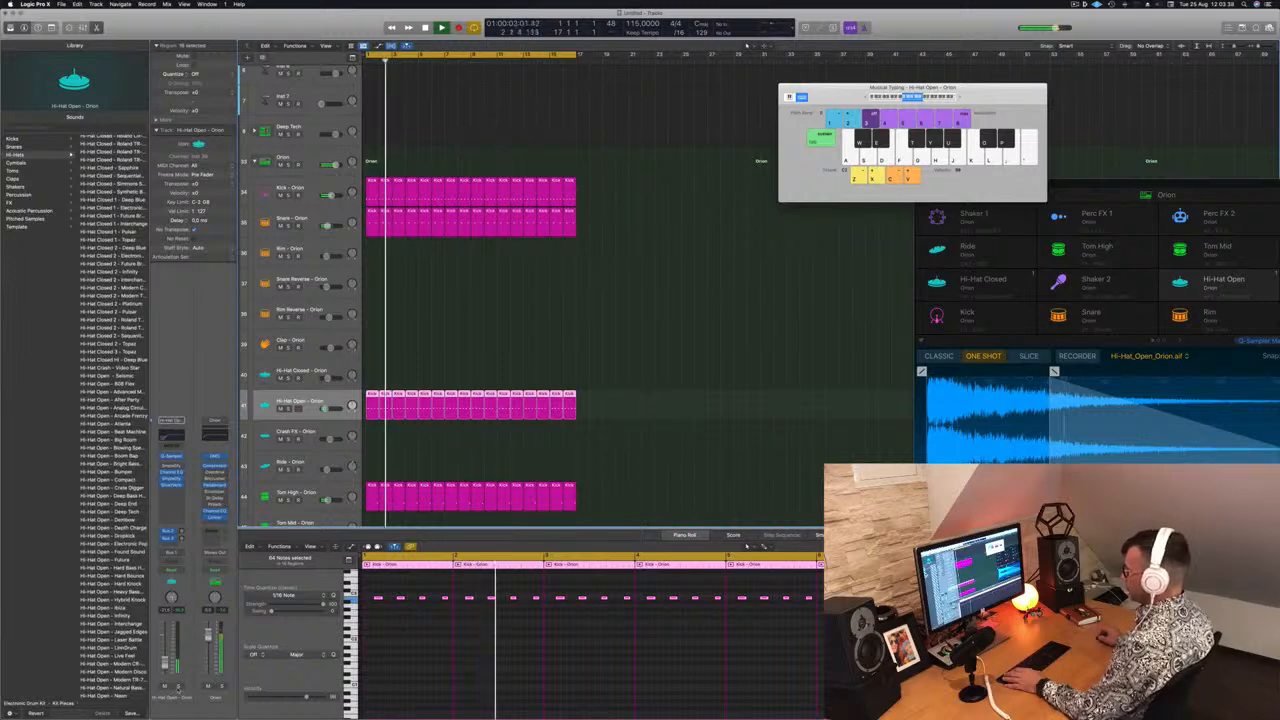
{"action": "key", "text": "s"}
{"action": "key", "text": "s"}
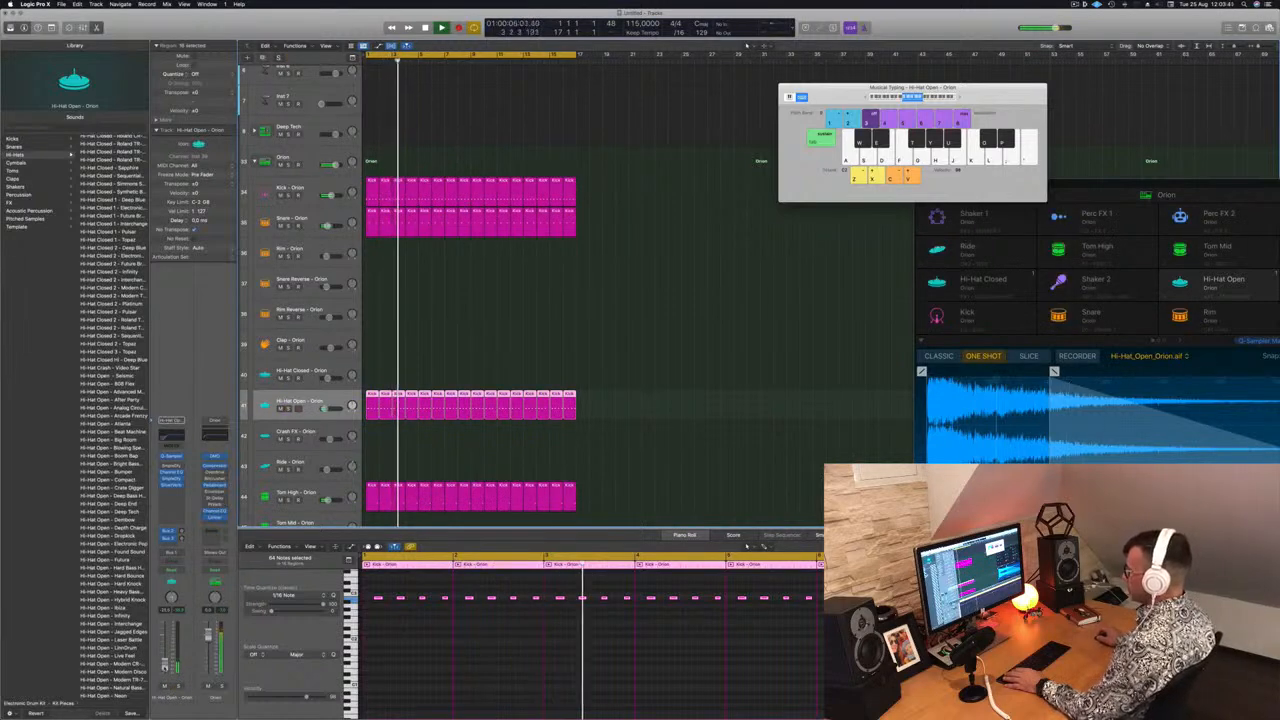
{"action": "scroll", "coordinate": [600, 222], "scroll_direction": "up", "scroll_amount": 8}
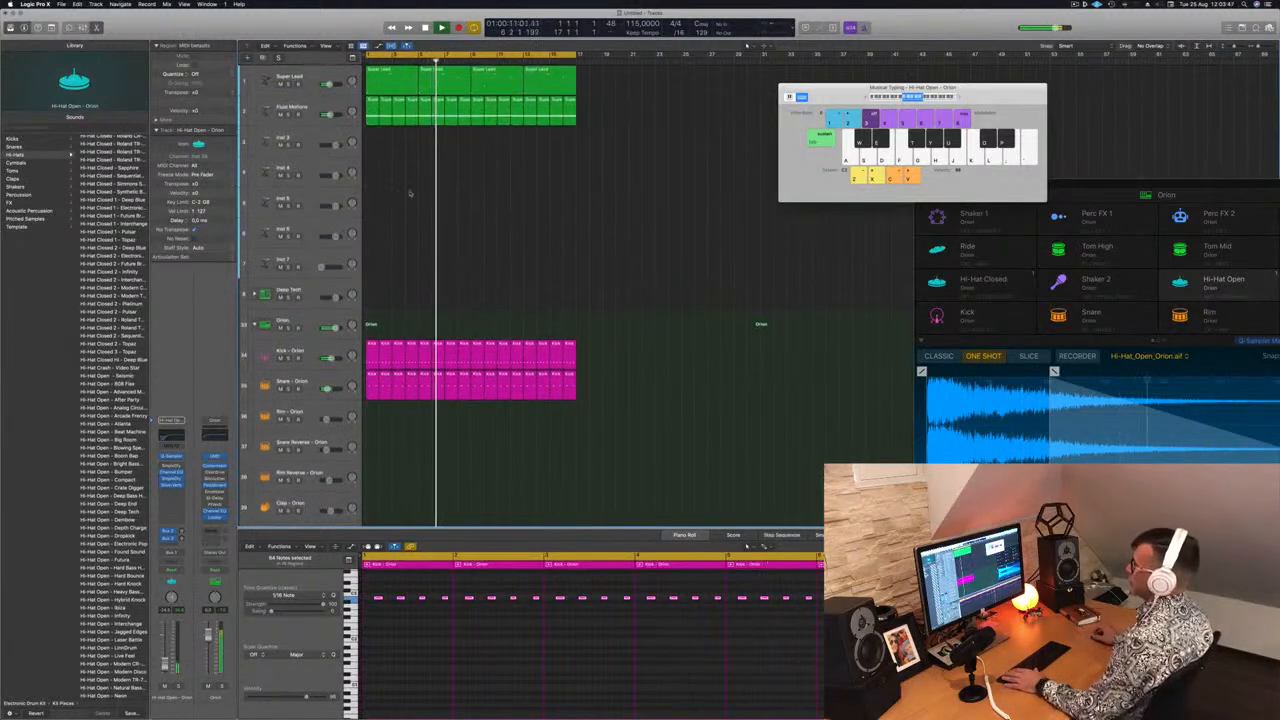
Add a send from the Fluid Motions track to Bus 8 feeding Aux 8
{"action": "left_click_drag", "start_coordinate": [329, 115], "coordinate": [330, 116]}
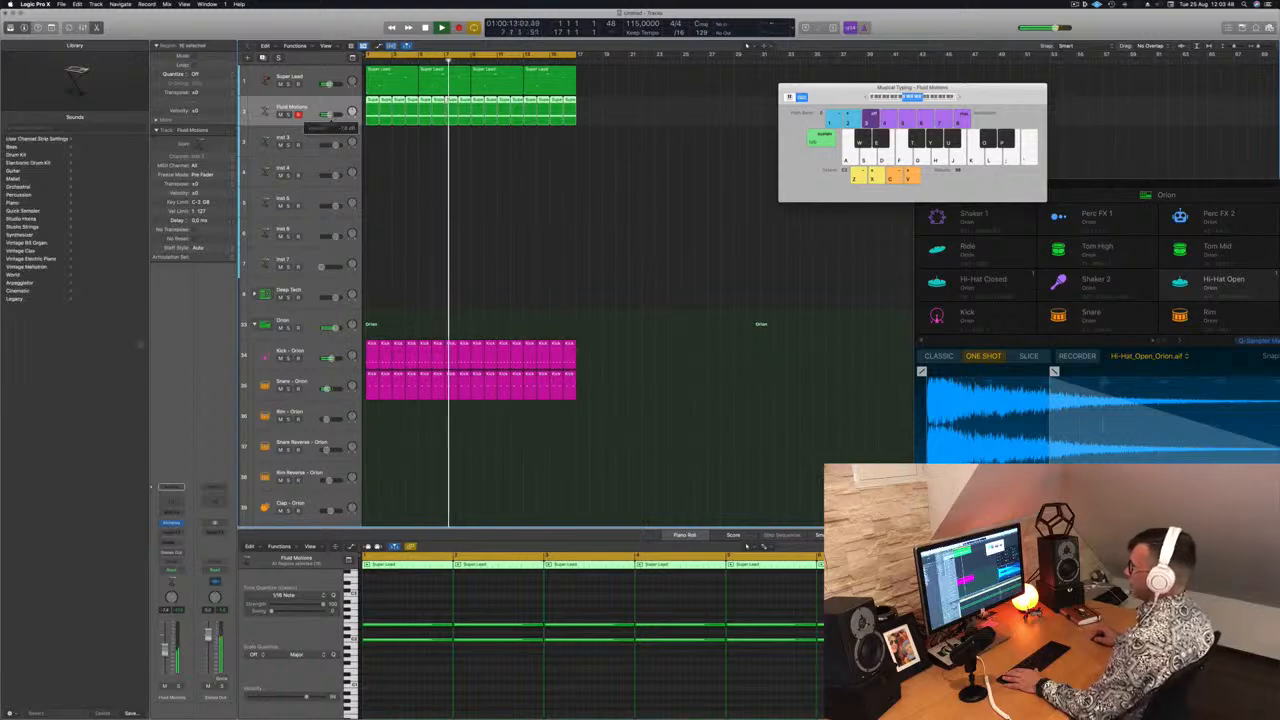
{"action": "left_click", "coordinate": [171, 522]}
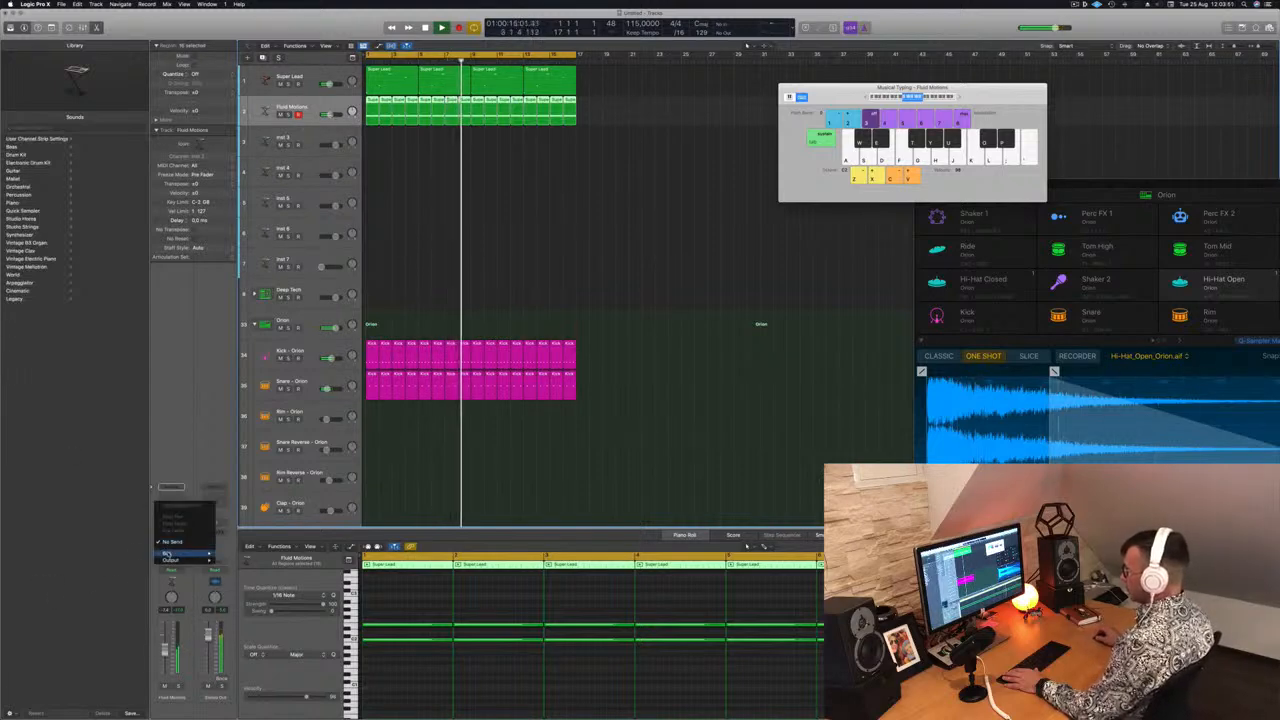
{"action": "left_click", "coordinate": [173, 543]}
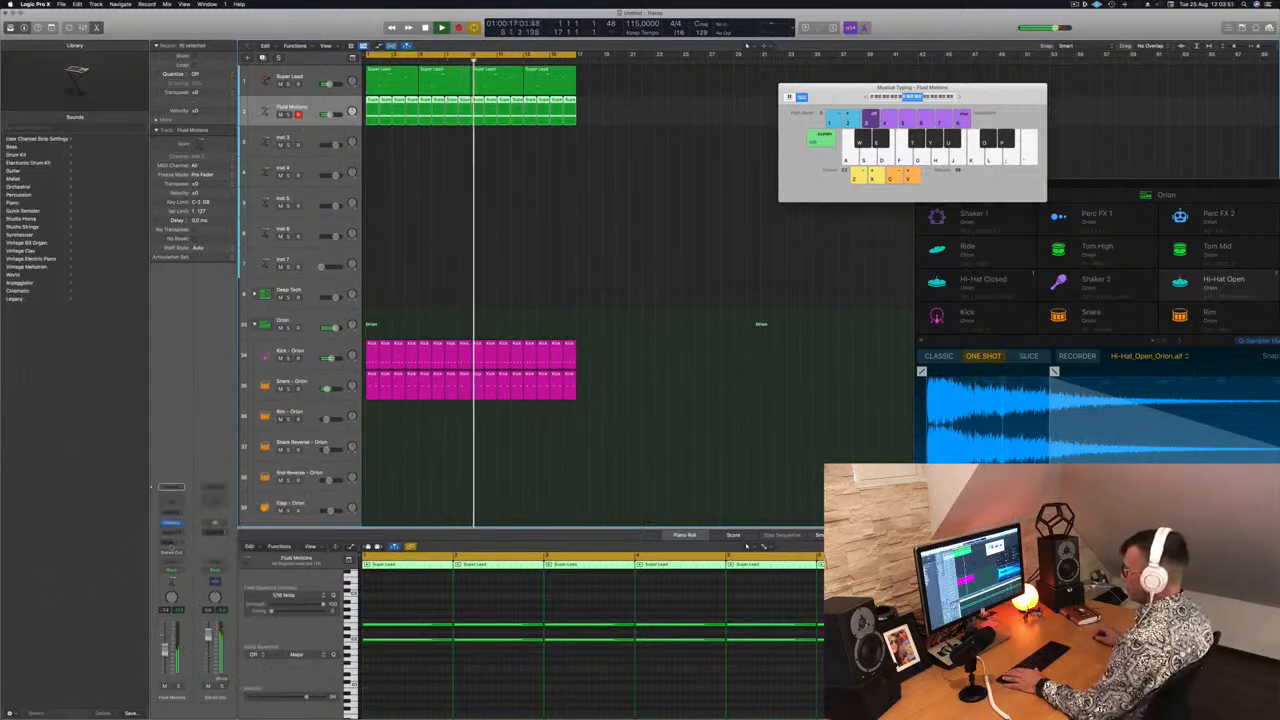
{"action": "left_click", "coordinate": [171, 522]}
{"action": "mouse_move", "coordinate": [170, 553]}
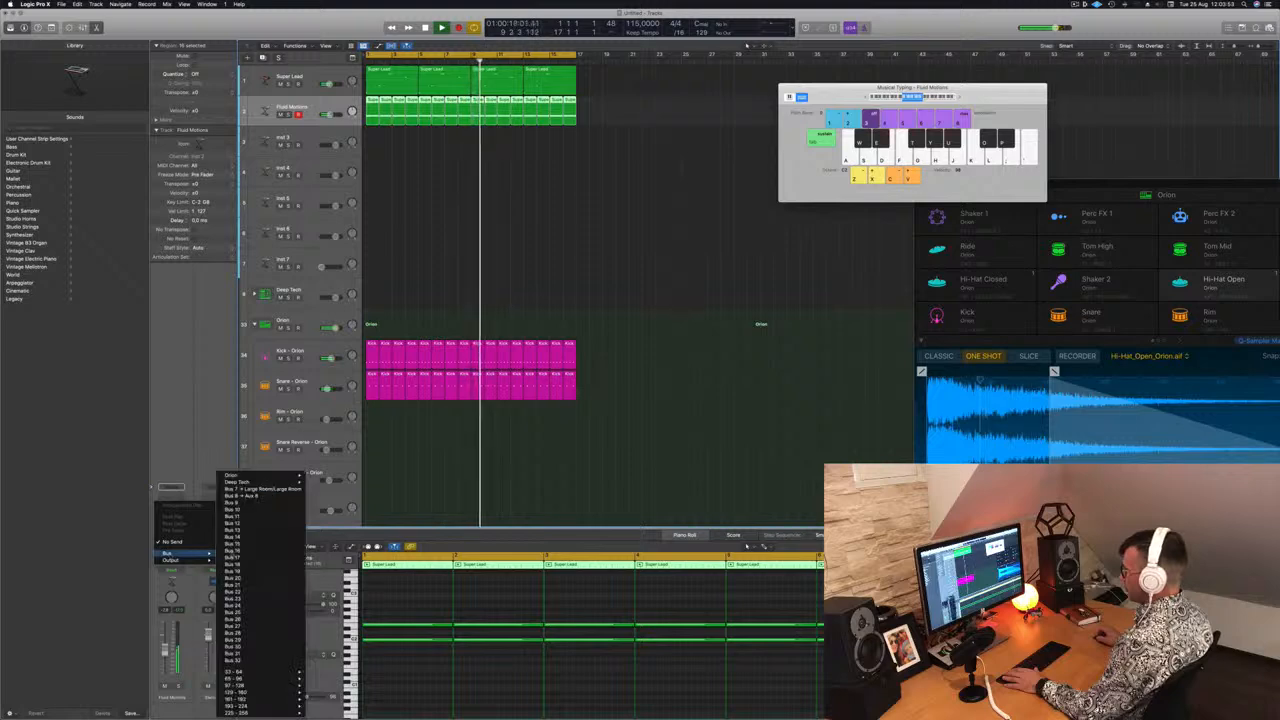
{"action": "left_click", "coordinate": [250, 496]}
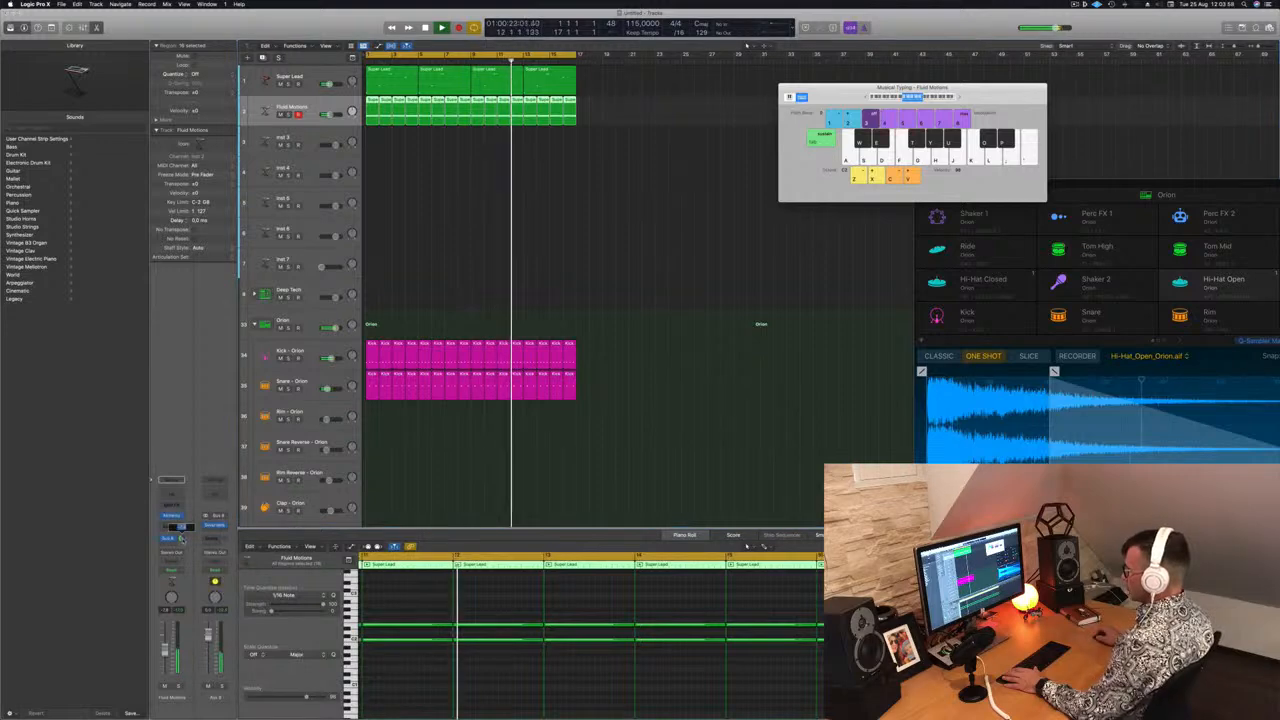
Open the Channel EQ on Aux 8, enable its low cut at about 258 Hz, and close it
{"action": "left_click", "coordinate": [214, 480]}
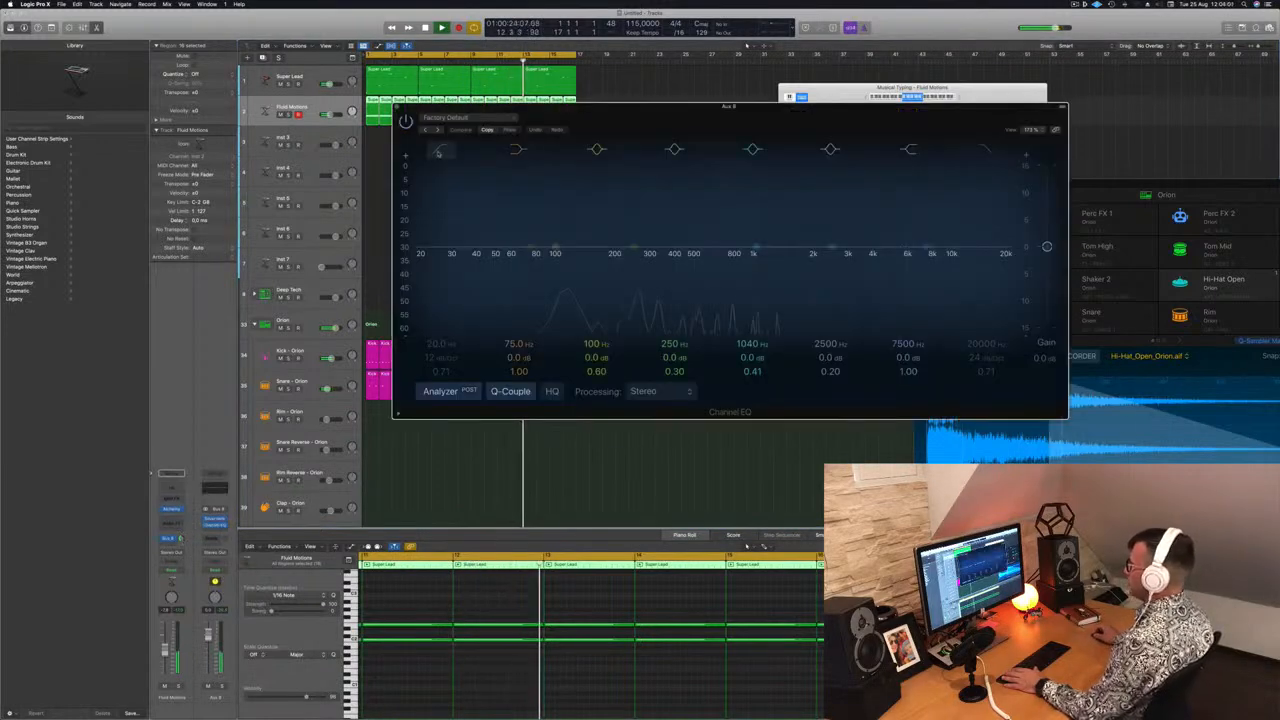
{"action": "left_click", "coordinate": [438, 152]}
{"action": "left_click_drag", "start_coordinate": [445, 226], "coordinate": [644, 226]}
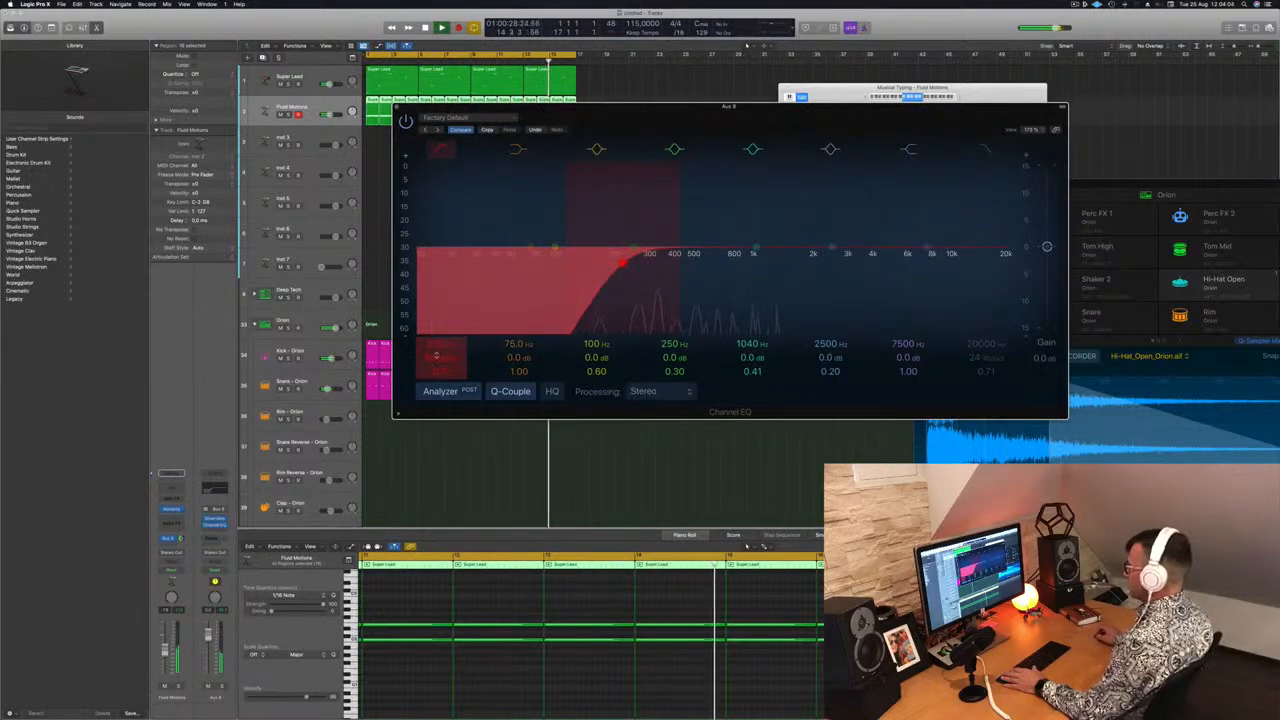
{"action": "left_click_drag", "start_coordinate": [622, 262], "coordinate": [636, 258]}
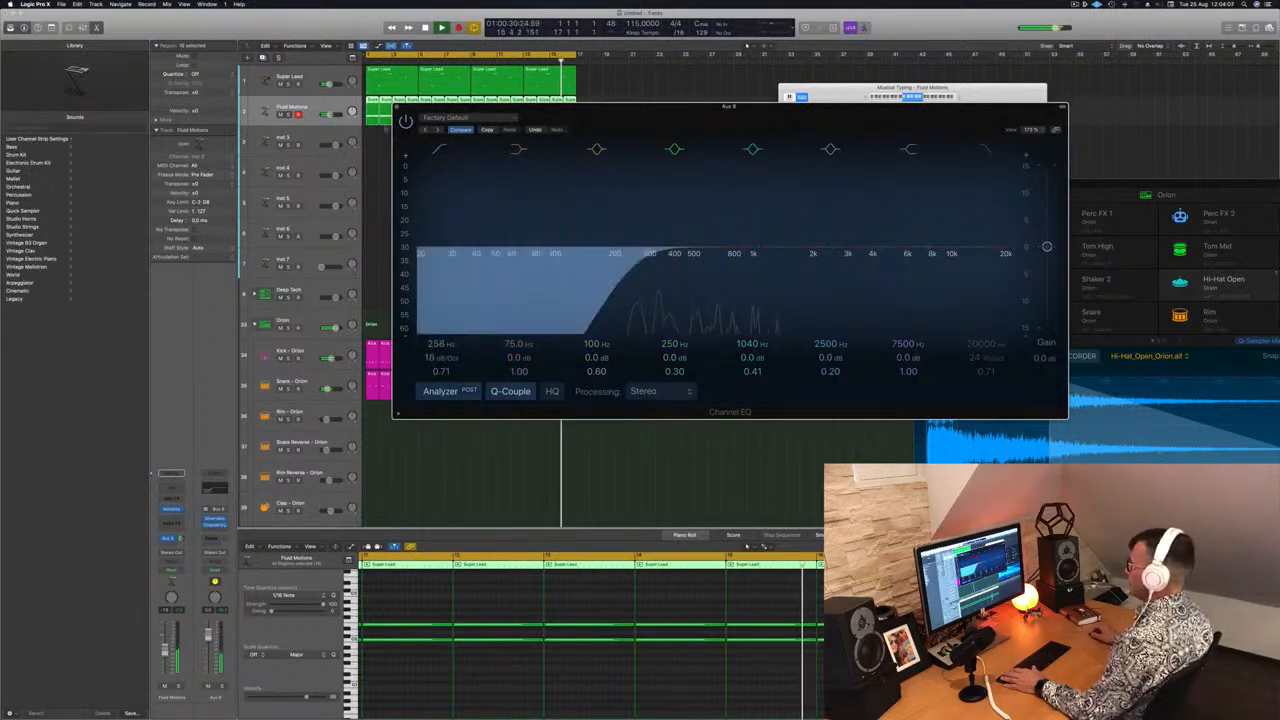
{"action": "key", "text": "super+w"}
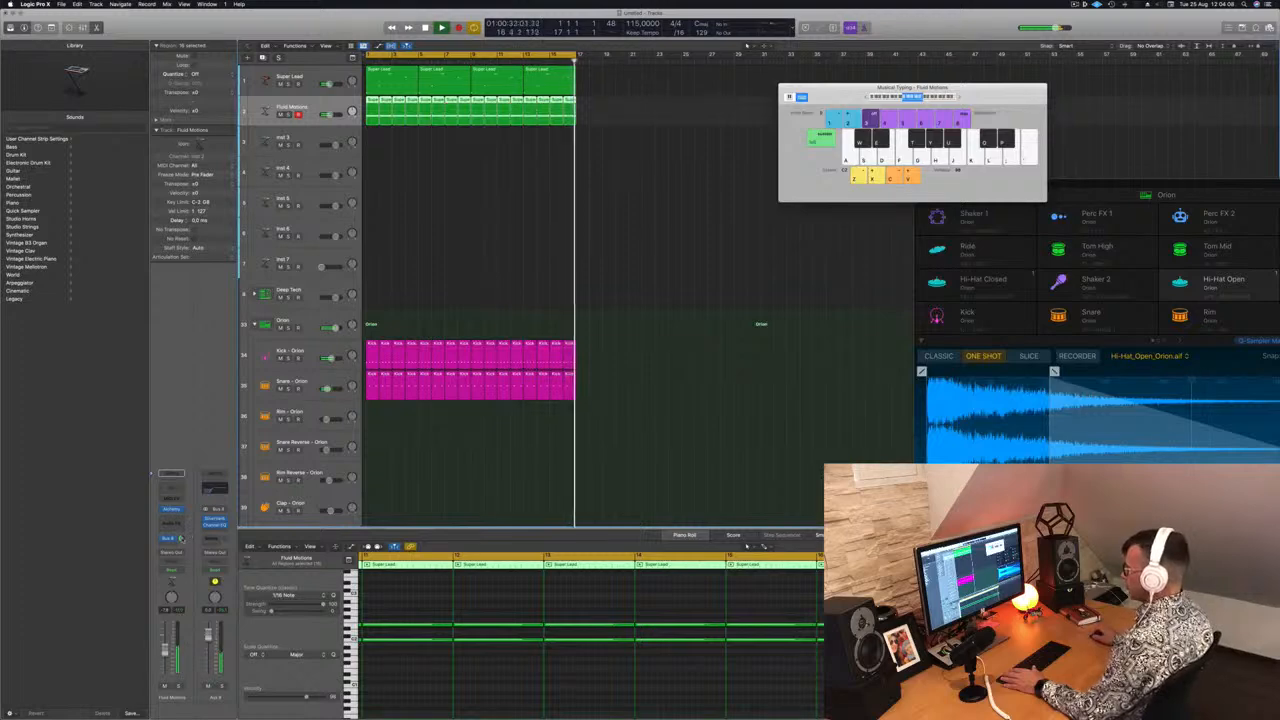
Select the Inst 3 track and open its Alchemy instrument window
{"action": "left_click", "coordinate": [314, 140]}
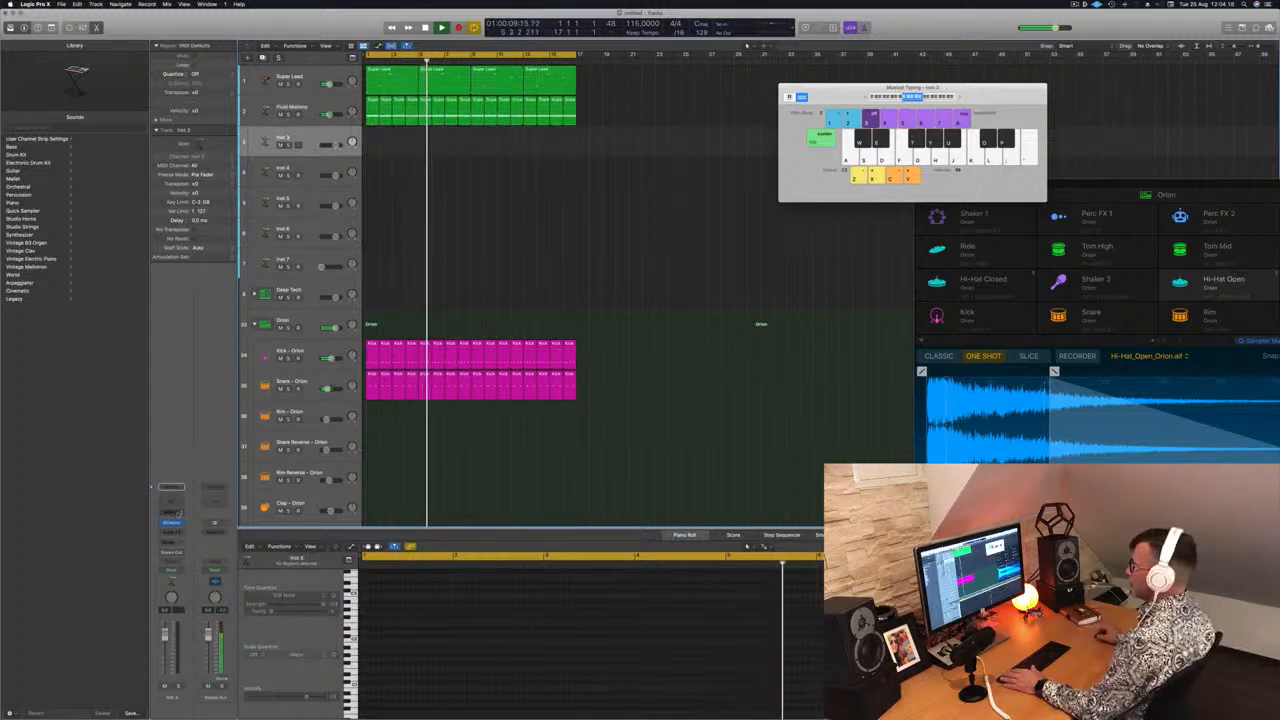
{"action": "left_click", "coordinate": [172, 523]}
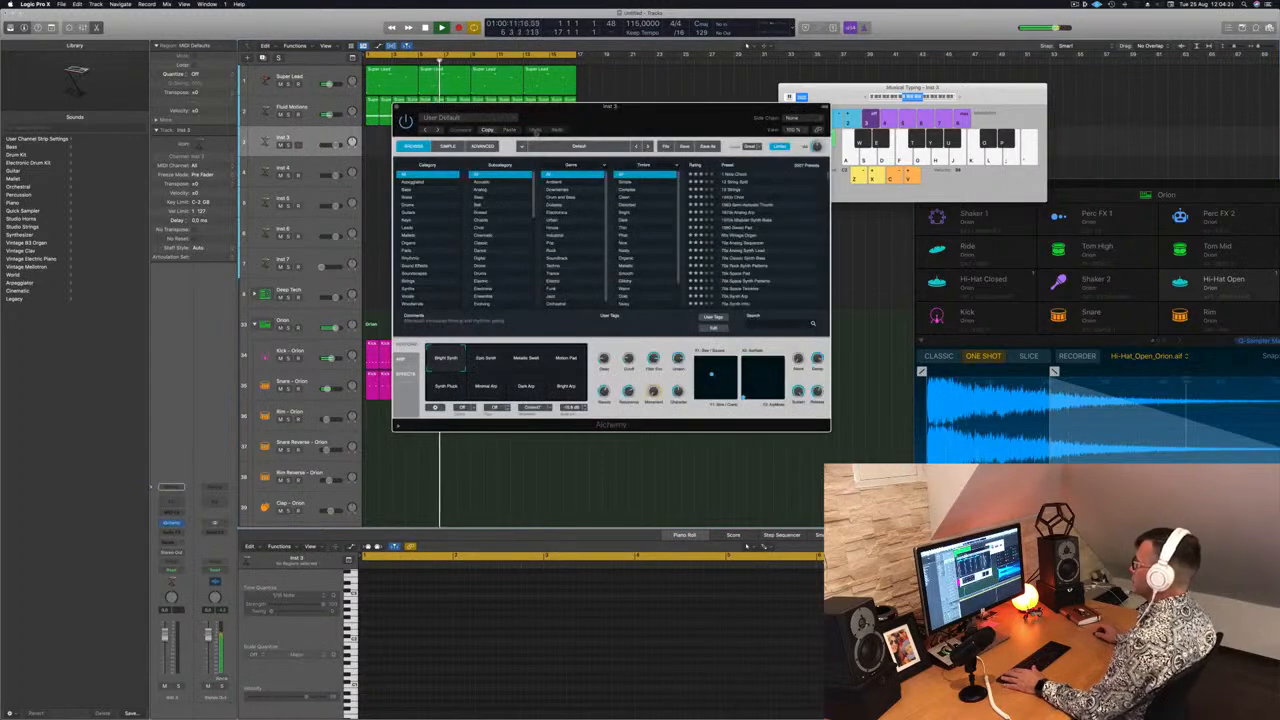
{"action": "left_click_drag", "start_coordinate": [586, 114], "coordinate": [686, 121]}
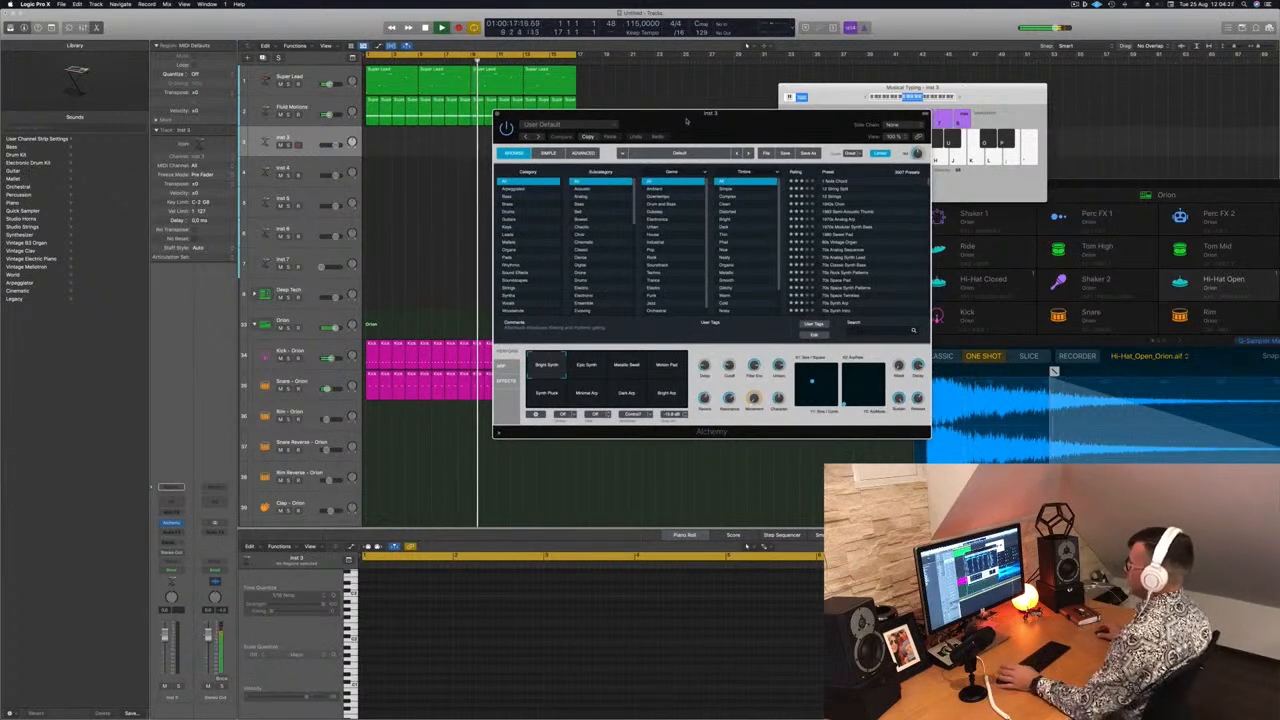
{"action": "left_click_drag", "start_coordinate": [708, 140], "coordinate": [756, 111]}
{"action": "left_click_drag", "start_coordinate": [735, 99], "coordinate": [690, 110]}
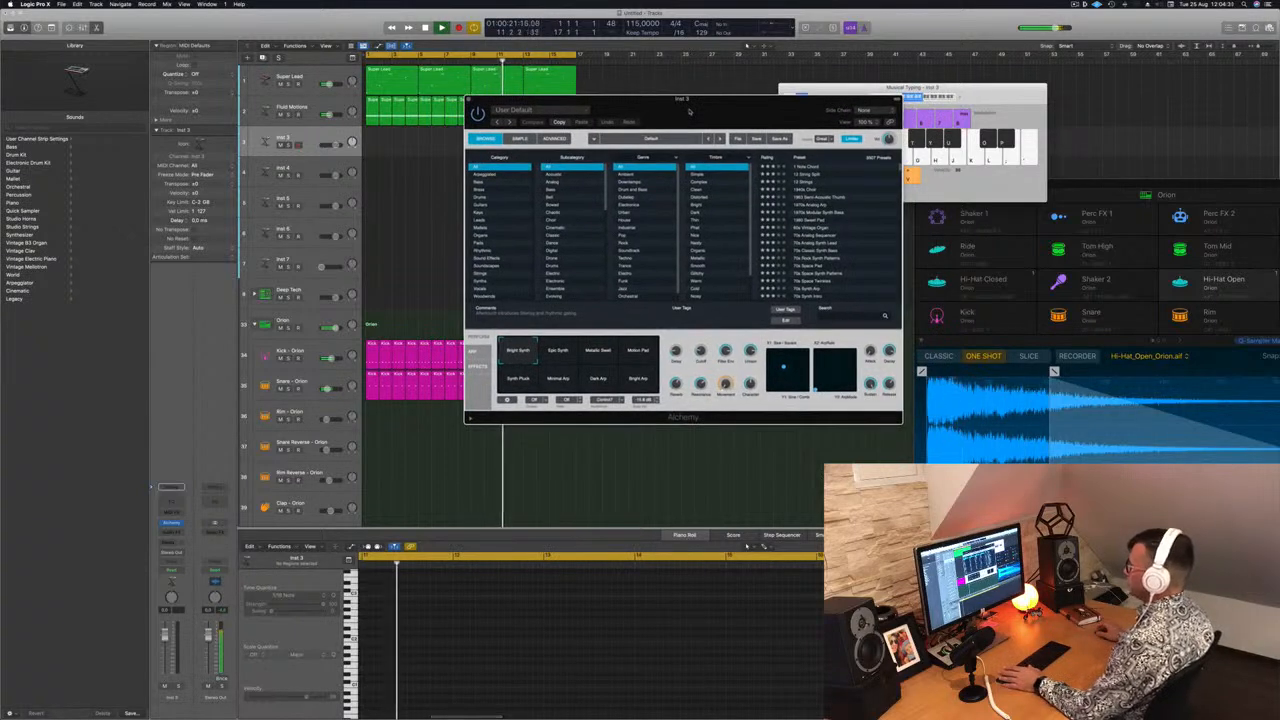
Add a send from Inst 3 to Bus 8 feeding Aux 8
{"action": "left_click", "coordinate": [171, 541]}
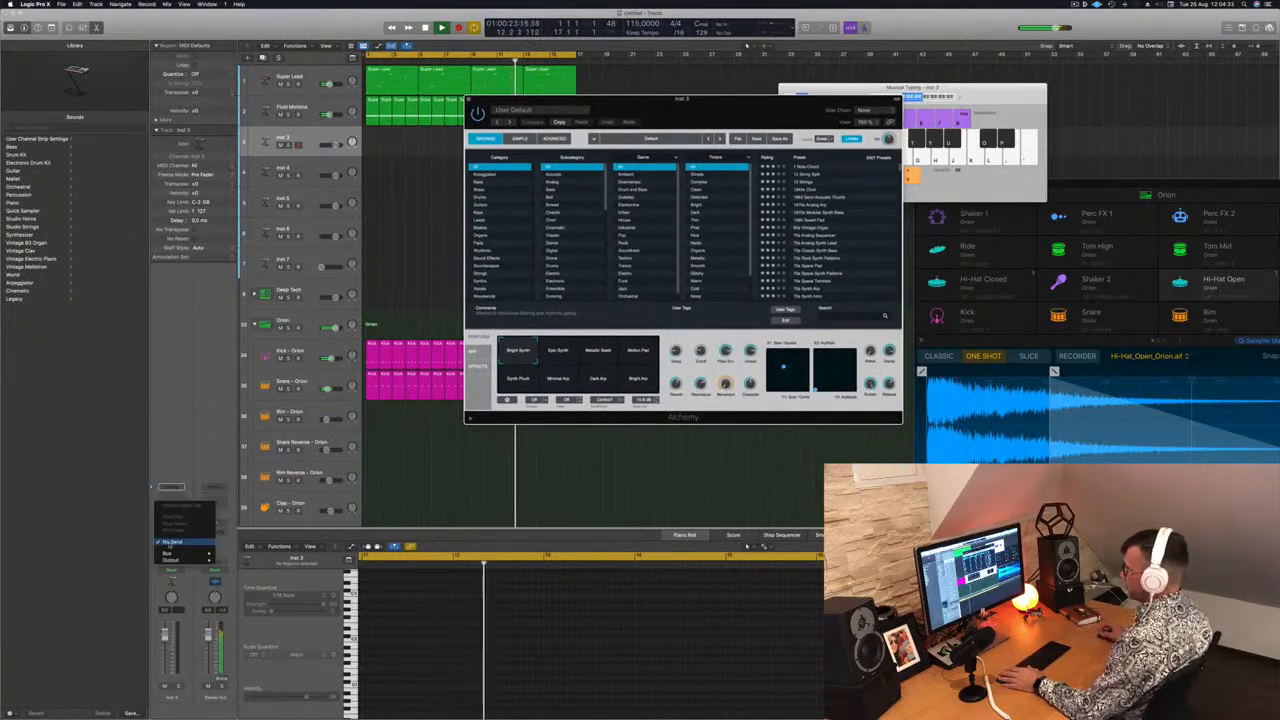
{"action": "mouse_move", "coordinate": [175, 553]}
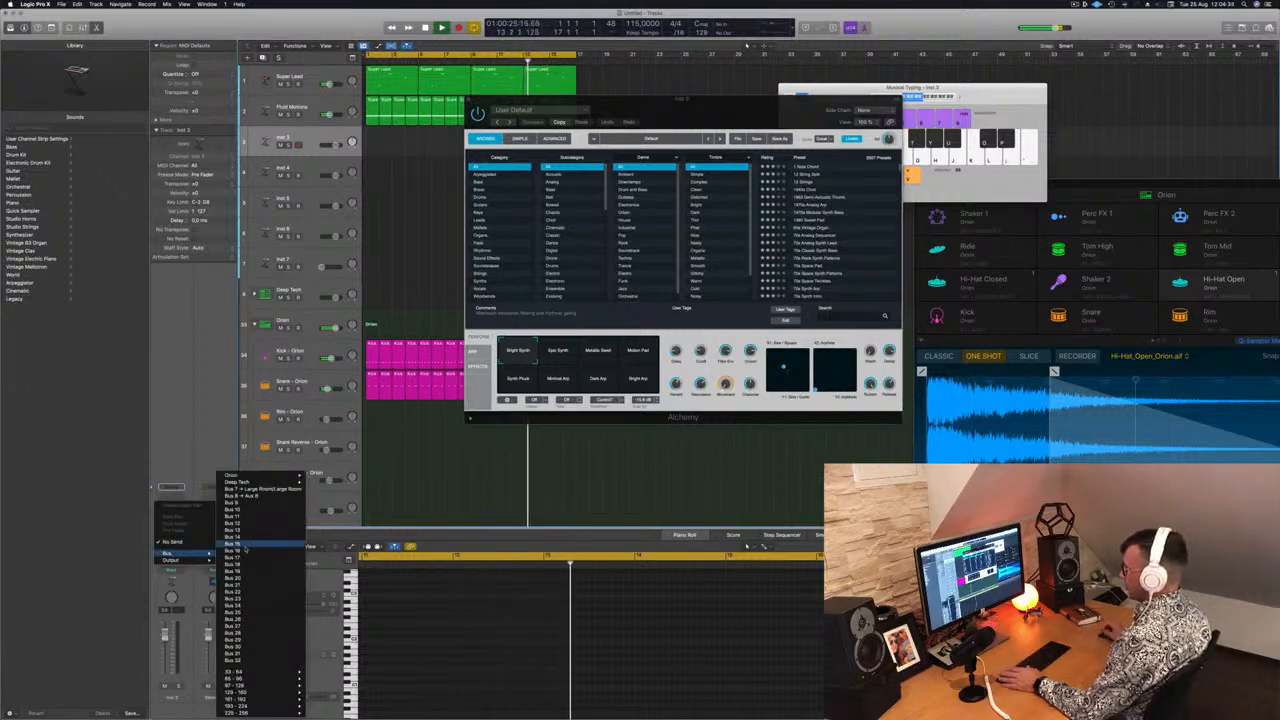
{"action": "left_click", "coordinate": [240, 495]}
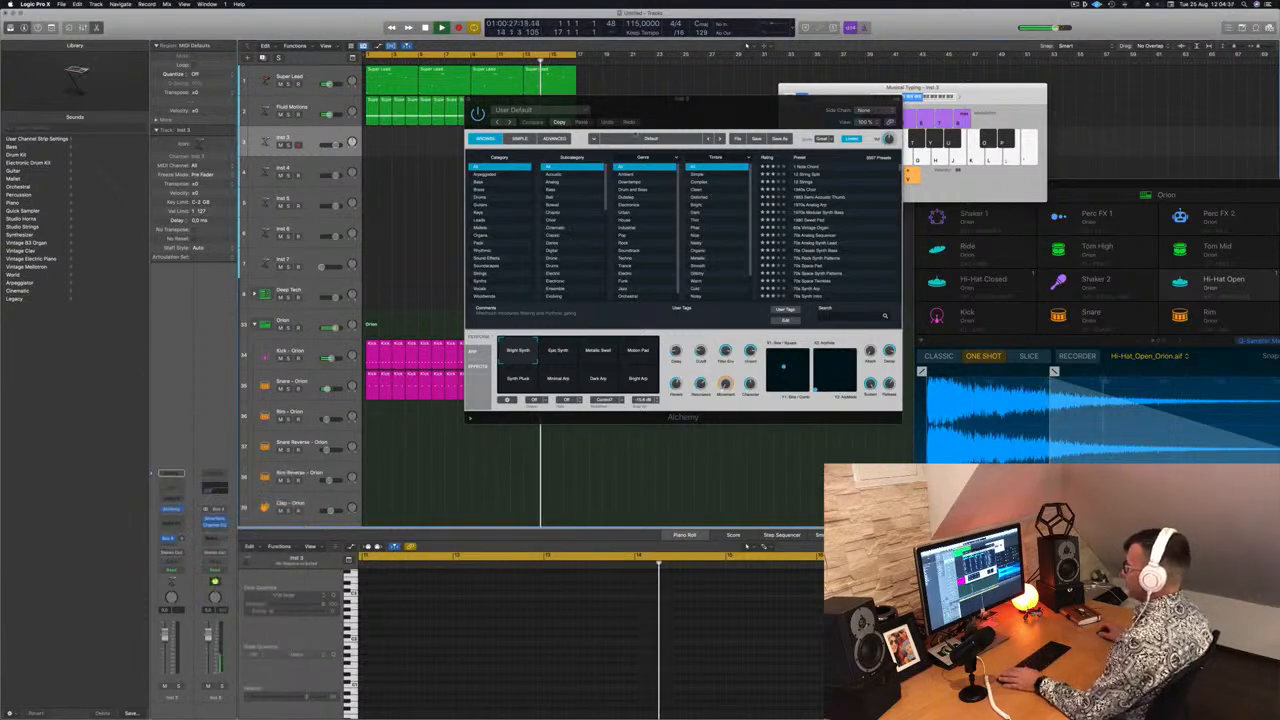
Filter the Alchemy presets to the Keys category and load the Adding preset
{"action": "left_click_drag", "start_coordinate": [731, 99], "coordinate": [698, 92]}
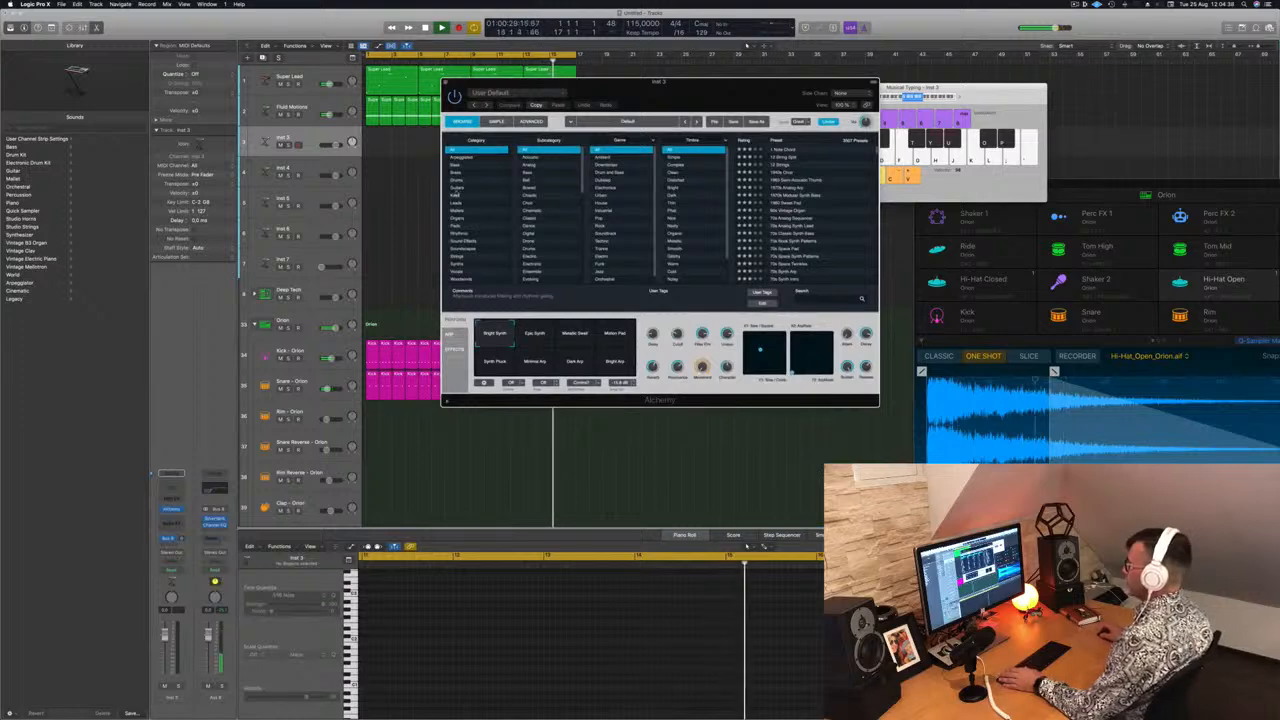
{"action": "left_click", "coordinate": [456, 195]}
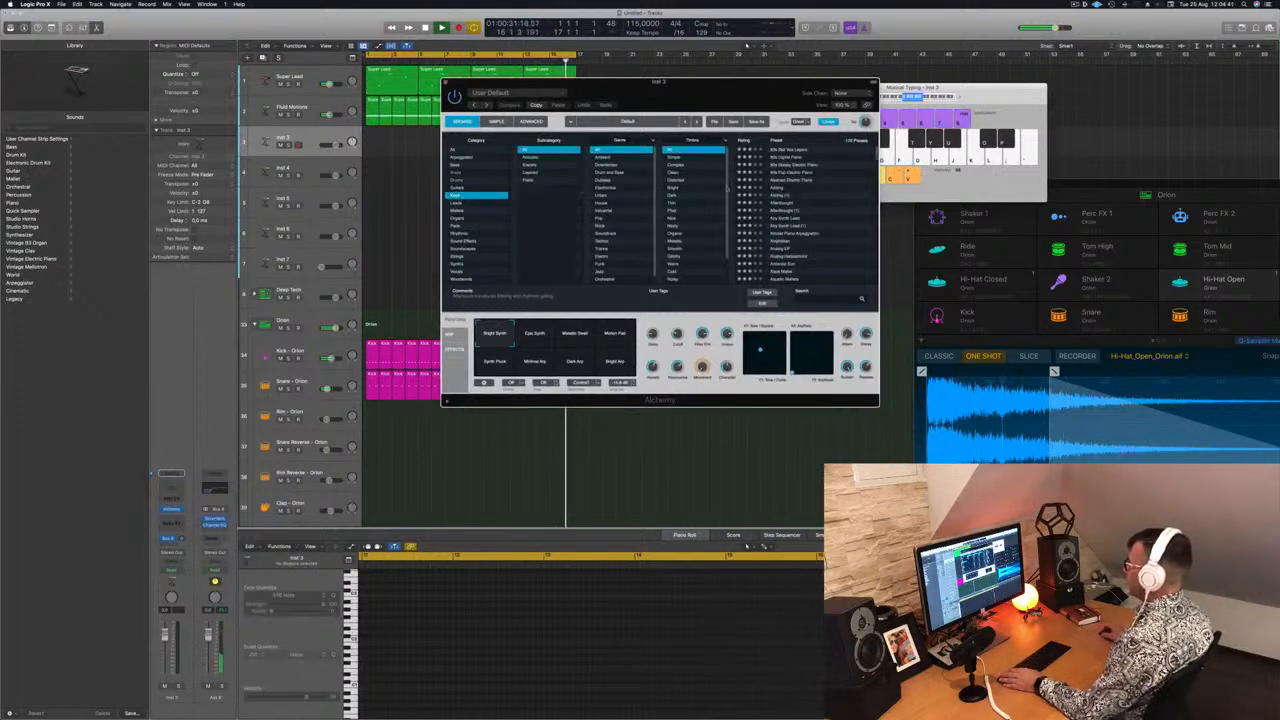
{"action": "left_click_drag", "start_coordinate": [711, 92], "coordinate": [842, 125]}
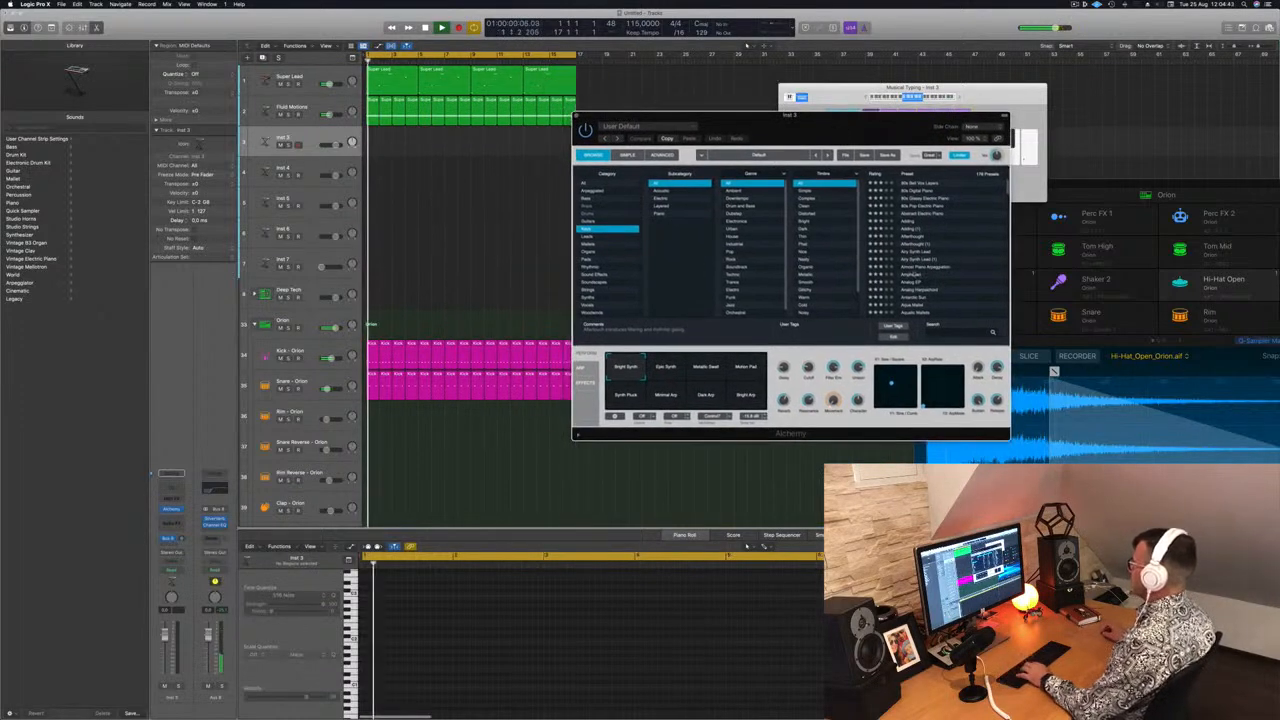
{"action": "left_click", "coordinate": [912, 222]}
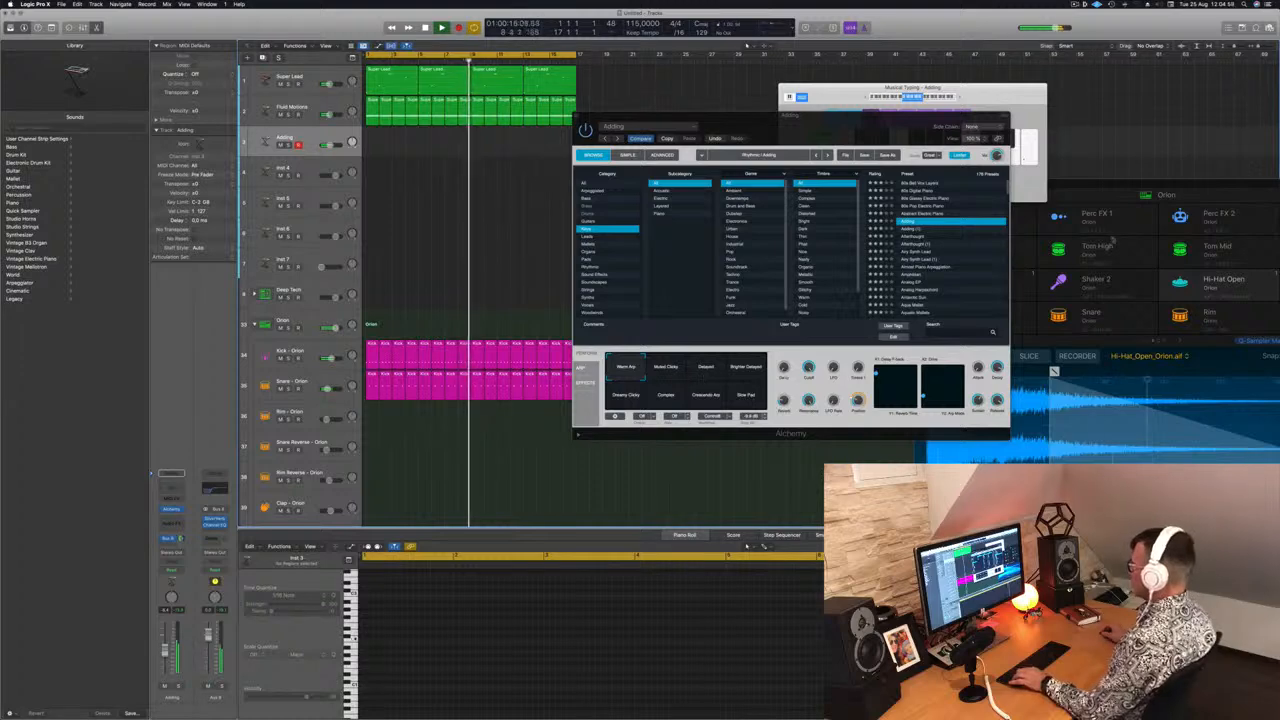
{"action": "left_click_drag", "start_coordinate": [910, 136], "coordinate": [957, 149]}
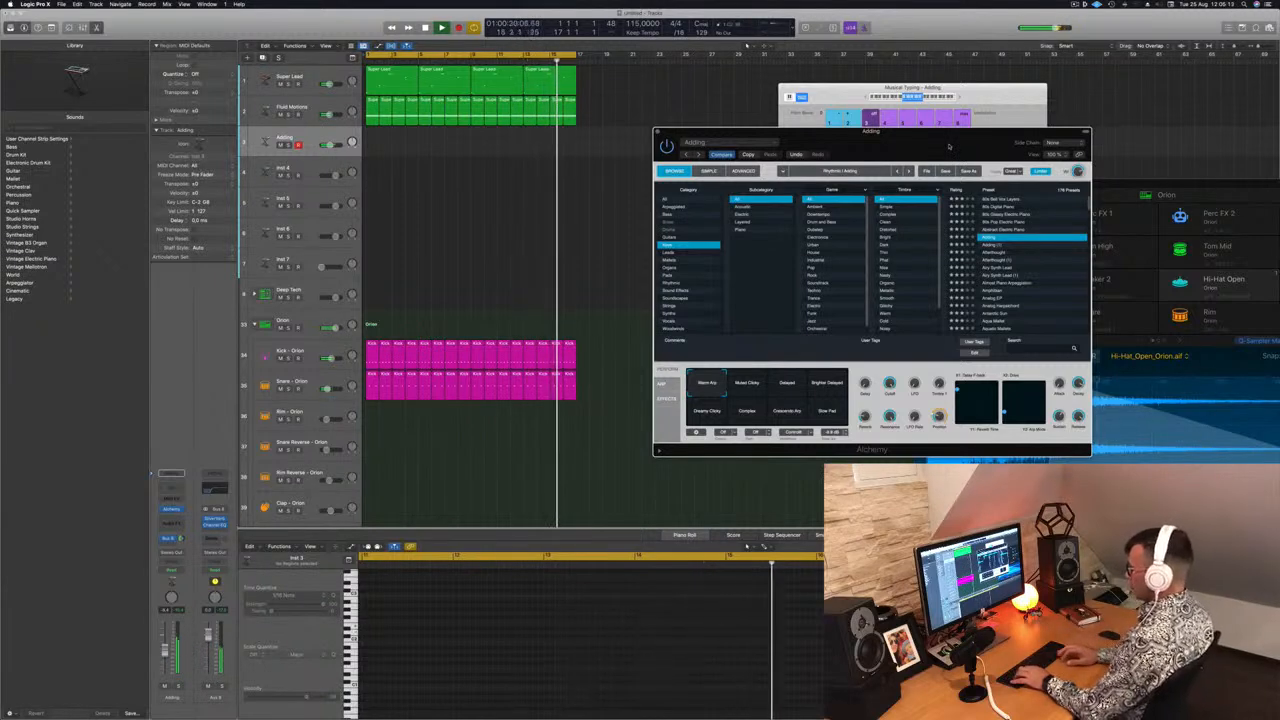
Record a part on the Adding track and open the recorded region in the Piano Roll
{"action": "key", "text": "r"}
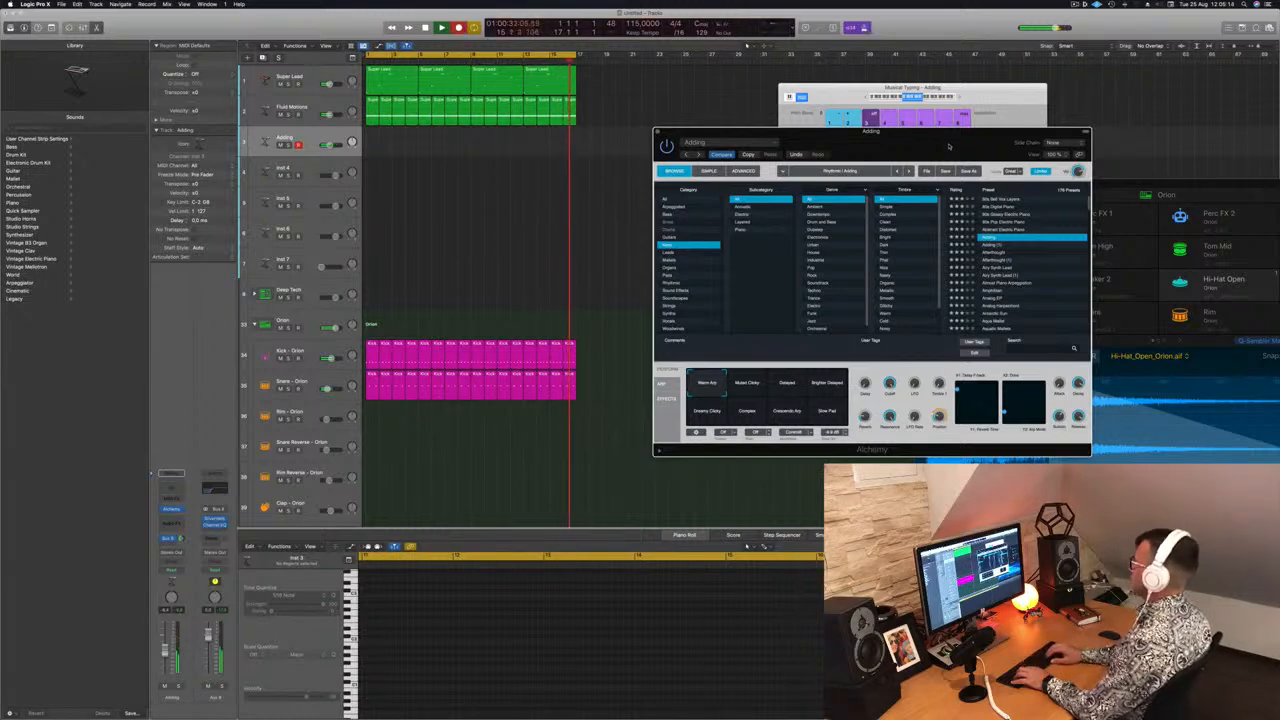
{"action": "key", "text": "space"}
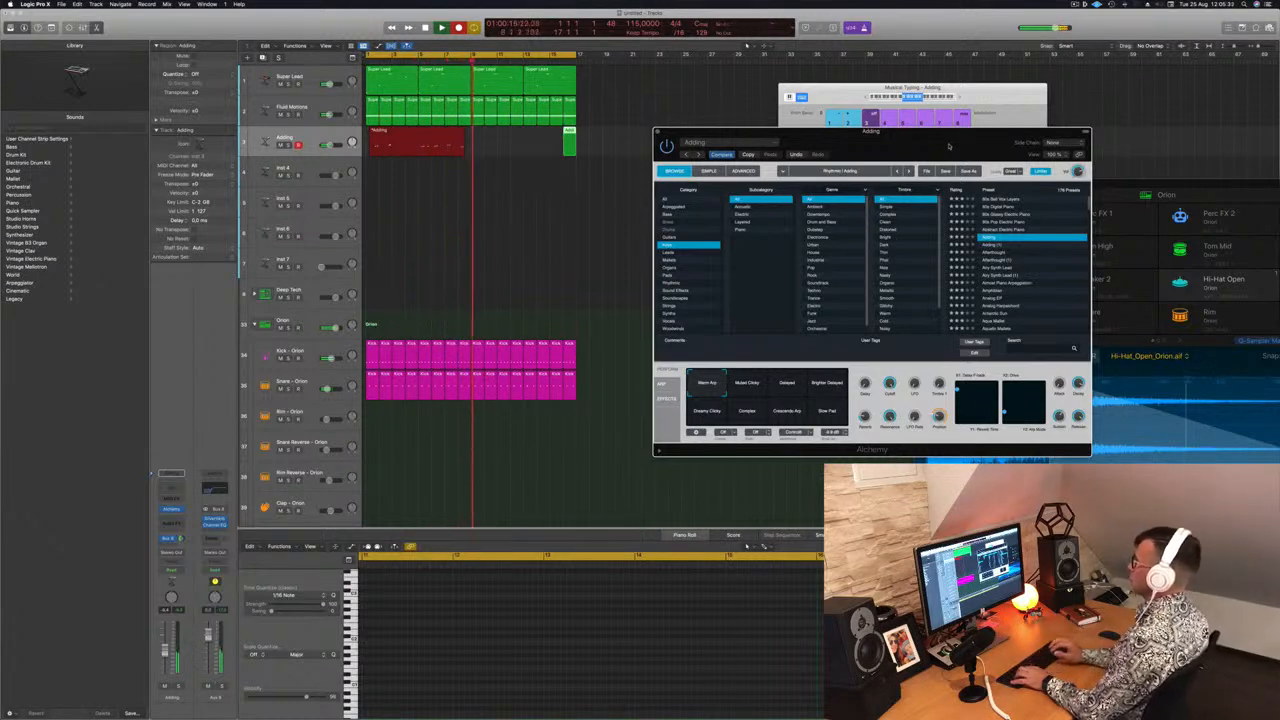
{"action": "key", "text": "space"}
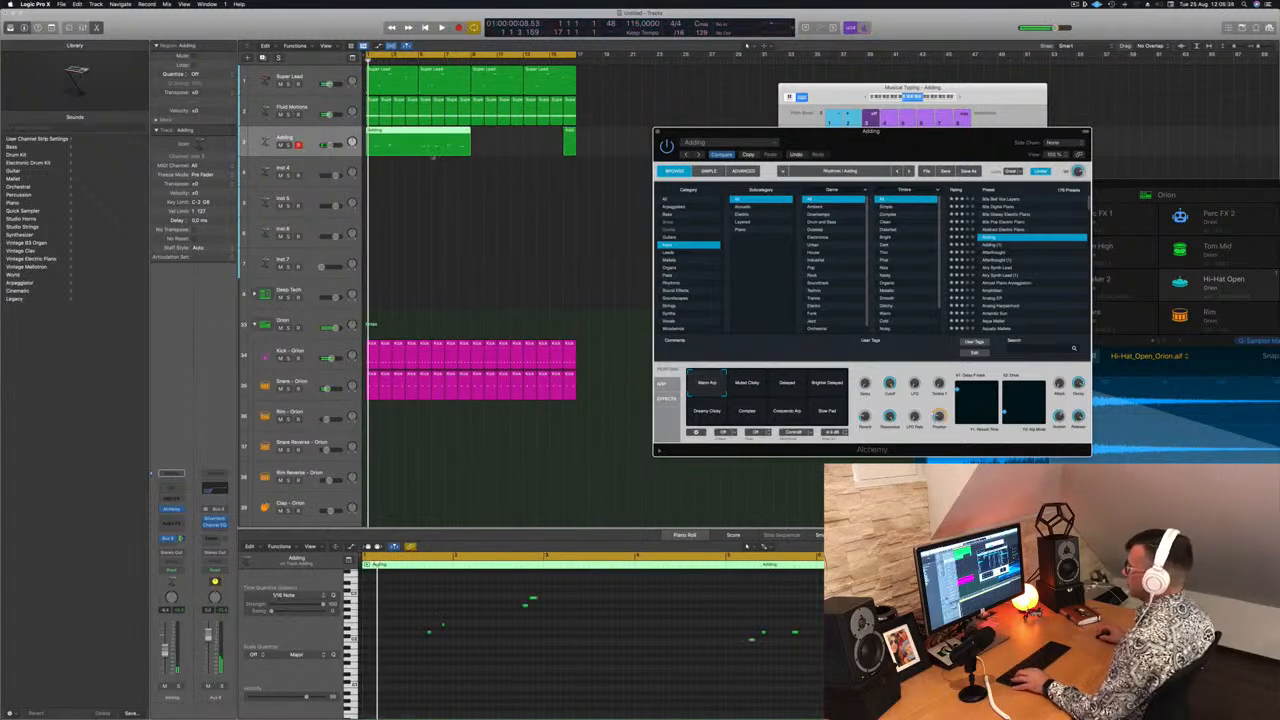
{"action": "double_click", "coordinate": [418, 140], "text": "super"}
{"action": "left_click", "coordinate": [390, 139]}
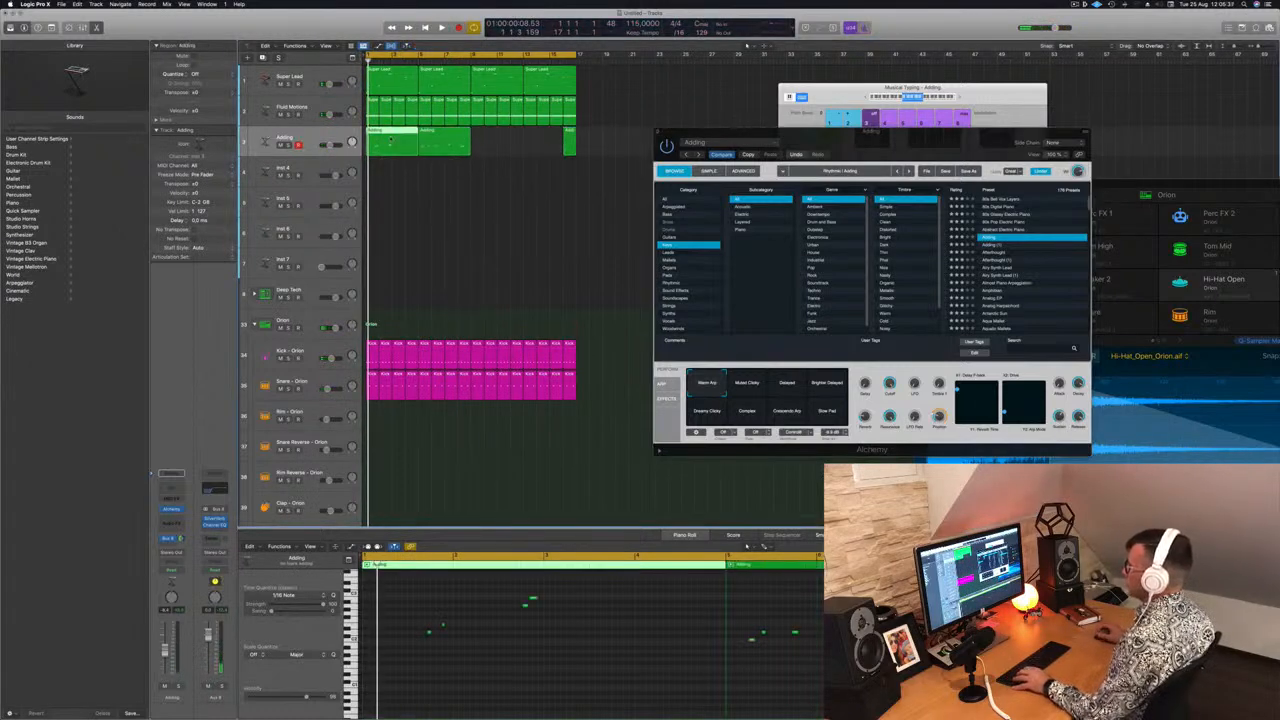
Shorten the Adding region to about one bar, audition it, and save the project
{"action": "key", "text": "BackSpace"}
{"action": "left_click_drag", "start_coordinate": [444, 141], "coordinate": [392, 141]}
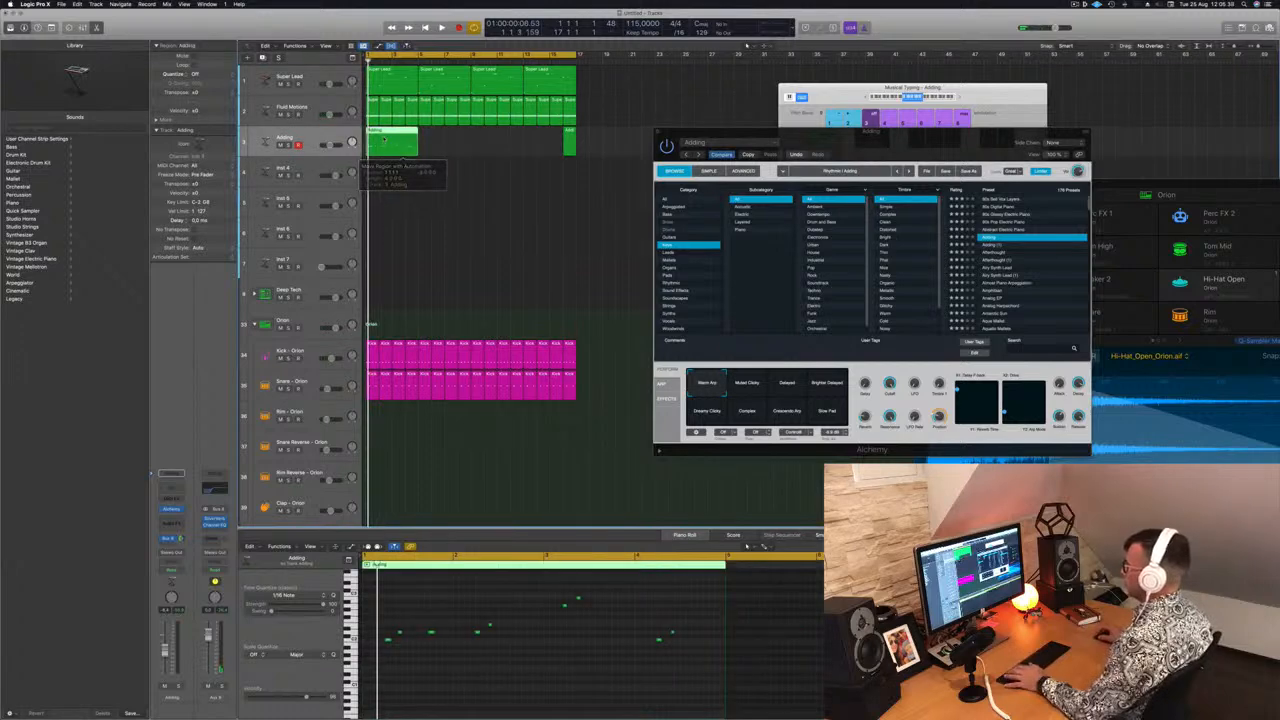
{"action": "key", "text": "space"}
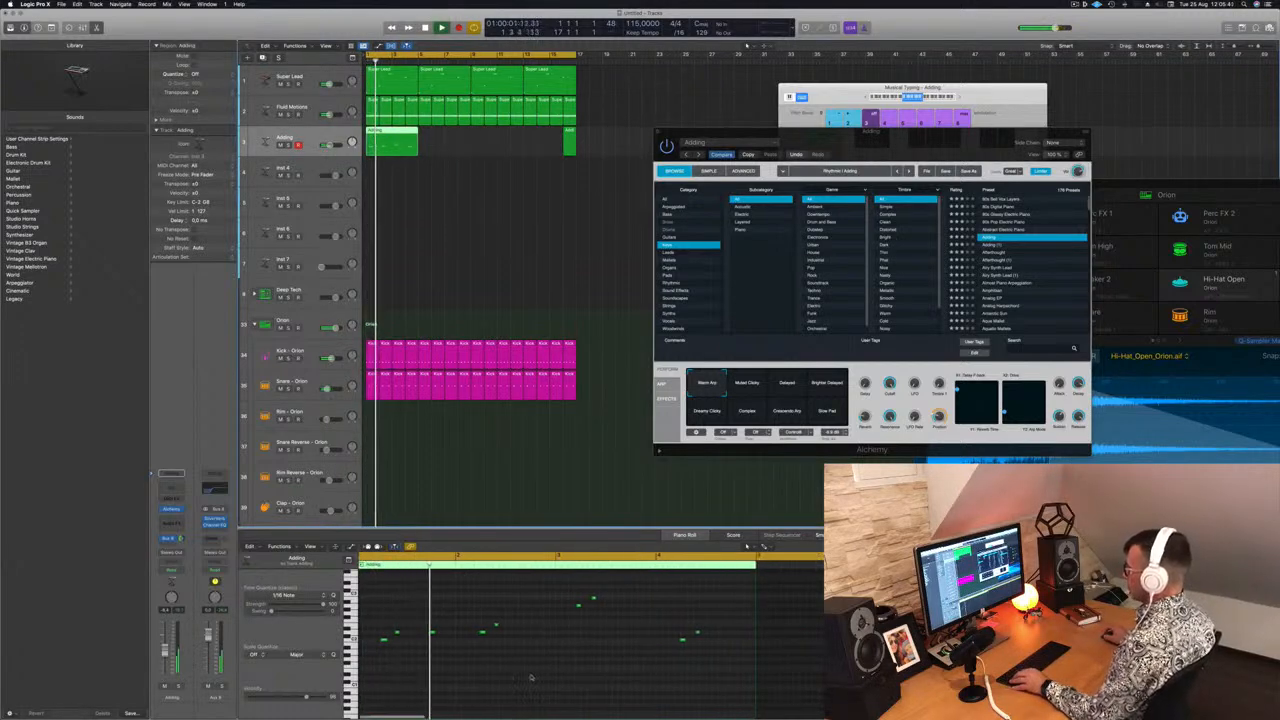
{"action": "left_click", "coordinate": [424, 617]}
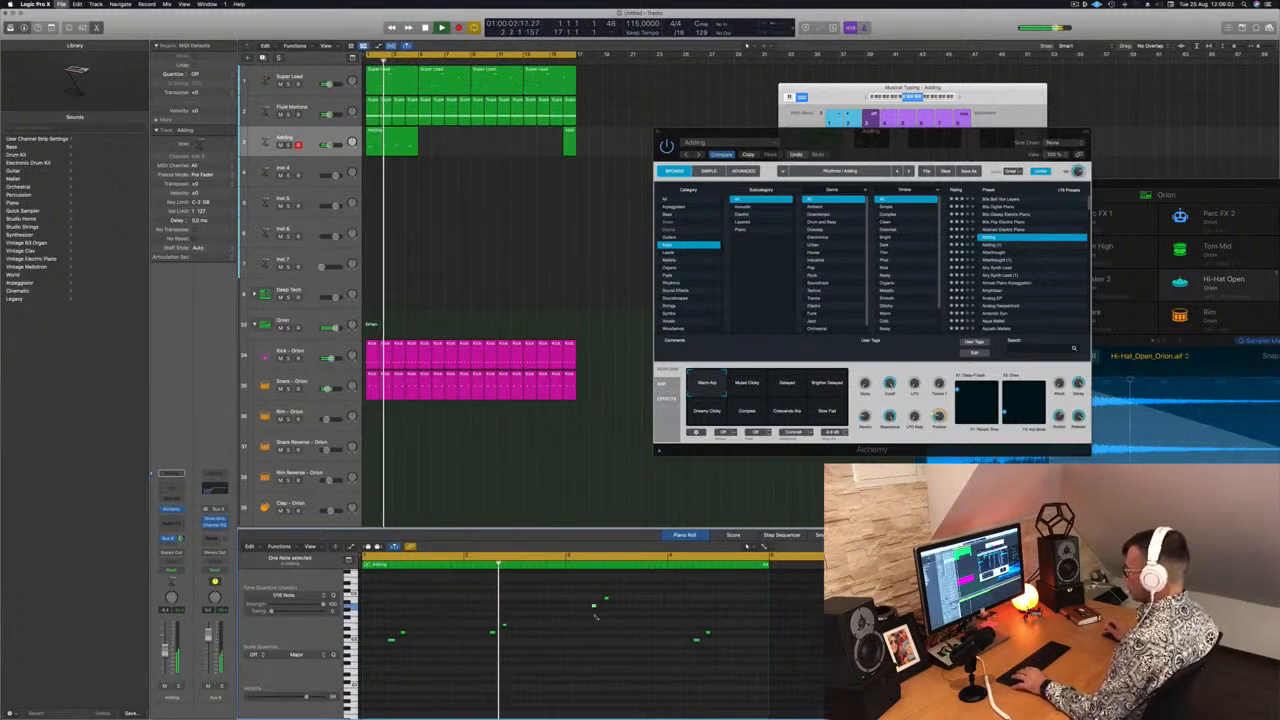
{"action": "key", "text": "super+s"}
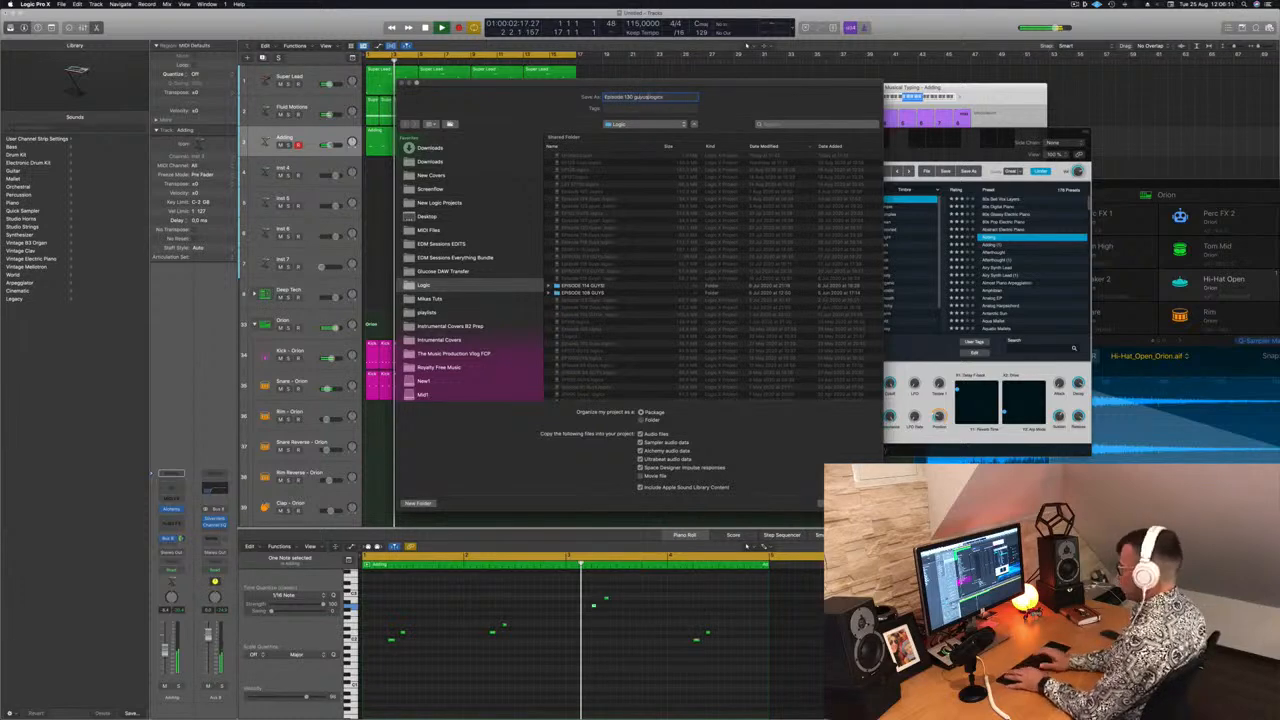
{"action": "key", "text": "Return"}
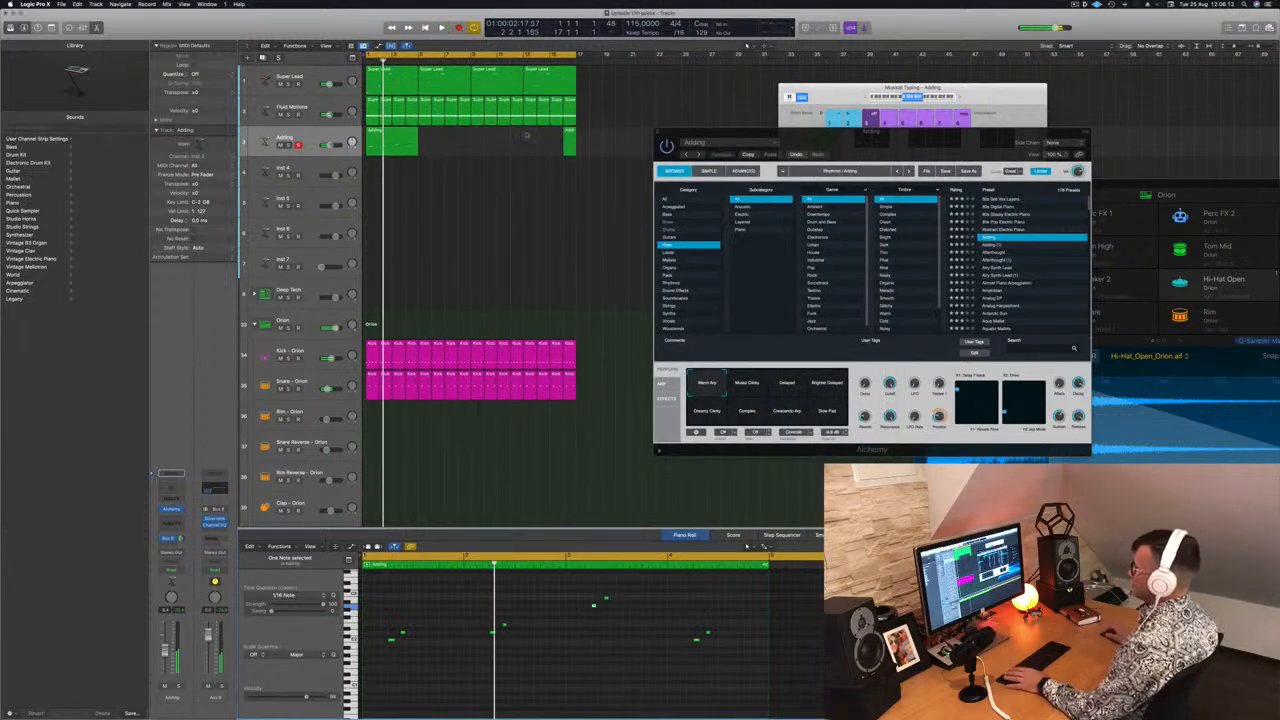
Loop the Adding region so it repeats across four bars
{"action": "key", "text": "space"}
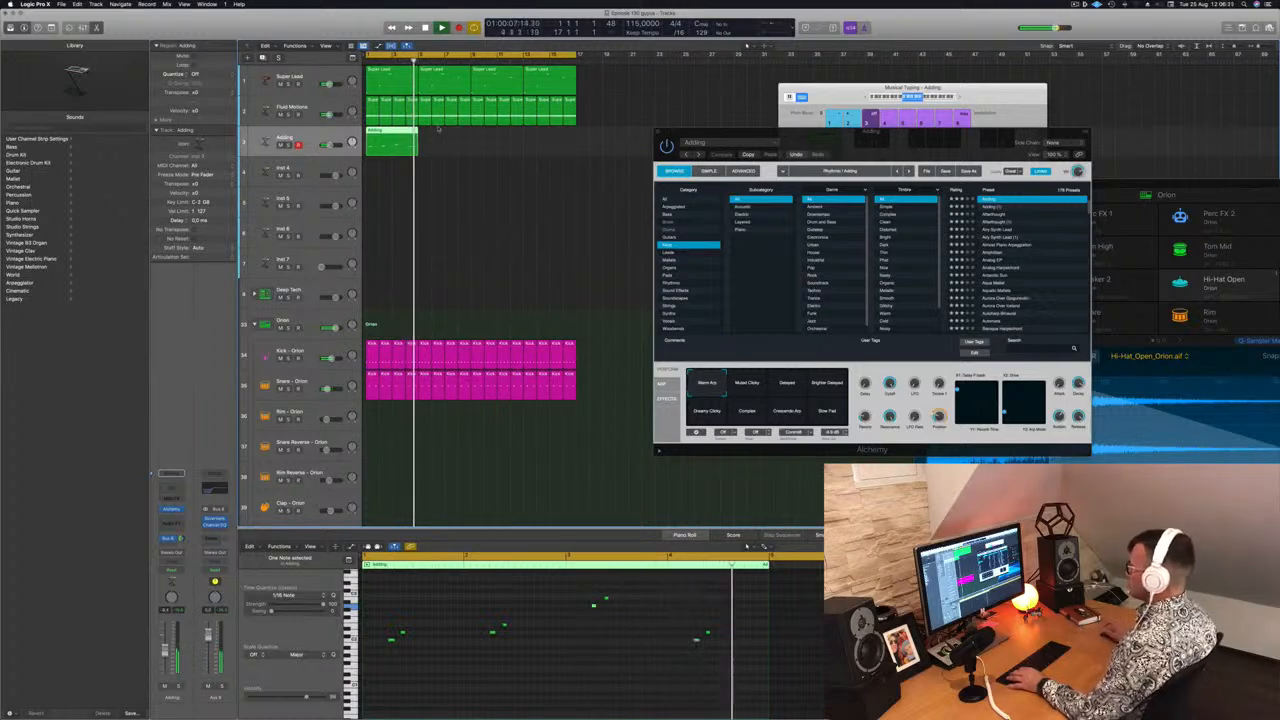
{"action": "left_click_drag", "start_coordinate": [392, 140], "coordinate": [496, 144]}
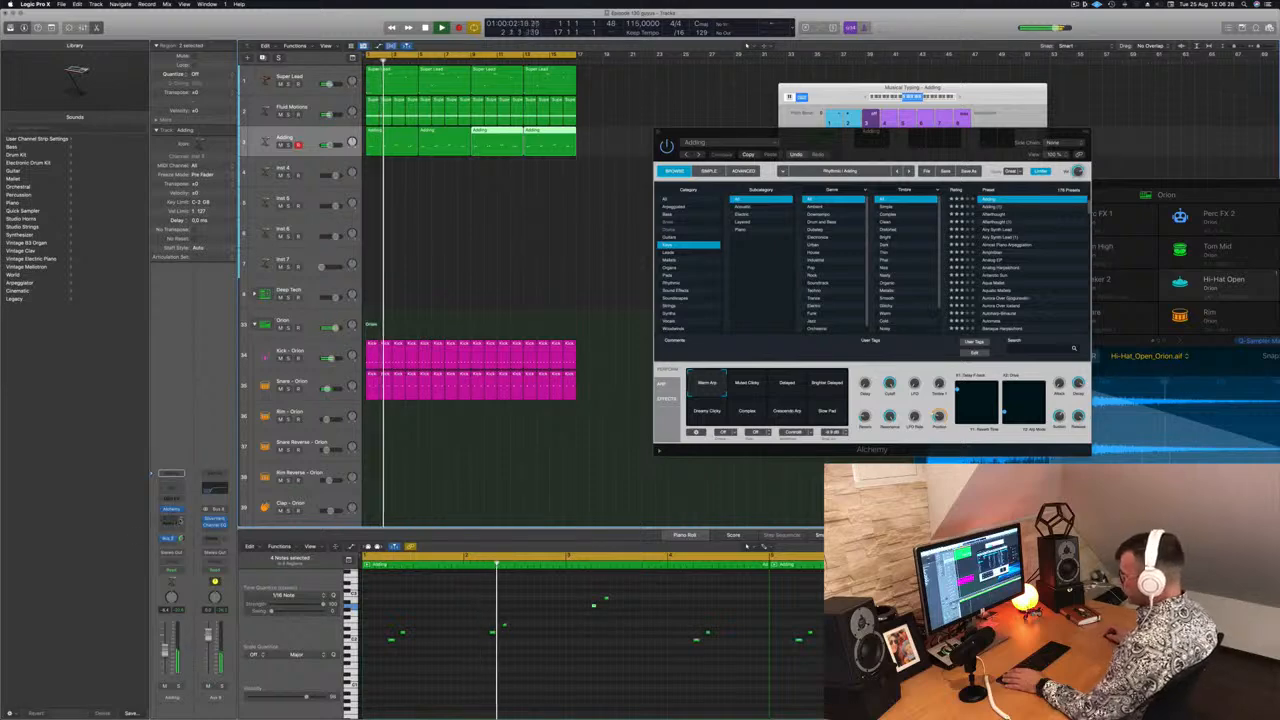
Add a second send from the Adding track to Bus 9
{"action": "left_click", "coordinate": [165, 536]}
{"action": "mouse_move", "coordinate": [170, 554]}
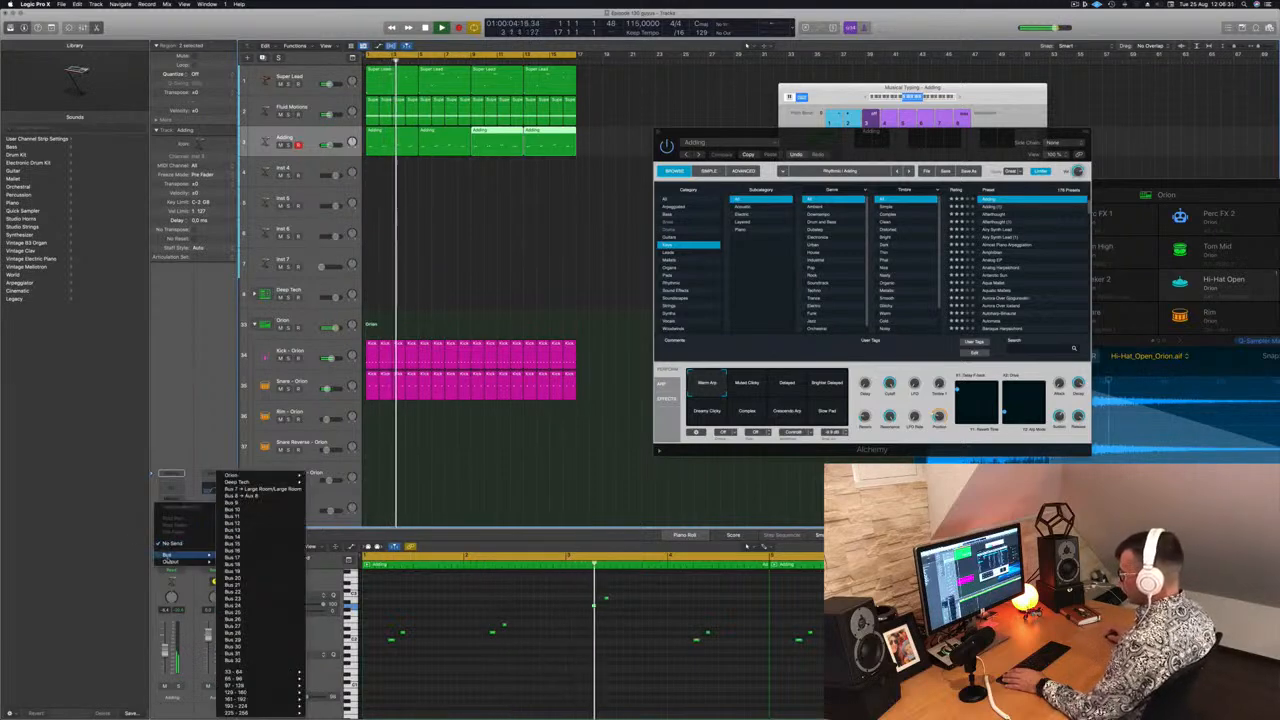
{"action": "left_click", "coordinate": [240, 504]}
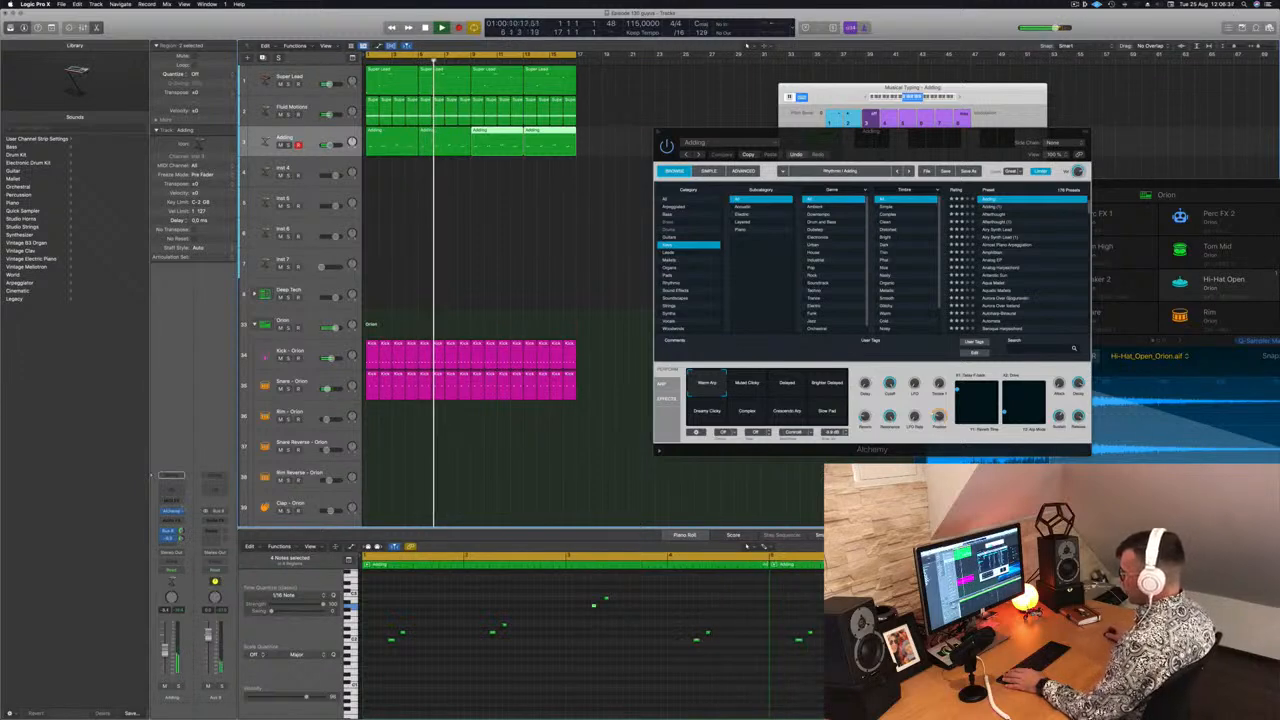
Insert a Stereo Delay (stereo) plug-in on the Aux 9 channel
{"action": "left_click", "coordinate": [213, 520]}
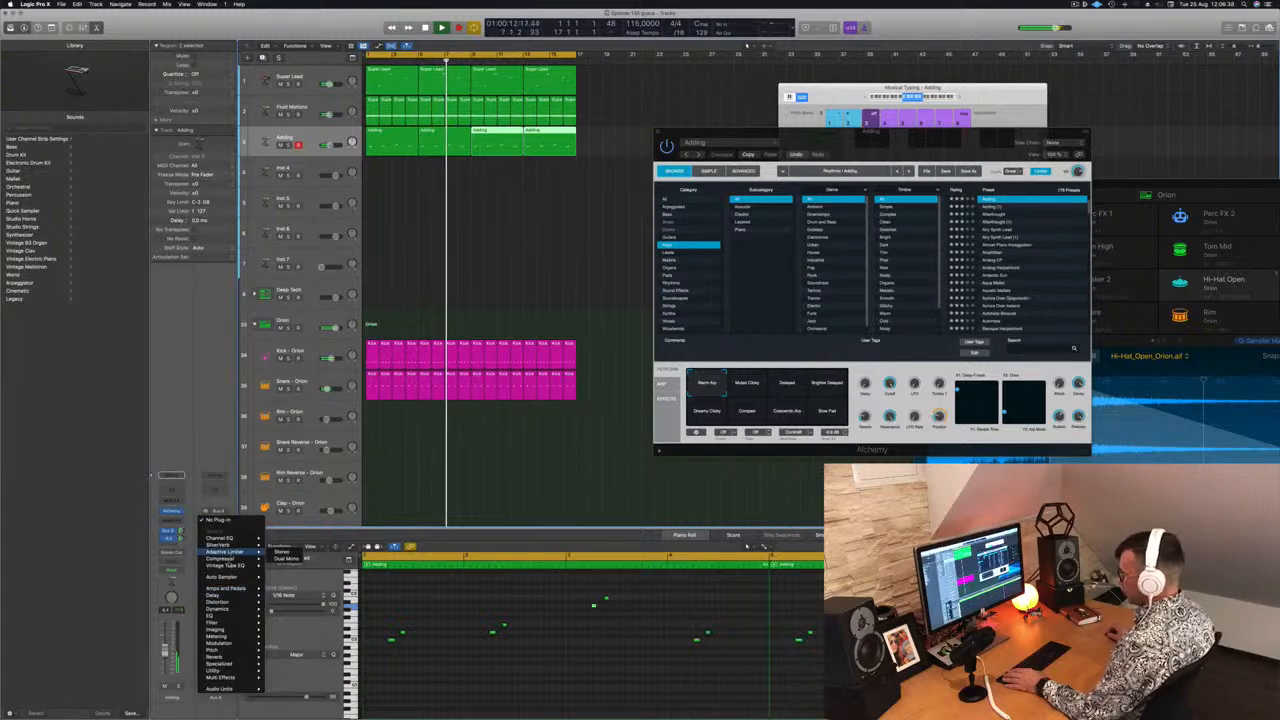
{"action": "mouse_move", "coordinate": [215, 595]}
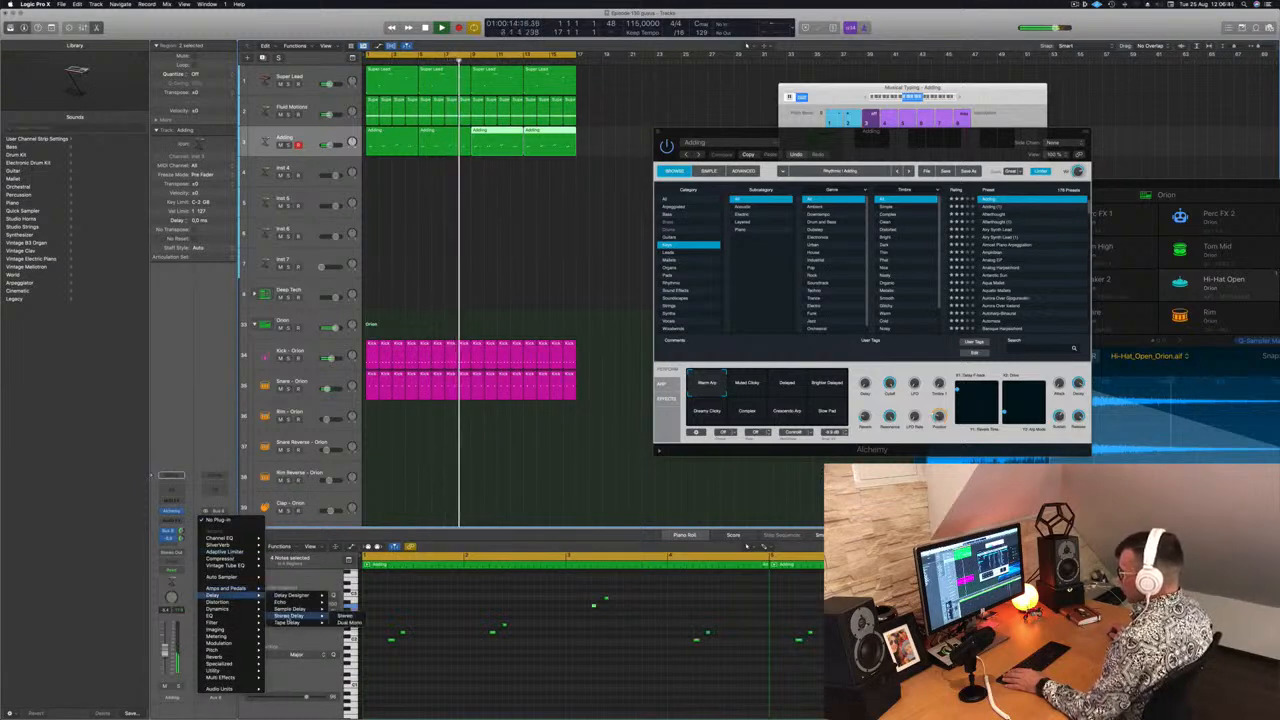
{"action": "left_click", "coordinate": [348, 616]}
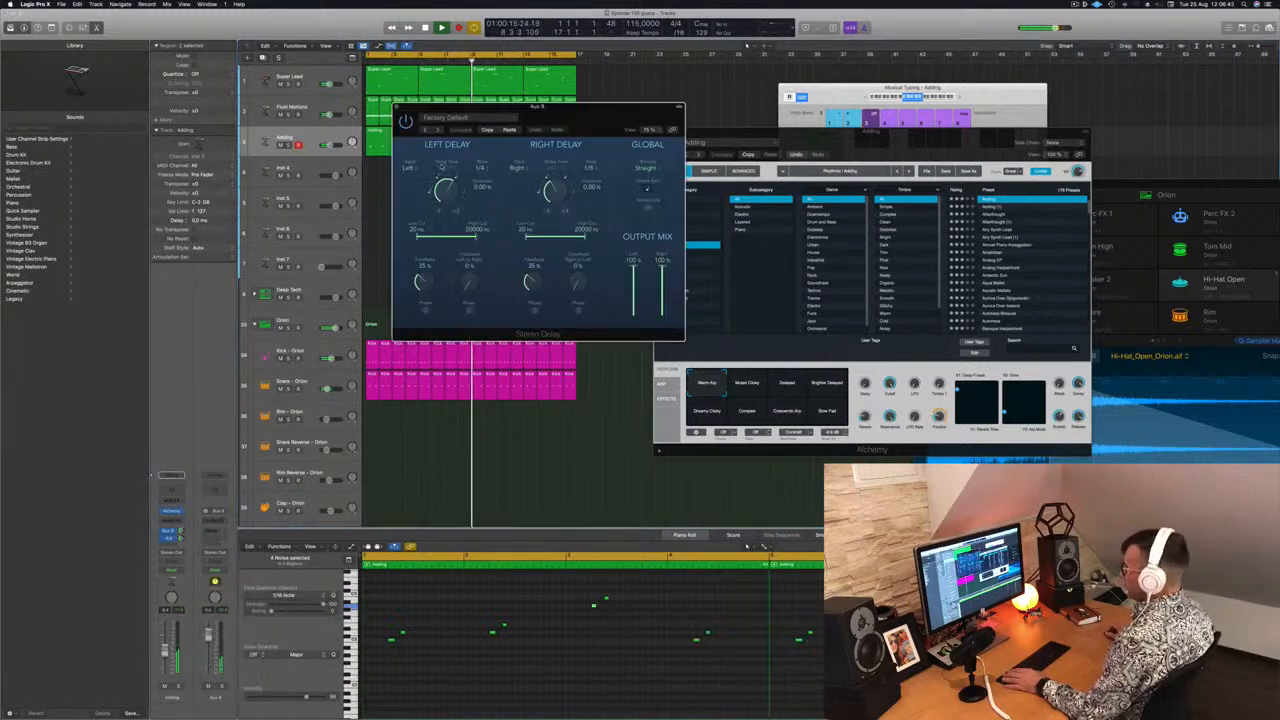
Step through the Stereo Delay factory presets on Aux 9 to choose a note-synced delay
{"action": "left_click_drag", "start_coordinate": [561, 105], "coordinate": [692, 161]}
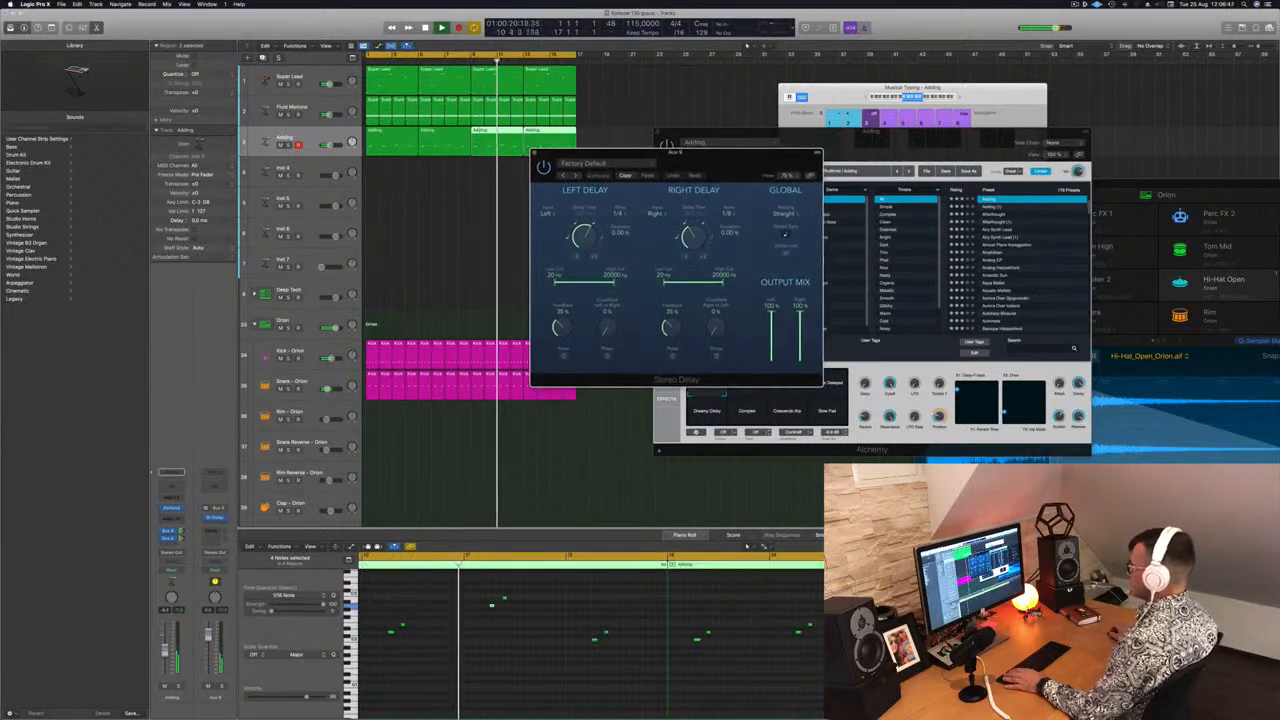
{"action": "left_click", "coordinate": [575, 176]}
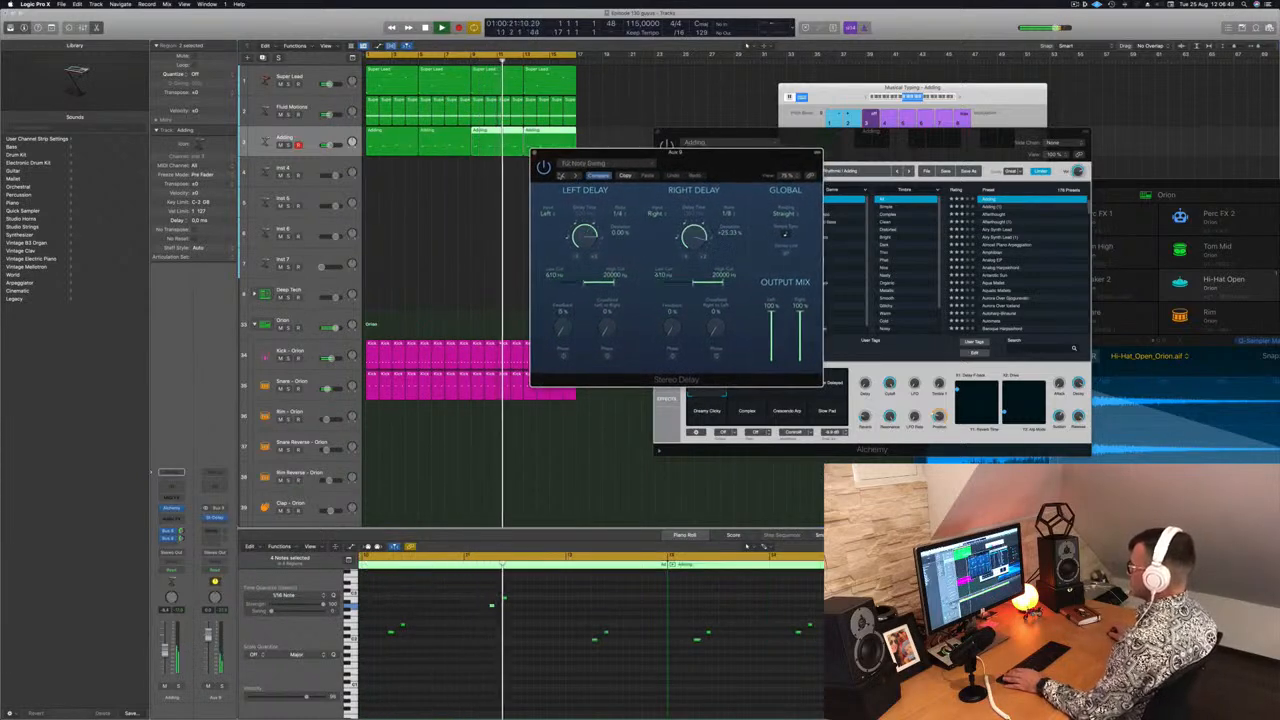
{"action": "left_click", "coordinate": [575, 176]}
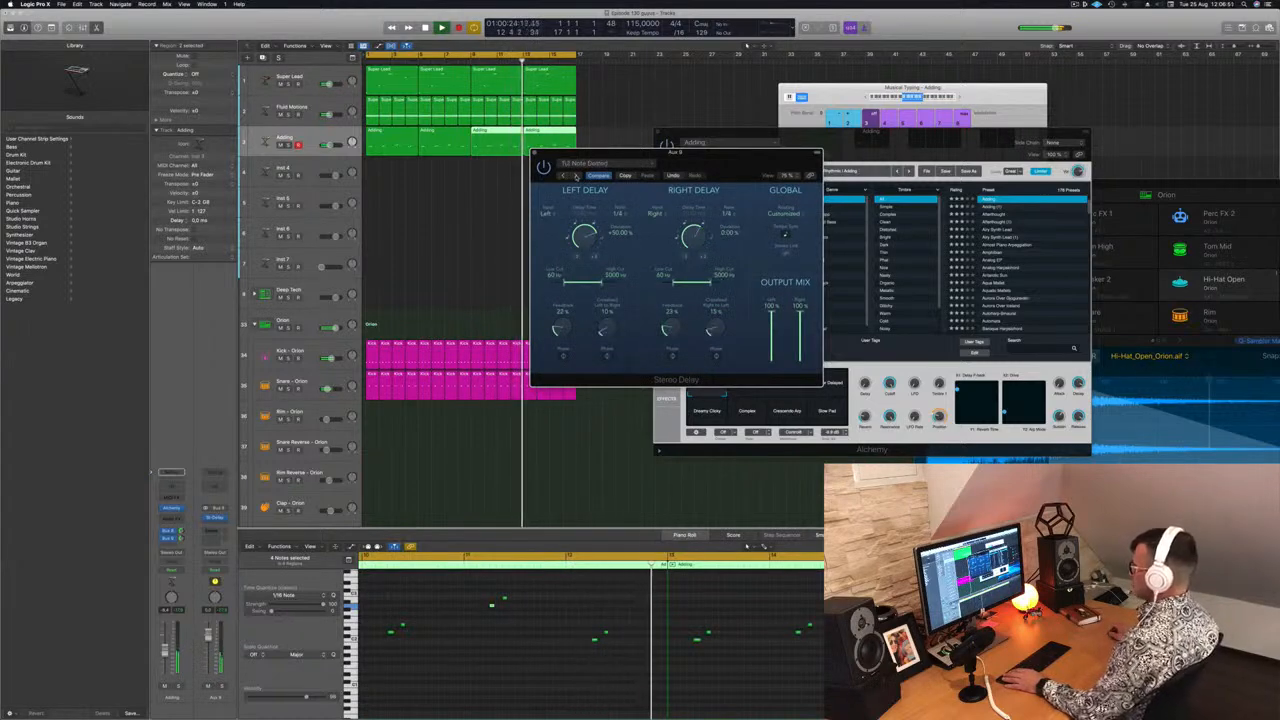
{"action": "left_click", "coordinate": [575, 176]}
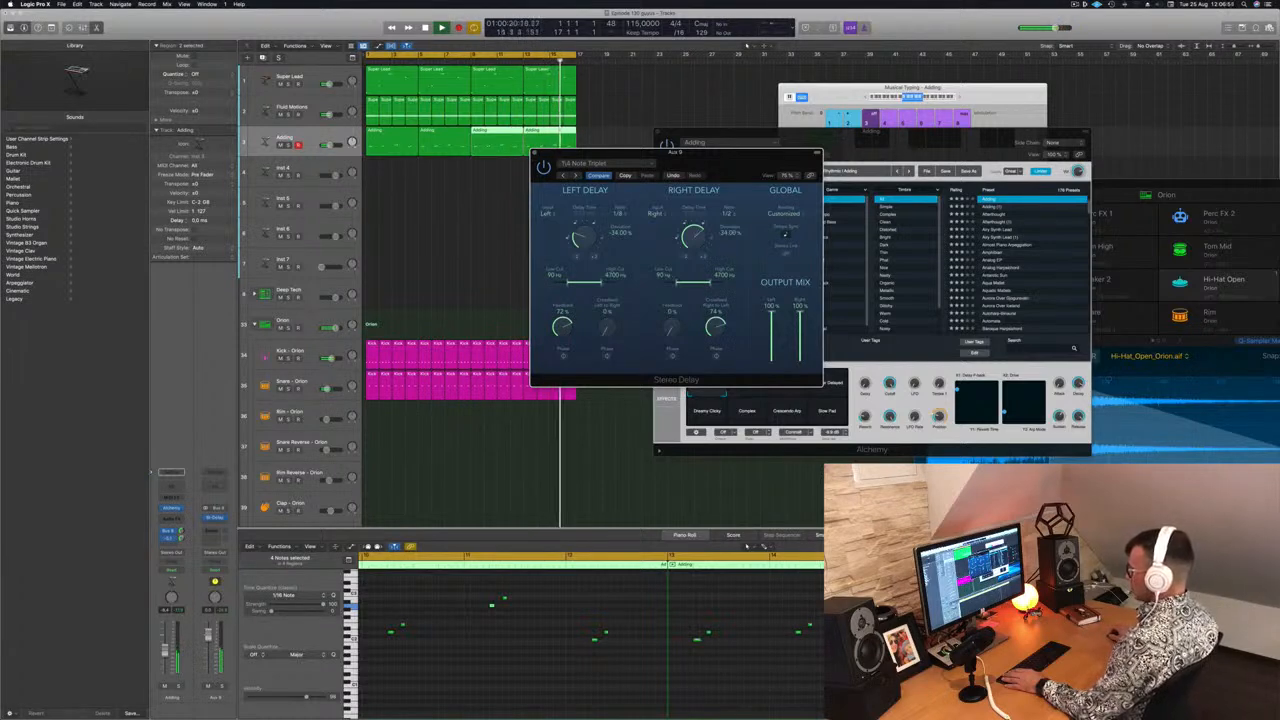
{"action": "left_click_drag", "start_coordinate": [711, 170], "coordinate": [504, 188]}
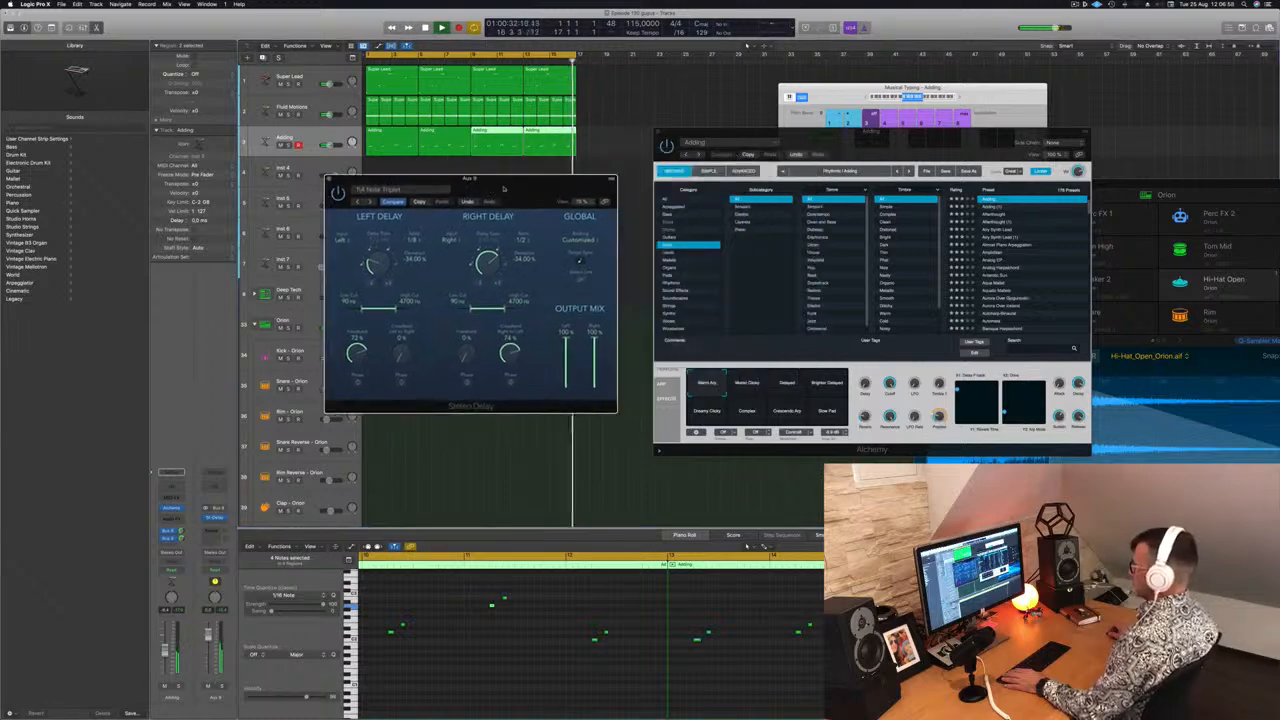
{"action": "left_click", "coordinate": [368, 201]}
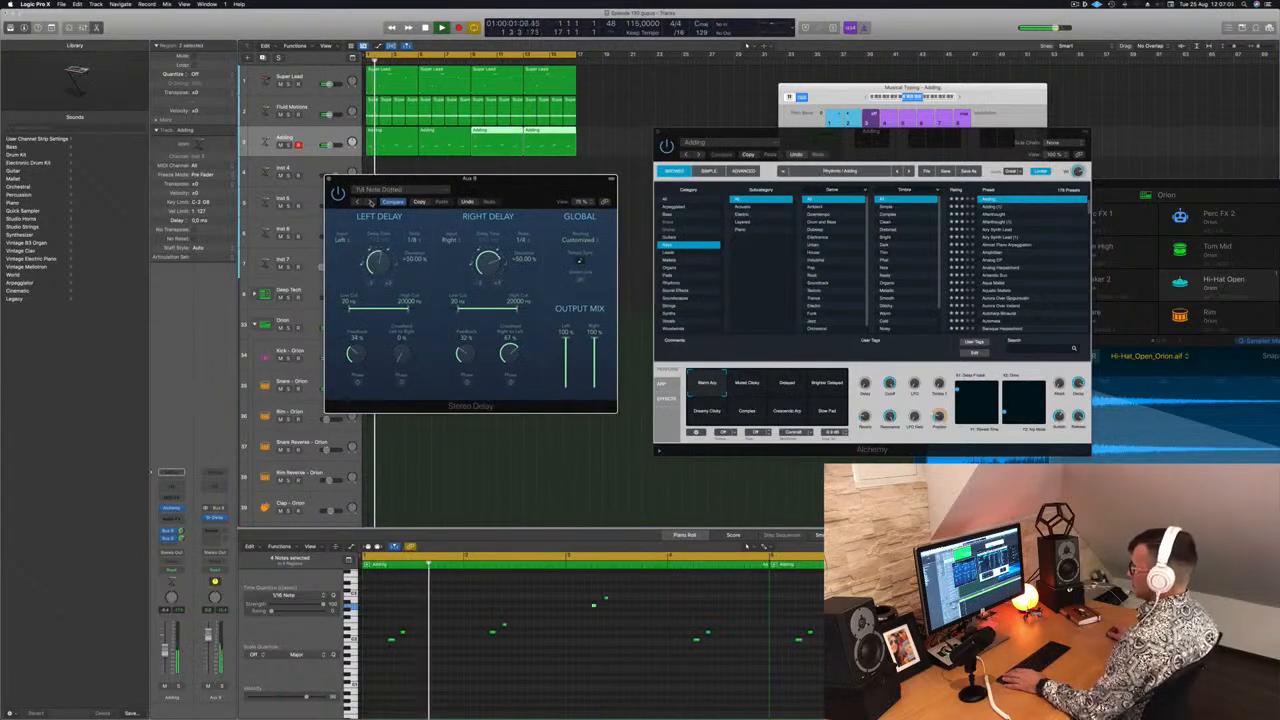
{"action": "left_click_drag", "start_coordinate": [507, 182], "coordinate": [510, 184]}
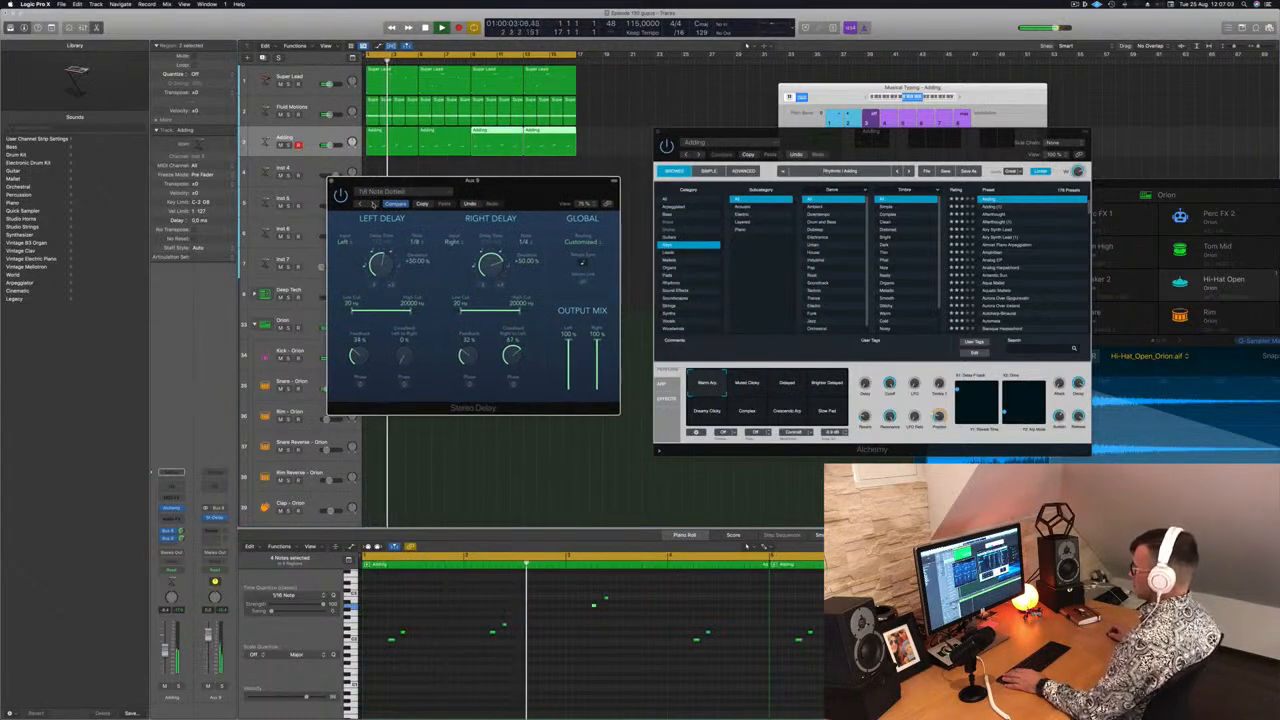
{"action": "left_click", "coordinate": [372, 203]}
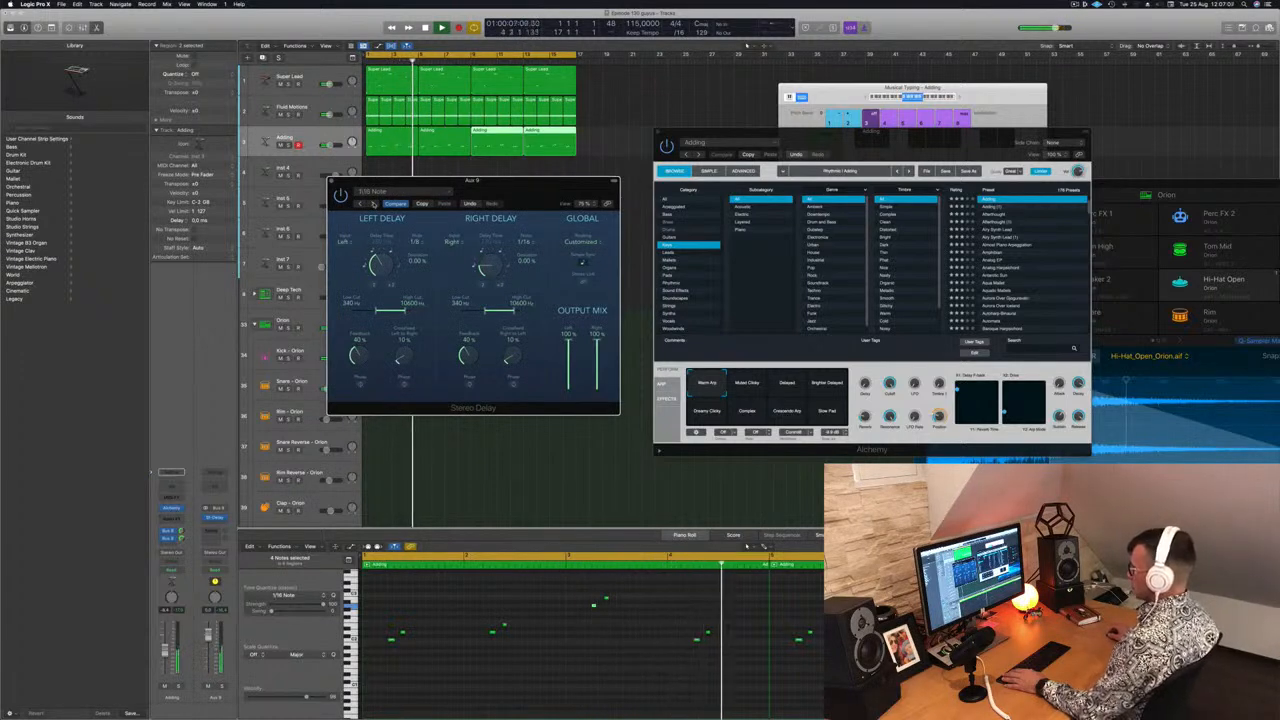
{"action": "left_click_drag", "start_coordinate": [535, 193], "coordinate": [524, 196]}
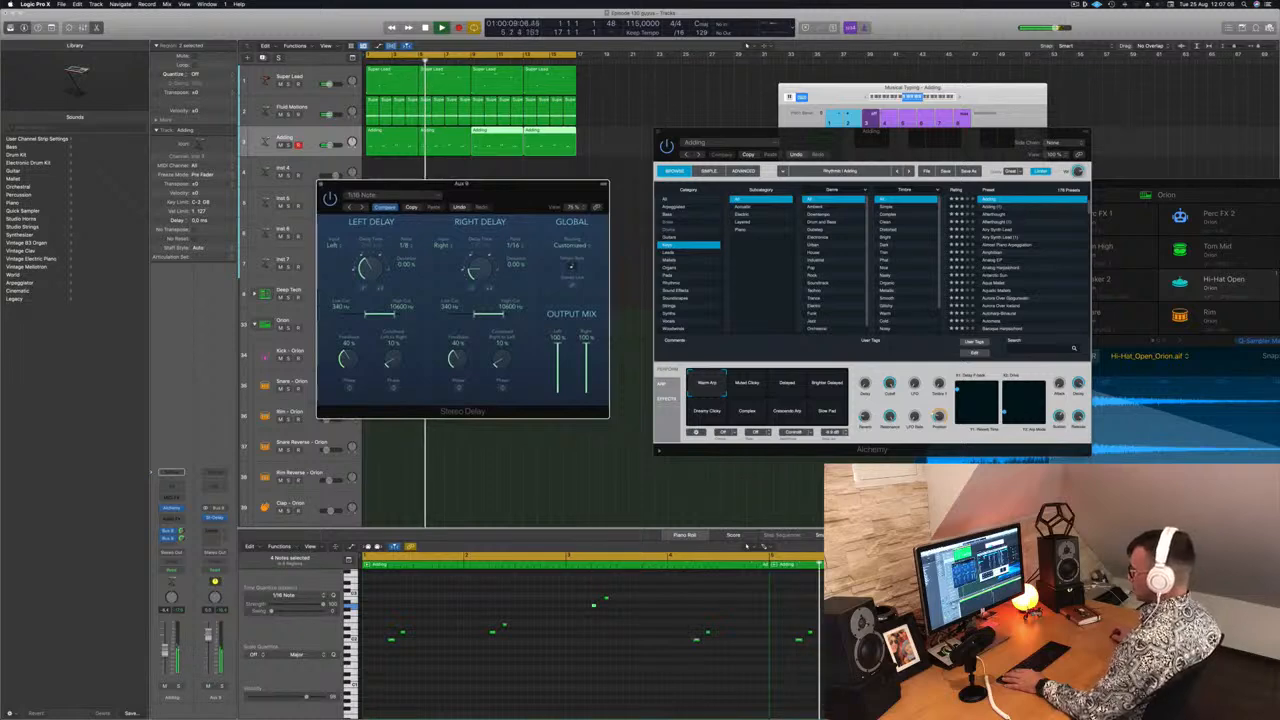
Solo and unsolo the Adding track to audition the delay, then close the delay window
{"action": "key", "text": "s"}
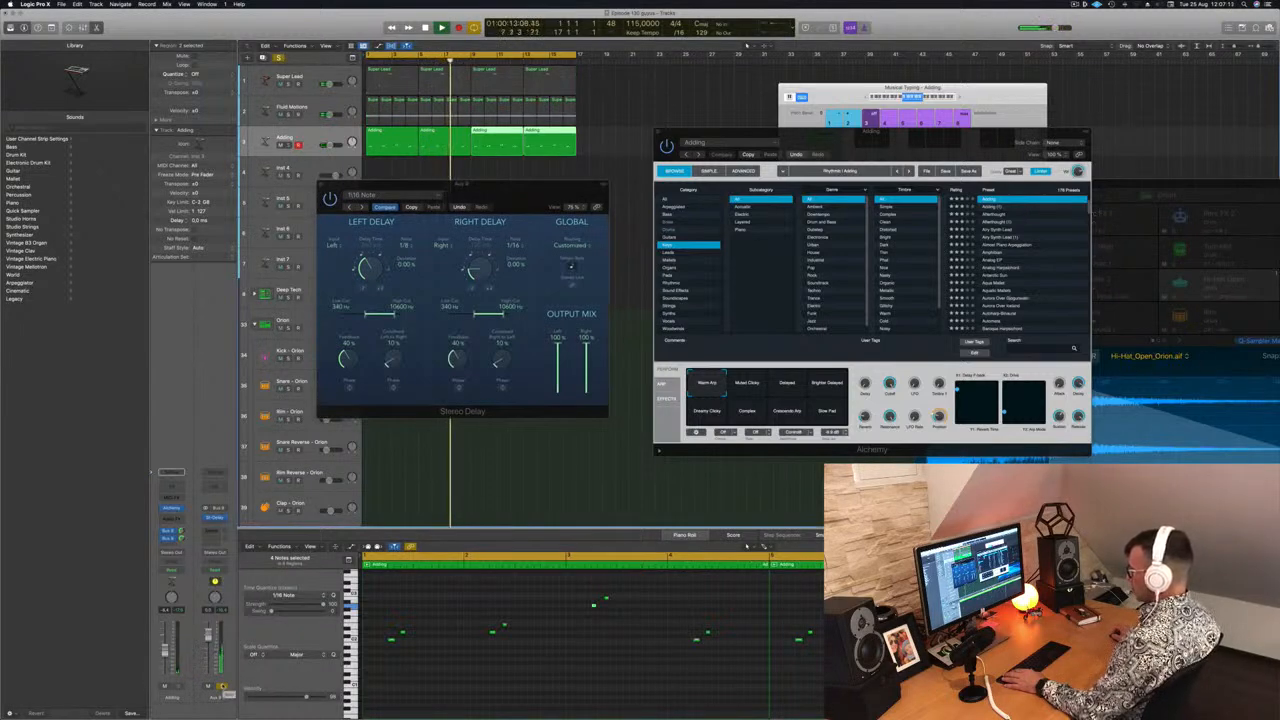
{"action": "key", "text": "s"}
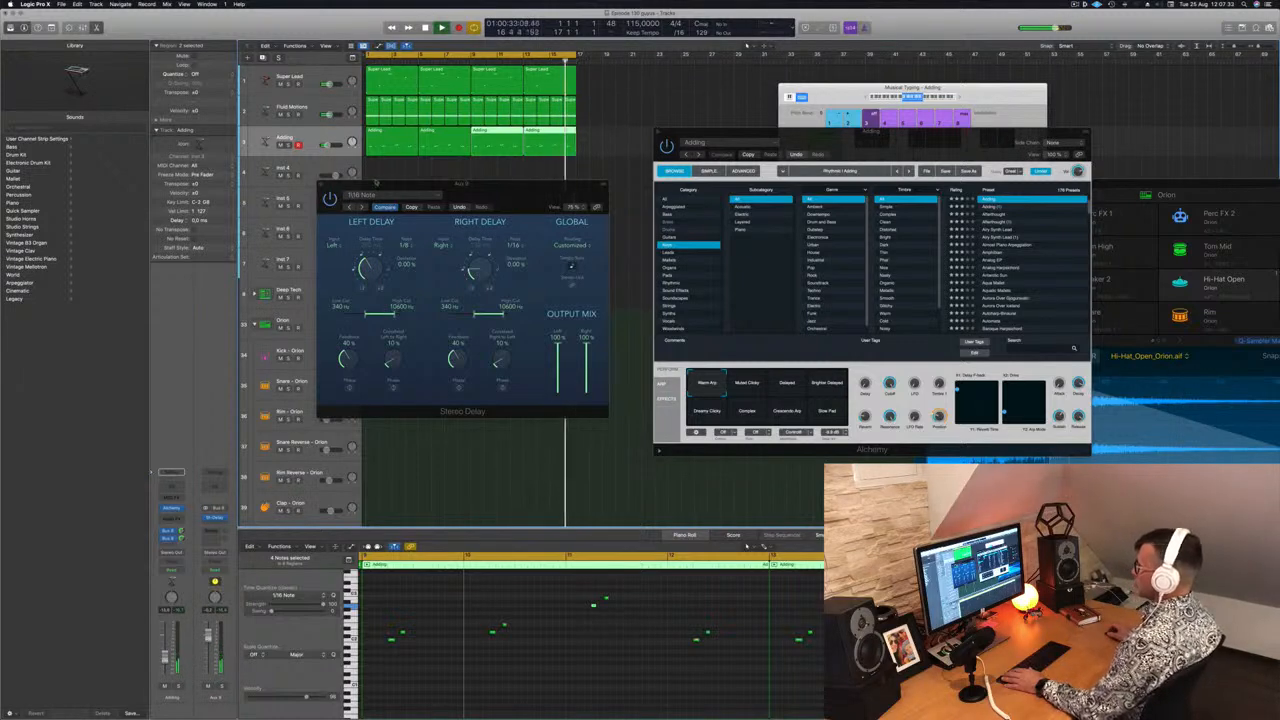
{"action": "left_click", "coordinate": [321, 184]}
{"action": "left_click_drag", "start_coordinate": [864, 133], "coordinate": [1048, 115]}
Select the Inst 4 track, open its Alchemy, filter to Strings and load 70s Synth Strings
{"action": "key", "text": "Down"}
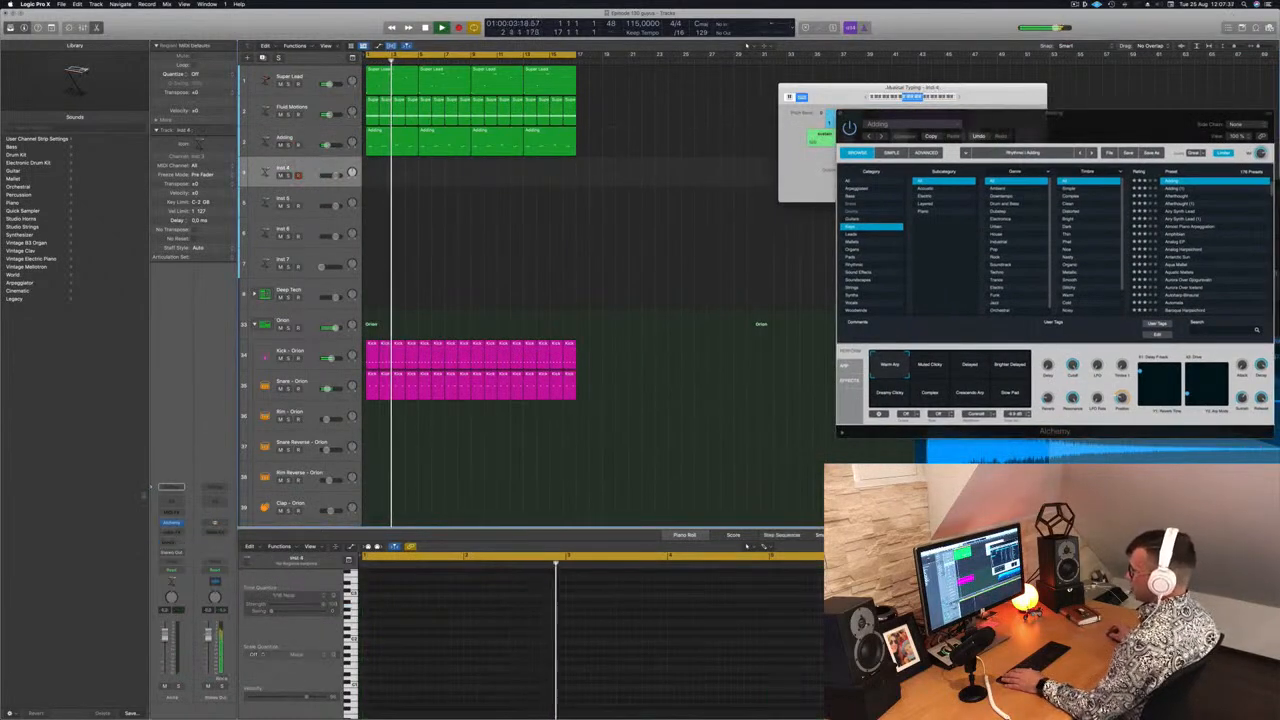
{"action": "left_click", "coordinate": [171, 522]}
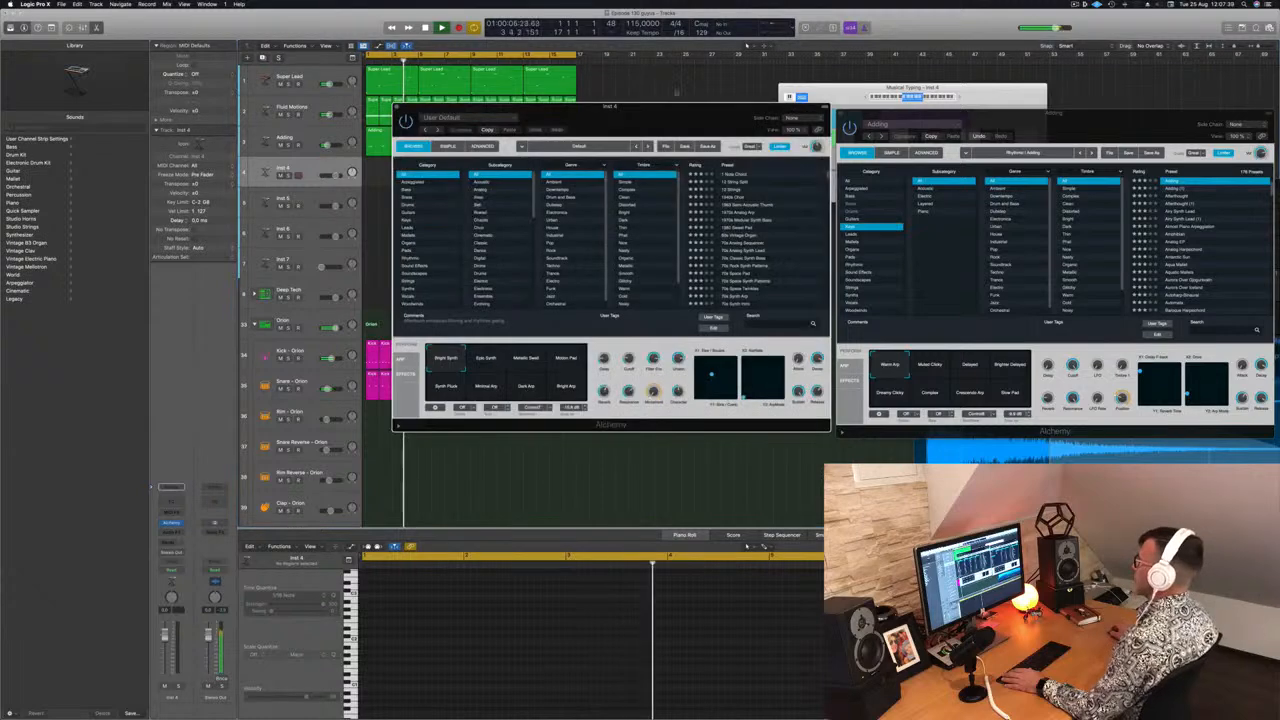
{"action": "left_click_drag", "start_coordinate": [650, 107], "coordinate": [736, 116]}
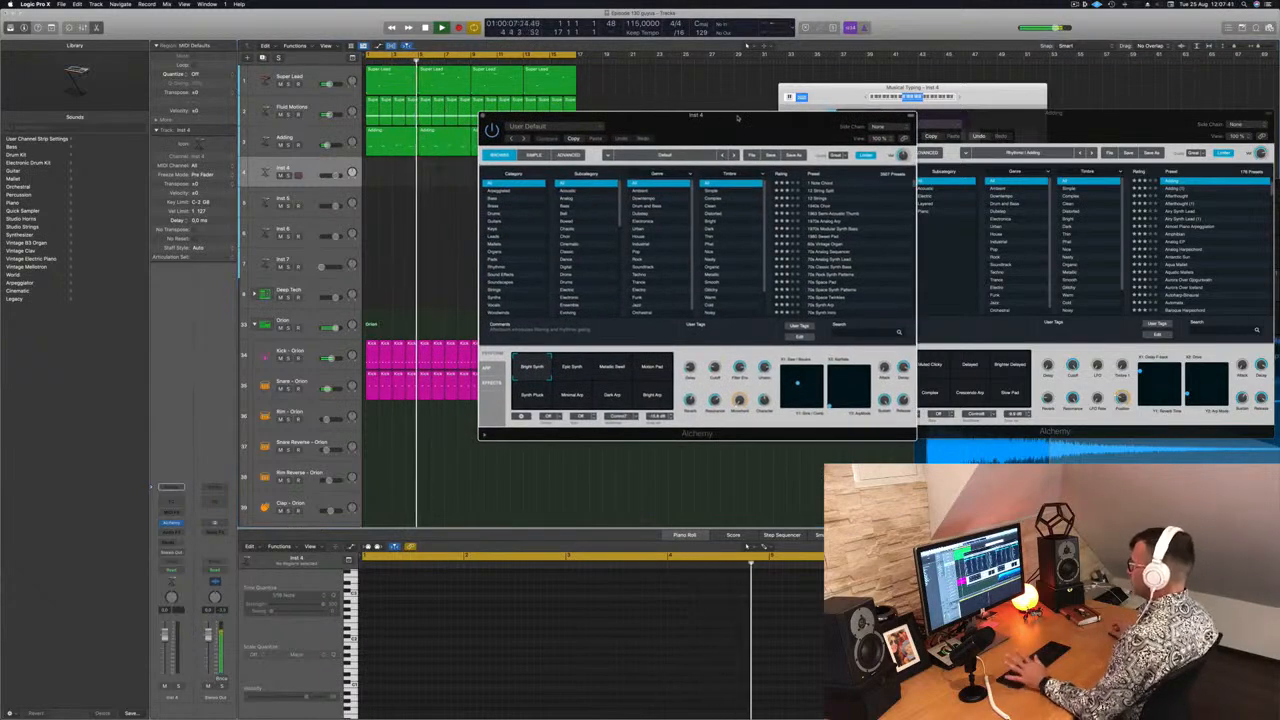
{"action": "left_click", "coordinate": [515, 289]}
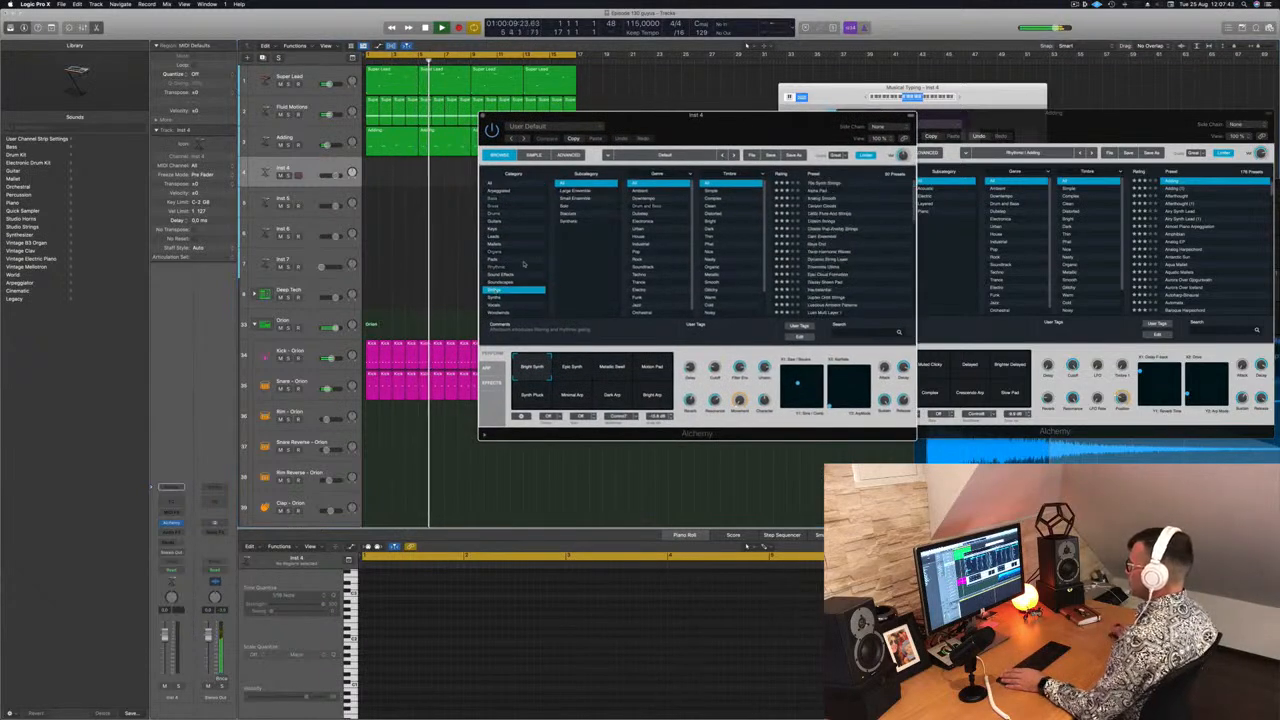
{"action": "left_click", "coordinate": [818, 185]}
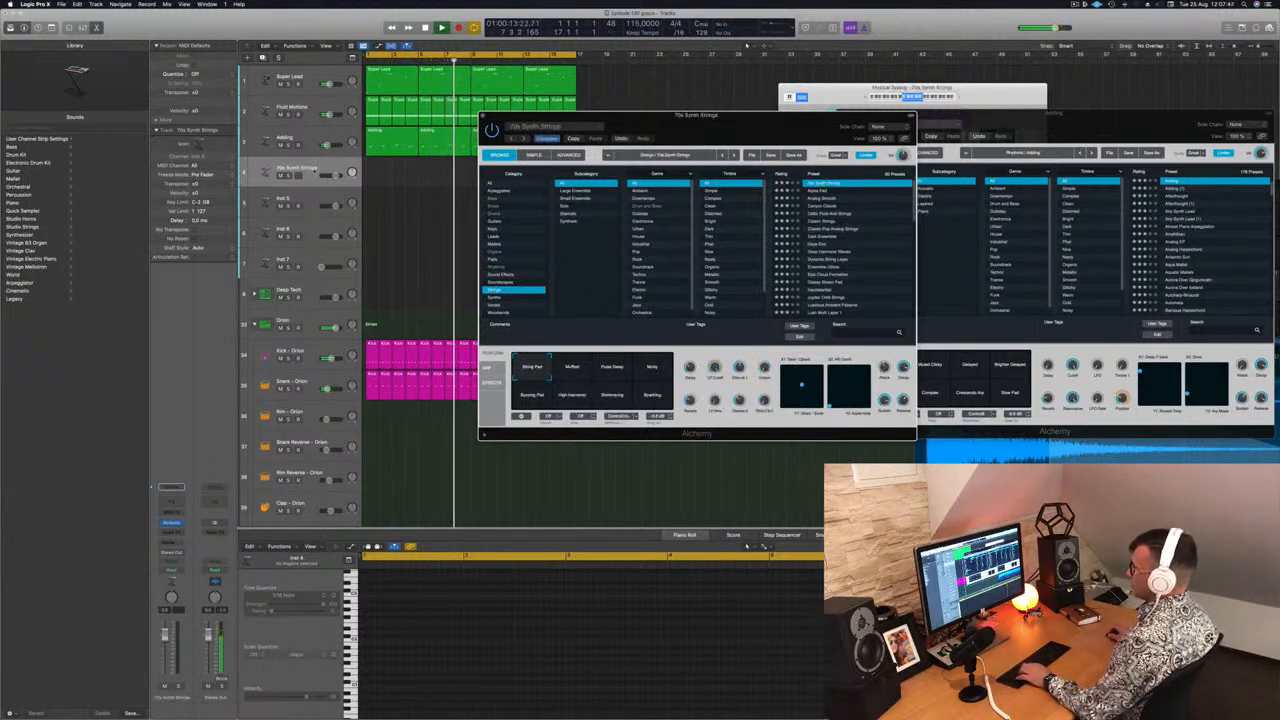
Add a send from the strings track to Bus 9
{"action": "left_click", "coordinate": [300, 170]}
{"action": "left_click", "coordinate": [171, 487]}
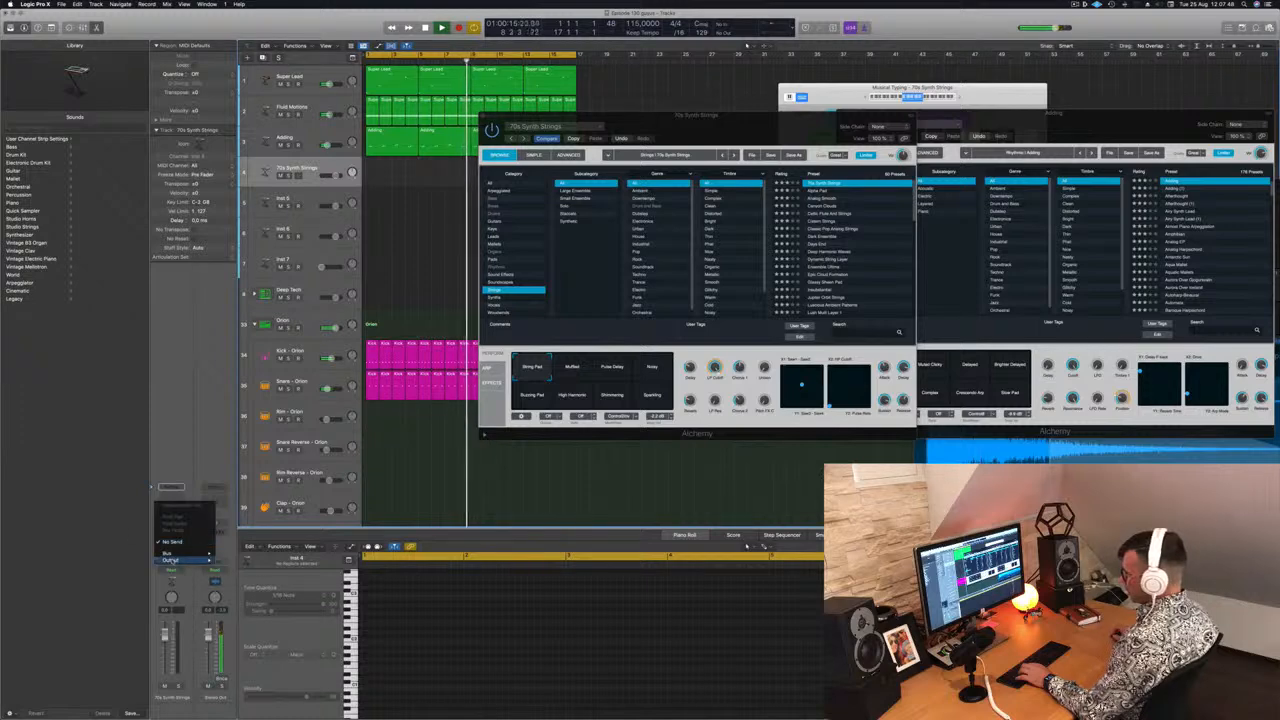
{"action": "mouse_move", "coordinate": [175, 553]}
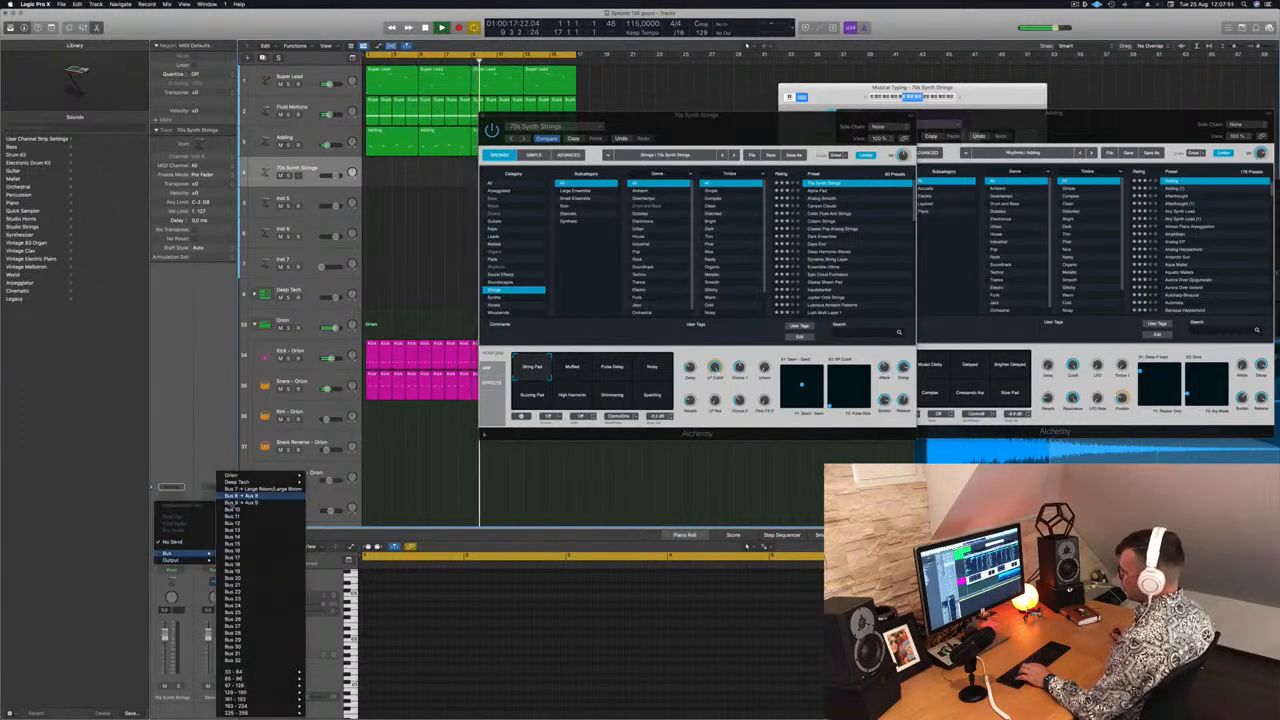
{"action": "left_click", "coordinate": [257, 503]}
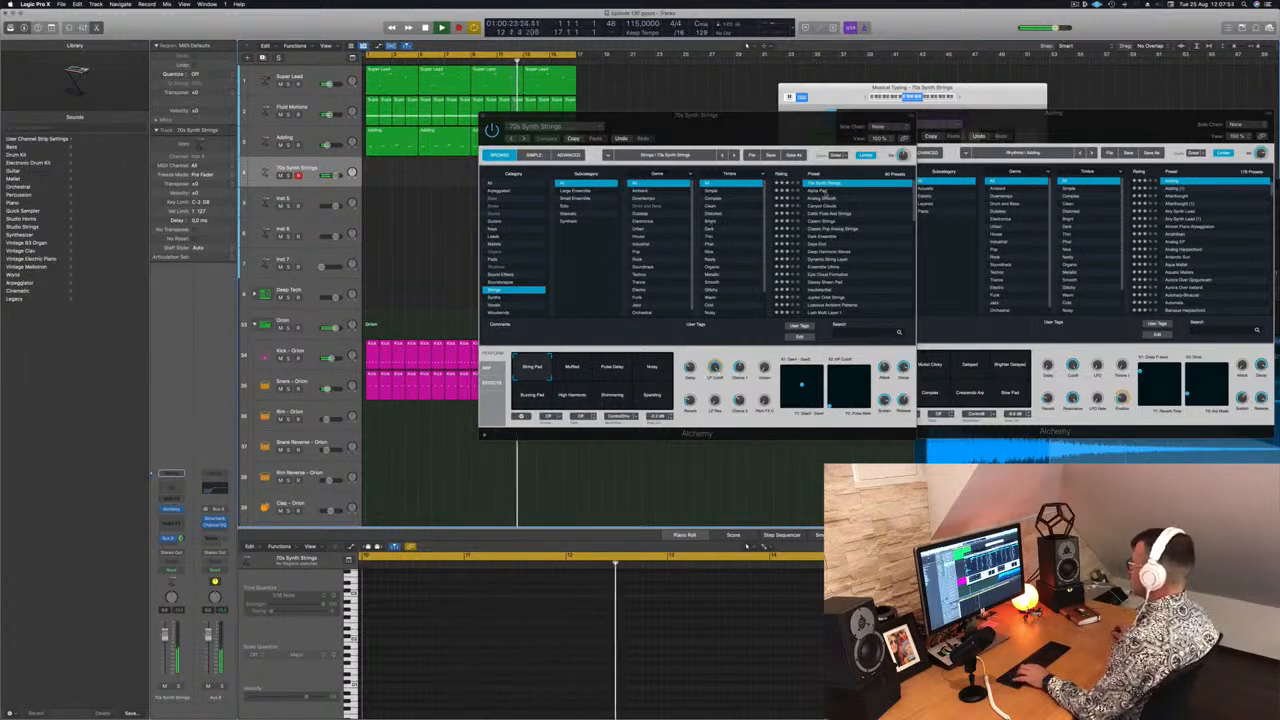
Load the Analog Smooth string preset and select its Warm performance variation
{"action": "key", "text": "Down"}
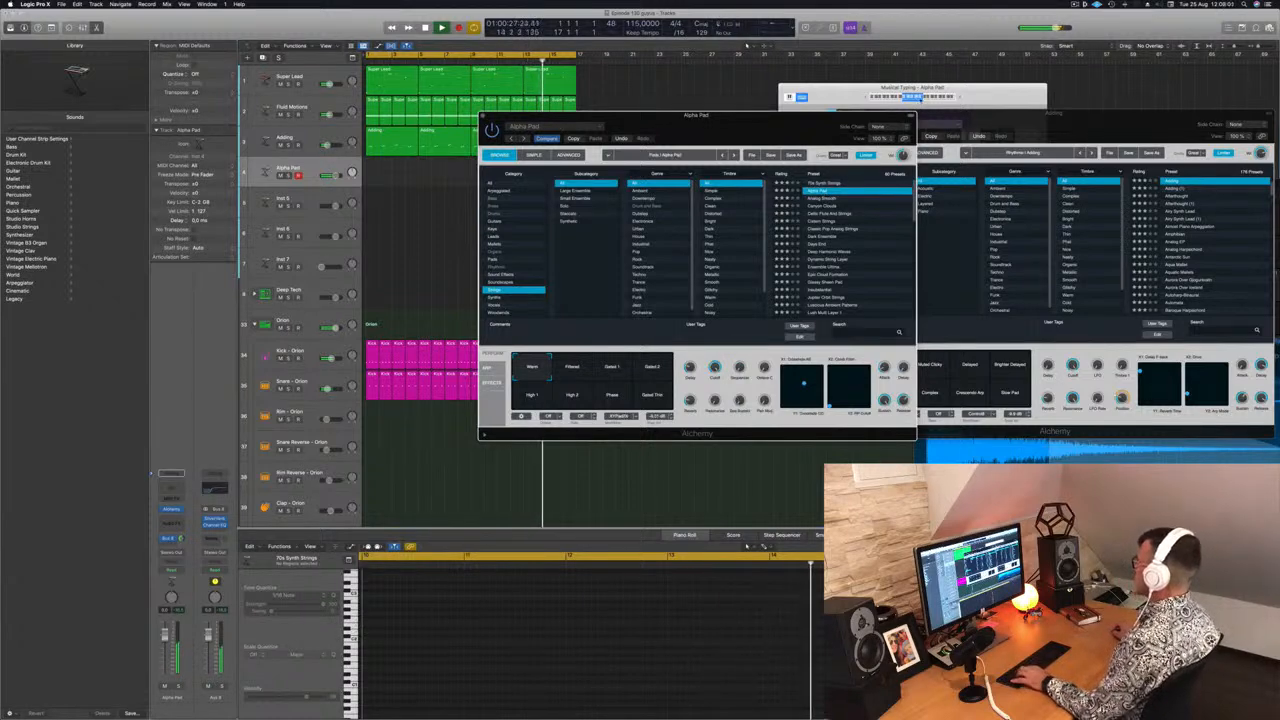
{"action": "left_click", "coordinate": [925, 98]}
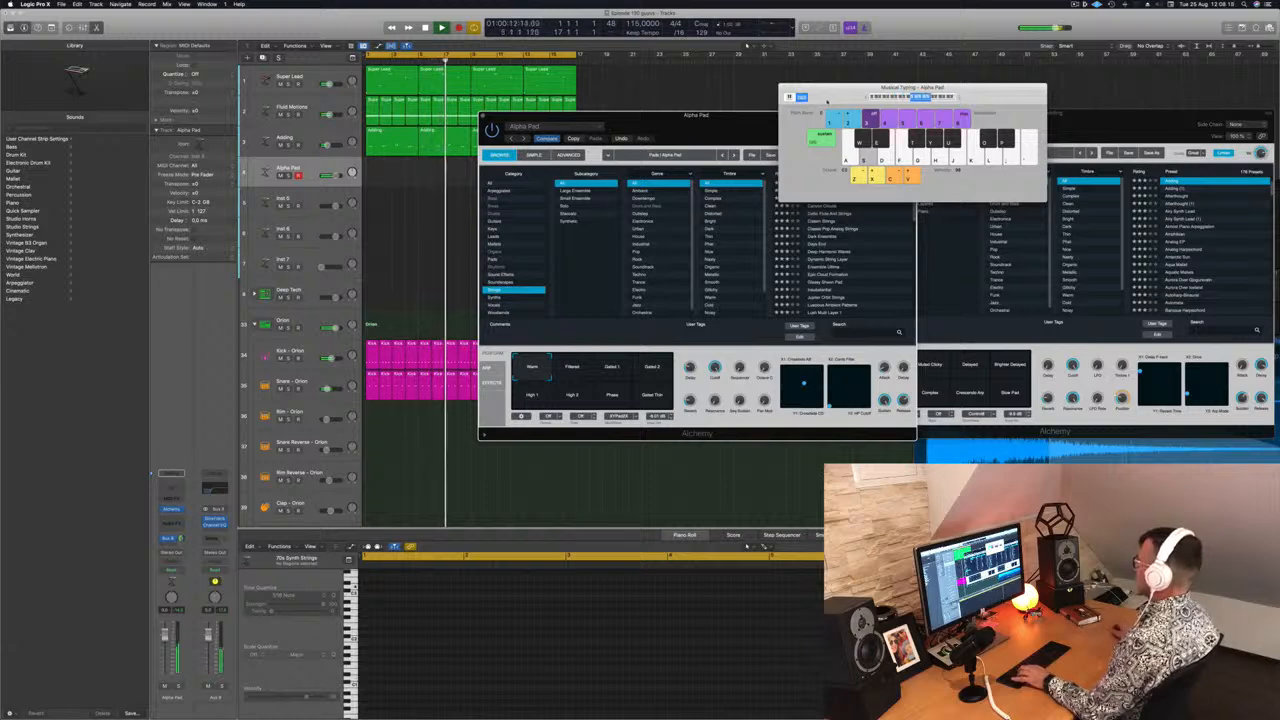
{"action": "left_click_drag", "start_coordinate": [826, 100], "coordinate": [852, 79]}
{"action": "left_click", "coordinate": [817, 198]}
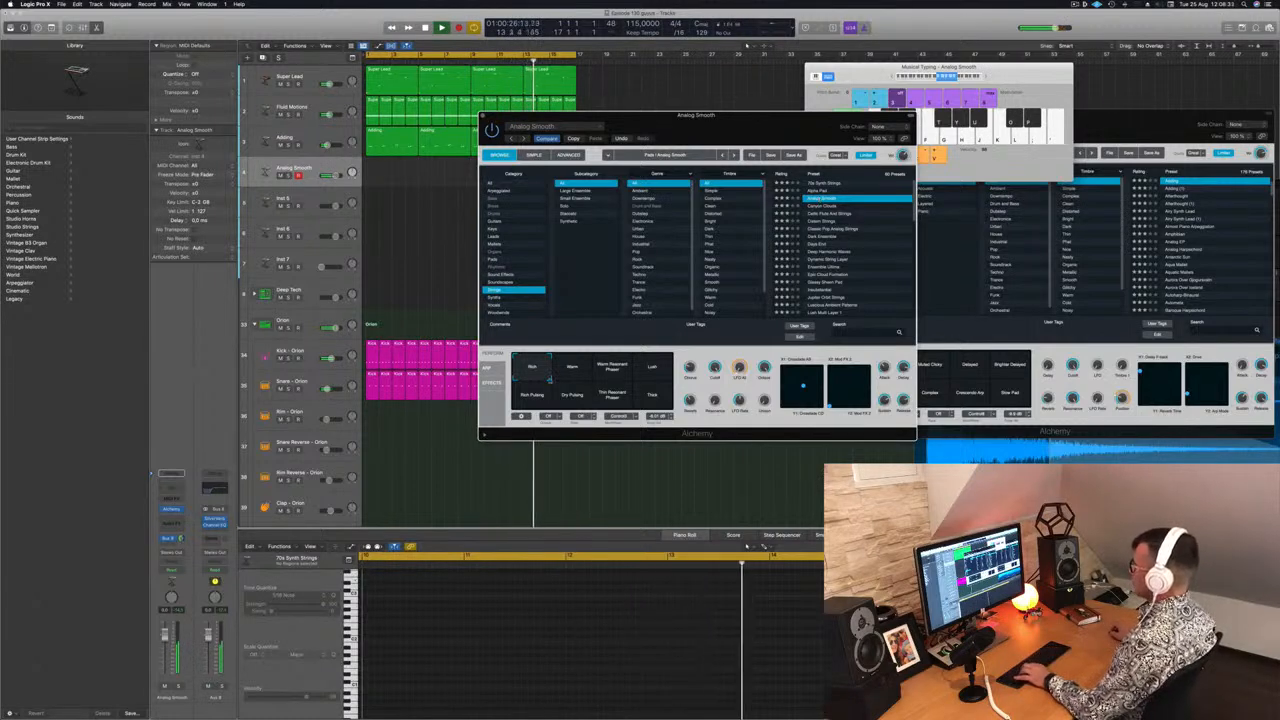
{"action": "left_click", "coordinate": [572, 368]}
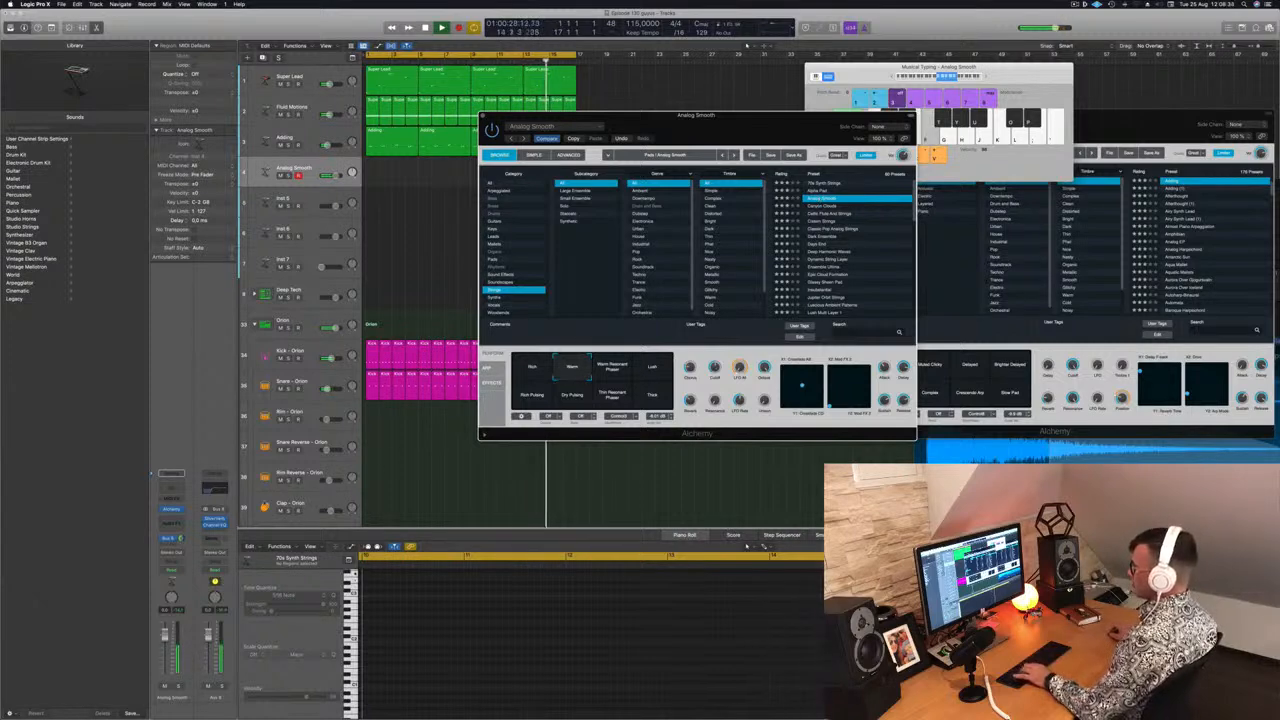
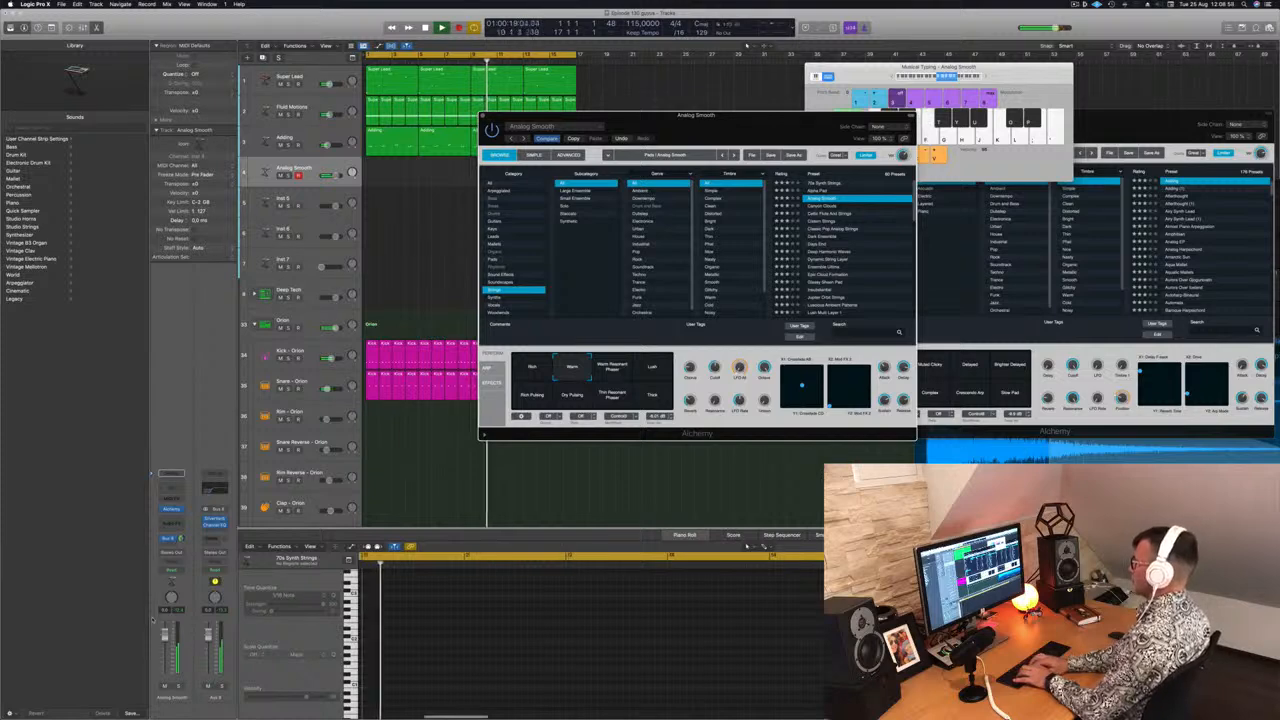
Record a one-bar string part on the Analog Smooth track and review its notes in the piano roll
{"action": "key", "text": "r"}
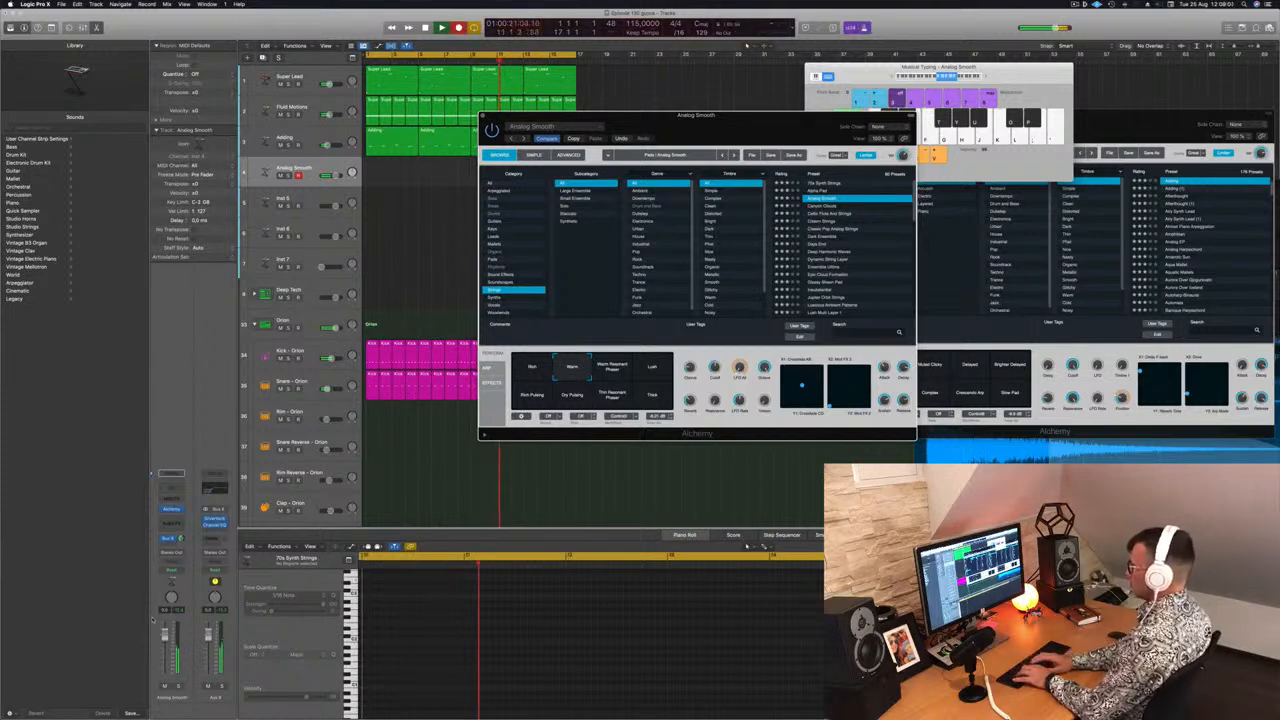
{"action": "key", "text": "d"}
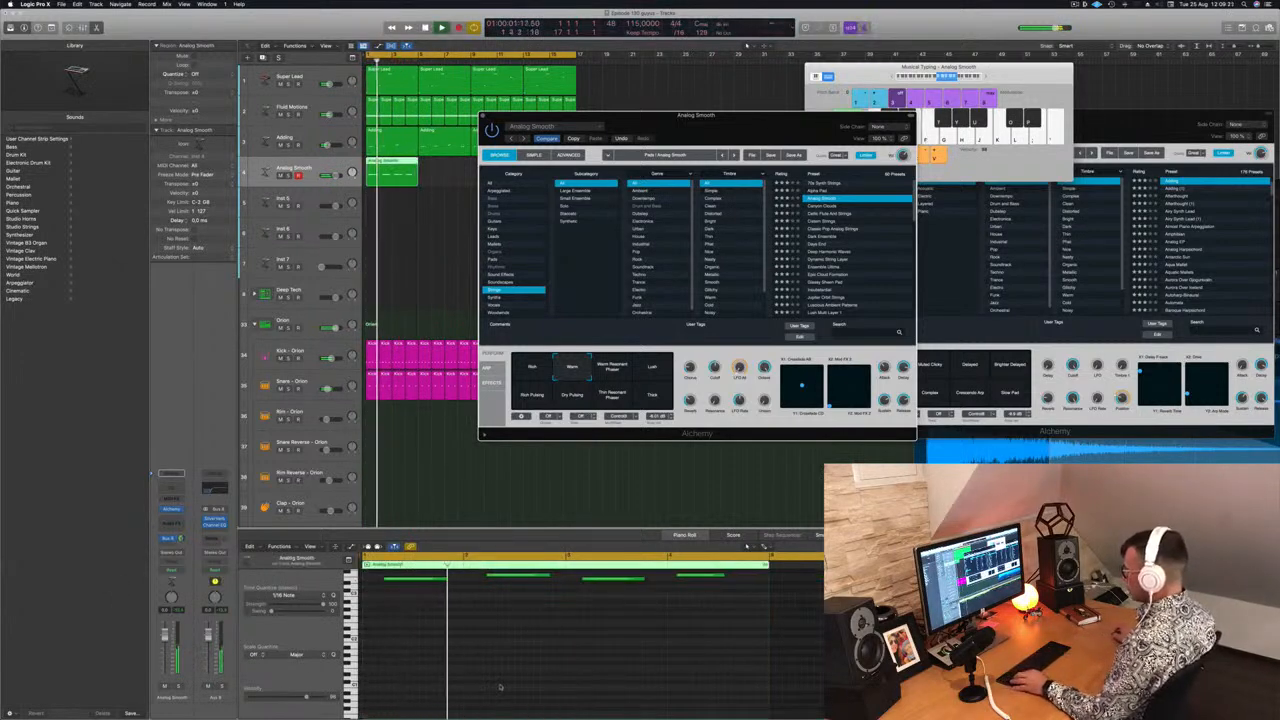
{"action": "scroll", "coordinate": [484, 678], "scroll_direction": "up", "scroll_amount": 1}
{"action": "scroll", "coordinate": [460, 668], "scroll_direction": "up", "scroll_amount": 3}
{"action": "left_click", "coordinate": [451, 651]}
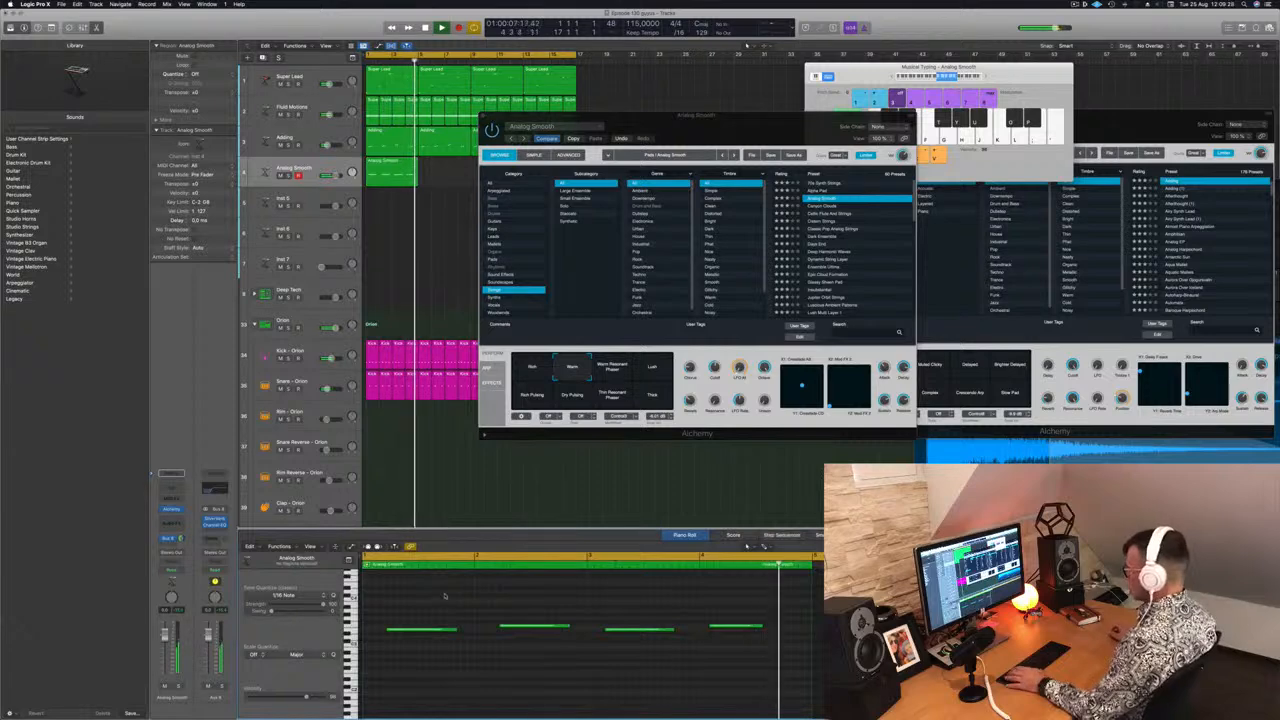
Delete the extra string region, keeping the one-bar region at the start of the track
{"action": "left_click_drag", "start_coordinate": [631, 123], "coordinate": [926, 117]}
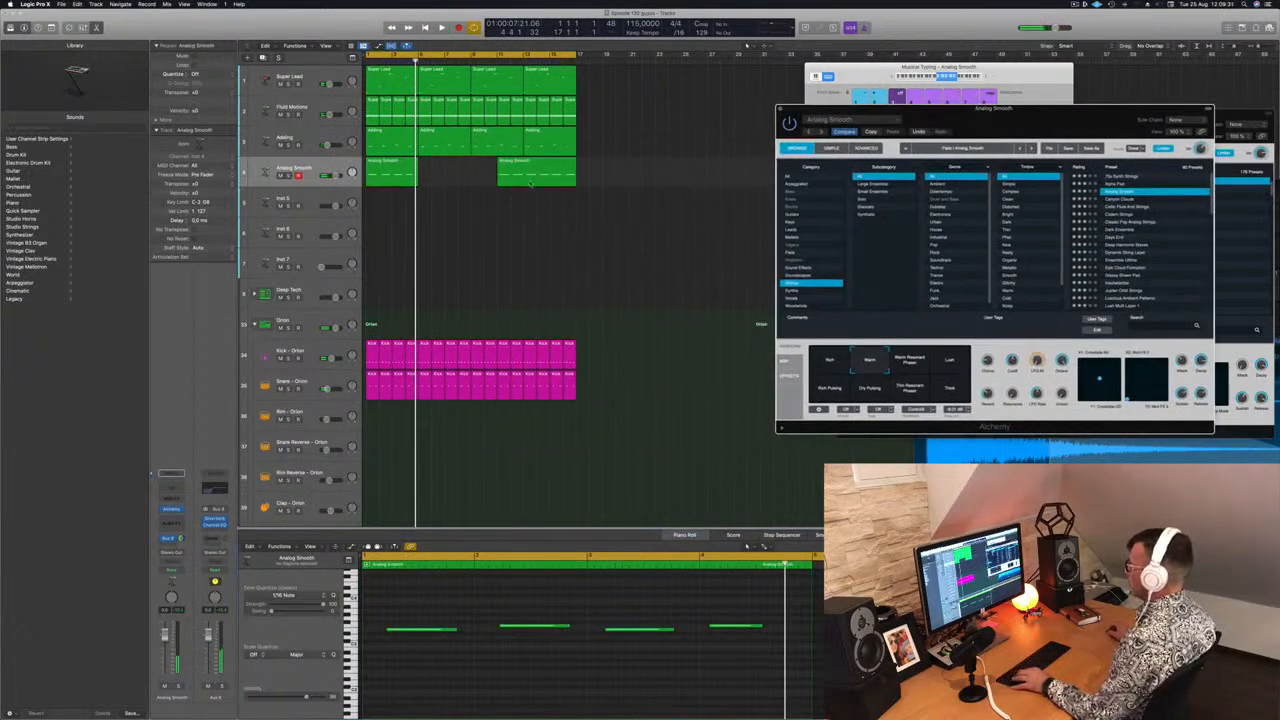
{"action": "left_click_drag", "start_coordinate": [524, 169], "coordinate": [526, 166]}
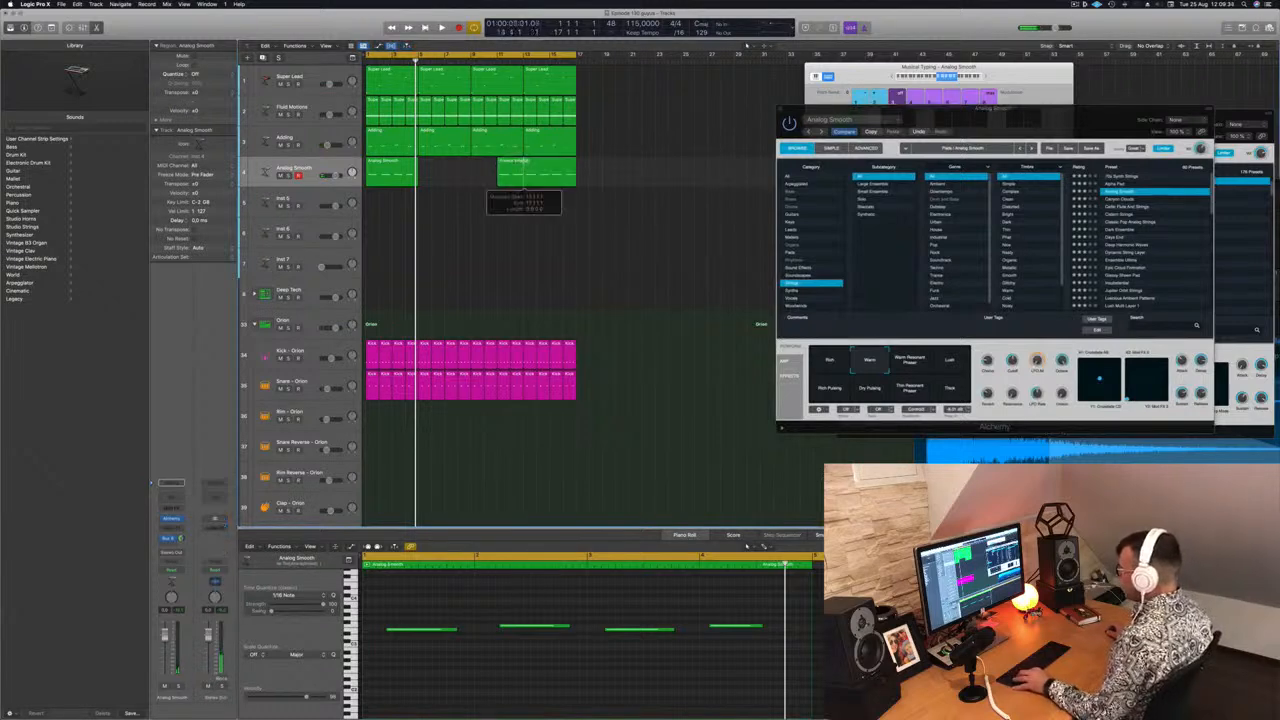
{"action": "key", "text": "t"}
{"action": "key", "text": "i"}
{"action": "left_click", "coordinate": [525, 163]}
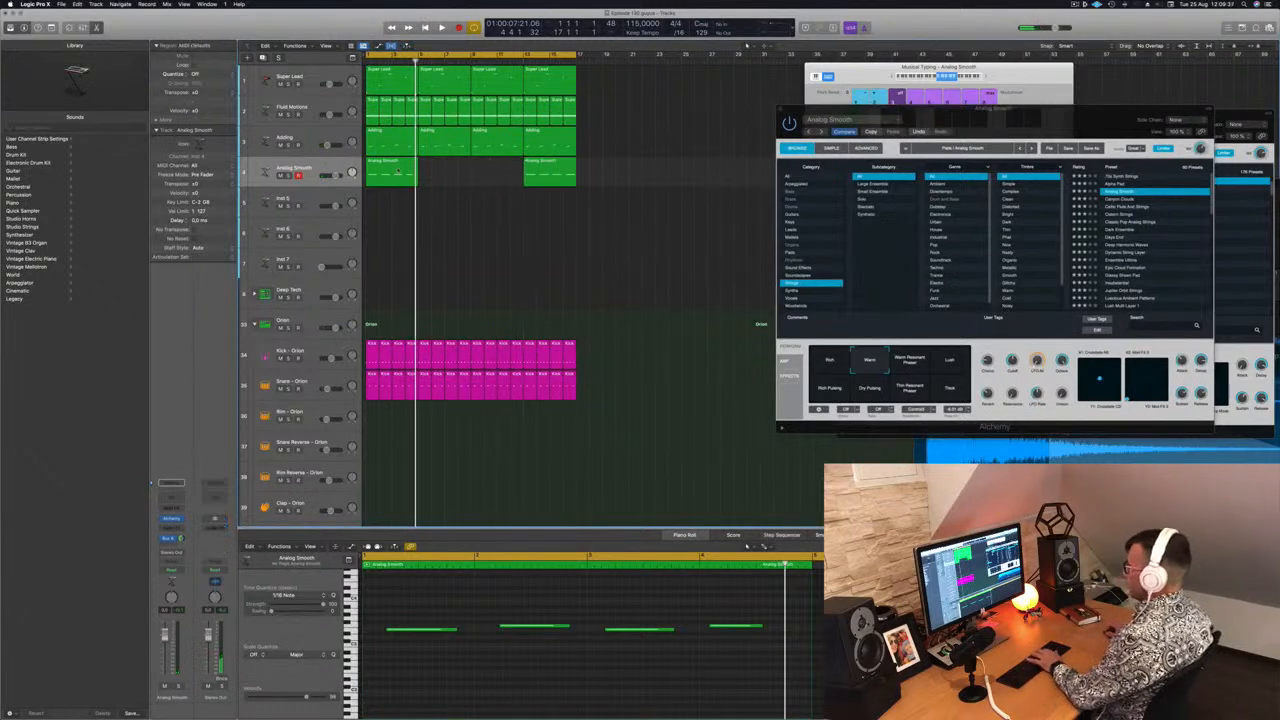
{"action": "left_click", "coordinate": [398, 171]}
{"action": "key", "text": "BackSpace"}
{"action": "left_click_drag", "start_coordinate": [557, 171], "coordinate": [398, 172]}
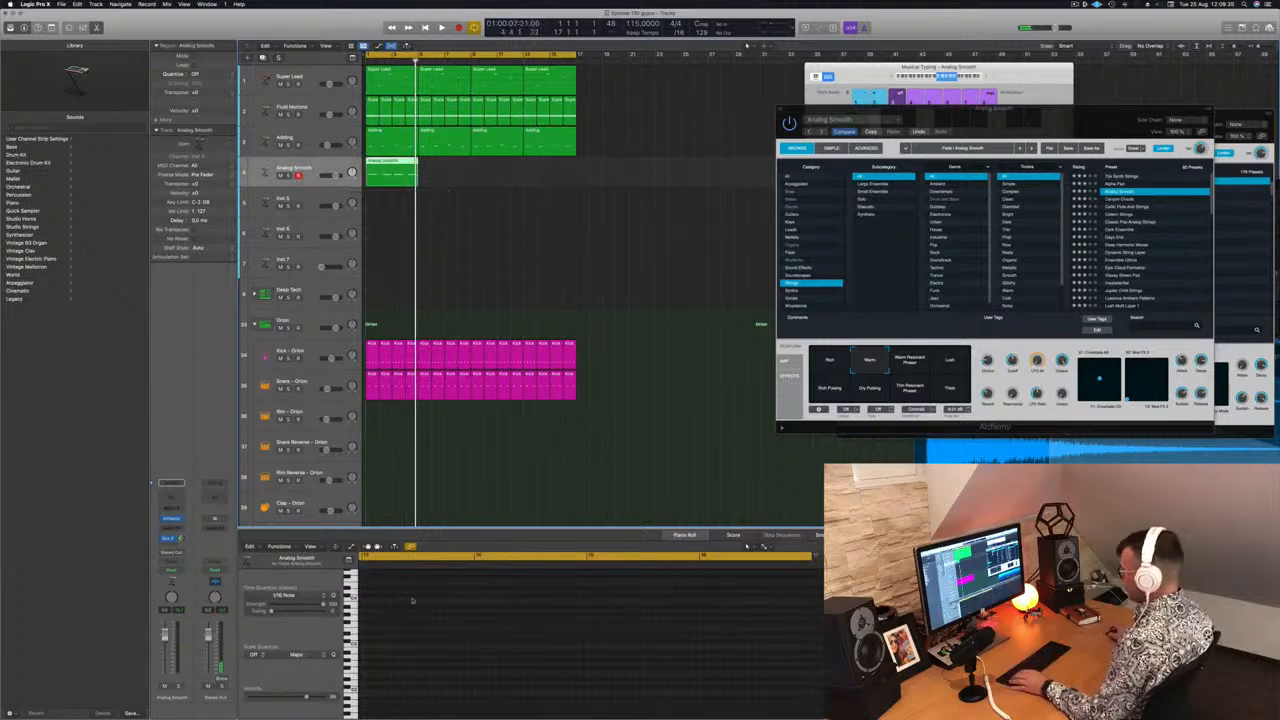
Play back the strings part in the piano roll to audition its notes
{"action": "key", "text": "e"}
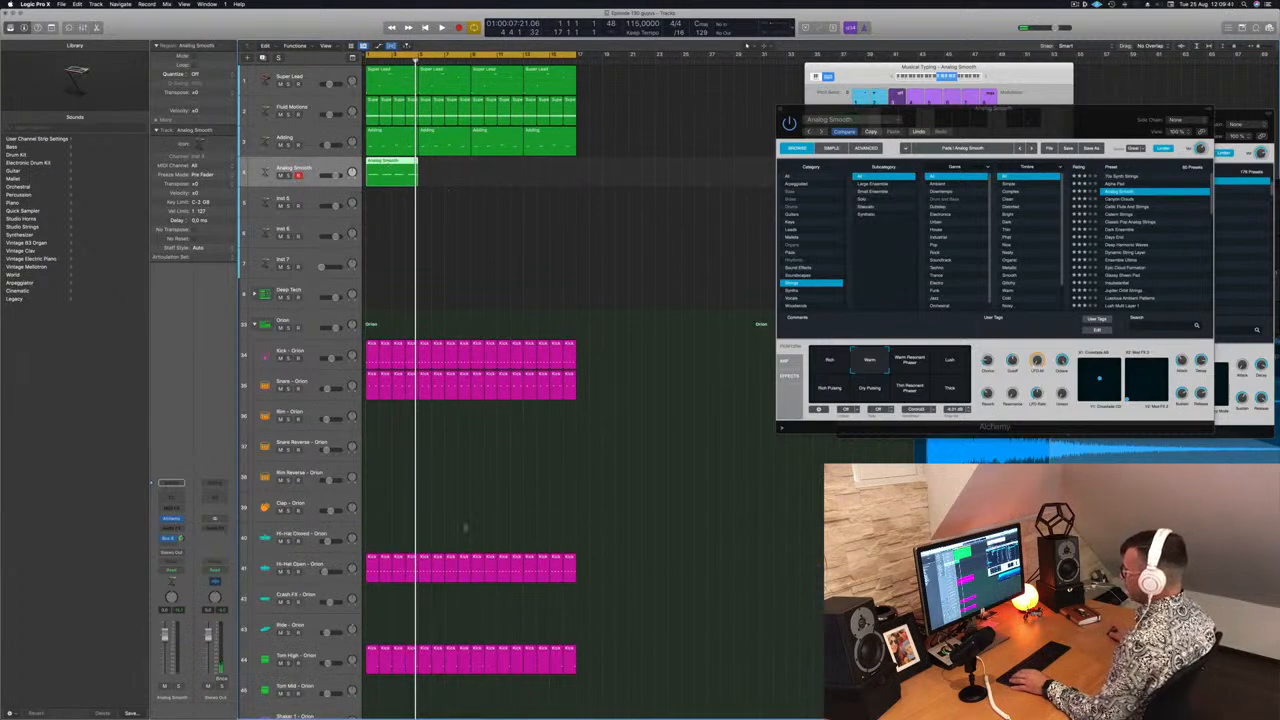
{"action": "key", "text": "e"}
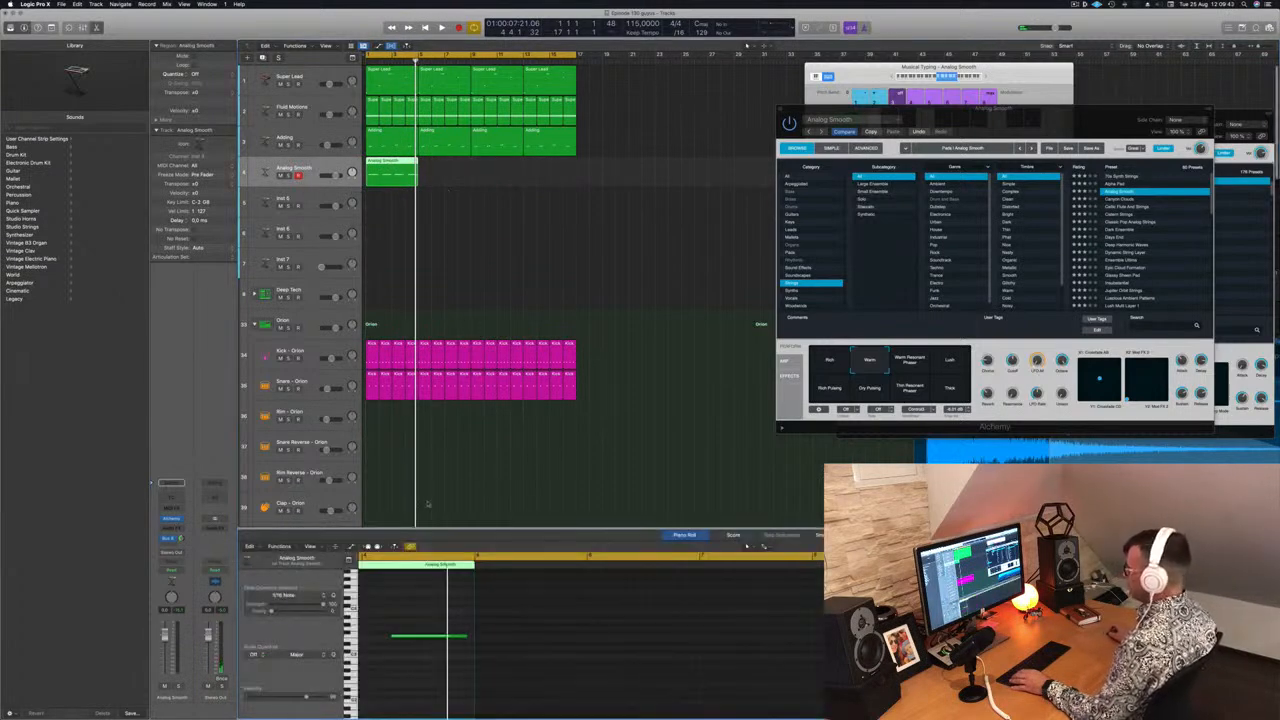
{"action": "scroll", "coordinate": [470, 623], "scroll_direction": "left", "scroll_amount": 10}
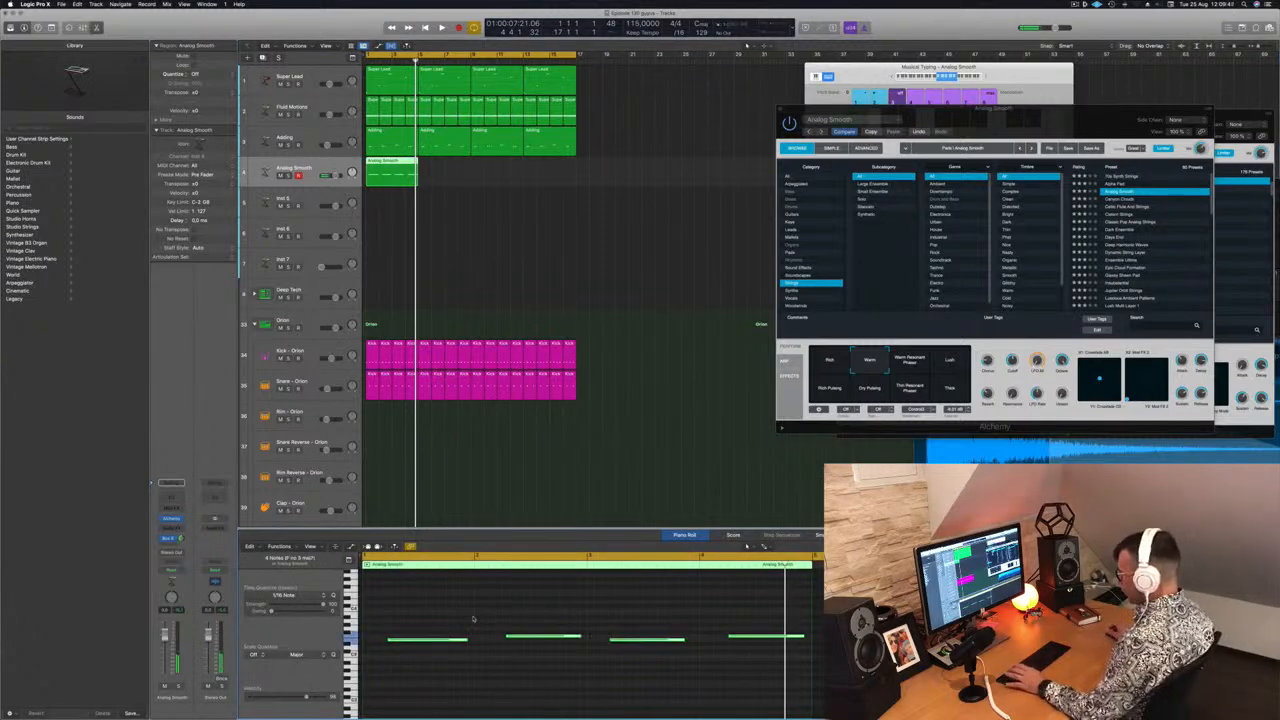
{"action": "key", "text": "space"}
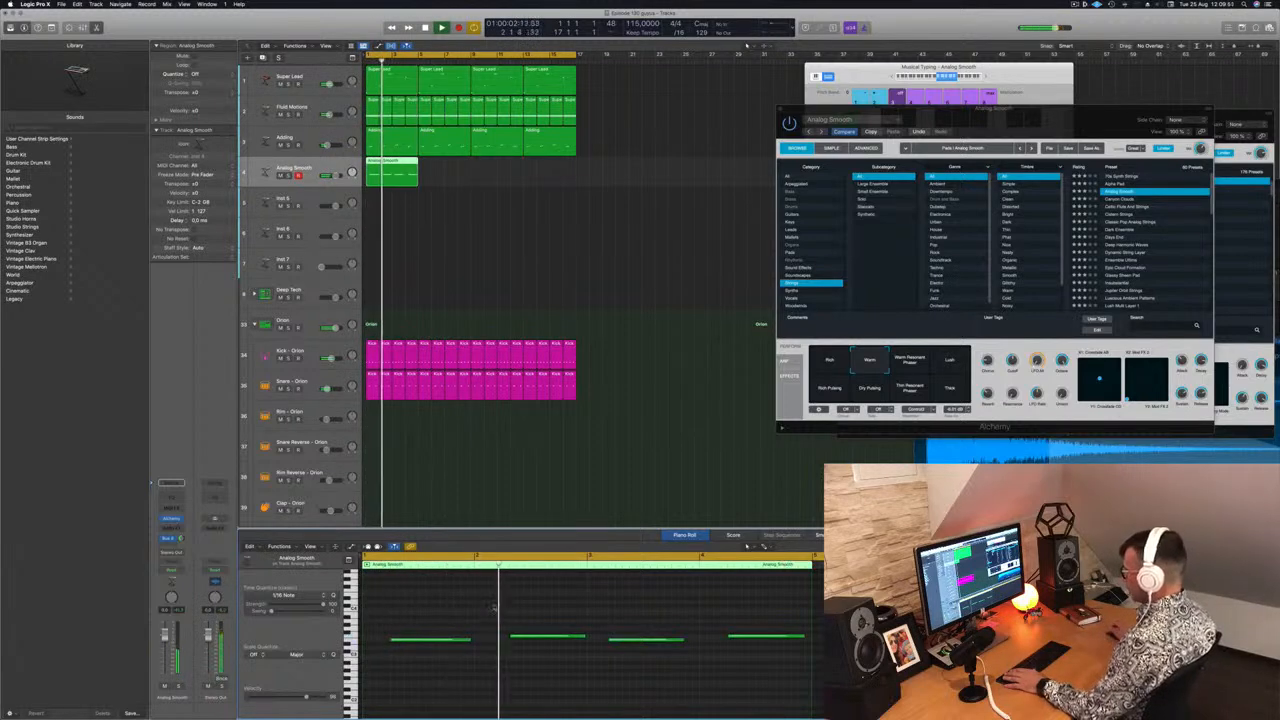
{"action": "left_click", "coordinate": [531, 635]}
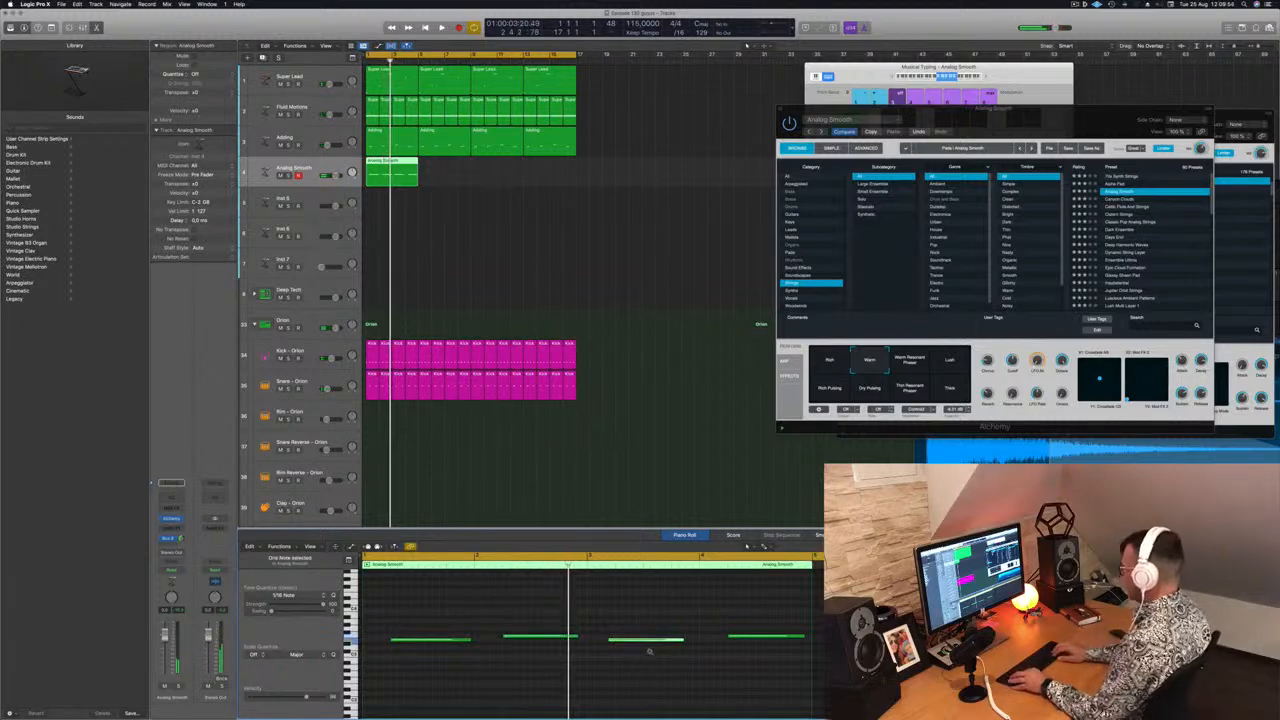
{"action": "key", "text": "space"}
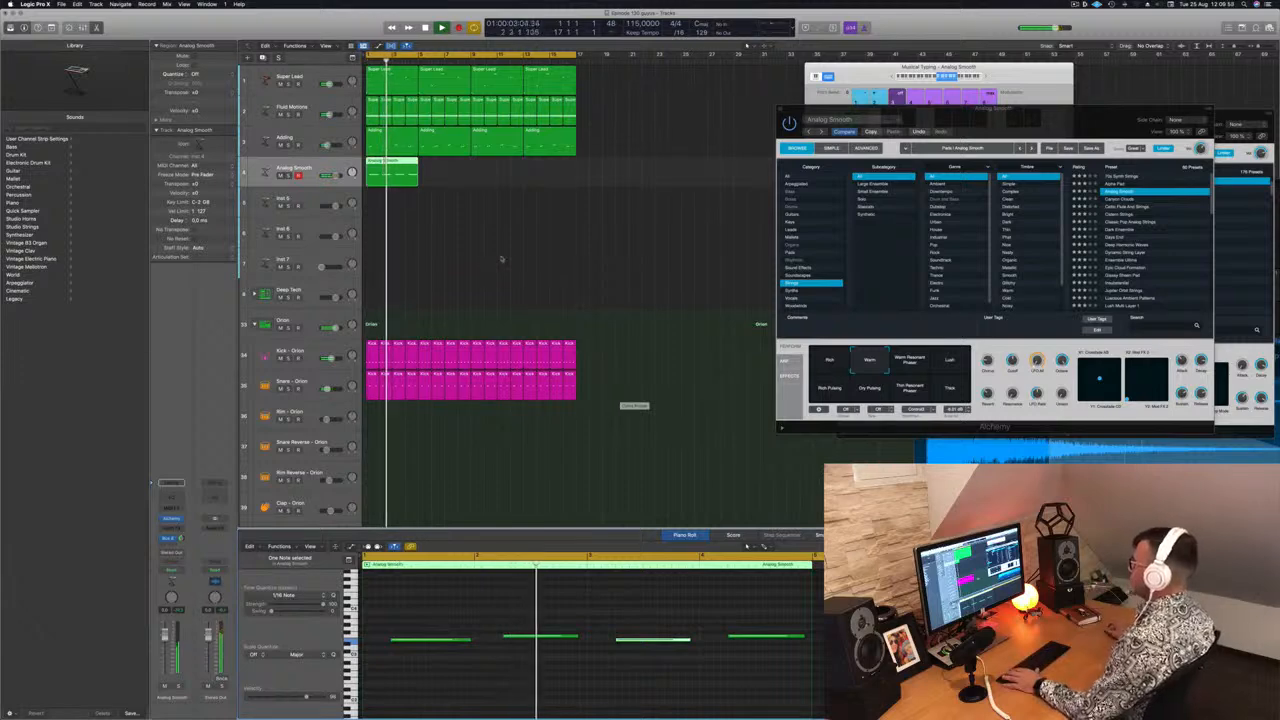
Loop the strings region so it repeats across all four bars
{"action": "key", "text": "space"}
{"action": "left_click_drag", "start_coordinate": [337, 174], "coordinate": [333, 175]}
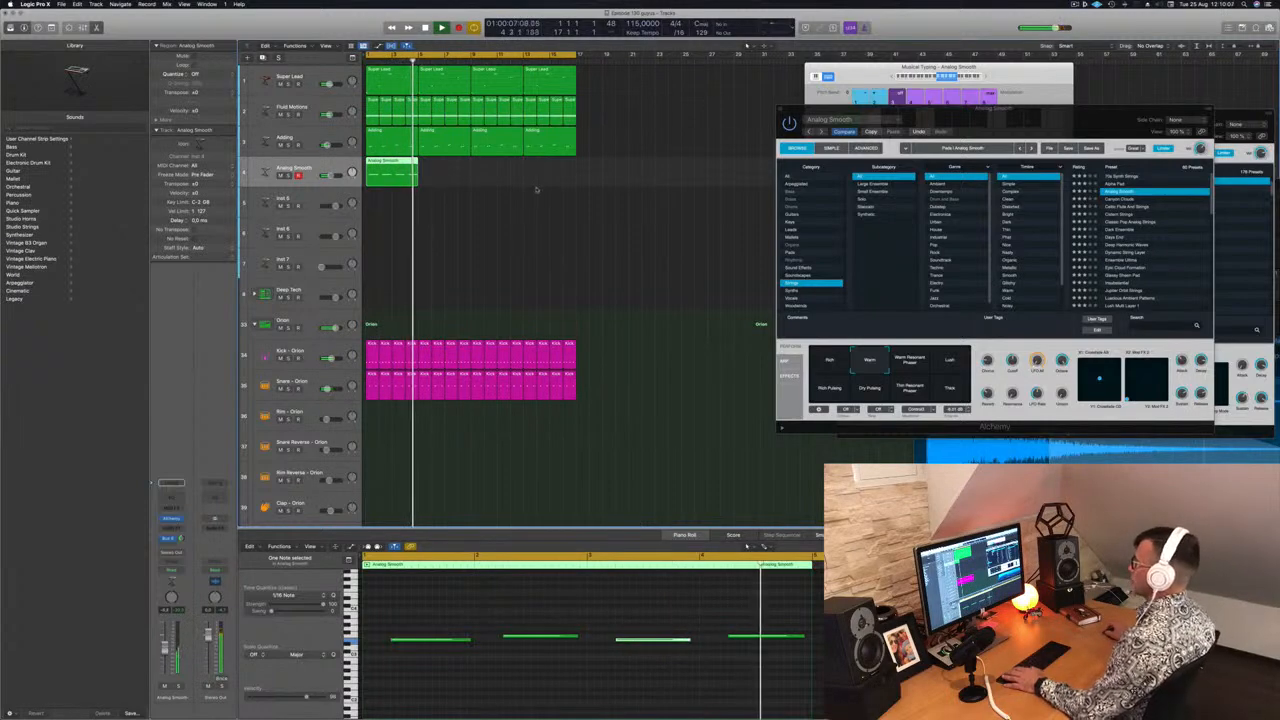
{"action": "left_click_drag", "start_coordinate": [391, 172], "coordinate": [495, 173]}
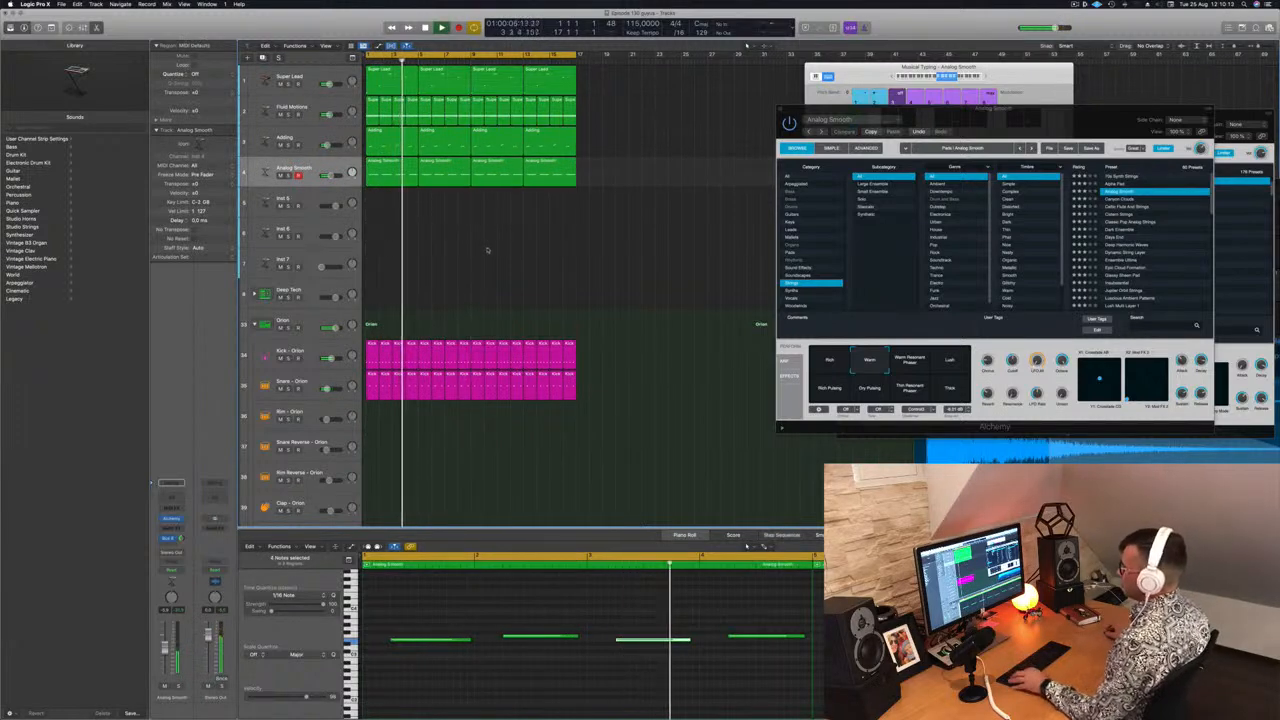
Copy a one-bar drum region onto the Hi-Hat Closed - Orion track
{"action": "scroll", "coordinate": [468, 247], "scroll_direction": "down", "scroll_amount": 4}
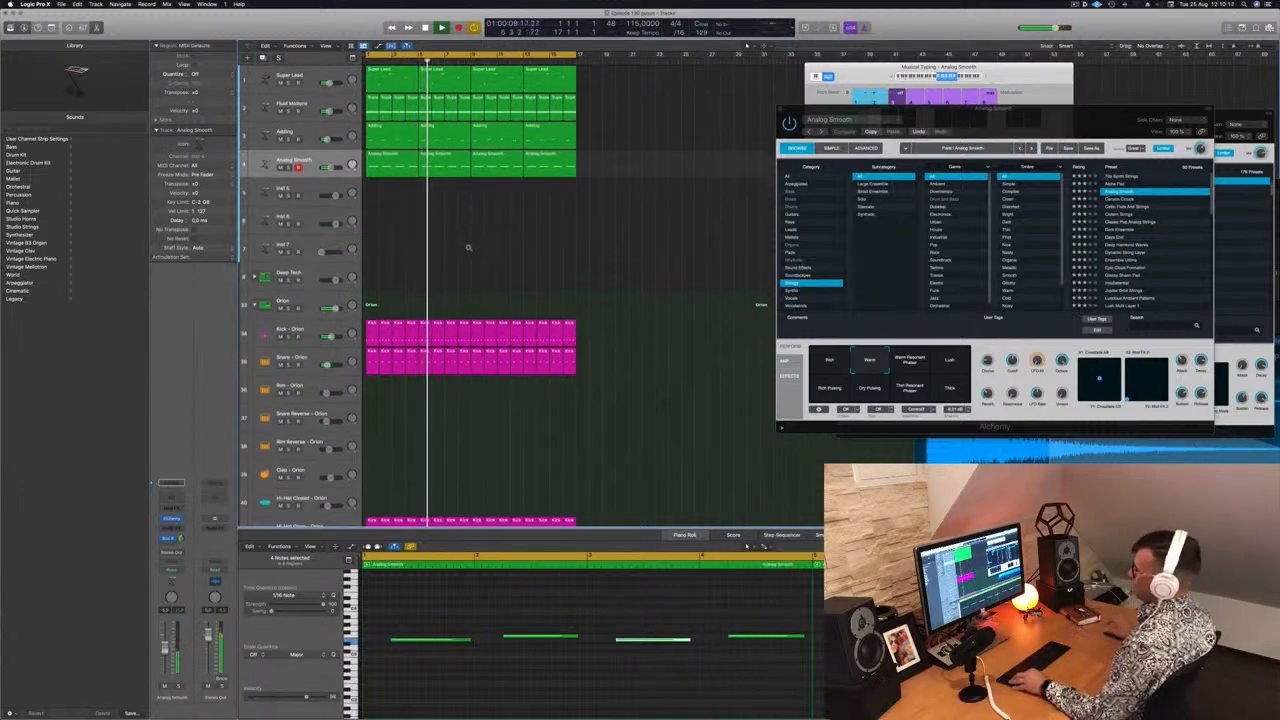
{"action": "scroll", "coordinate": [467, 250], "scroll_direction": "down", "scroll_amount": 1}
{"action": "scroll", "coordinate": [471, 260], "scroll_direction": "down", "scroll_amount": 2}
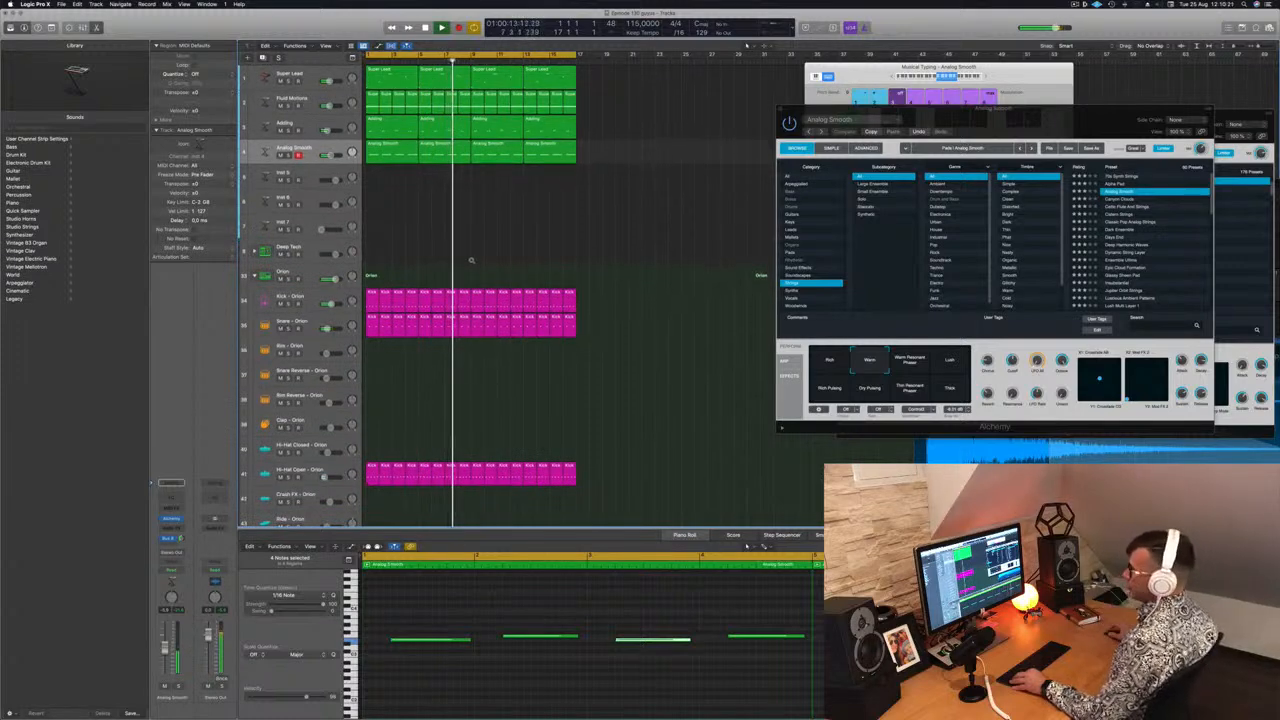
{"action": "scroll", "coordinate": [471, 260], "scroll_direction": "down", "scroll_amount": 4}
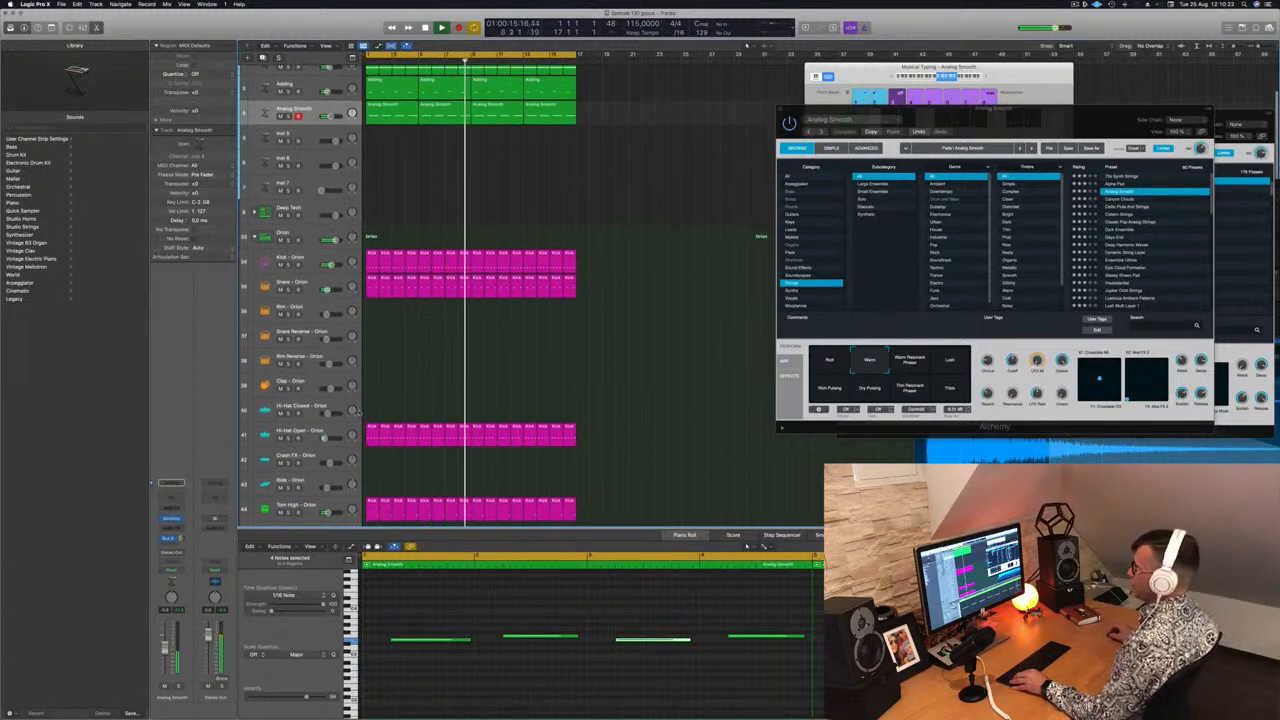
{"action": "left_click_drag", "start_coordinate": [372, 433], "coordinate": [371, 412]}
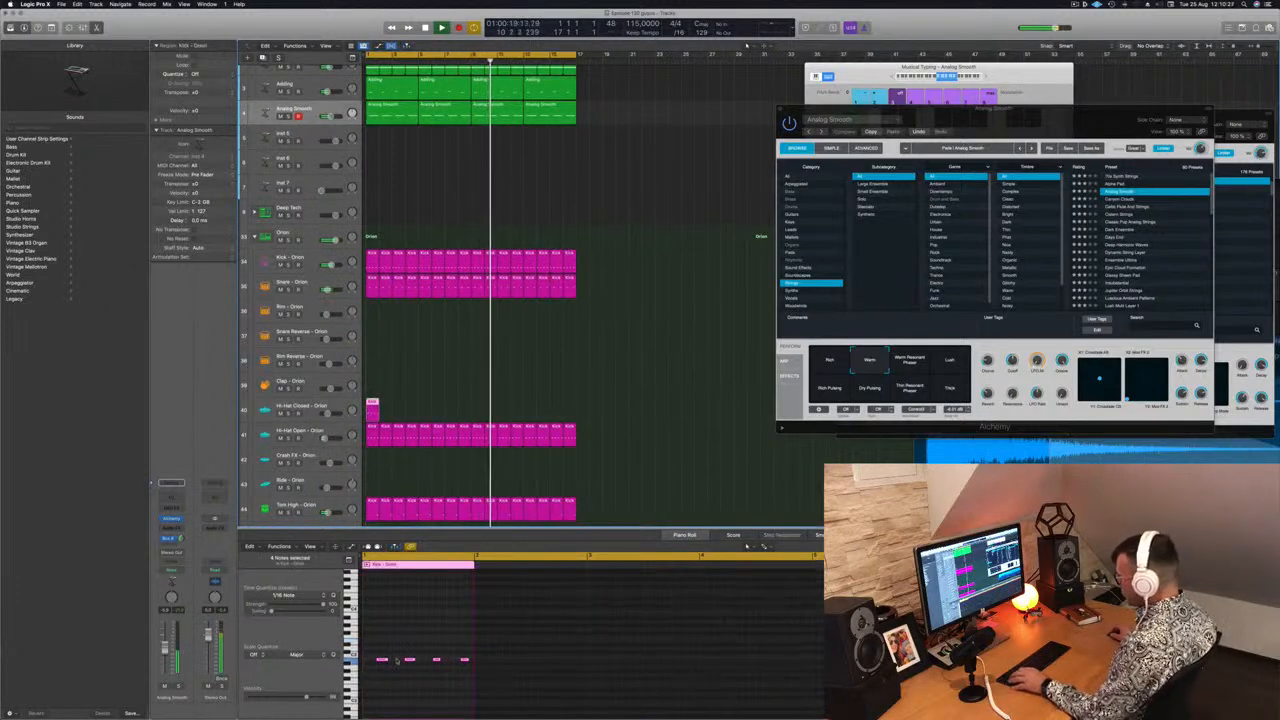
Select all notes in the hi-hat region and shift them one sixteenth later onto the offbeats
{"action": "left_click_drag", "start_coordinate": [372, 649], "coordinate": [499, 671]}
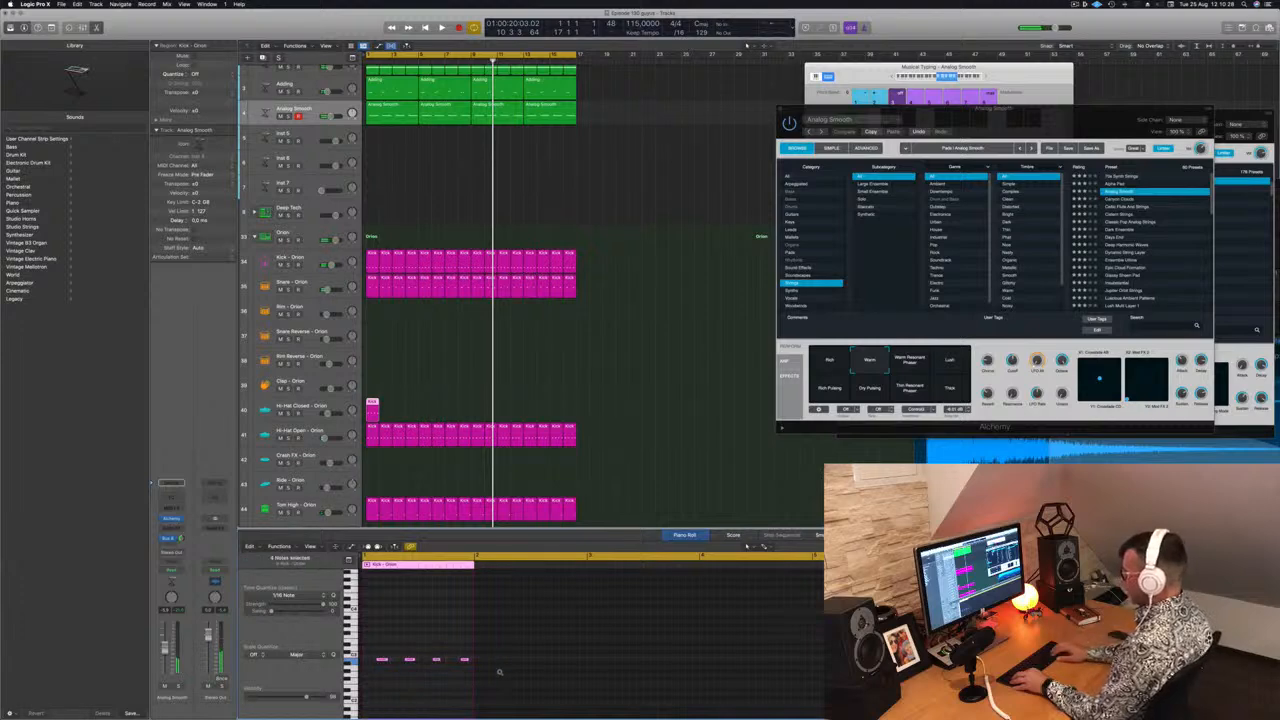
{"action": "key", "text": "Return"}
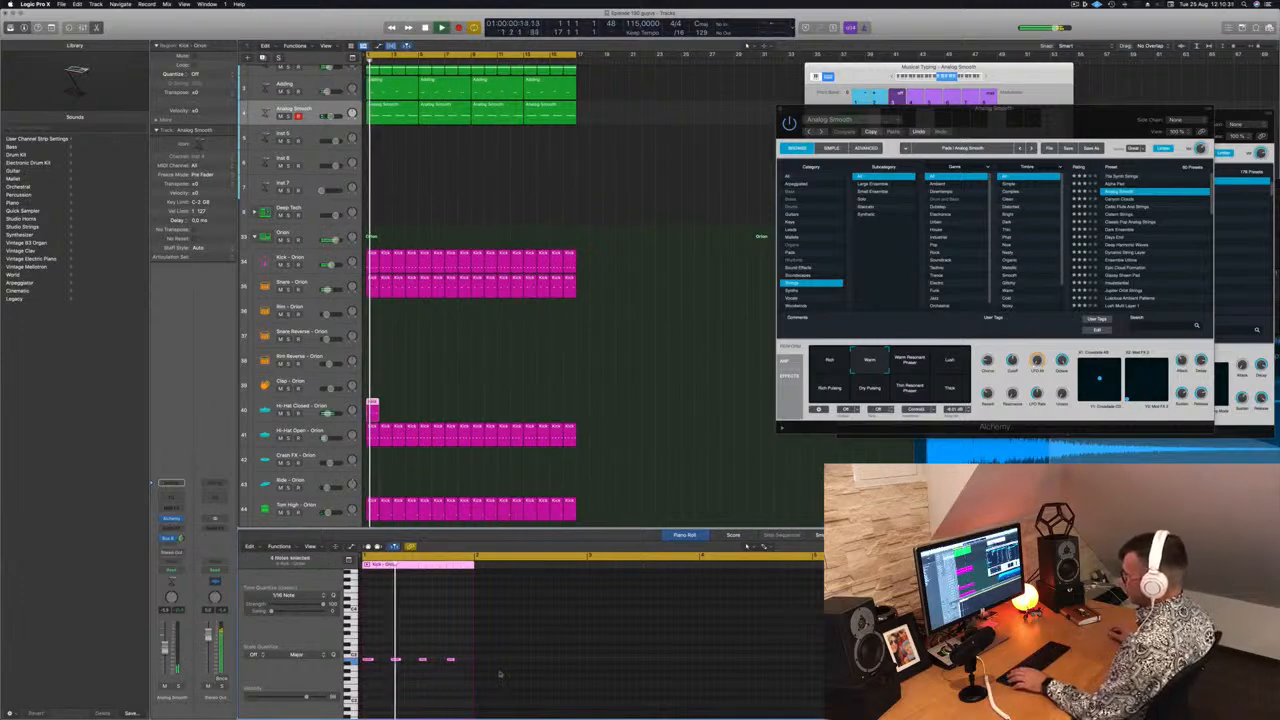
{"action": "left_click_drag", "start_coordinate": [370, 660], "coordinate": [381, 663]}
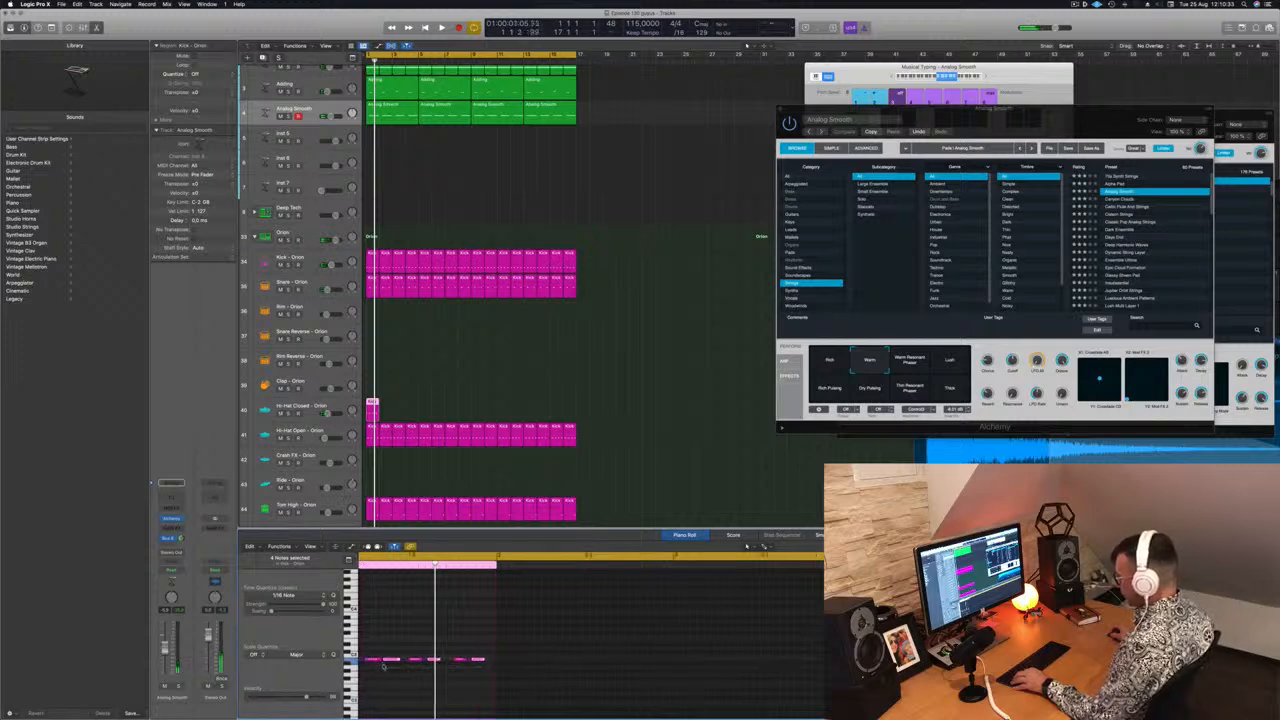
{"action": "key", "text": "space"}
Repeat the hi-hat region so it fills all four bars
{"action": "key", "text": "super+Left"}
{"action": "key", "text": "super+Left"}
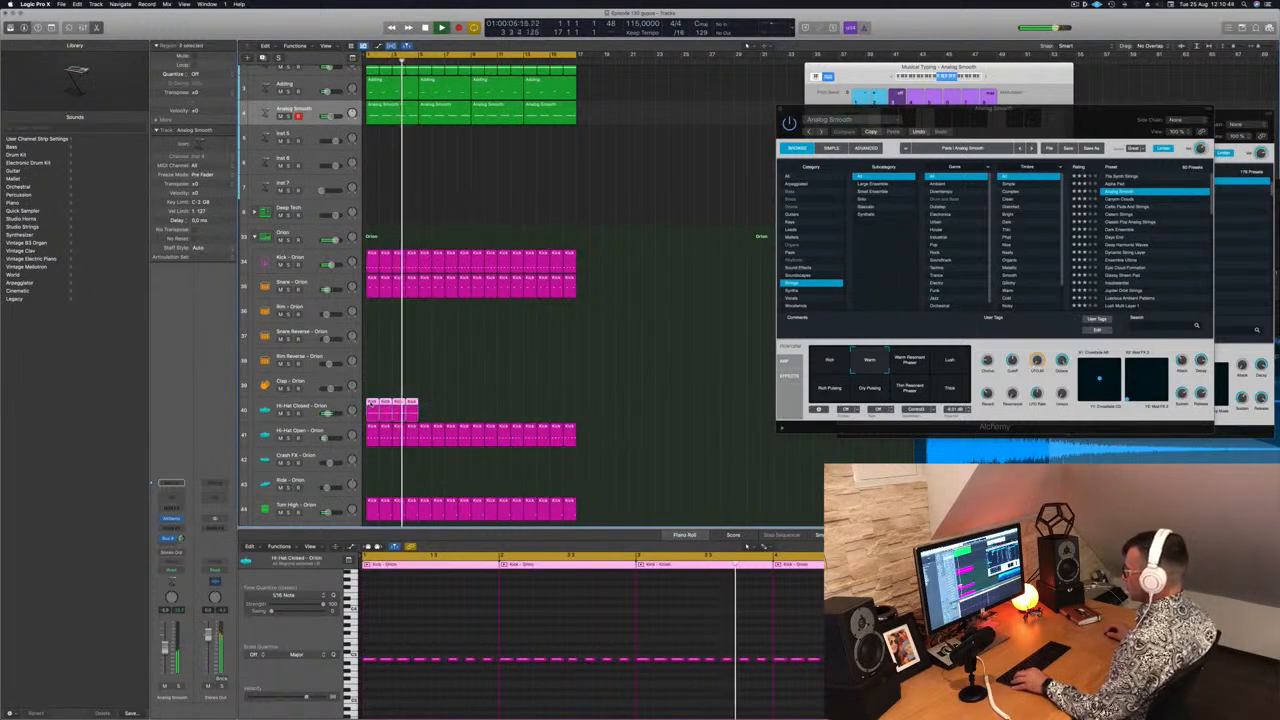
{"action": "left_click_drag", "start_coordinate": [374, 409], "coordinate": [427, 411]}
{"action": "left_click_drag", "start_coordinate": [509, 405], "coordinate": [479, 417]}
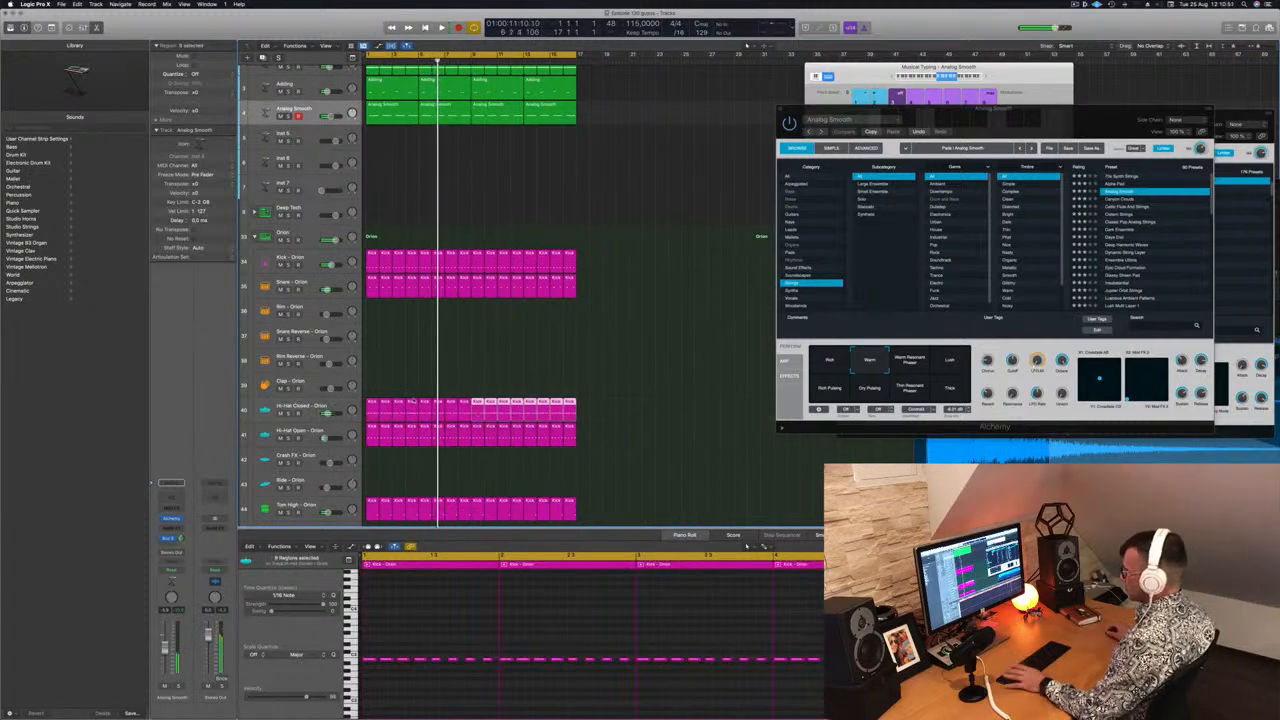
{"action": "key", "text": "Return"}
Select the Ride - Orion track and insert a stereo Step FX multi-effect on it
{"action": "left_click_drag", "start_coordinate": [586, 409], "coordinate": [368, 499]}
{"action": "left_click", "coordinate": [283, 481]}
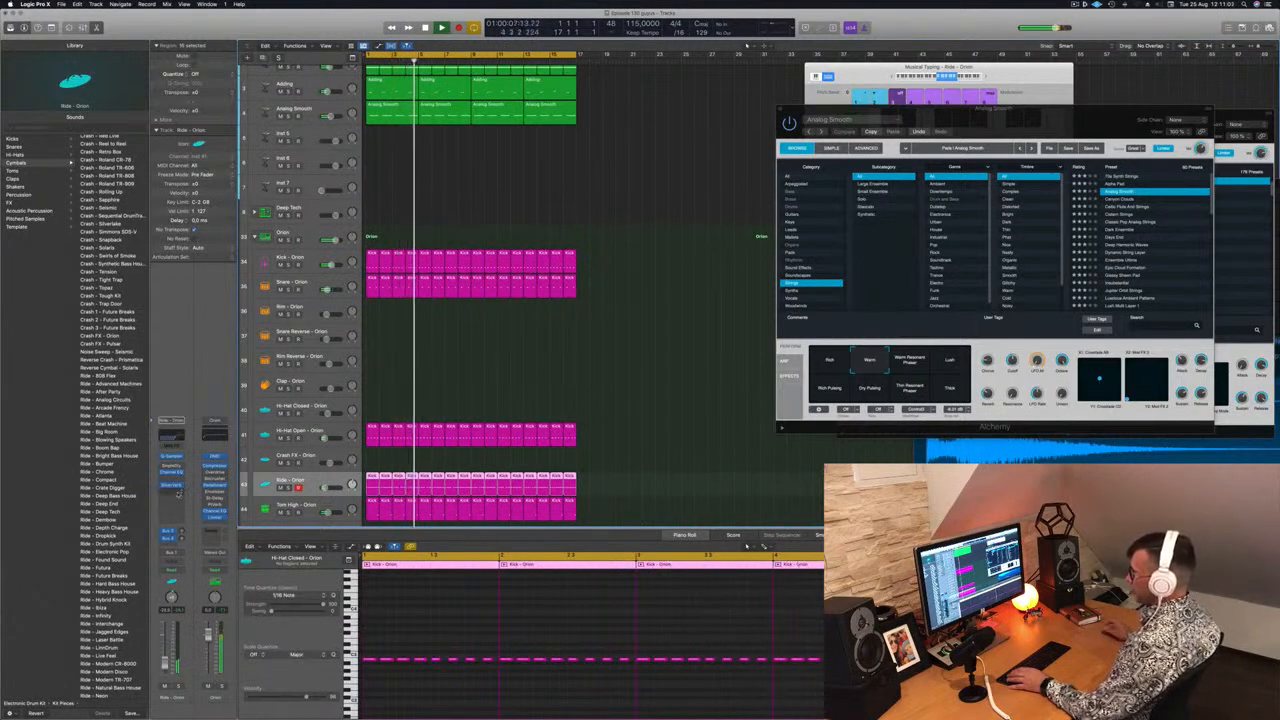
{"action": "left_click", "coordinate": [172, 491]}
{"action": "mouse_move", "coordinate": [185, 649]}
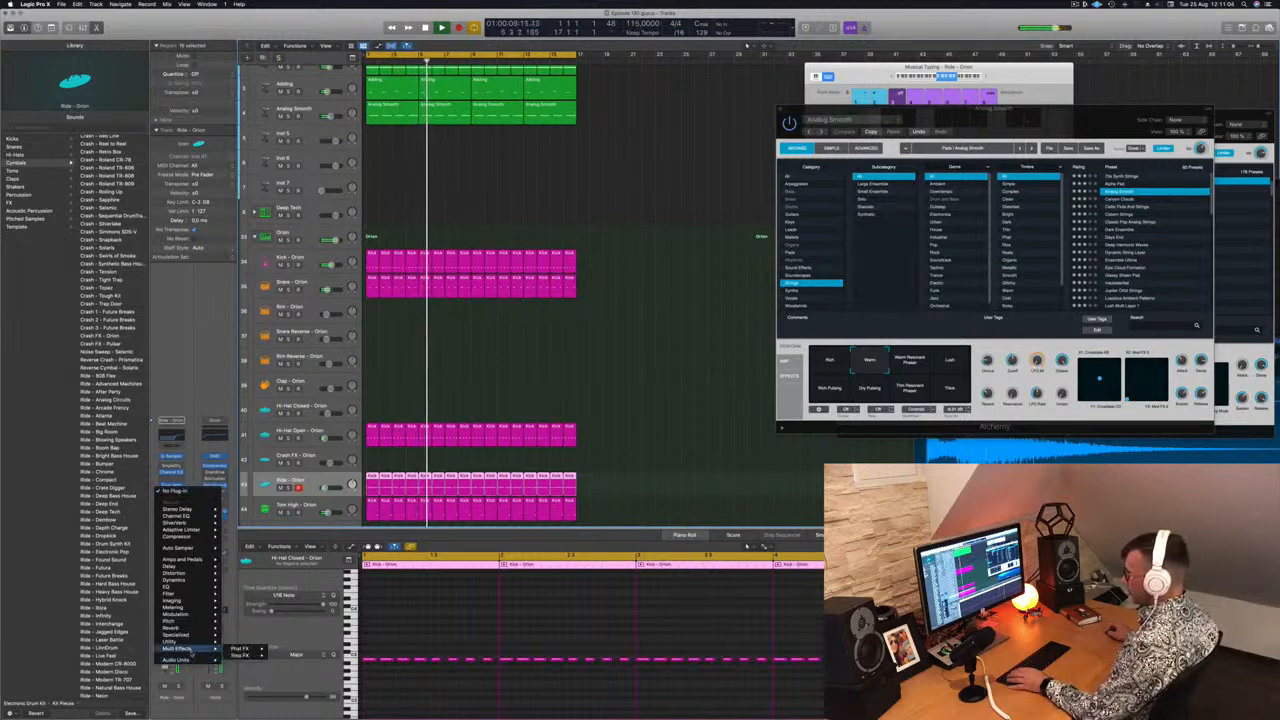
{"action": "mouse_move", "coordinate": [240, 655]}
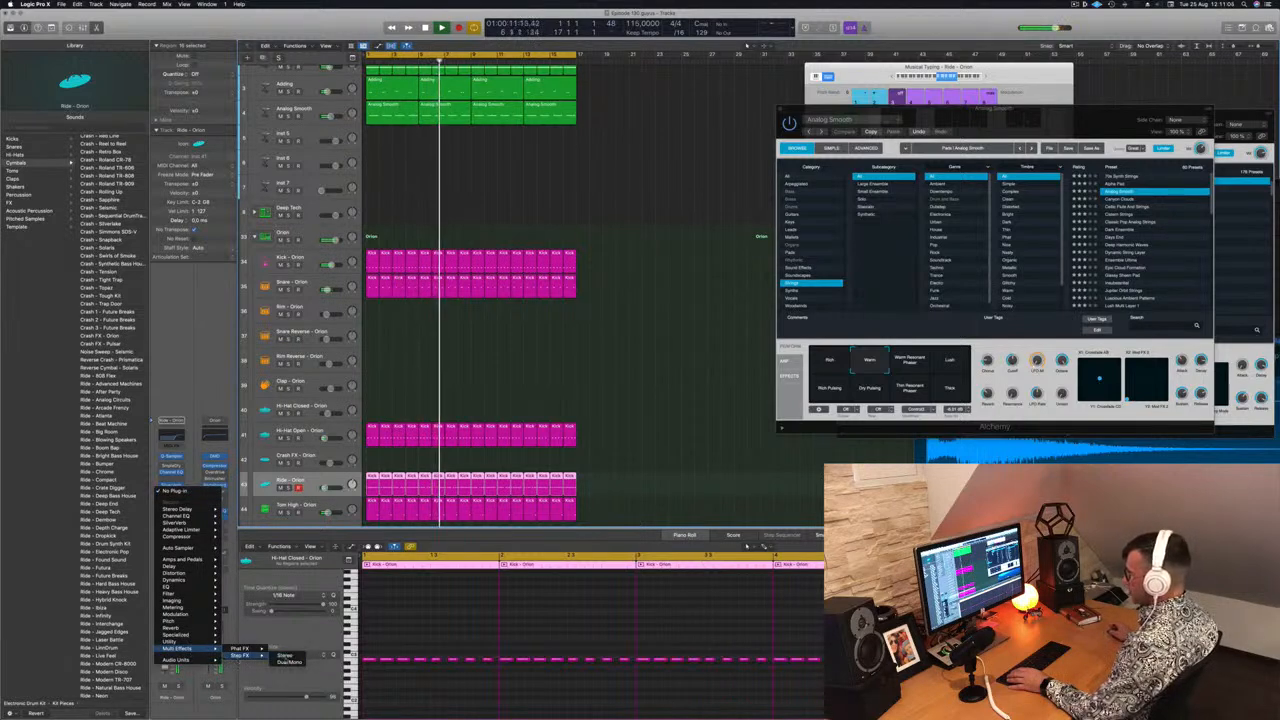
{"action": "left_click", "coordinate": [284, 655]}
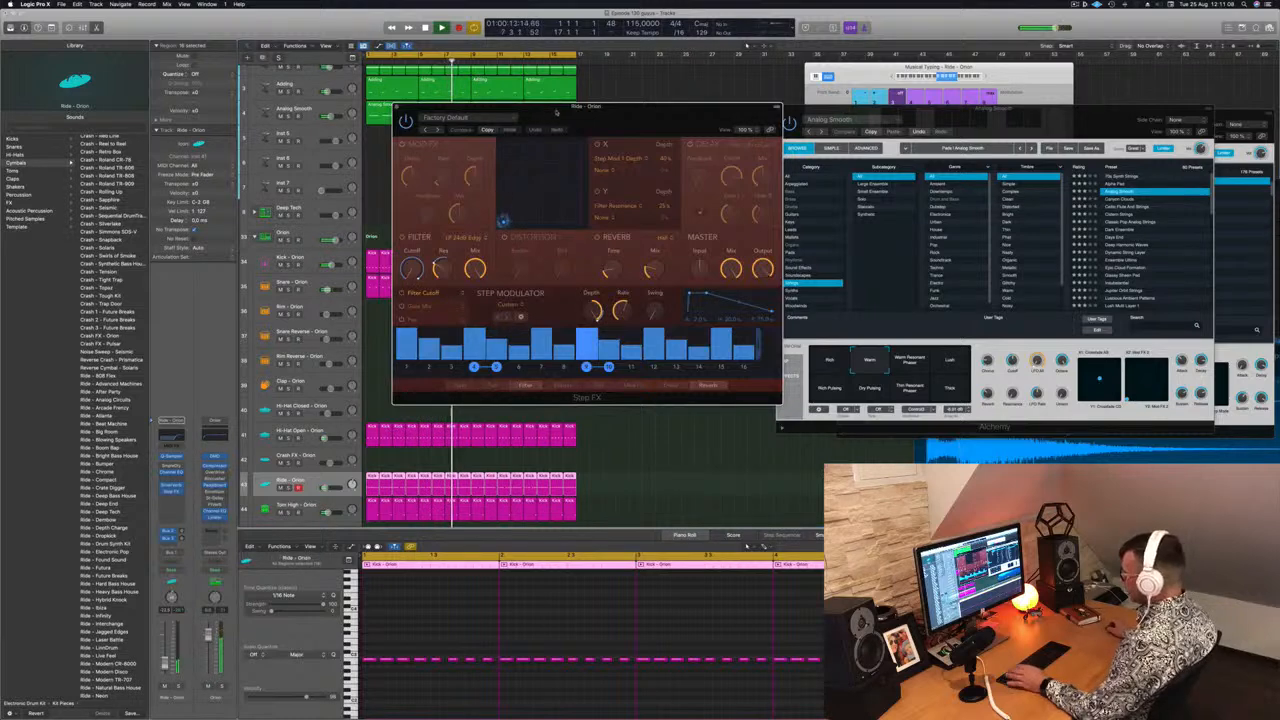
Step through the Step FX presets on the ride to load Broken Echoes, nudging the ride's volume
{"action": "left_click_drag", "start_coordinate": [552, 107], "coordinate": [648, 118]}
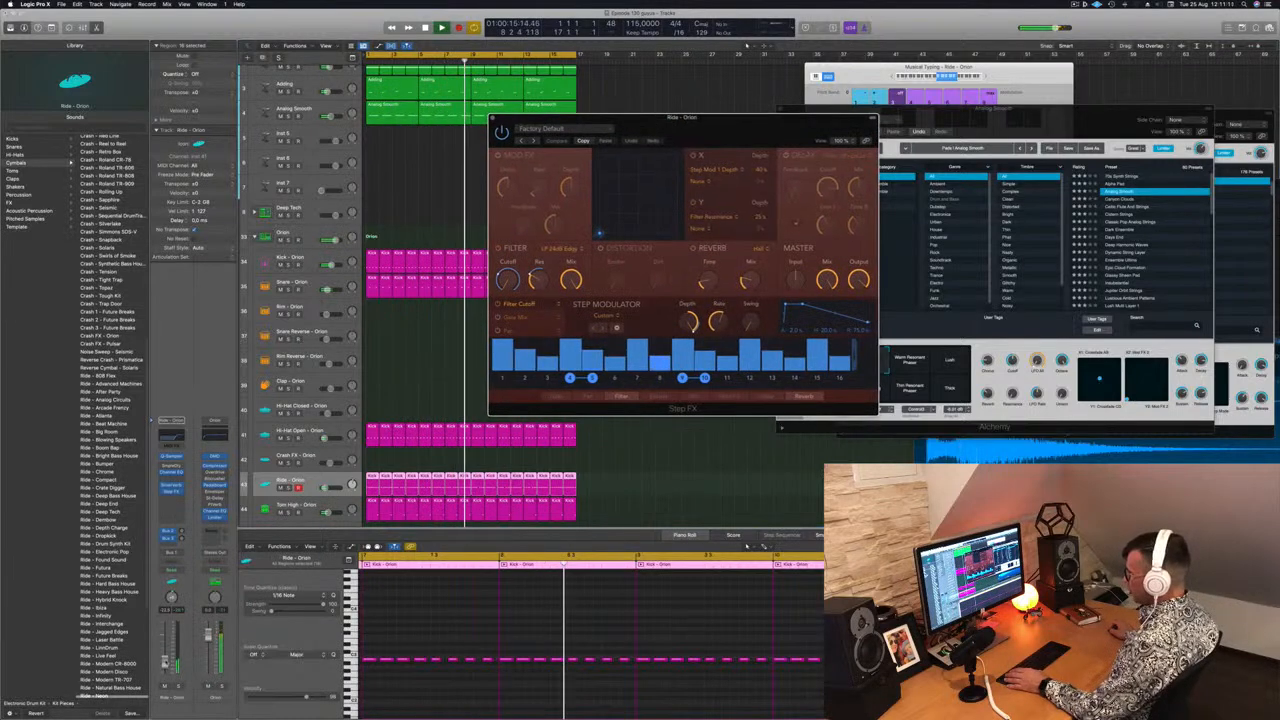
{"action": "left_click_drag", "start_coordinate": [165, 663], "coordinate": [165, 658]}
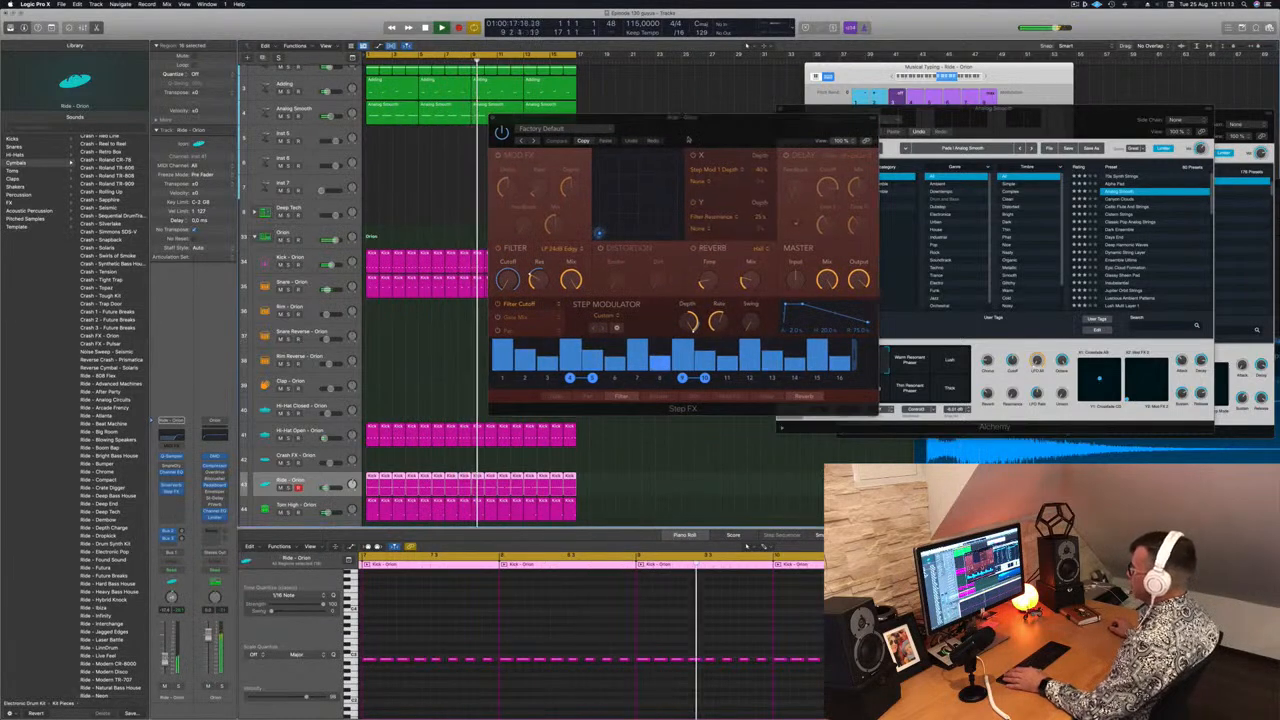
{"action": "left_click_drag", "start_coordinate": [616, 118], "coordinate": [485, 134]}
{"action": "left_click", "coordinate": [403, 158]}
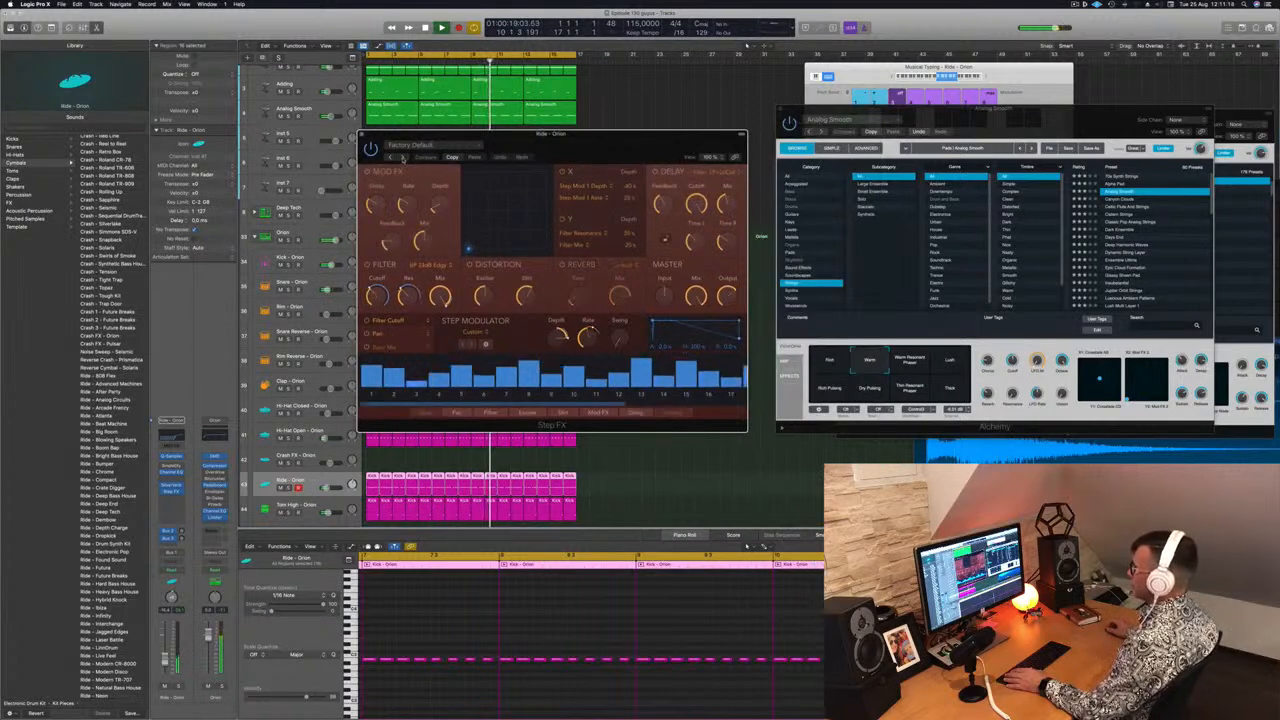
{"action": "left_click_drag", "start_coordinate": [165, 662], "coordinate": [165, 667]}
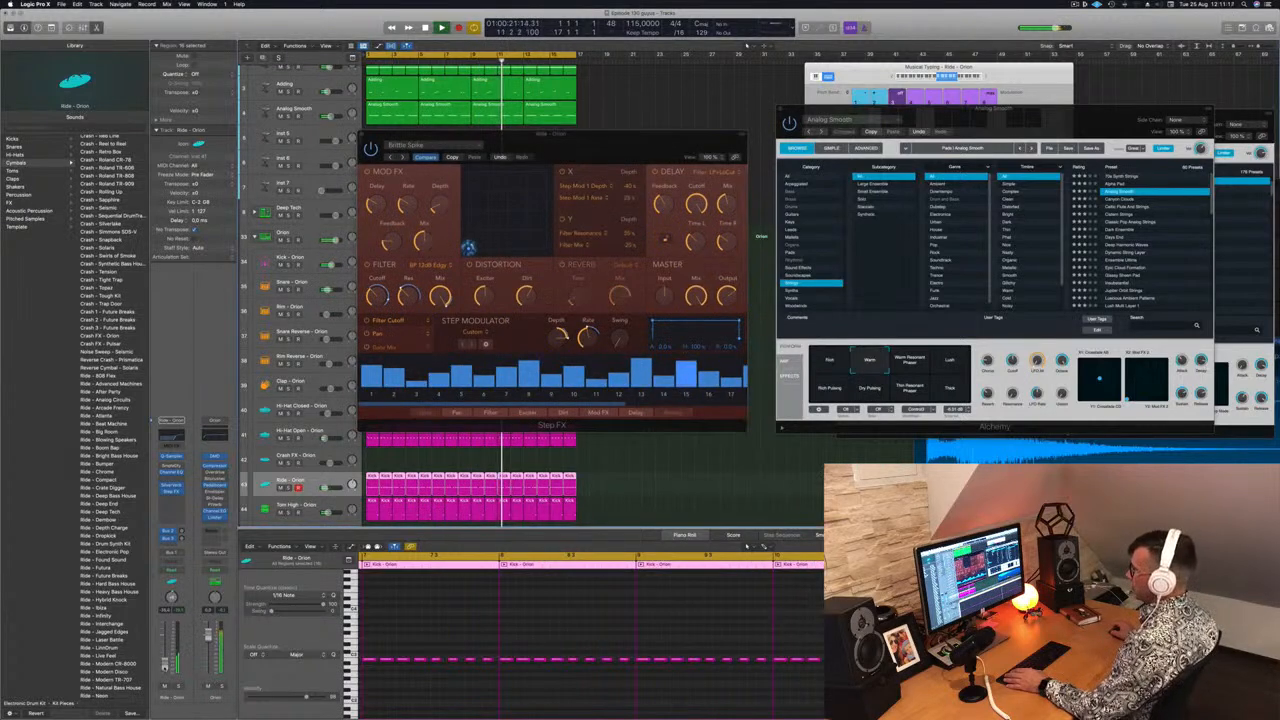
{"action": "left_click", "coordinate": [404, 157]}
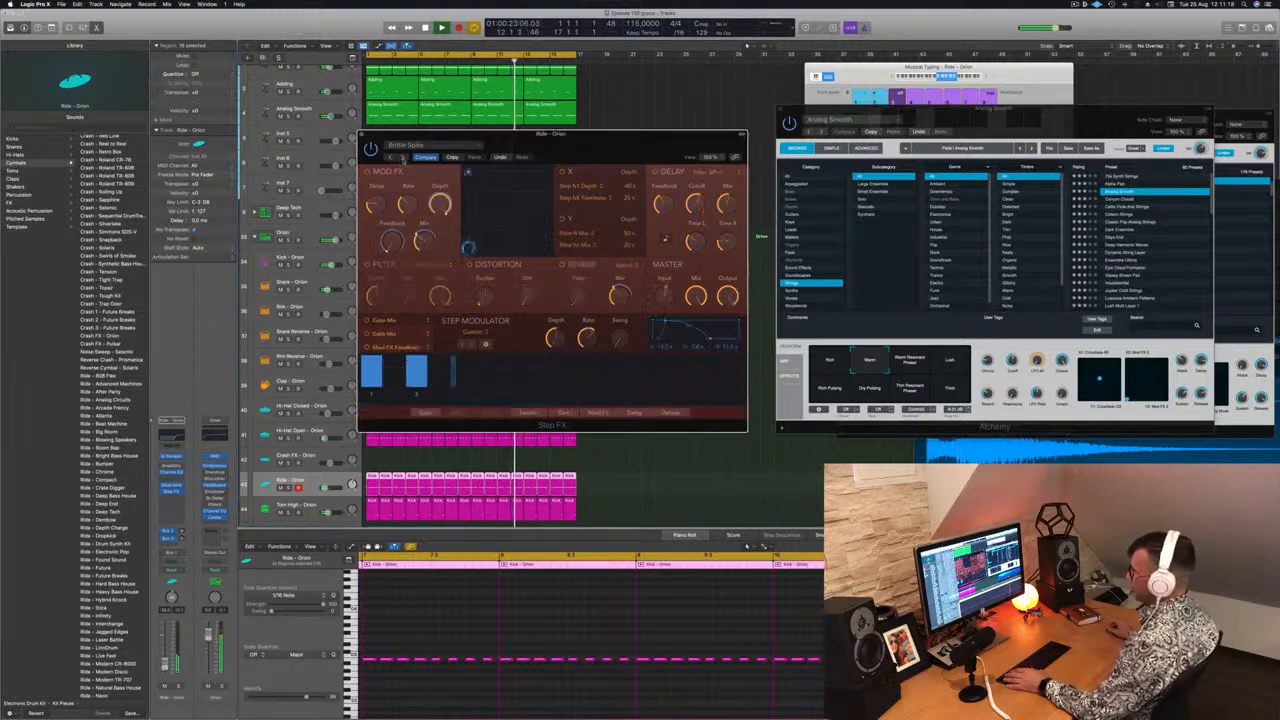
{"action": "left_click_drag", "start_coordinate": [413, 135], "coordinate": [451, 139]}
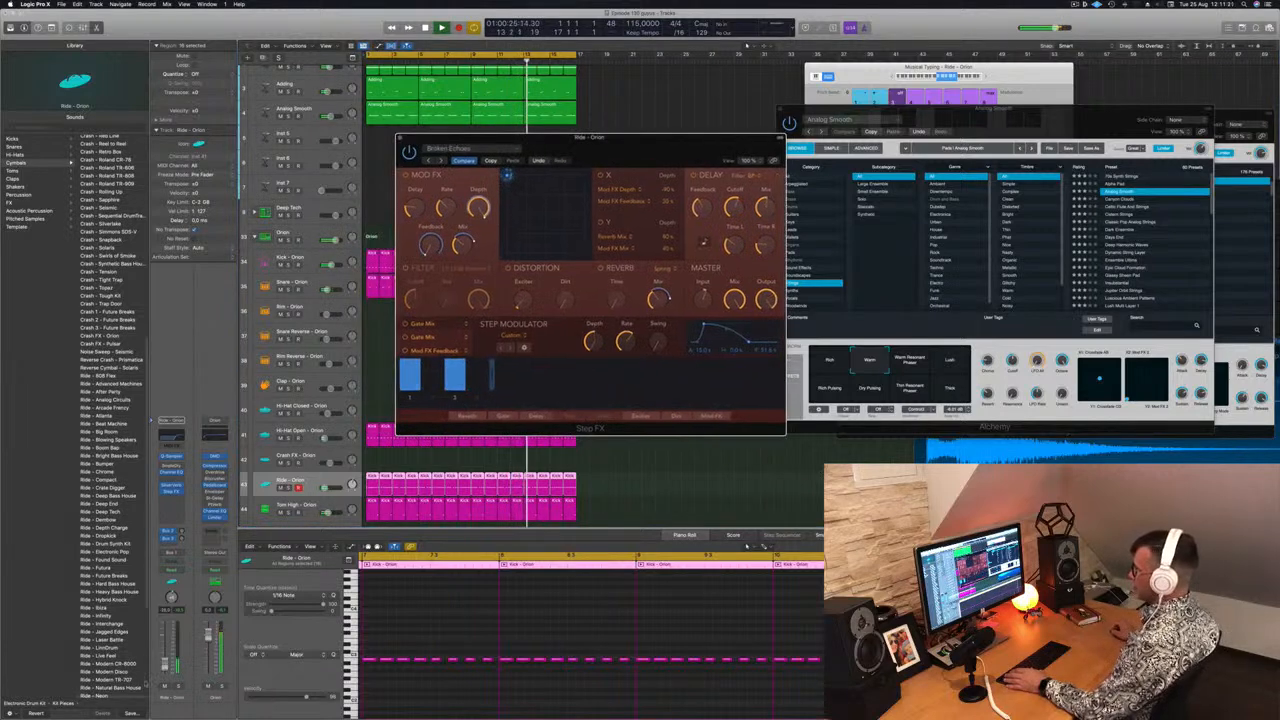
{"action": "left_click", "coordinate": [166, 664]}
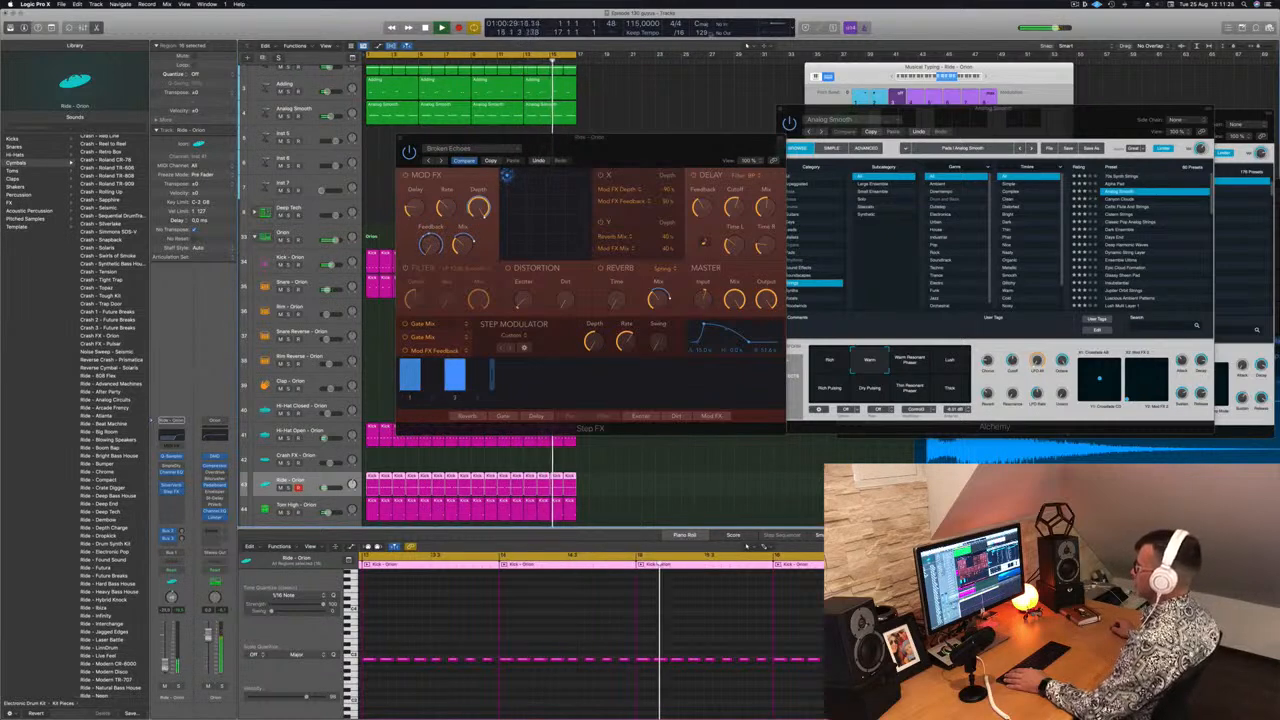
Close the Step FX window and fill four bars of the Shaker 1 - Orion track with copies of a ride region
{"action": "left_click_drag", "start_coordinate": [584, 148], "coordinate": [537, 175]}
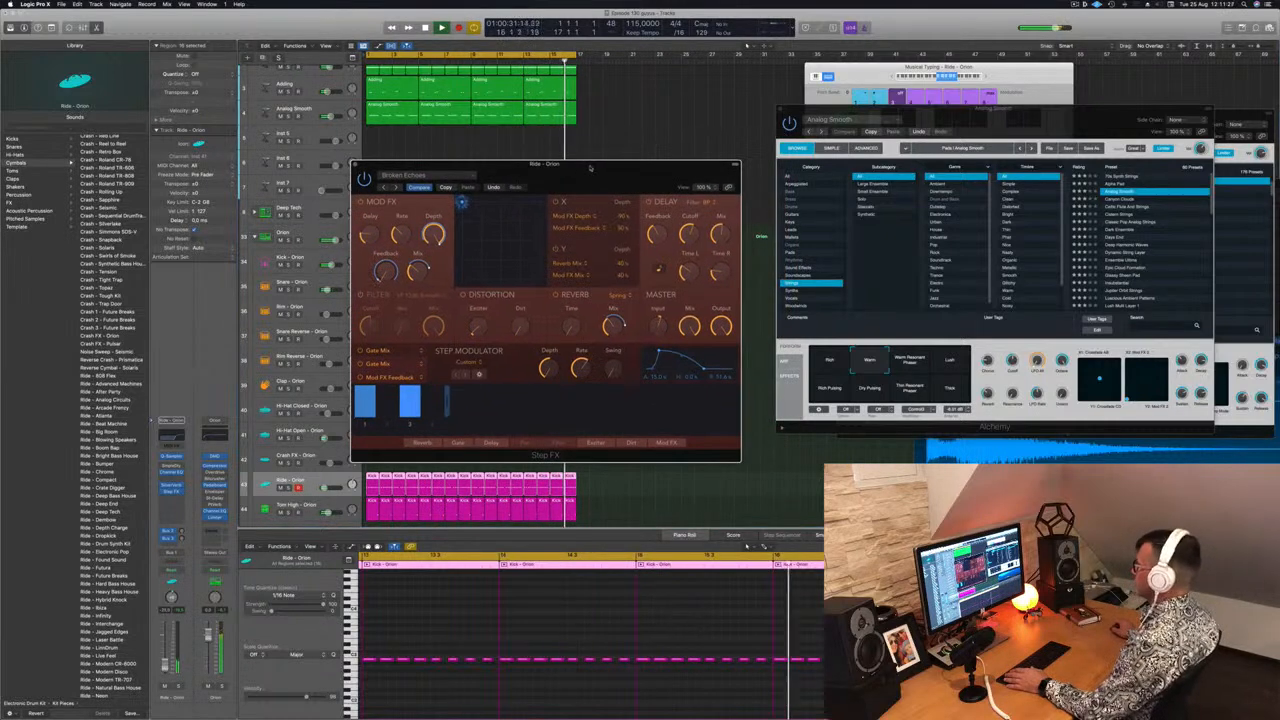
{"action": "left_click", "coordinate": [358, 165]}
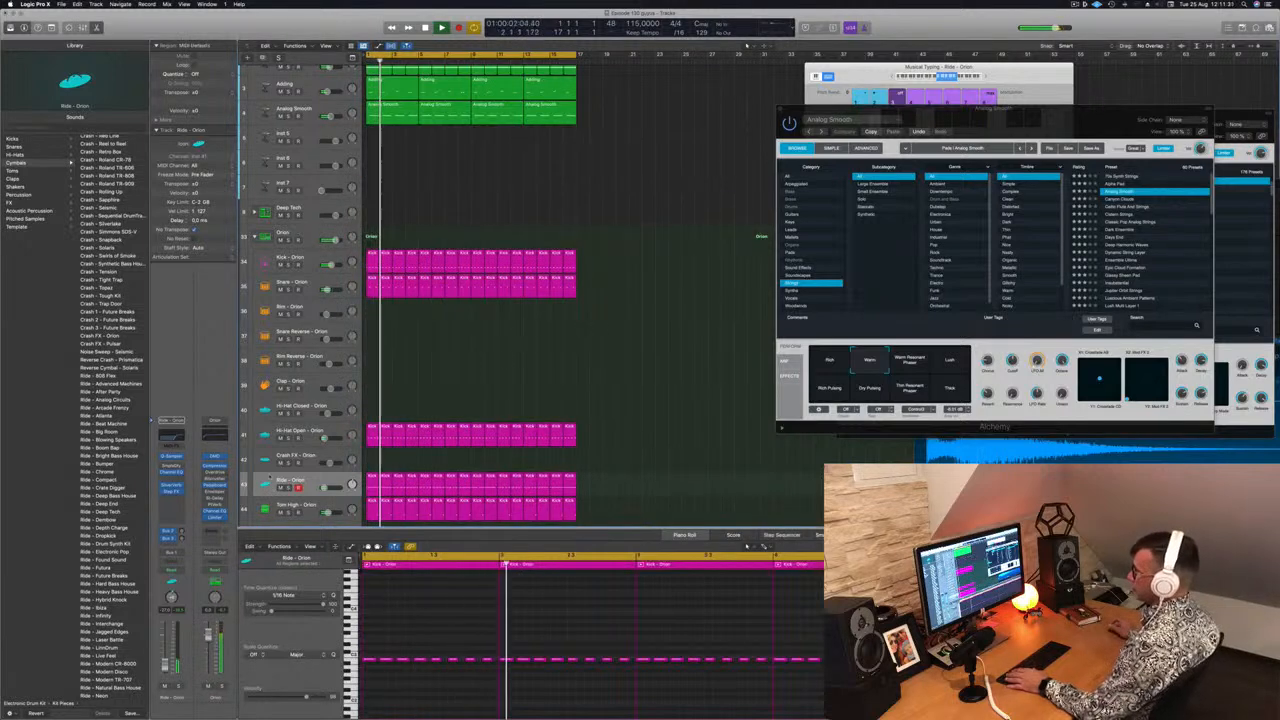
{"action": "scroll", "coordinate": [427, 385], "scroll_direction": "down", "scroll_amount": 1}
{"action": "scroll", "coordinate": [427, 381], "scroll_direction": "down", "scroll_amount": 4}
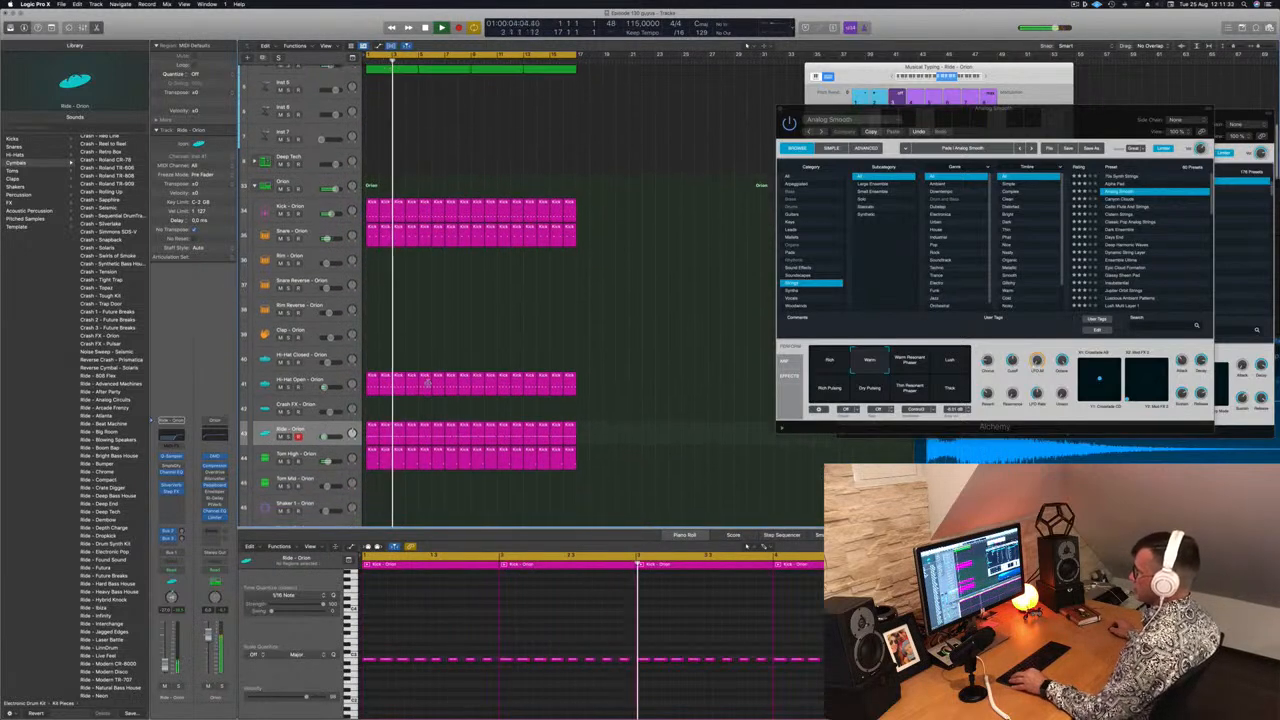
{"action": "key", "text": "super+Up"}
{"action": "key", "text": "super+Up"}
{"action": "key", "text": "super+Up"}
{"action": "key", "text": "super+Up"}
{"action": "scroll", "coordinate": [426, 503], "scroll_direction": "down", "scroll_amount": 8}
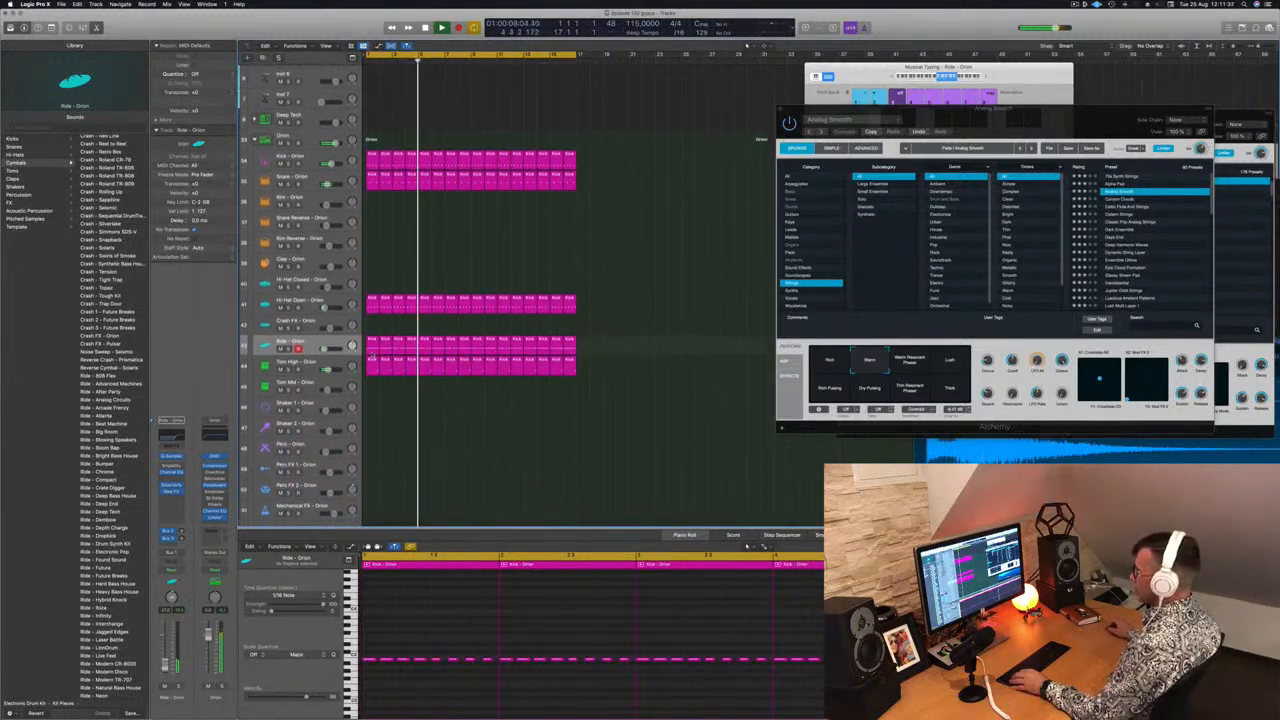
{"action": "left_click_drag", "start_coordinate": [371, 344], "coordinate": [371, 406]}
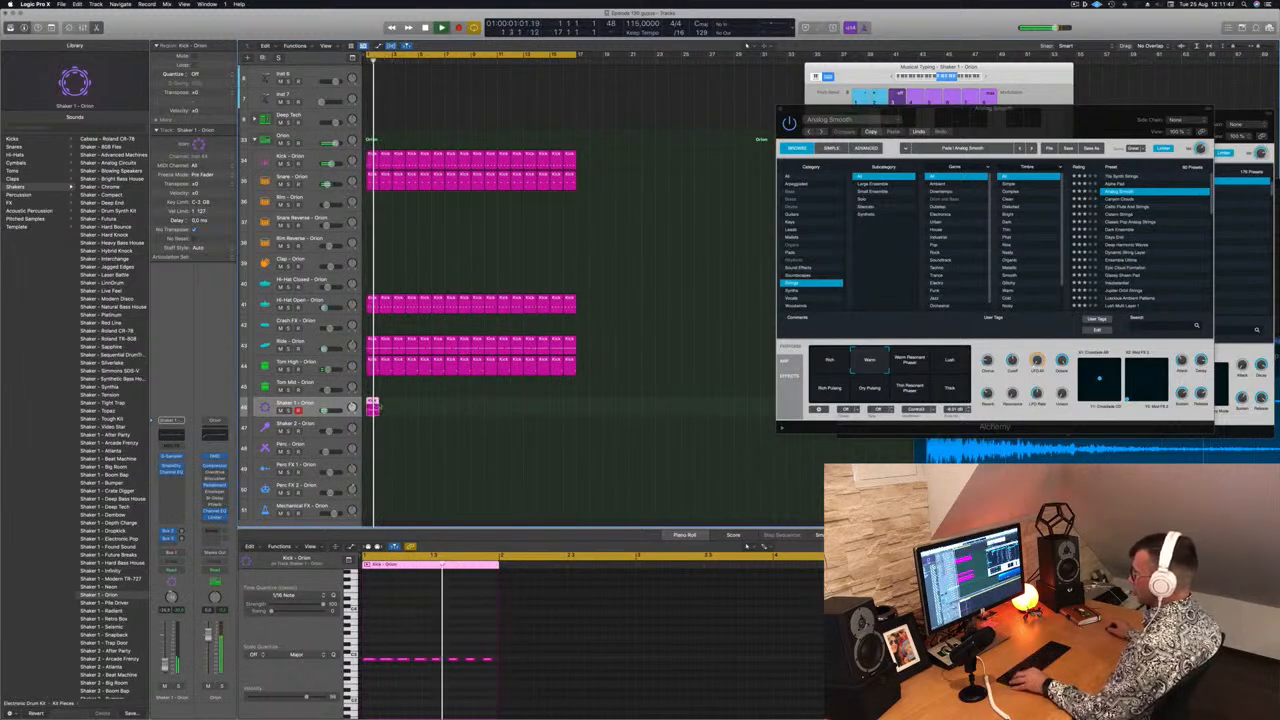
{"action": "left_click_drag", "start_coordinate": [372, 407], "coordinate": [478, 410]}
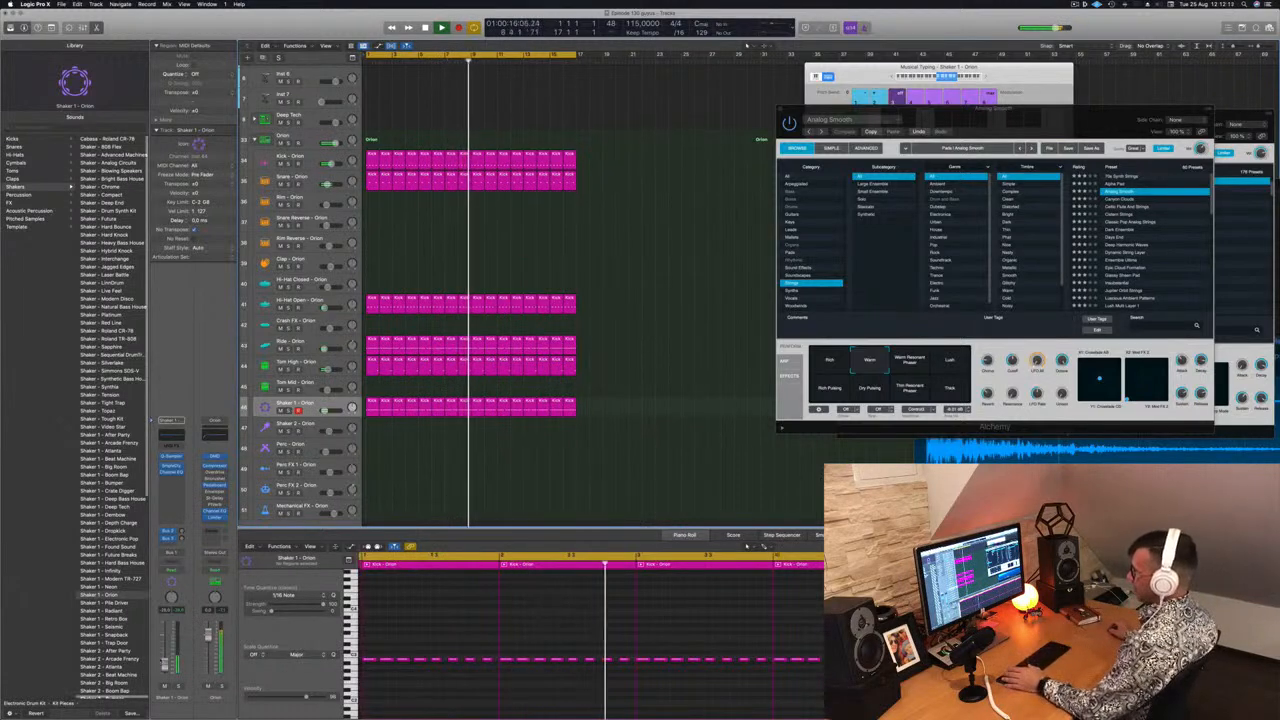
Duplicate the Super Lead track and copy its first region onto the new track
{"action": "scroll", "coordinate": [425, 503], "scroll_direction": "up", "scroll_amount": 3}
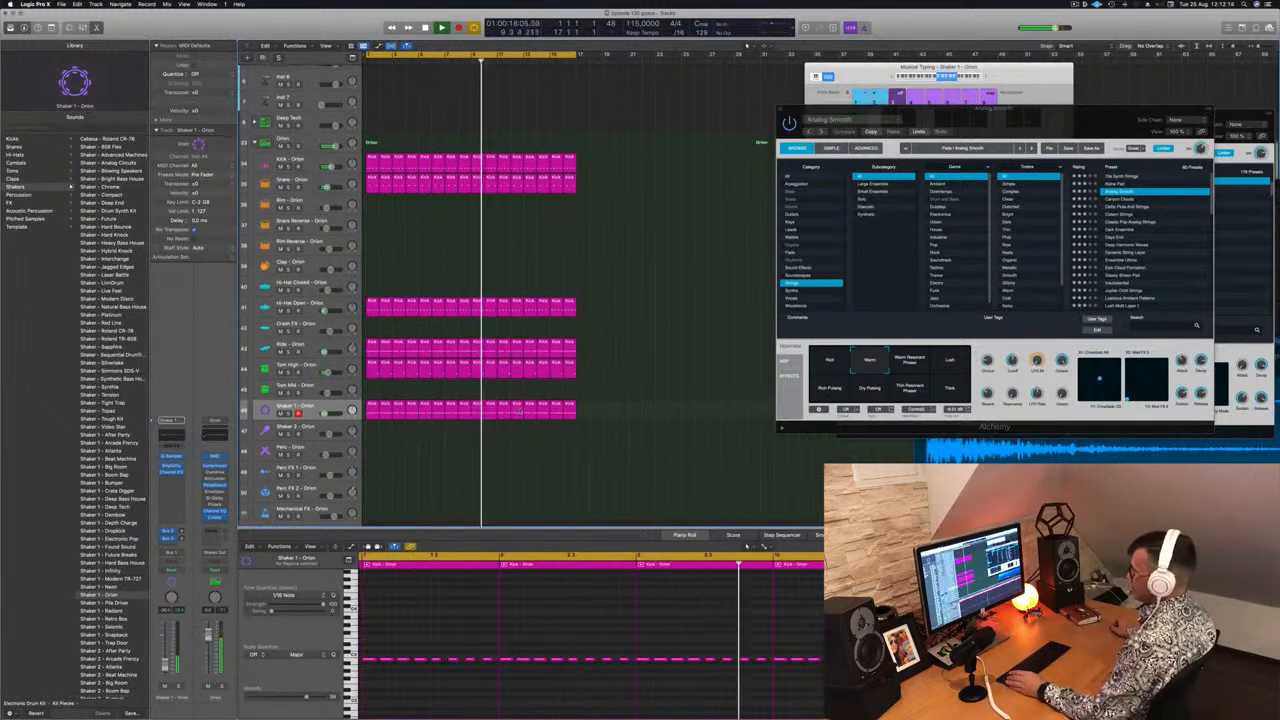
{"action": "scroll", "coordinate": [561, 311], "scroll_direction": "down", "scroll_amount": 5}
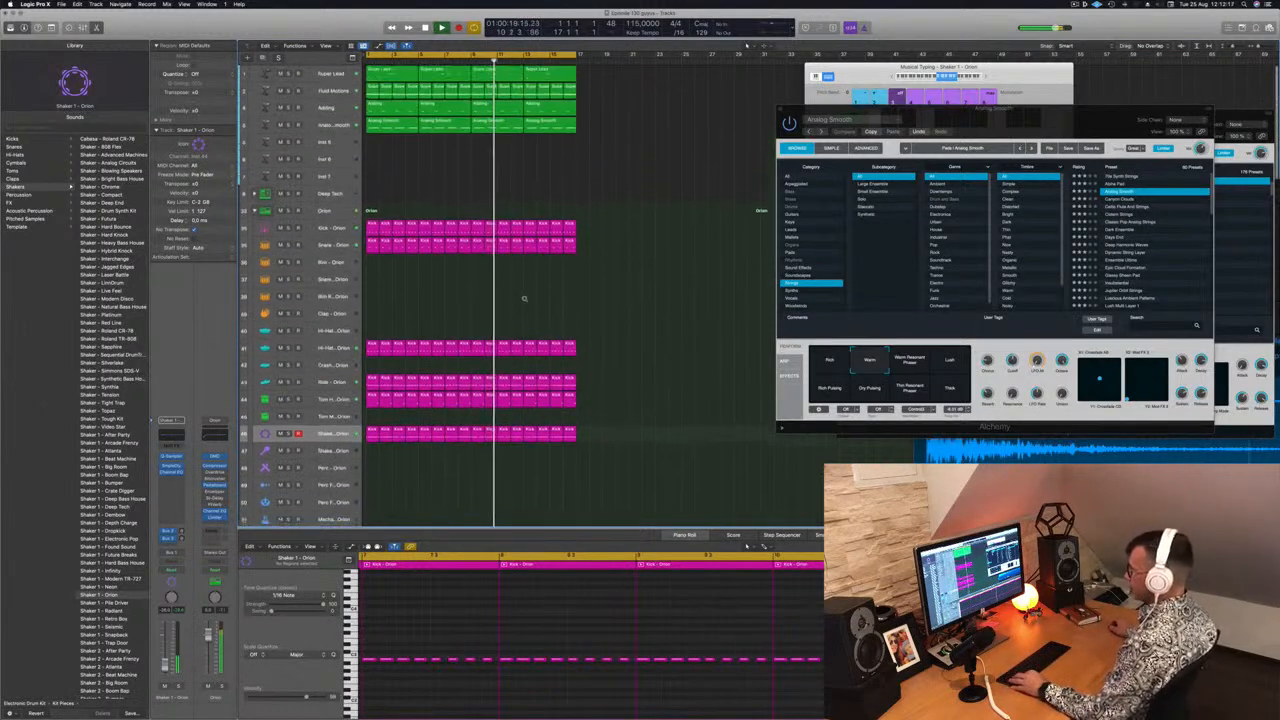
{"action": "scroll", "coordinate": [479, 251], "scroll_direction": "down", "scroll_amount": 4}
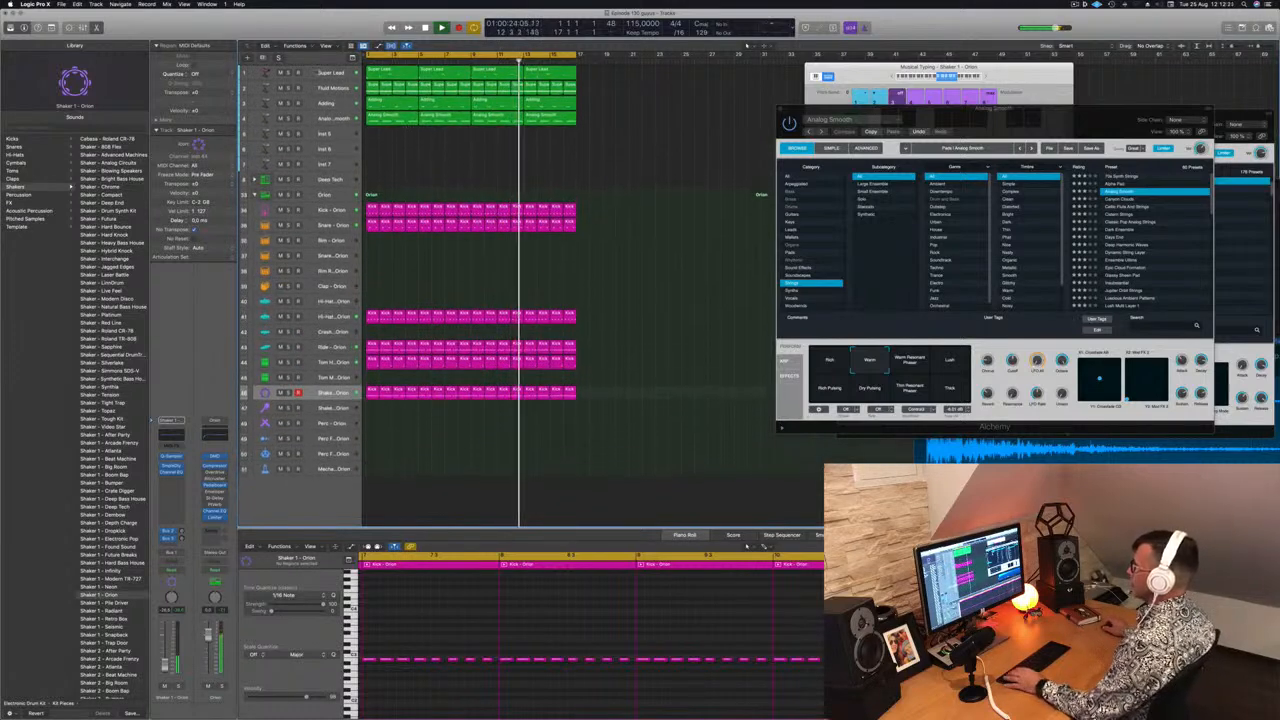
{"action": "left_click", "coordinate": [313, 72]}
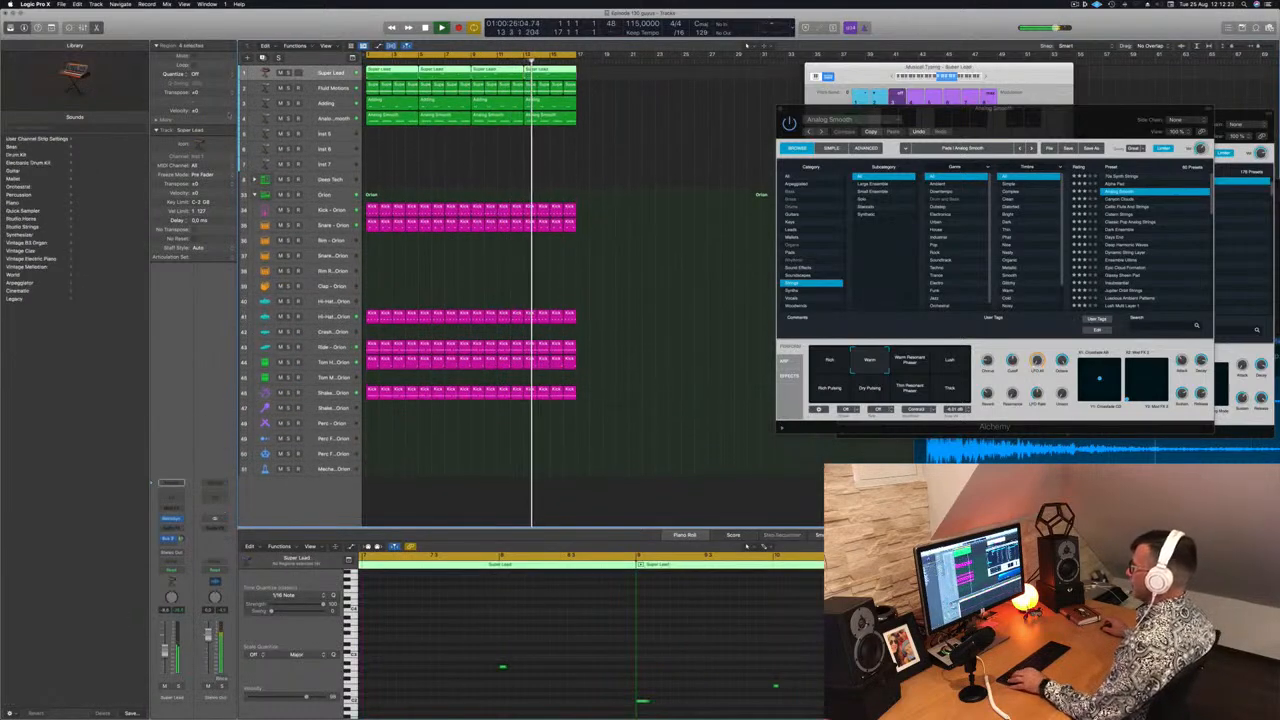
{"action": "key", "text": "super+d"}
{"action": "left_click", "coordinate": [384, 72]}
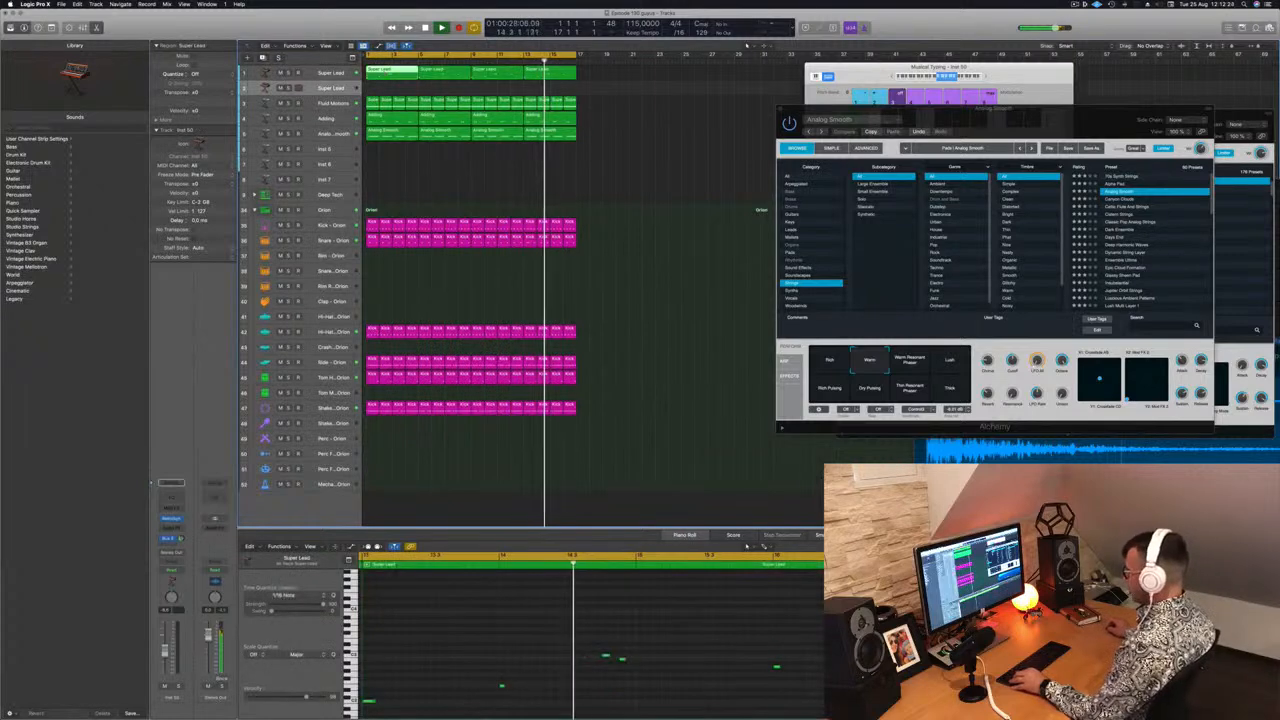
{"action": "scroll", "coordinate": [477, 646], "scroll_direction": "left", "scroll_amount": 1}
{"action": "scroll", "coordinate": [466, 645], "scroll_direction": "down", "scroll_amount": 3}
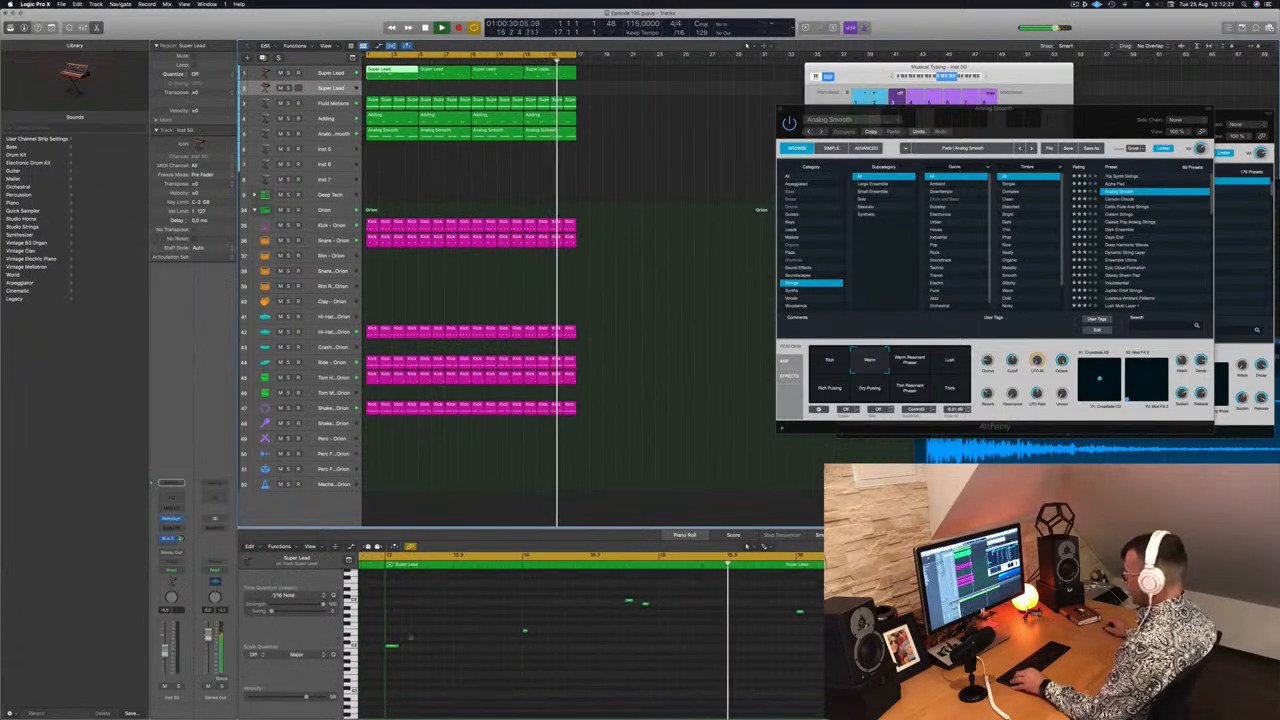
{"action": "double_click", "coordinate": [417, 643]}
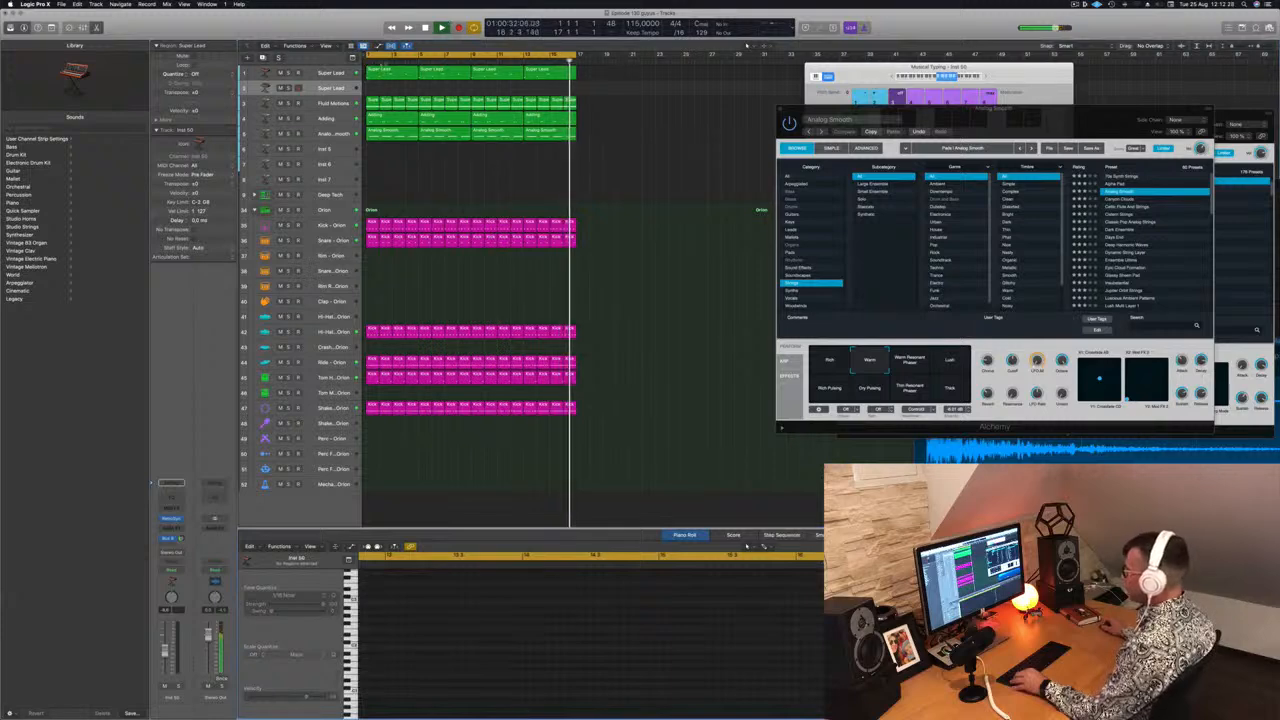
{"action": "left_click_drag", "start_coordinate": [391, 73], "coordinate": [391, 88]}
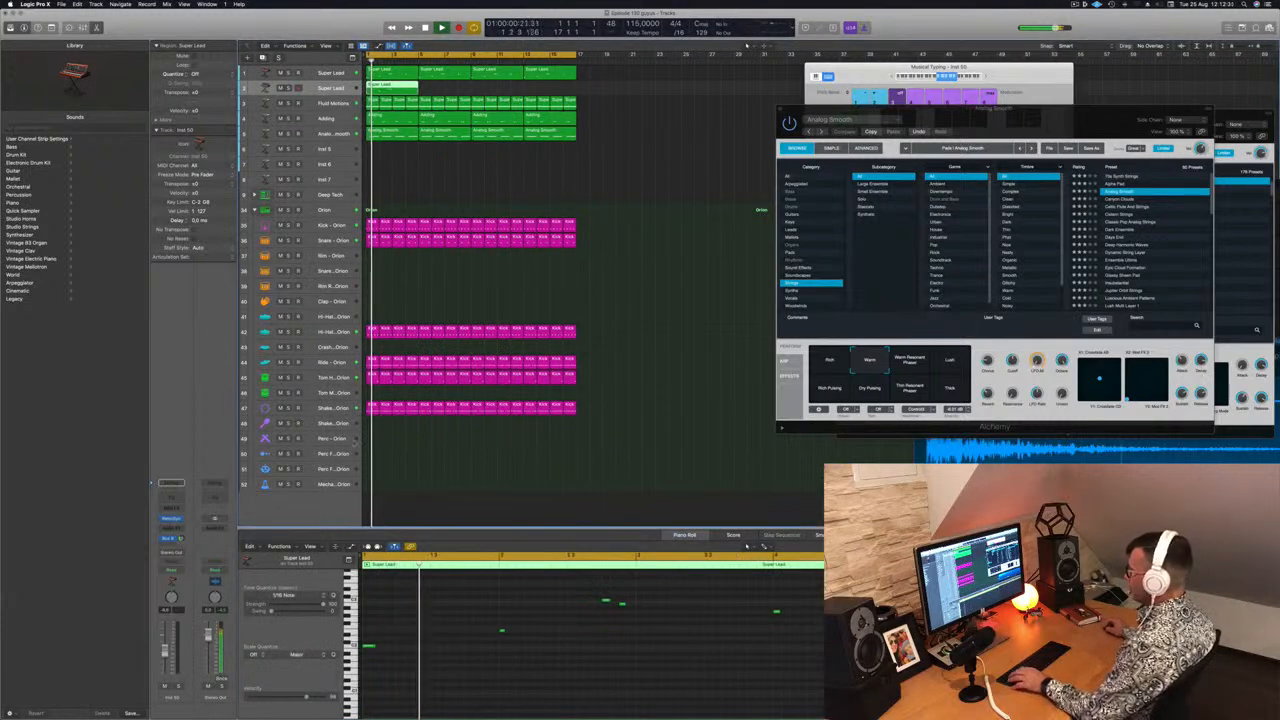
Lengthen the copied region's notes so each one sustains up to the next note
{"action": "left_click", "coordinate": [376, 648]}
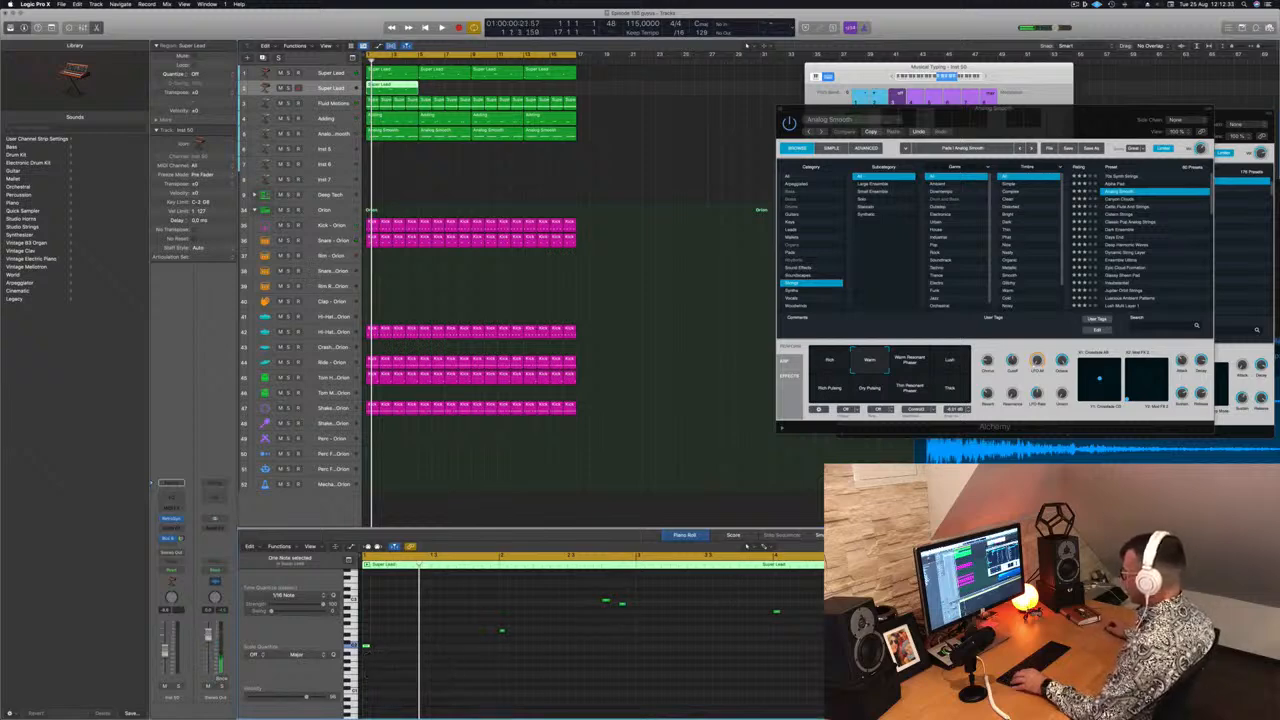
{"action": "left_click_drag", "start_coordinate": [860, 602], "coordinate": [566, 717]}
{"action": "scroll", "coordinate": [608, 689], "scroll_direction": "up", "scroll_amount": 5}
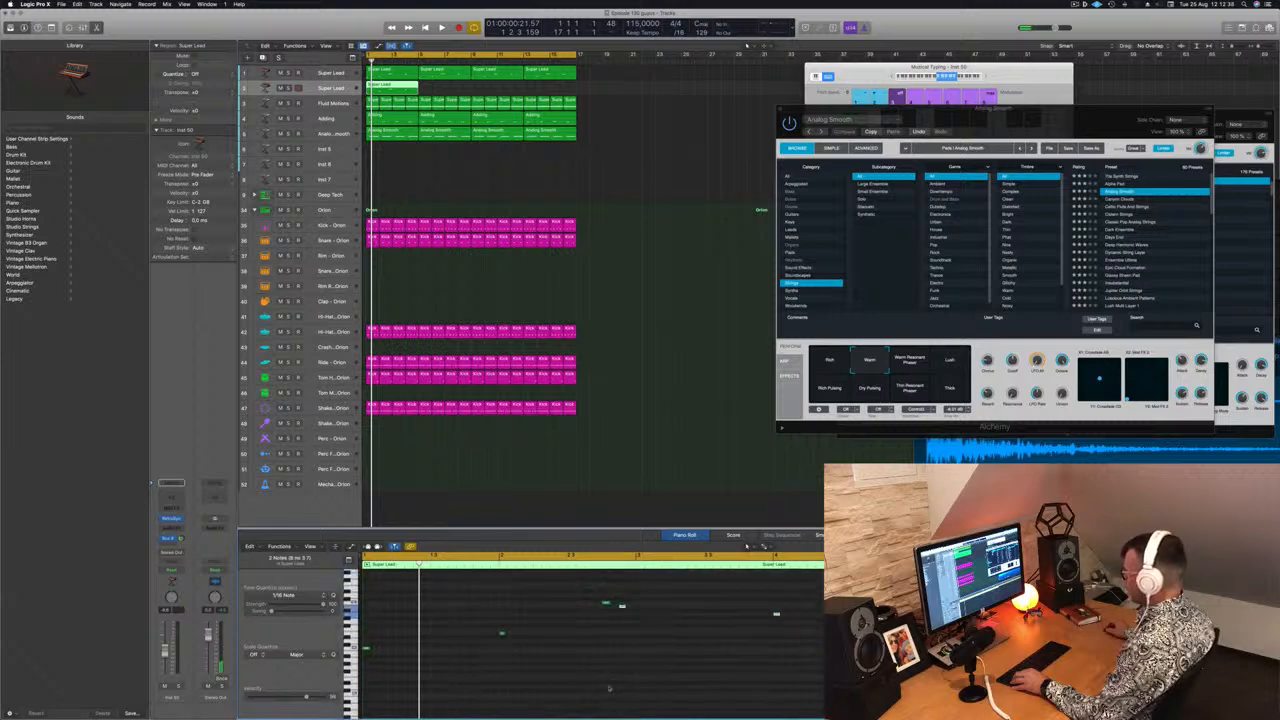
{"action": "scroll", "coordinate": [608, 688], "scroll_direction": "up", "scroll_amount": 2}
{"action": "left_click_drag", "start_coordinate": [368, 614], "coordinate": [816, 690]}
{"action": "left_click_drag", "start_coordinate": [366, 663], "coordinate": [473, 666]}
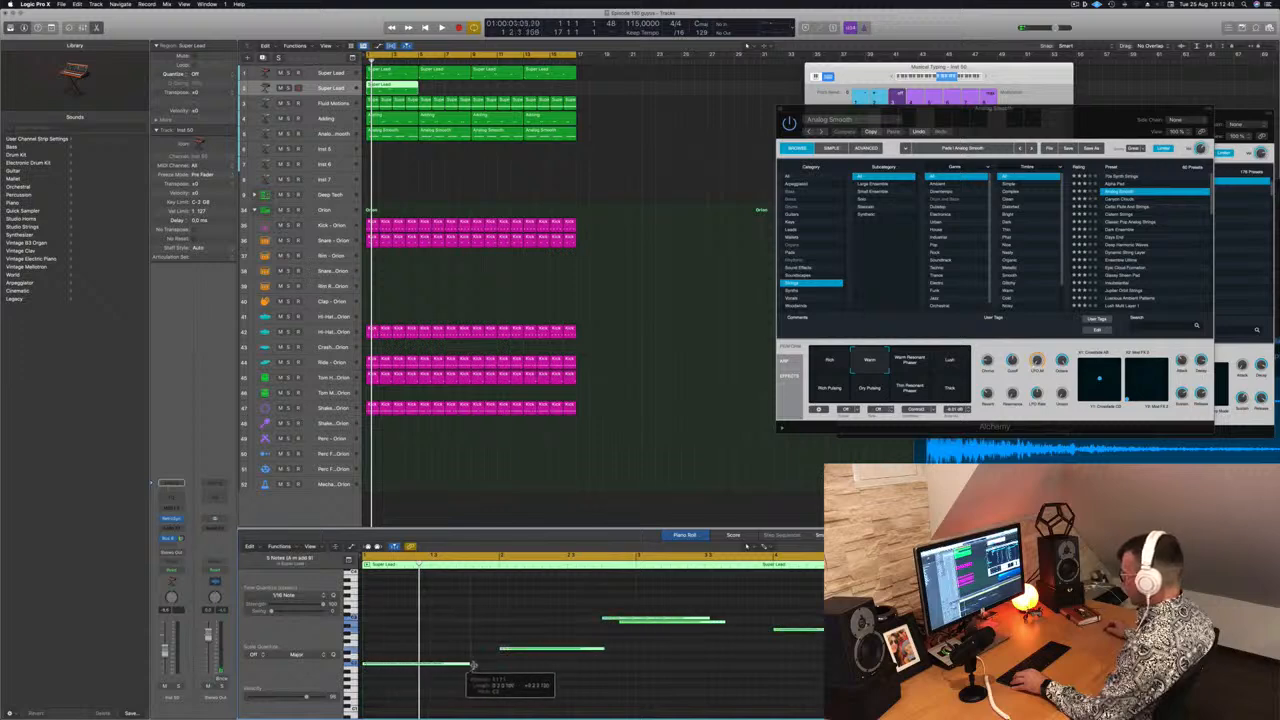
{"action": "left_click", "coordinate": [591, 609]}
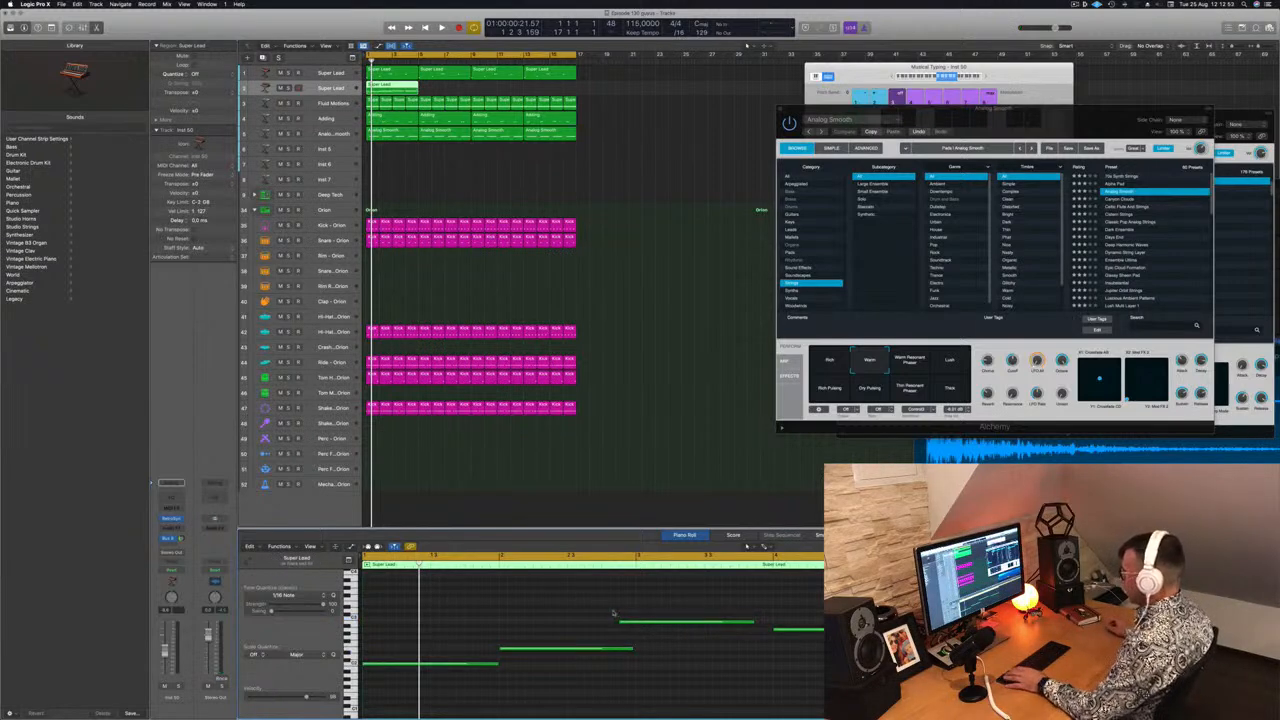
Copy the edited lead region to fill all four bars of the duplicated track
{"action": "key", "text": "space"}
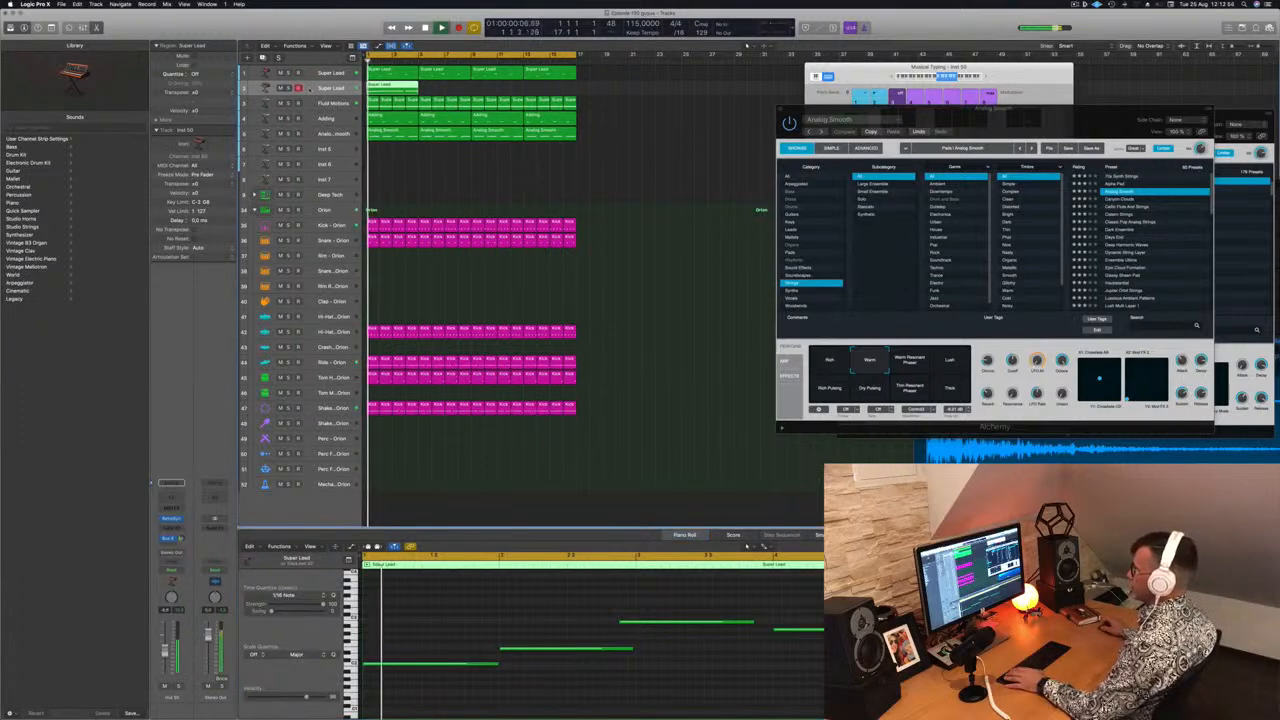
{"action": "left_click_drag", "start_coordinate": [400, 88], "coordinate": [452, 95]}
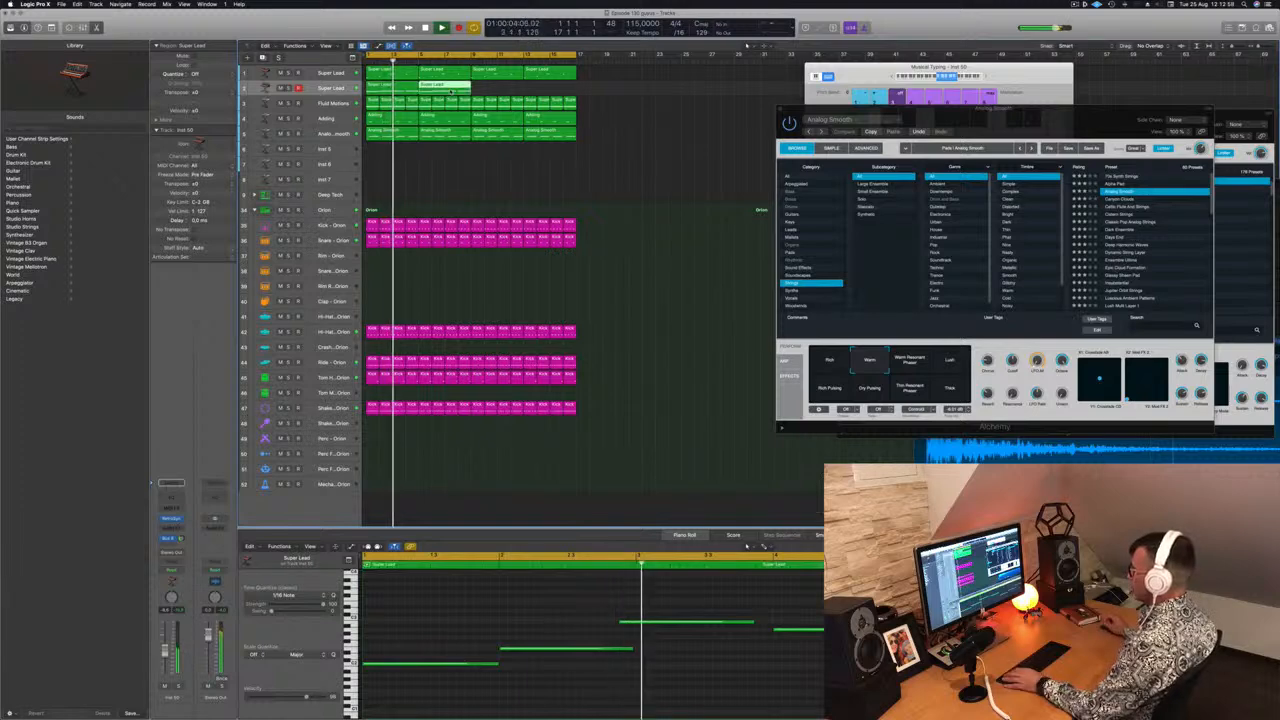
{"action": "left_click", "coordinate": [388, 88], "text": "shift"}
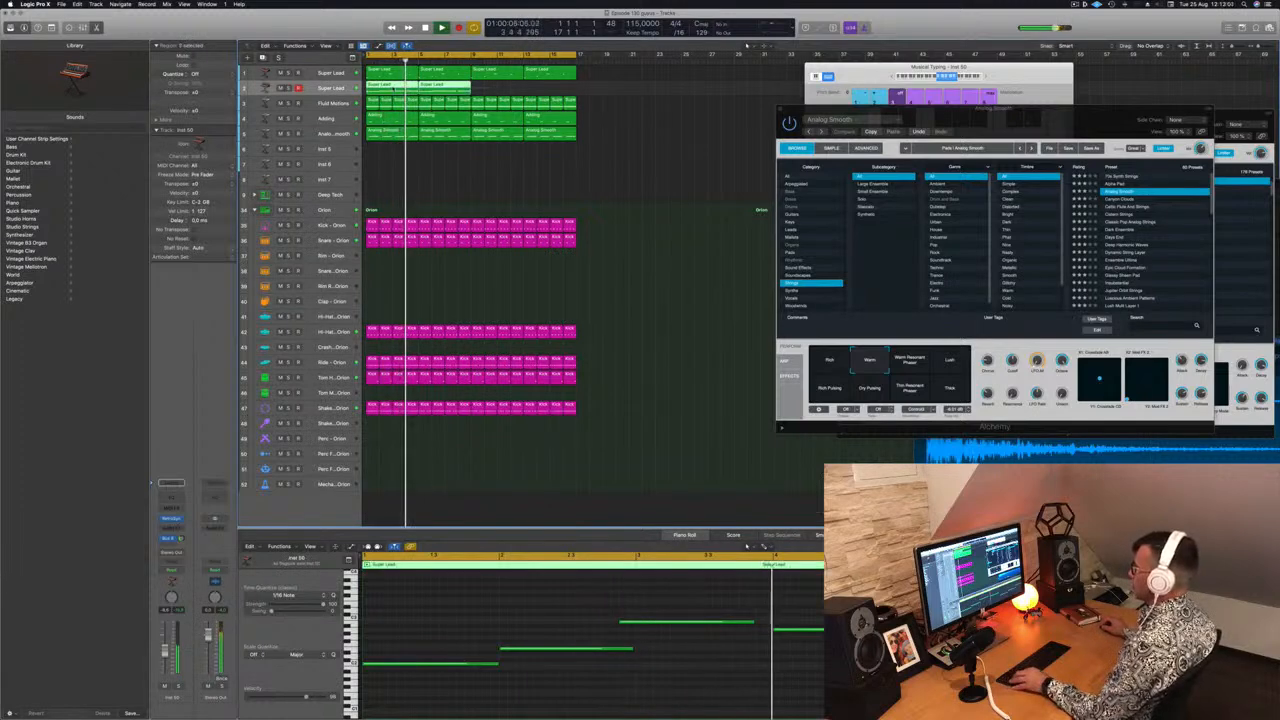
{"action": "left_click_drag", "start_coordinate": [450, 88], "coordinate": [554, 92]}
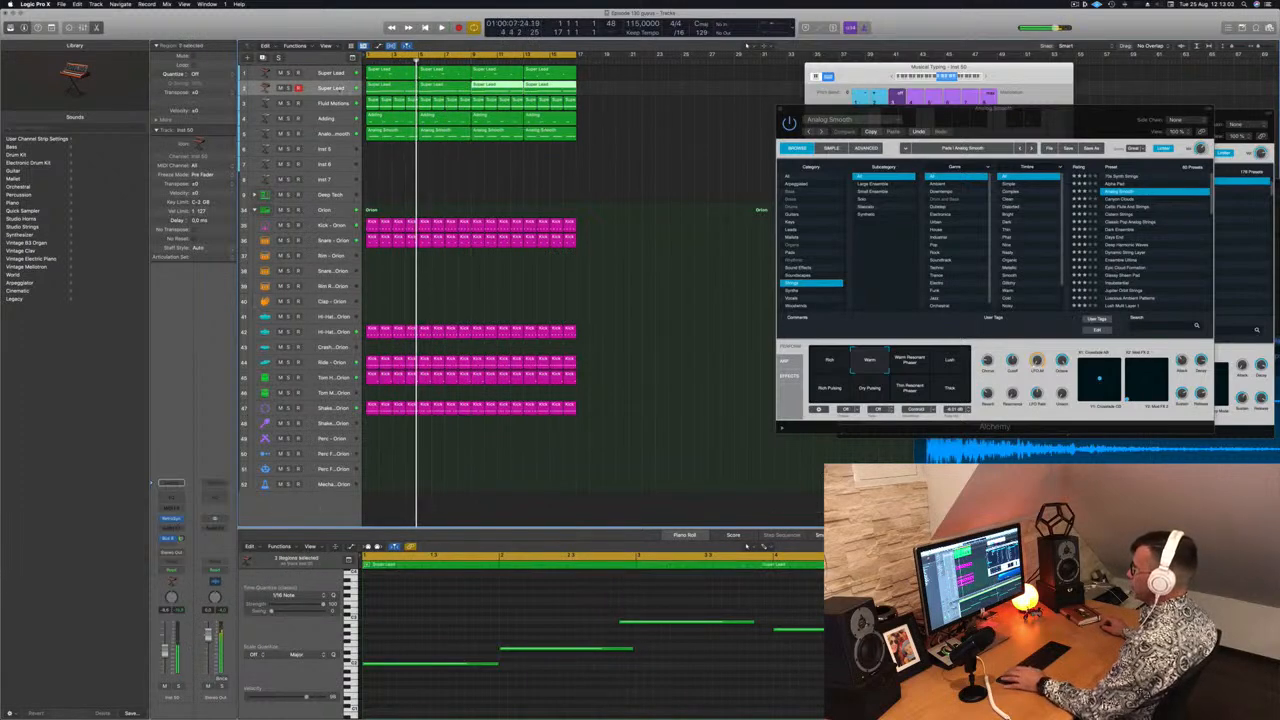
Open the new track's Retro Synth and audition presets, loading Mellow Brass, Vintage Synth Brass and finally Airy Picks
{"action": "left_click_drag", "start_coordinate": [308, 108], "coordinate": [317, 118]}
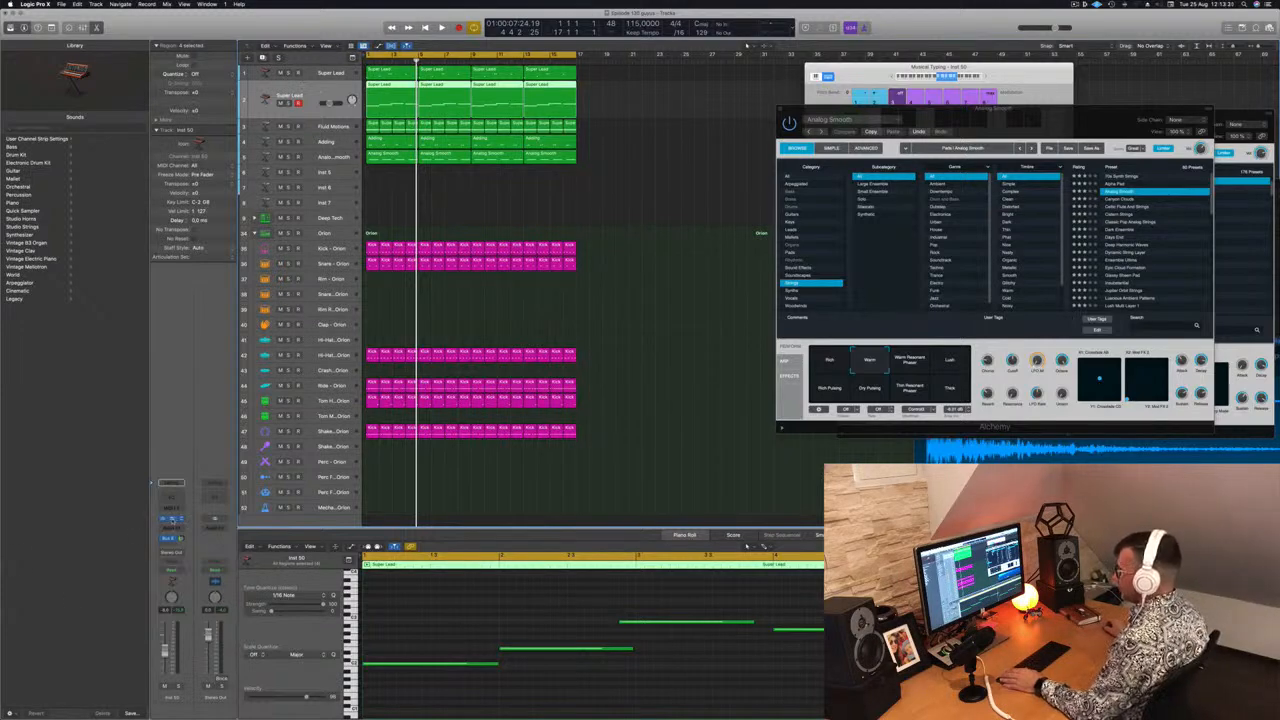
{"action": "left_click", "coordinate": [172, 520]}
{"action": "left_click_drag", "start_coordinate": [595, 125], "coordinate": [710, 114]}
{"action": "left_click", "coordinate": [568, 105]}
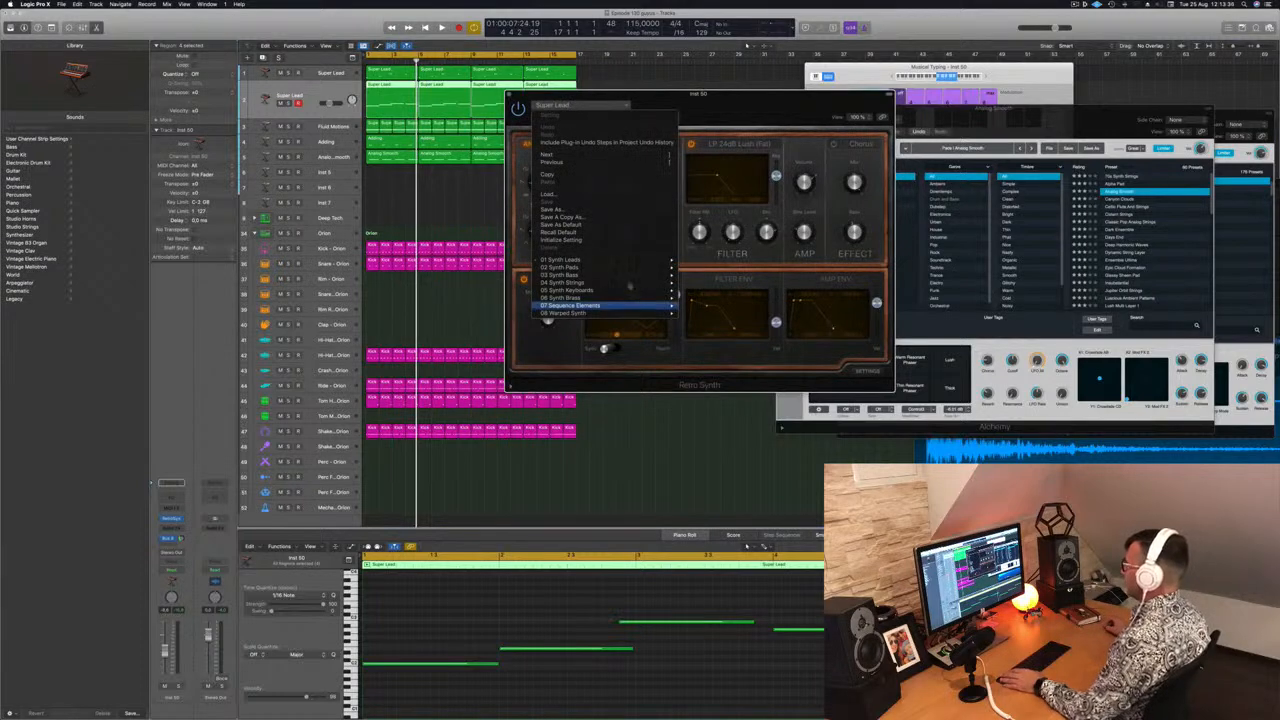
{"action": "mouse_move", "coordinate": [628, 276]}
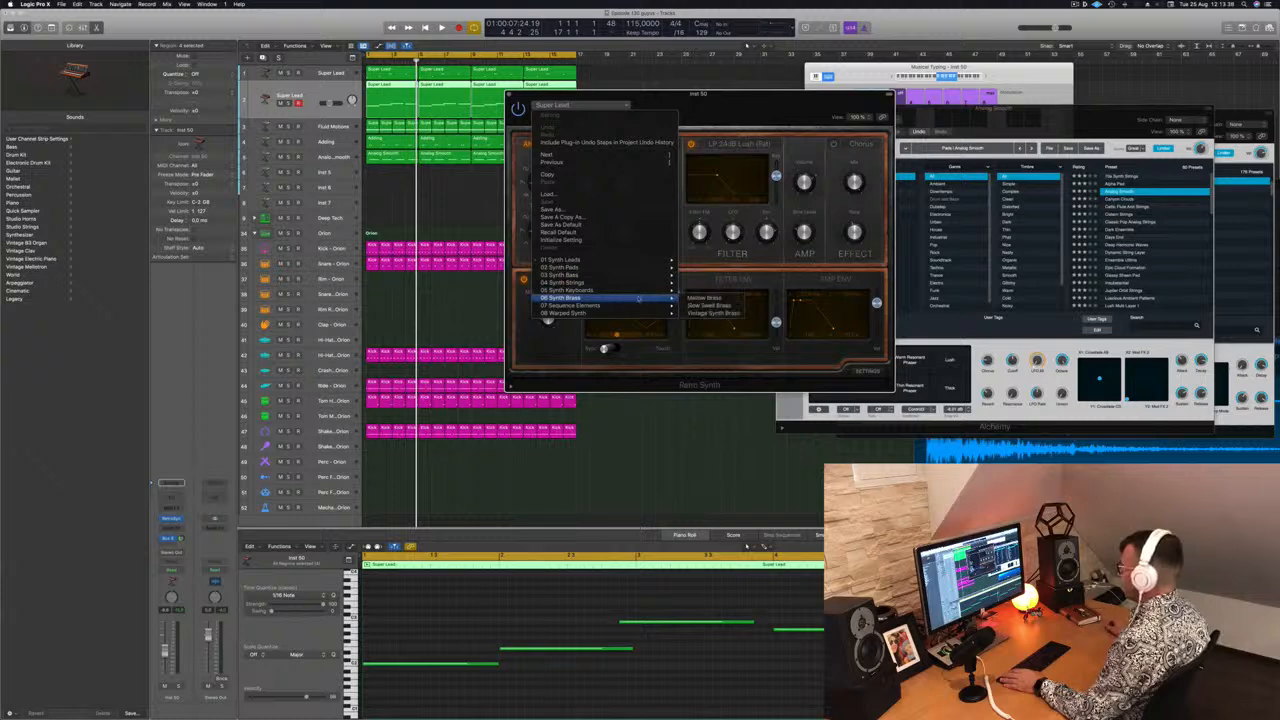
{"action": "left_click", "coordinate": [704, 298]}
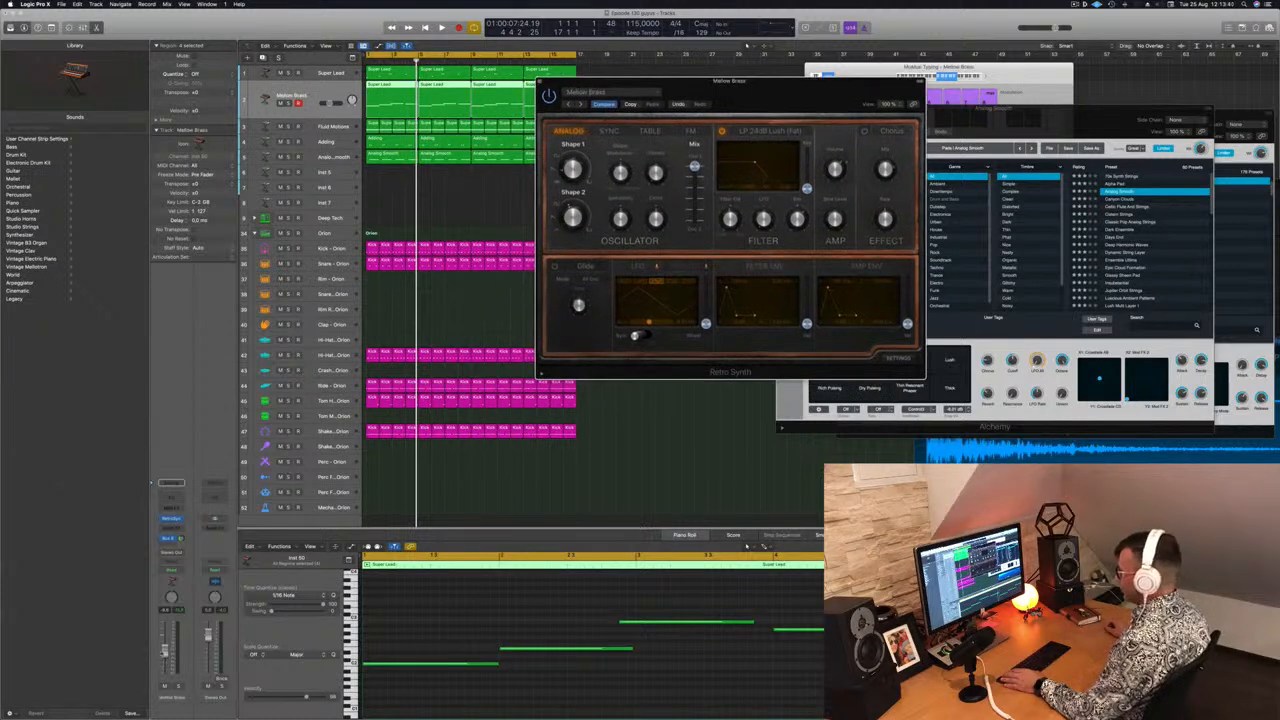
{"action": "key", "text": "space"}
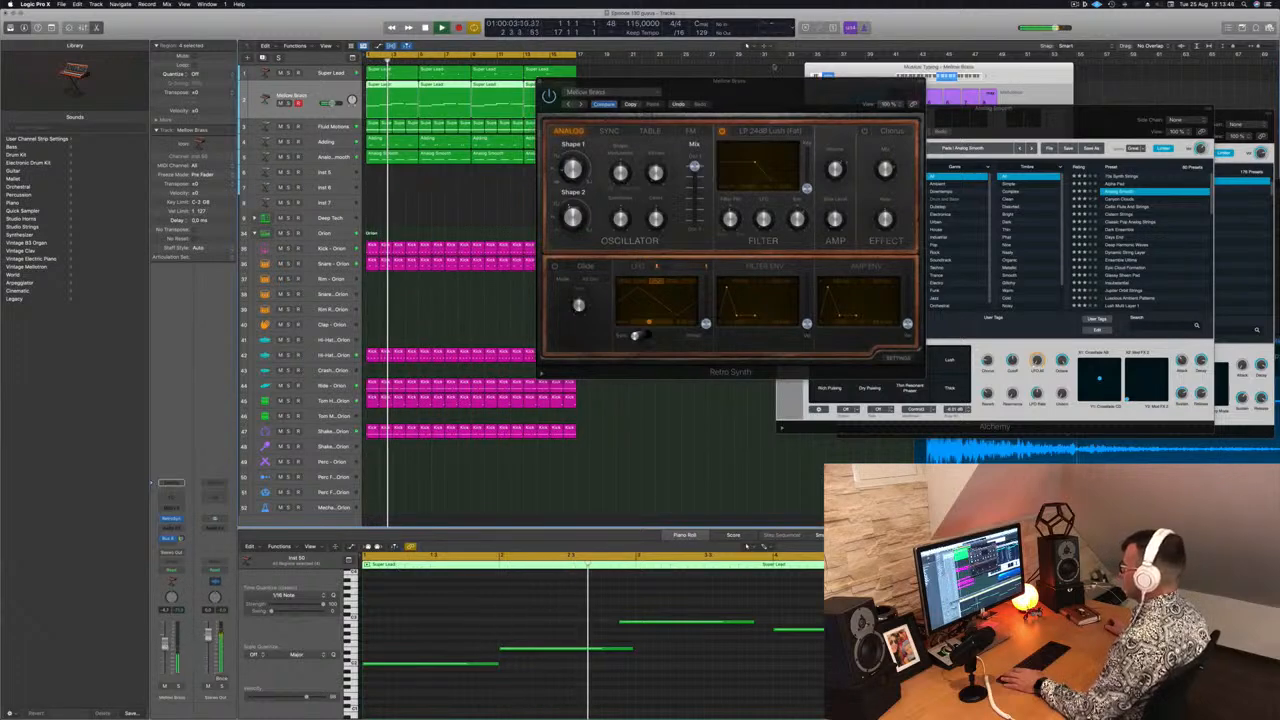
{"action": "left_click", "coordinate": [581, 104]}
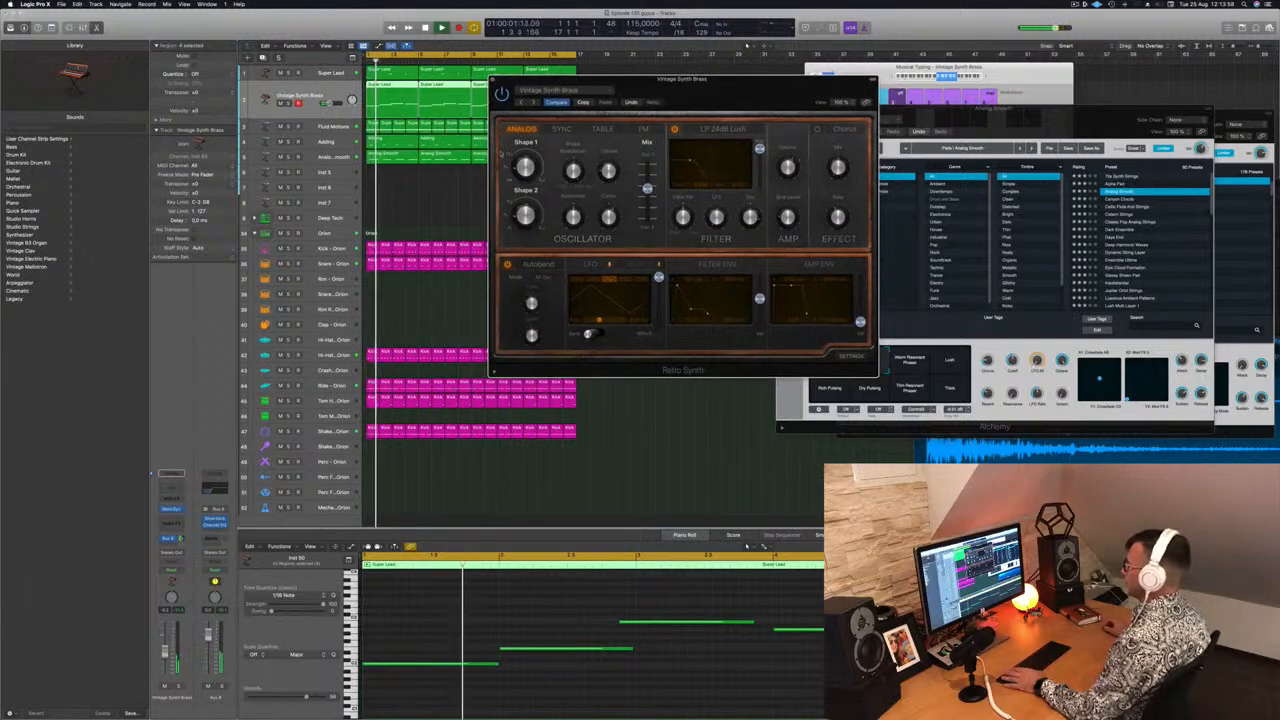
{"action": "left_click", "coordinate": [548, 90]}
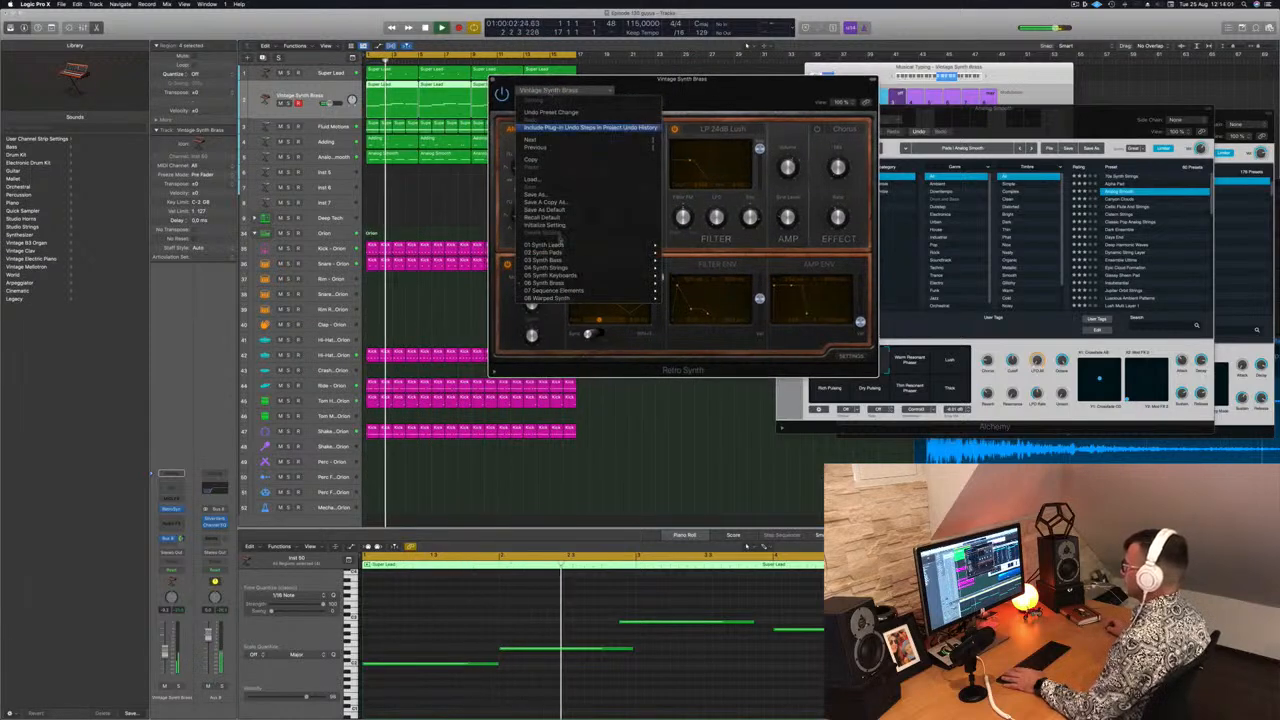
{"action": "mouse_move", "coordinate": [595, 293]}
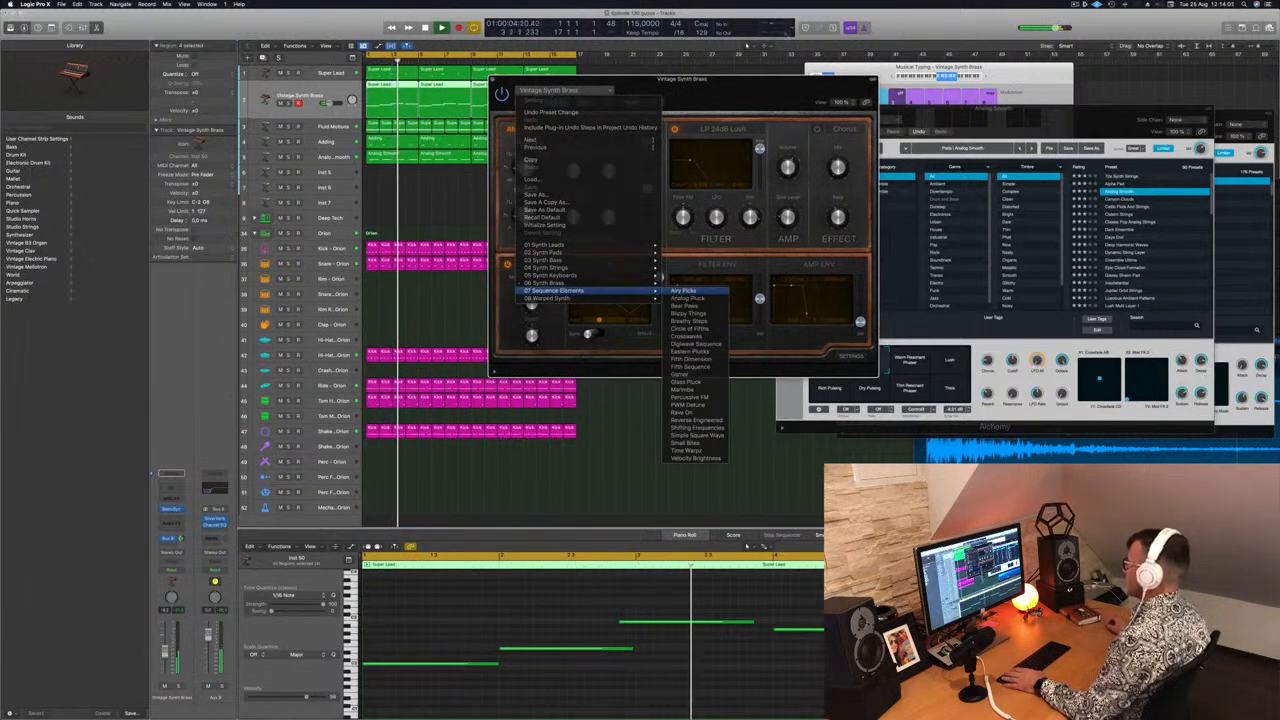
{"action": "left_click", "coordinate": [688, 291]}
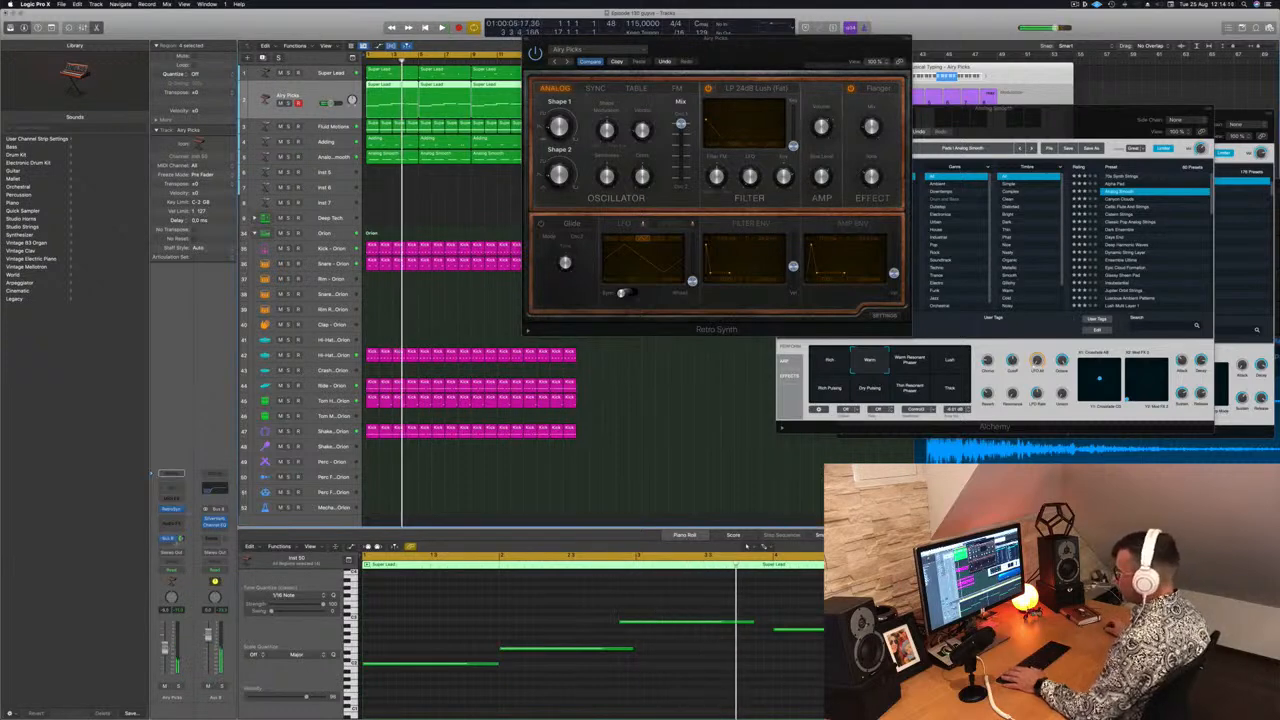
Insert an Arpeggiator MIDI effect on the Airy Picks track, keeping its Factory Default setting
{"action": "left_click", "coordinate": [172, 498]}
{"action": "left_click", "coordinate": [176, 509]}
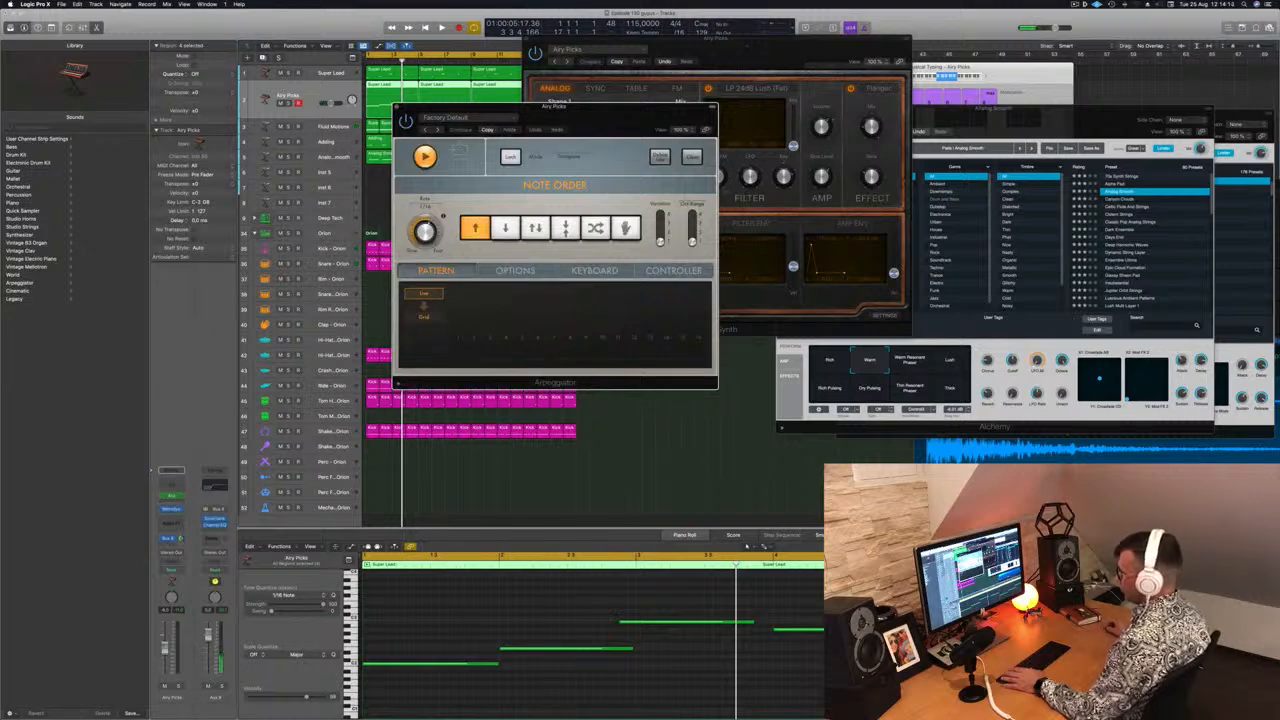
{"action": "key", "text": "space"}
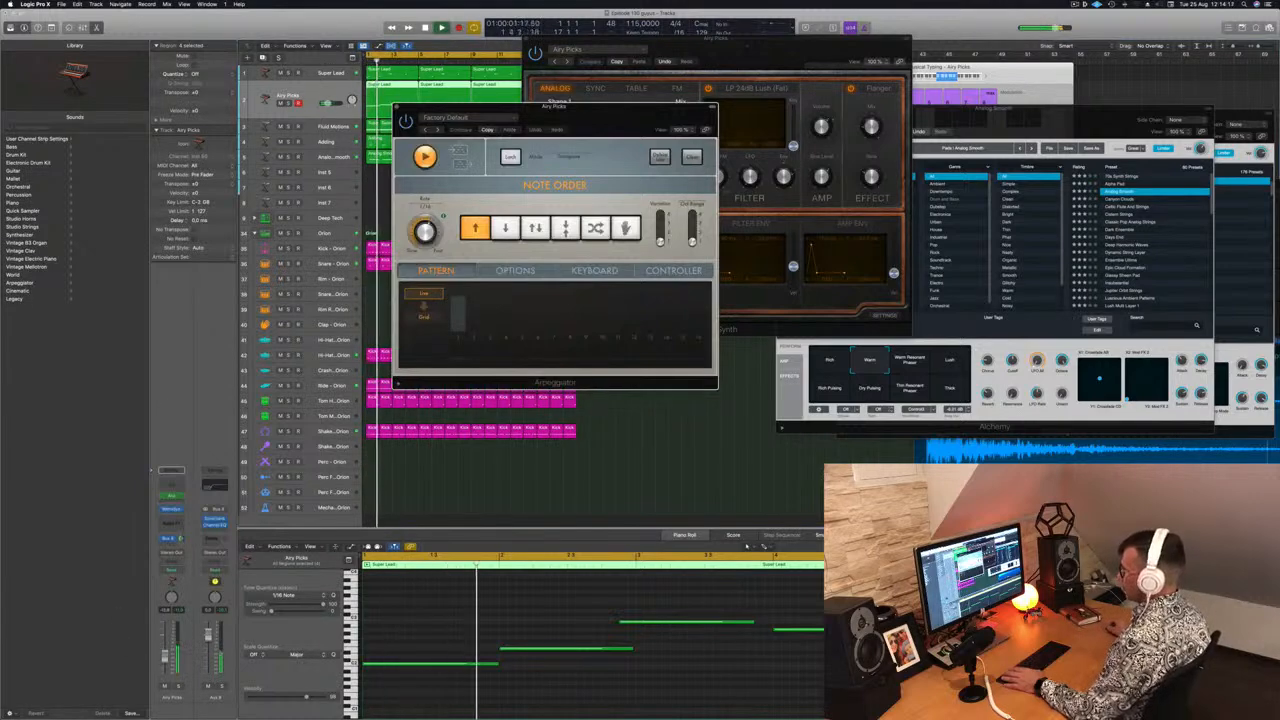
{"action": "left_click_drag", "start_coordinate": [600, 107], "coordinate": [1157, 117]}
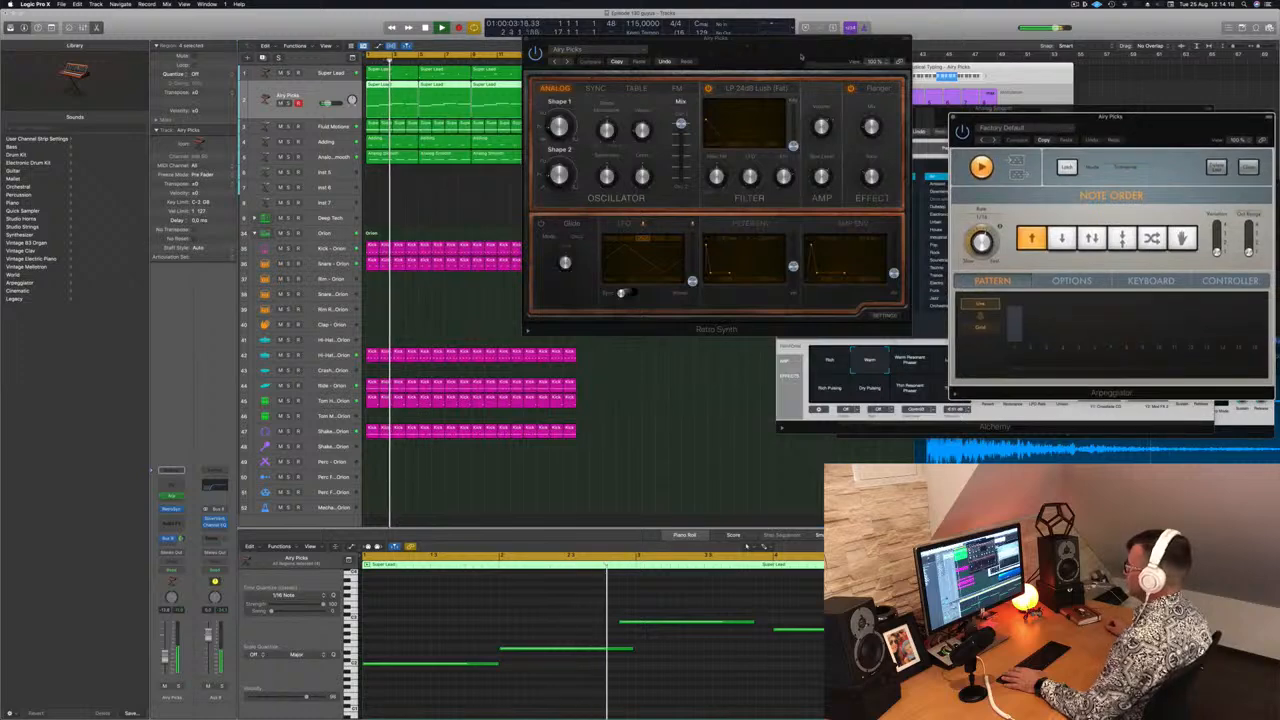
{"action": "left_click_drag", "start_coordinate": [800, 56], "coordinate": [748, 135]}
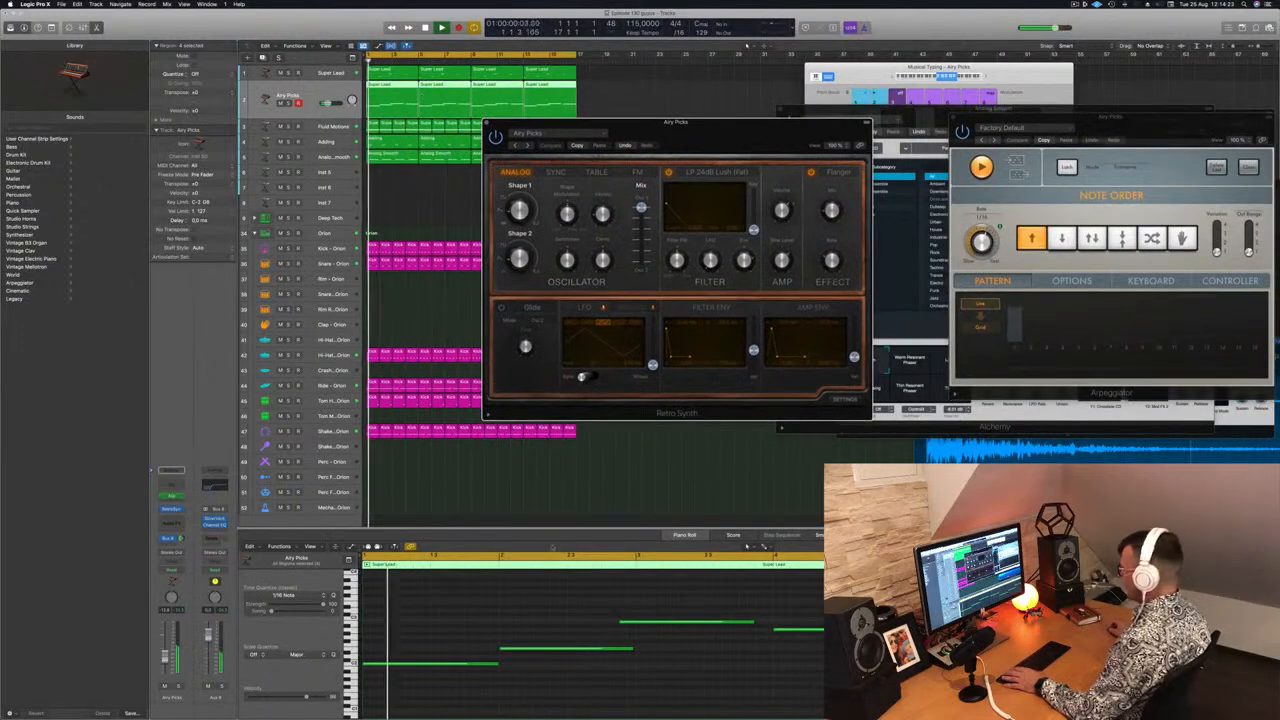
Delete the duplicated lead track's later region and copy its first region across to fill the four bars
{"action": "left_click", "coordinate": [617, 611]}
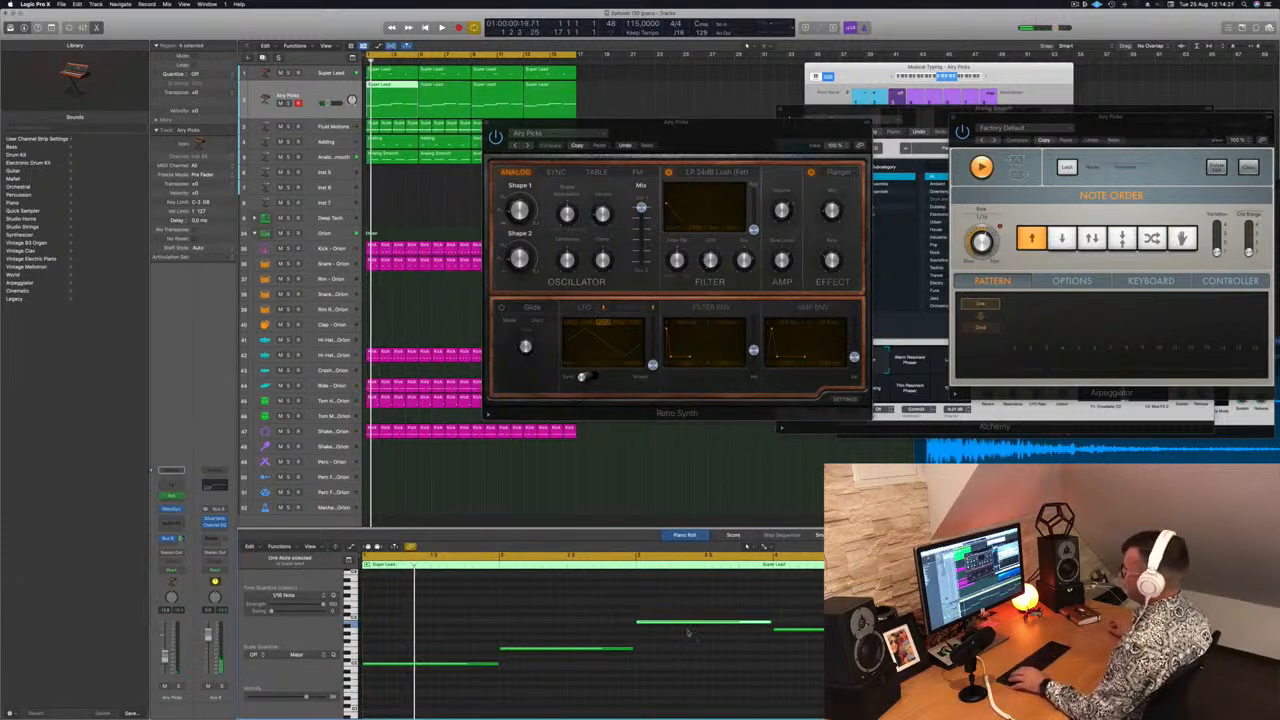
{"action": "left_click", "coordinate": [591, 92]}
{"action": "key", "text": "Delete"}
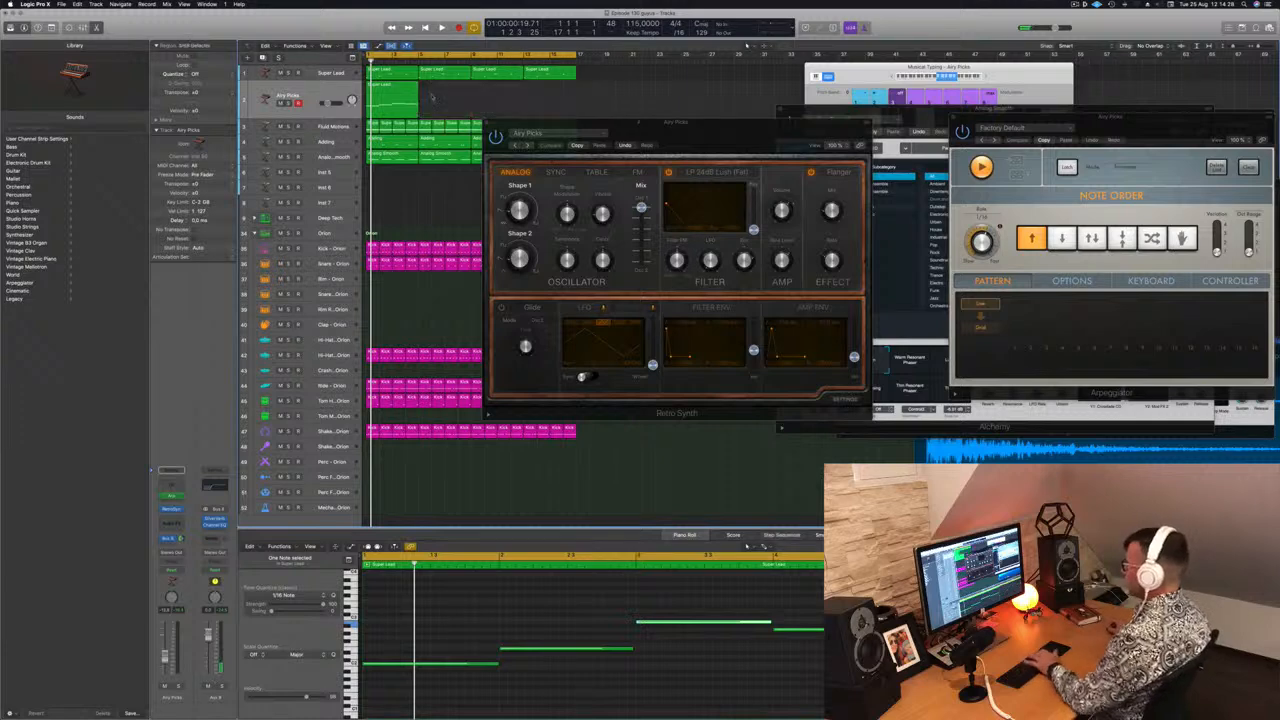
{"action": "left_click", "coordinate": [393, 91]}
{"action": "left_click_drag", "start_coordinate": [393, 91], "coordinate": [508, 95]}
{"action": "key", "text": "space"}
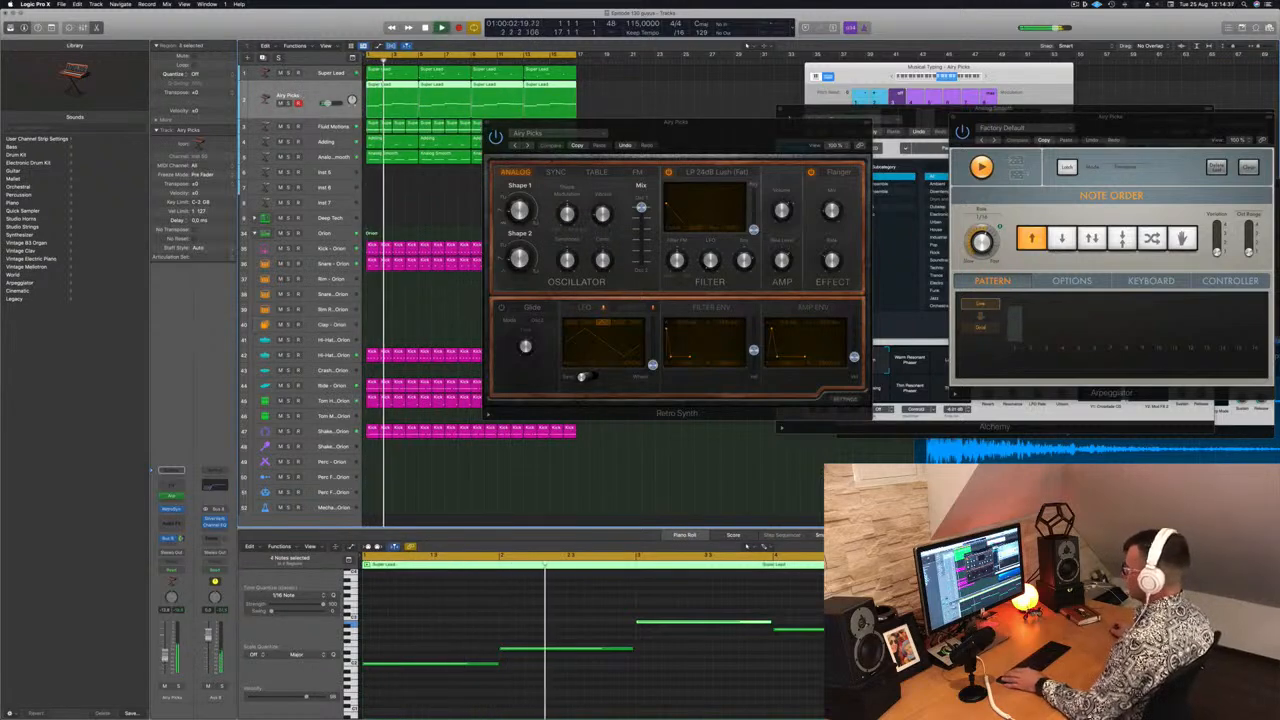
Step through the Retro Synth presets, loading Analog Pluck and then Circle of Fifths
{"action": "left_click_drag", "start_coordinate": [723, 140], "coordinate": [636, 124]}
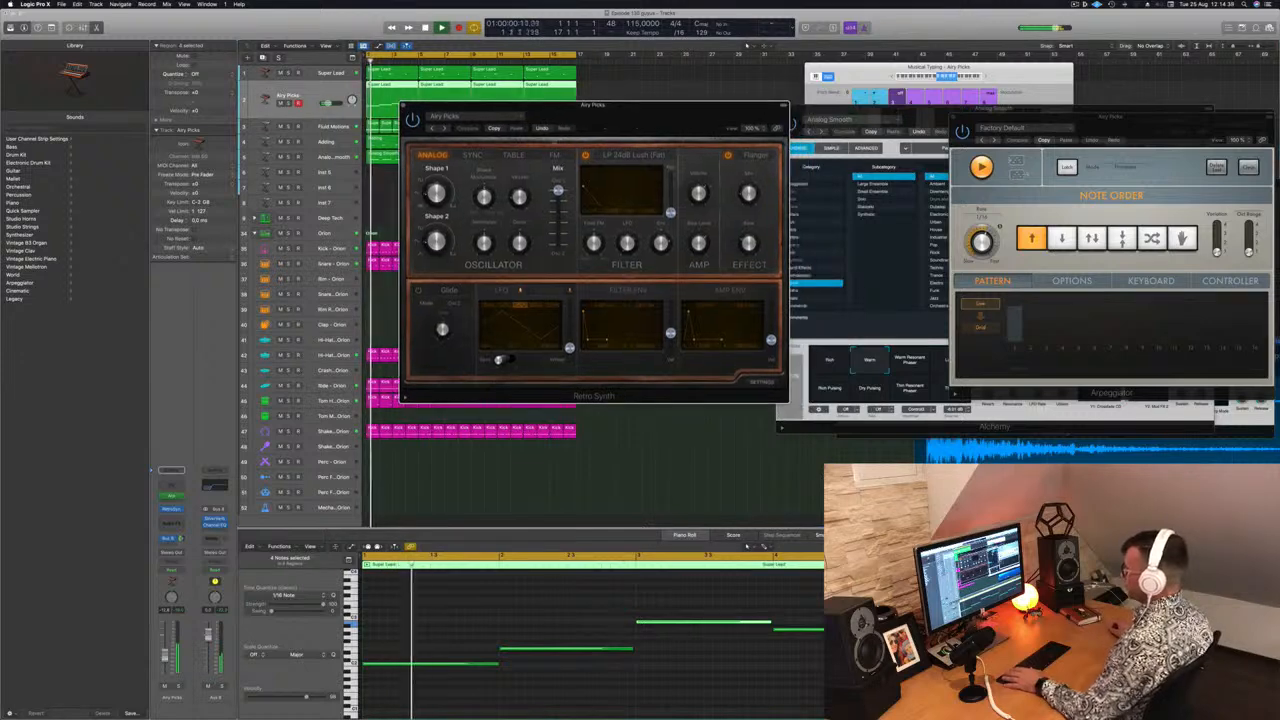
{"action": "left_click", "coordinate": [445, 128]}
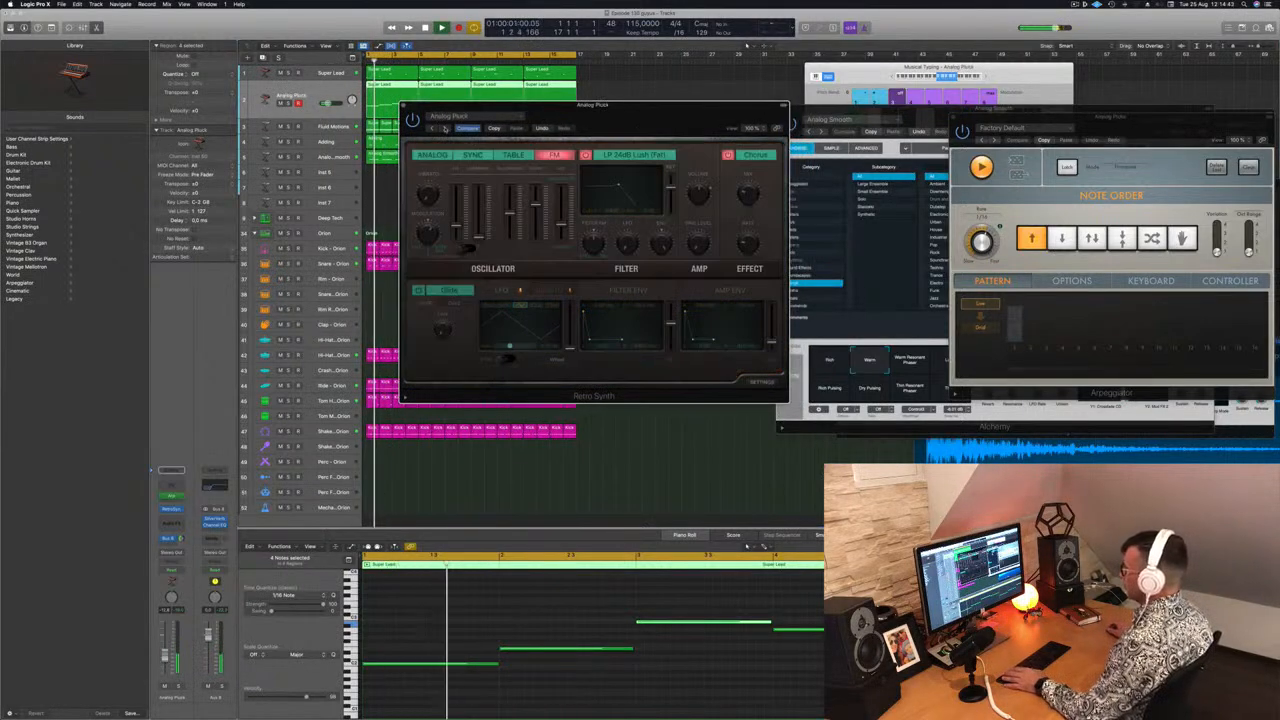
{"action": "left_click", "coordinate": [445, 128]}
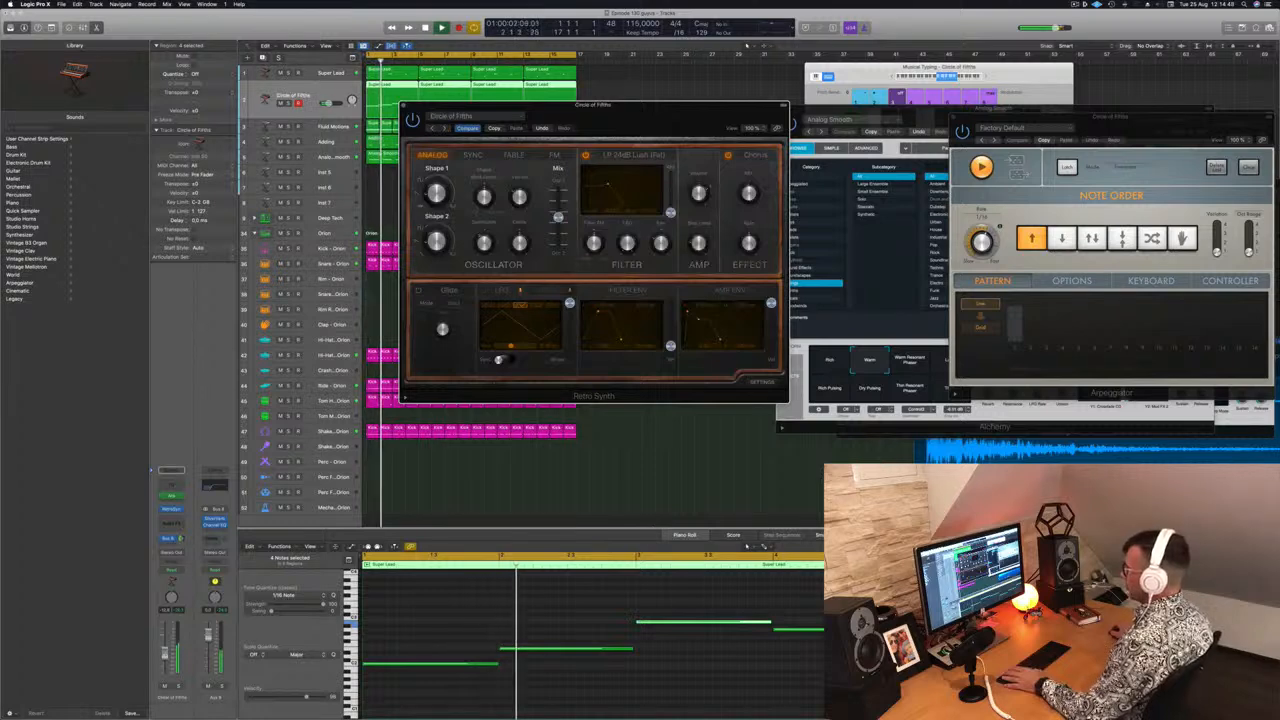
Select all notes in the first lead region and transpose them up one octave
{"action": "left_click", "coordinate": [166, 653]}
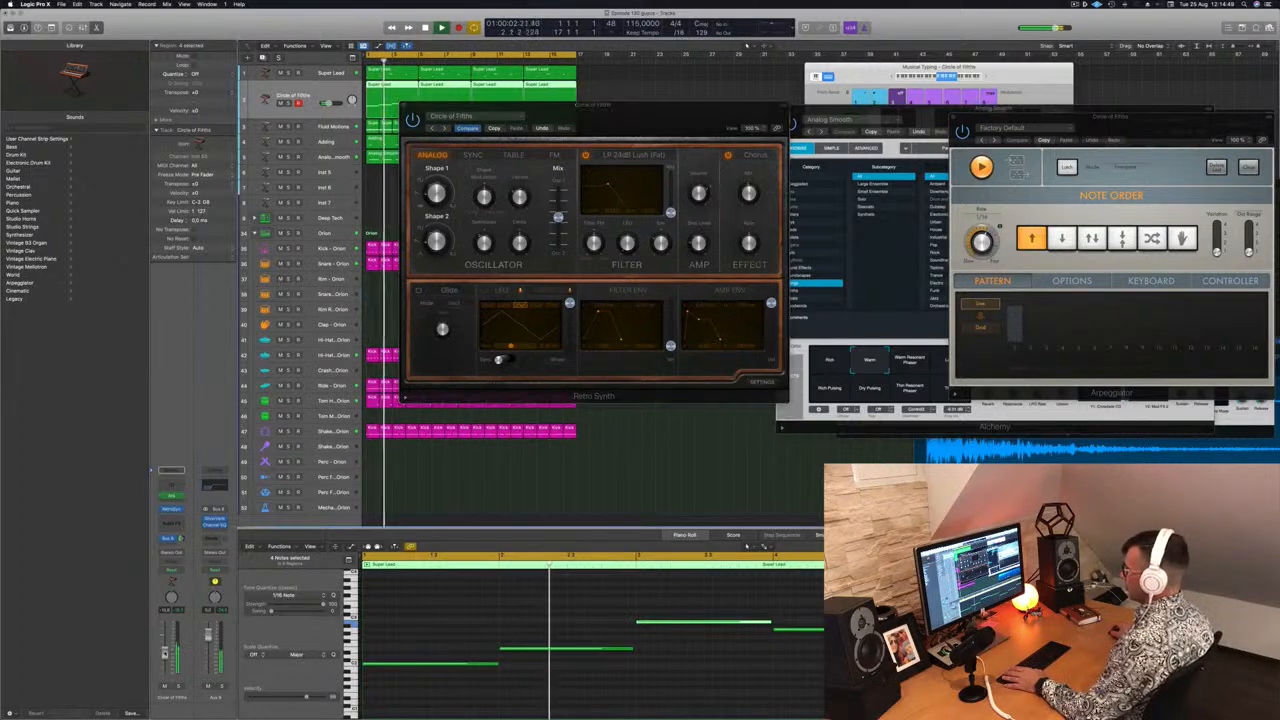
{"action": "left_click", "coordinate": [459, 641]}
{"action": "key", "text": "super+a"}
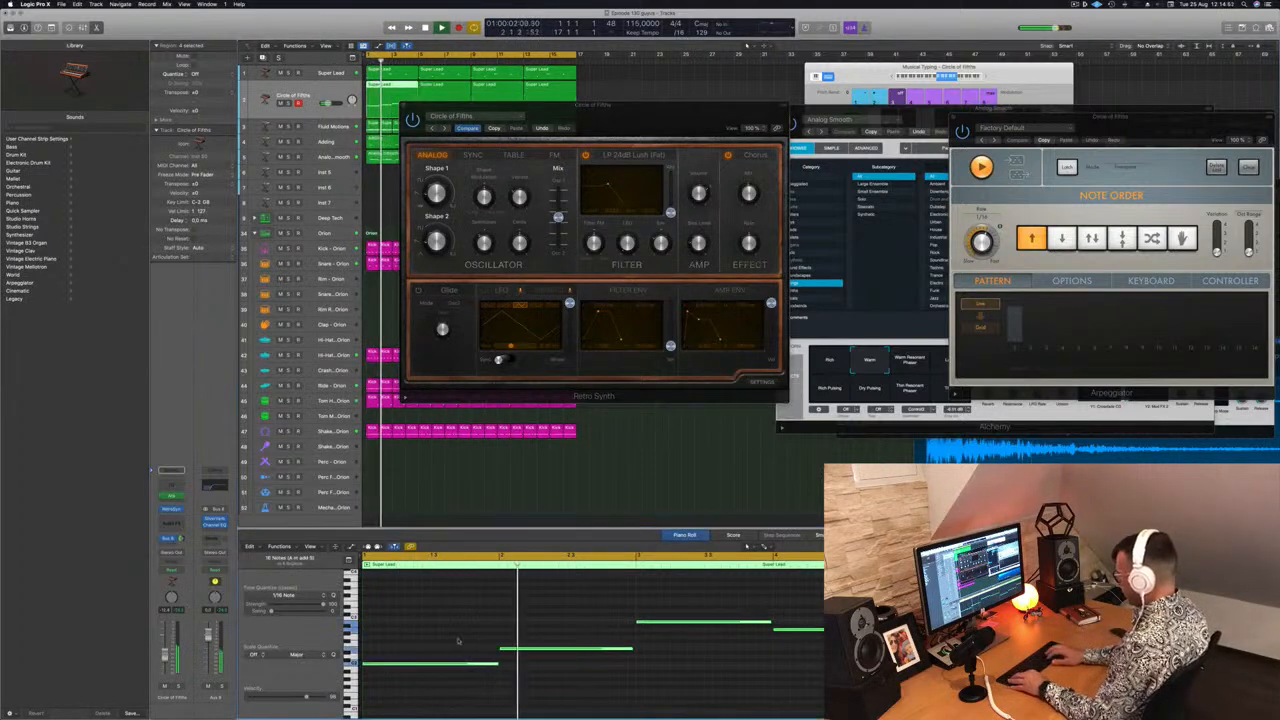
{"action": "key", "text": "shift+alt+Up"}
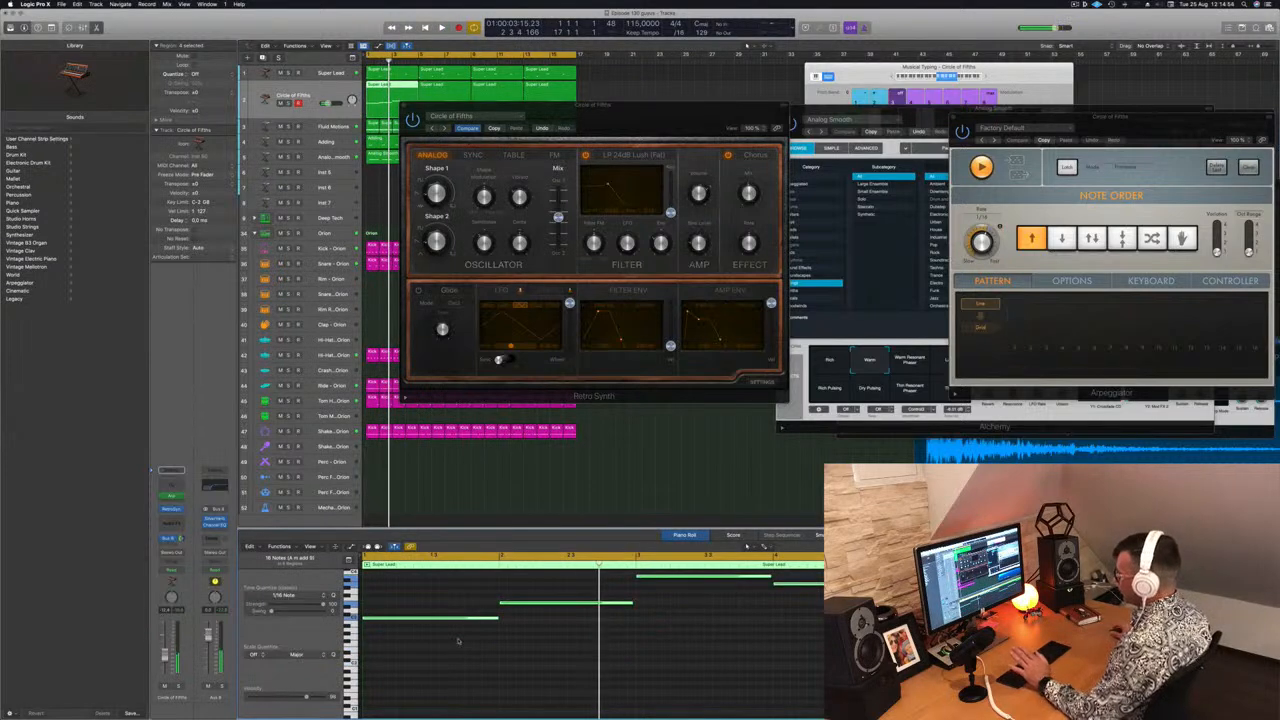
{"action": "left_click_drag", "start_coordinate": [611, 104], "coordinate": [828, 284]}
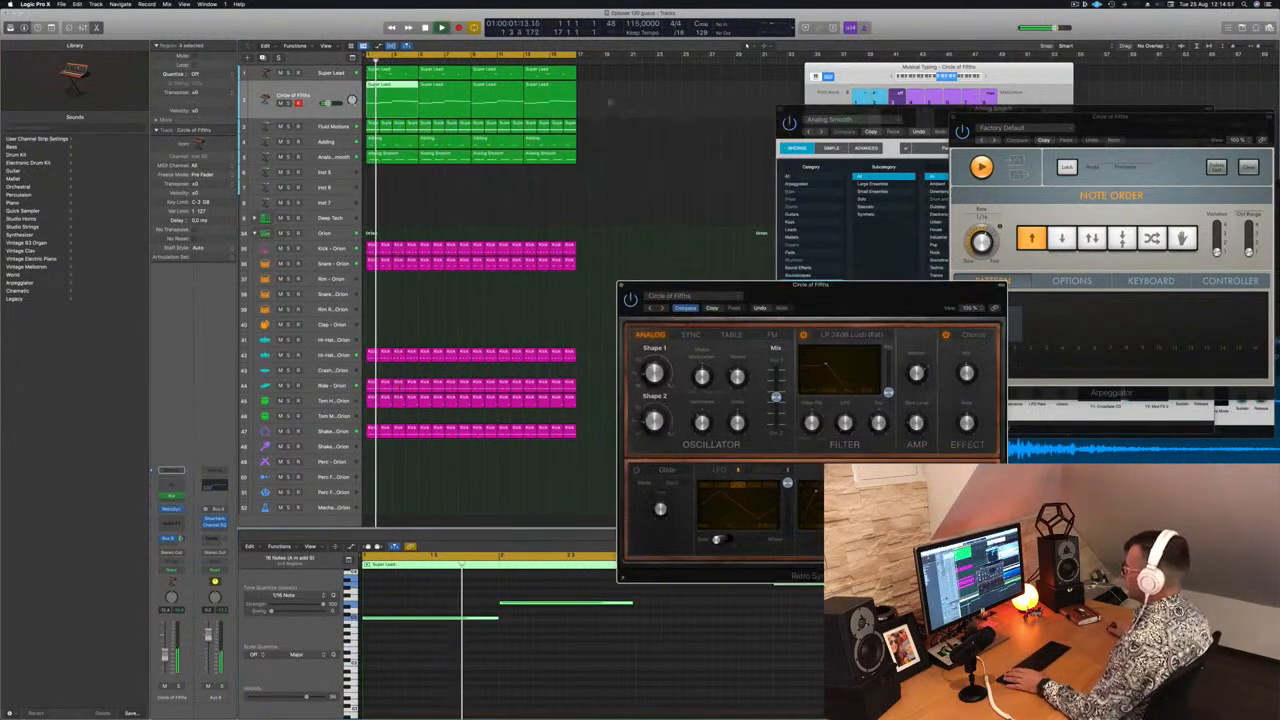
Replace the remaining lead regions with copies of the transposed first region across all four bars
{"action": "left_click_drag", "start_coordinate": [621, 103], "coordinate": [459, 107]}
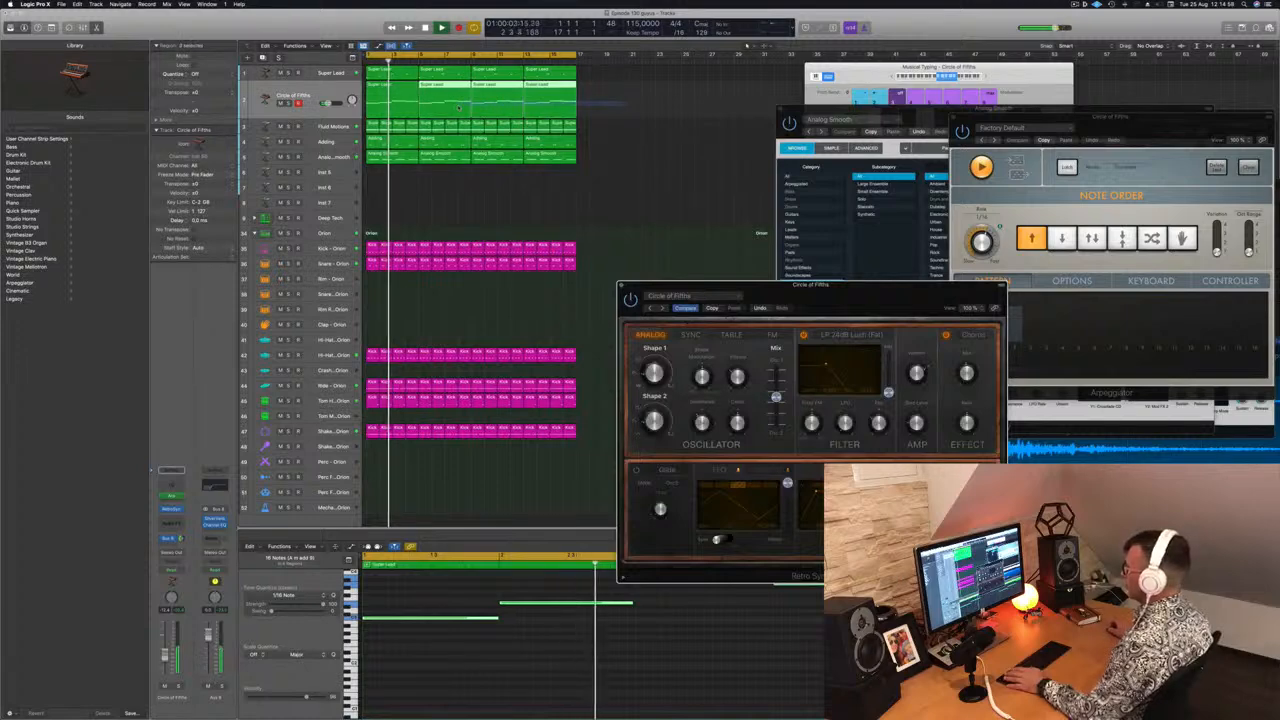
{"action": "key", "text": "space"}
{"action": "key", "text": "Delete"}
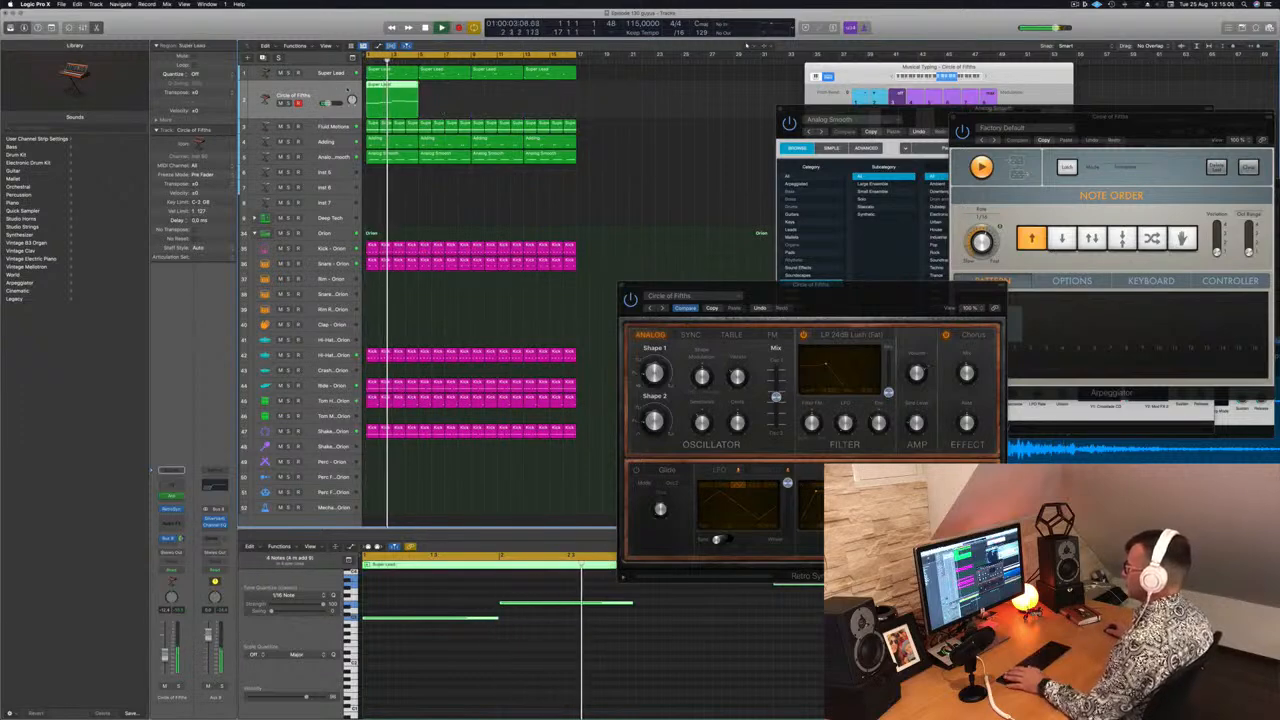
{"action": "left_click_drag", "start_coordinate": [393, 90], "coordinate": [513, 94]}
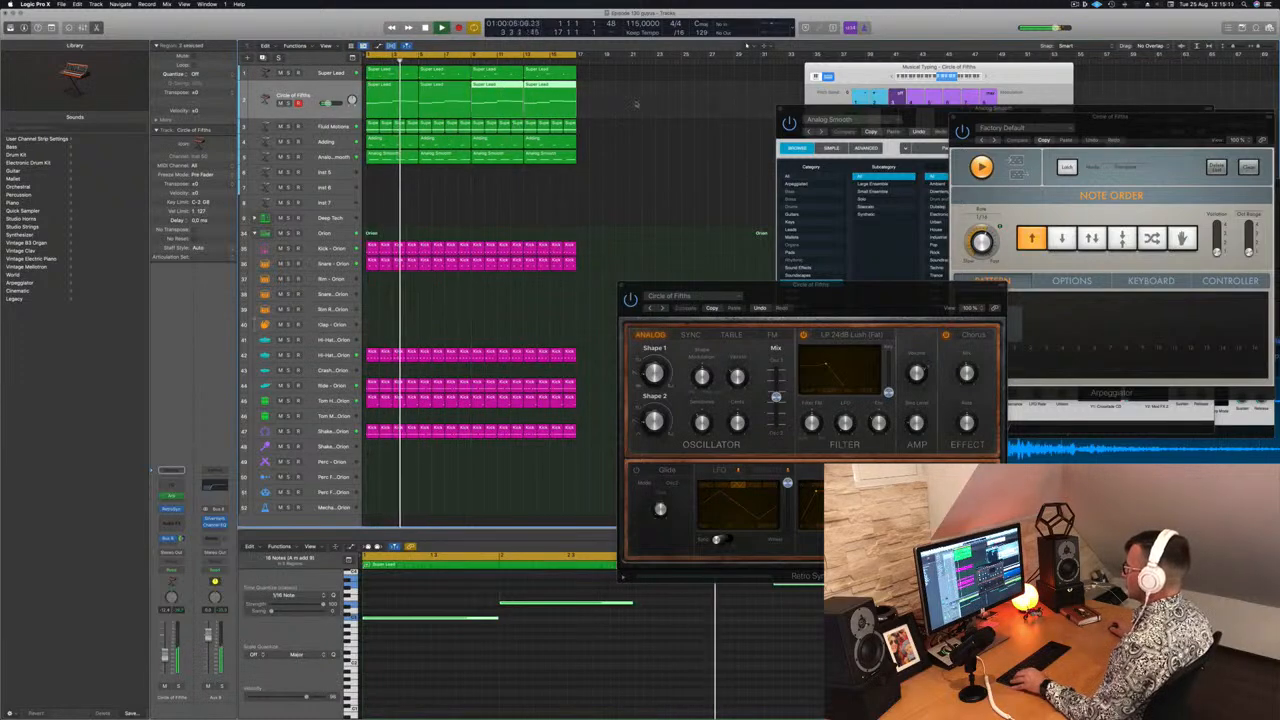
{"action": "left_click_drag", "start_coordinate": [637, 99], "coordinate": [396, 101]}
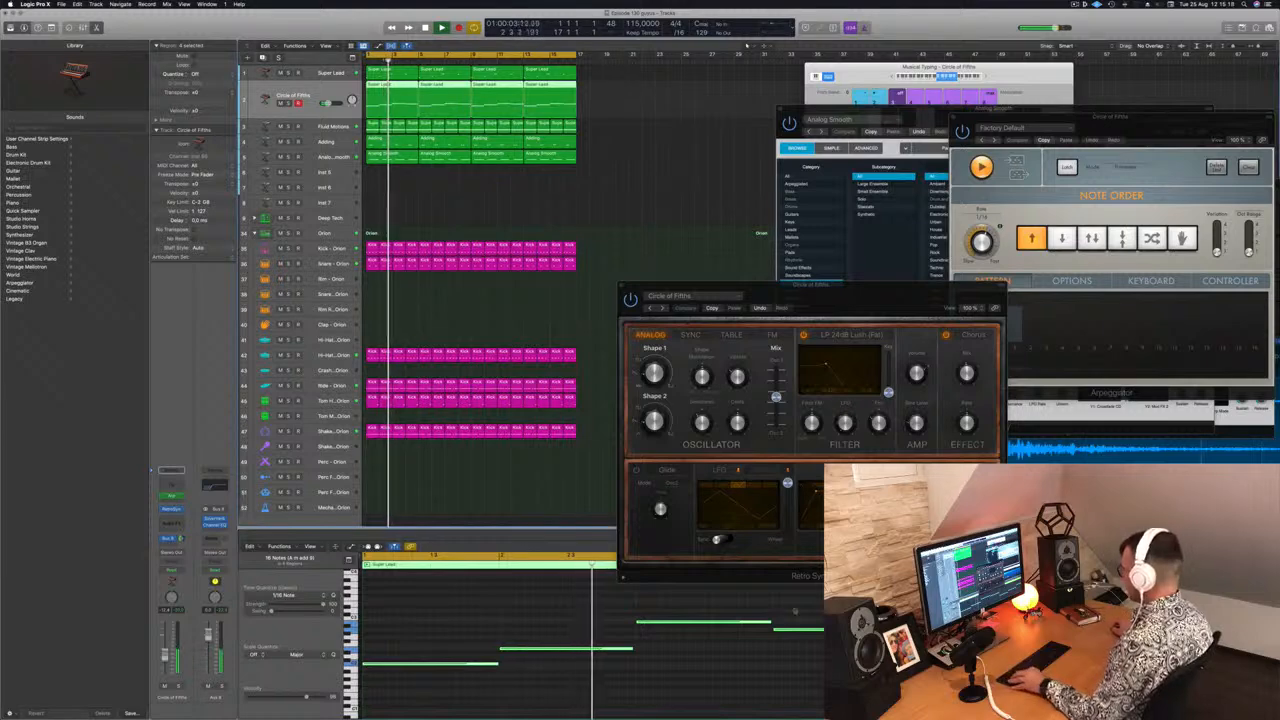
Audition further Retro Synth presets, from Crosswaves through Fifth Dimension, settling on Fifth Sequence
{"action": "left_click_drag", "start_coordinate": [868, 301], "coordinate": [781, 164]}
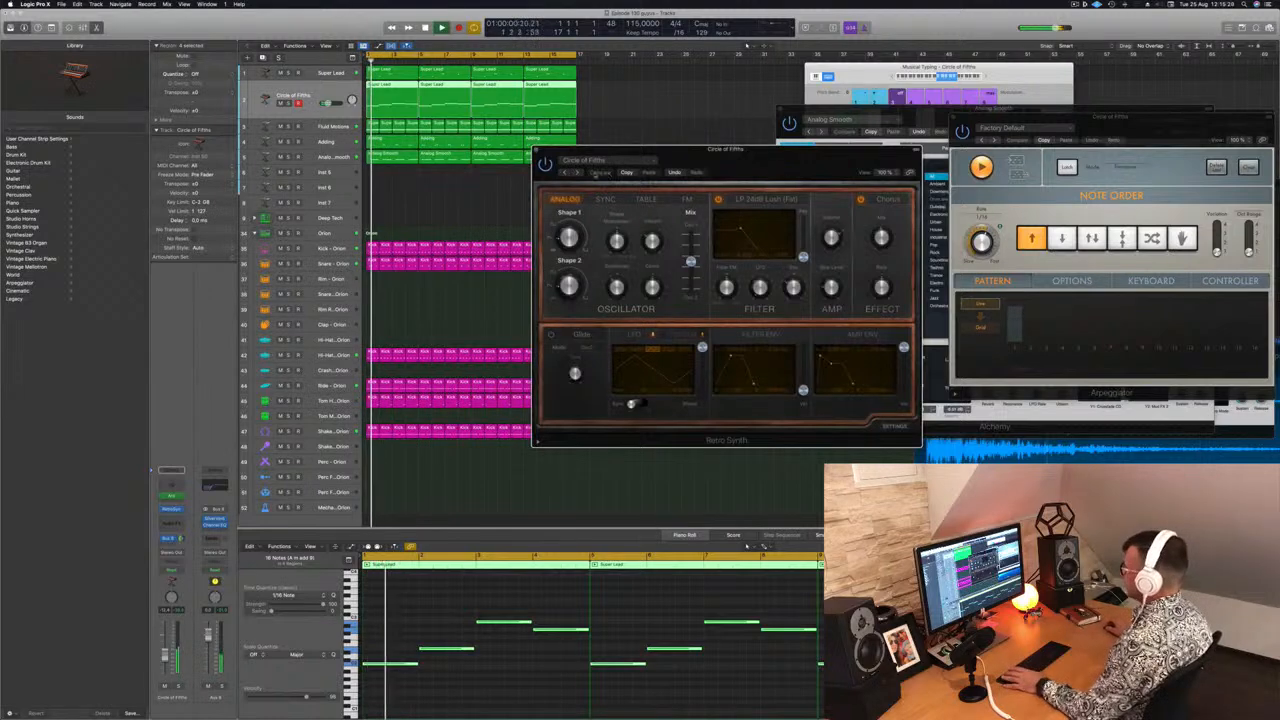
{"action": "left_click", "coordinate": [577, 172]}
{"action": "left_click", "coordinate": [577, 172]}
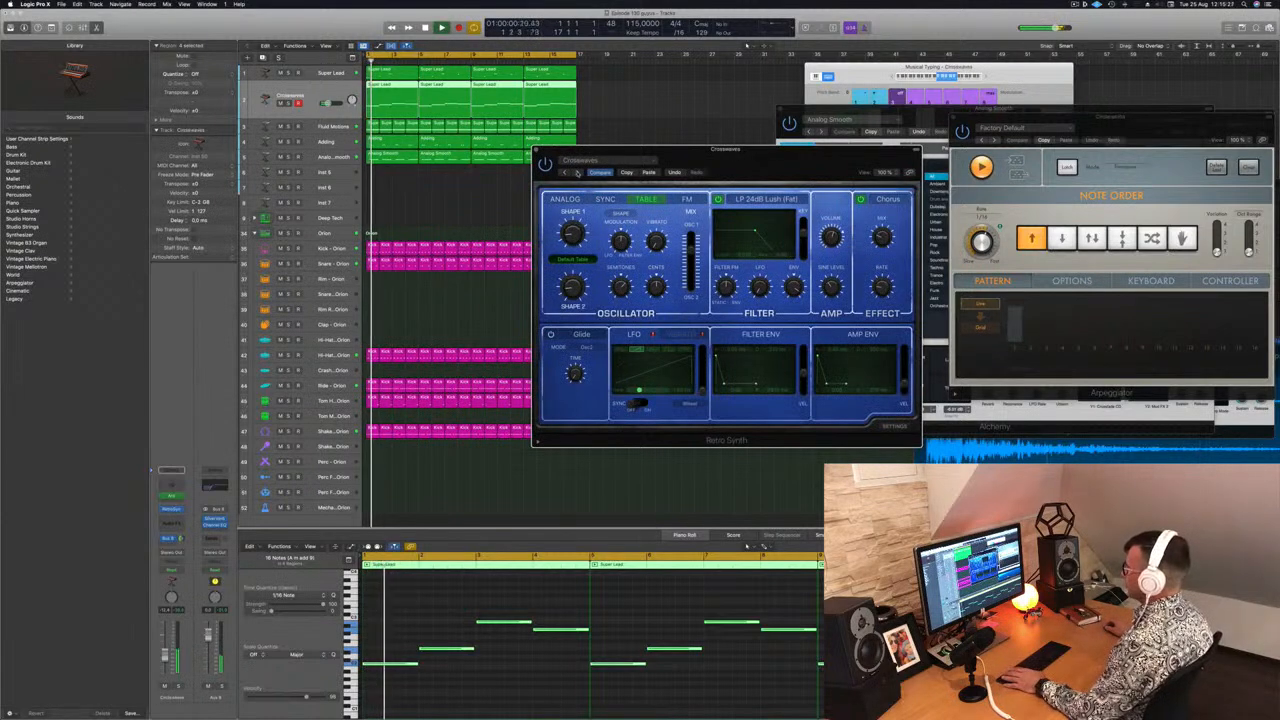
{"action": "left_click", "coordinate": [577, 172]}
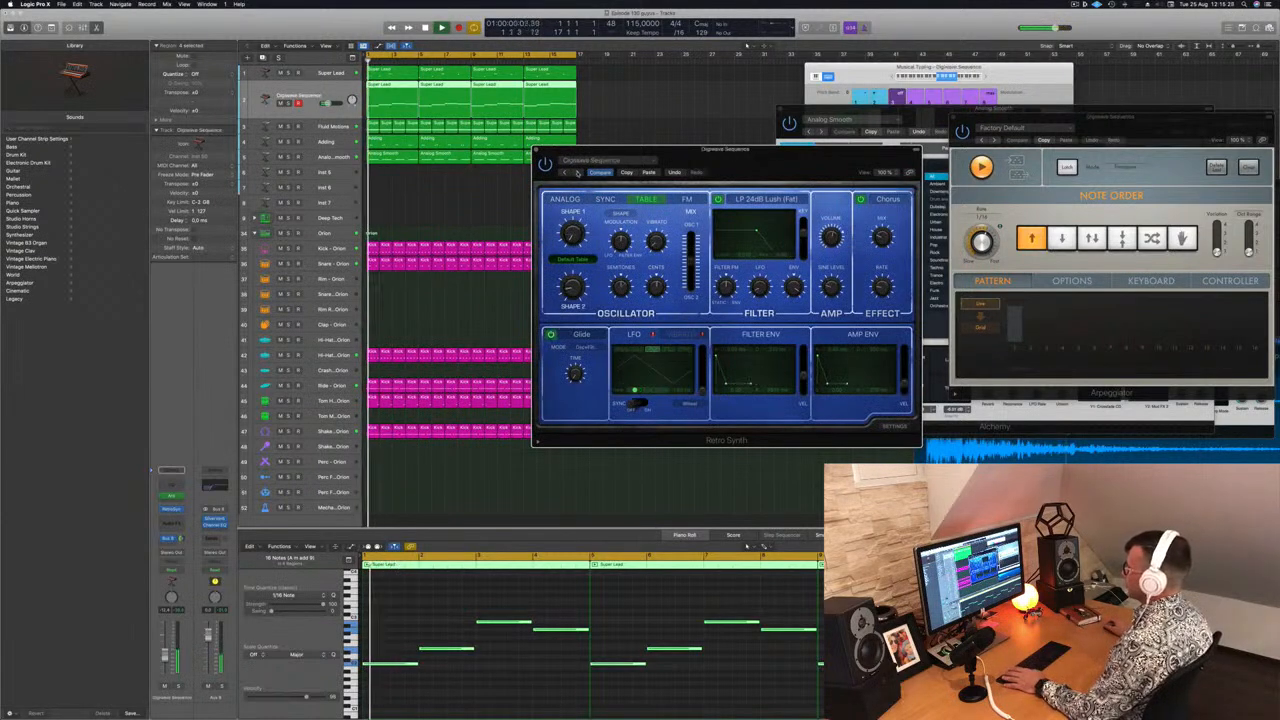
{"action": "left_click", "coordinate": [577, 172]}
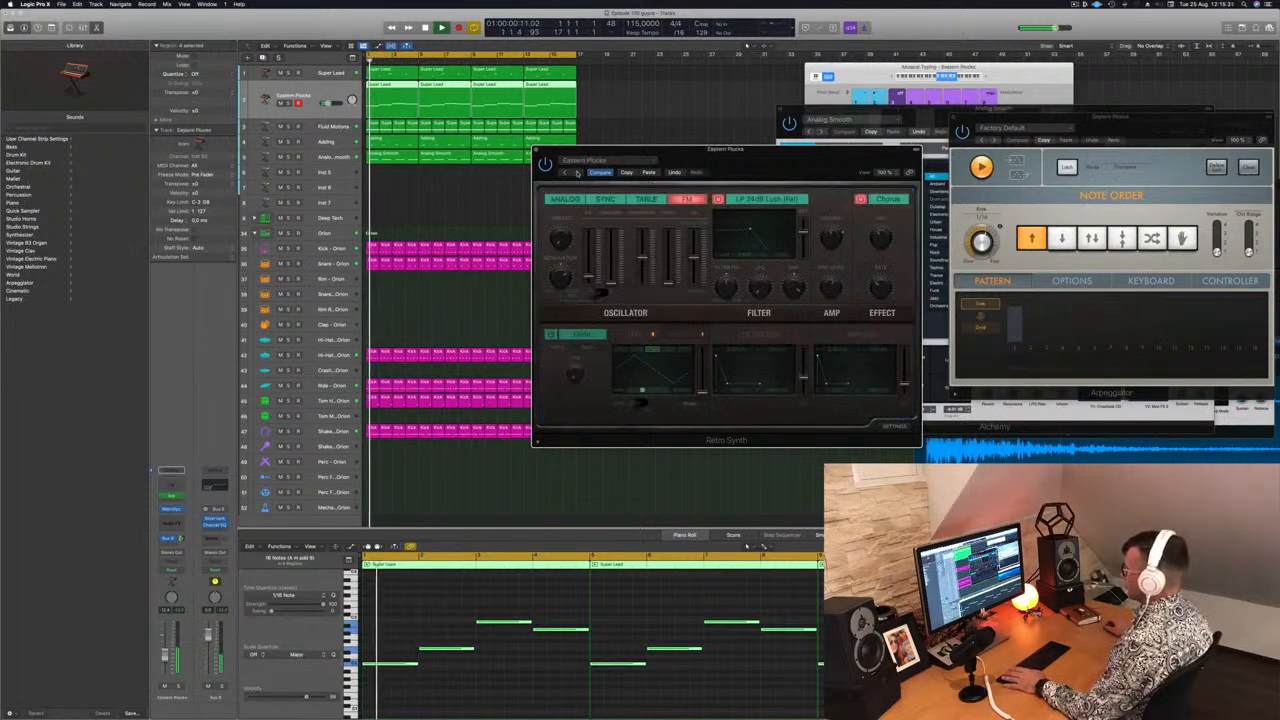
{"action": "left_click", "coordinate": [577, 172]}
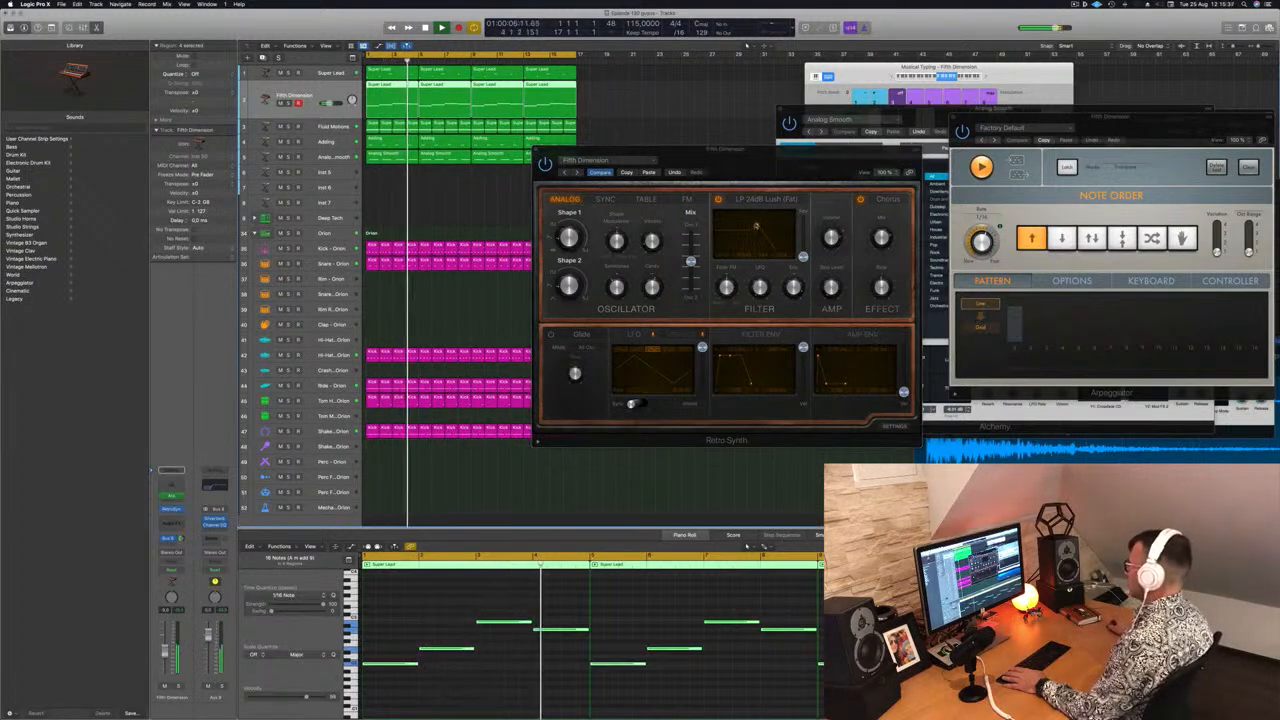
{"action": "left_click", "coordinate": [752, 226]}
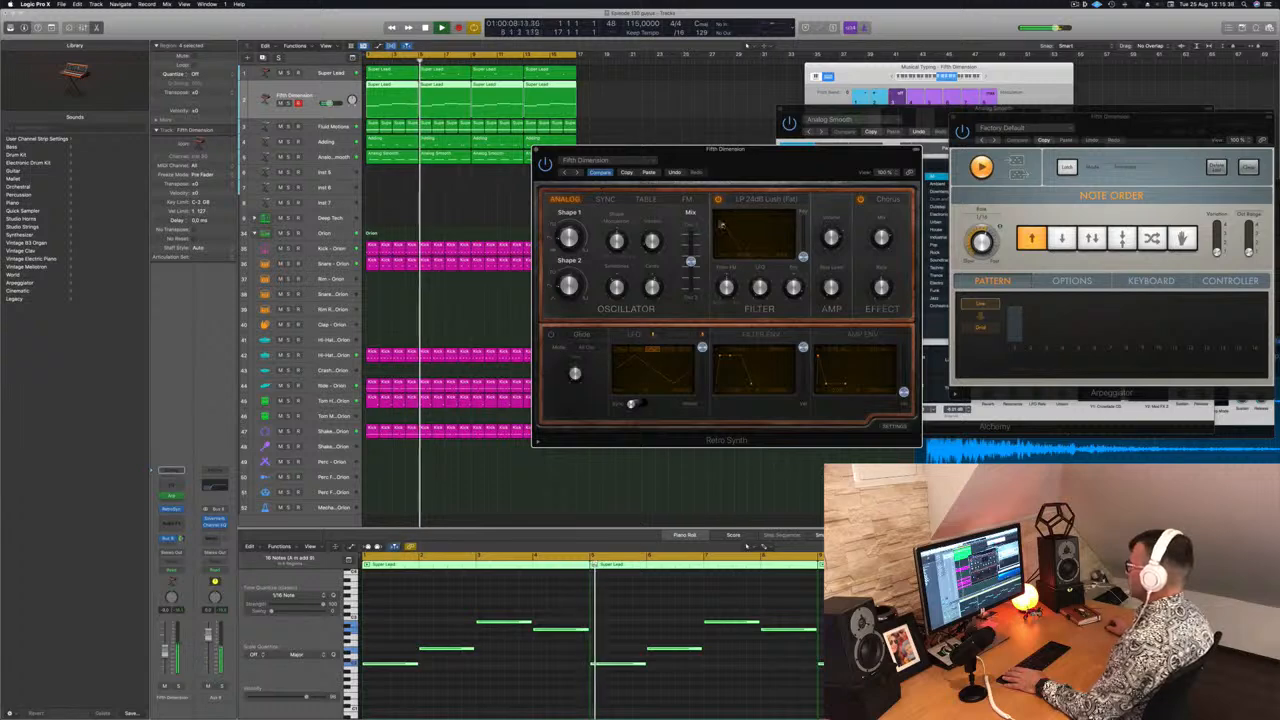
{"action": "left_click", "coordinate": [578, 173]}
{"action": "key", "text": "Return"}
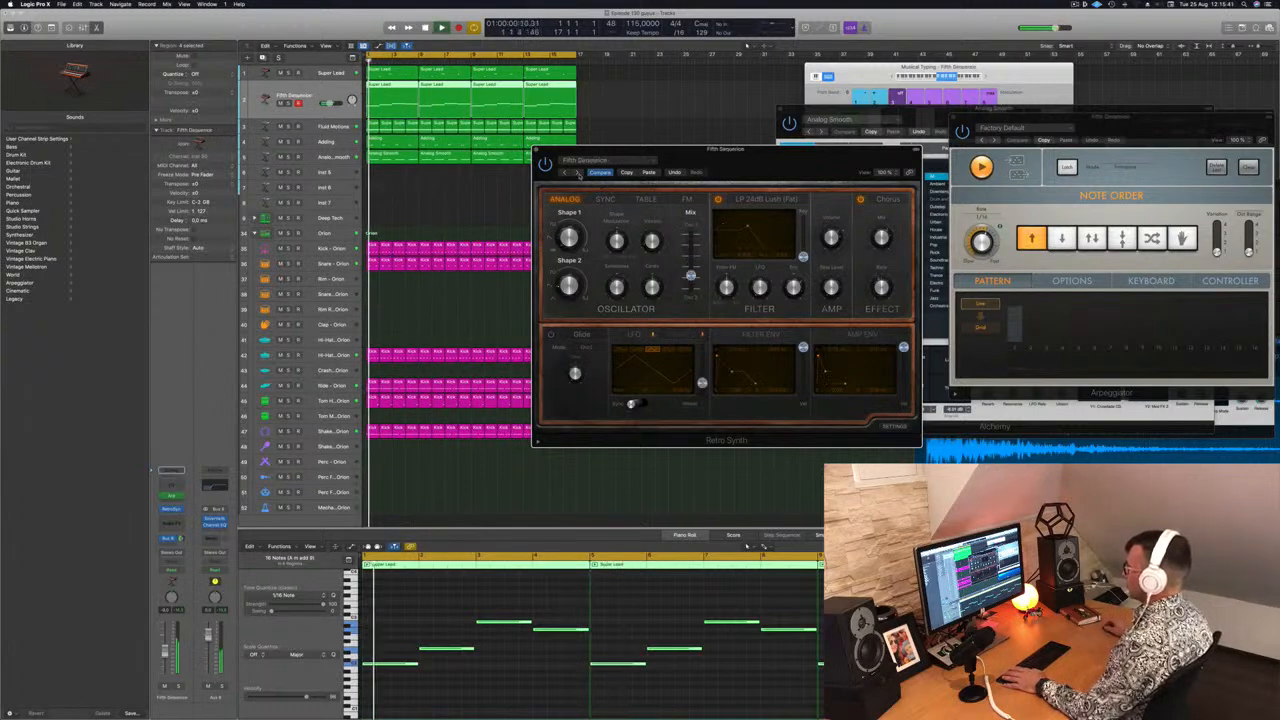
Insert a Compressor audio effect on the Fifth Sequence track
{"action": "left_click_drag", "start_coordinate": [750, 154], "coordinate": [846, 106]}
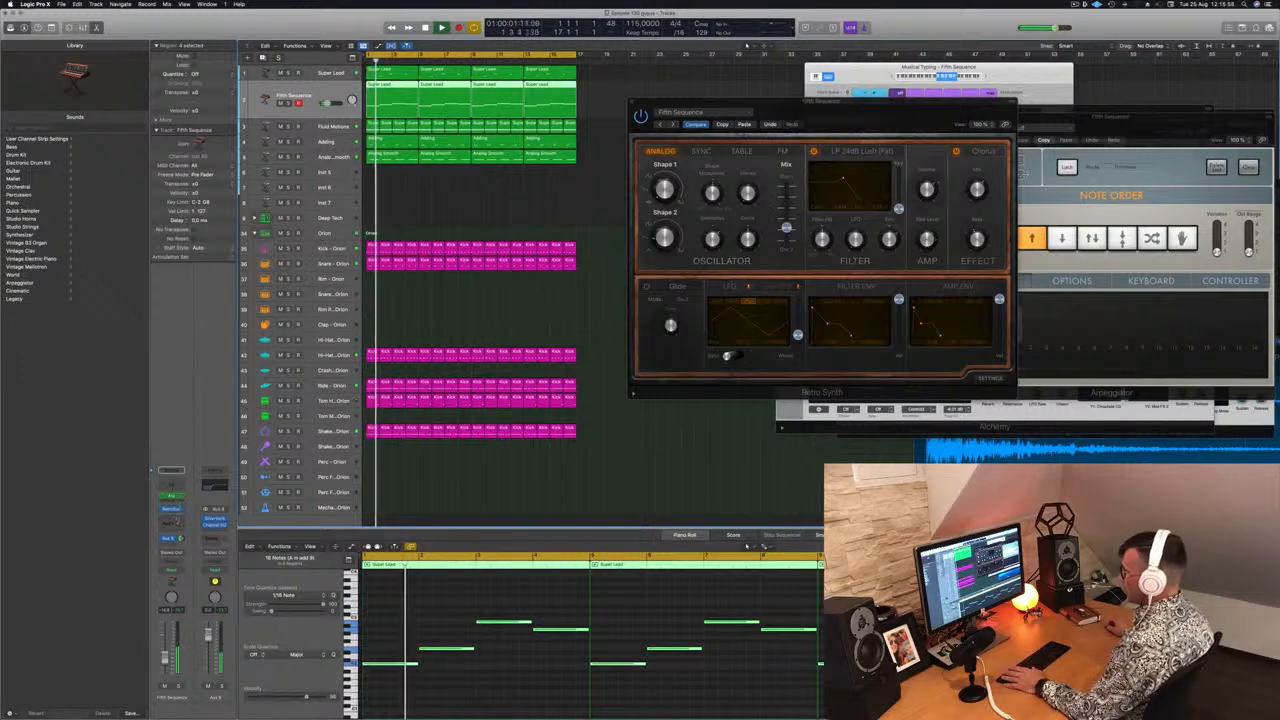
{"action": "left_click", "coordinate": [172, 518]}
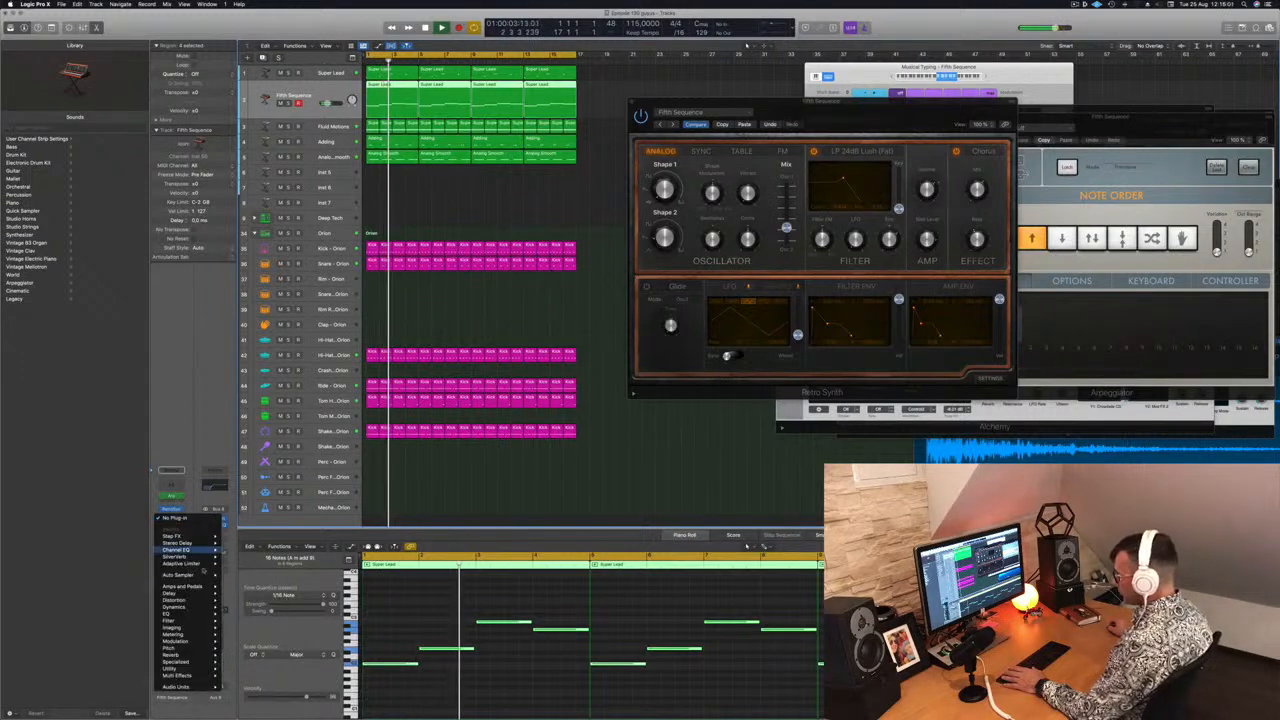
{"action": "mouse_move", "coordinate": [175, 607]}
{"action": "mouse_move", "coordinate": [250, 607]}
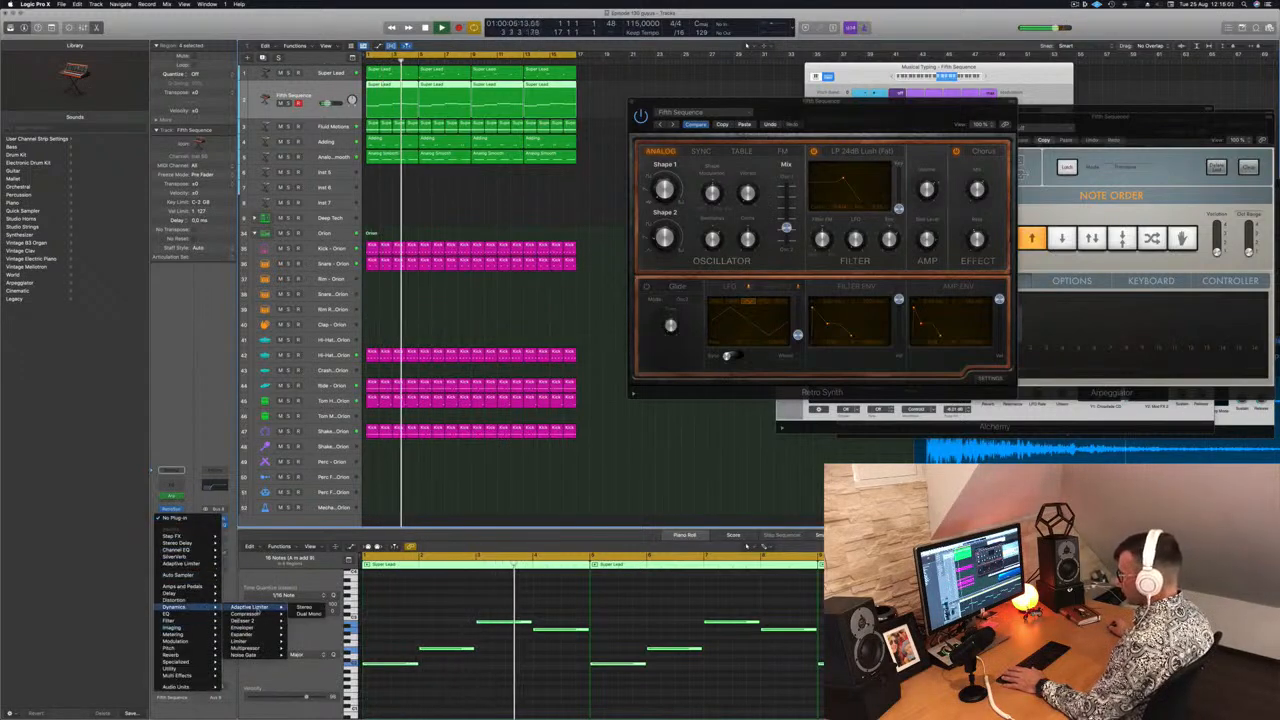
{"action": "left_click", "coordinate": [303, 607]}
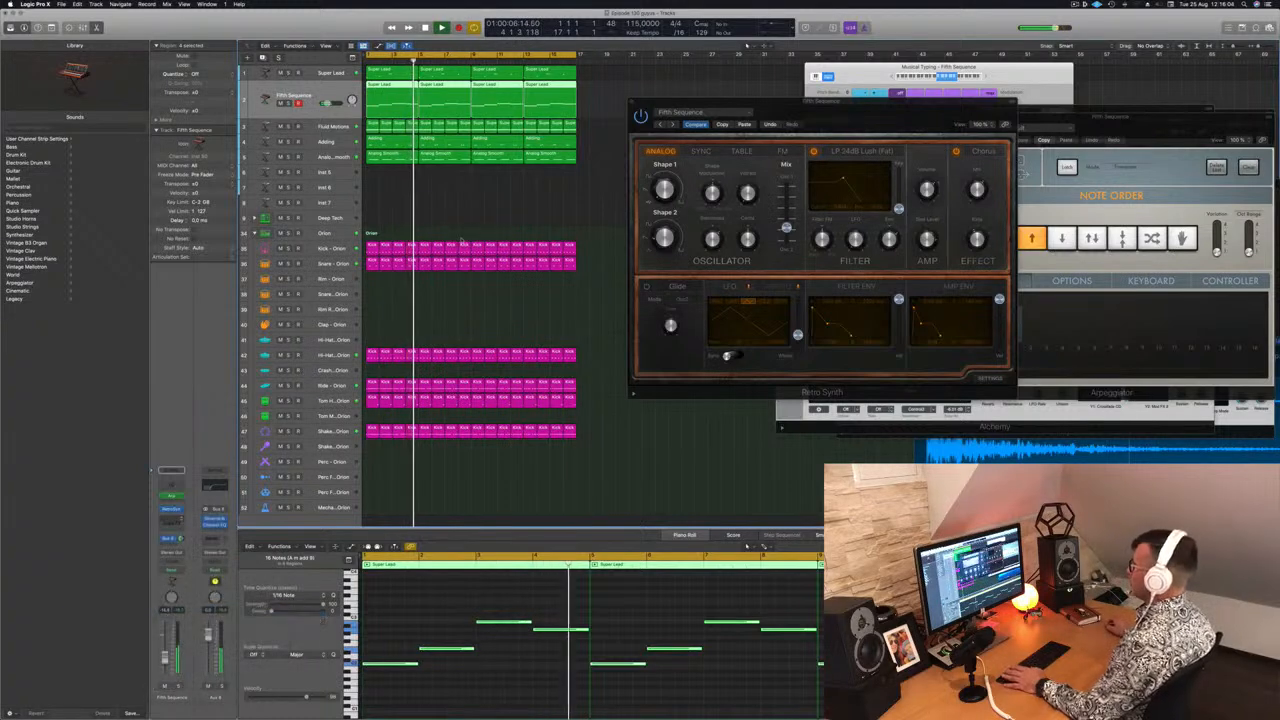
Set the Compressor's side chain input to the kick track
{"action": "left_click_drag", "start_coordinate": [645, 114], "coordinate": [530, 95]}
{"action": "left_click", "coordinate": [634, 101]}
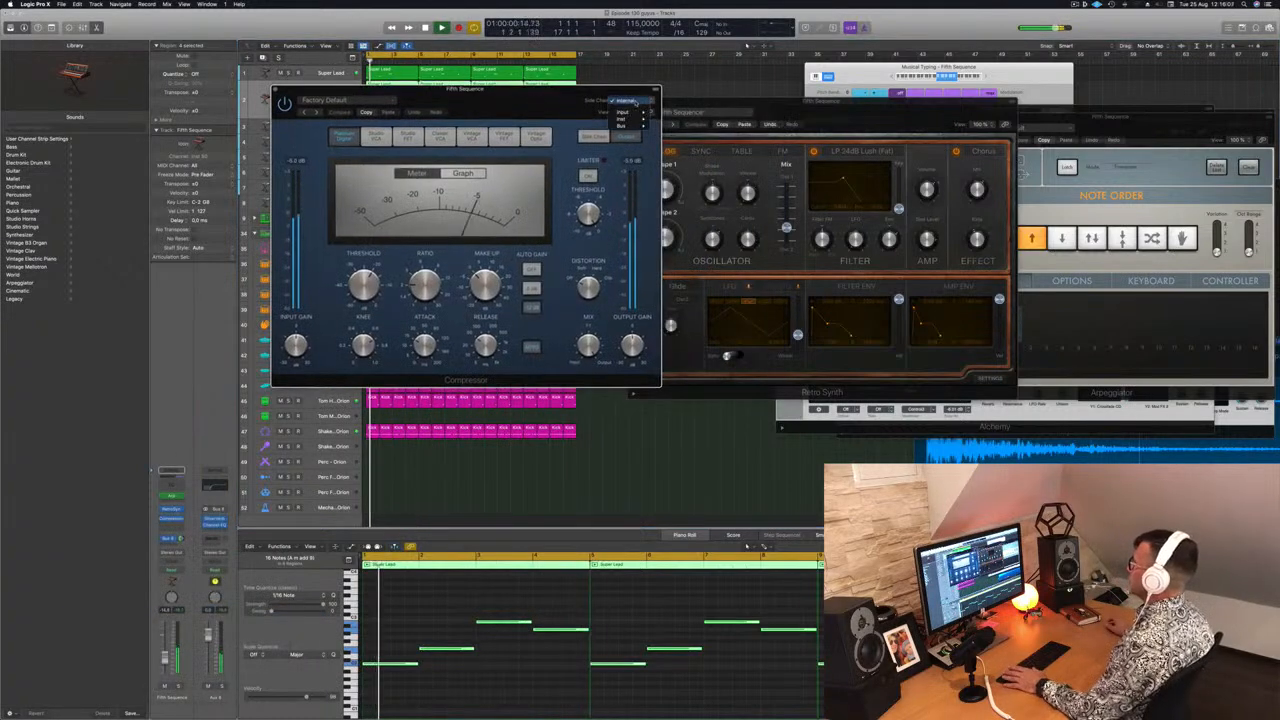
{"action": "mouse_move", "coordinate": [624, 127]}
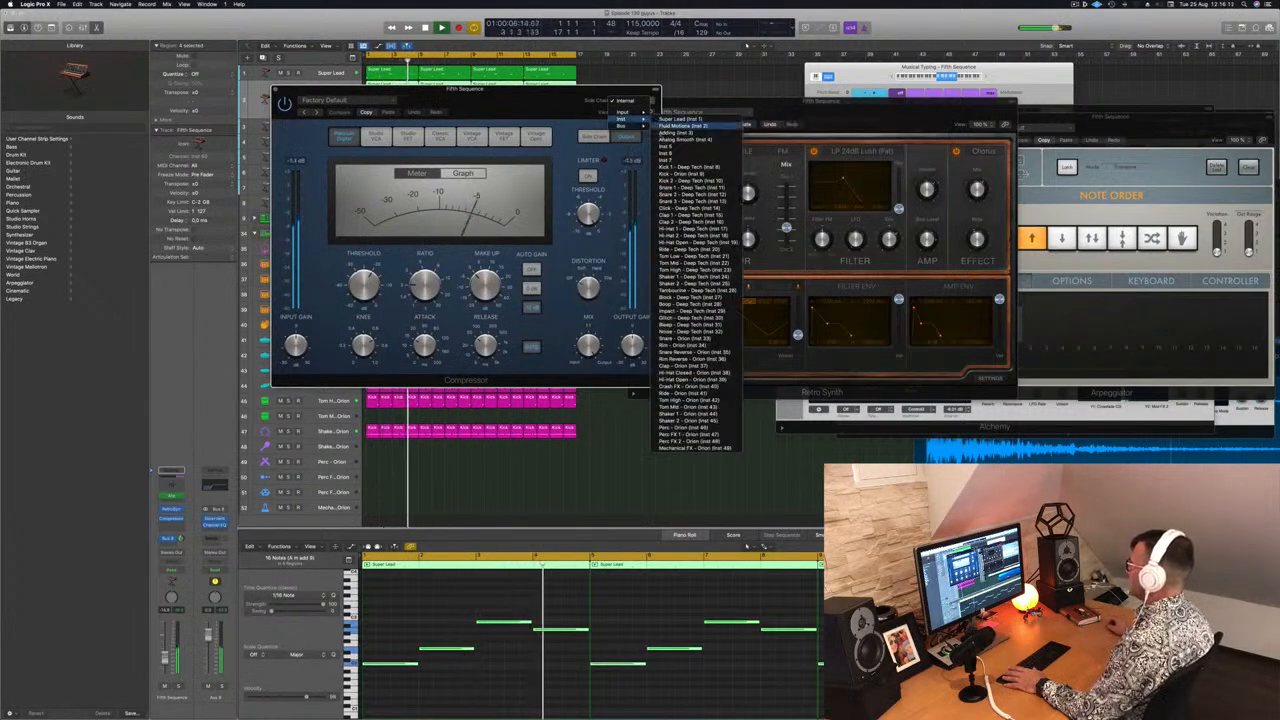
{"action": "left_click", "coordinate": [672, 160]}
{"action": "left_click_drag", "start_coordinate": [524, 109], "coordinate": [595, 111]}
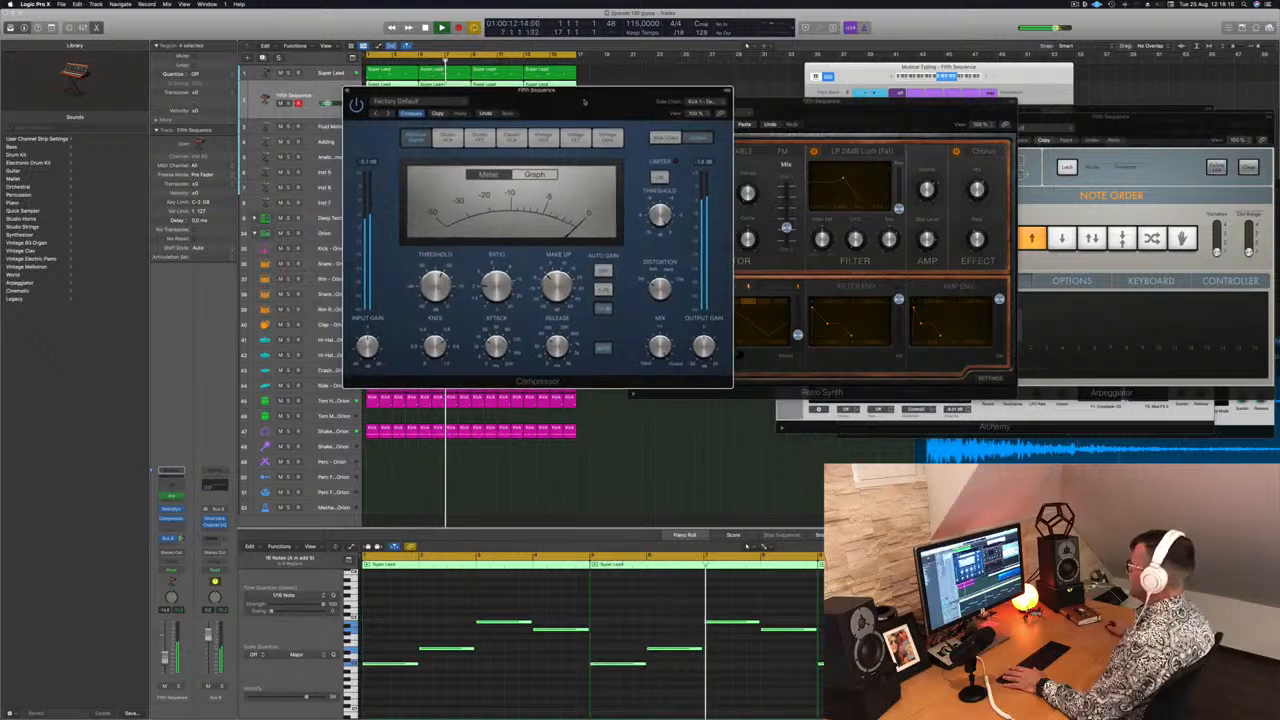
{"action": "left_click_drag", "start_coordinate": [580, 104], "coordinate": [880, 115]}
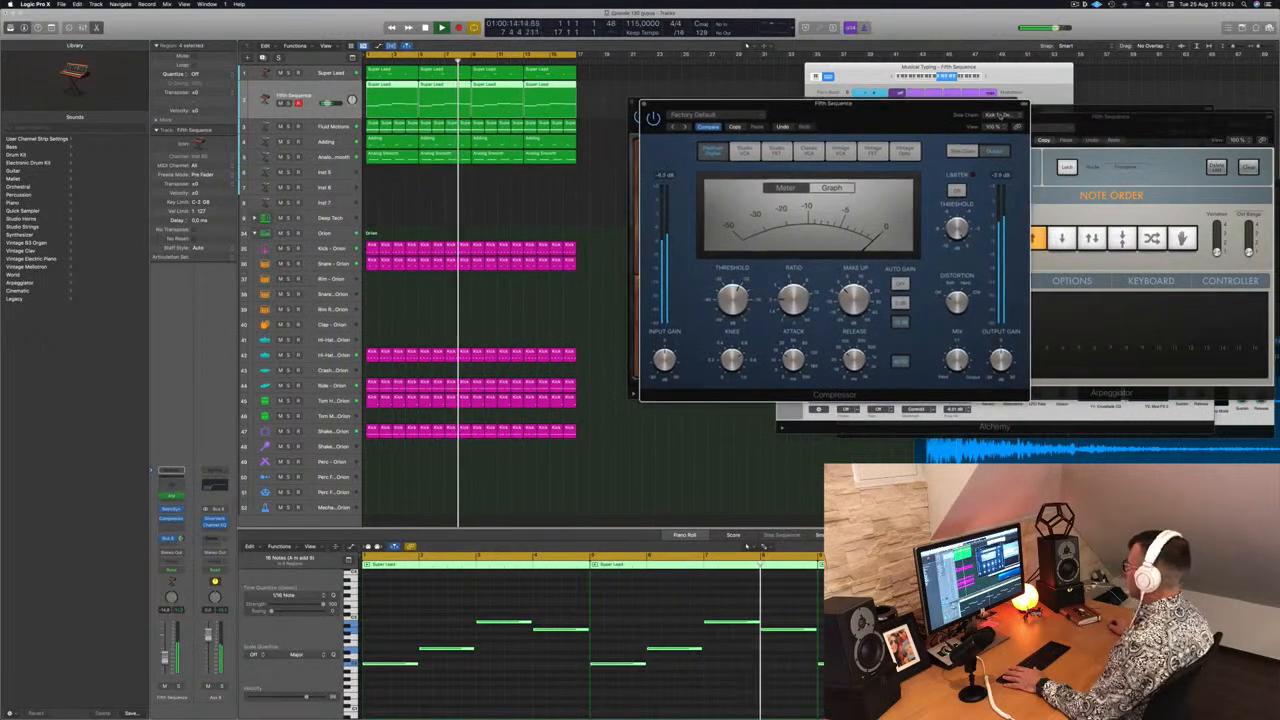
{"action": "left_click", "coordinate": [996, 115]}
{"action": "mouse_move", "coordinate": [990, 100]}
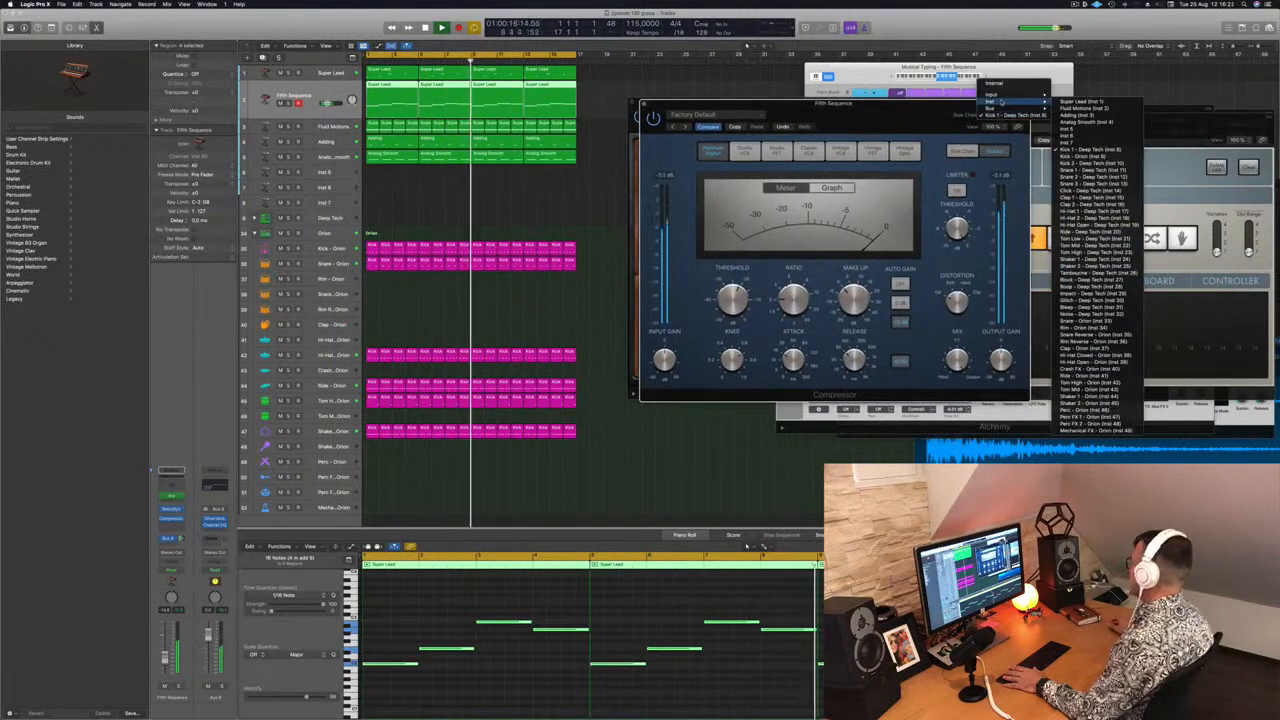
{"action": "left_click", "coordinate": [1075, 114]}
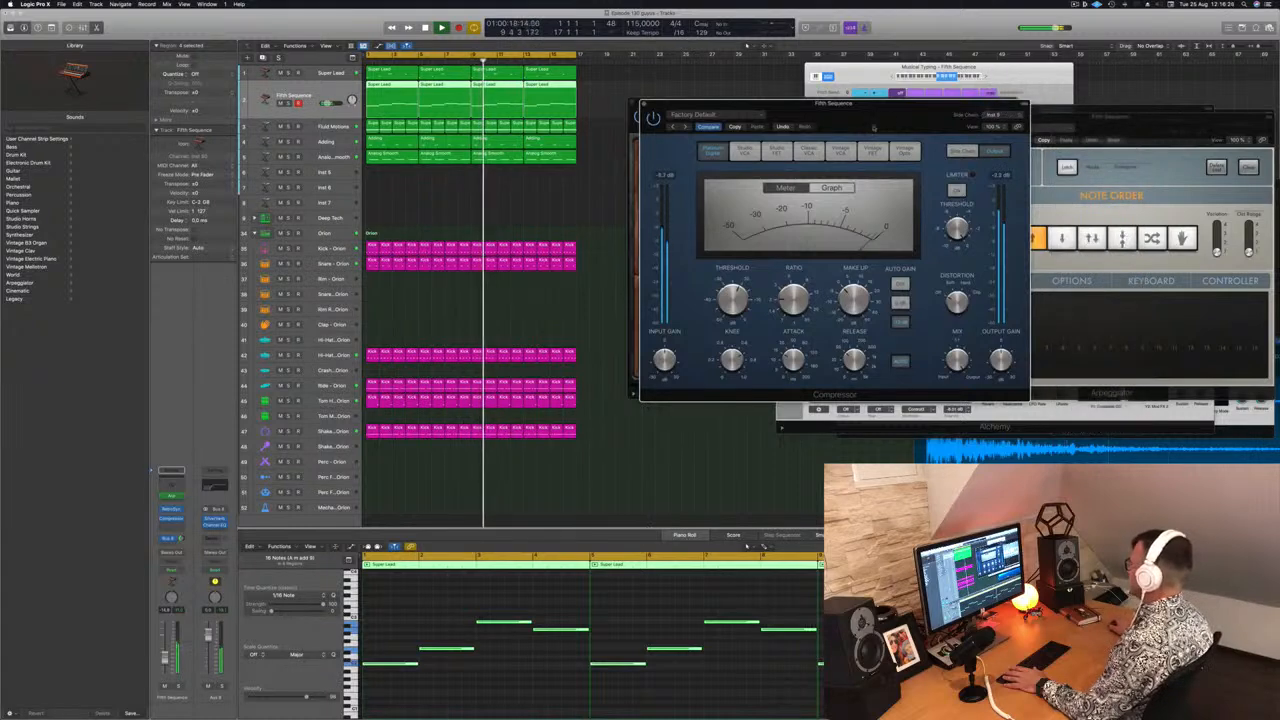
Close the Compressor and Retro Synth windows and select the Super Lead track
{"action": "left_click_drag", "start_coordinate": [877, 116], "coordinate": [857, 103]}
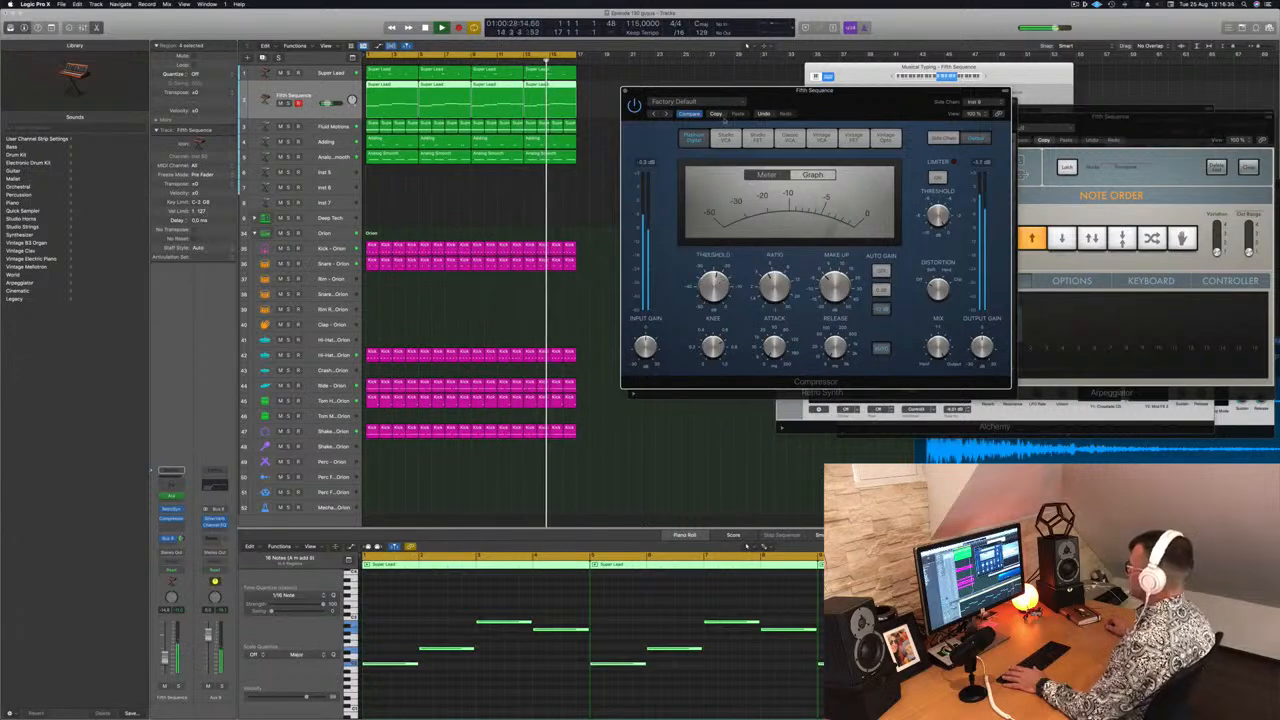
{"action": "left_click", "coordinate": [626, 91]}
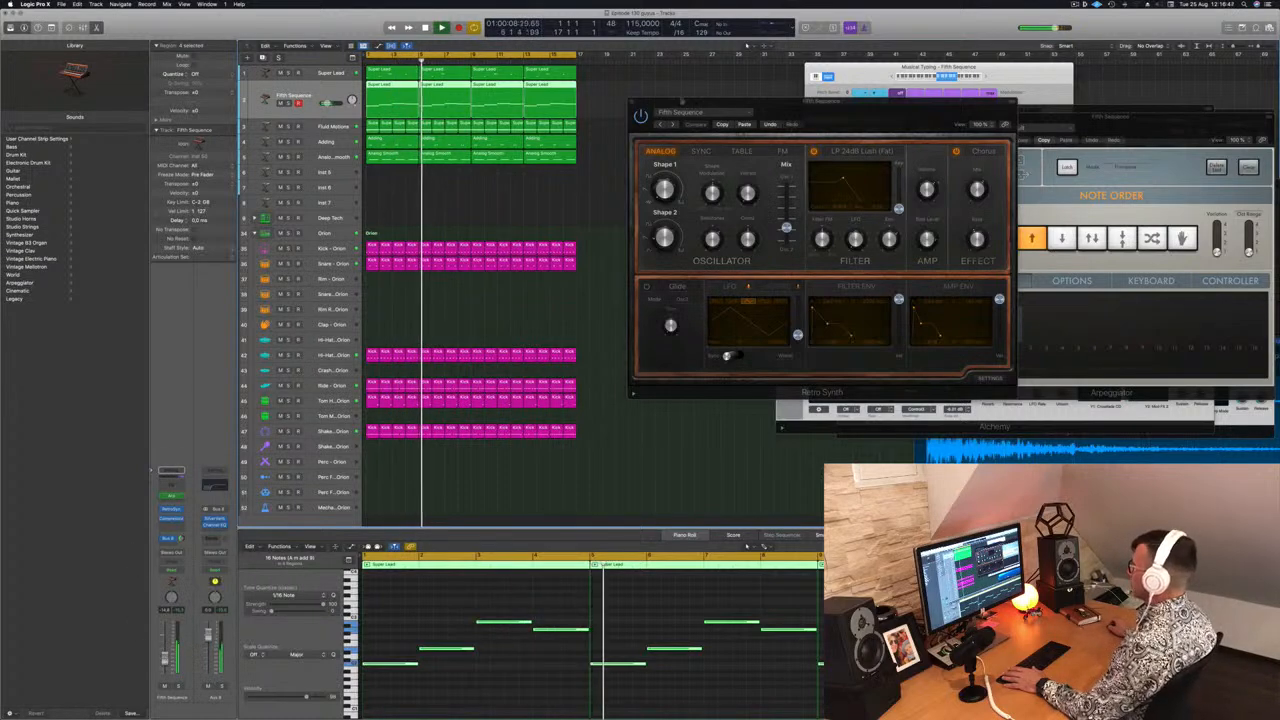
{"action": "left_click_drag", "start_coordinate": [682, 101], "coordinate": [658, 92]}
{"action": "left_click", "coordinate": [607, 92]}
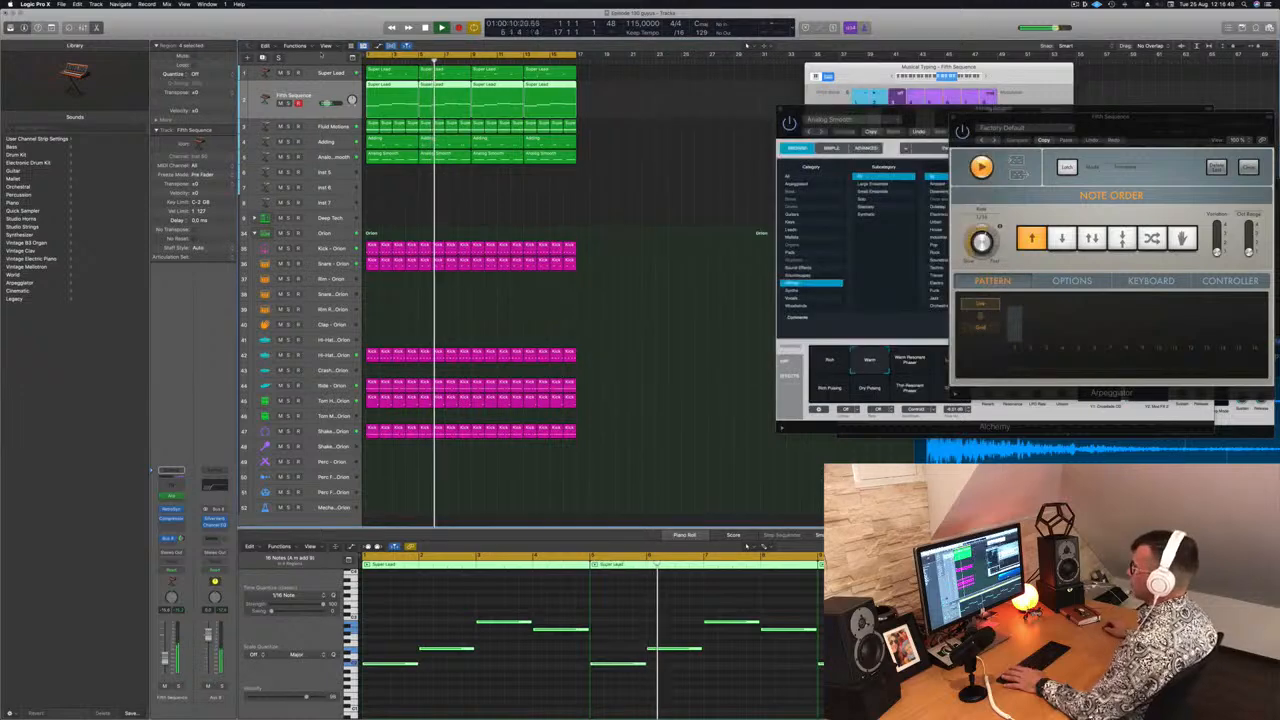
{"action": "key", "text": "Up"}
{"action": "key", "text": "Return"}
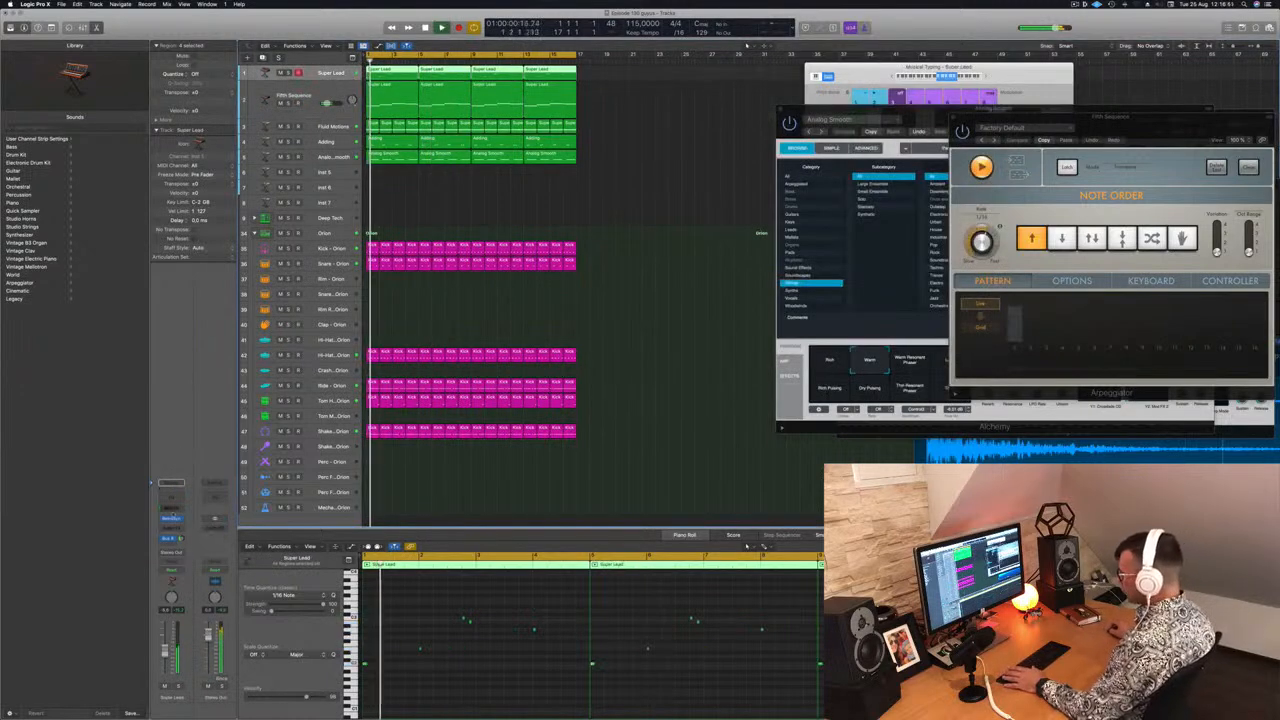
Add a Channel EQ to the Super Lead track and pull its high-cut band down to about 167 Hz
{"action": "key", "text": "v"}
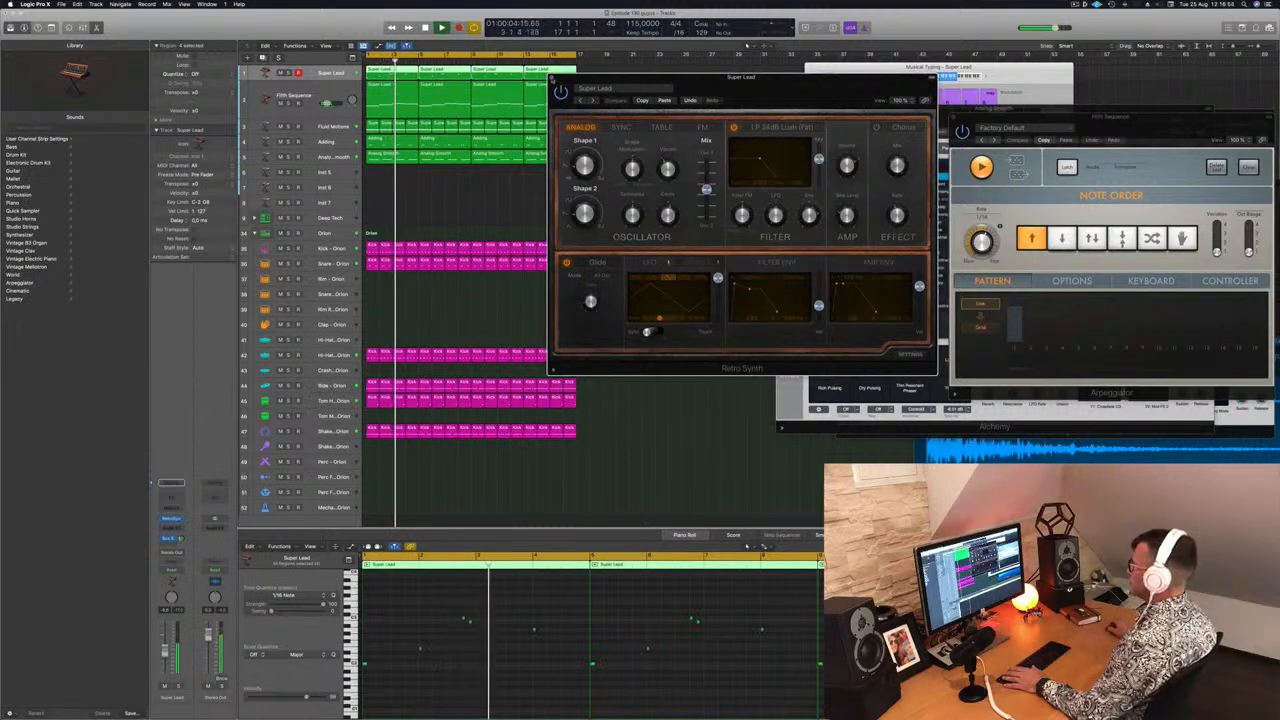
{"action": "key", "text": "v"}
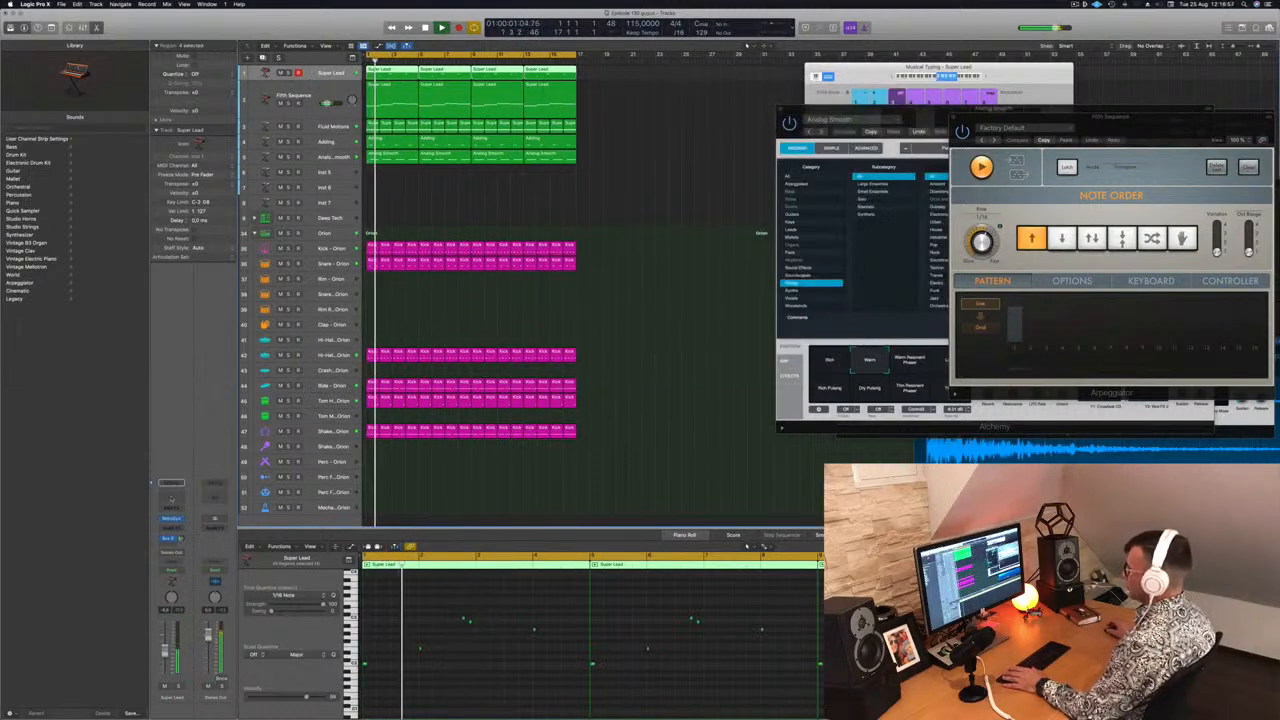
{"action": "left_click", "coordinate": [171, 498]}
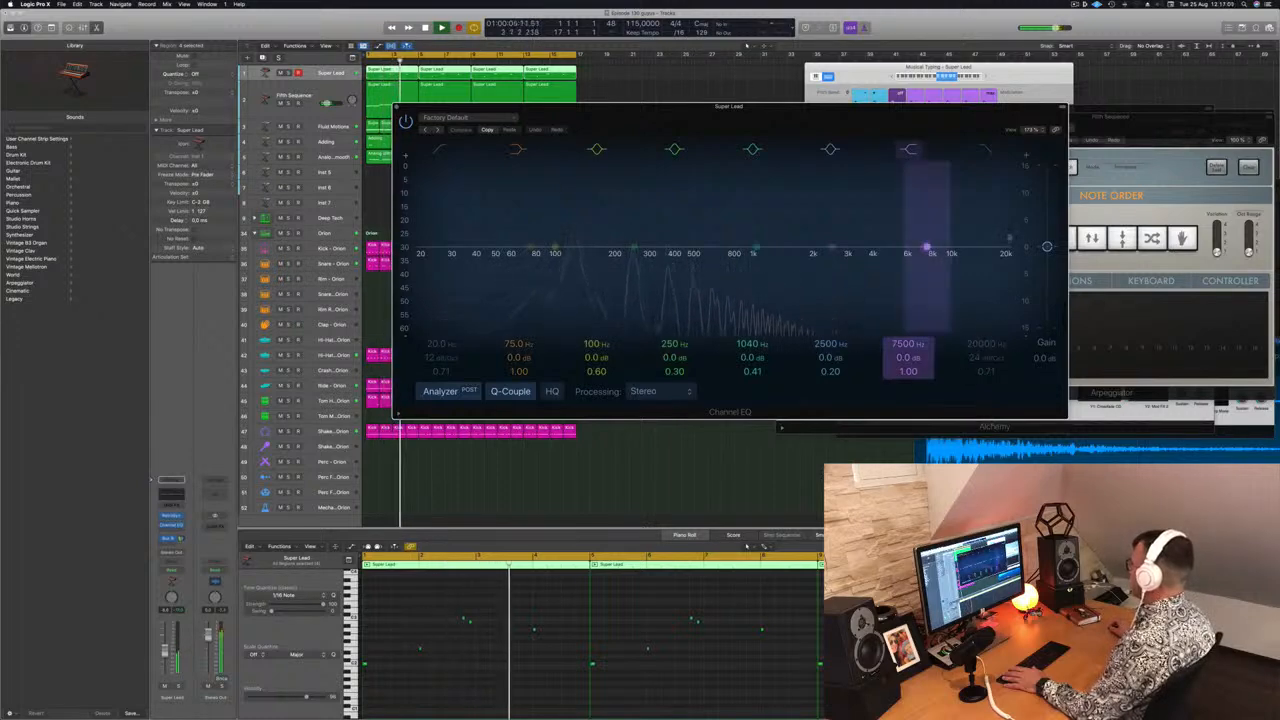
{"action": "left_click", "coordinate": [984, 358]}
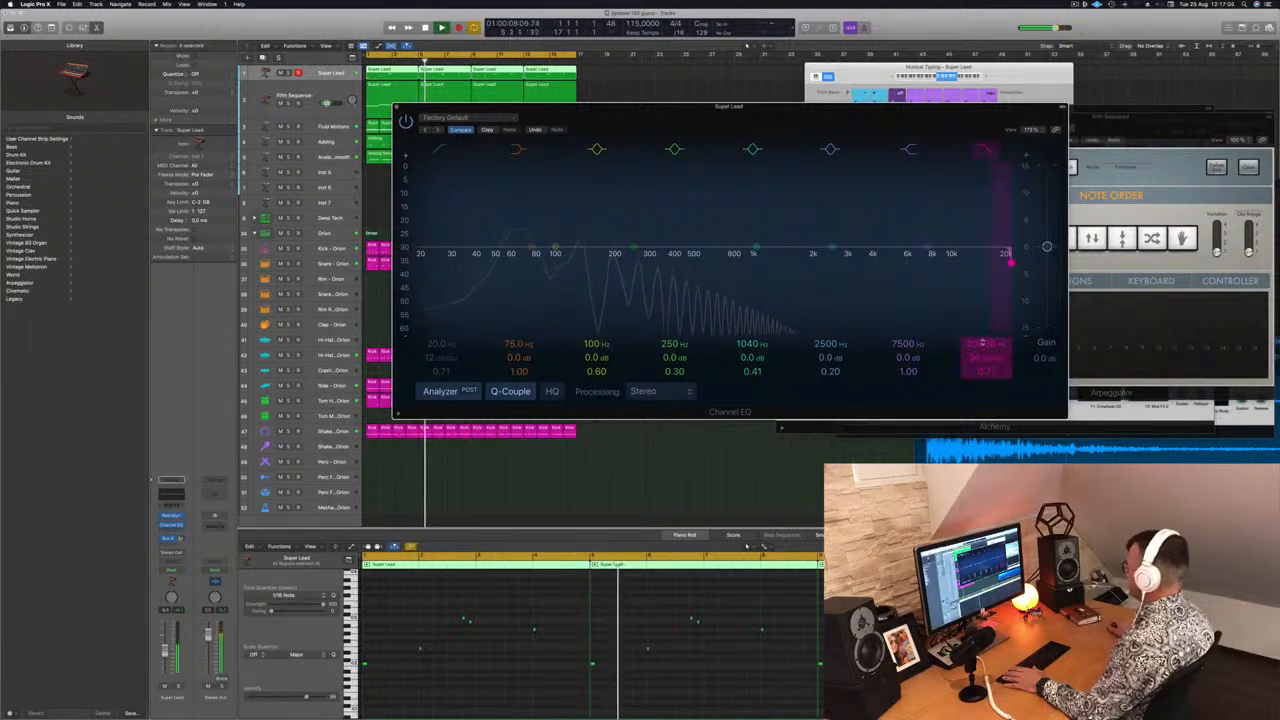
{"action": "left_click_drag", "start_coordinate": [1010, 261], "coordinate": [598, 263]}
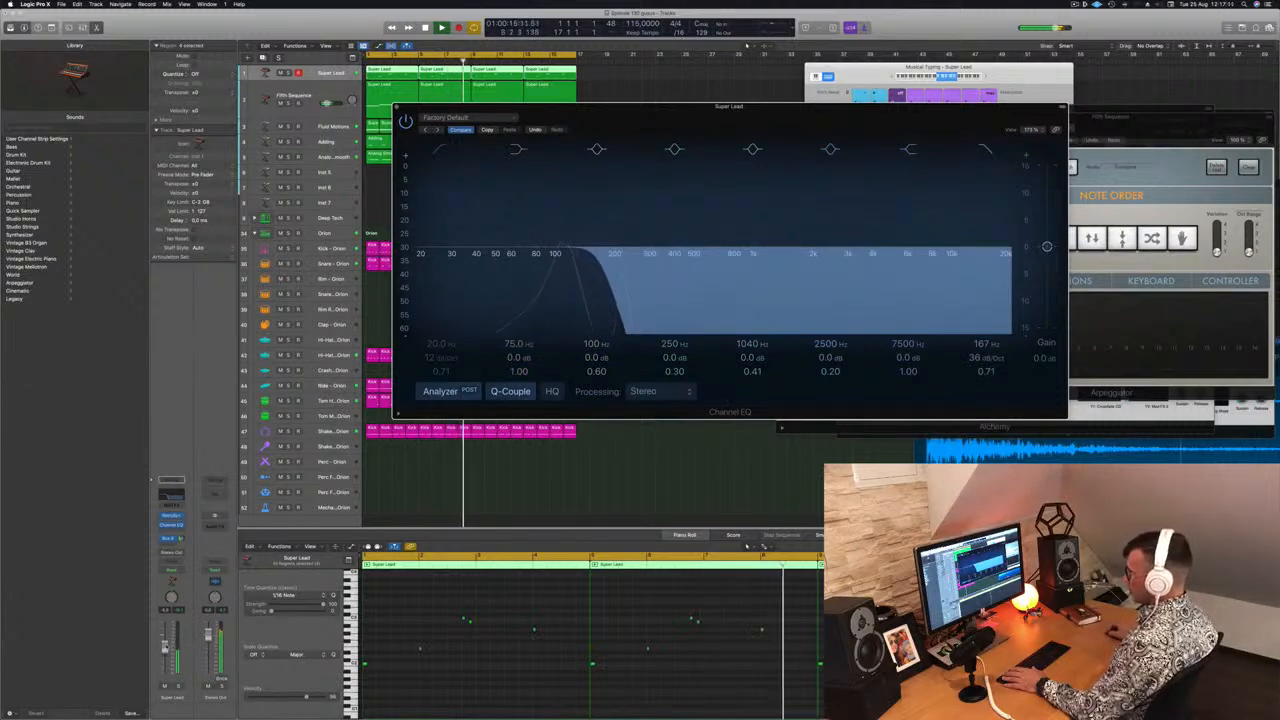
{"action": "left_click", "coordinate": [331, 73]}
{"action": "left_click_drag", "start_coordinate": [716, 116], "coordinate": [967, 117]}
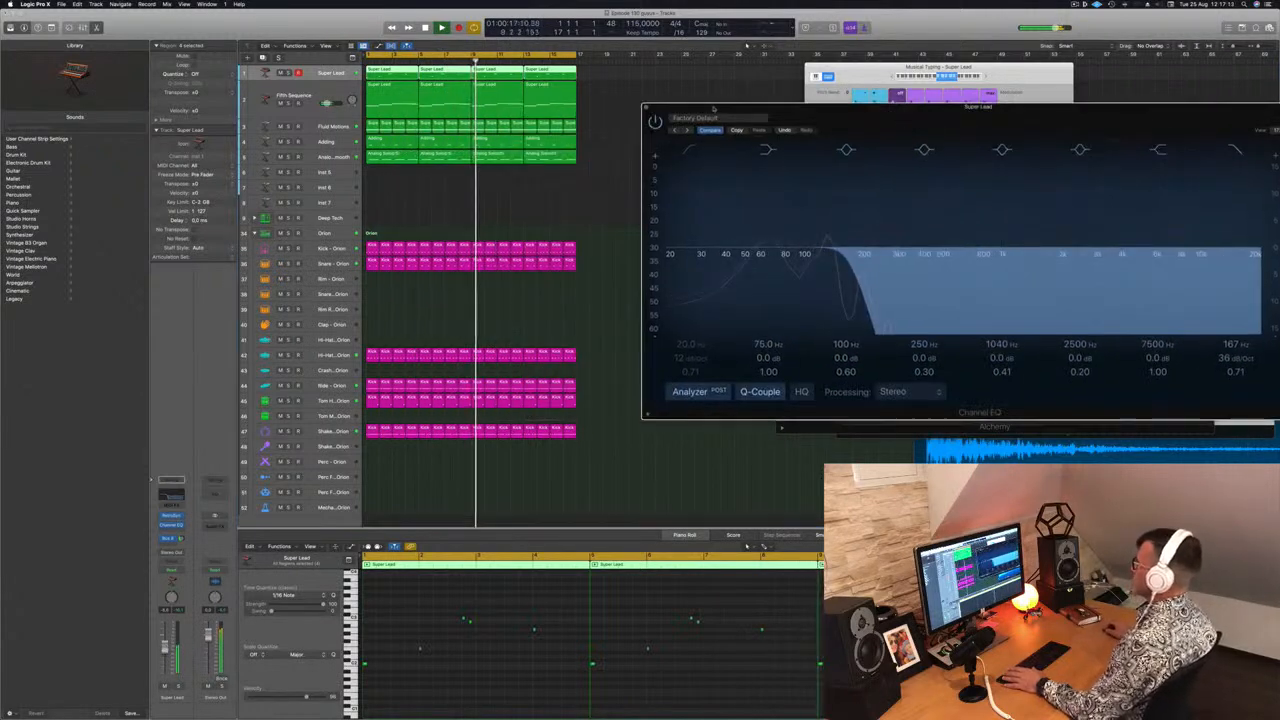
{"action": "left_click", "coordinate": [647, 107]}
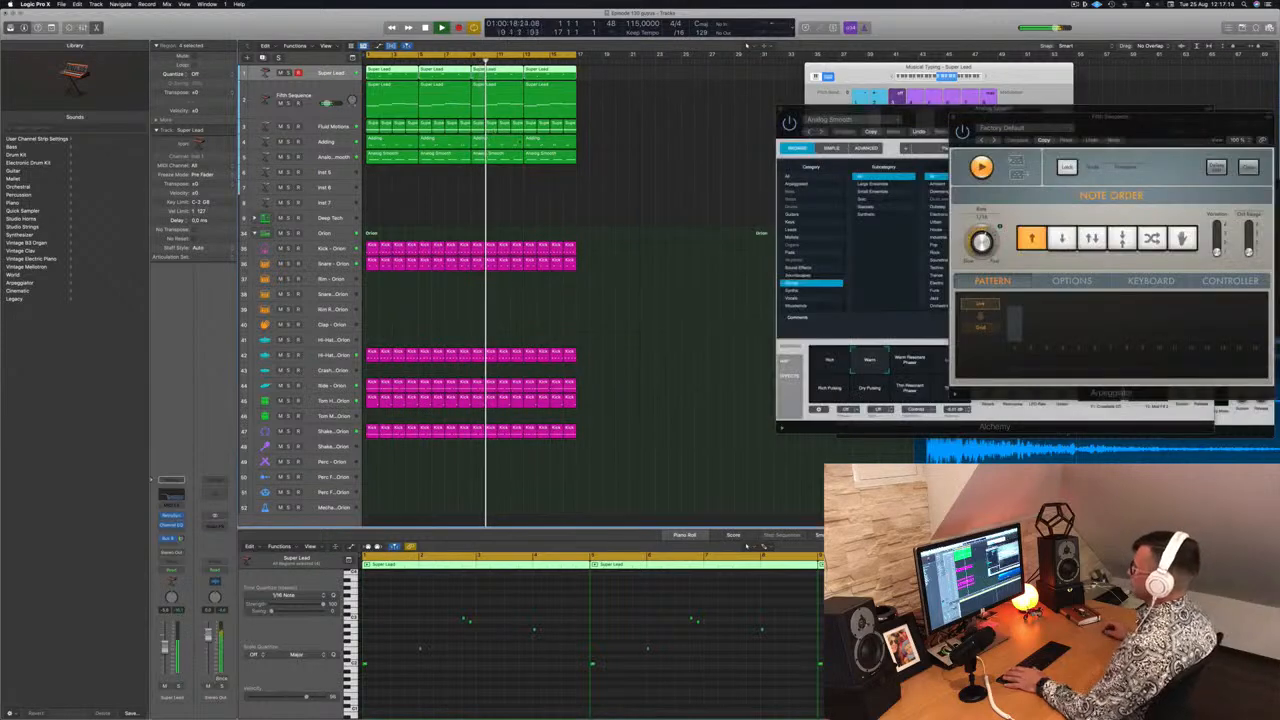
Create a new track with the Super Lead track's settings and select its lead regions
{"action": "left_click", "coordinate": [638, 121]}
{"action": "left_click", "coordinate": [310, 73]}
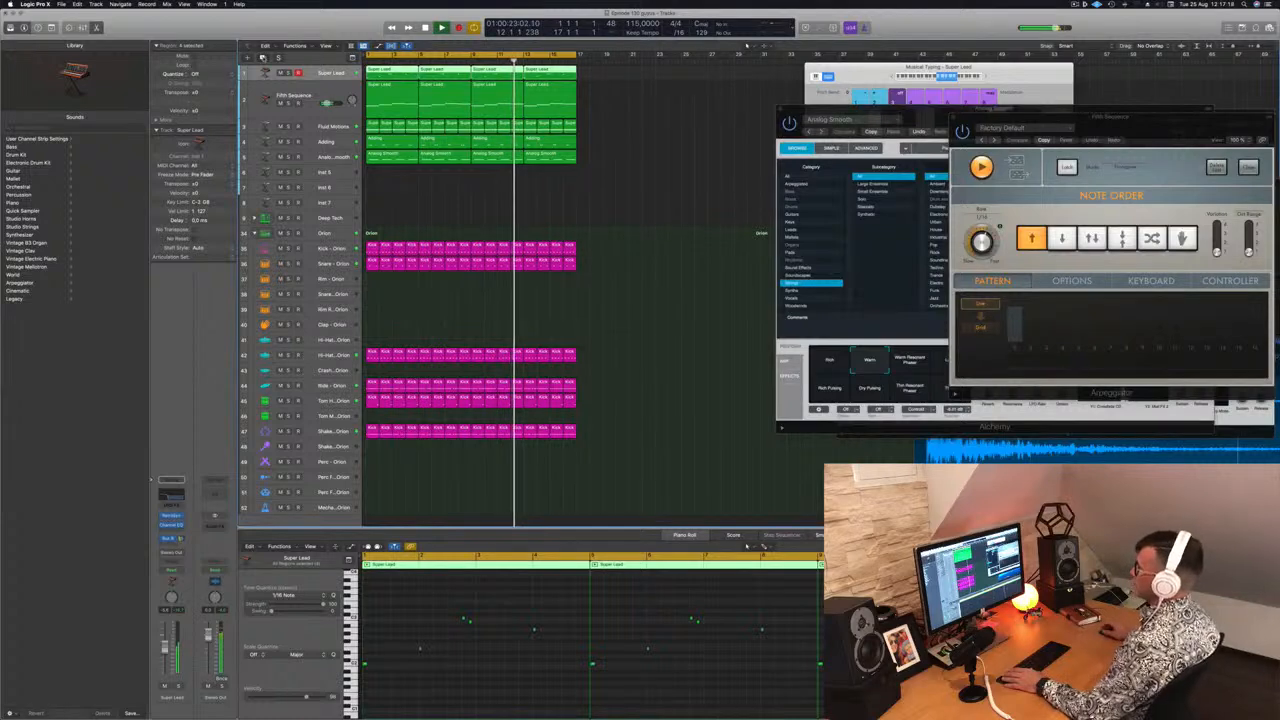
{"action": "key", "text": "super+d"}
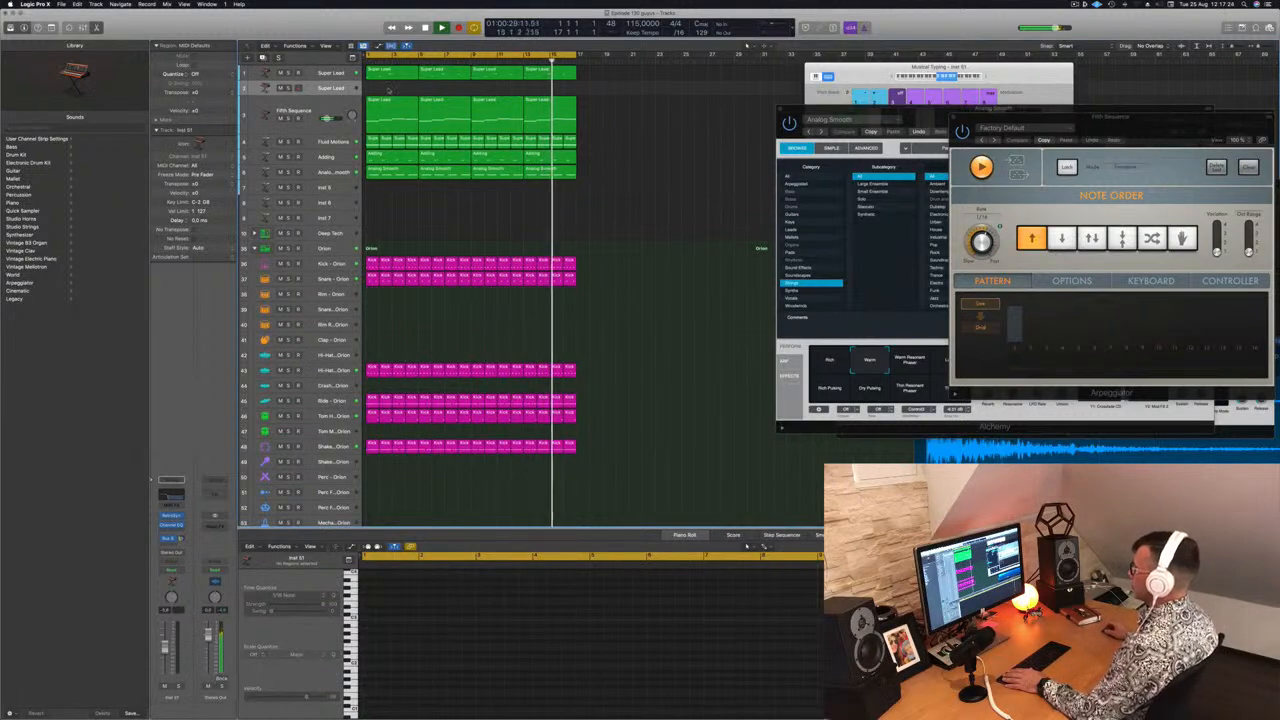
{"action": "left_click_drag", "start_coordinate": [623, 108], "coordinate": [390, 95]}
{"action": "scroll", "coordinate": [524, 618], "scroll_direction": "down", "scroll_amount": 3}
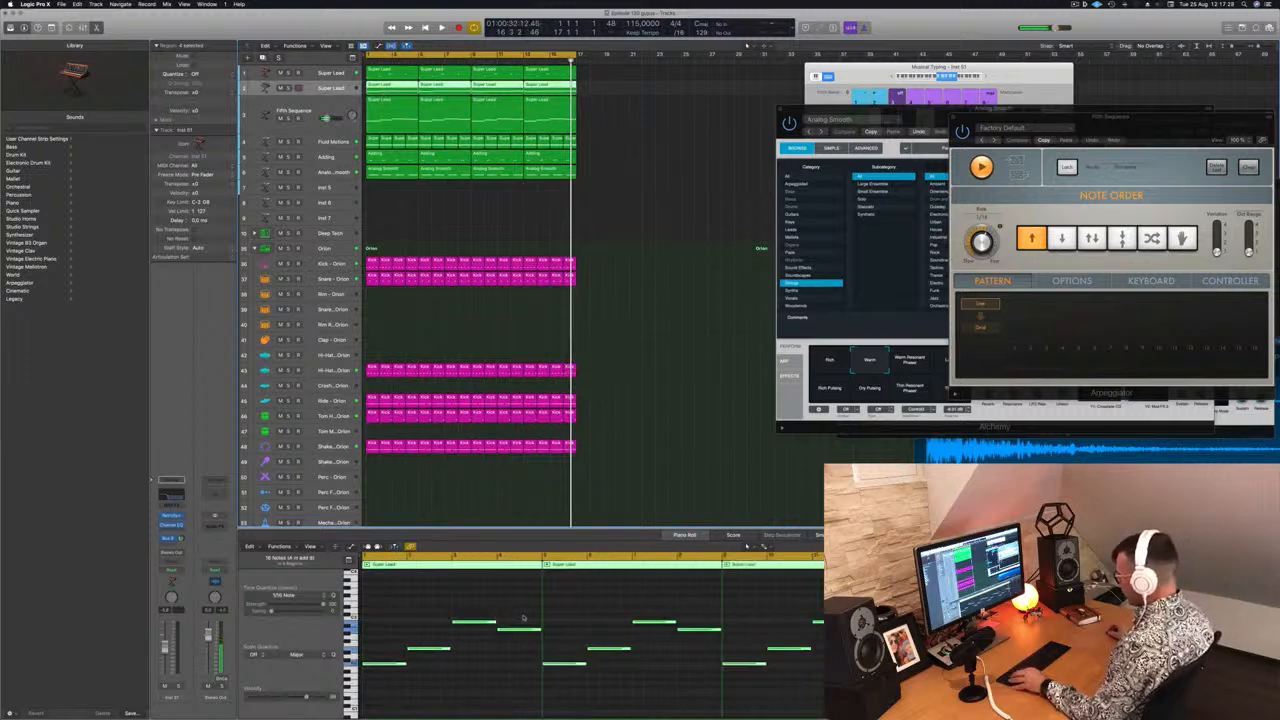
Lengthen the first note of the new lead part in the Piano Roll and play it back
{"action": "left_click_drag", "start_coordinate": [396, 604], "coordinate": [1090, 692]}
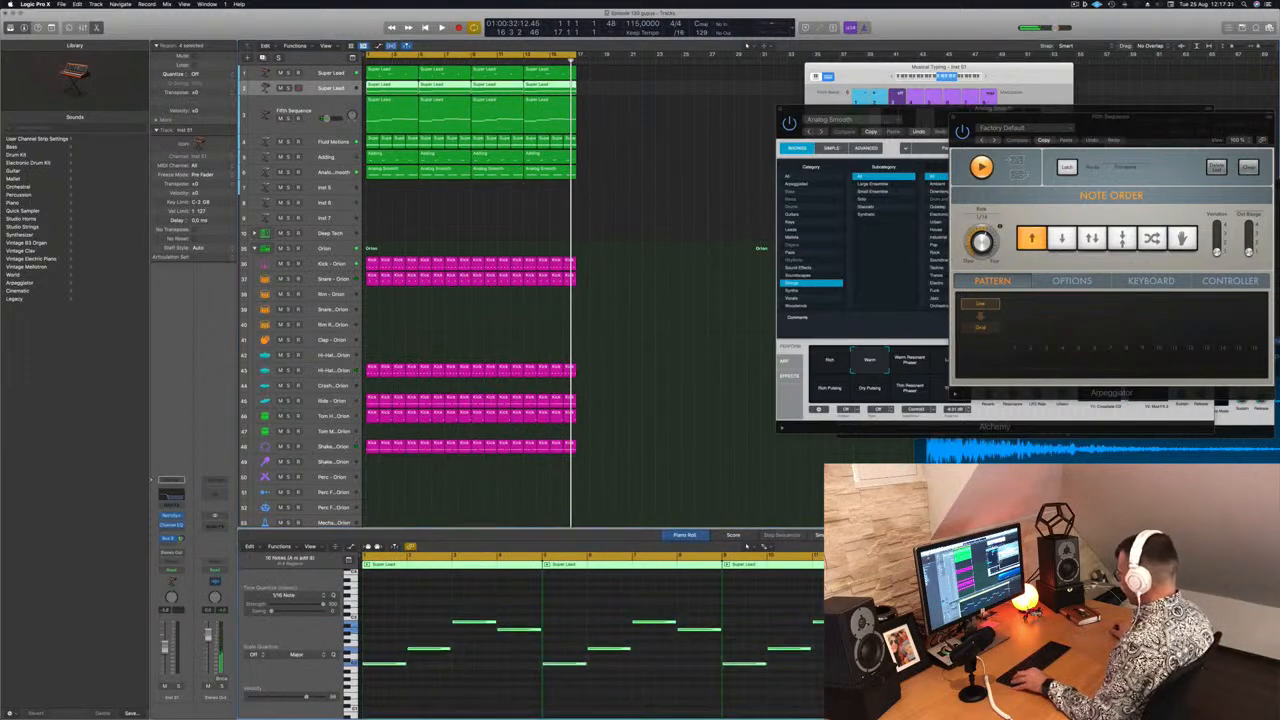
{"action": "key", "text": "super+Right"}
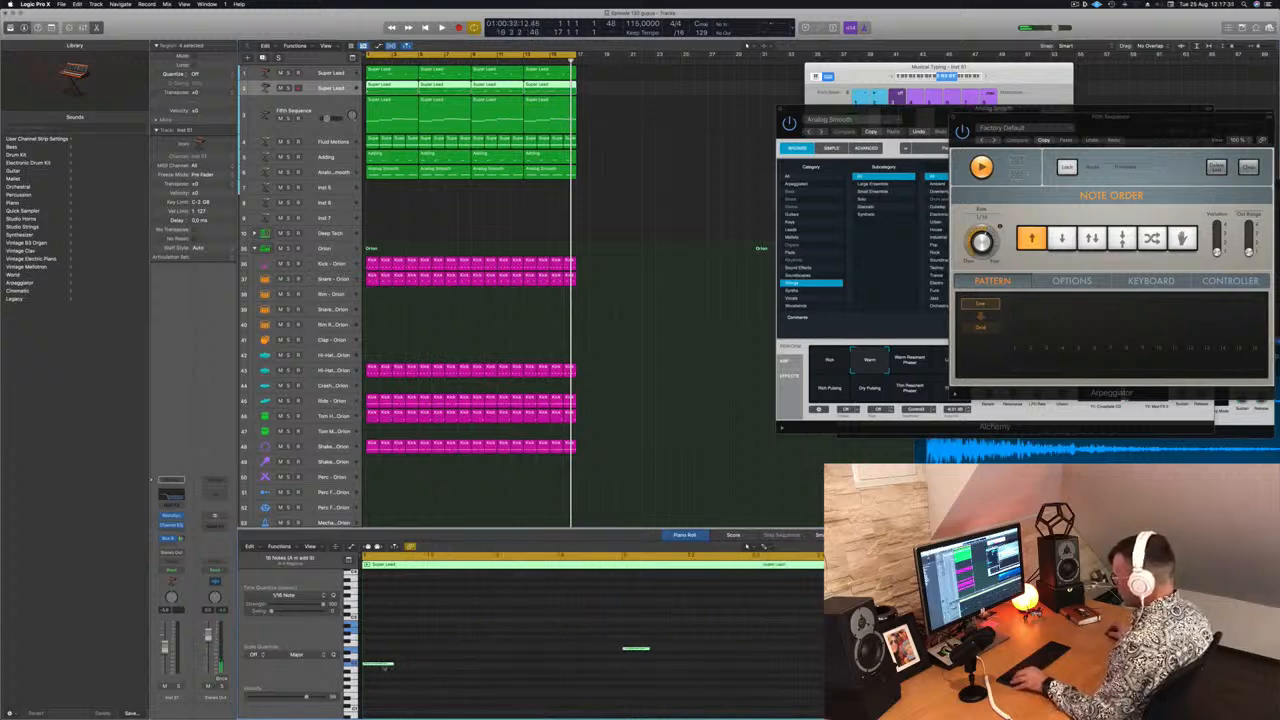
{"action": "left_click_drag", "start_coordinate": [385, 667], "coordinate": [427, 666]}
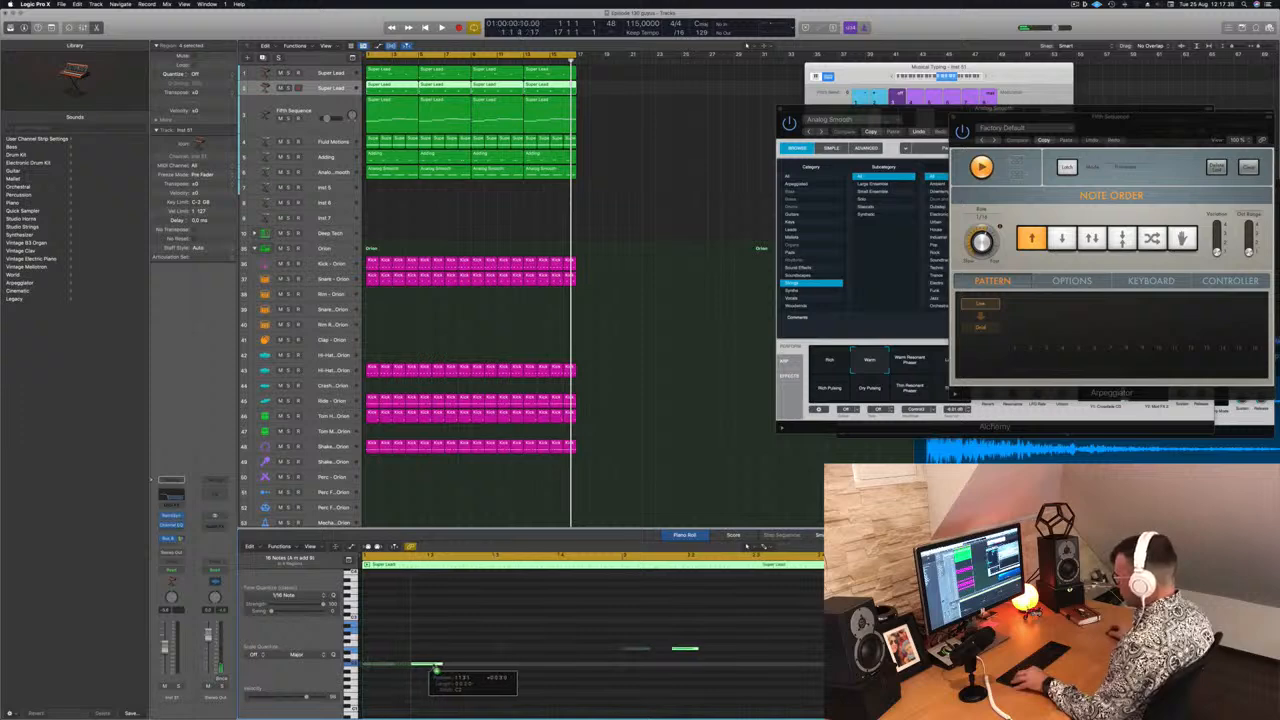
{"action": "key", "text": "space"}
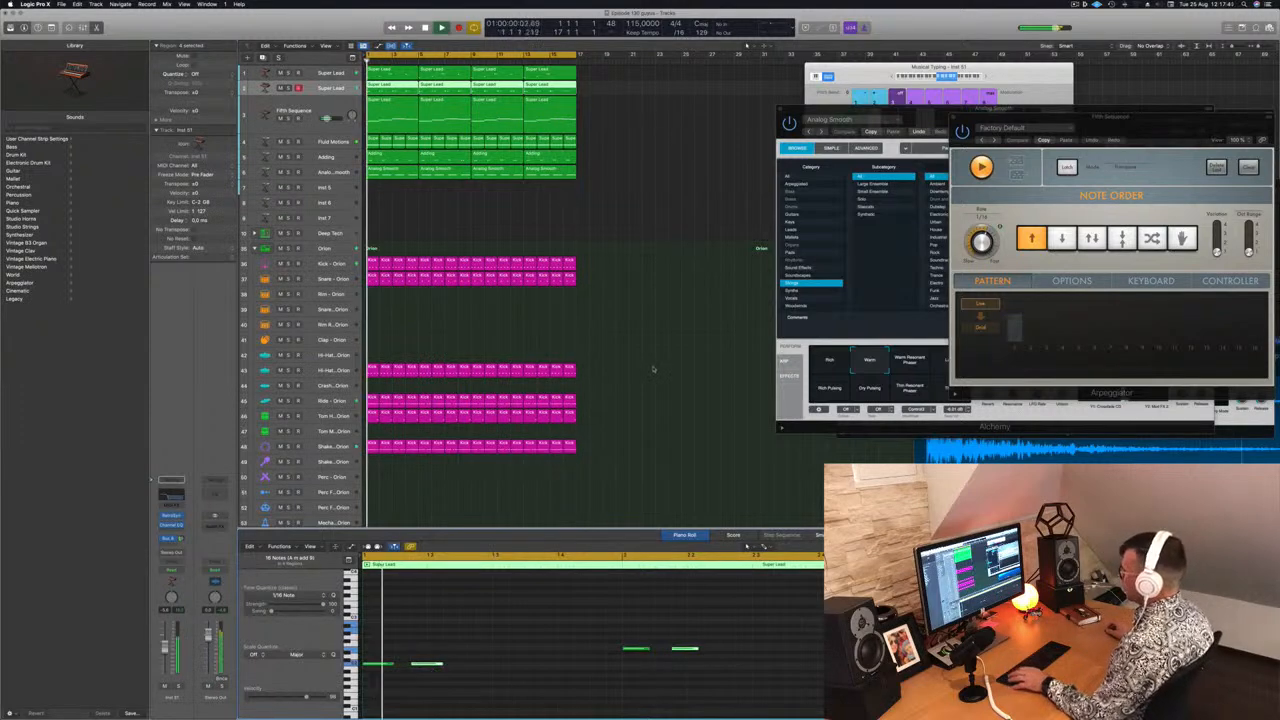
Open the new track's Retro Synth and switch it to the Synthesized Voice preset
{"action": "scroll", "coordinate": [650, 340], "scroll_direction": "down", "scroll_amount": 3}
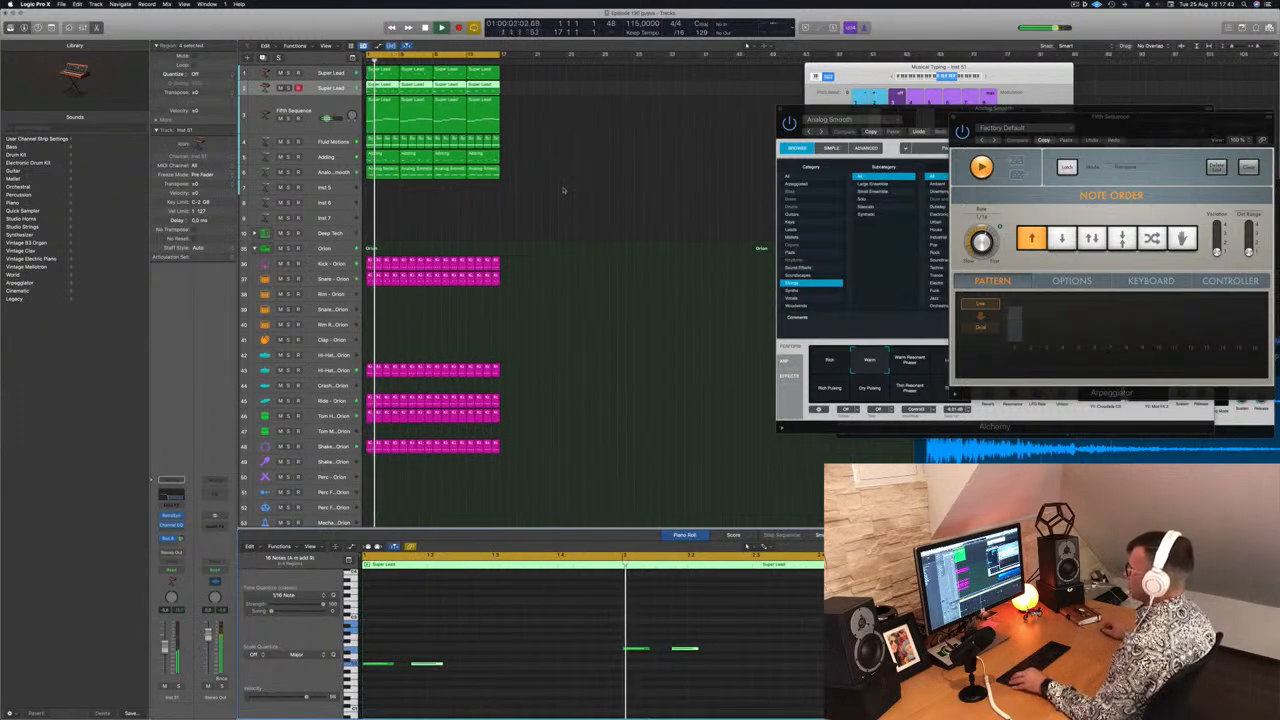
{"action": "scroll", "coordinate": [556, 191], "scroll_direction": "down", "scroll_amount": 1}
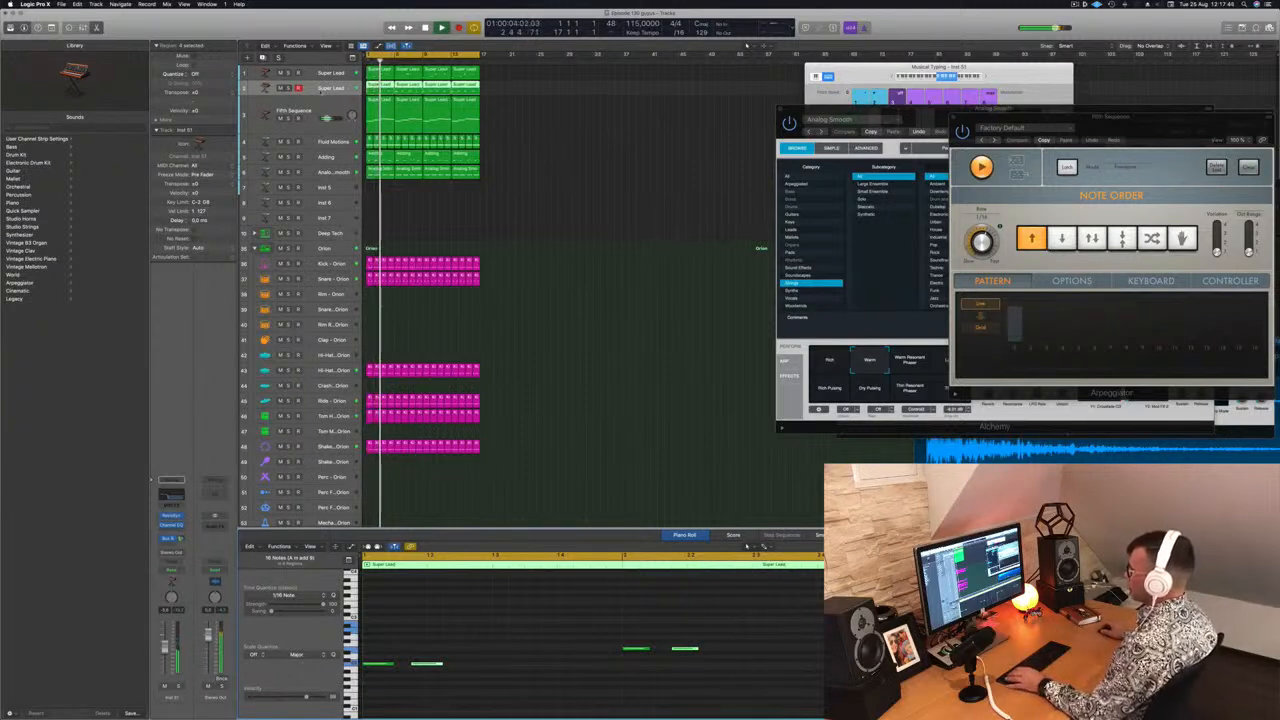
{"action": "left_click_drag", "start_coordinate": [324, 96], "coordinate": [324, 126]}
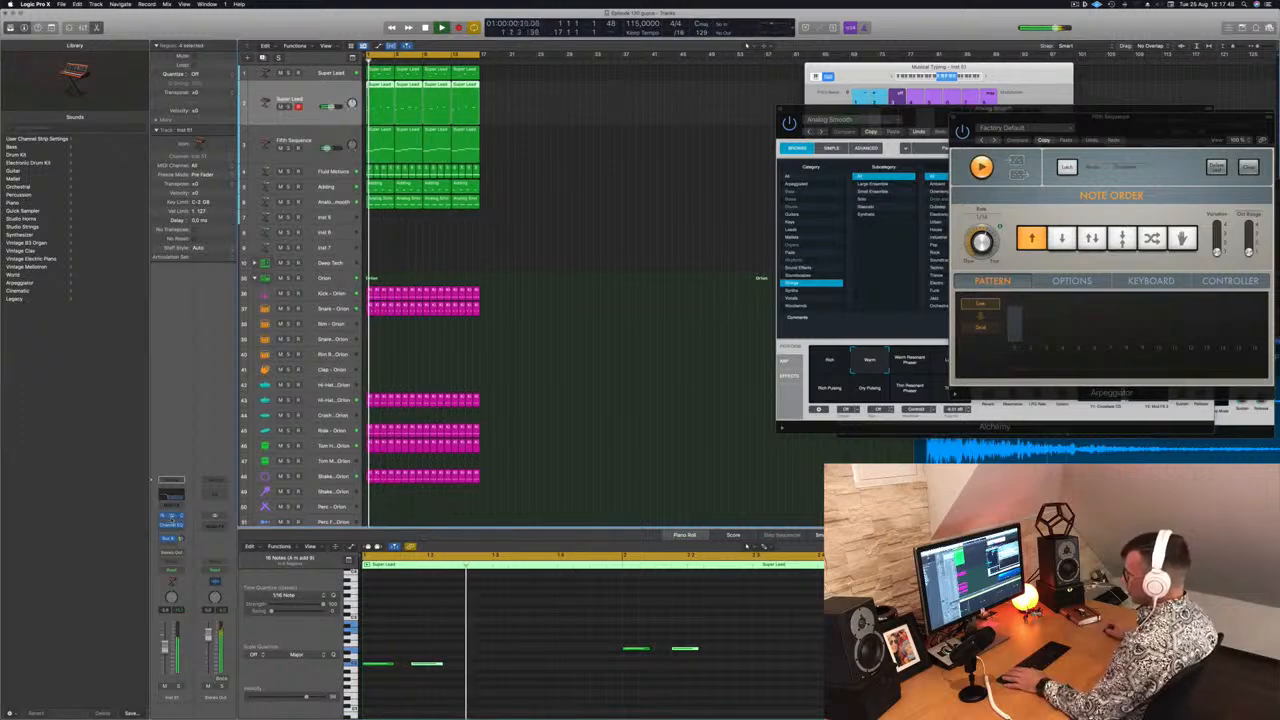
{"action": "left_click", "coordinate": [171, 516]}
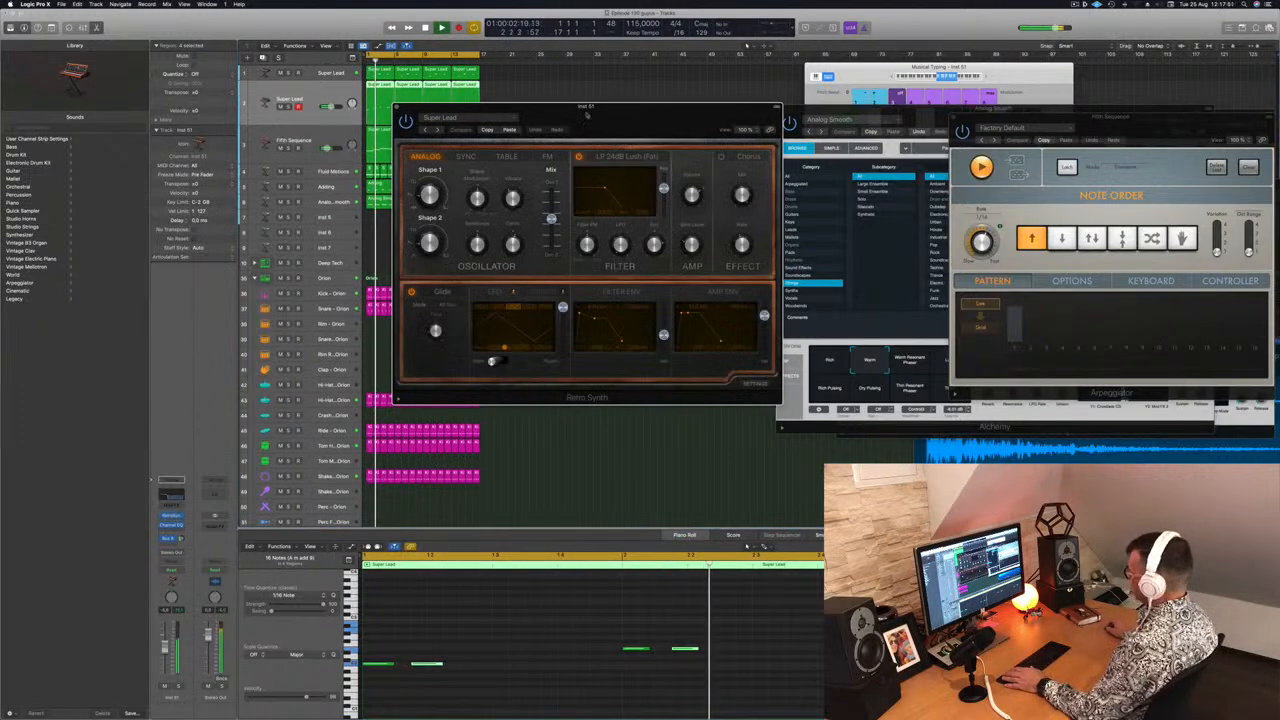
{"action": "left_click_drag", "start_coordinate": [486, 108], "coordinate": [474, 105]}
{"action": "left_click", "coordinate": [424, 127]}
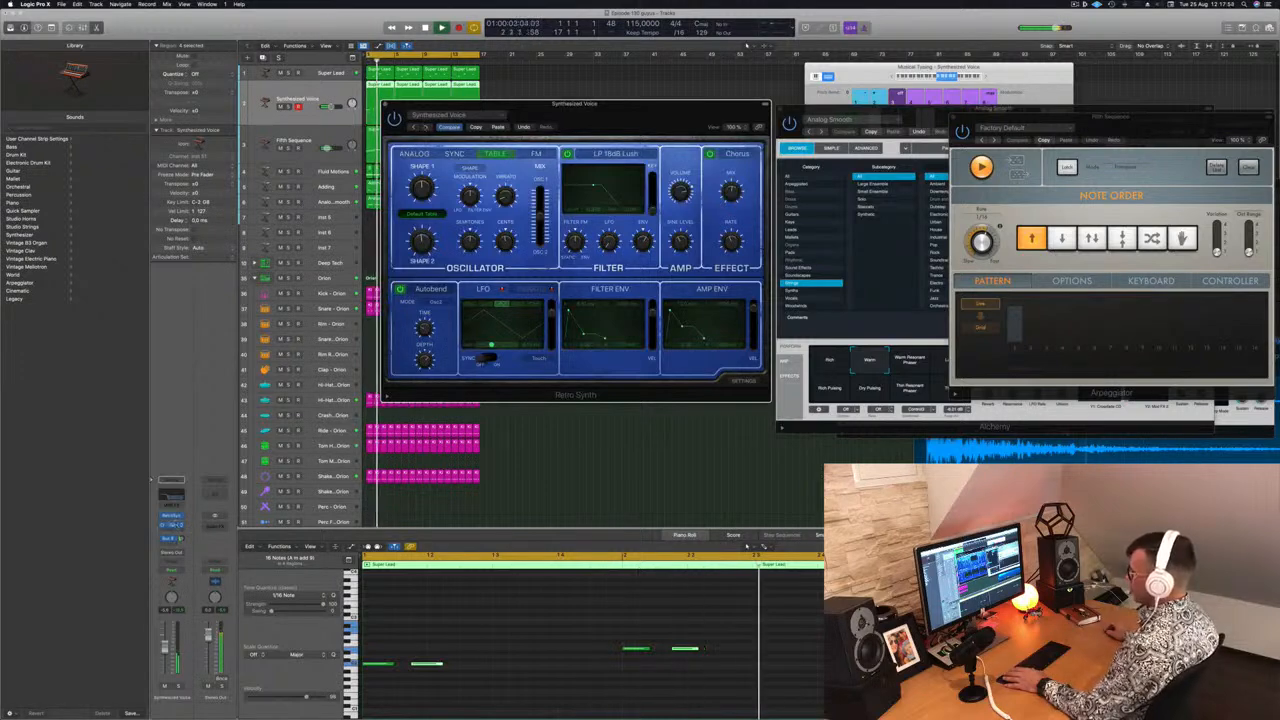
Audition Channel EQ presets on the new track, then reset the EQ to Factory Default
{"action": "left_click", "coordinate": [171, 525]}
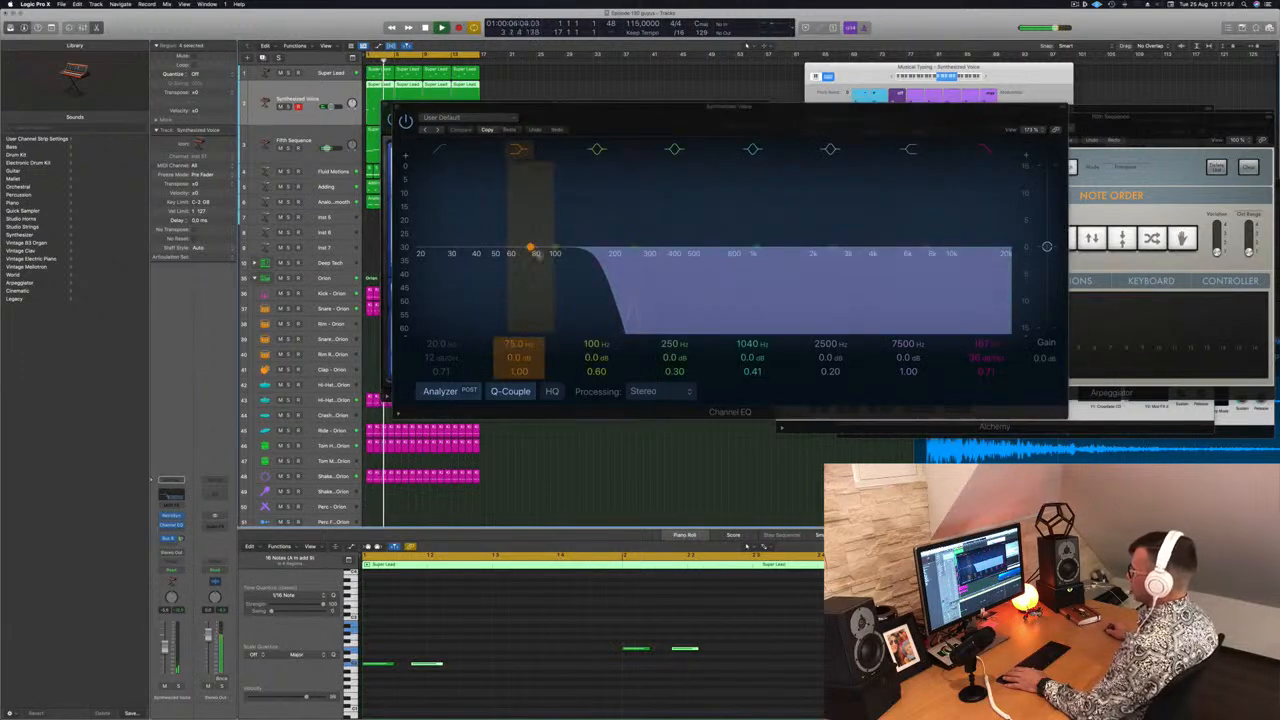
{"action": "left_click_drag", "start_coordinate": [602, 251], "coordinate": [768, 267]}
{"action": "left_click", "coordinate": [436, 130]}
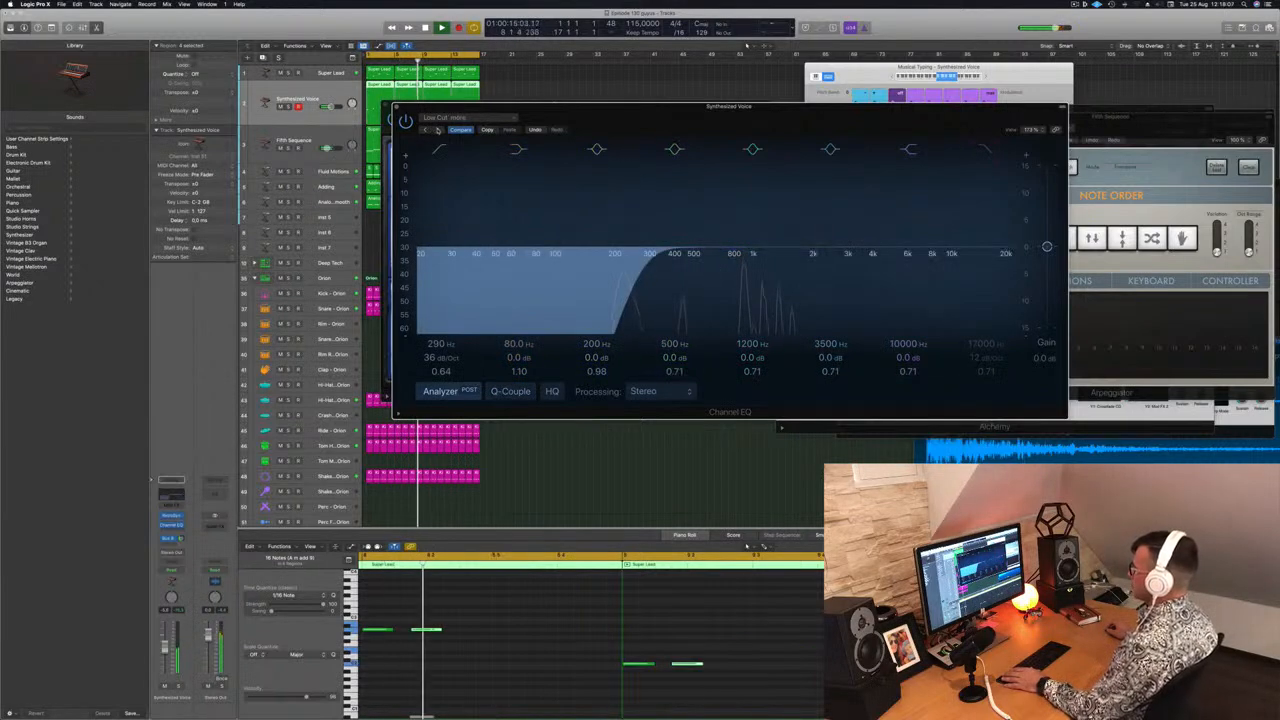
{"action": "left_click", "coordinate": [436, 130]}
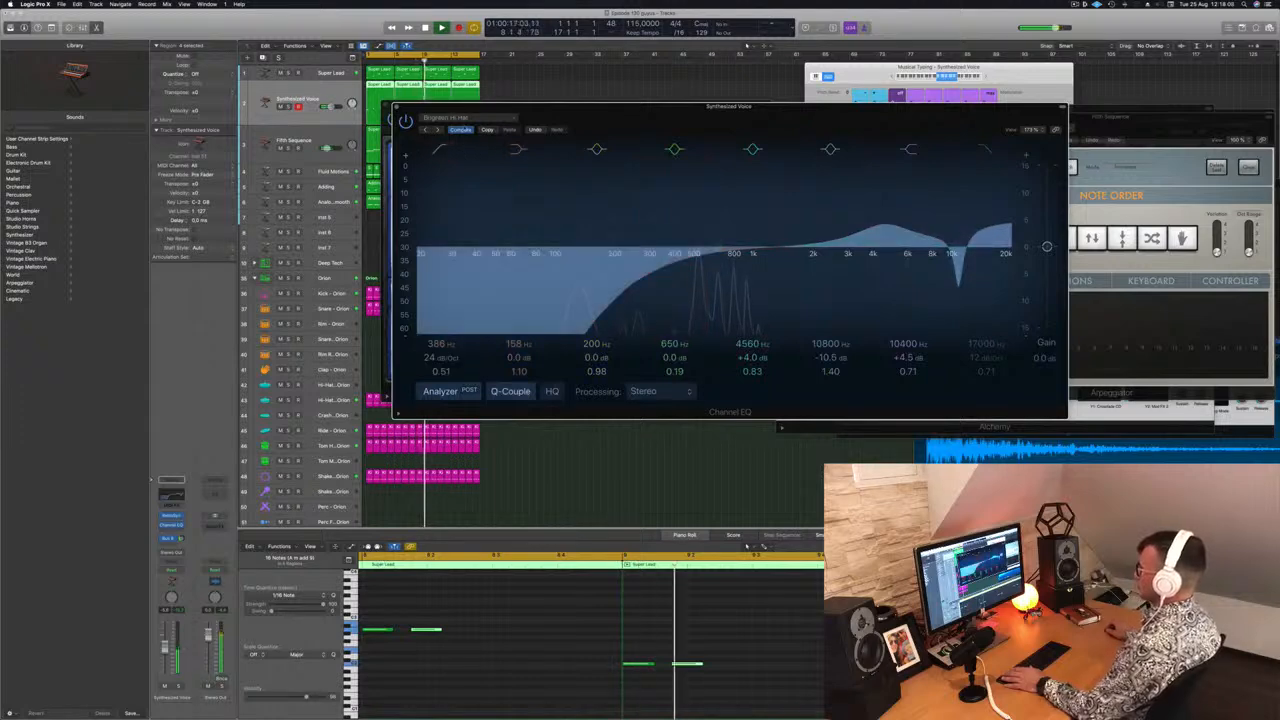
{"action": "left_click", "coordinate": [466, 118]}
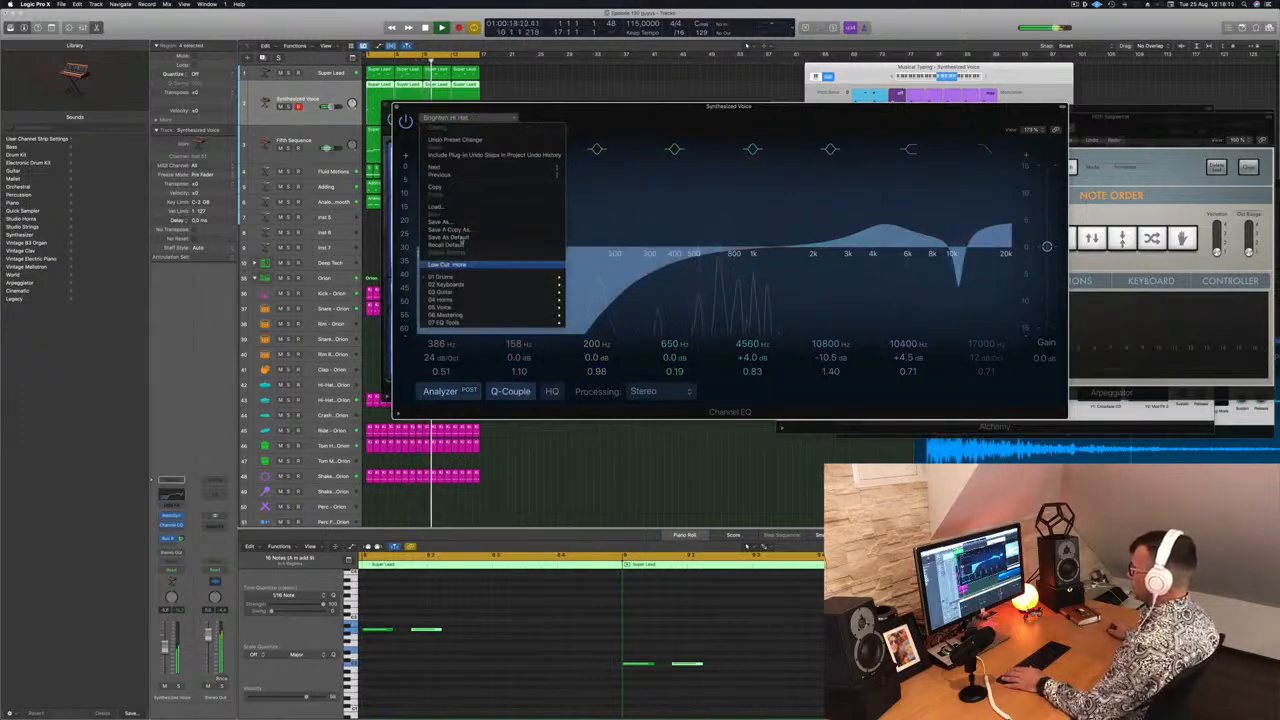
{"action": "left_click", "coordinate": [458, 245]}
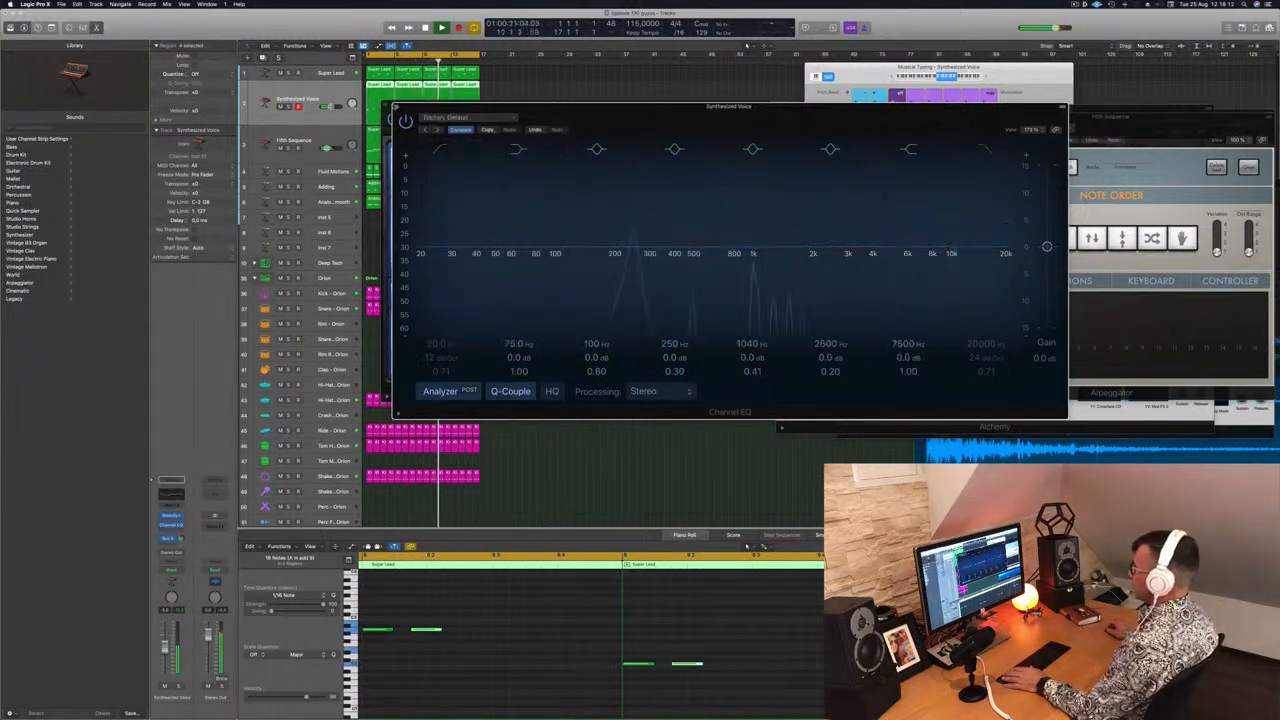
{"action": "left_click", "coordinate": [396, 107]}
Audition Retro Synth presets from Tri Pulse Lead and Airbass Synth, settling on Analog Funk
{"action": "left_click_drag", "start_coordinate": [482, 106], "coordinate": [515, 98]}
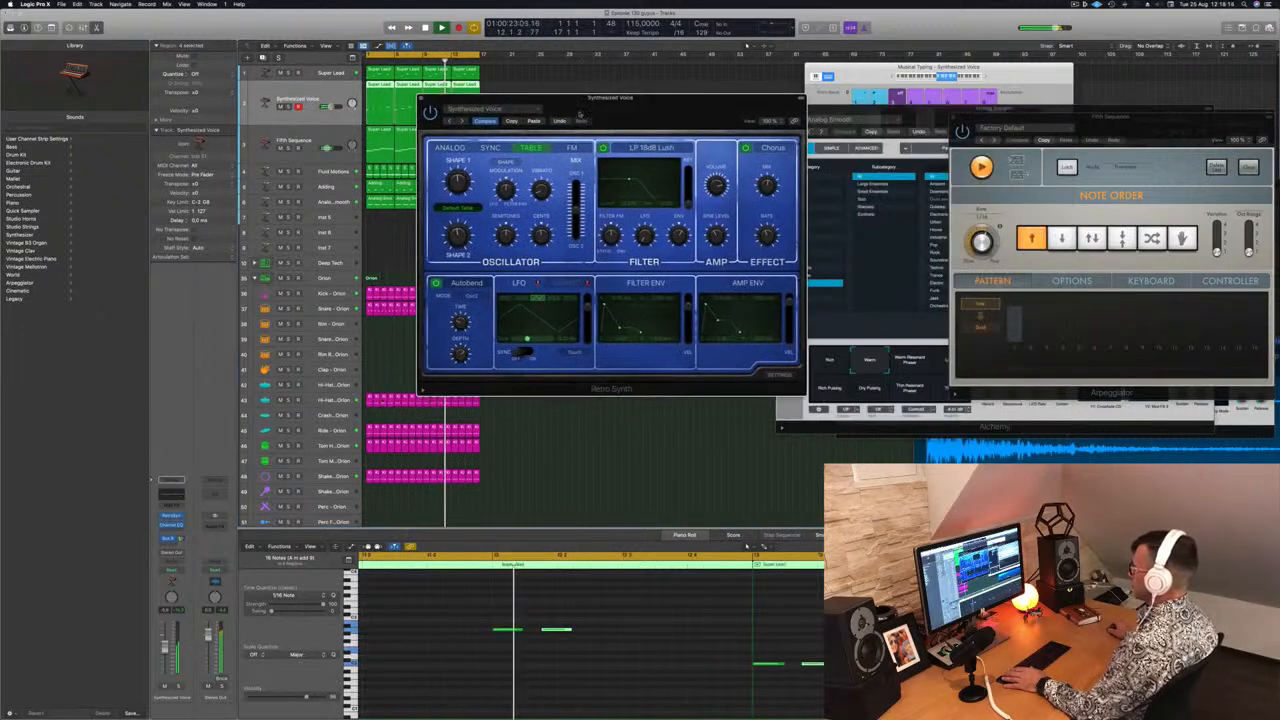
{"action": "left_click", "coordinate": [462, 121]}
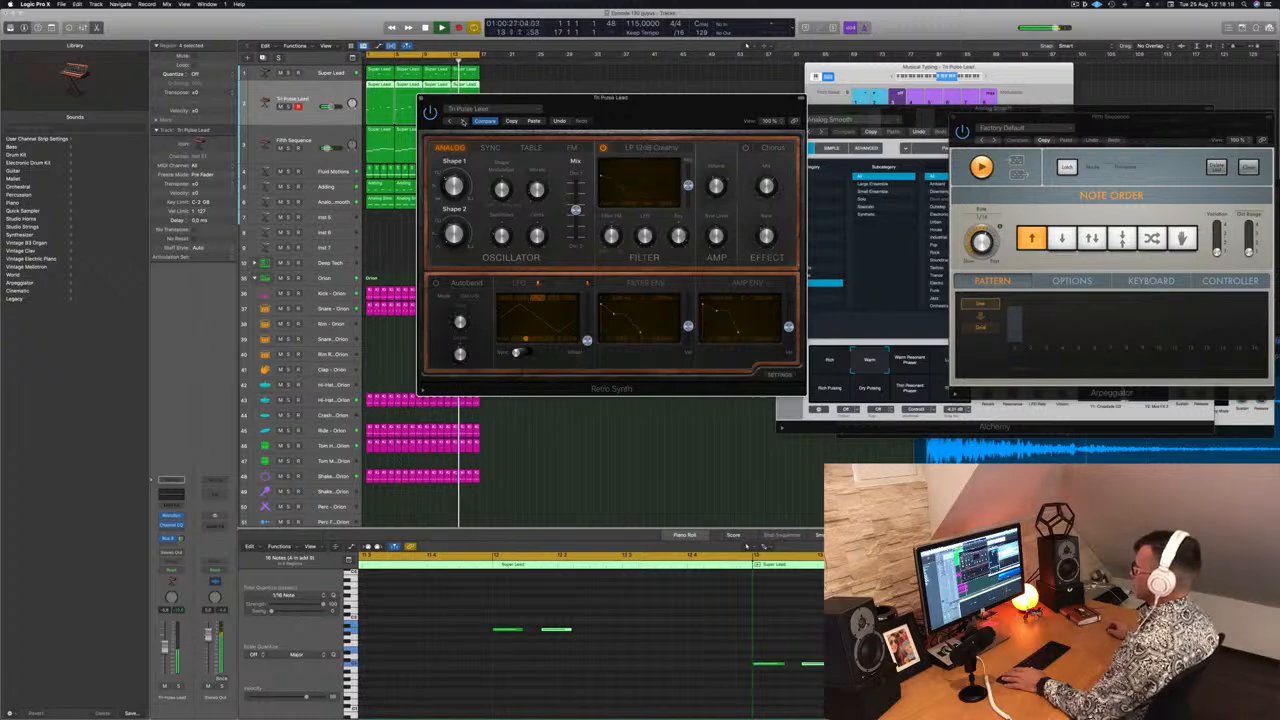
{"action": "left_click", "coordinate": [510, 112]}
{"action": "mouse_move", "coordinate": [560, 279]}
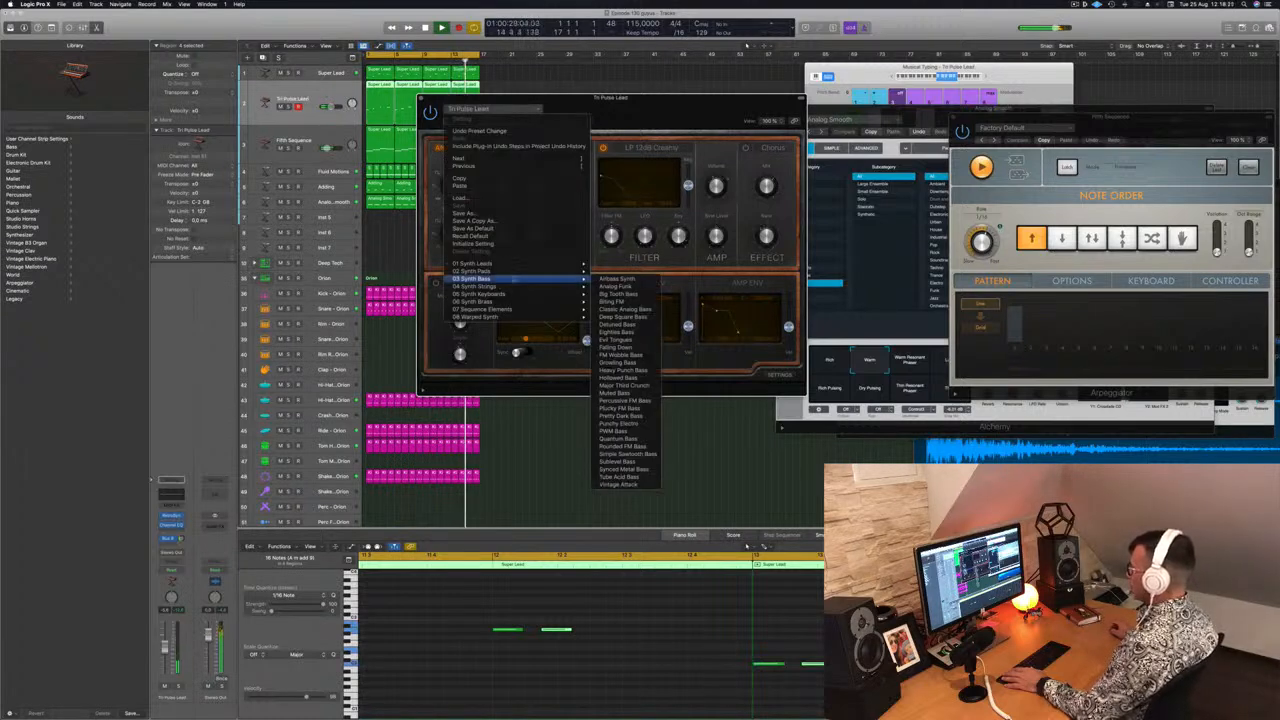
{"action": "left_click", "coordinate": [617, 279]}
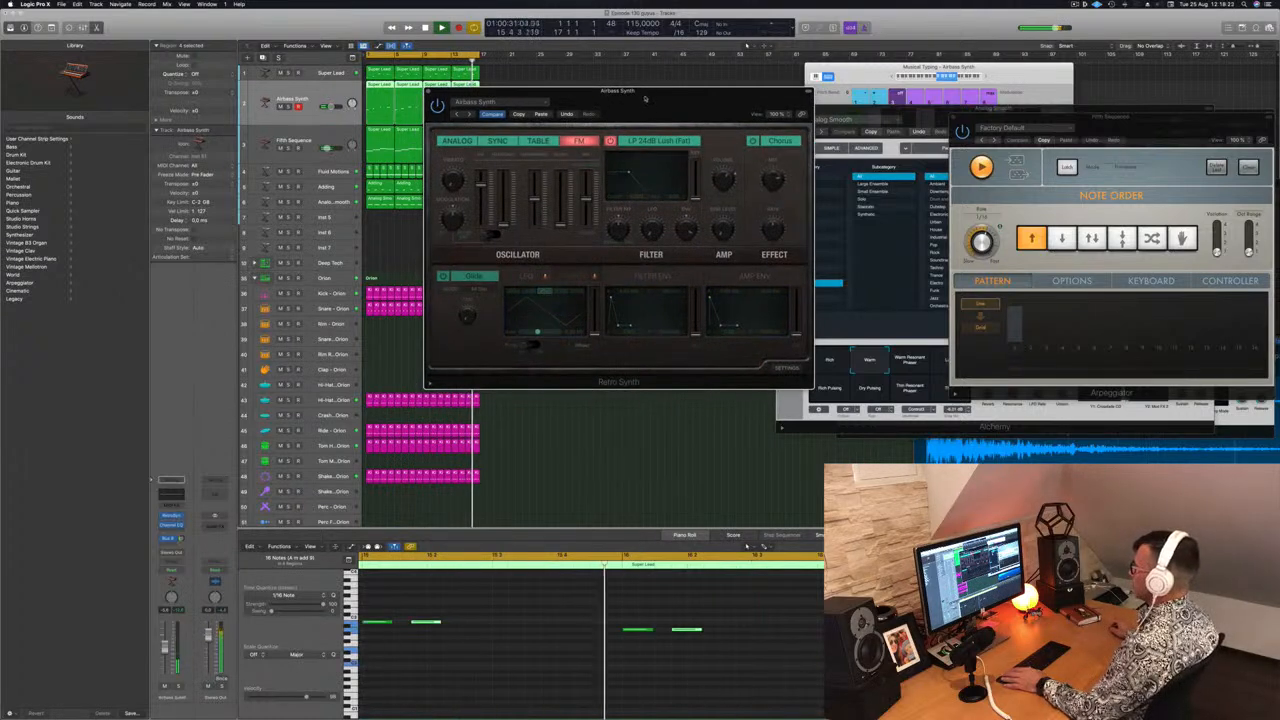
{"action": "left_click_drag", "start_coordinate": [649, 103], "coordinate": [700, 84]}
{"action": "left_click", "coordinate": [484, 112]}
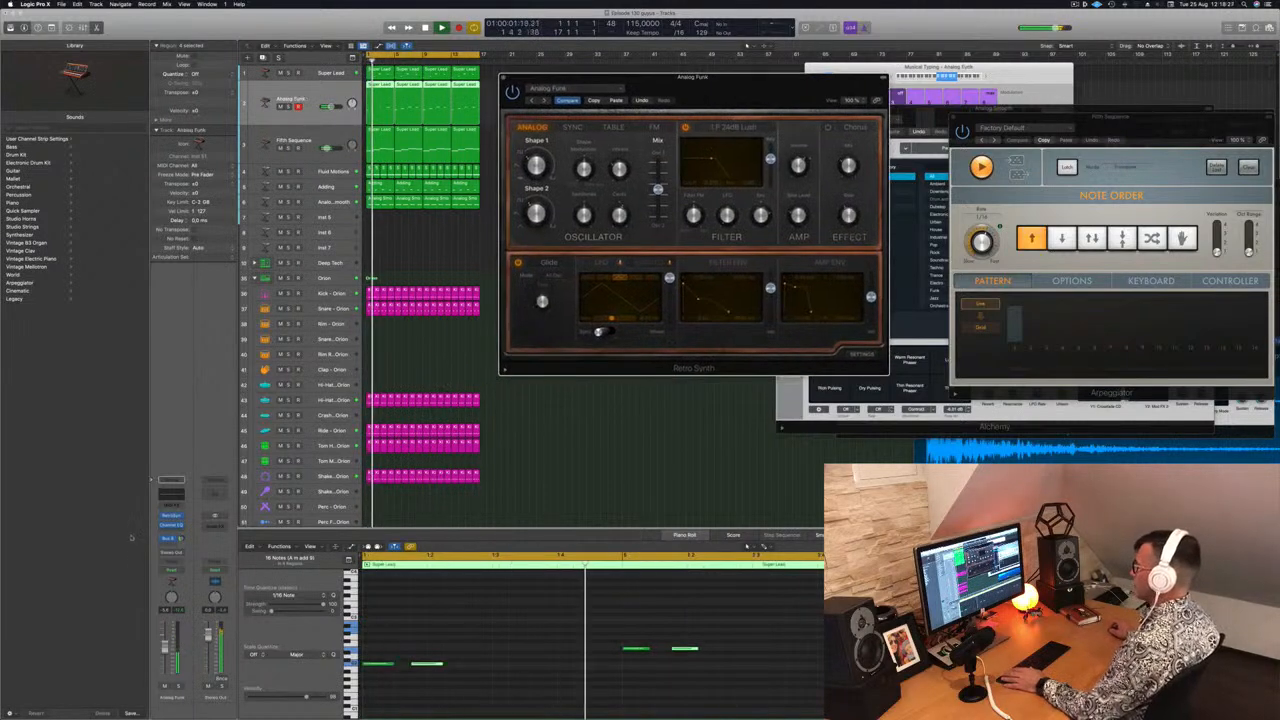
Nudge the Analog Funk track's volume and copy and reposition notes in its Piano Roll
{"action": "left_click_drag", "start_coordinate": [165, 647], "coordinate": [165, 653]}
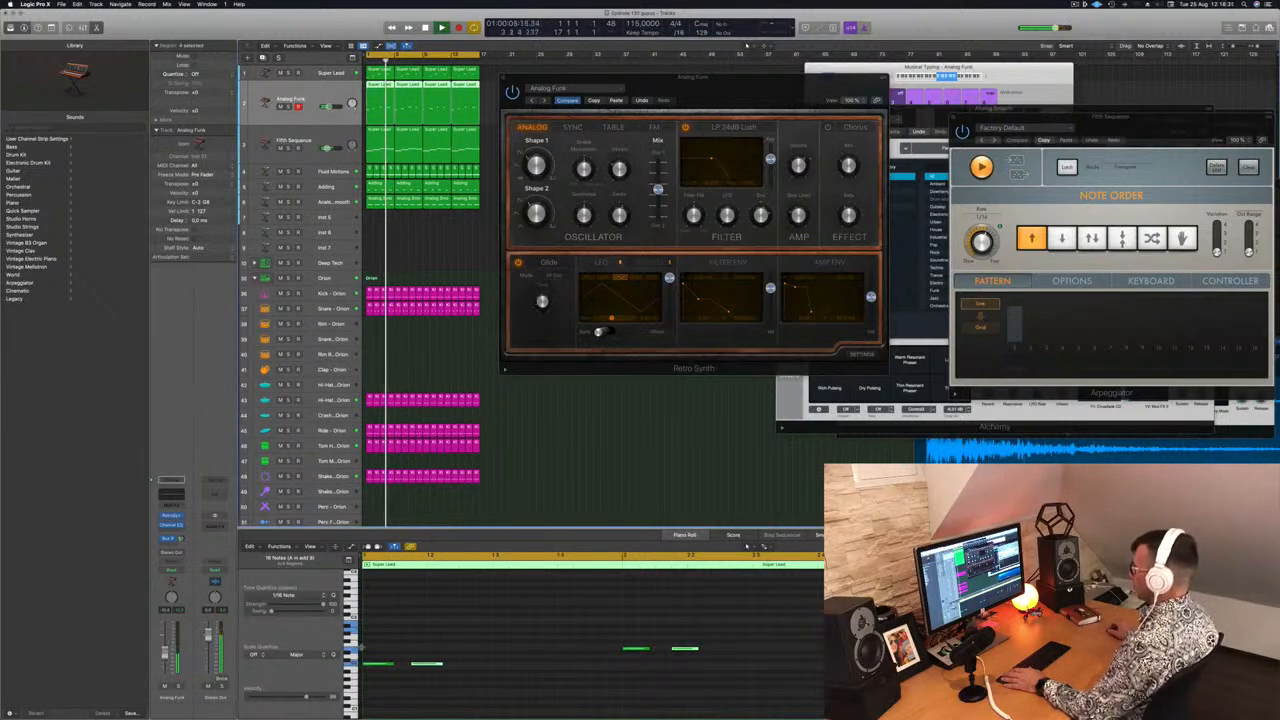
{"action": "left_click_drag", "start_coordinate": [430, 663], "coordinate": [515, 665]}
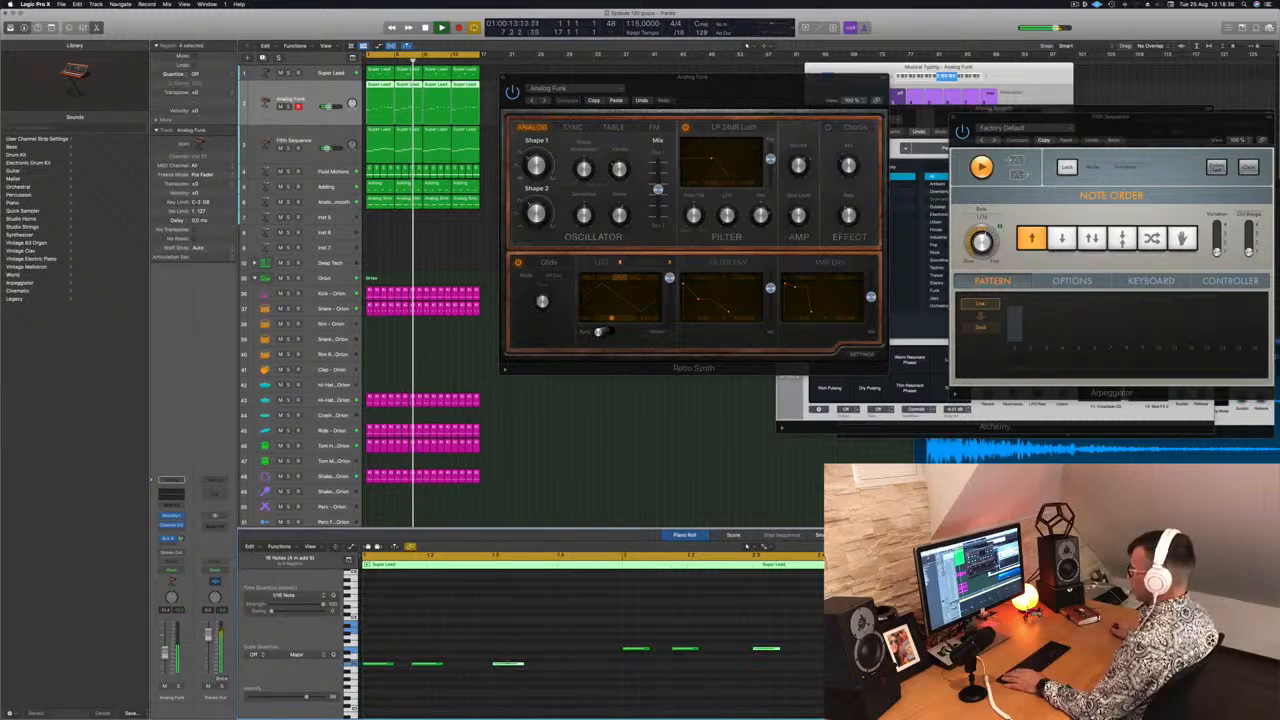
{"action": "left_click_drag", "start_coordinate": [505, 665], "coordinate": [555, 665]}
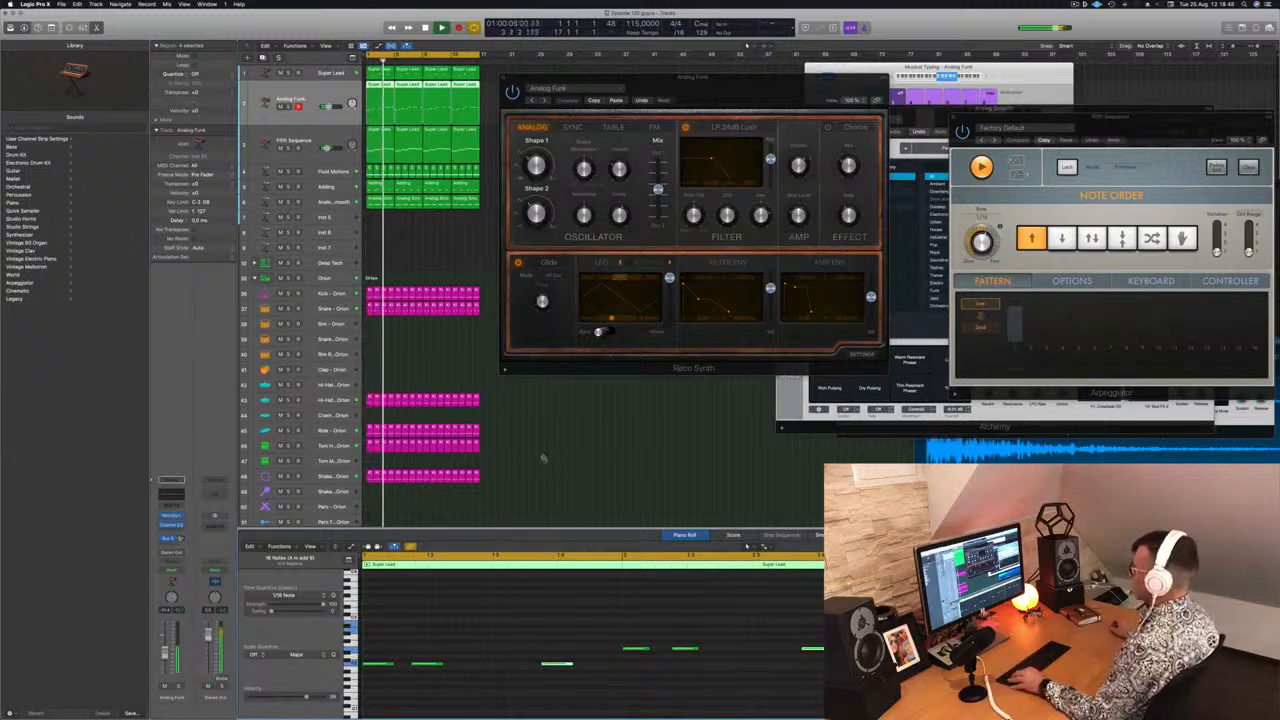
{"action": "key", "text": "super+w"}
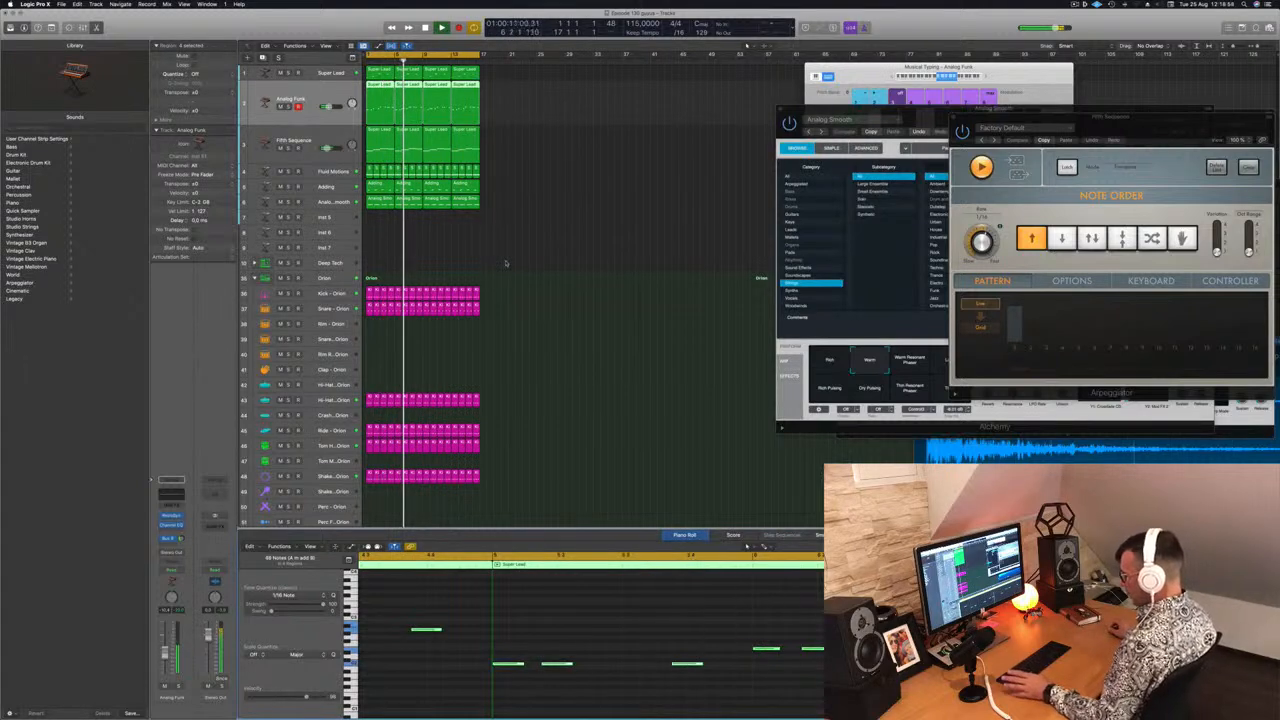
Select all regions in the project and repeat them once
{"action": "left_click", "coordinate": [505, 262]}
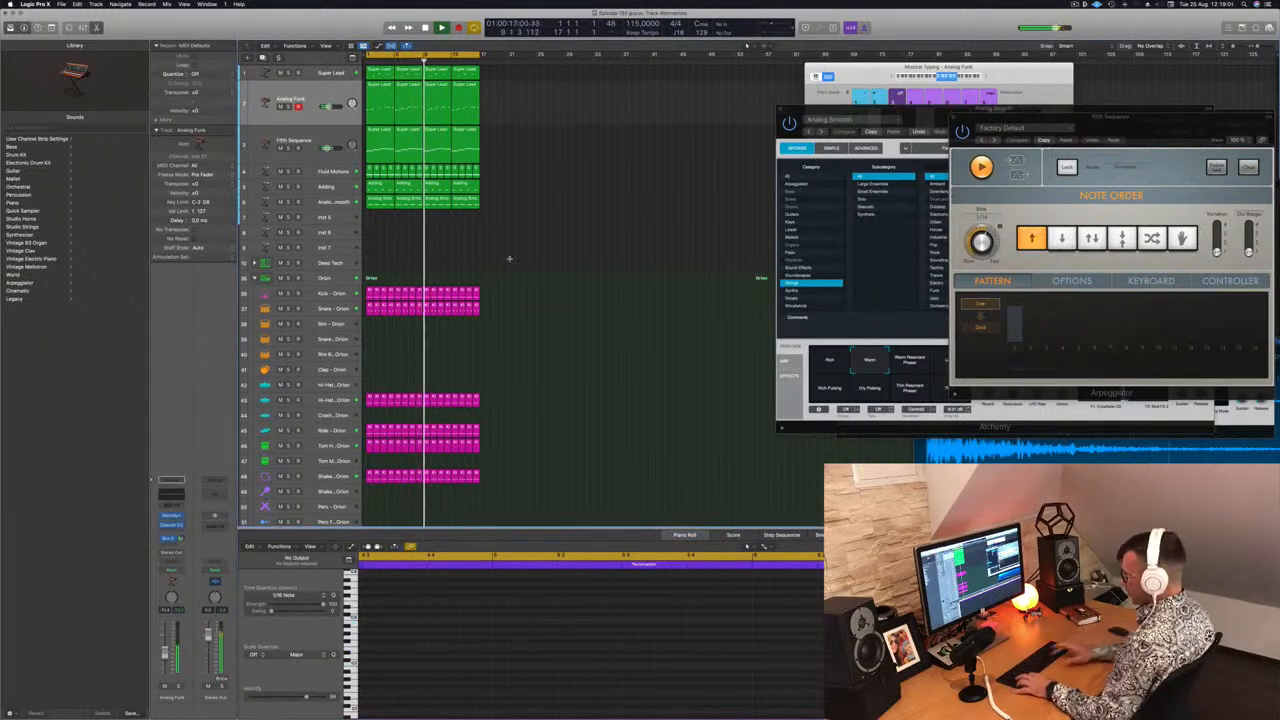
{"action": "key", "text": "super+a"}
{"action": "key", "text": "super+r"}
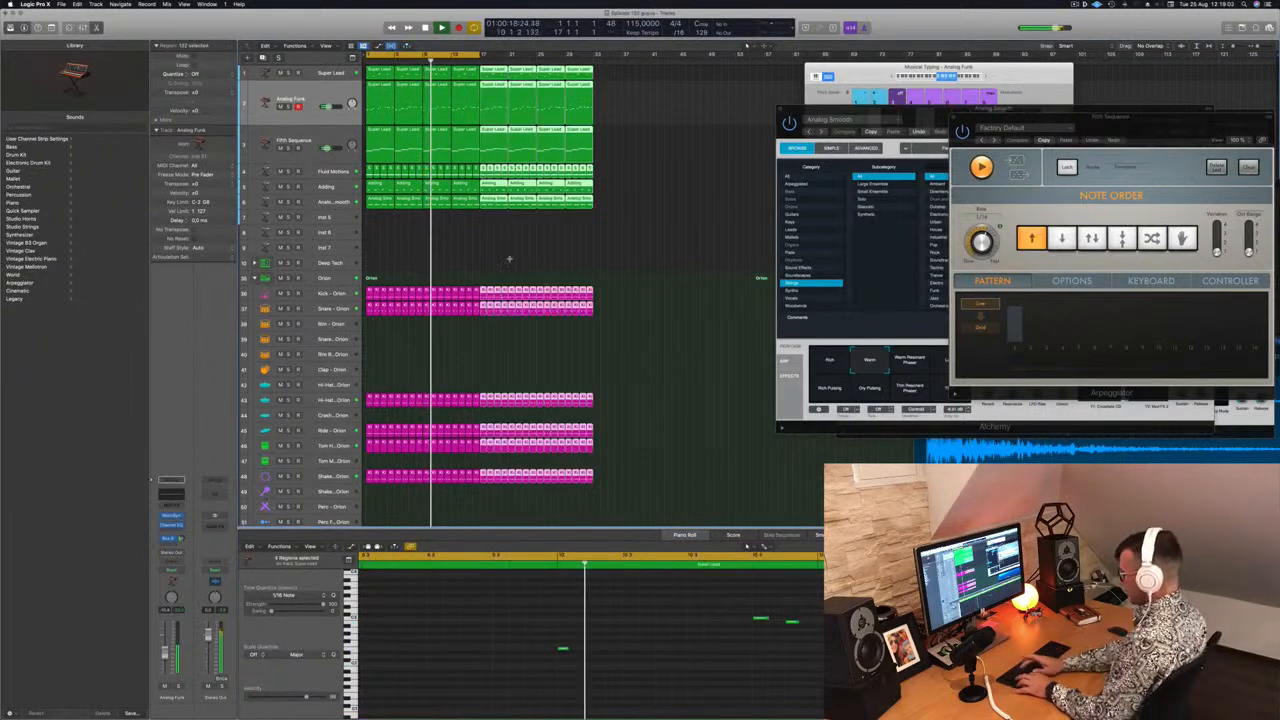
Repeat the selected regions twice more to extend the arrangement
{"action": "key", "text": "super+r"}
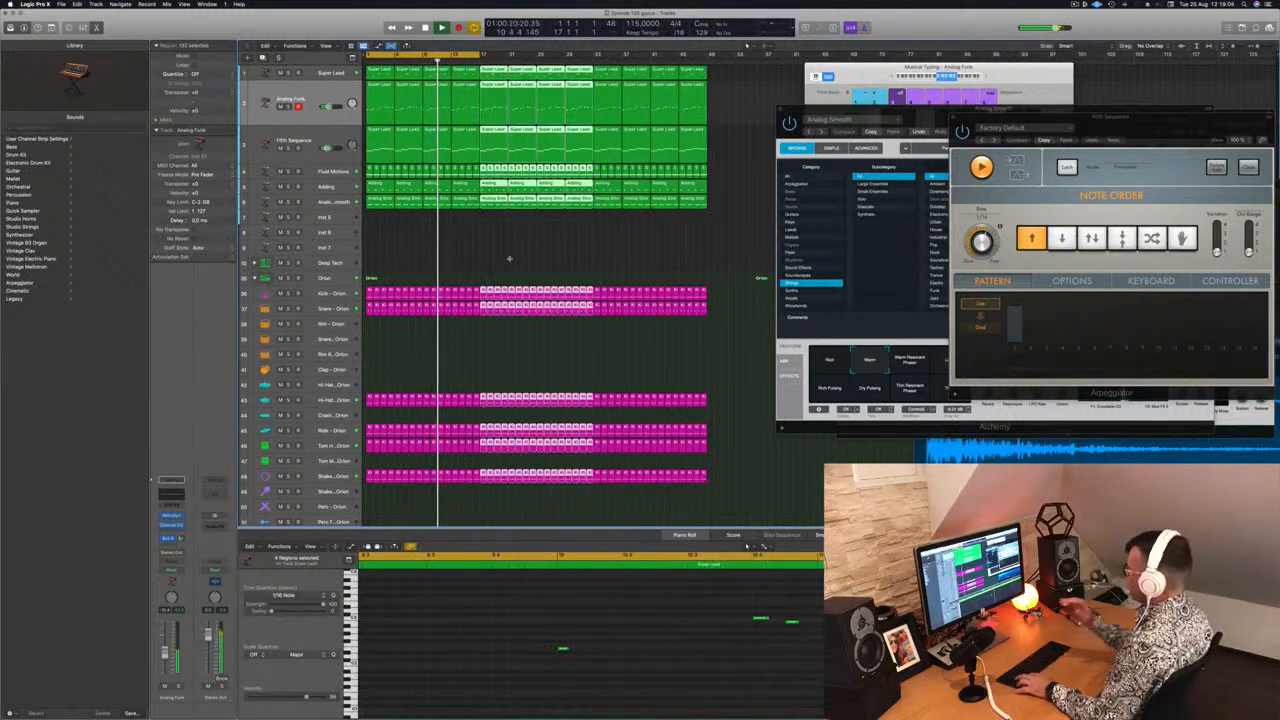
{"action": "key", "text": "super+r"}
Rearrange and close the Alchemy and Arpeggiator plug-in windows to clear the workspace
{"action": "left_click_drag", "start_coordinate": [862, 68], "coordinate": [1121, 70]}
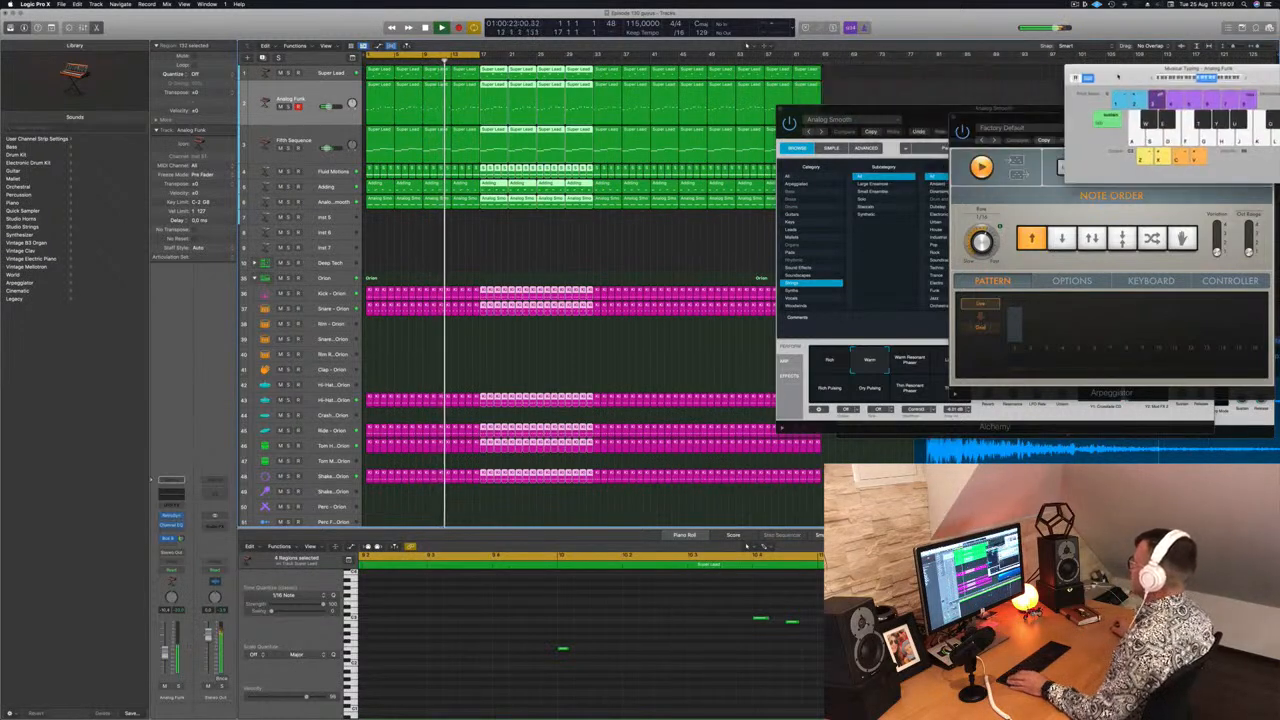
{"action": "left_click_drag", "start_coordinate": [925, 111], "coordinate": [1098, 278]}
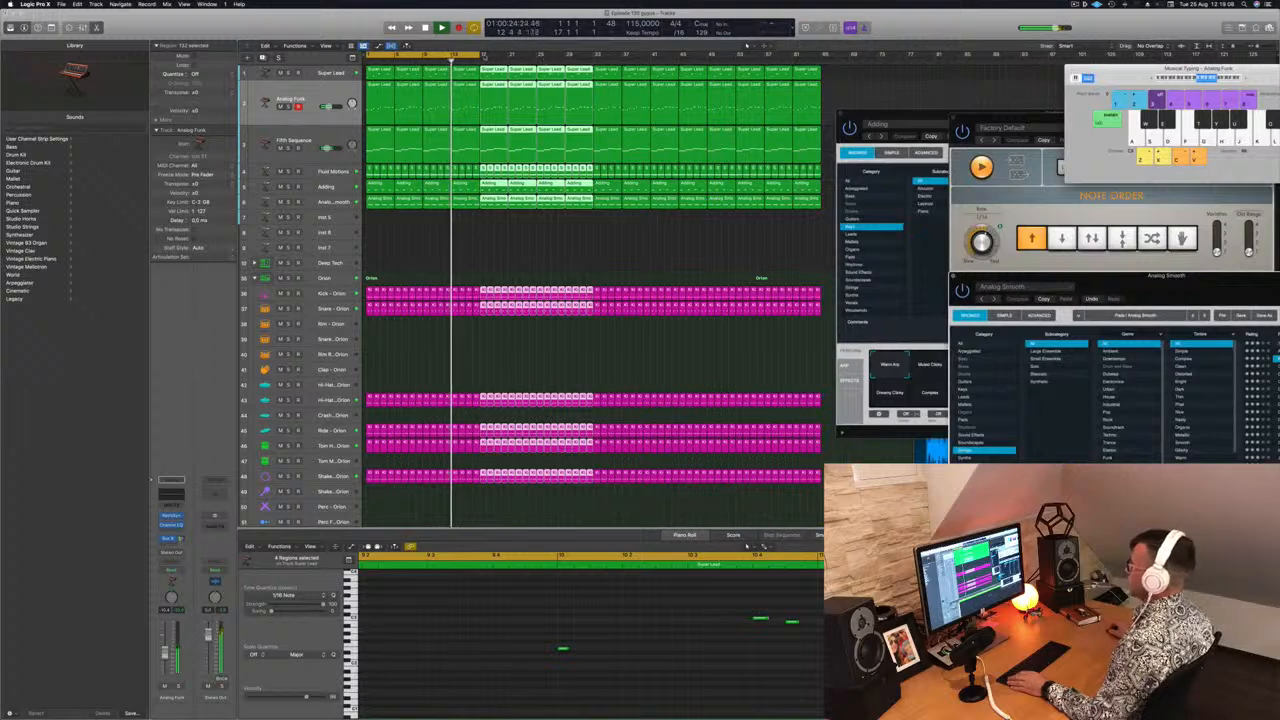
{"action": "left_click", "coordinate": [479, 56]}
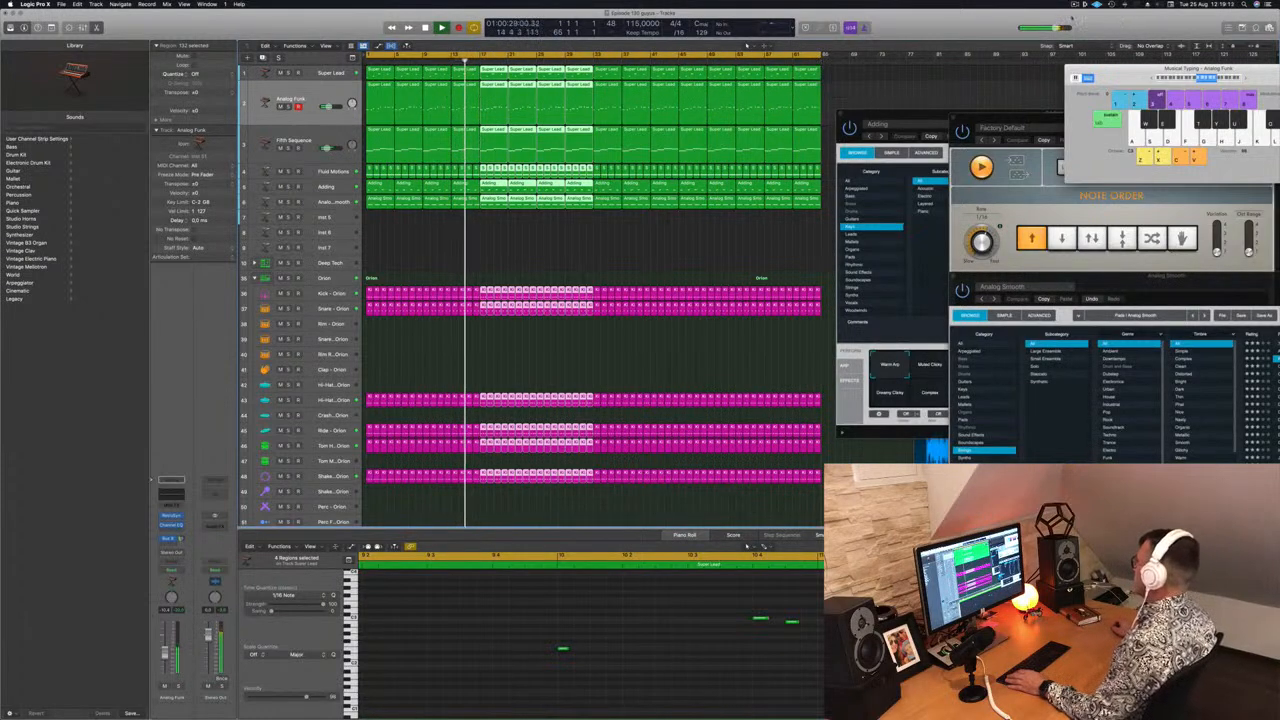
{"action": "left_click", "coordinate": [1075, 5]}
{"action": "left_click", "coordinate": [978, 25]}
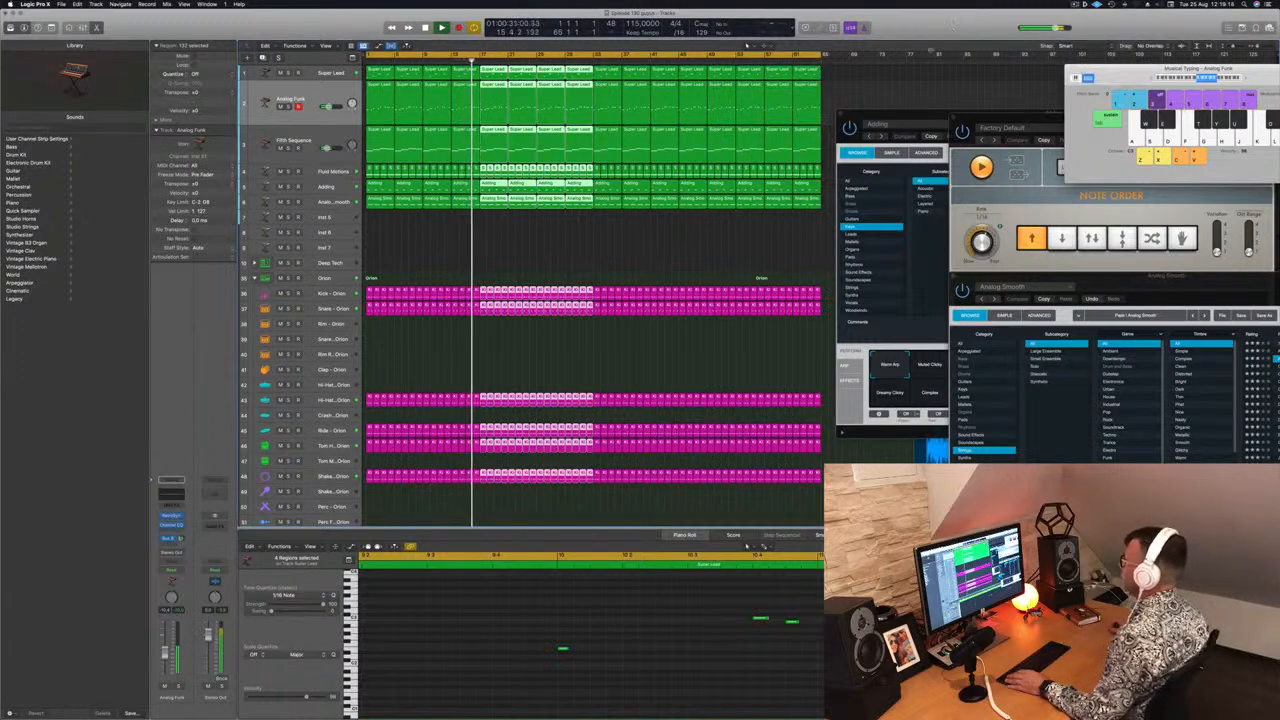
{"action": "left_click", "coordinate": [543, 273]}
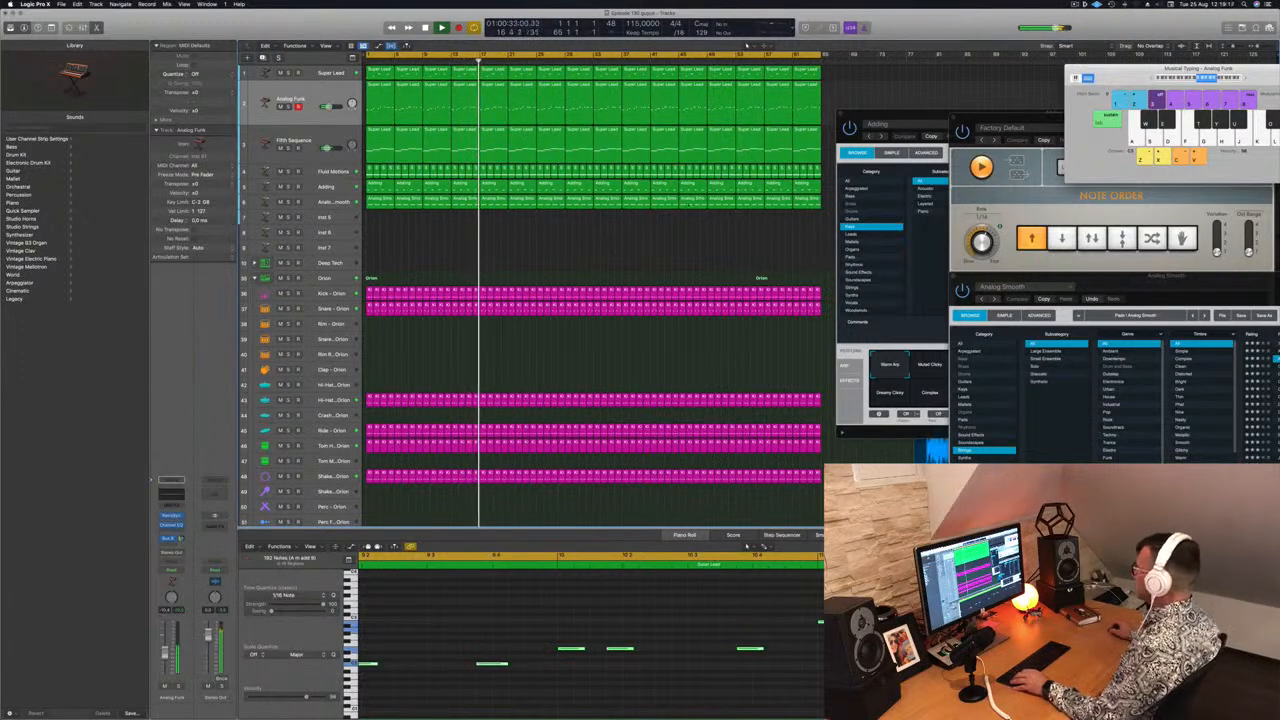
{"action": "left_click_drag", "start_coordinate": [901, 118], "coordinate": [890, 112]}
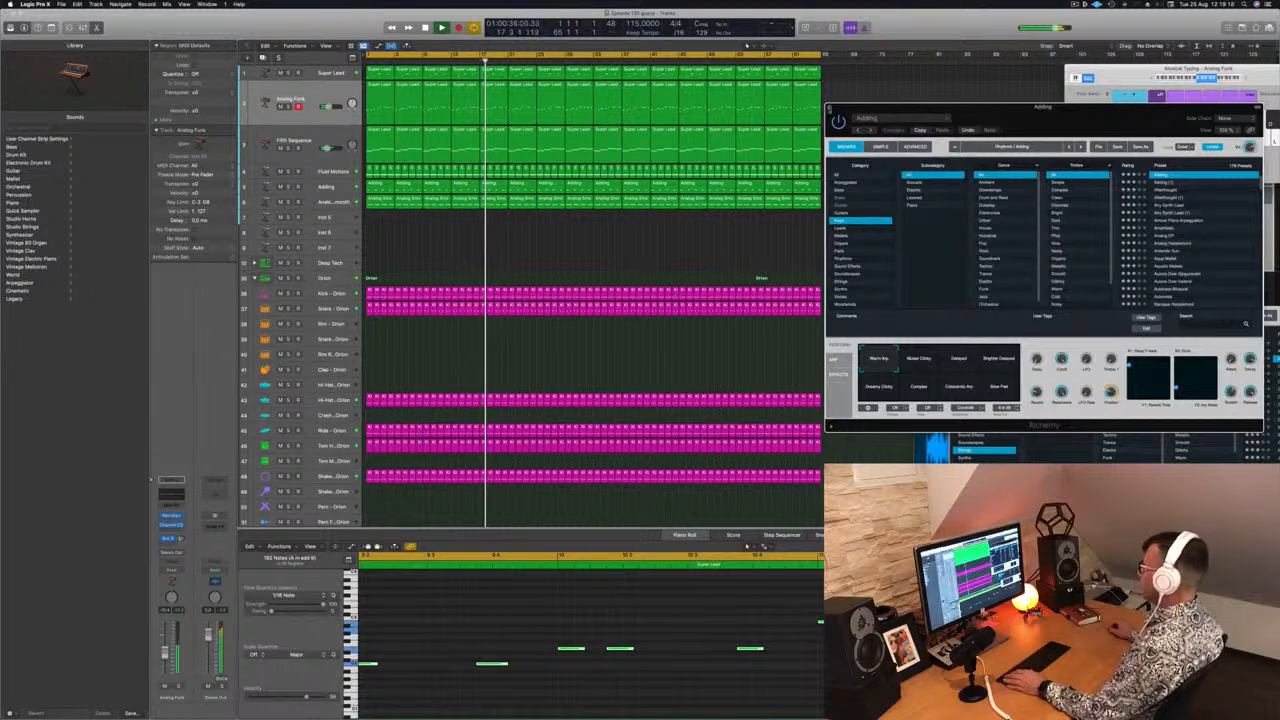
{"action": "left_click", "coordinate": [836, 112]}
{"action": "left_click_drag", "start_coordinate": [1030, 117], "coordinate": [767, 79]}
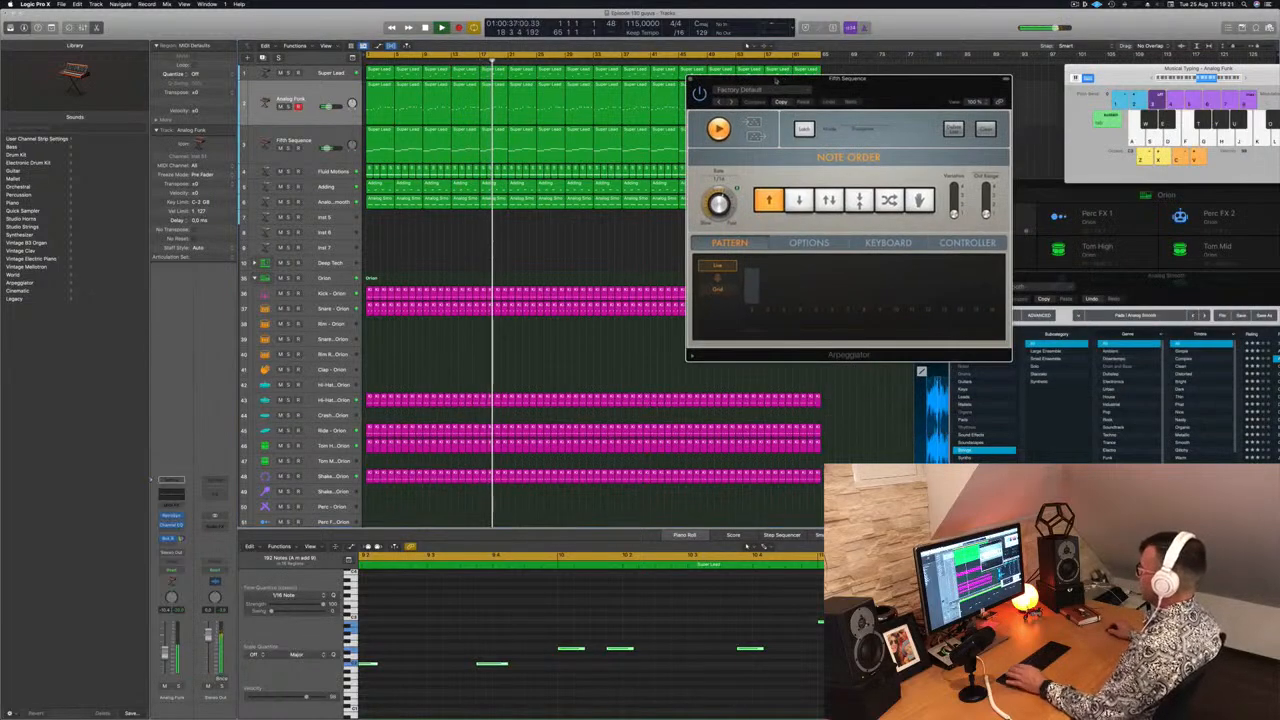
{"action": "left_click", "coordinate": [692, 79]}
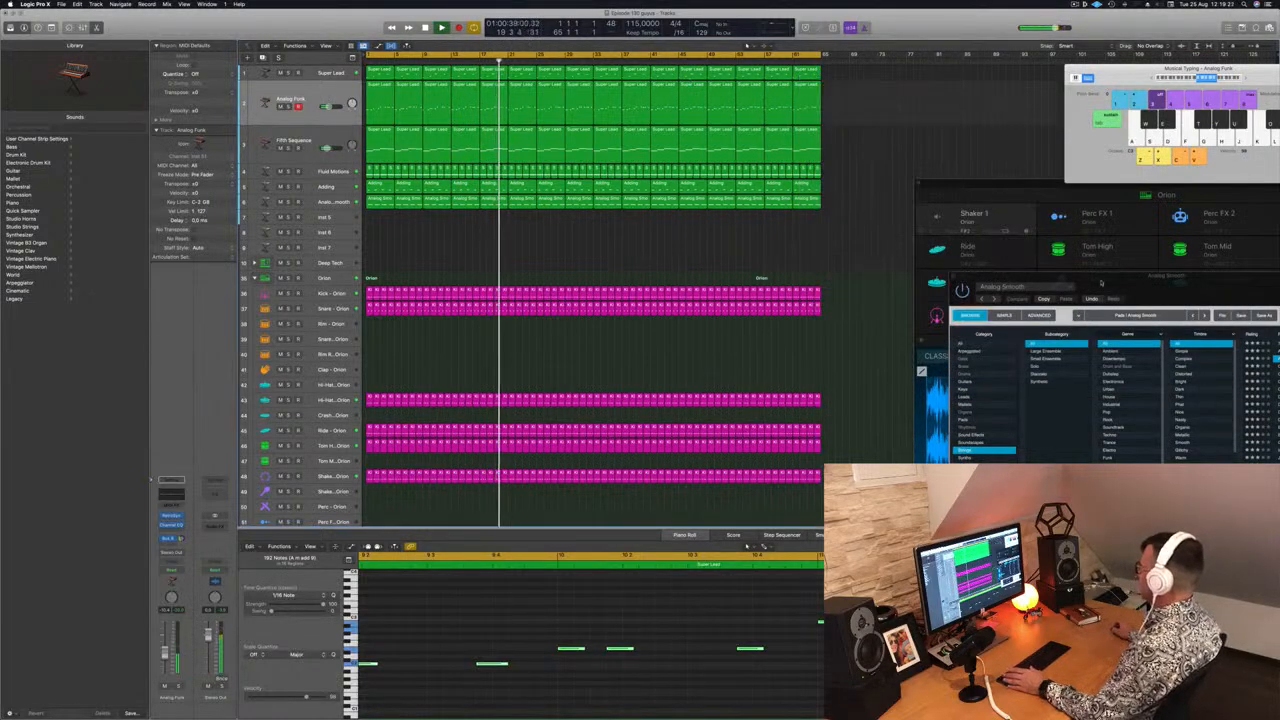
{"action": "left_click_drag", "start_coordinate": [1100, 283], "coordinate": [950, 207]}
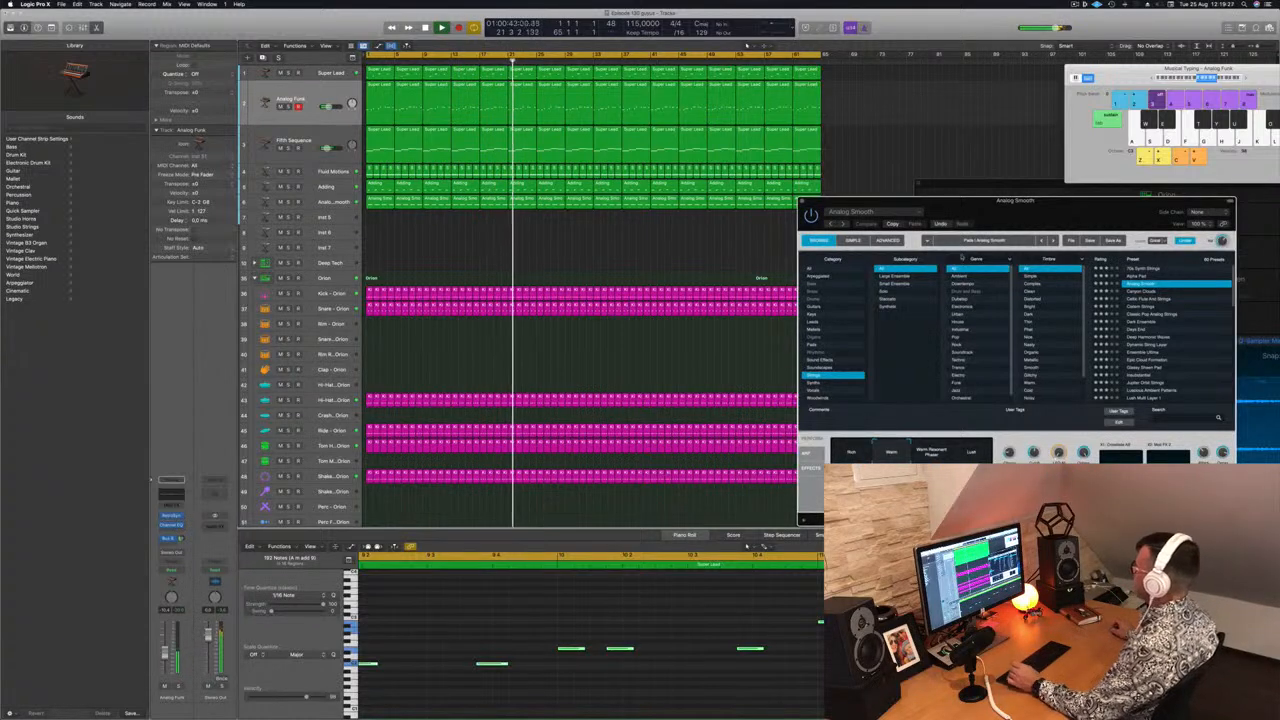
{"action": "left_click_drag", "start_coordinate": [950, 207], "coordinate": [918, 173]}
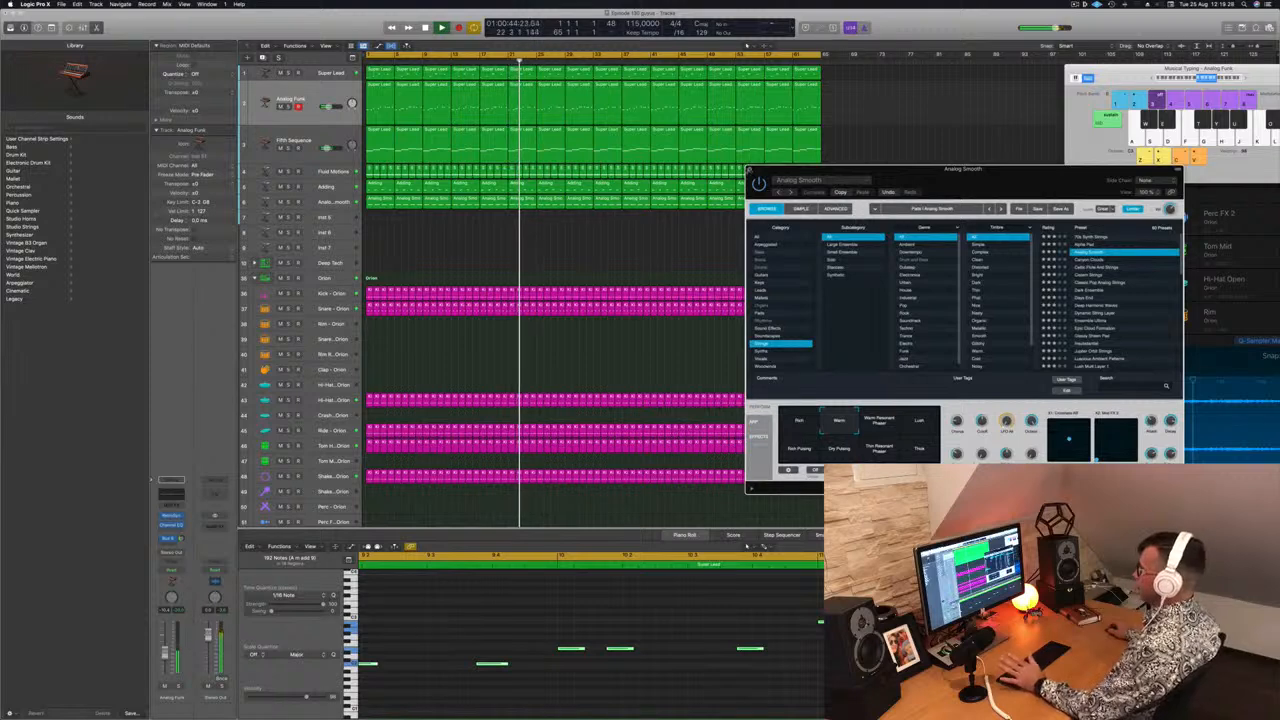
{"action": "left_click", "coordinate": [750, 169]}
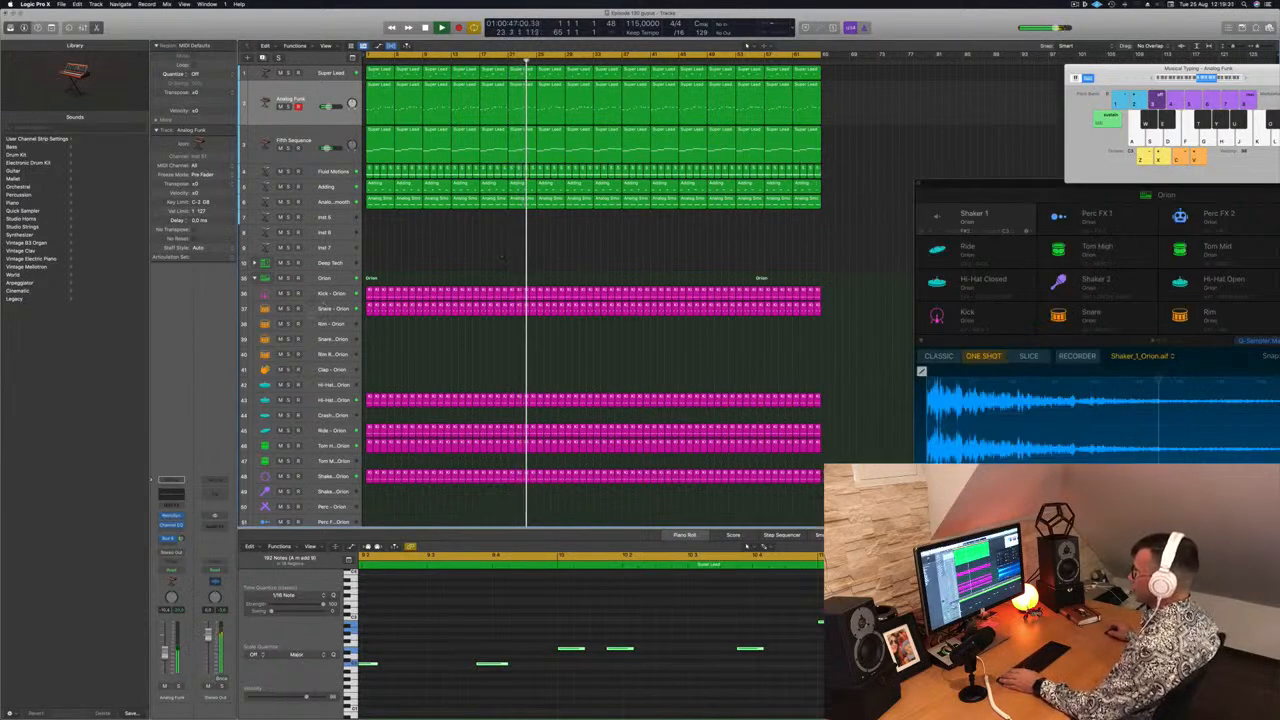
Delete the first four Super Lead regions at the start of the arrangement and play it back
{"action": "left_click", "coordinate": [330, 308]}
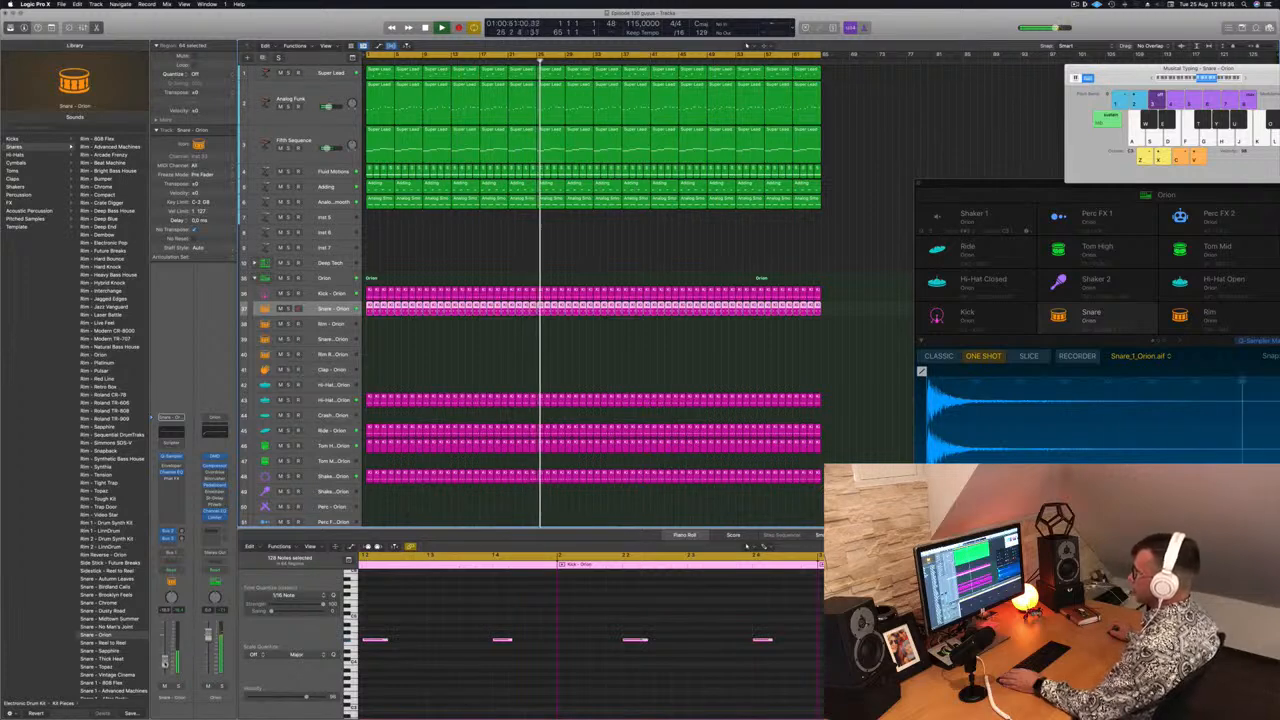
{"action": "left_click", "coordinate": [438, 261]}
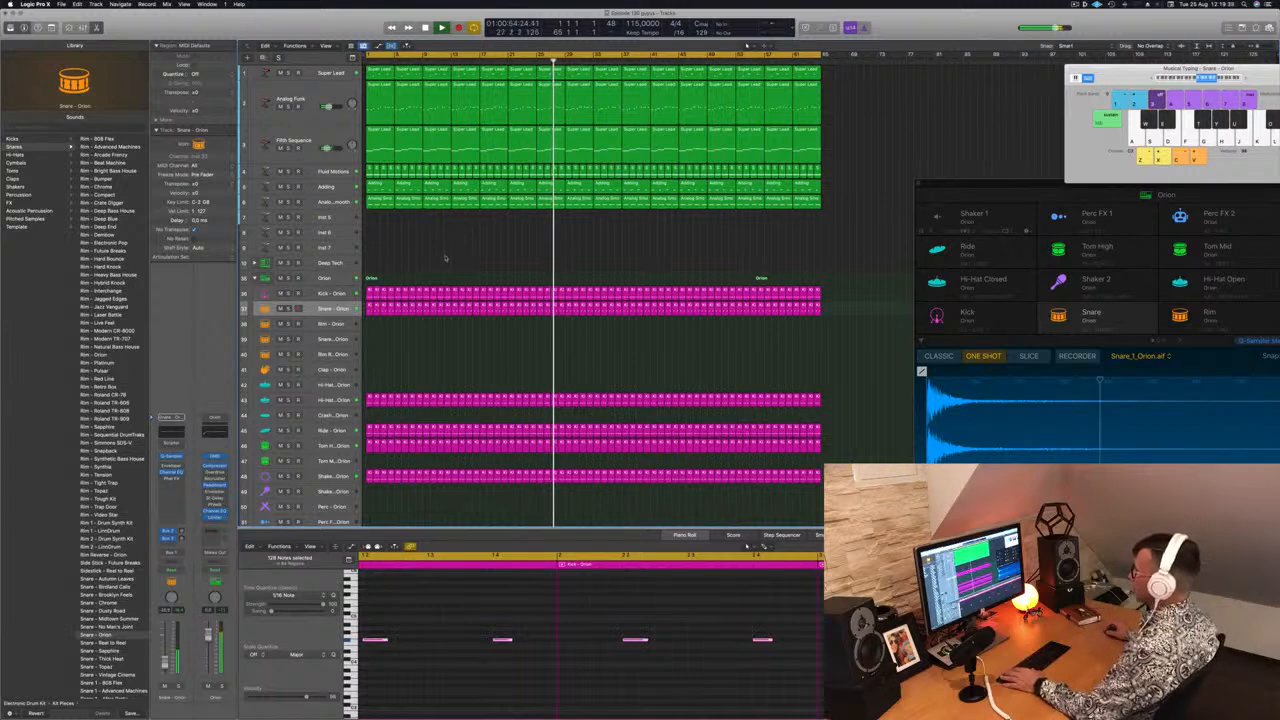
{"action": "key", "text": "Return"}
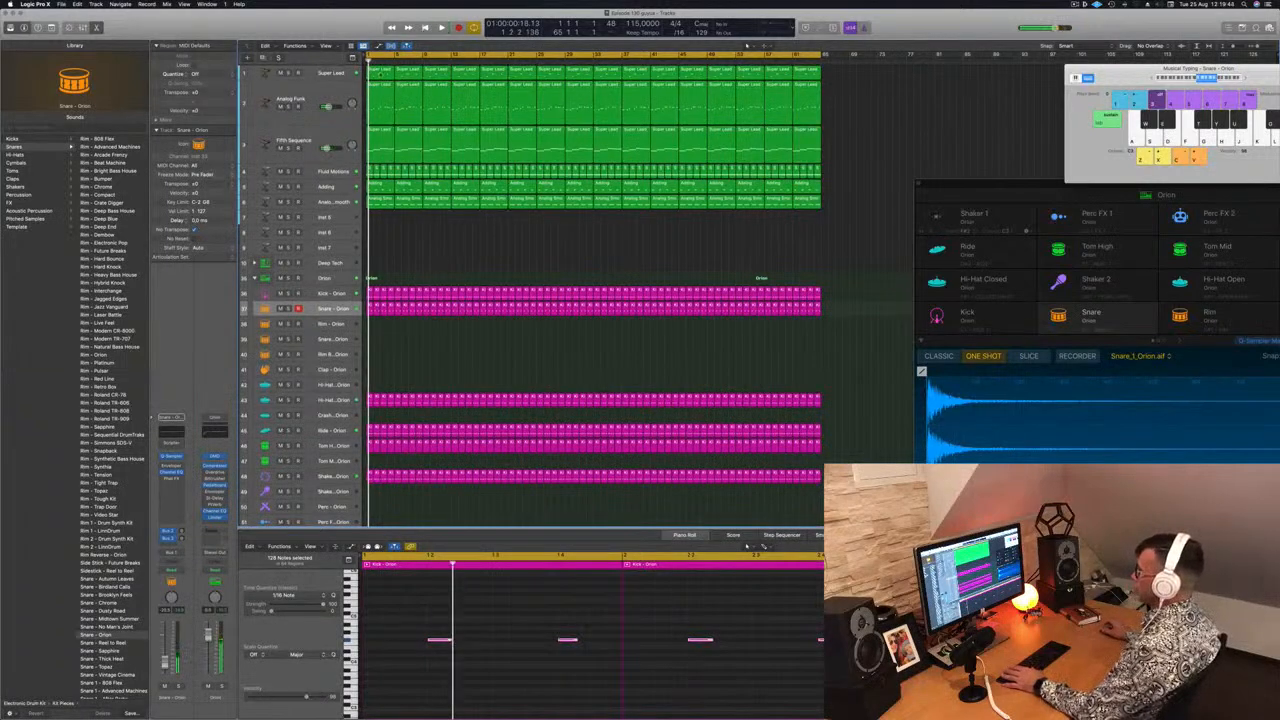
{"action": "left_click", "coordinate": [380, 74]}
{"action": "key", "text": "Delete"}
{"action": "left_click", "coordinate": [418, 76]}
{"action": "key", "text": "Delete"}
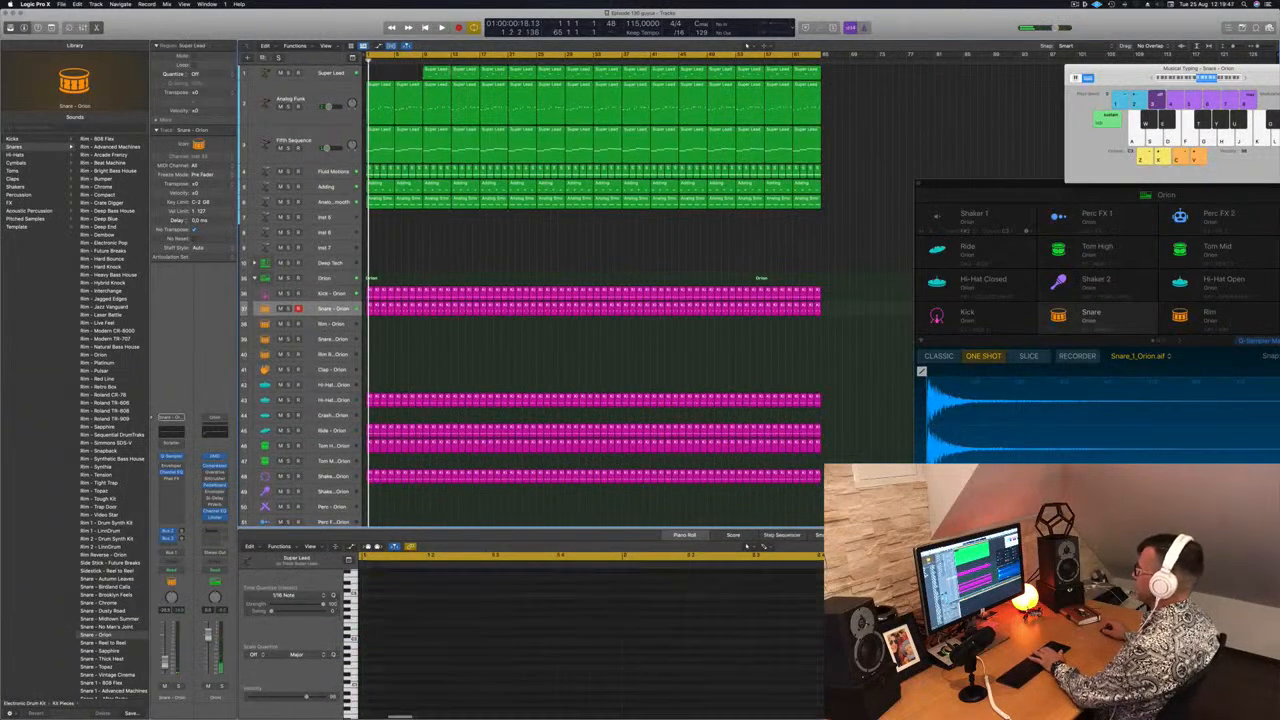
{"action": "left_click", "coordinate": [442, 76]}
{"action": "key", "text": "Delete"}
{"action": "left_click", "coordinate": [469, 76]}
{"action": "key", "text": "Delete"}
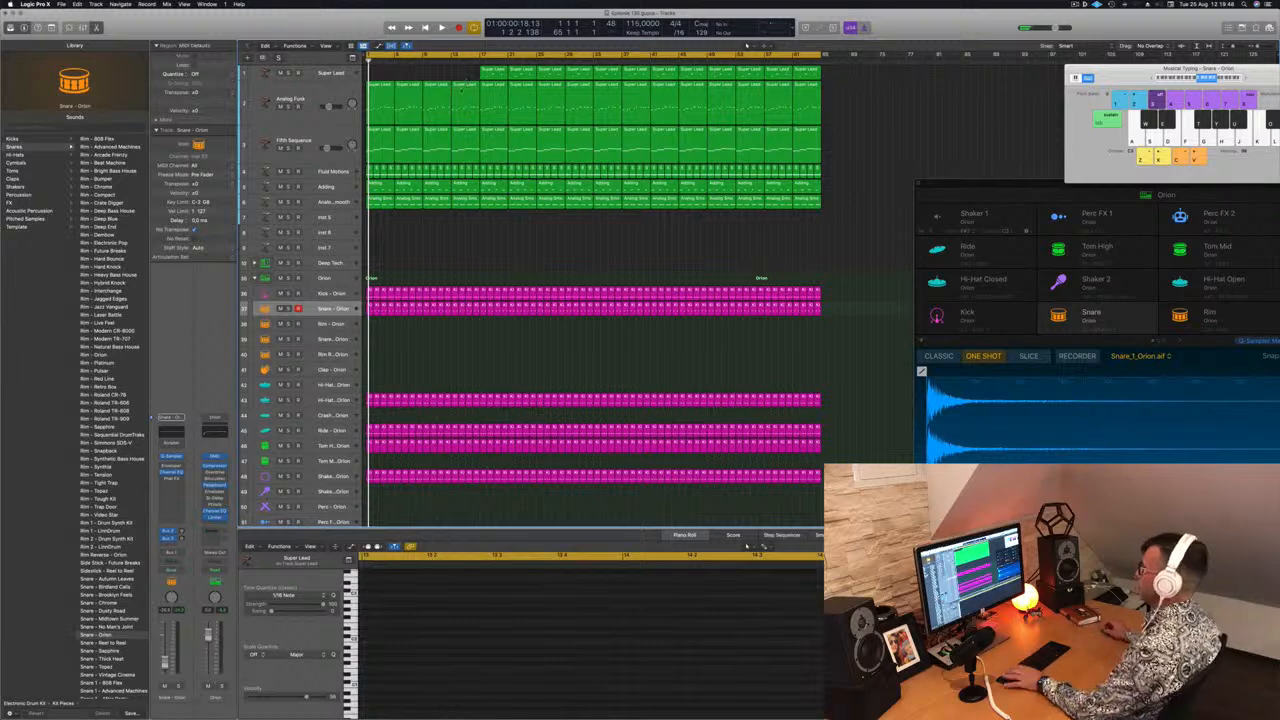
{"action": "key", "text": "space"}
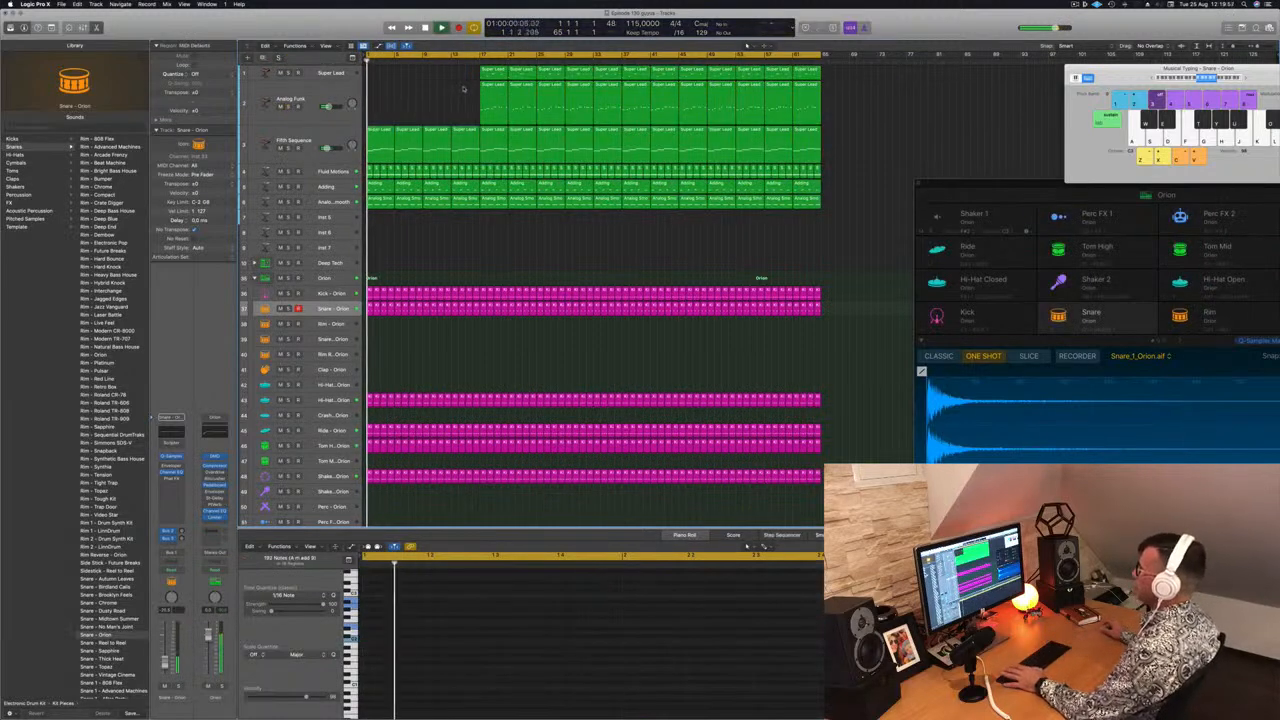
Audition the Fluid Motions track solo and delete its regions in the intro section before the Super Lead entry
{"action": "left_click", "coordinate": [330, 134]}
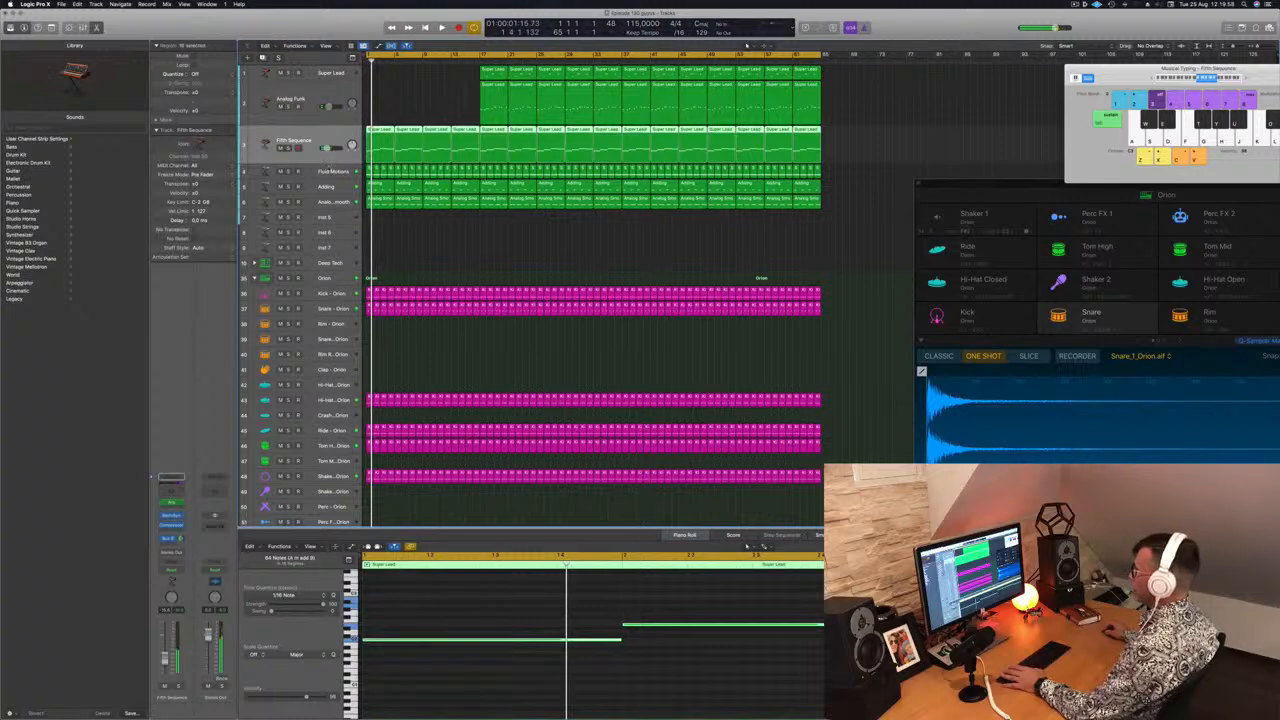
{"action": "left_click", "coordinate": [330, 171]}
{"action": "key", "text": "space"}
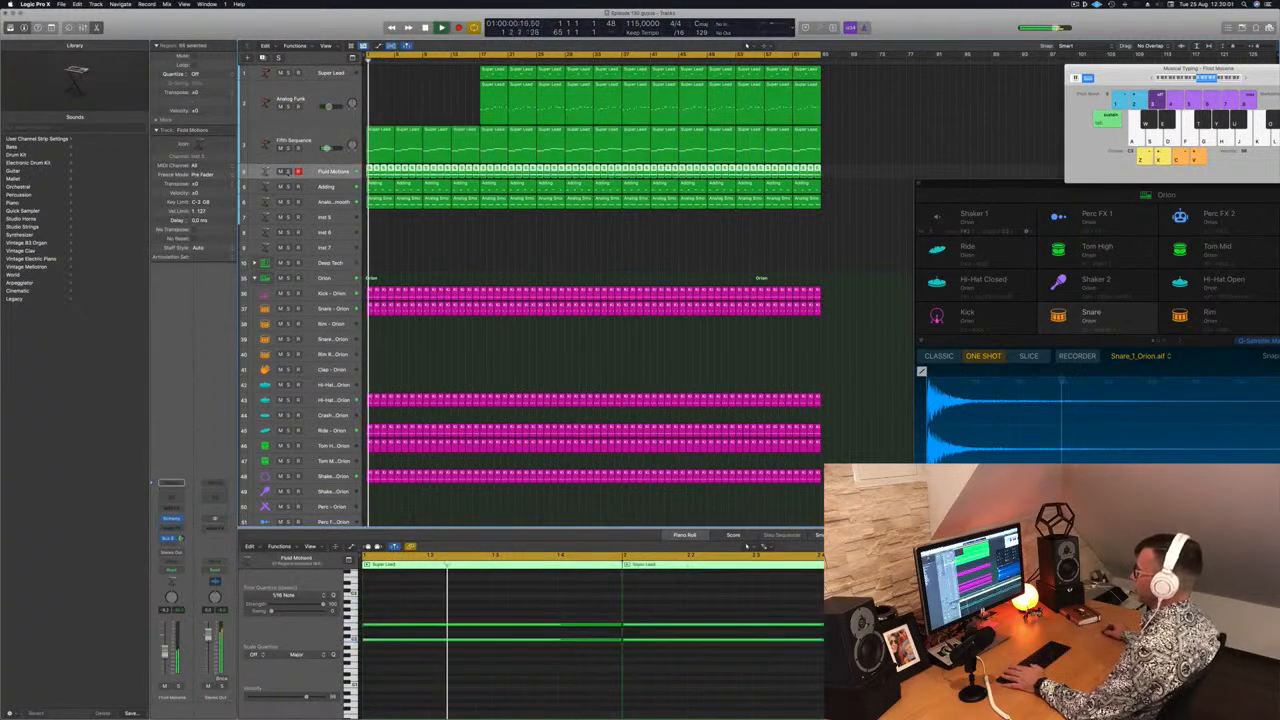
{"action": "key", "text": "s"}
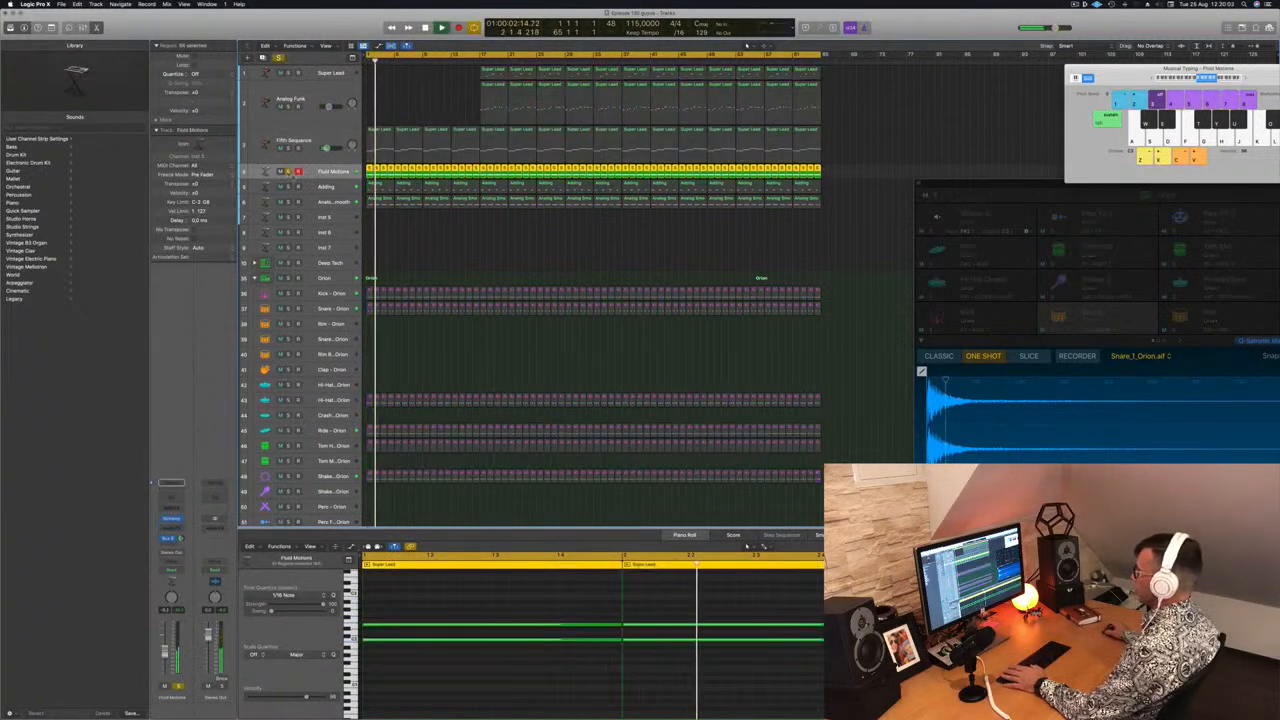
{"action": "key", "text": "s"}
{"action": "left_click", "coordinate": [431, 246]}
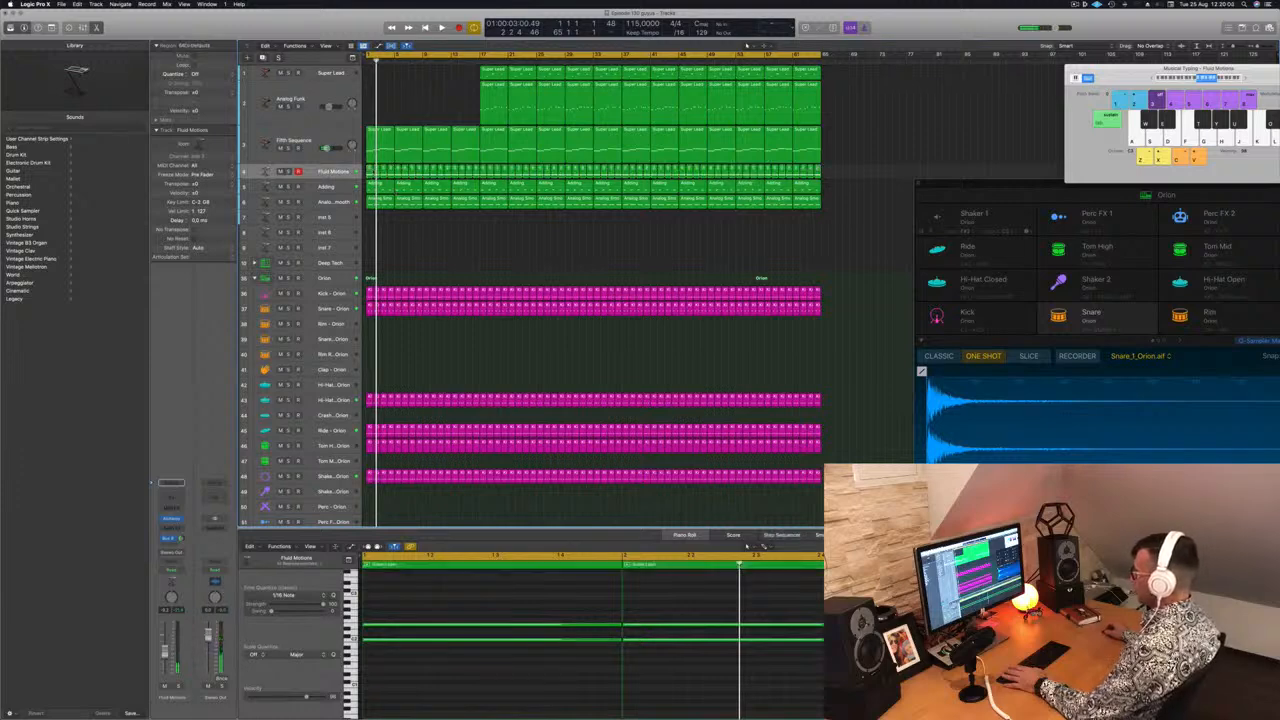
{"action": "left_click", "coordinate": [370, 169]}
{"action": "key", "text": "Delete"}
{"action": "left_click", "coordinate": [376, 169]}
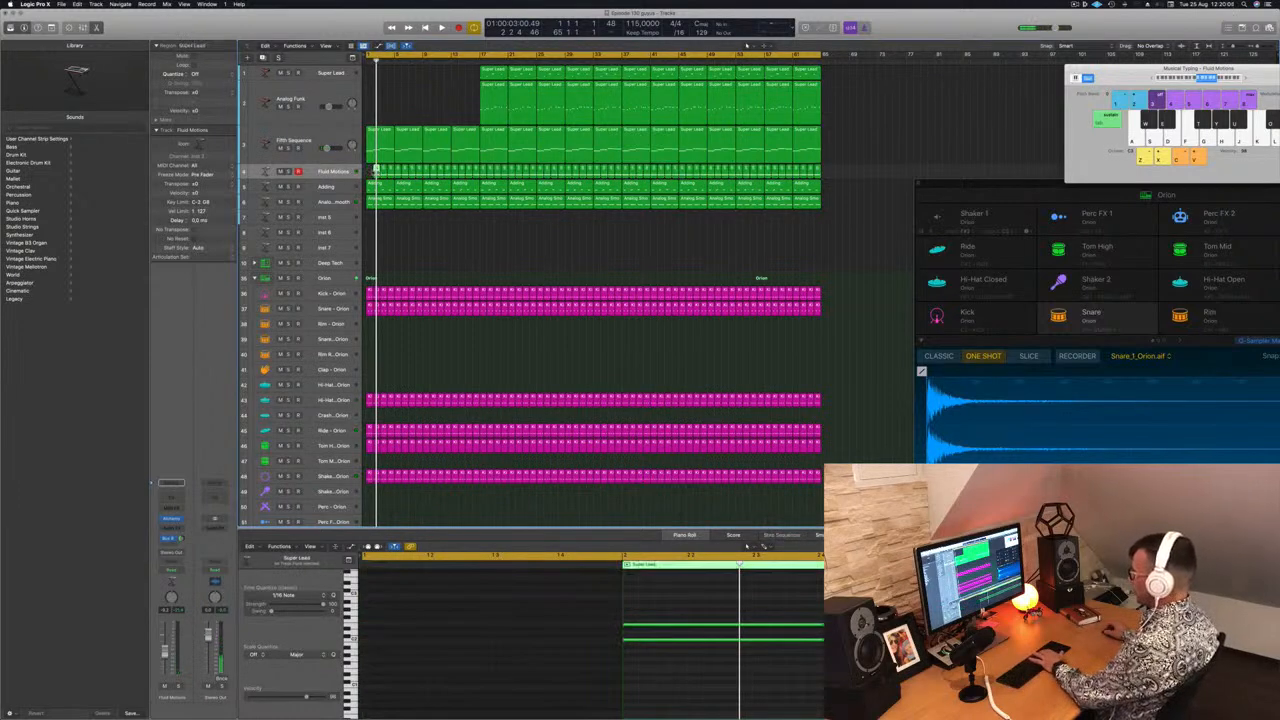
{"action": "key", "text": "Delete"}
{"action": "left_click_drag", "start_coordinate": [376, 169], "coordinate": [479, 172]}
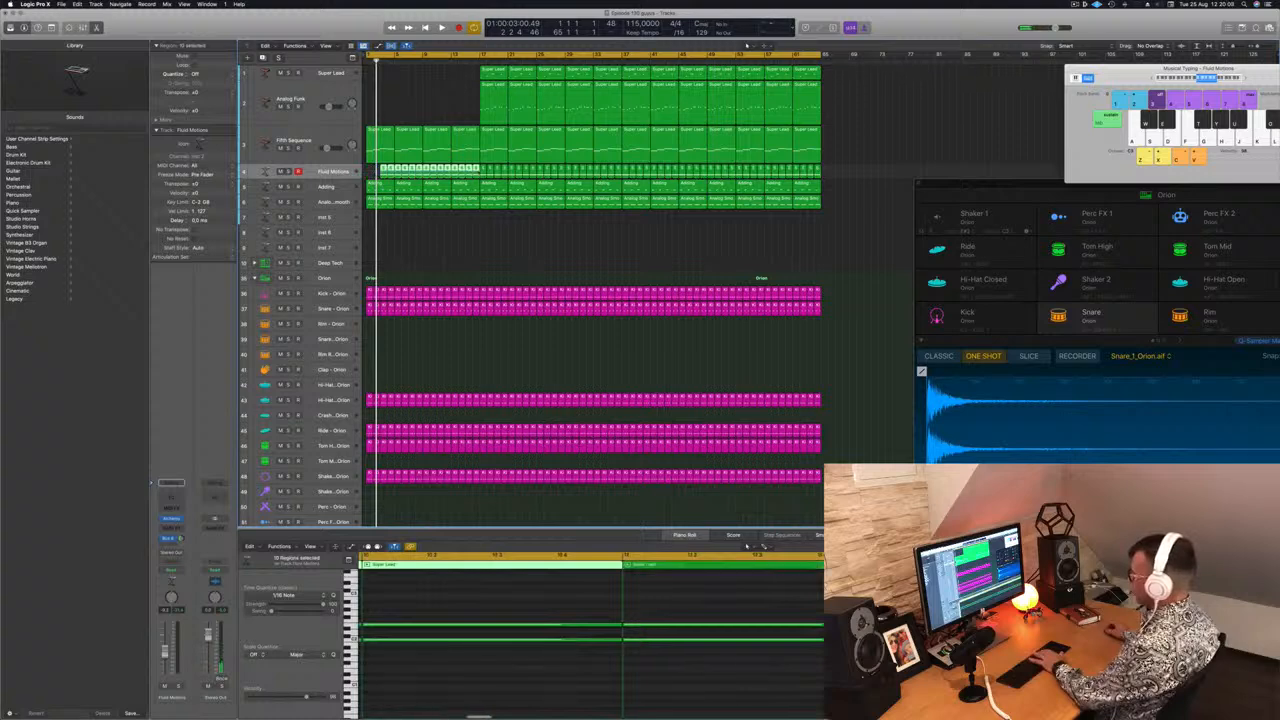
{"action": "key", "text": "Delete"}
{"action": "key", "text": "space"}
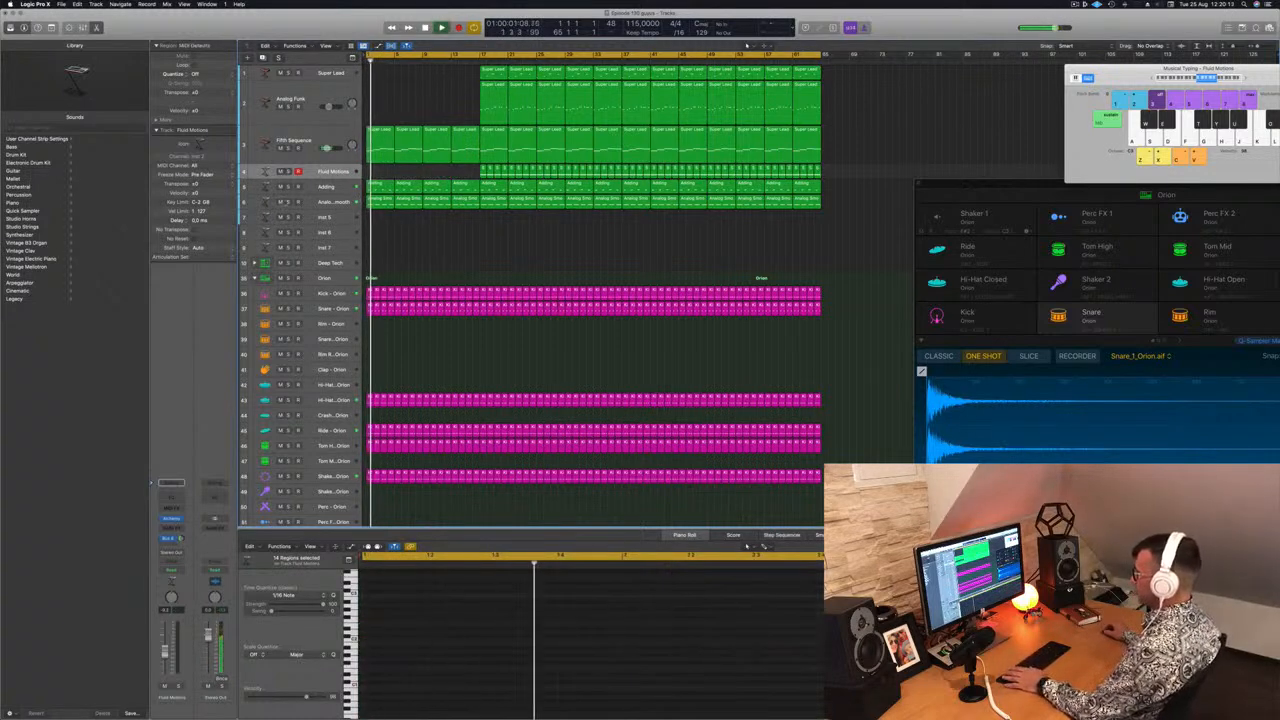
Audition the Analog Smooth and Adding tracks solo, then delete the Adding regions in the intro section
{"action": "left_click", "coordinate": [288, 202]}
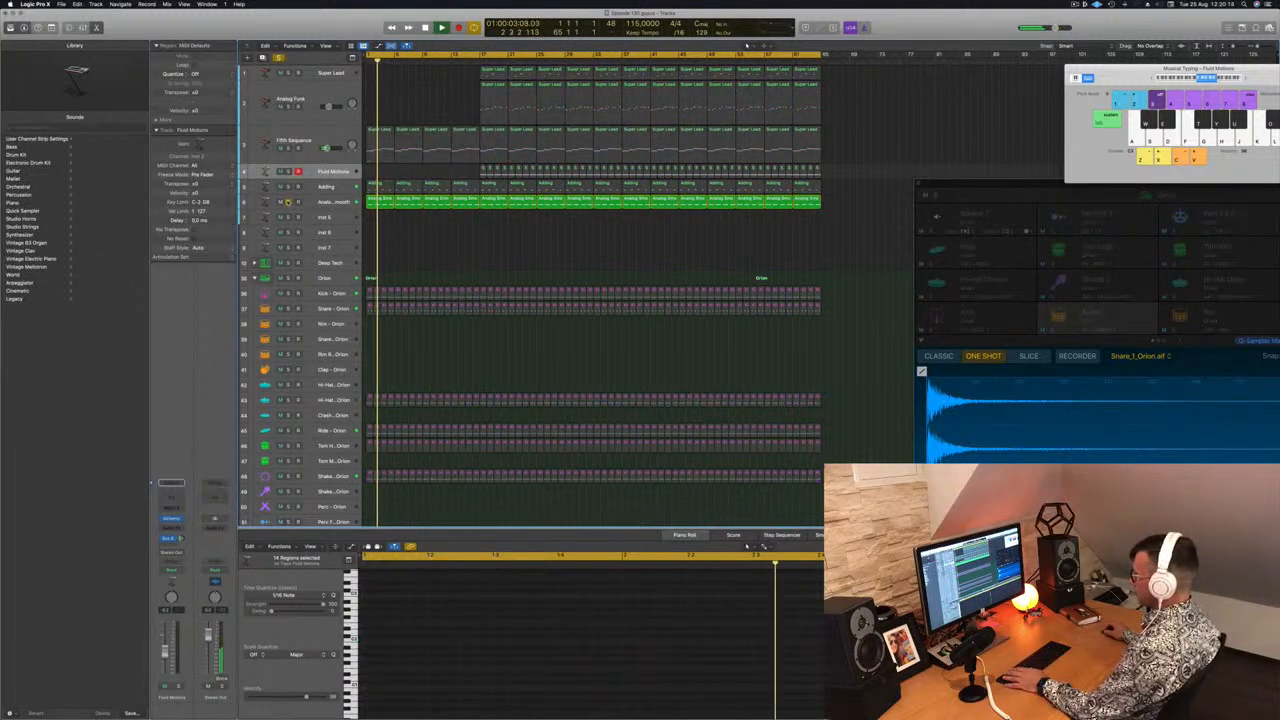
{"action": "left_click", "coordinate": [288, 202]}
{"action": "left_click", "coordinate": [288, 187]}
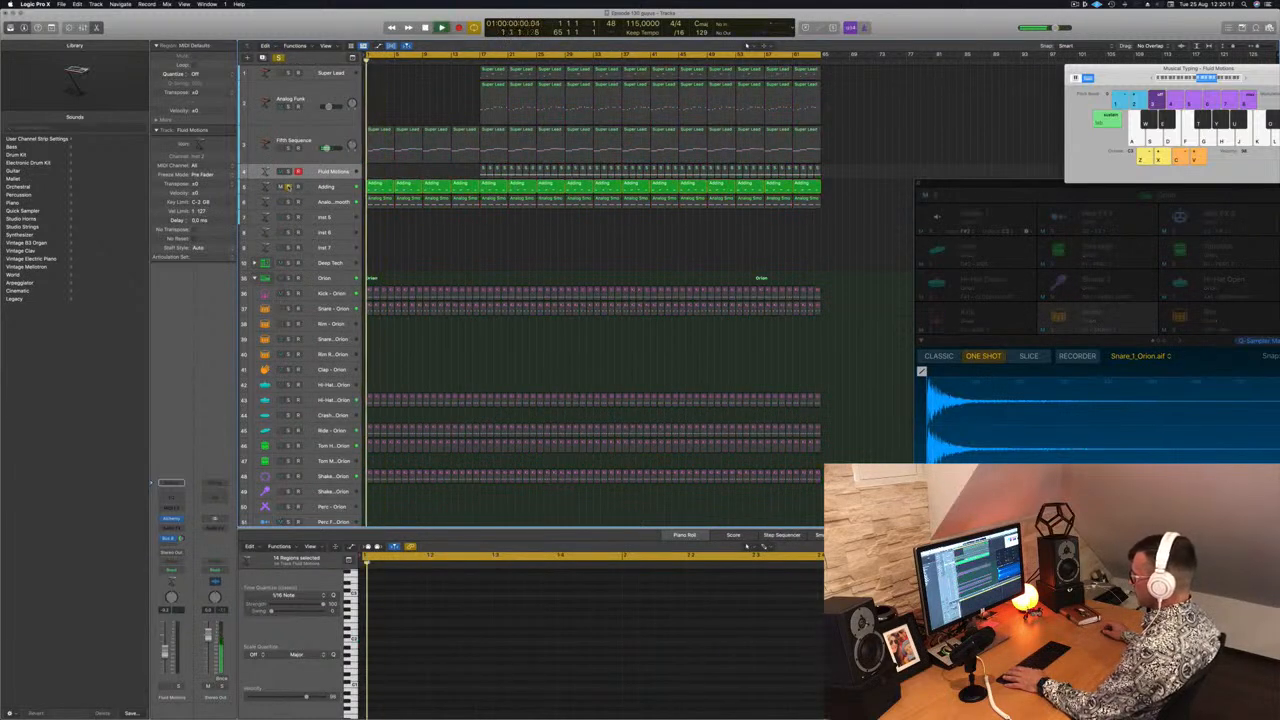
{"action": "left_click", "coordinate": [288, 187]}
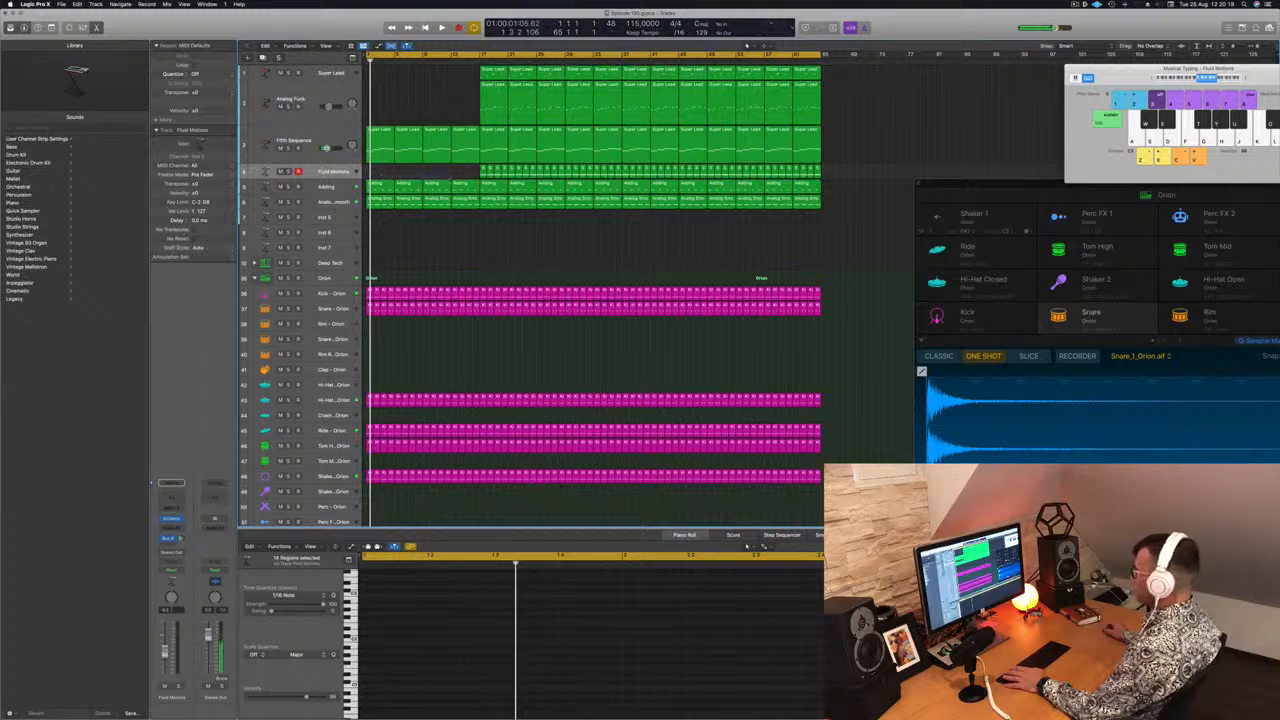
{"action": "left_click_drag", "start_coordinate": [376, 176], "coordinate": [475, 184]}
{"action": "key", "text": "Delete"}
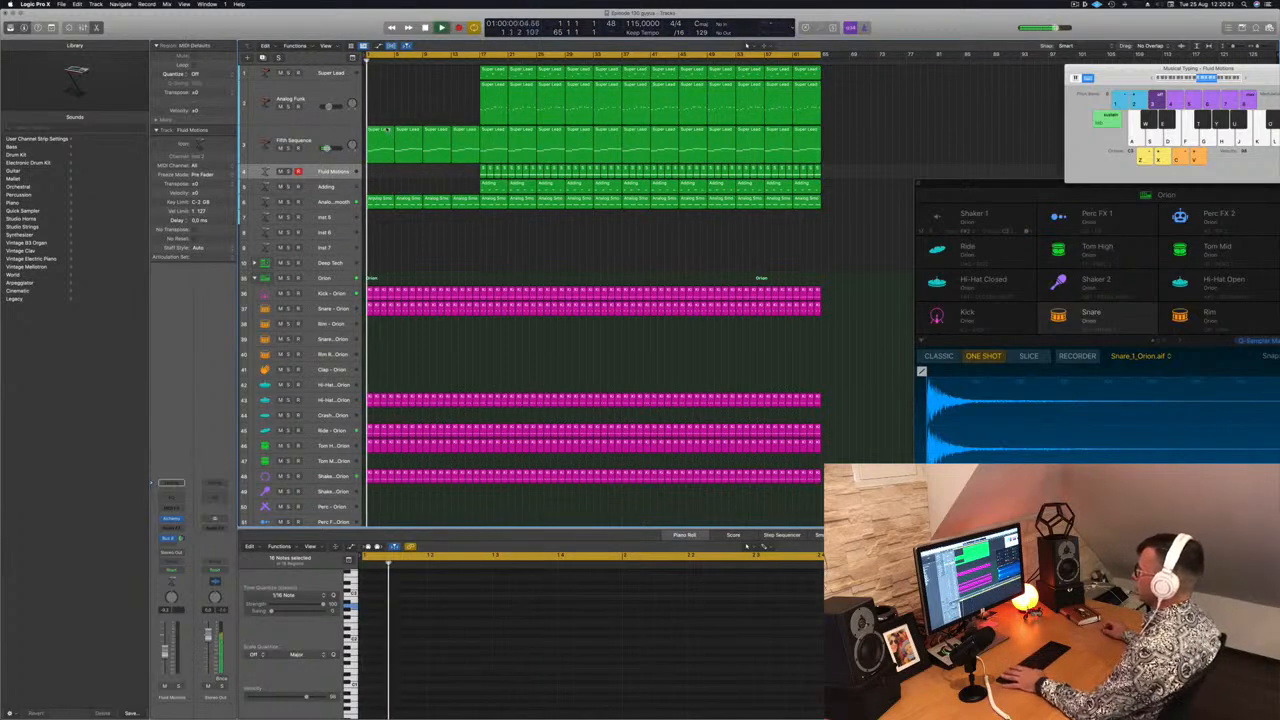
Open the first Fifth Sequence region and delete its upper notes
{"action": "left_click", "coordinate": [410, 150]}
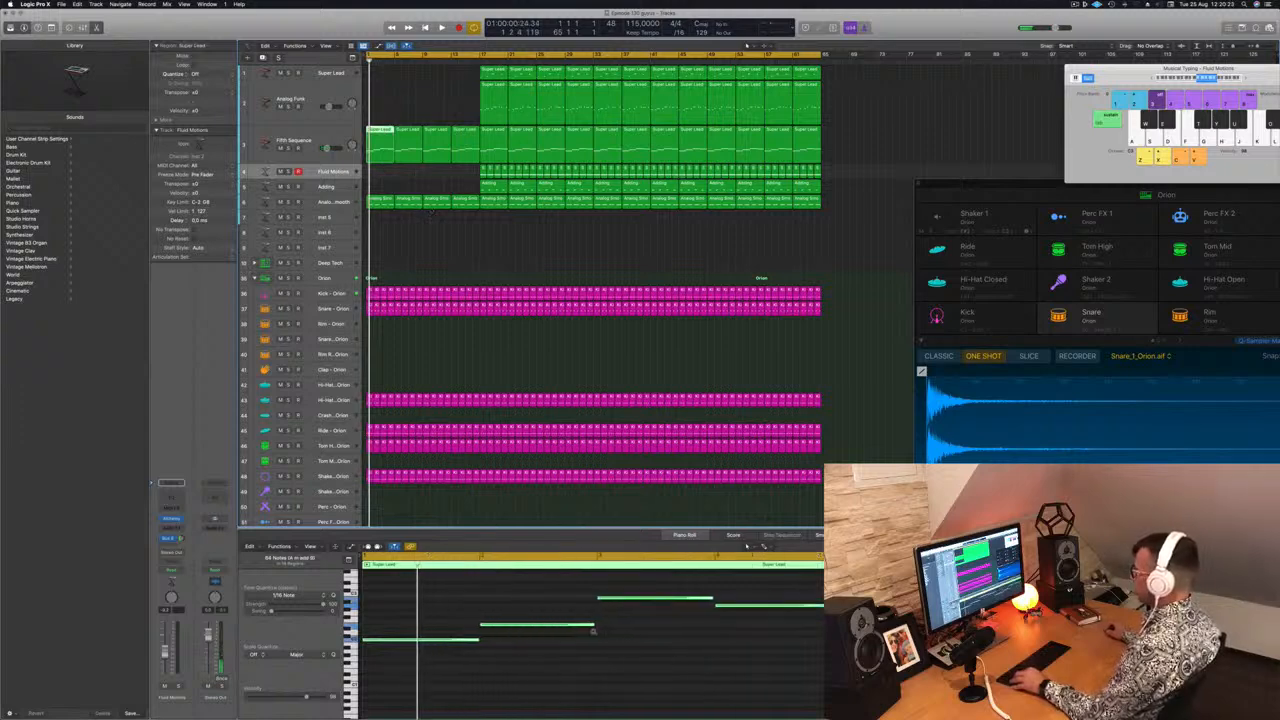
{"action": "left_click_drag", "start_coordinate": [549, 590], "coordinate": [700, 686]}
{"action": "key", "text": "Delete"}
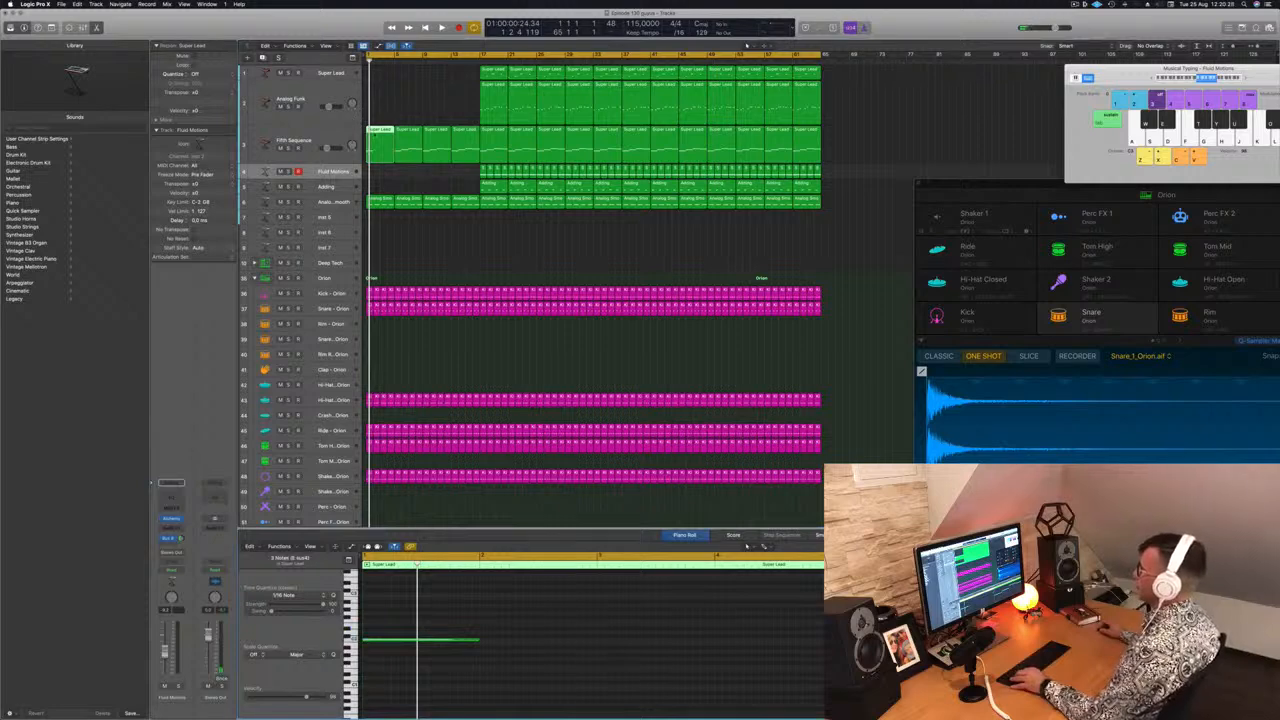
Lengthen the remaining low note so it holds across most of the region
{"action": "left_click", "coordinate": [466, 641]}
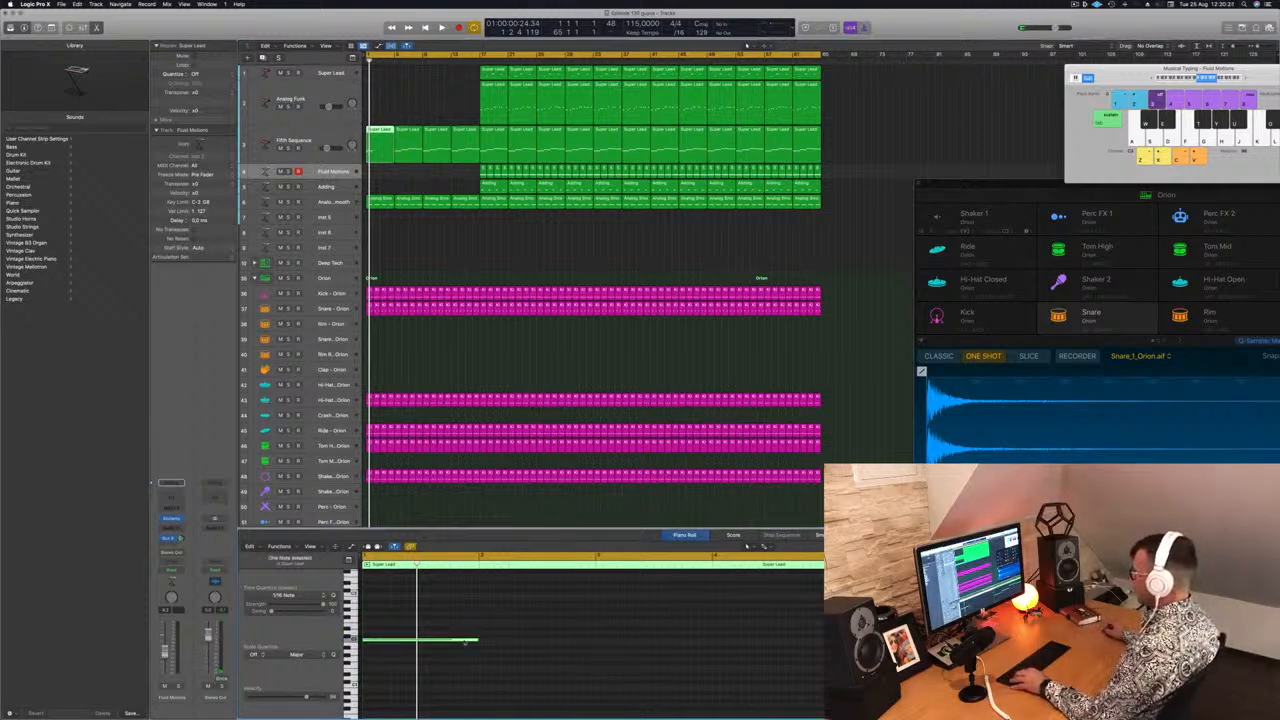
{"action": "left_click_drag", "start_coordinate": [458, 641], "coordinate": [636, 634]}
{"action": "left_click", "coordinate": [453, 645], "text": "shift"}
{"action": "left_click_drag", "start_coordinate": [450, 641], "coordinate": [684, 643]}
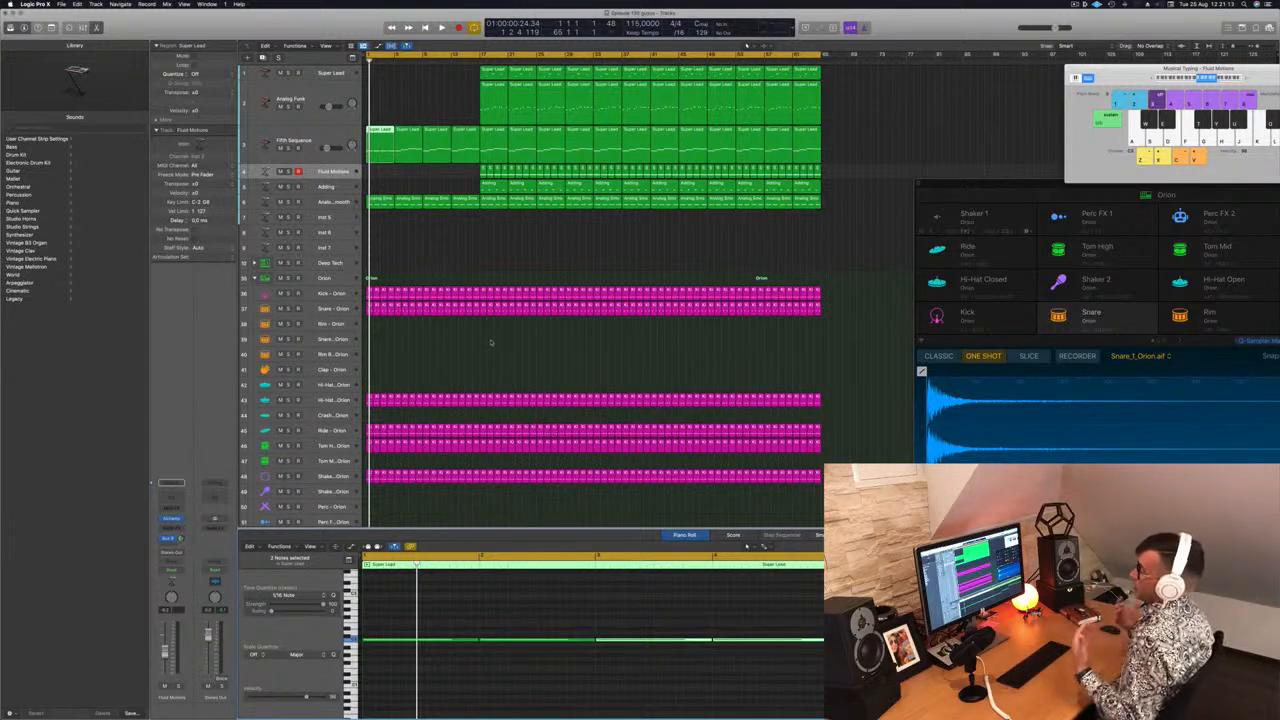
Play the intro back and select the first Fifth Sequence region
{"action": "left_click", "coordinate": [489, 232]}
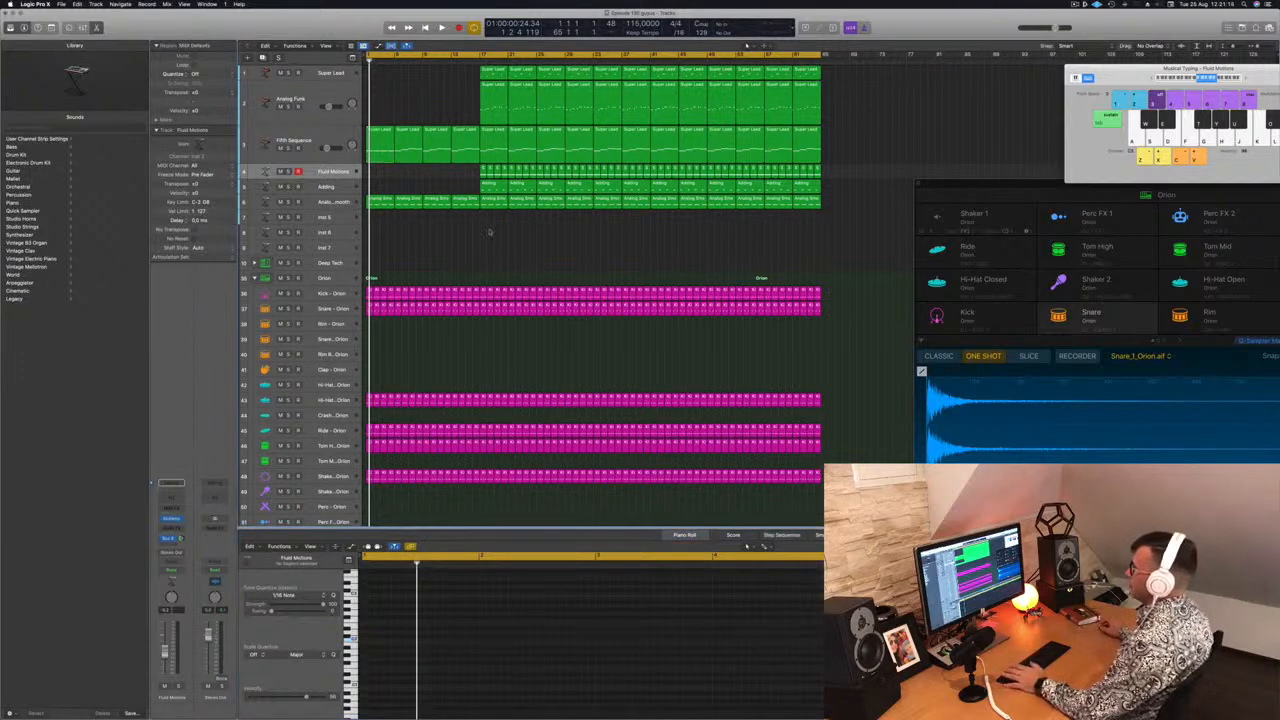
{"action": "key", "text": "space"}
{"action": "left_click", "coordinate": [378, 140]}
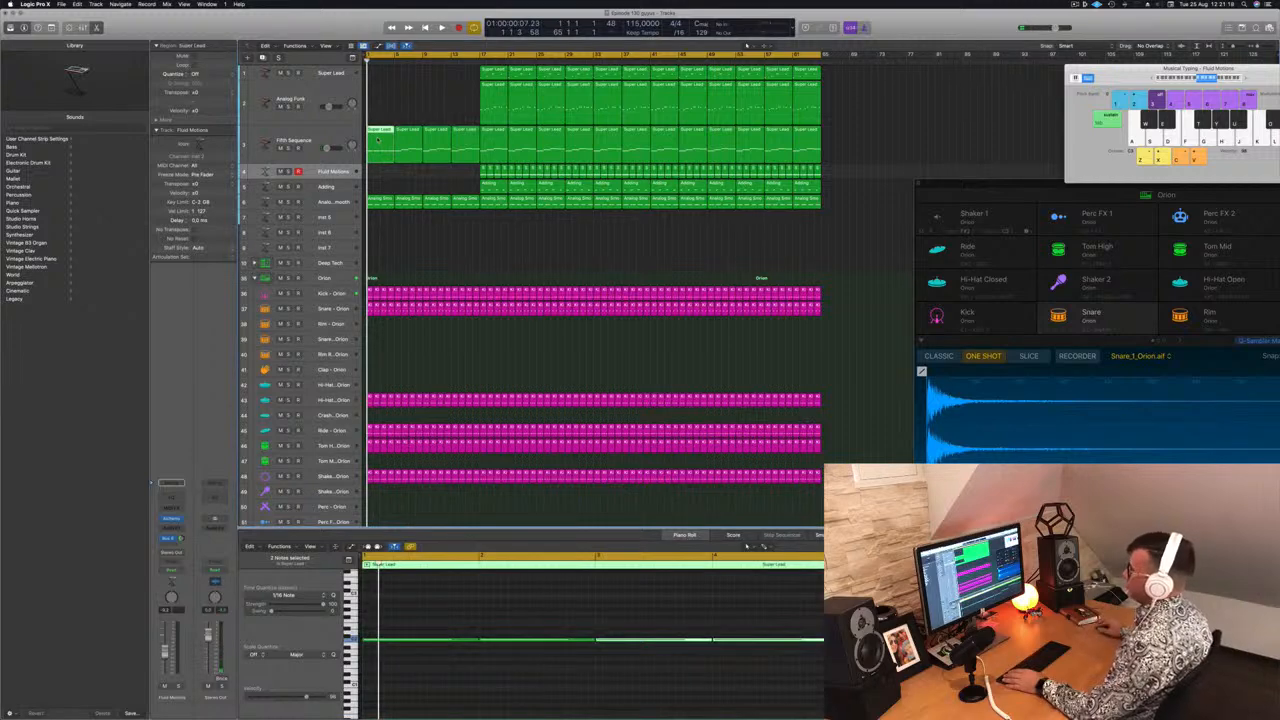
Remove the second Fifth Sequence region, then select and delete notes from the opening Analog Smooth regions
{"action": "left_click", "coordinate": [409, 131]}
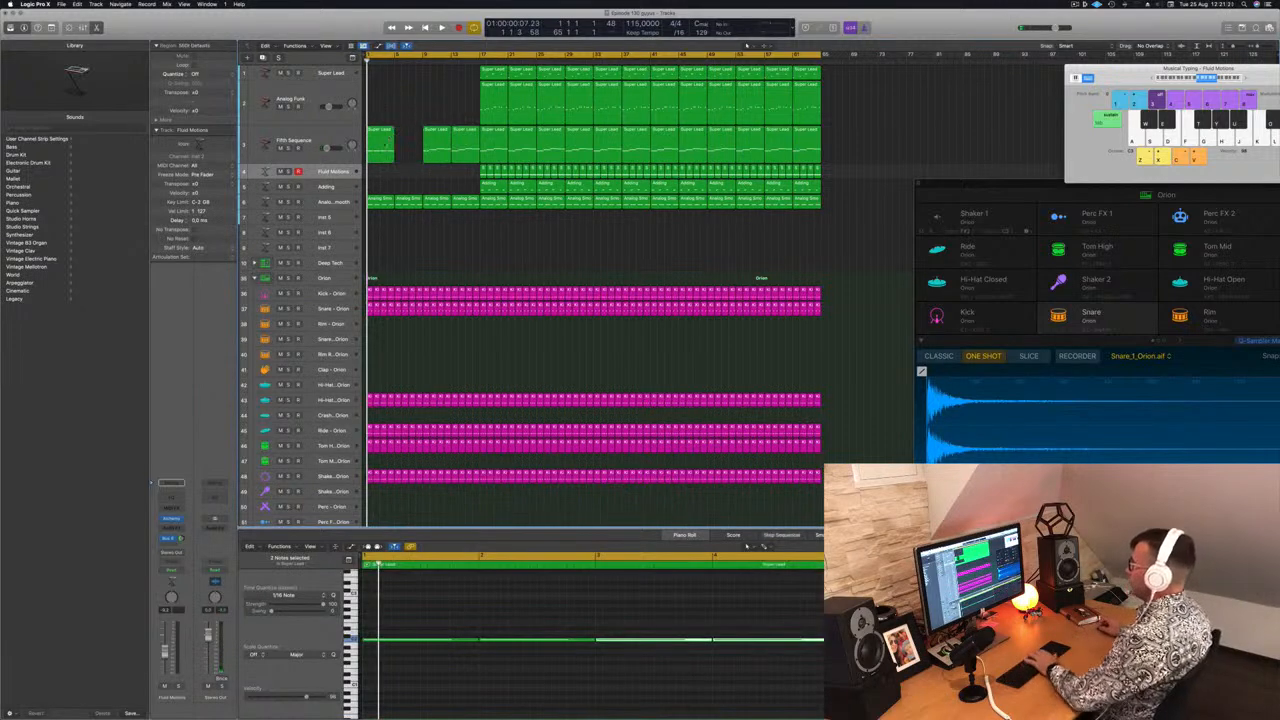
{"action": "left_click", "coordinate": [377, 206]}
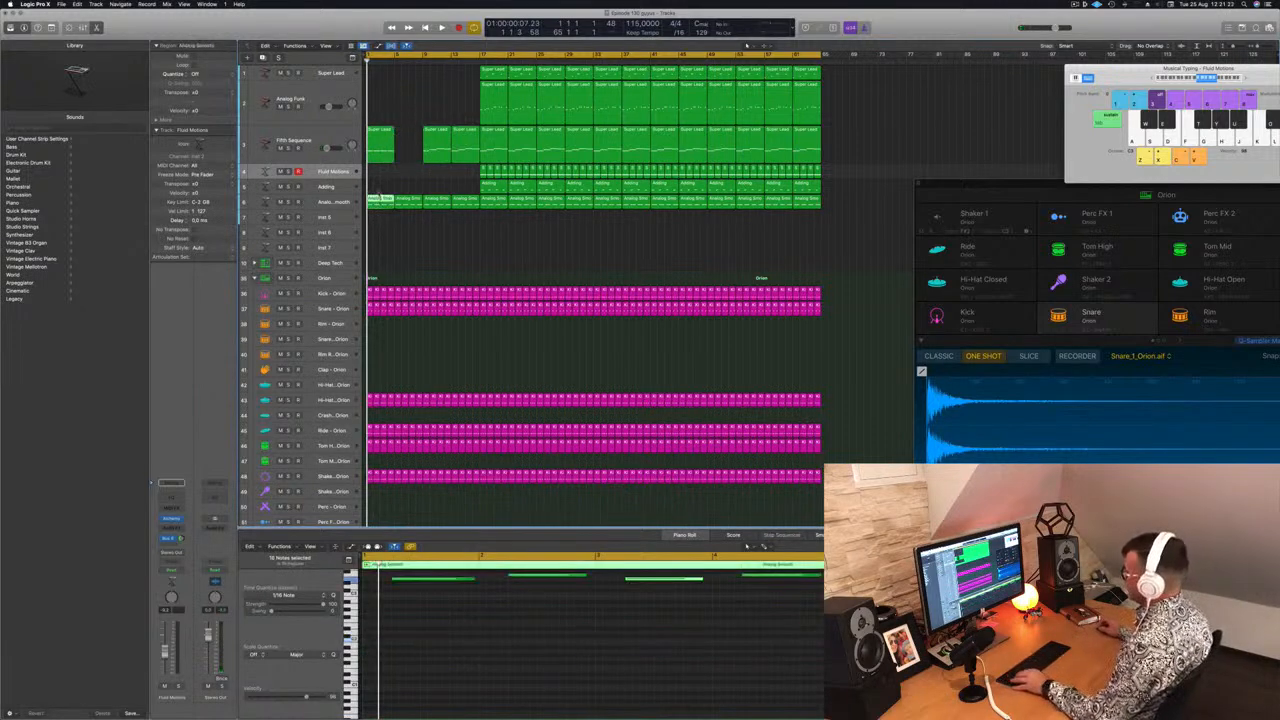
{"action": "scroll", "coordinate": [517, 644], "scroll_direction": "left", "scroll_amount": 2}
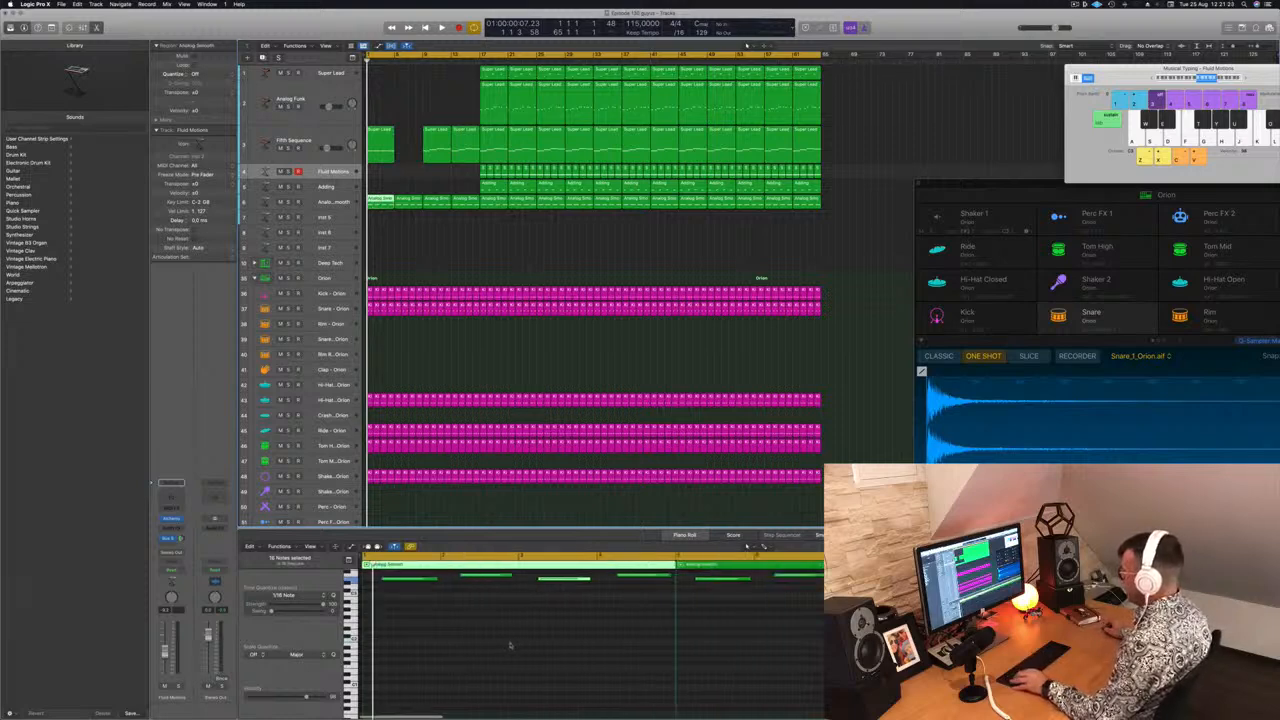
{"action": "scroll", "coordinate": [511, 645], "scroll_direction": "up", "scroll_amount": 3}
{"action": "left_click_drag", "start_coordinate": [484, 586], "coordinate": [632, 617]}
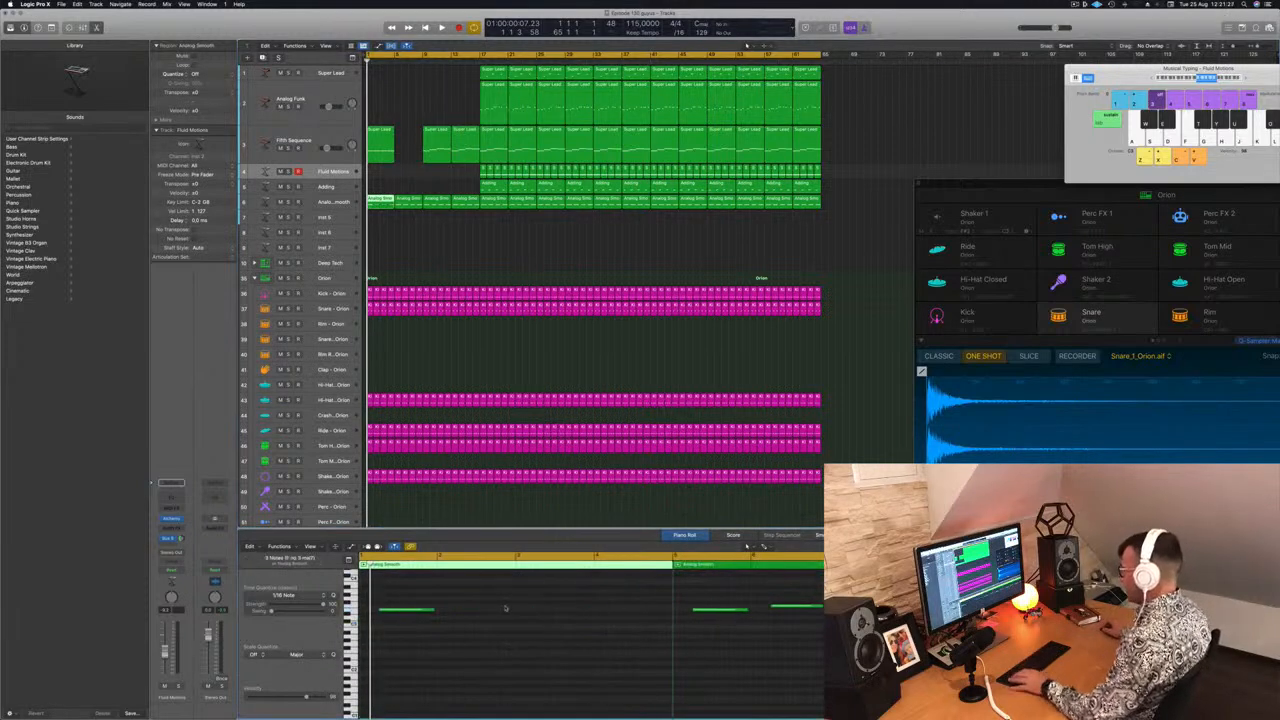
{"action": "left_click_drag", "start_coordinate": [400, 610], "coordinate": [567, 615]}
{"action": "left_click", "coordinate": [413, 206]}
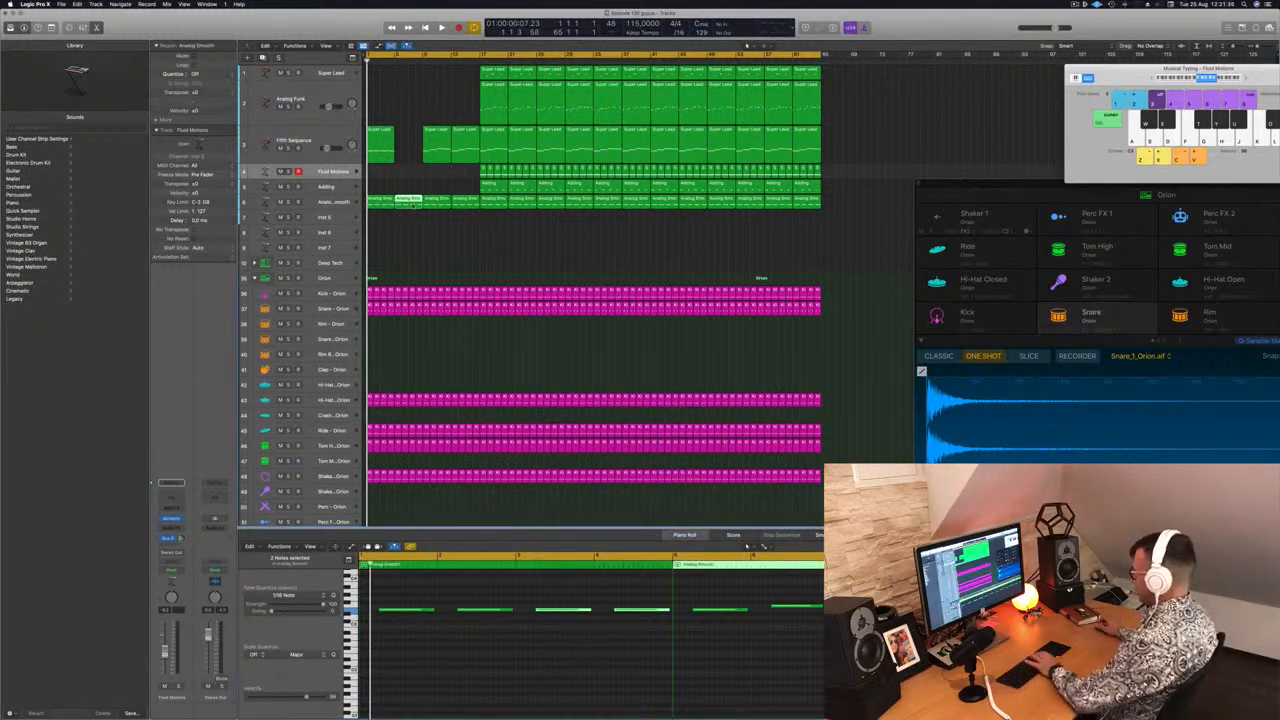
{"action": "key", "text": "Delete"}
Fill the Fifth Sequence gap with a copy of the edited region and play the intro from the start
{"action": "left_click_drag", "start_coordinate": [390, 230], "coordinate": [407, 140]}
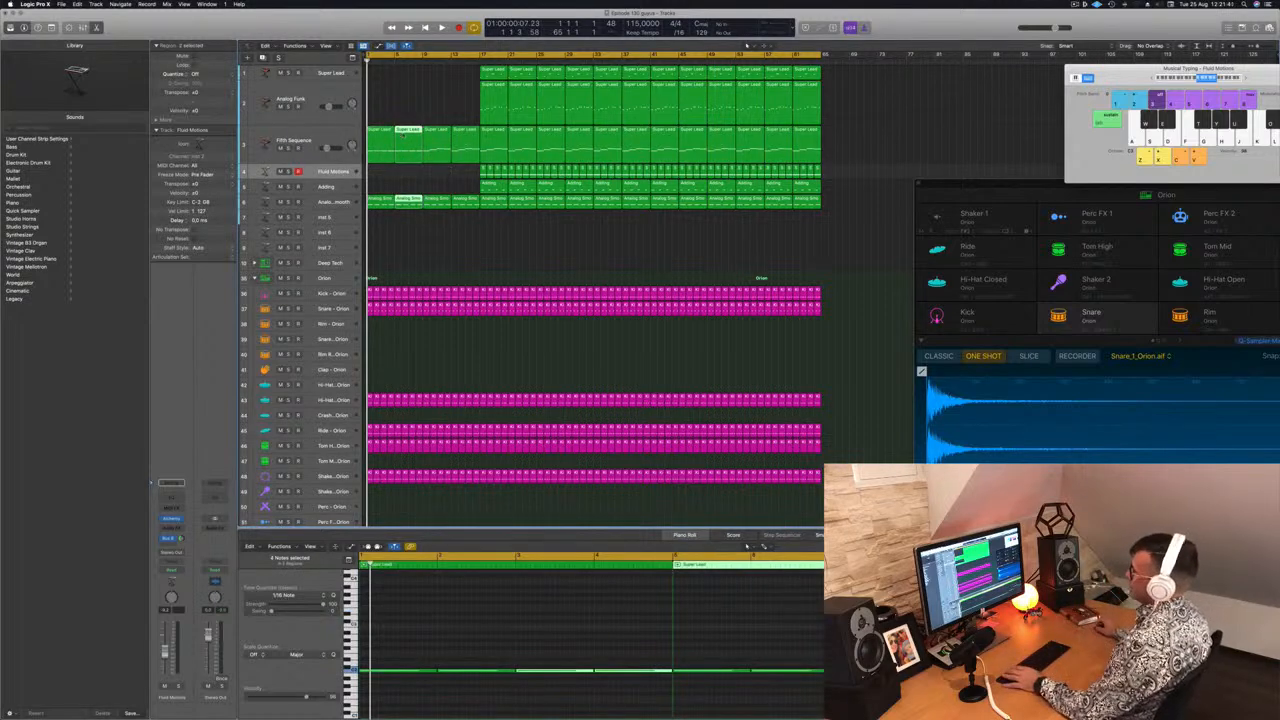
{"action": "left_click", "coordinate": [329, 136]}
{"action": "key", "text": "space"}
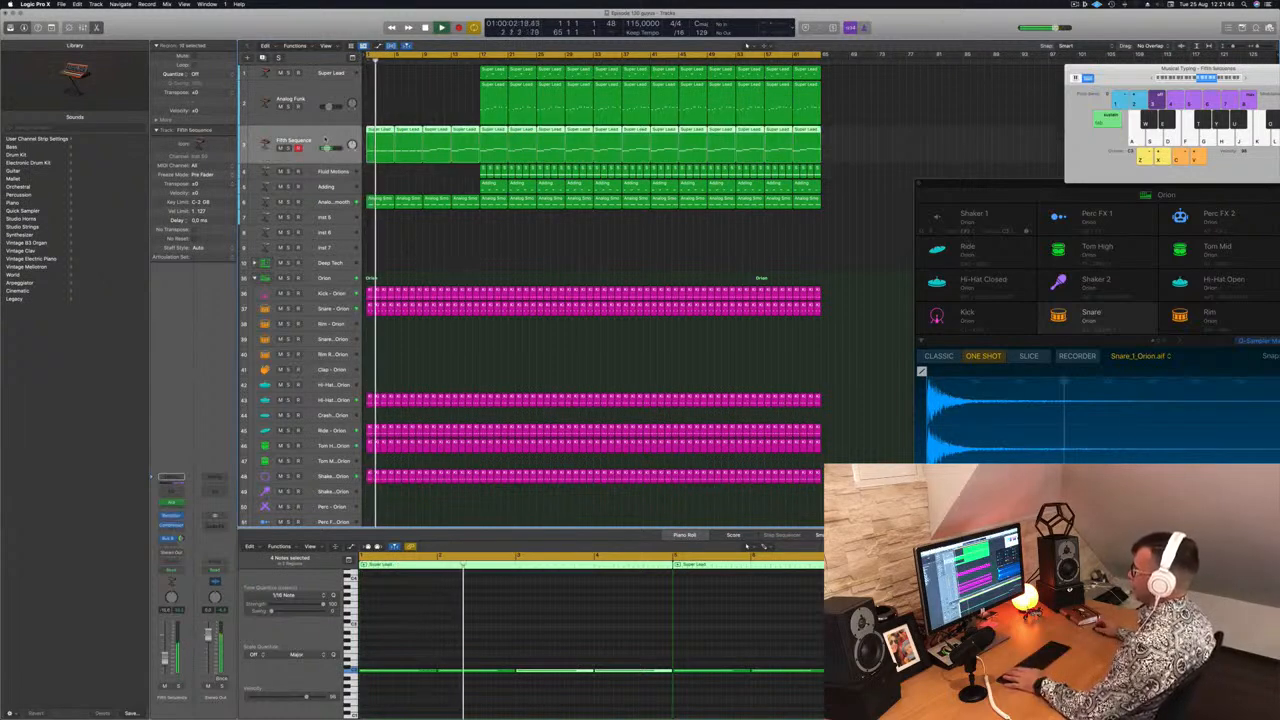
{"action": "key", "text": "Return"}
Delete the Shaker regions in the intro section and play it back
{"action": "scroll", "coordinate": [466, 387], "scroll_direction": "down", "scroll_amount": 3}
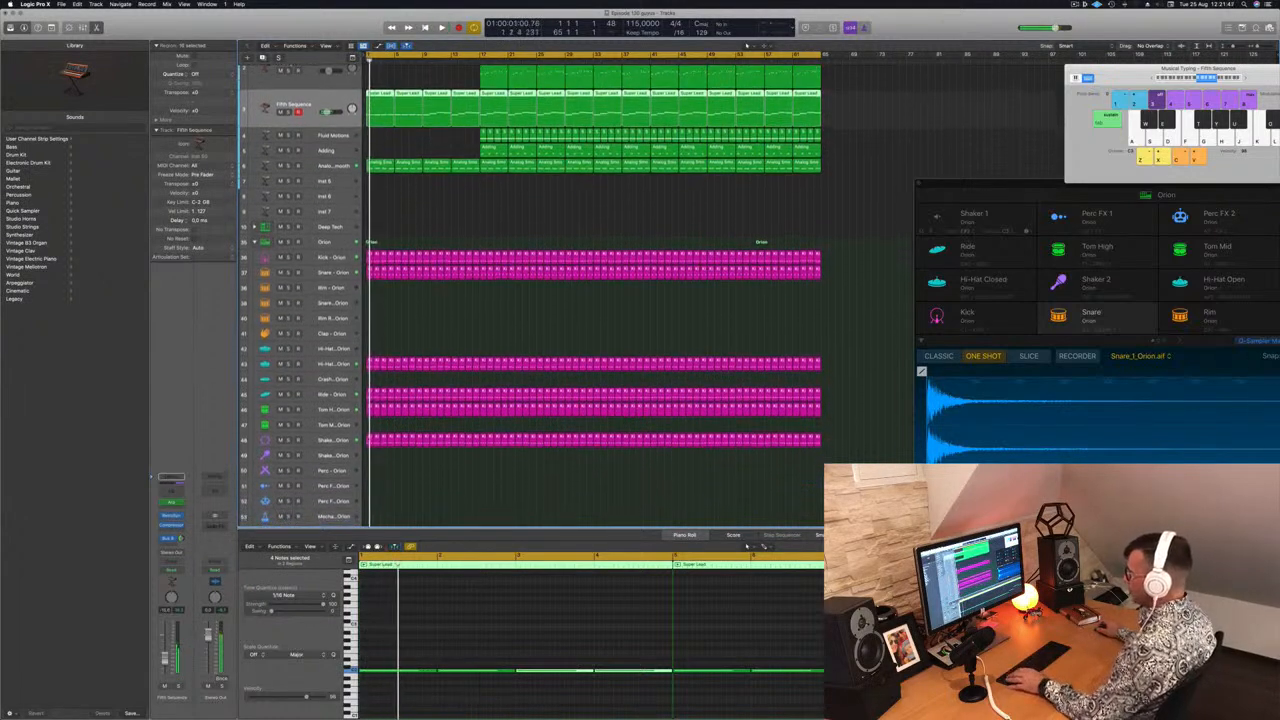
{"action": "left_click_drag", "start_coordinate": [366, 433], "coordinate": [405, 451]}
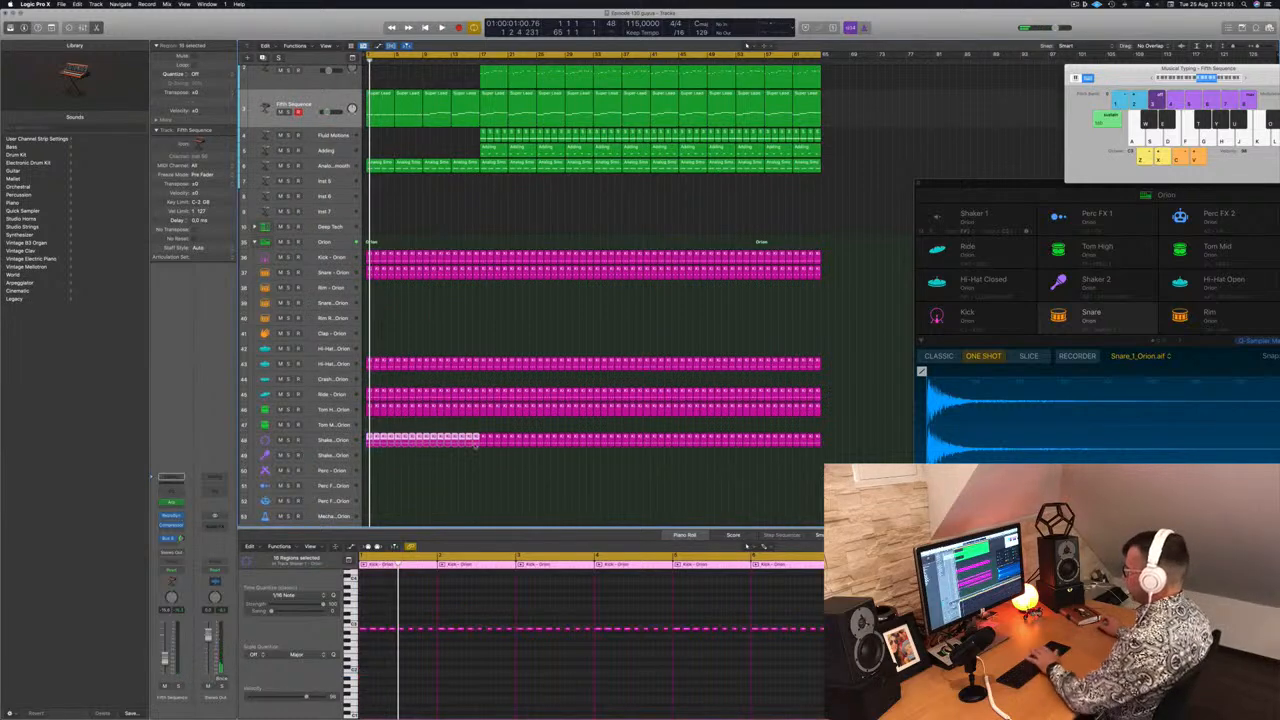
{"action": "key", "text": "BackSpace"}
{"action": "key", "text": "space"}
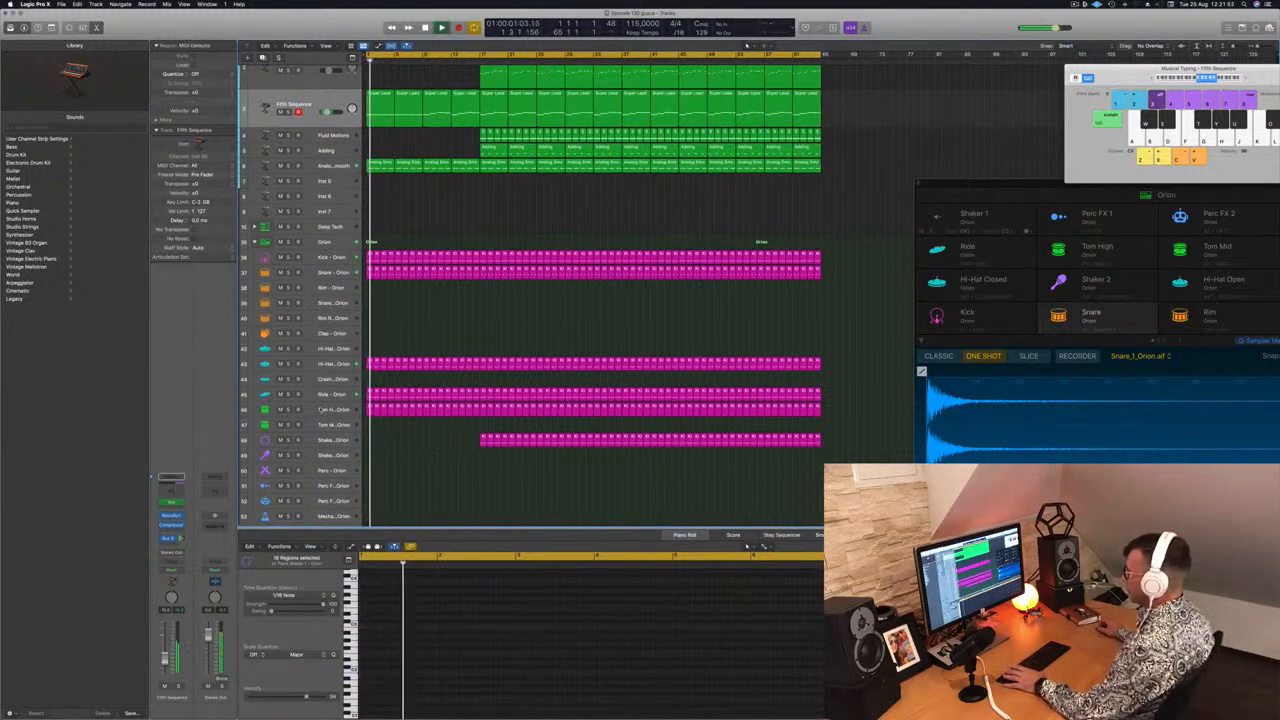
Delete the Ride regions in the intro section and play it back
{"action": "key", "text": "space"}
{"action": "scroll", "coordinate": [746, 46], "scroll_direction": "down", "scroll_amount": 2}
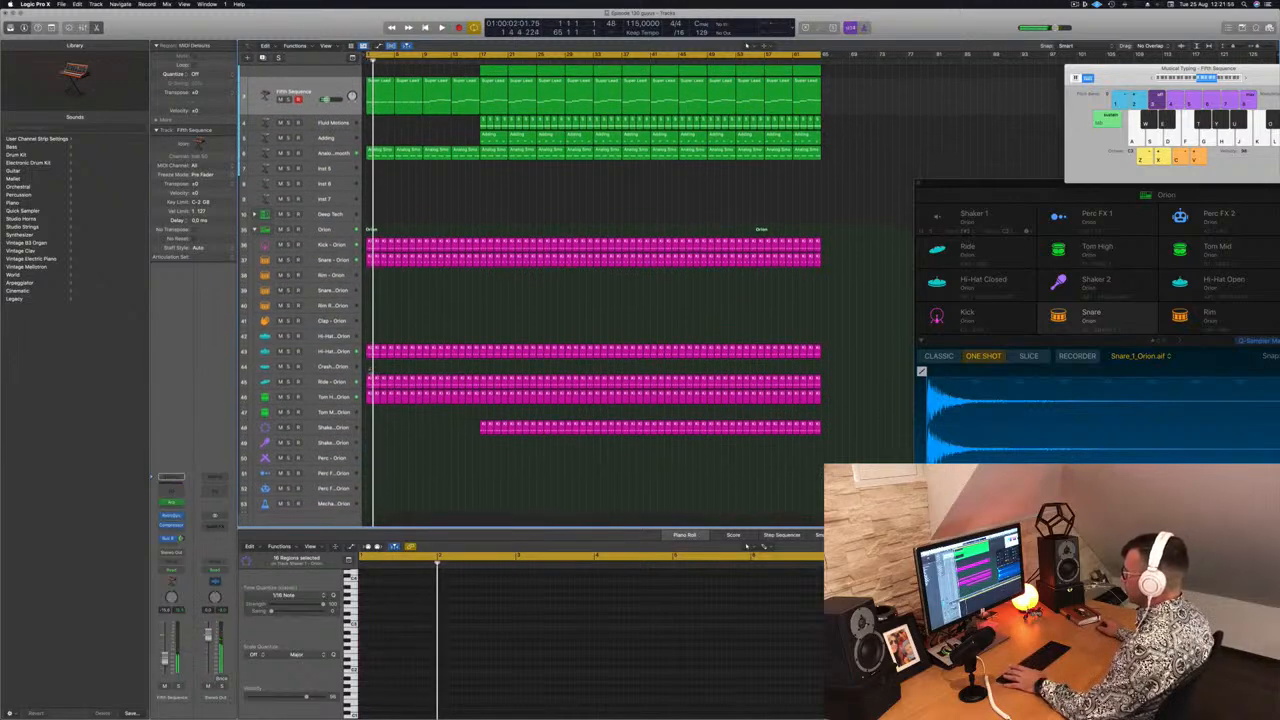
{"action": "left_click_drag", "start_coordinate": [368, 369], "coordinate": [482, 384]}
{"action": "key", "text": "BackSpace"}
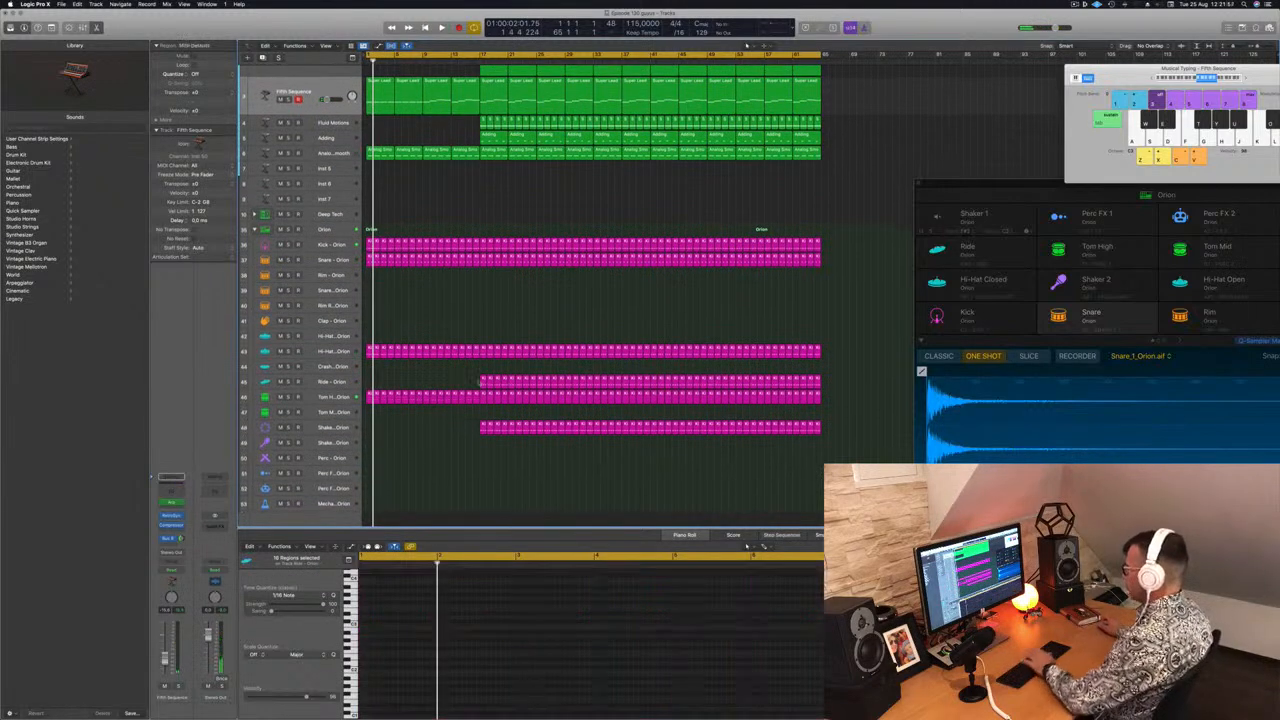
{"action": "key", "text": "space"}
Open the Retro Synth plugin window for the Fifth Sequence track
{"action": "scroll", "coordinate": [420, 204], "scroll_direction": "up", "scroll_amount": 2}
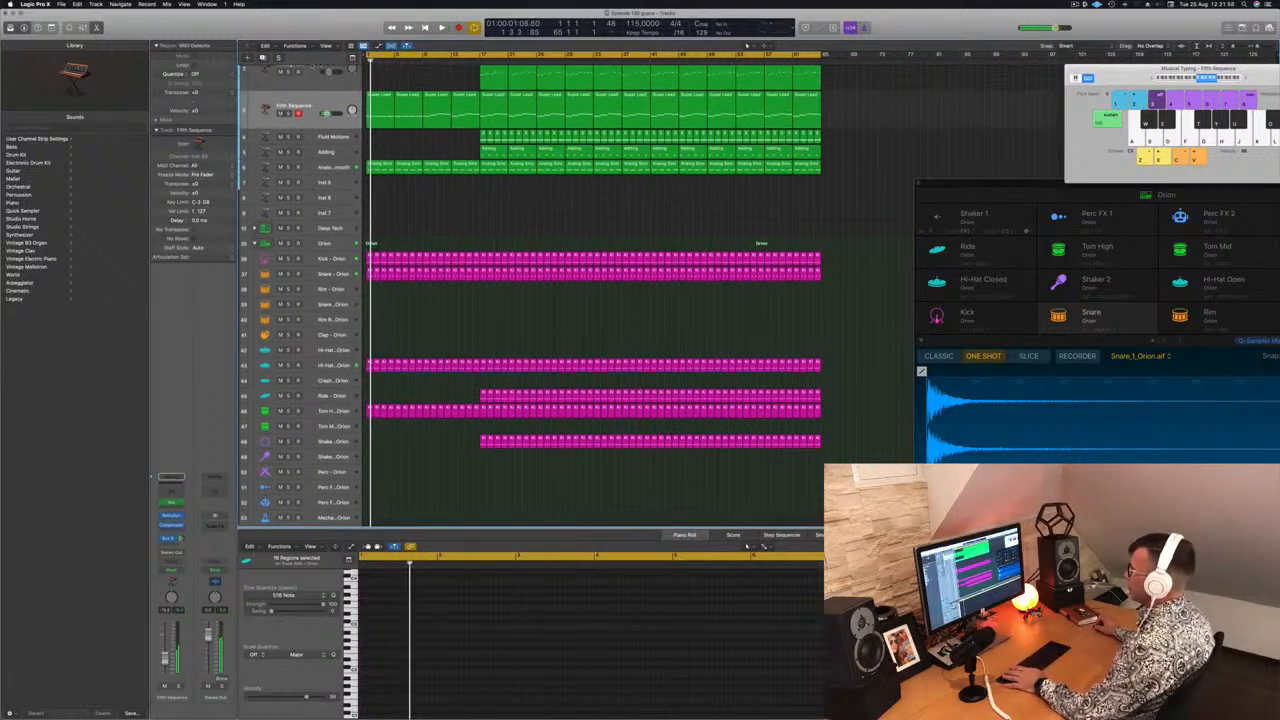
{"action": "left_click", "coordinate": [323, 104]}
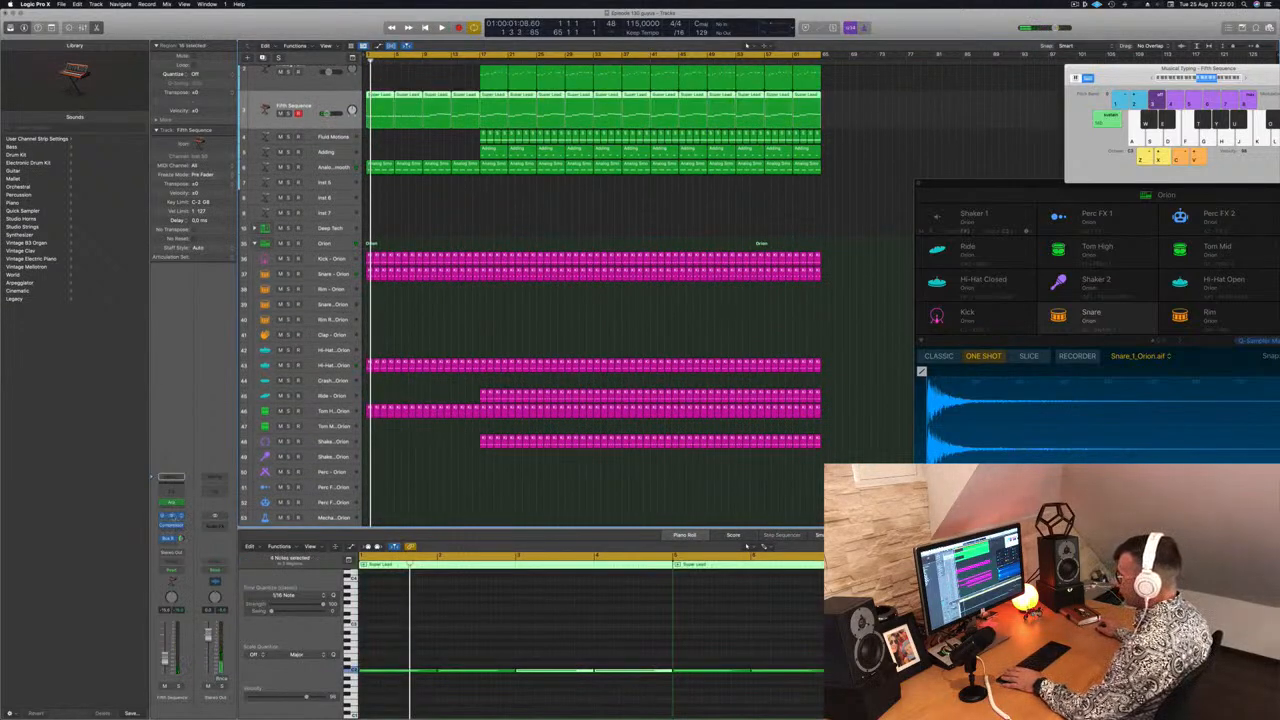
{"action": "left_click", "coordinate": [171, 517]}
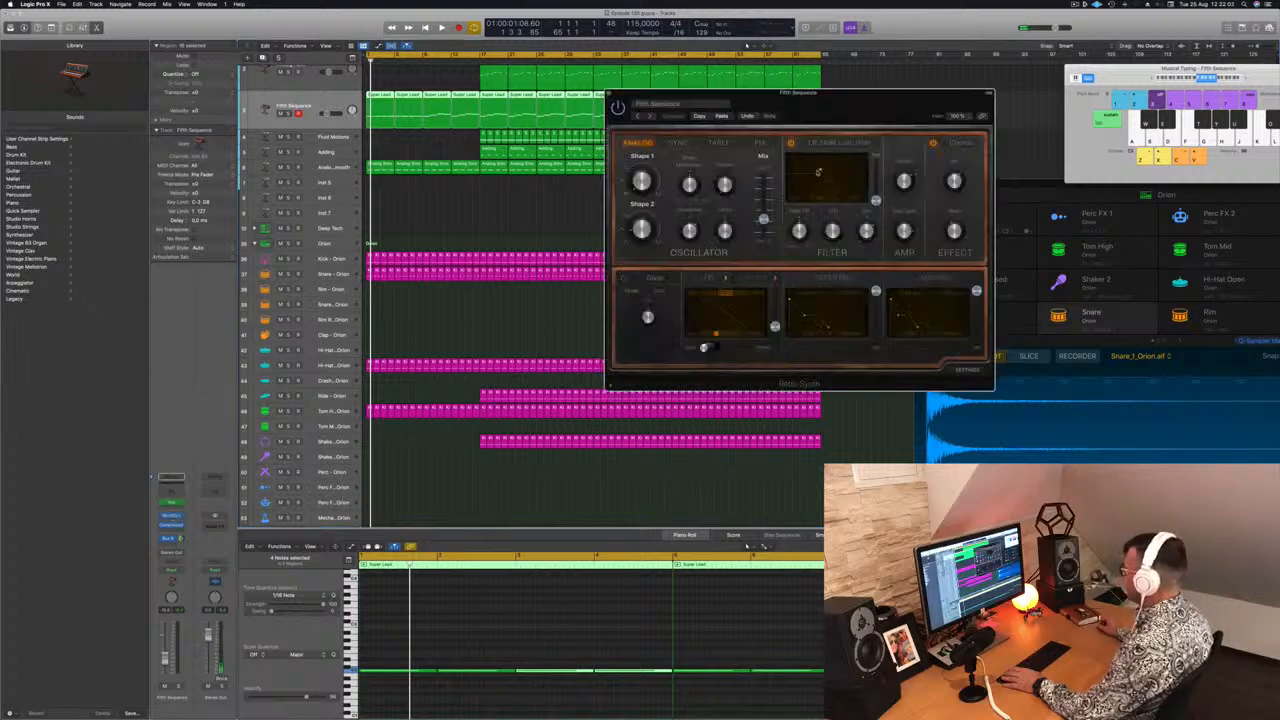
{"action": "left_click_drag", "start_coordinate": [885, 103], "coordinate": [908, 99]}
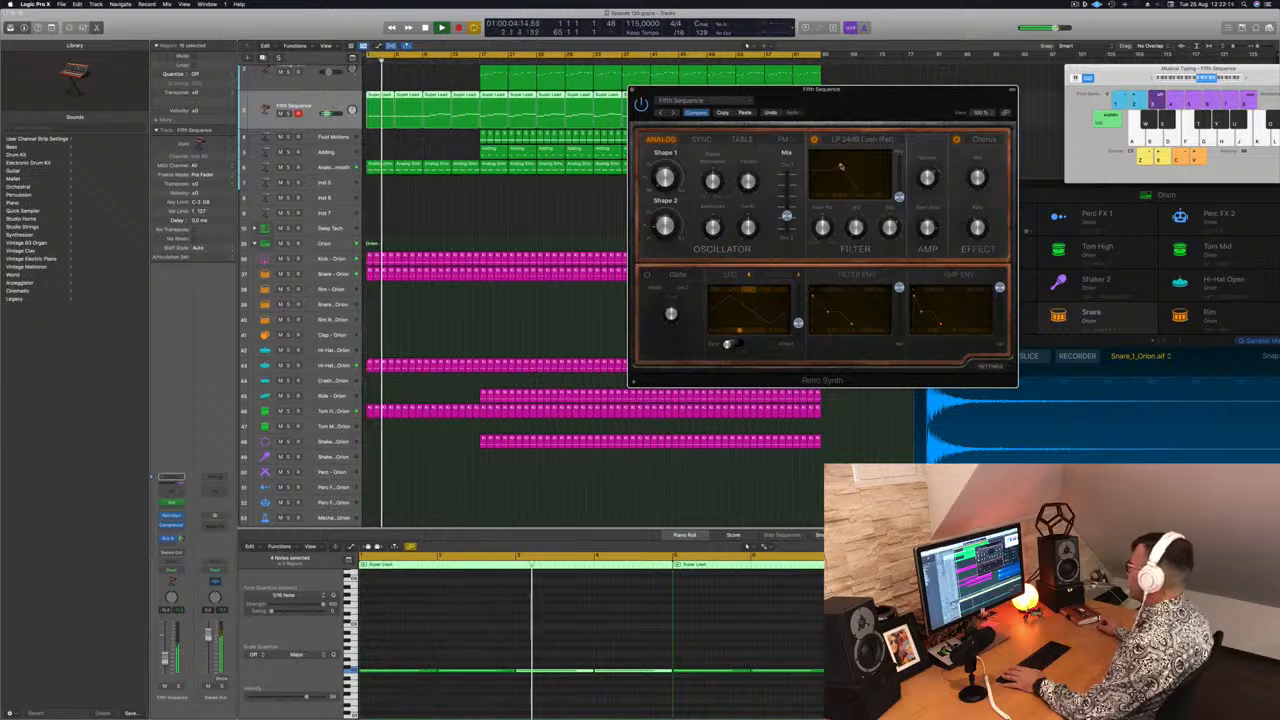
{"action": "left_click_drag", "start_coordinate": [889, 100], "coordinate": [904, 97]}
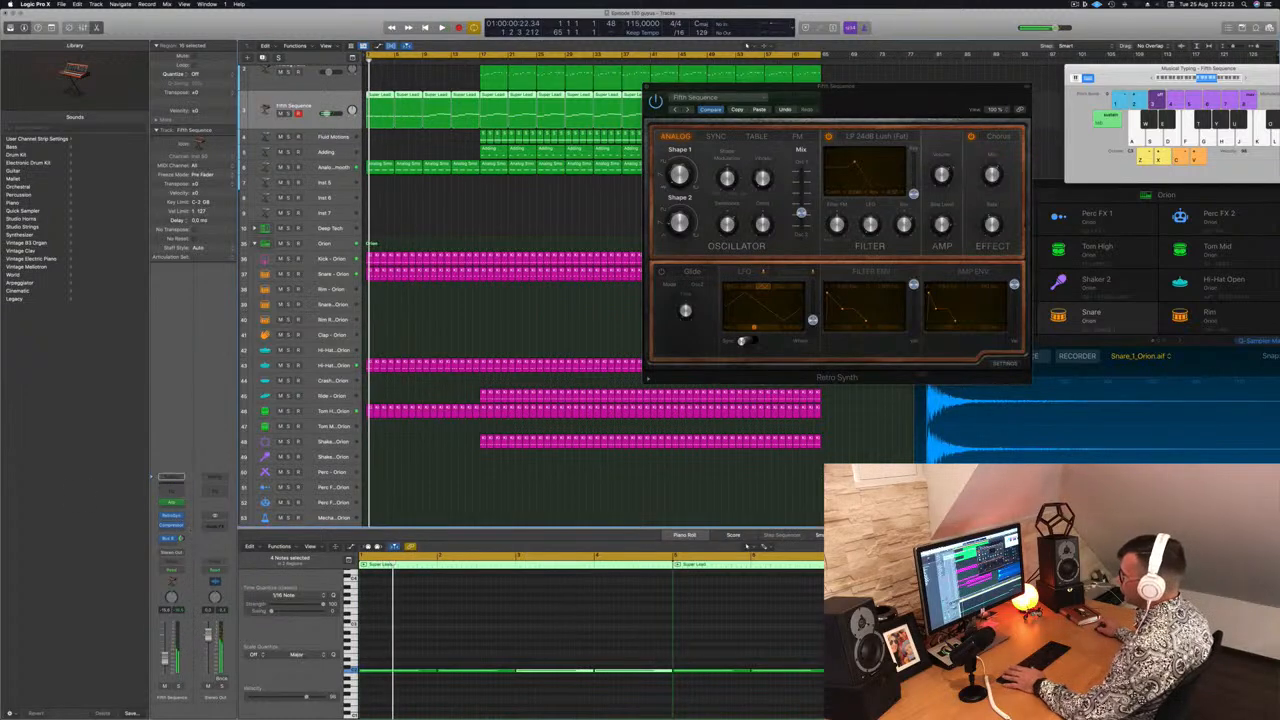
Switch the track's automation mode to Touch and play while touching the Retro Synth filter cutoff
{"action": "left_click", "coordinate": [174, 552]}
{"action": "left_click", "coordinate": [178, 552]}
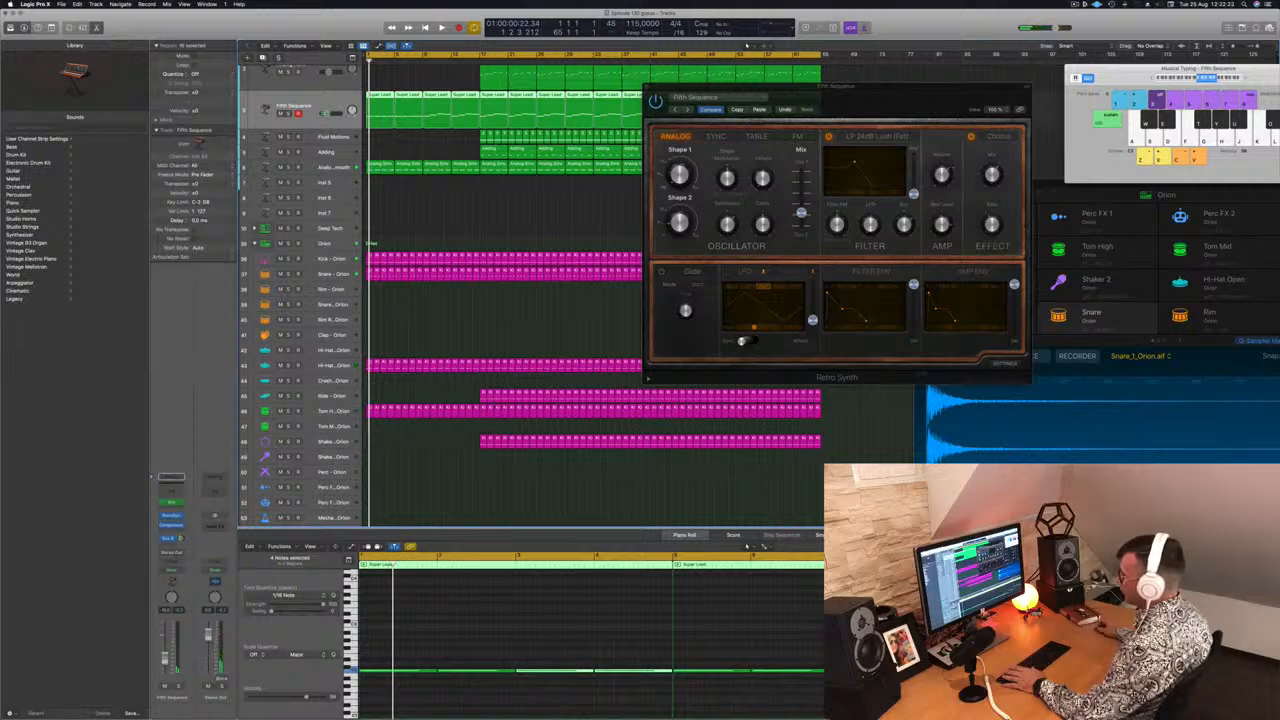
{"action": "left_click", "coordinate": [177, 569]}
{"action": "left_click", "coordinate": [177, 579]}
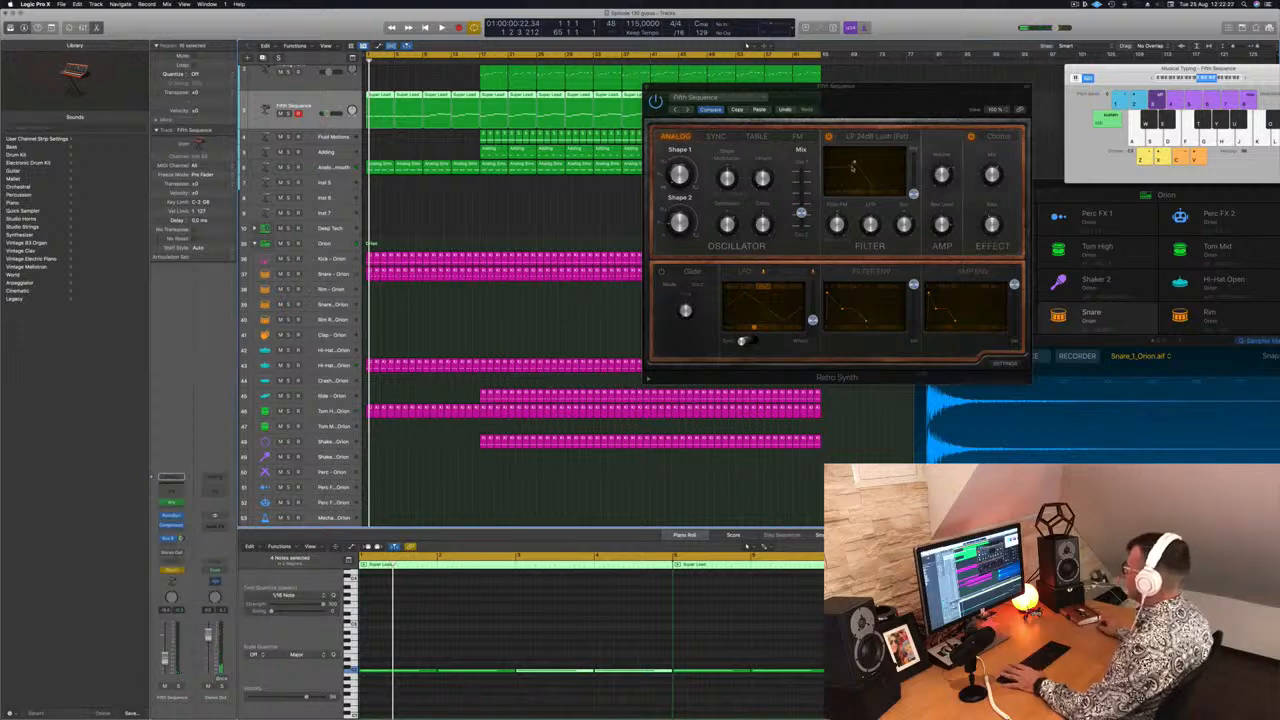
{"action": "key", "text": "space"}
{"action": "left_click", "coordinate": [855, 163]}
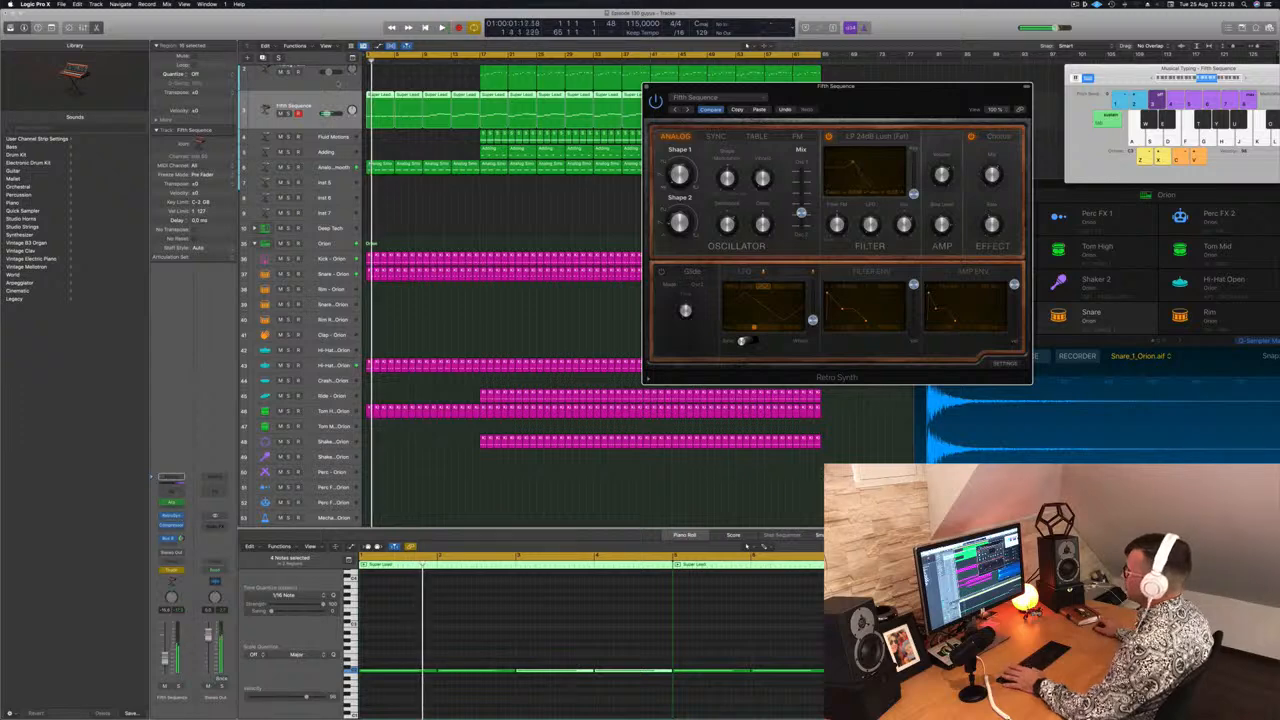
Enlarge the Fifth Sequence track and show its automation lane for Retro Synth Cutoff
{"action": "left_click", "coordinate": [306, 99]}
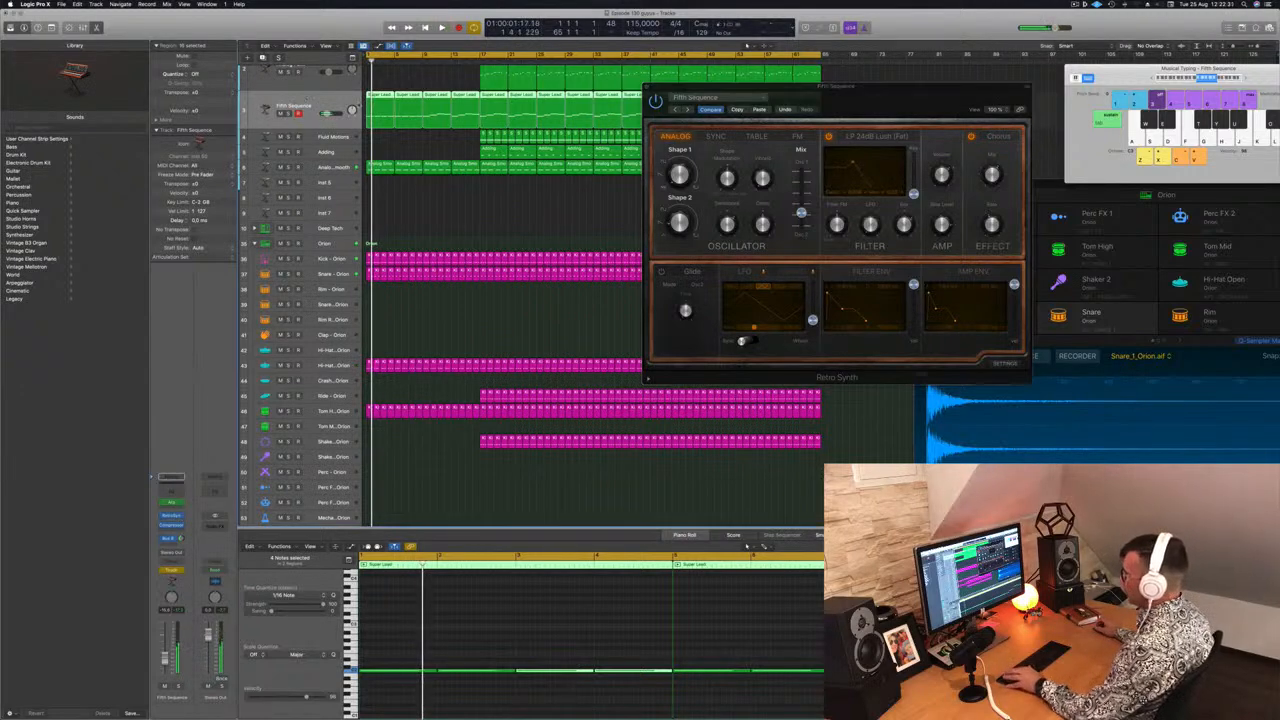
{"action": "key", "text": "super+k"}
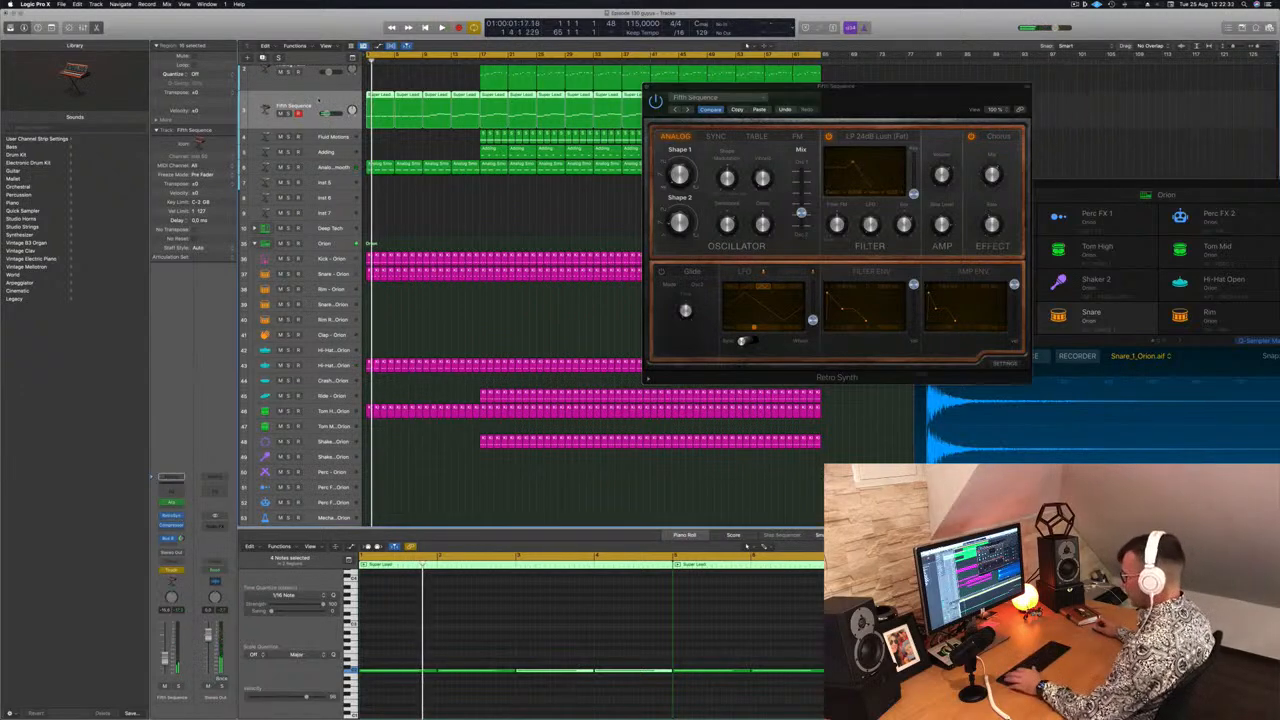
{"action": "key", "text": "super+Down"}
{"action": "left_click", "coordinate": [318, 113]}
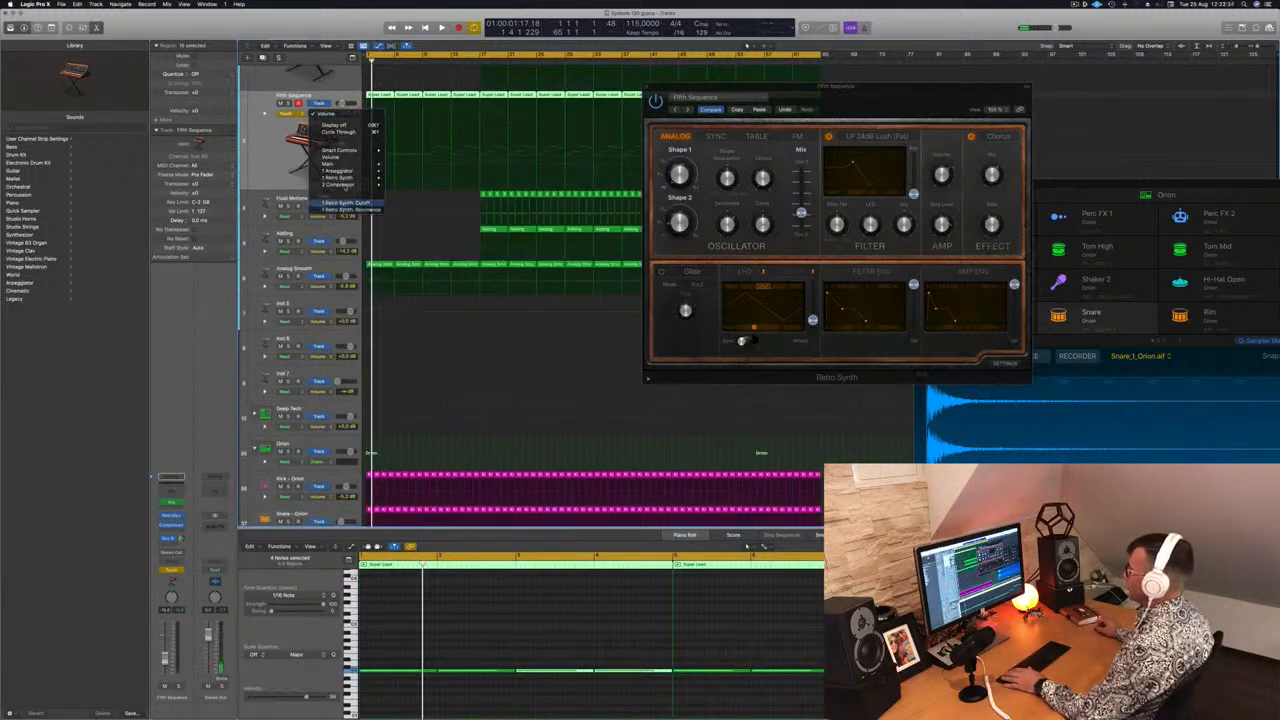
{"action": "left_click", "coordinate": [345, 203]}
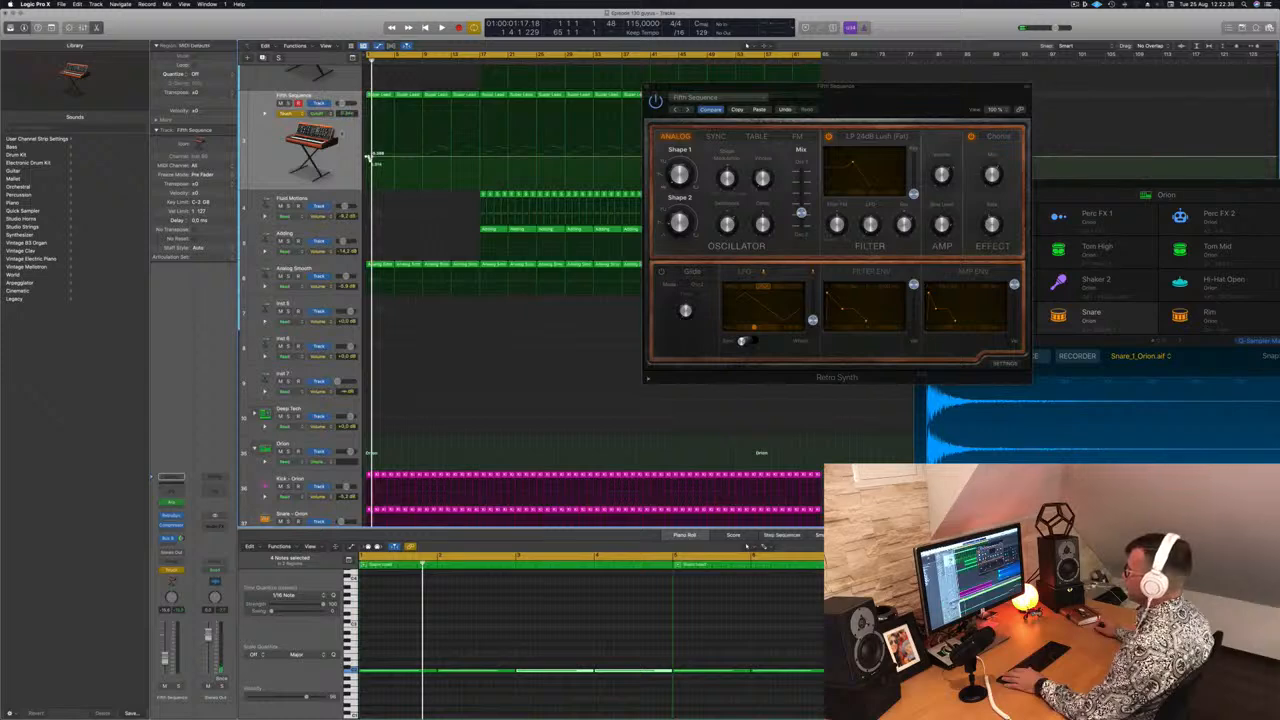
Clear the track's existing automation and add a cutoff point at the start of the region
{"action": "left_click", "coordinate": [265, 114]}
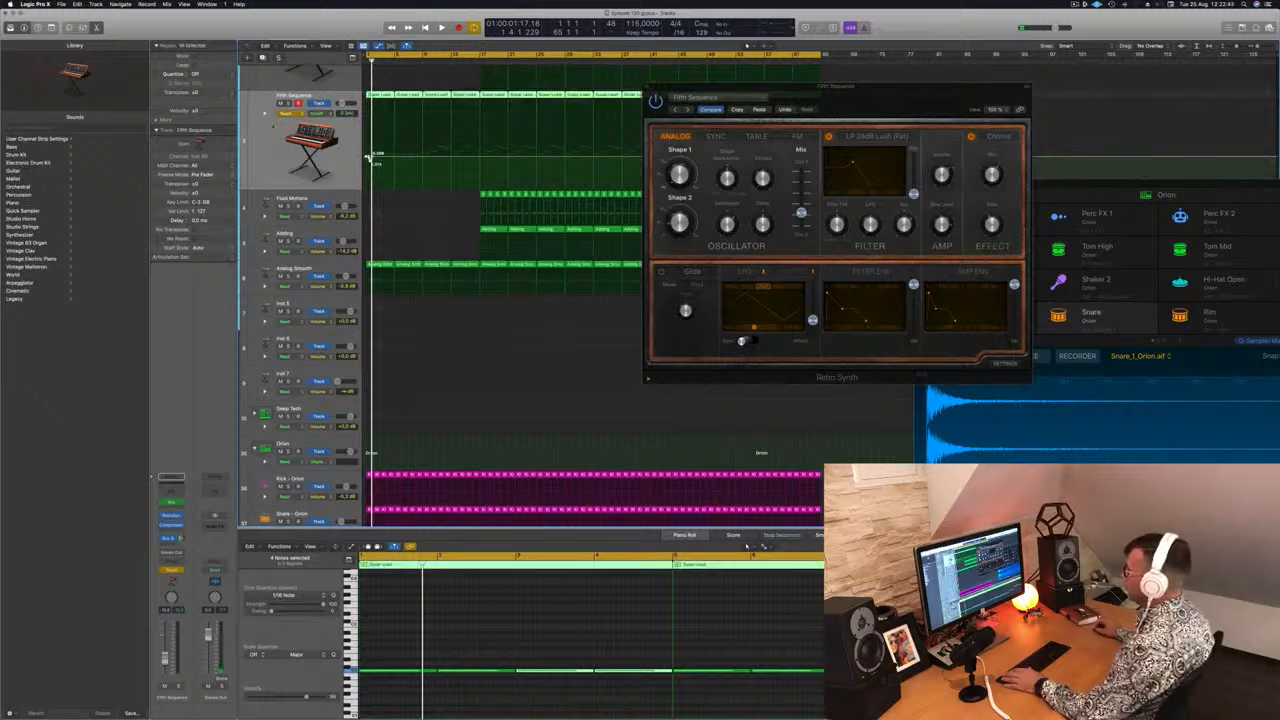
{"action": "left_click", "coordinate": [265, 114]}
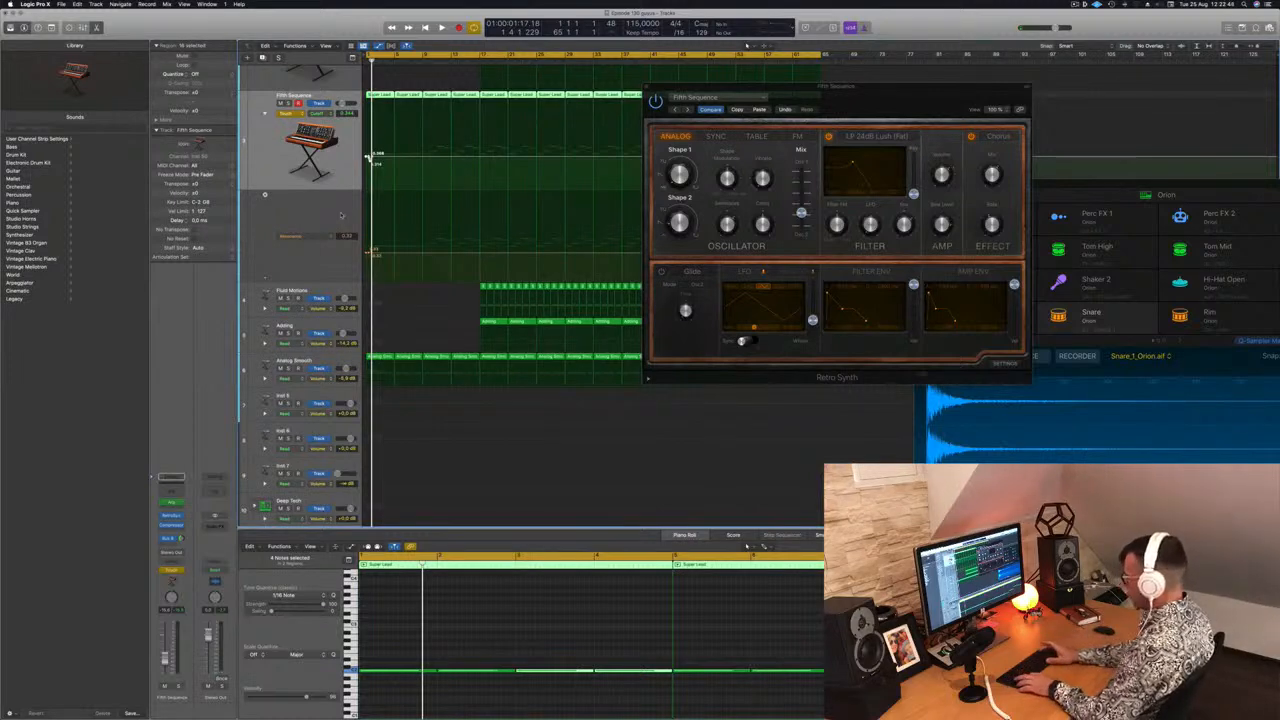
{"action": "key", "text": "ctrl+shift+super+BackSpace"}
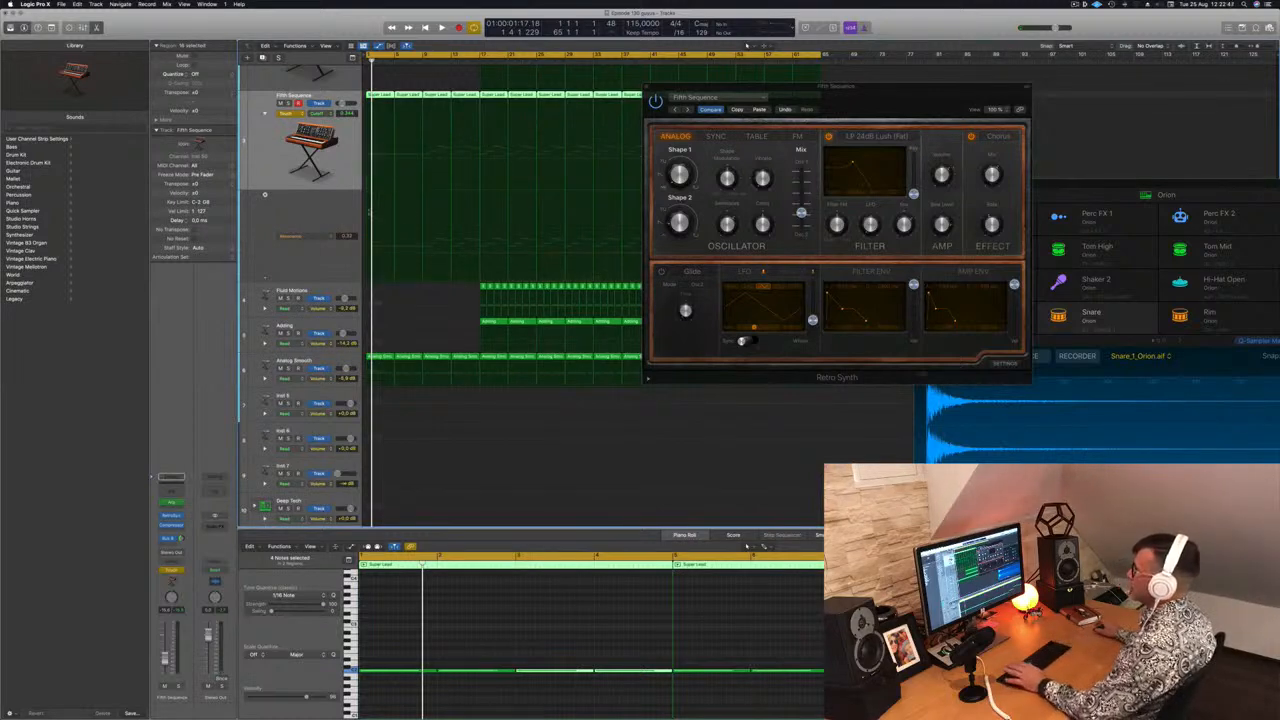
{"action": "left_click", "coordinate": [372, 157]}
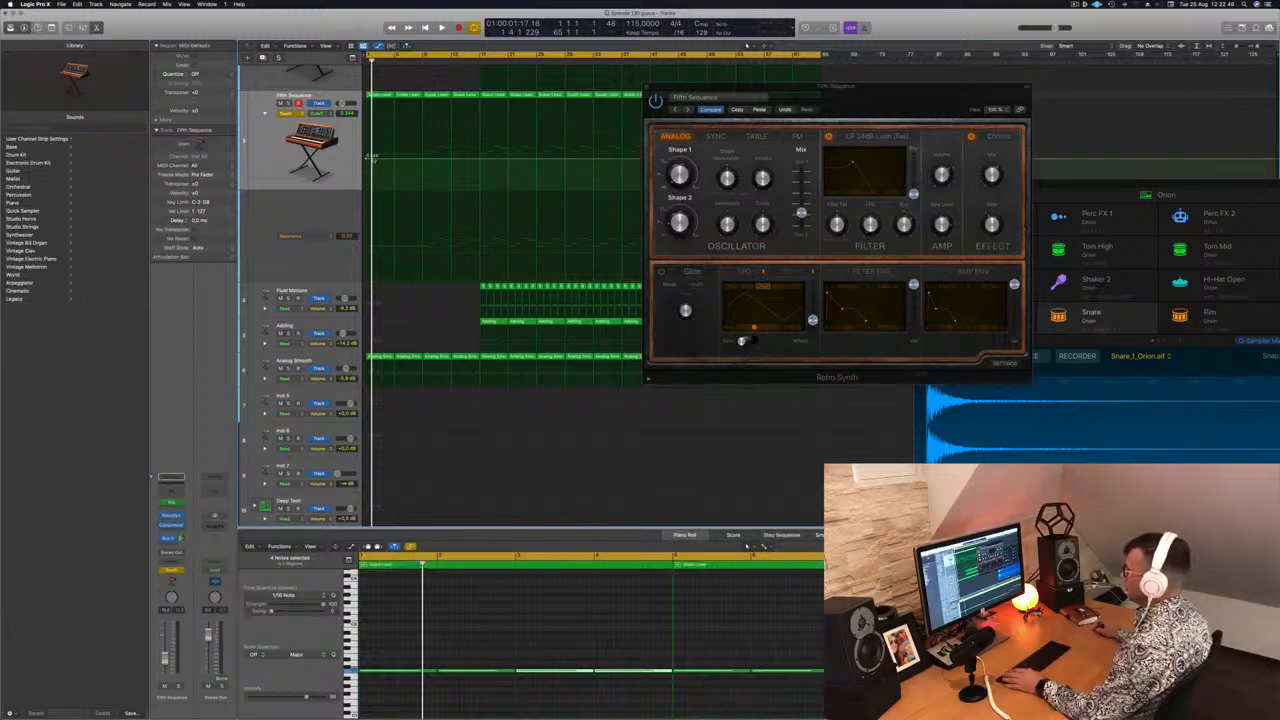
Set the Fifth Sequence track's automation mode to Read and play back
{"action": "left_click_drag", "start_coordinate": [836, 87], "coordinate": [975, 91]}
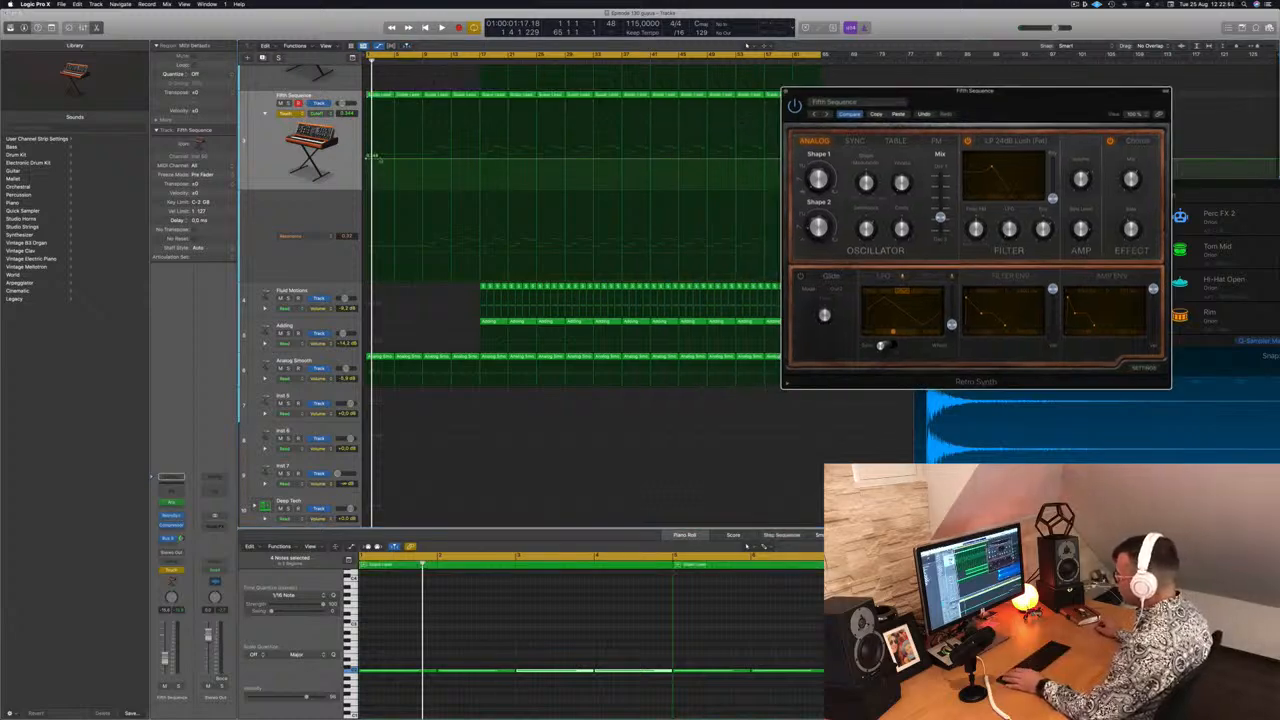
{"action": "left_click", "coordinate": [296, 115]}
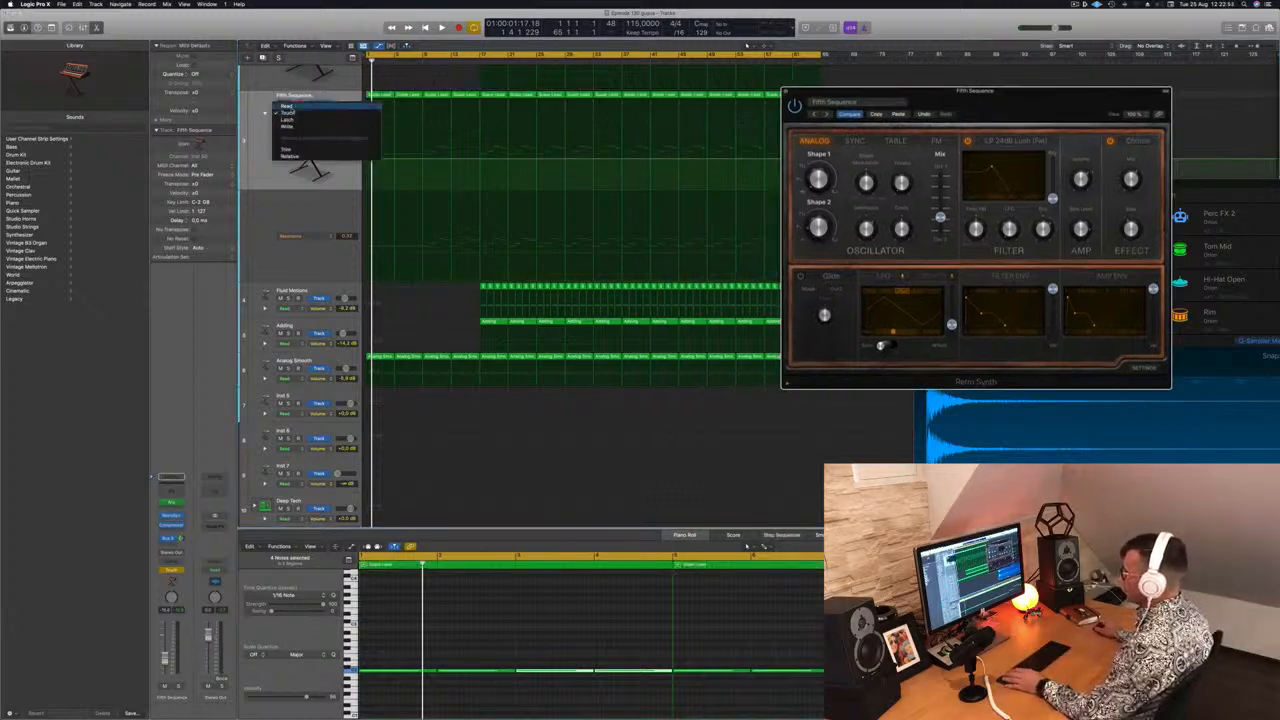
{"action": "left_click", "coordinate": [292, 107]}
{"action": "key", "text": "space"}
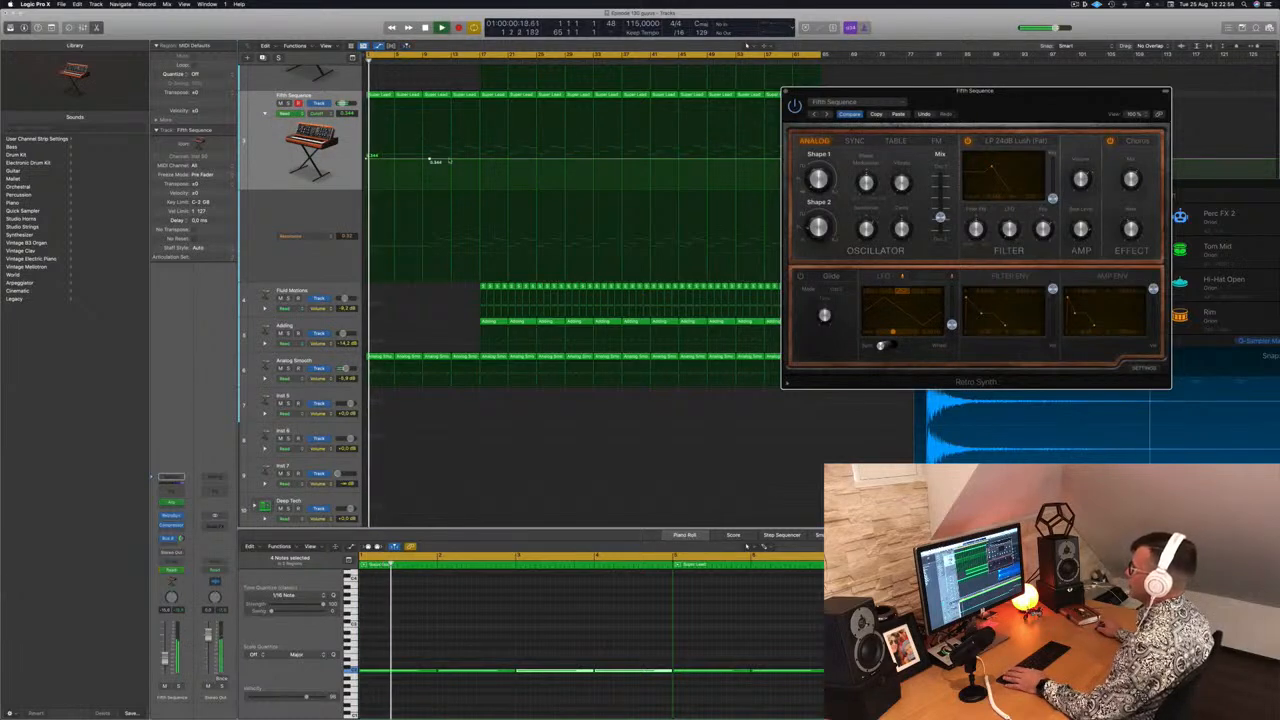
Add a cutoff point near bar 2 and lower the starting point to make a rising filter sweep
{"action": "left_click", "coordinate": [431, 159]}
{"action": "key", "text": "space"}
{"action": "left_click_drag", "start_coordinate": [367, 158], "coordinate": [367, 164]}
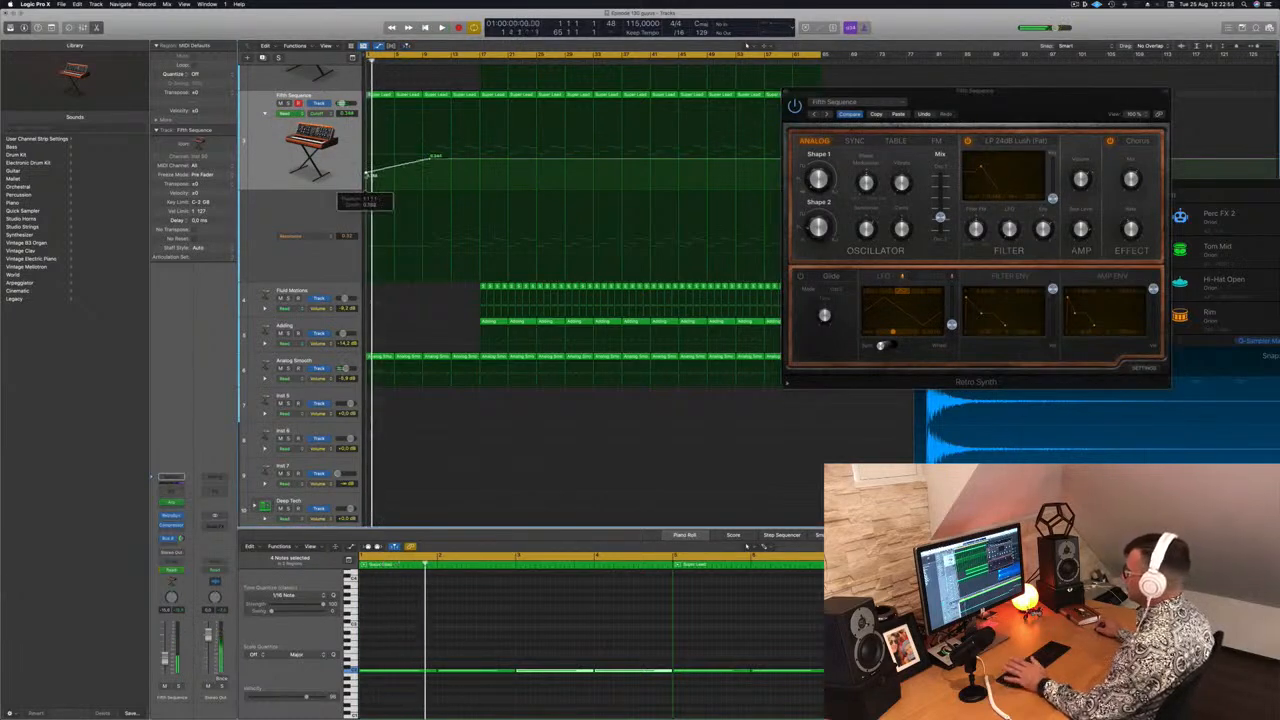
{"action": "key", "text": "space"}
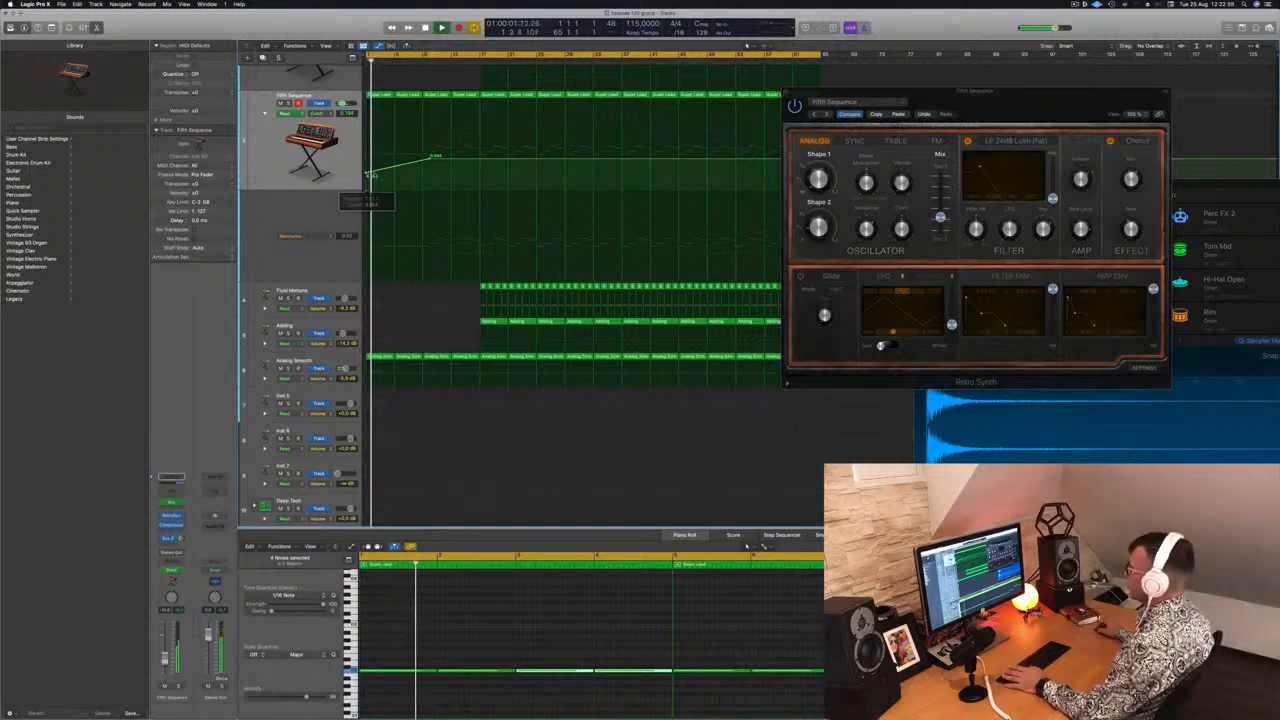
Move the first Analog Smooth region one bar later onto the next bar
{"action": "left_click", "coordinate": [380, 357]}
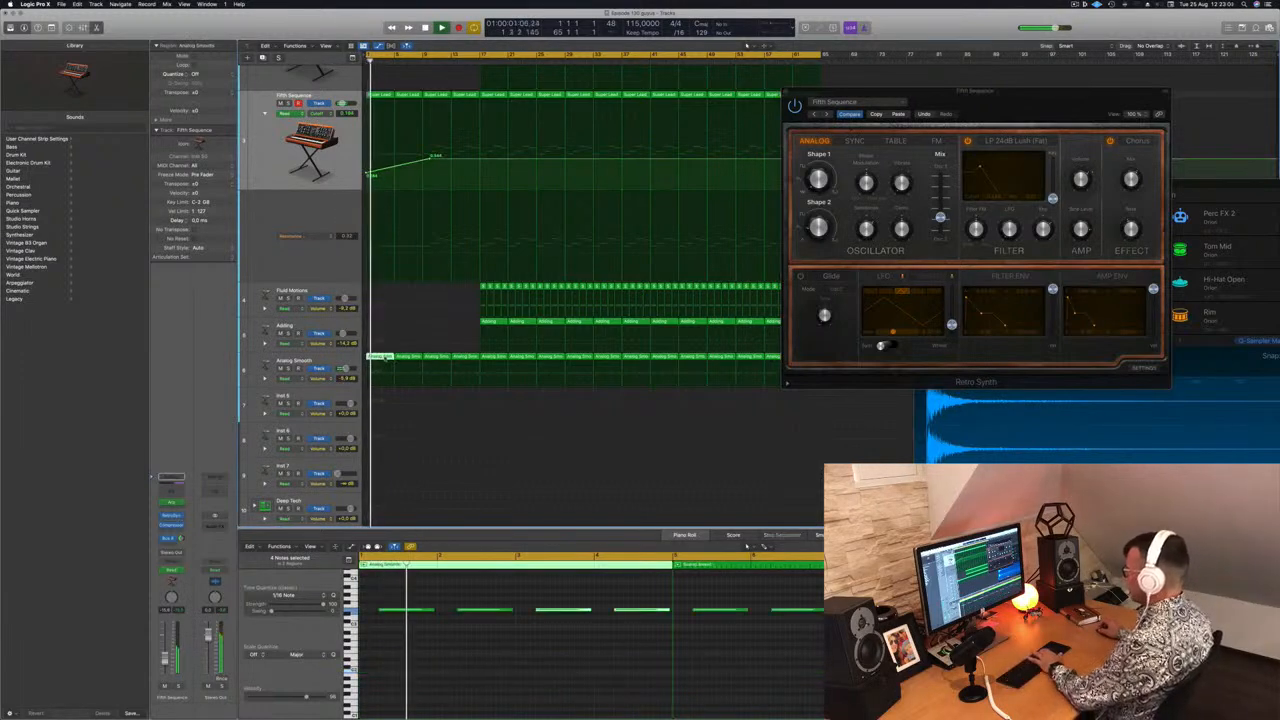
{"action": "left_click_drag", "start_coordinate": [380, 357], "coordinate": [408, 357]}
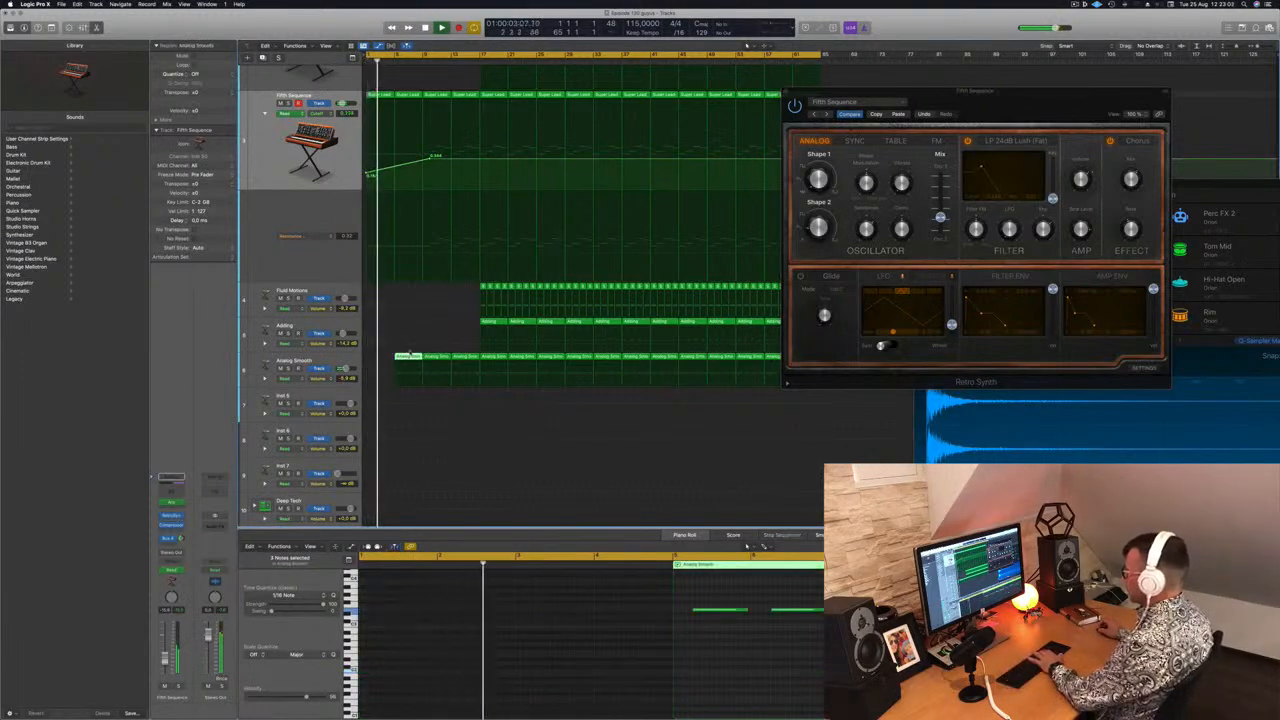
Undo the Analog Smooth region move and delete most notes from the first Analog Smooth regions in the piano roll
{"action": "key", "text": "super+z"}
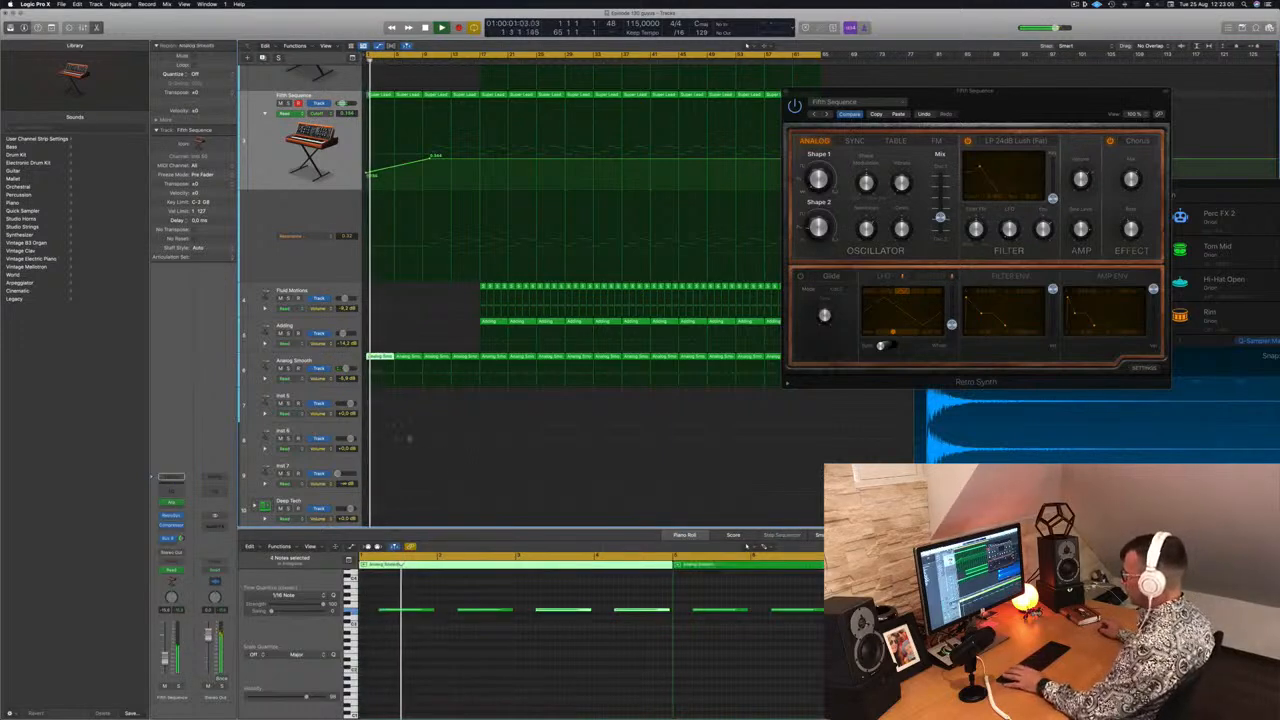
{"action": "left_click_drag", "start_coordinate": [442, 598], "coordinate": [592, 637]}
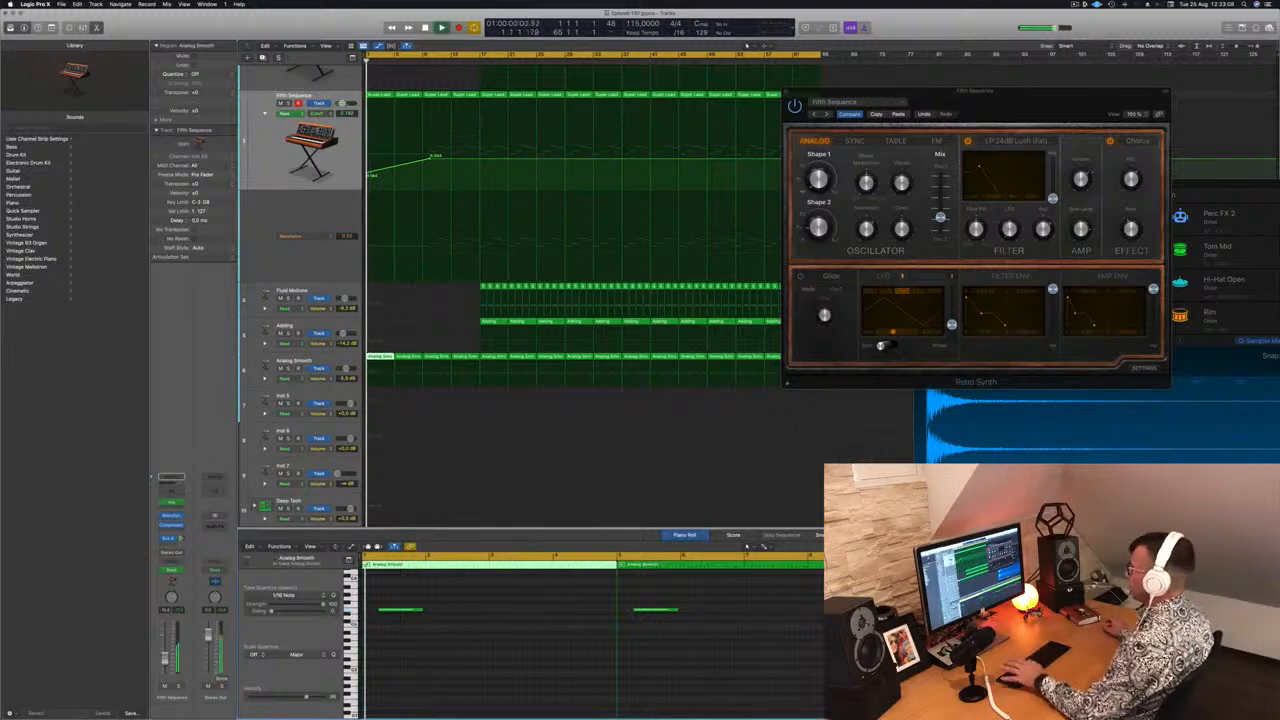
Delete the Analog Smooth and Fifth Sequence regions in bars 3 and 4
{"action": "left_click", "coordinate": [791, 89]}
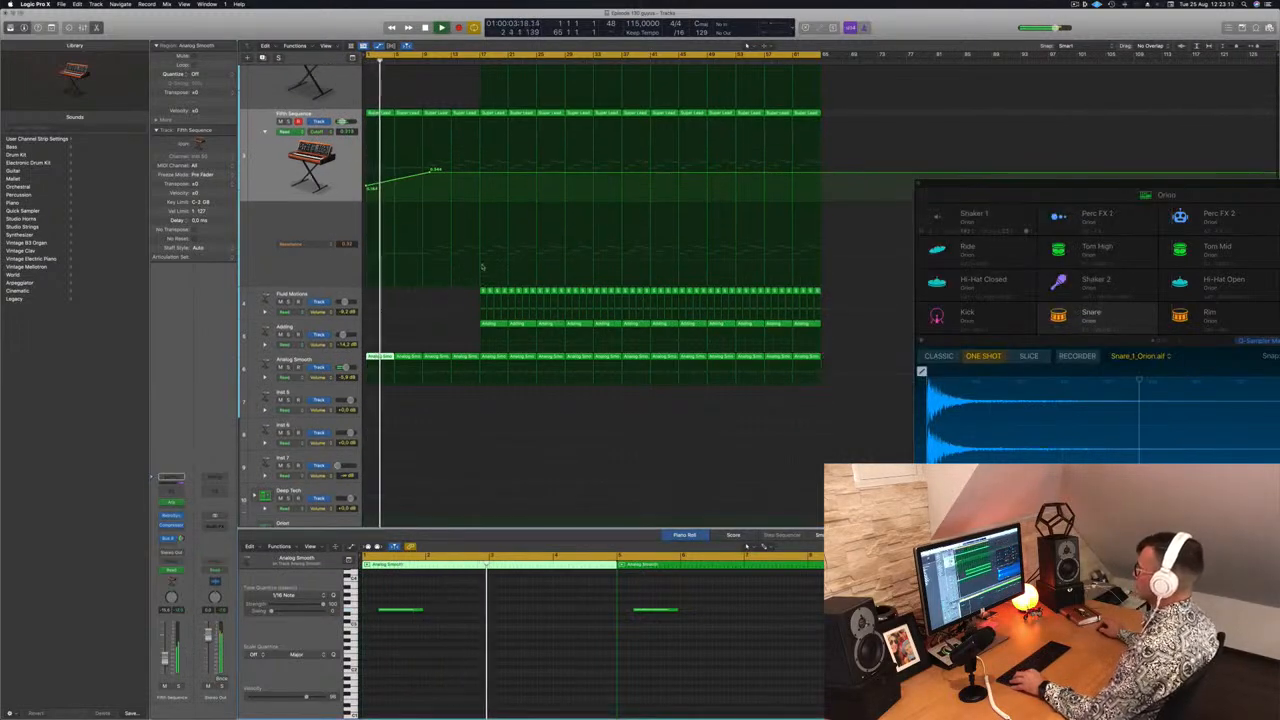
{"action": "scroll", "coordinate": [455, 266], "scroll_direction": "down", "scroll_amount": 5}
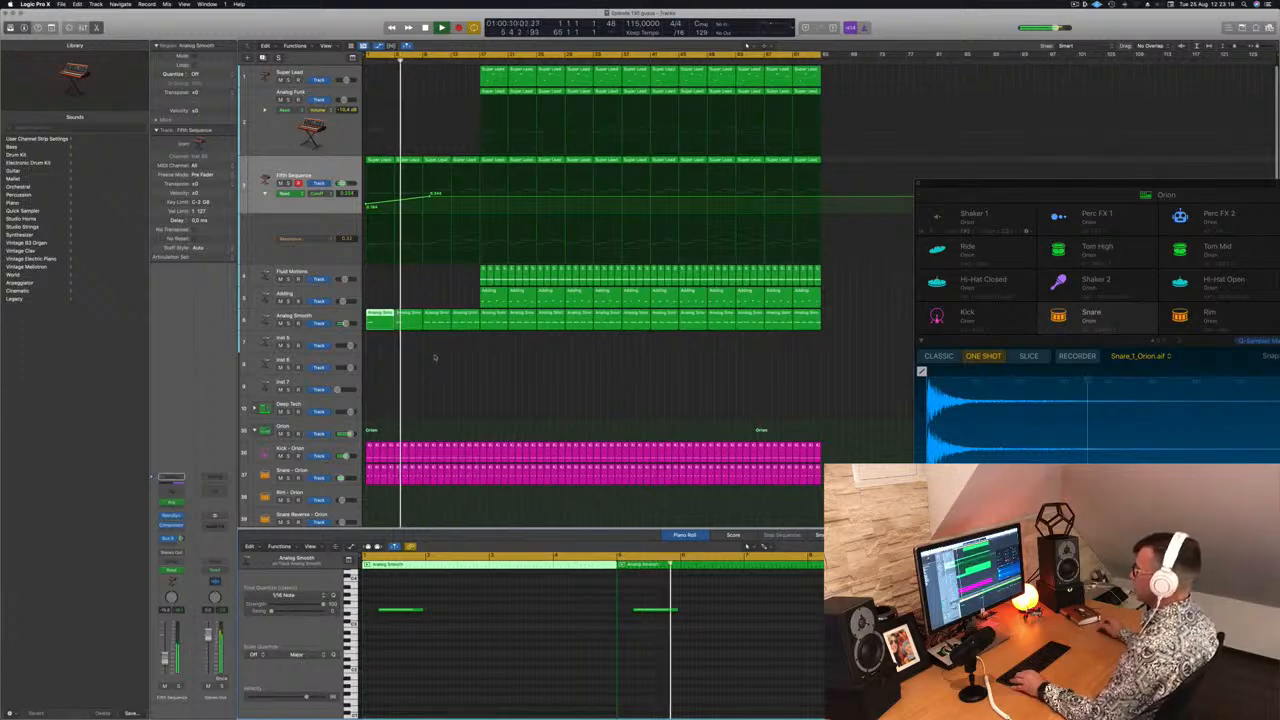
{"action": "left_click_drag", "start_coordinate": [424, 309], "coordinate": [480, 326]}
{"action": "key", "text": "Delete"}
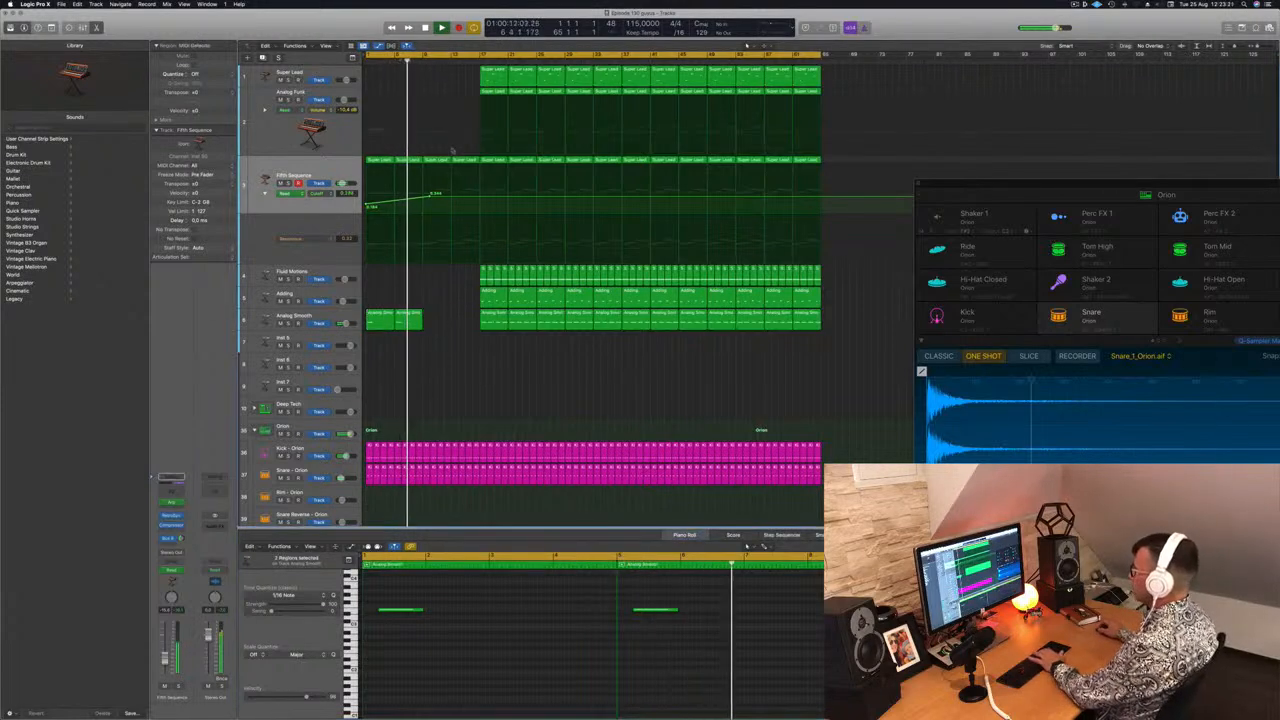
{"action": "left_click_drag", "start_coordinate": [424, 165], "coordinate": [480, 200]}
{"action": "key", "text": "Delete"}
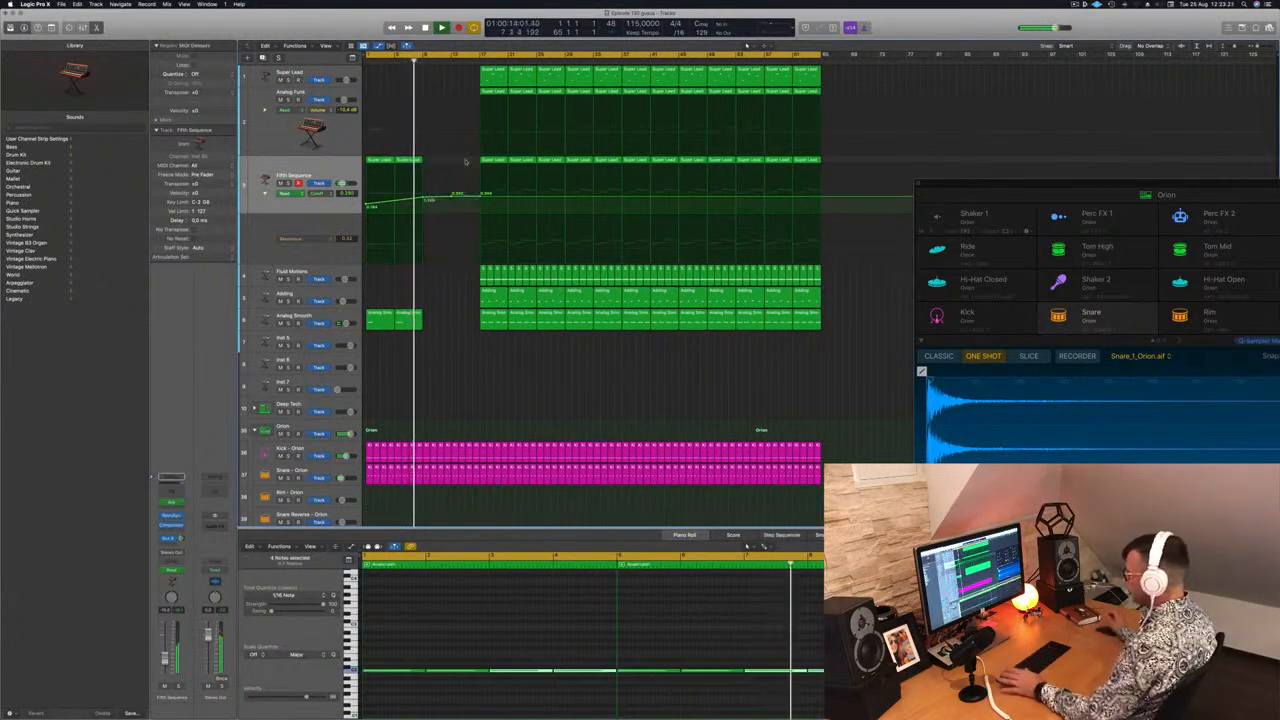
Copy the first two bars of Fifth Sequence and Analog Smooth regions into bars 3 and 4, then play back
{"action": "left_click_drag", "start_coordinate": [428, 200], "coordinate": [371, 303]}
{"action": "left_click_drag", "start_coordinate": [376, 161], "coordinate": [430, 162]}
{"action": "key", "text": "space"}
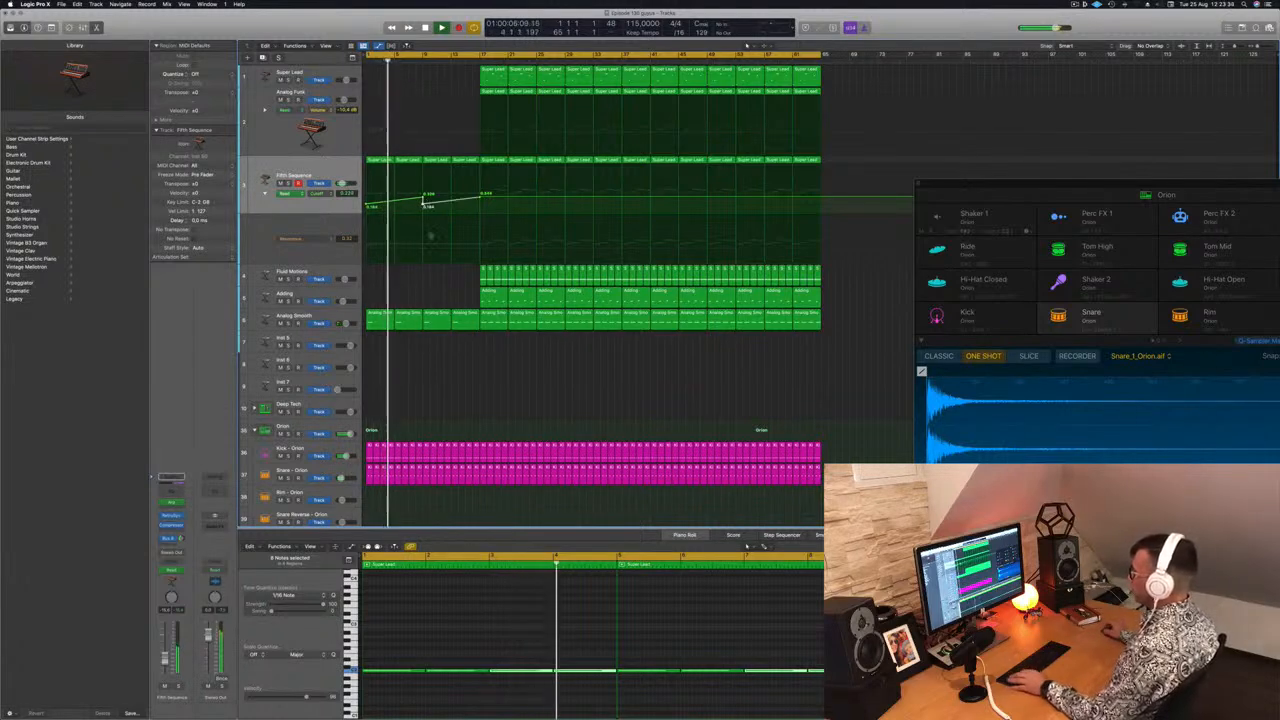
Copy an Adding region into bar 3 and delete most of its notes in the piano roll
{"action": "left_click", "coordinate": [485, 295]}
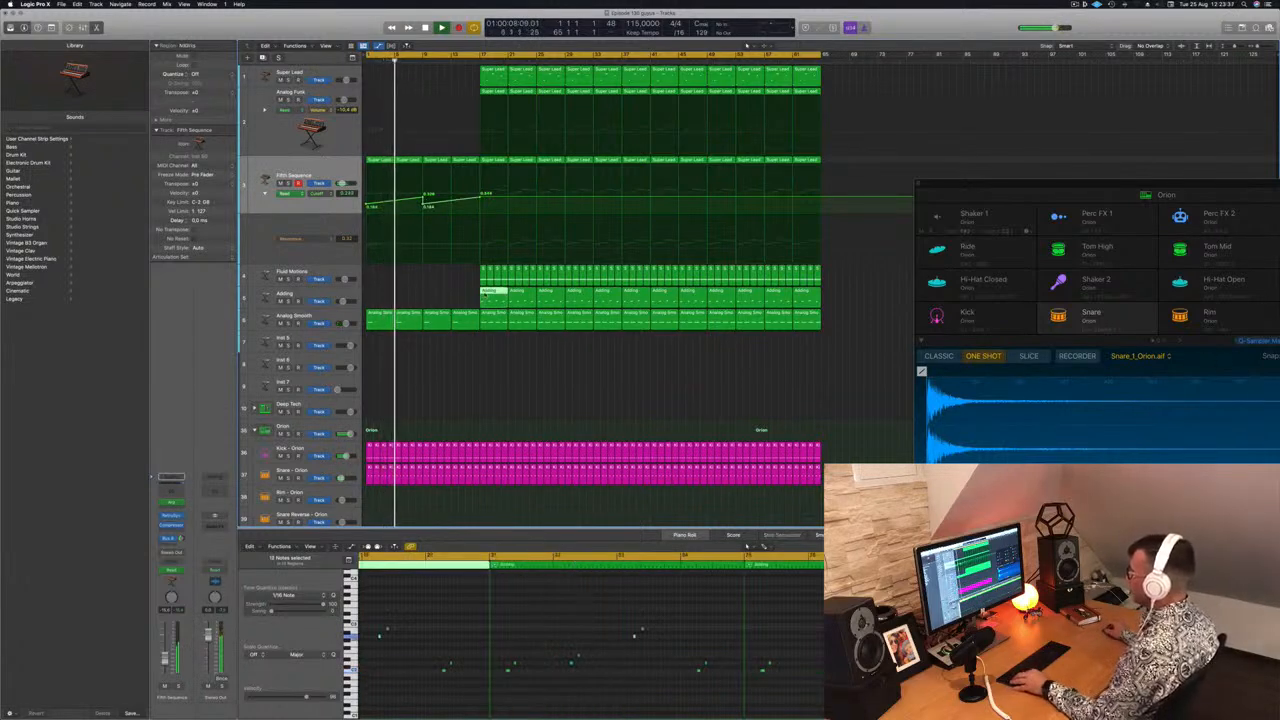
{"action": "left_click_drag", "start_coordinate": [485, 295], "coordinate": [427, 298]}
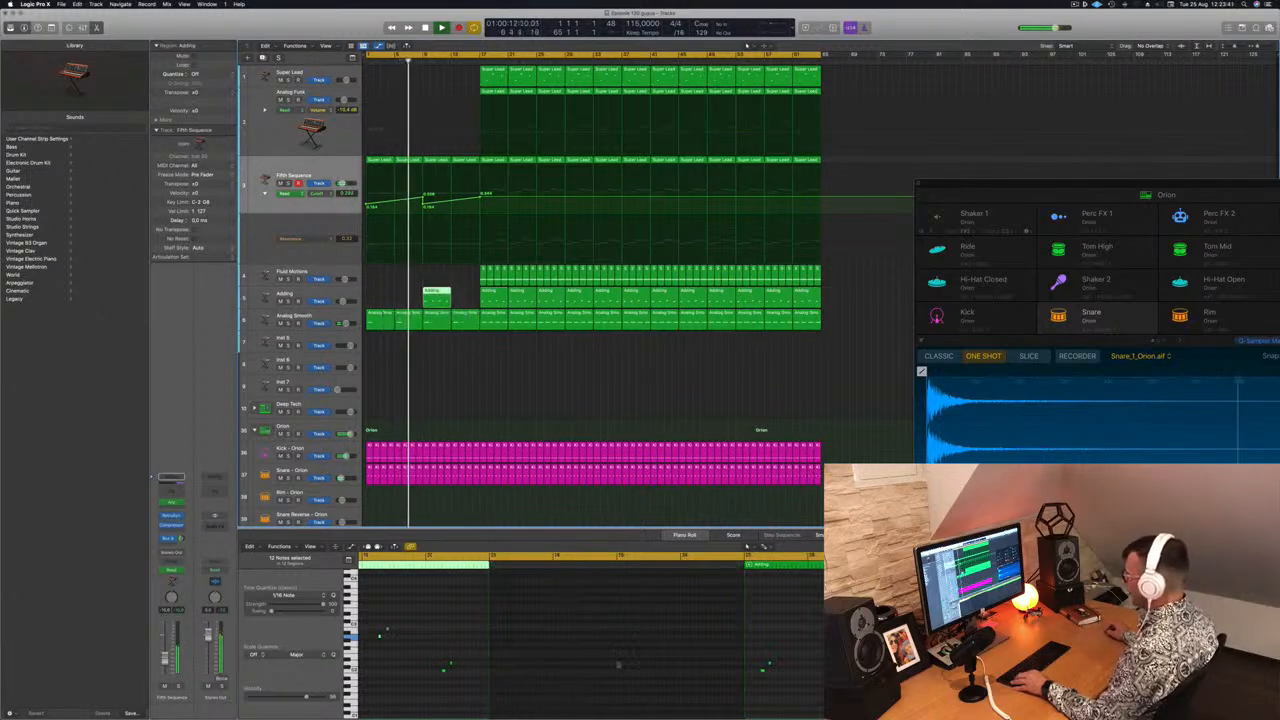
{"action": "scroll", "coordinate": [614, 649], "scroll_direction": "down", "scroll_amount": 3}
{"action": "scroll", "coordinate": [460, 628], "scroll_direction": "left", "scroll_amount": 4}
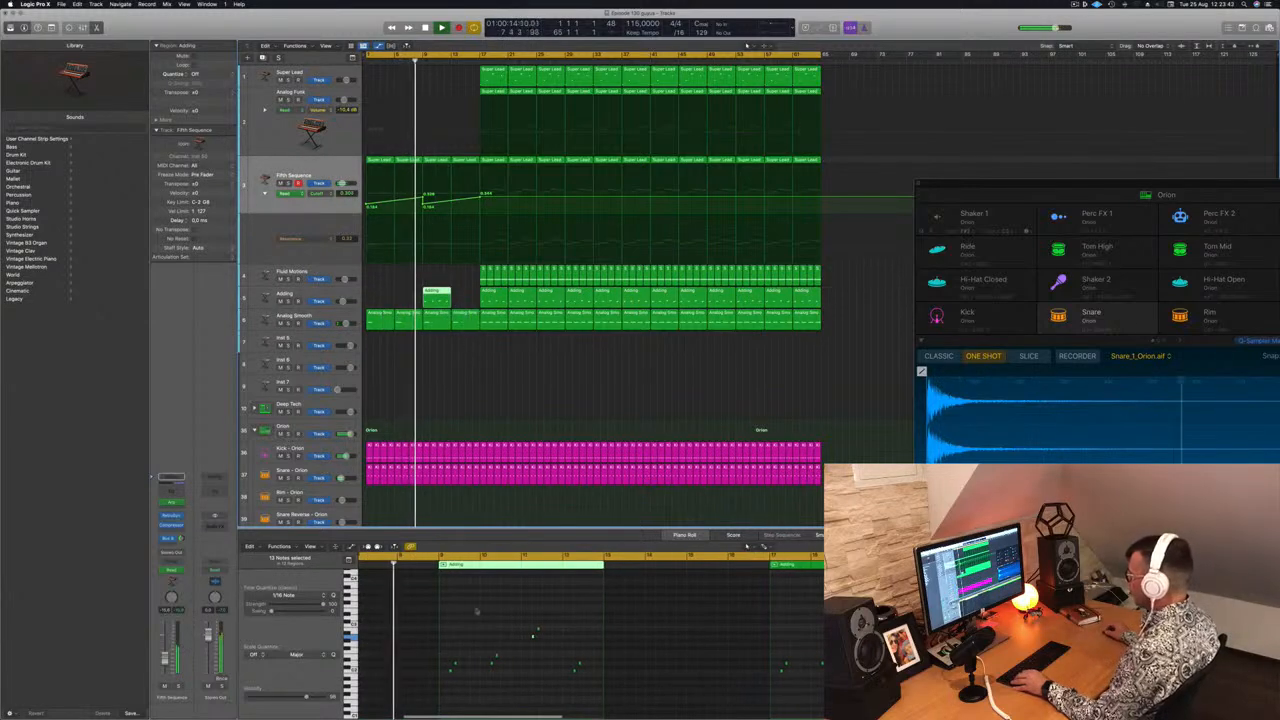
{"action": "left_click_drag", "start_coordinate": [476, 608], "coordinate": [584, 698]}
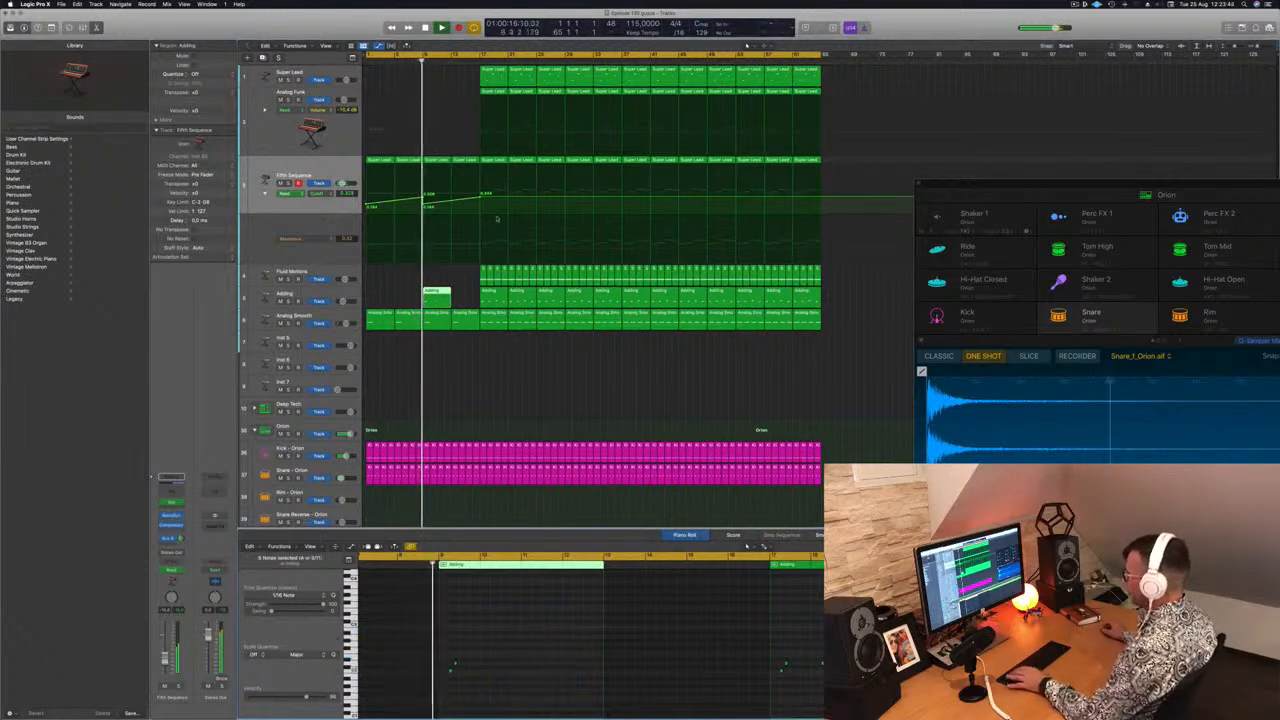
Move all of the Adding track's regions one bar later and return the playhead to the start
{"action": "left_click", "coordinate": [339, 298]}
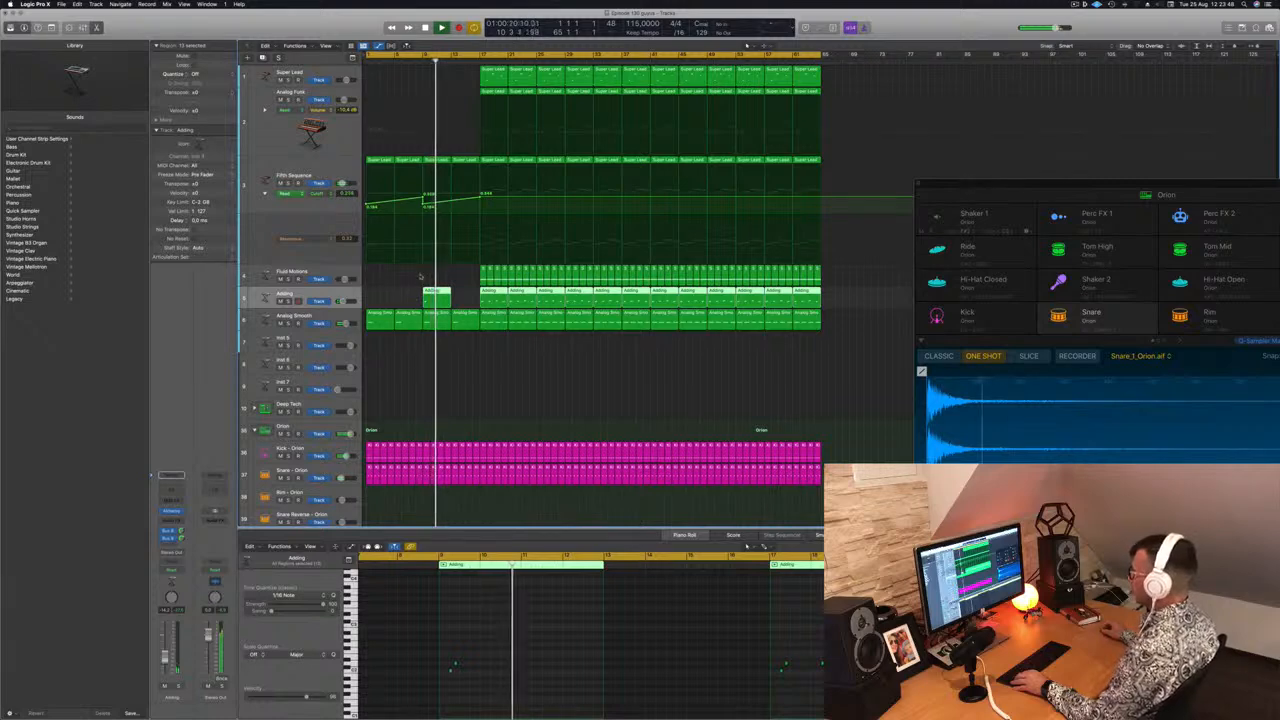
{"action": "scroll", "coordinate": [458, 146], "scroll_direction": "up", "scroll_amount": 1}
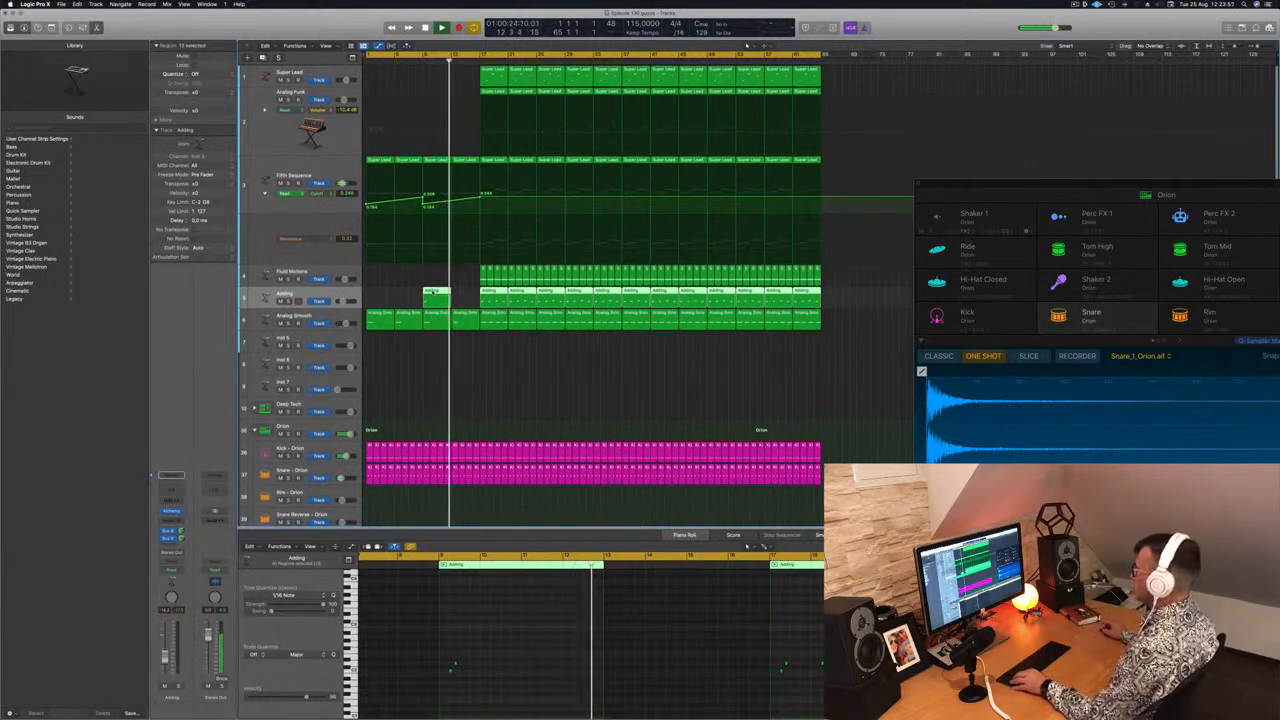
{"action": "left_click_drag", "start_coordinate": [438, 296], "coordinate": [468, 298]}
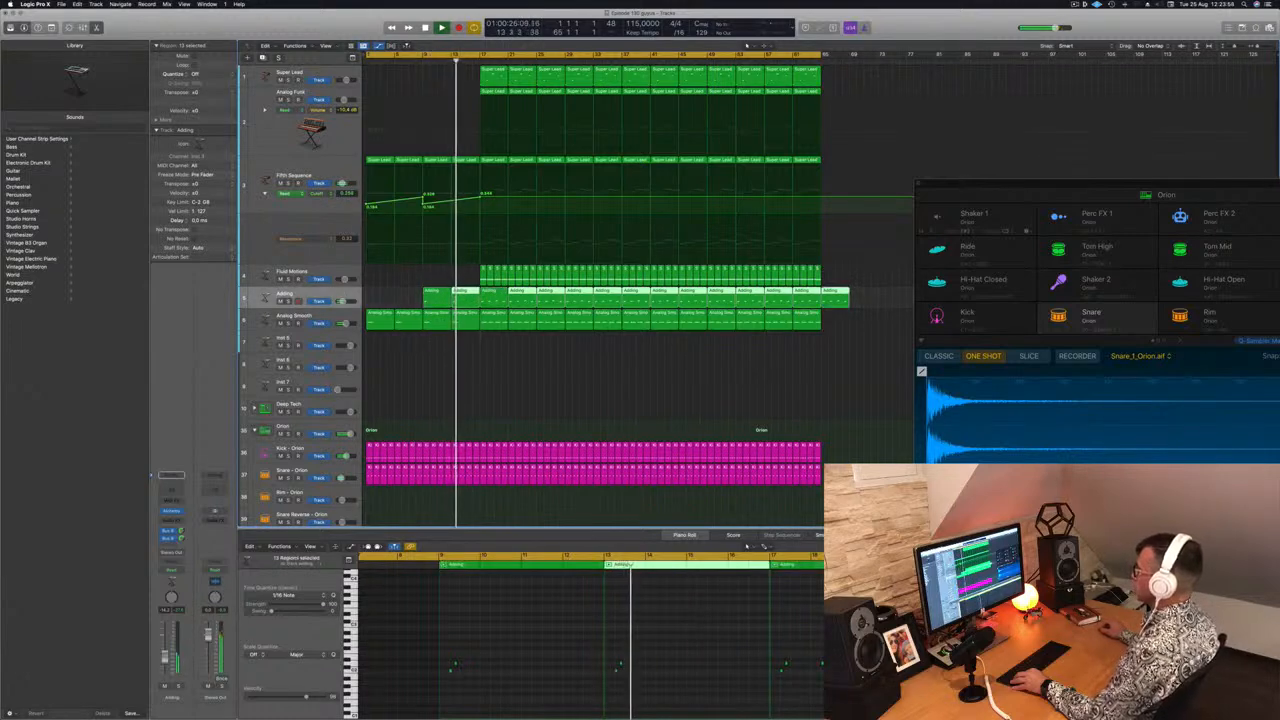
{"action": "key", "text": "Return"}
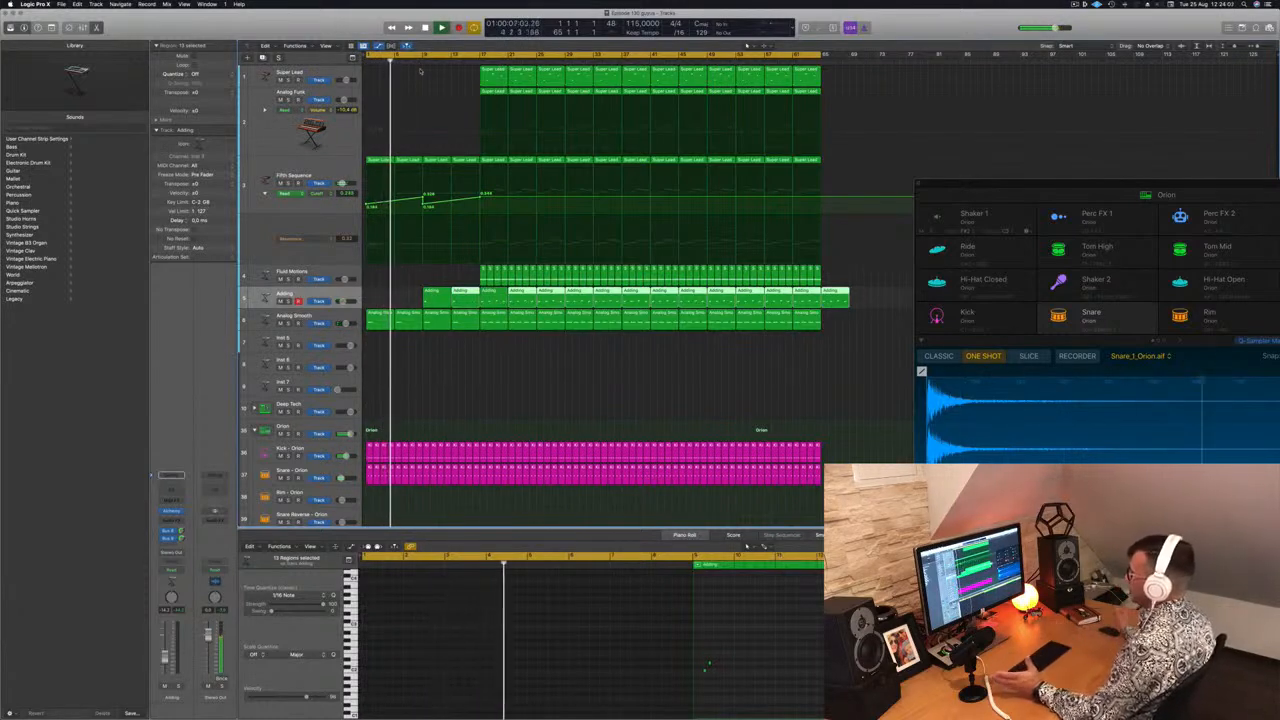
{"action": "left_click", "coordinate": [476, 373]}
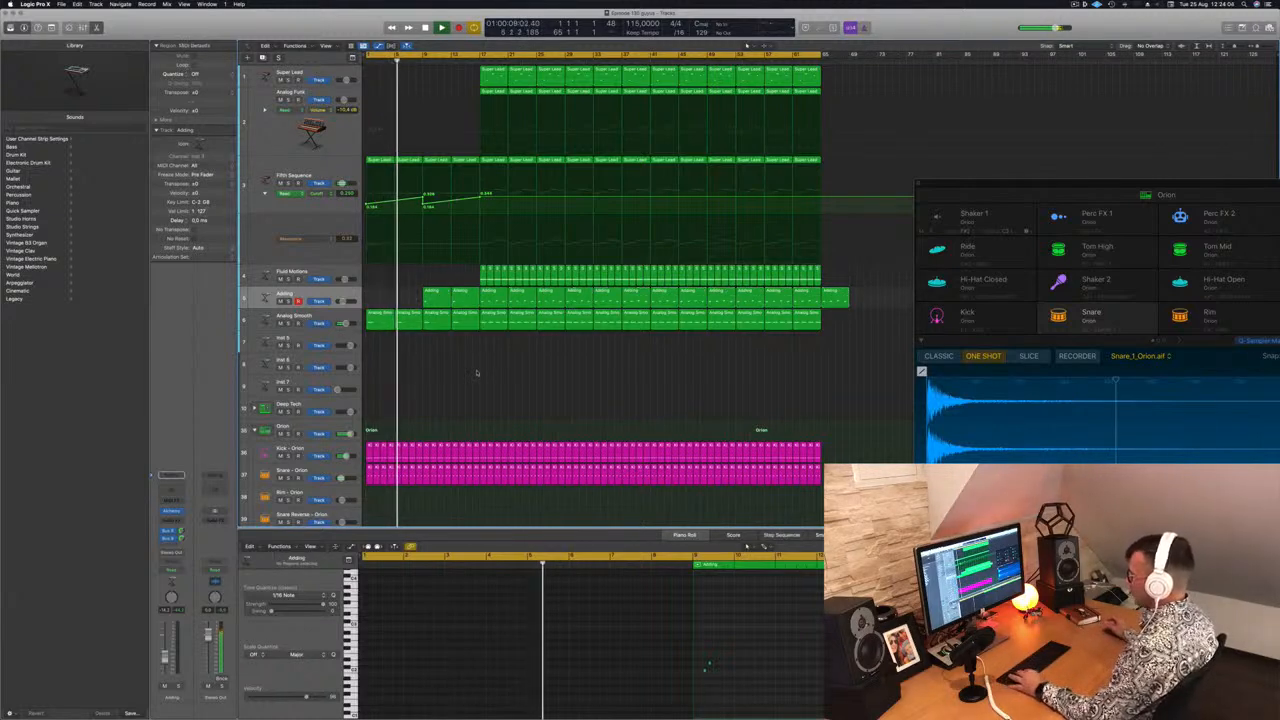
Delete the drum regions in bars 5 and 6
{"action": "key", "text": "super+Right"}
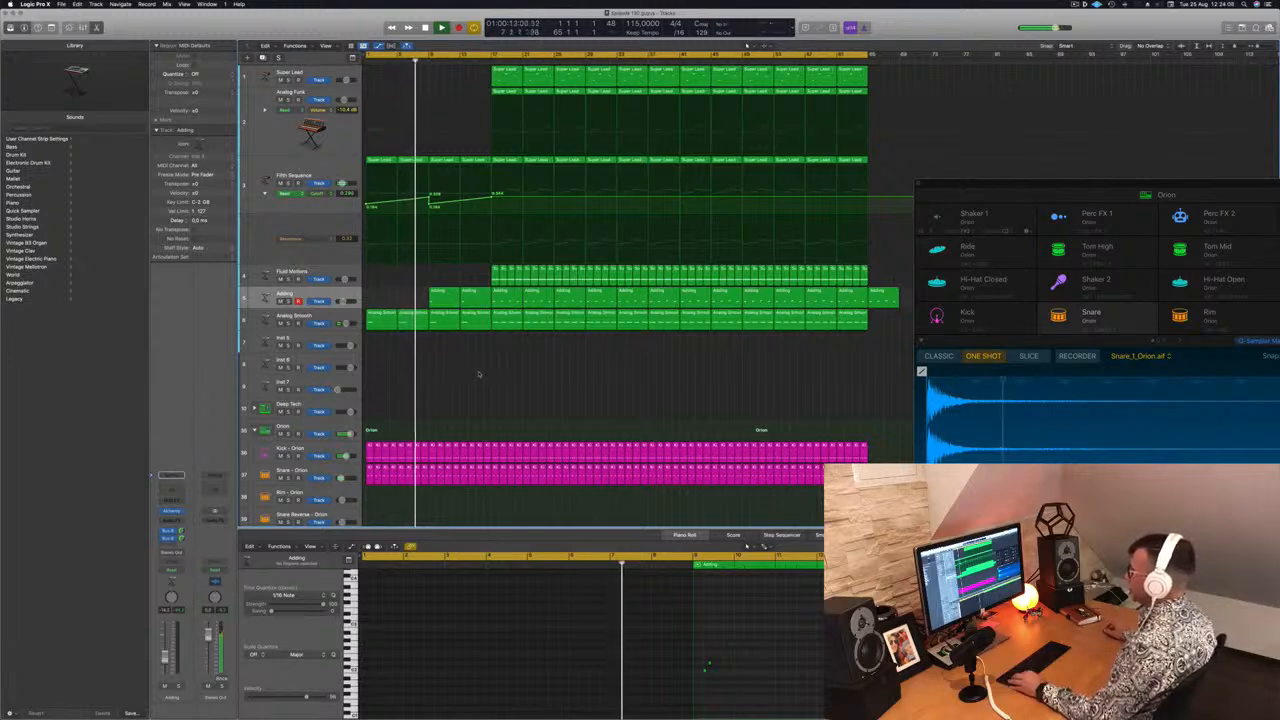
{"action": "key", "text": "super+Left"}
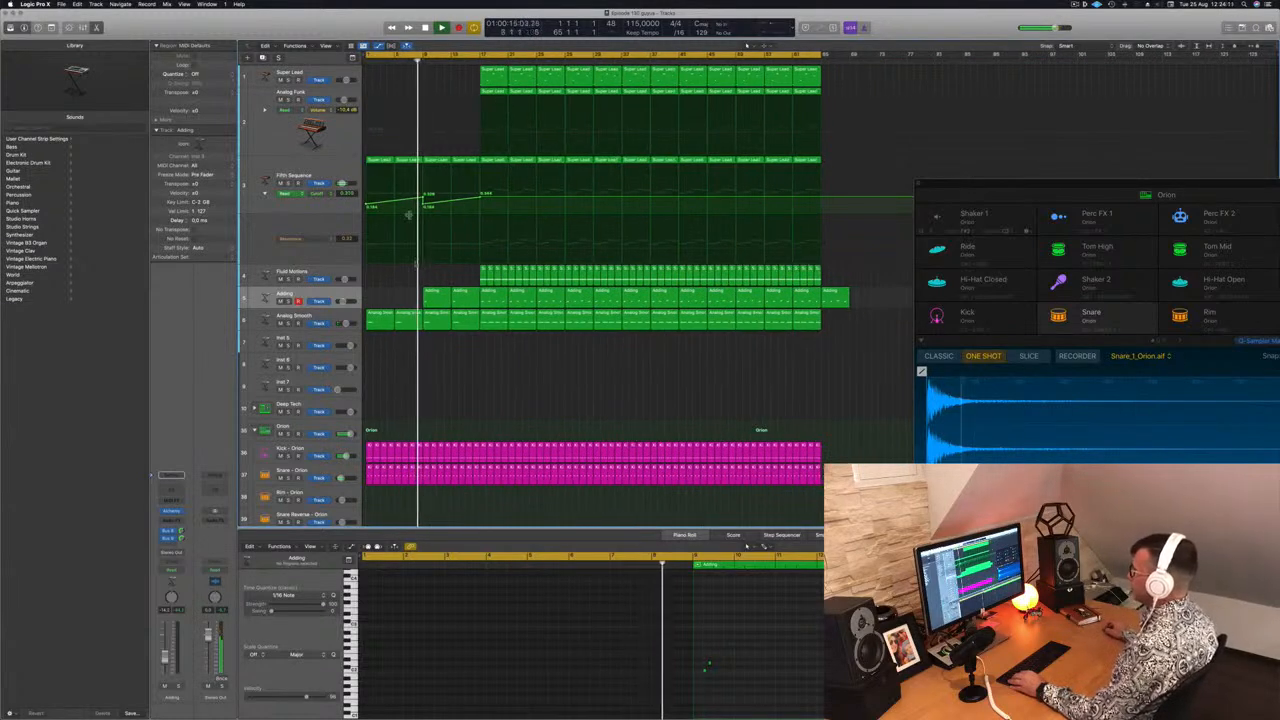
{"action": "scroll", "coordinate": [488, 365], "scroll_direction": "down", "scroll_amount": 5}
{"action": "scroll", "coordinate": [488, 364], "scroll_direction": "down", "scroll_amount": 7}
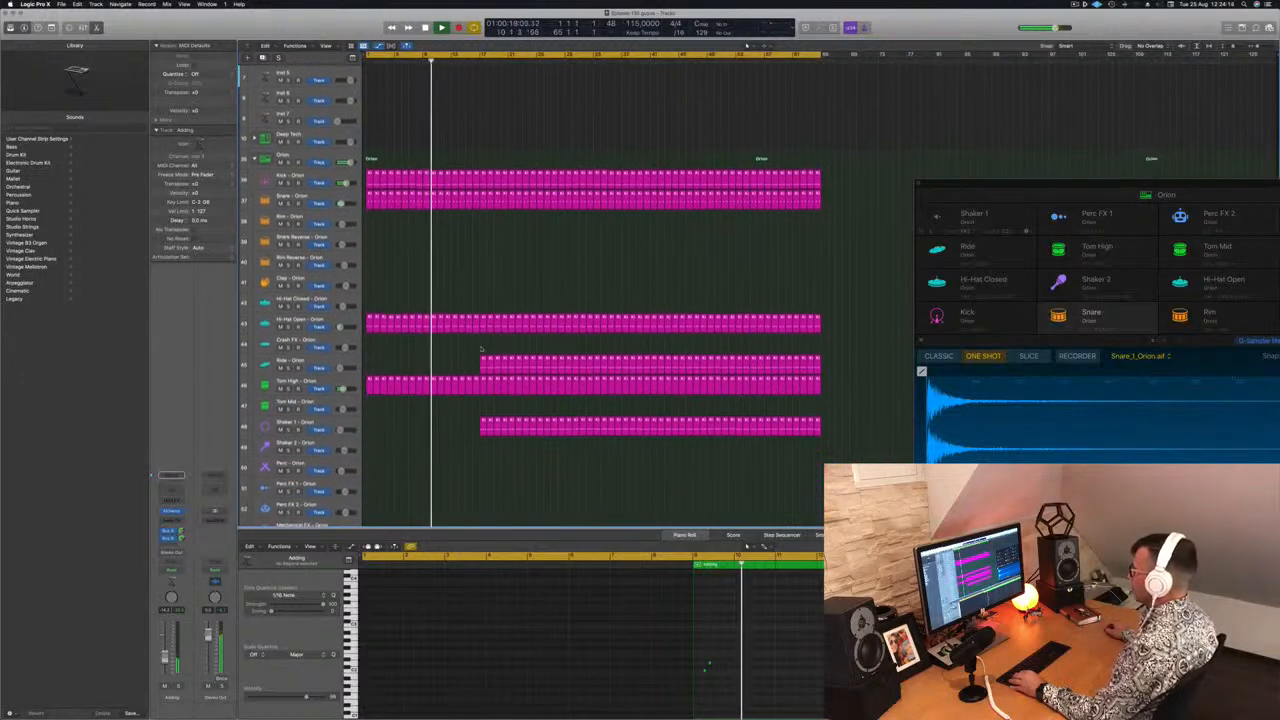
{"action": "scroll", "coordinate": [489, 359], "scroll_direction": "up", "scroll_amount": 6}
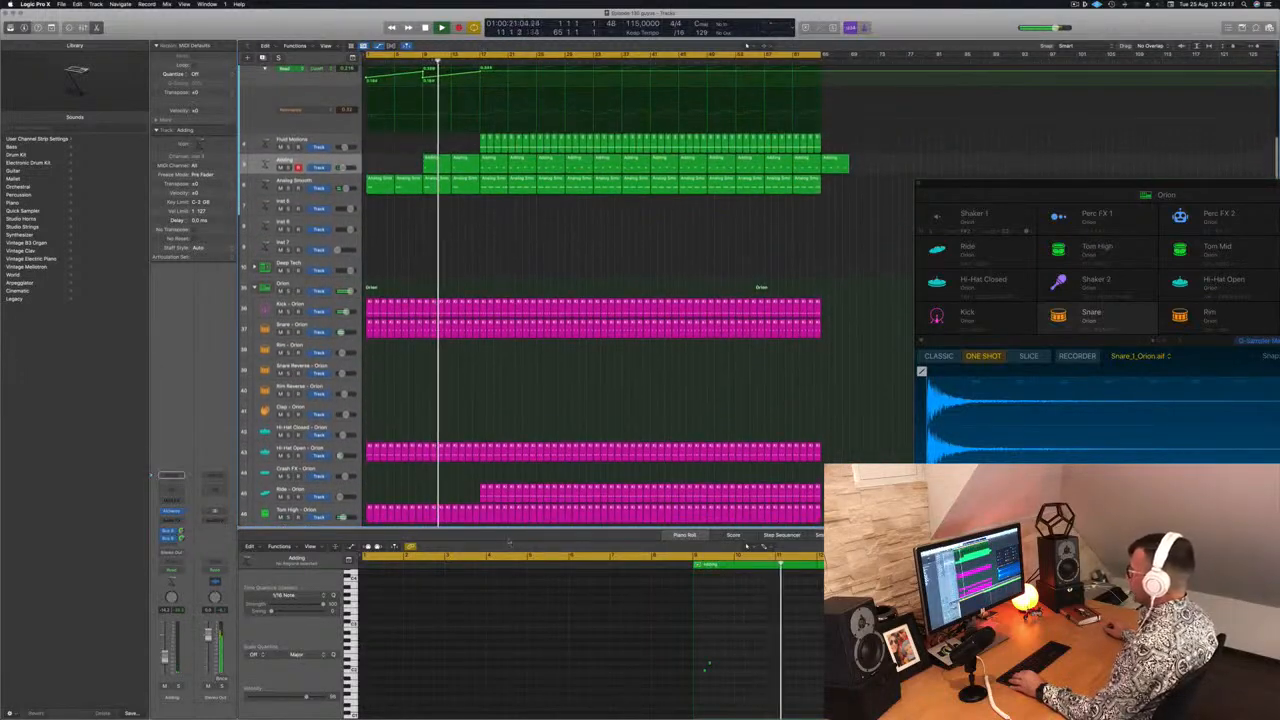
{"action": "scroll", "coordinate": [483, 513], "scroll_direction": "down", "scroll_amount": 3}
{"action": "left_click_drag", "start_coordinate": [483, 513], "coordinate": [535, 240]}
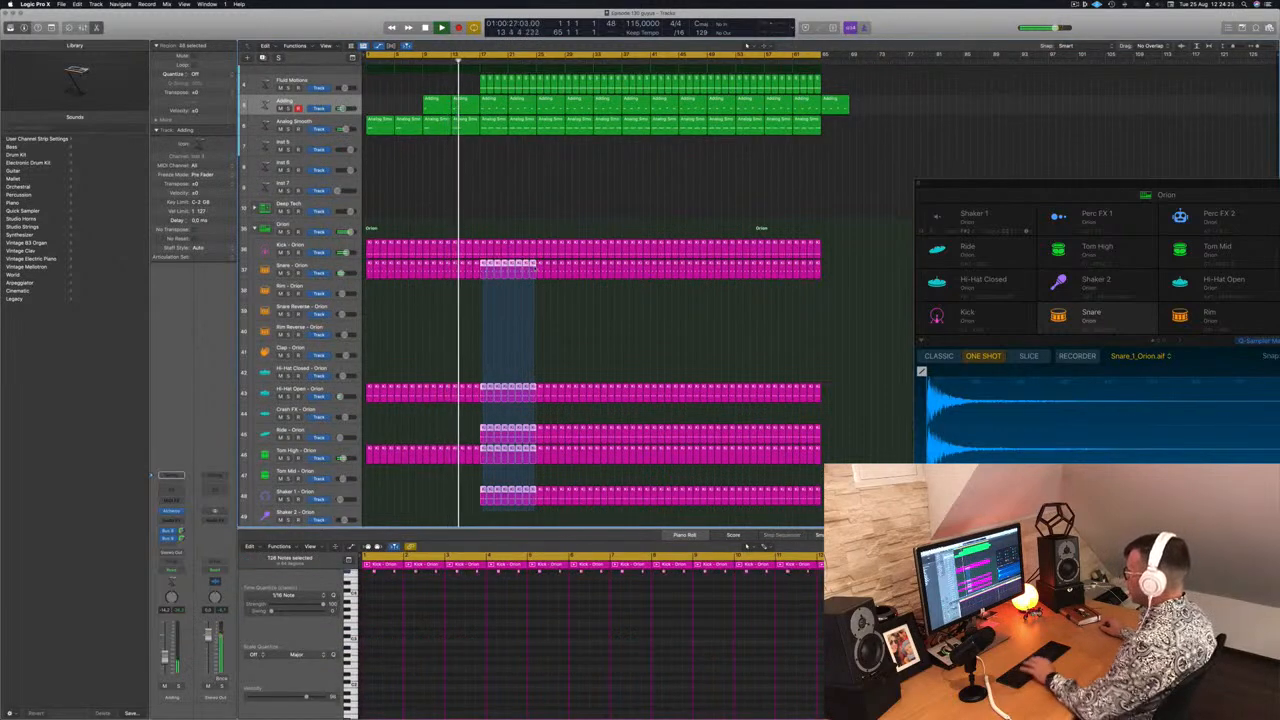
{"action": "key", "text": "Delete"}
Clear bars 5 and 6 on the Fluid Motions, Adding, Analog Smooth and Analog Funk tracks
{"action": "scroll", "coordinate": [503, 236], "scroll_direction": "up", "scroll_amount": 5}
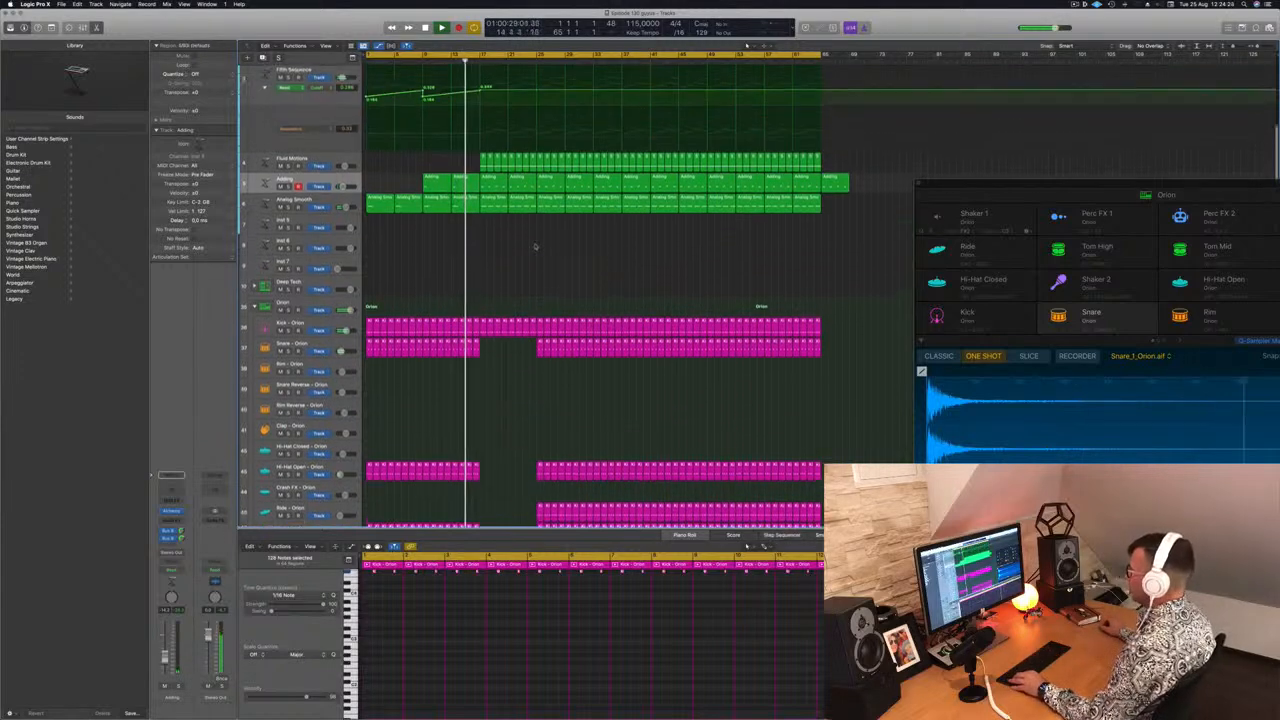
{"action": "left_click_drag", "start_coordinate": [492, 251], "coordinate": [517, 216]}
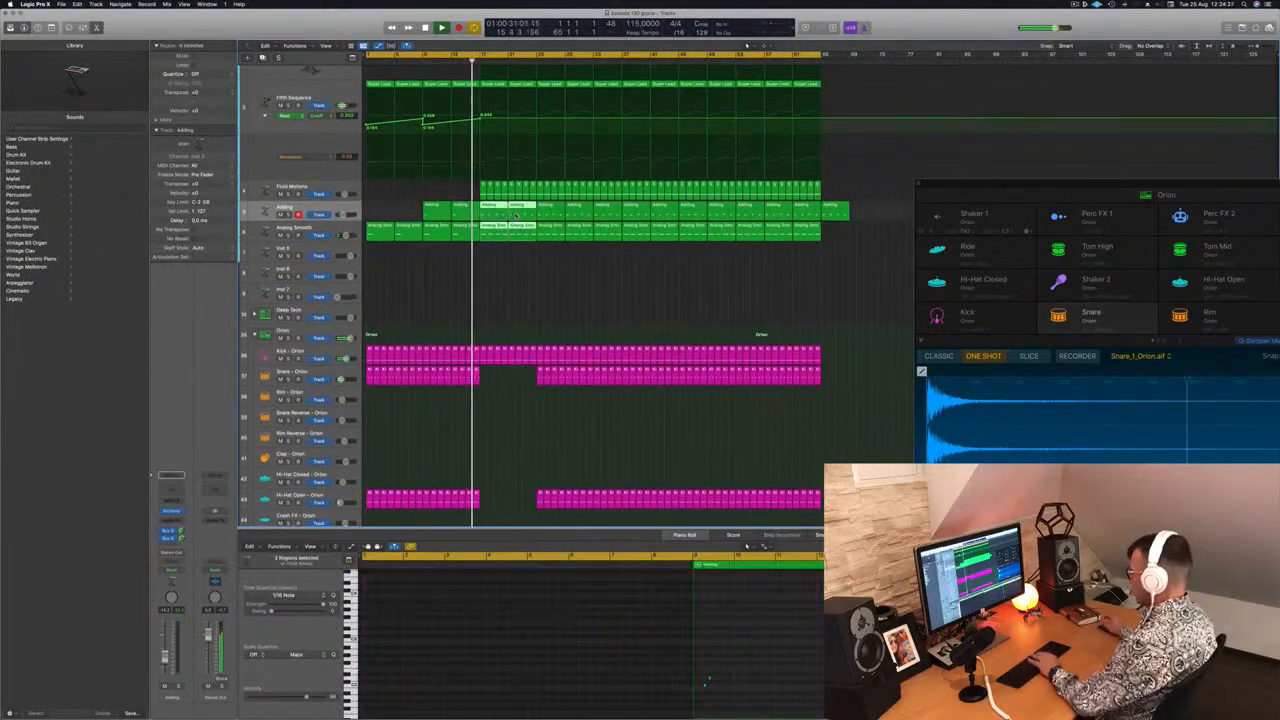
{"action": "left_click_drag", "start_coordinate": [481, 202], "coordinate": [530, 197]}
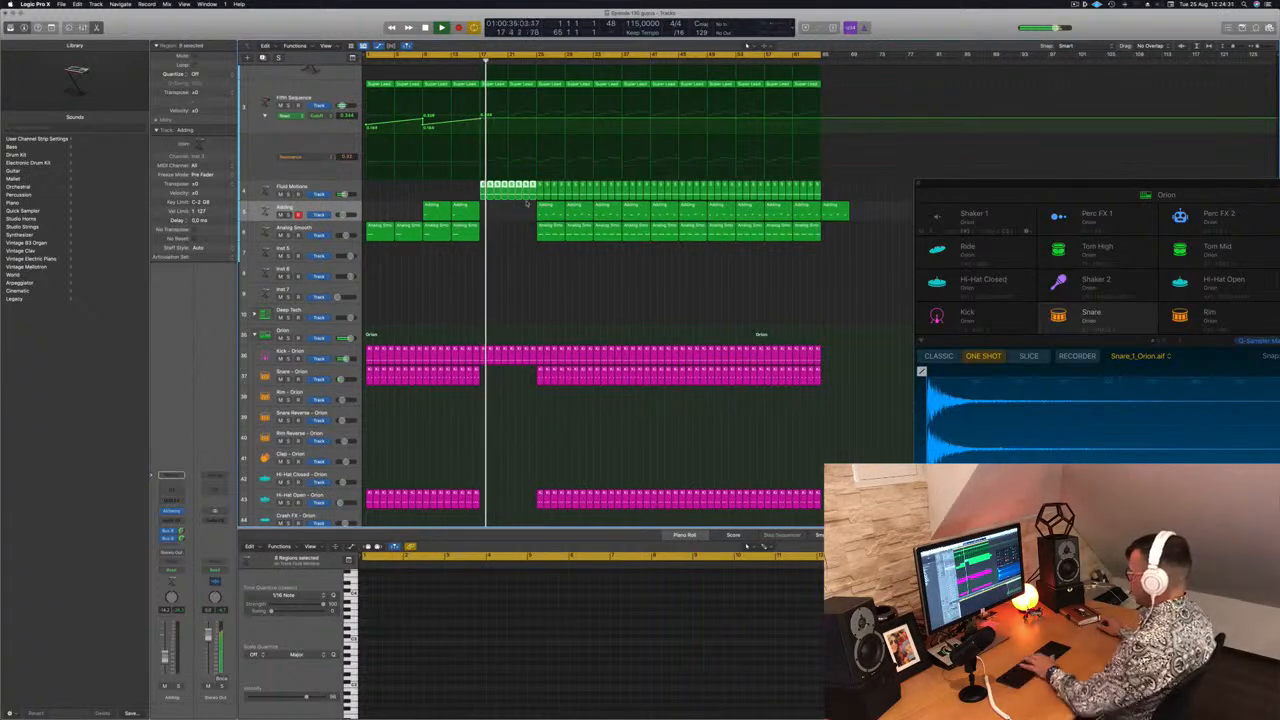
{"action": "scroll", "coordinate": [525, 210], "scroll_direction": "up", "scroll_amount": 5}
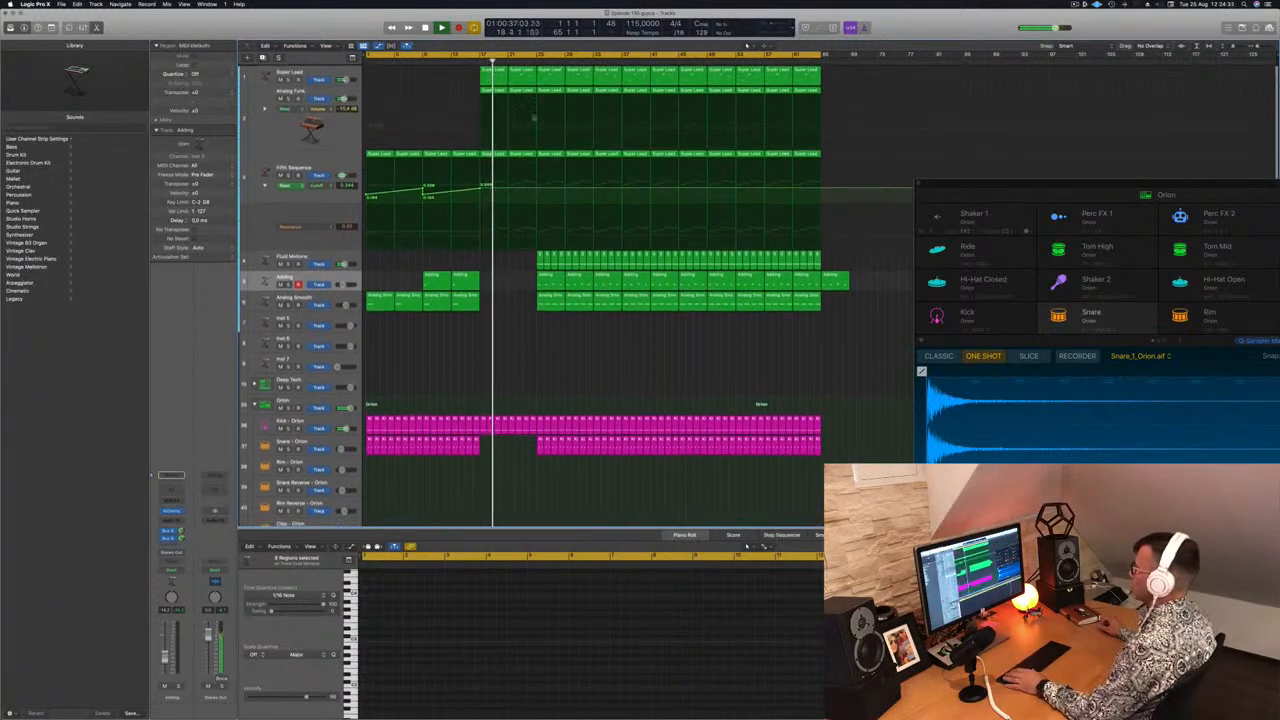
{"action": "left_click", "coordinate": [497, 90]}
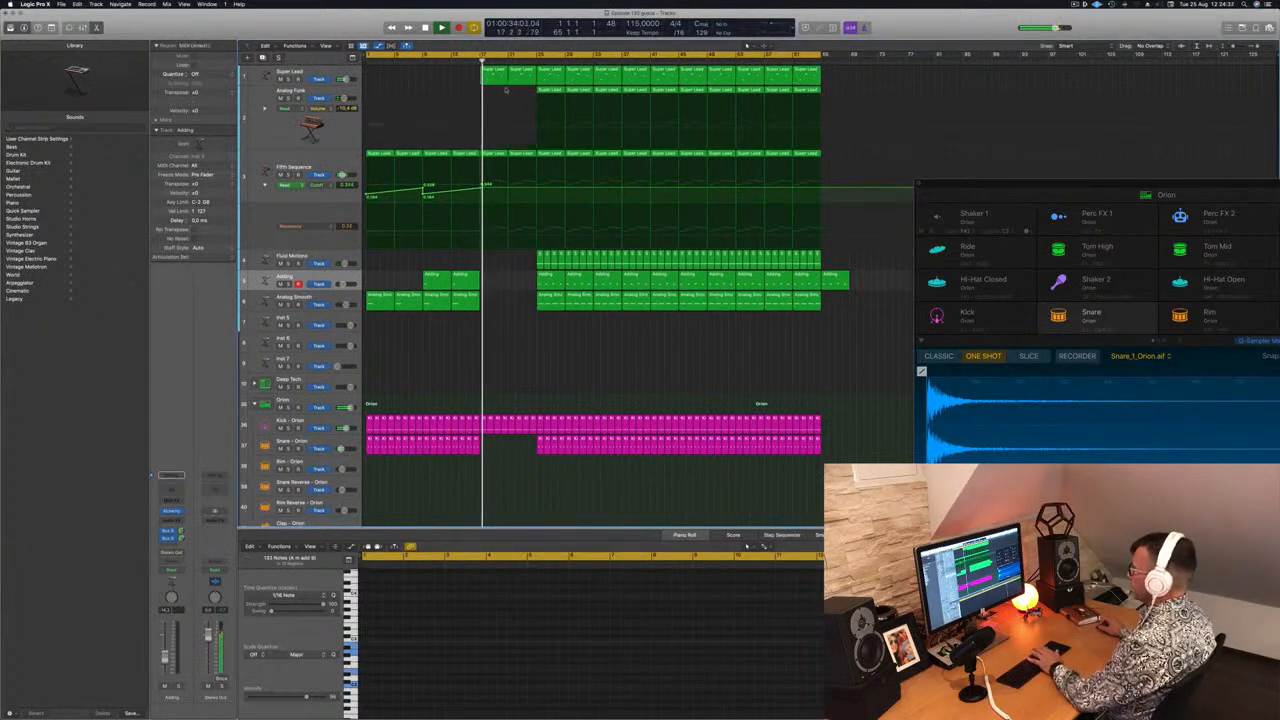
Open a Channel EQ on the Super Lead track and enable its high-cut filter
{"action": "left_click", "coordinate": [341, 72]}
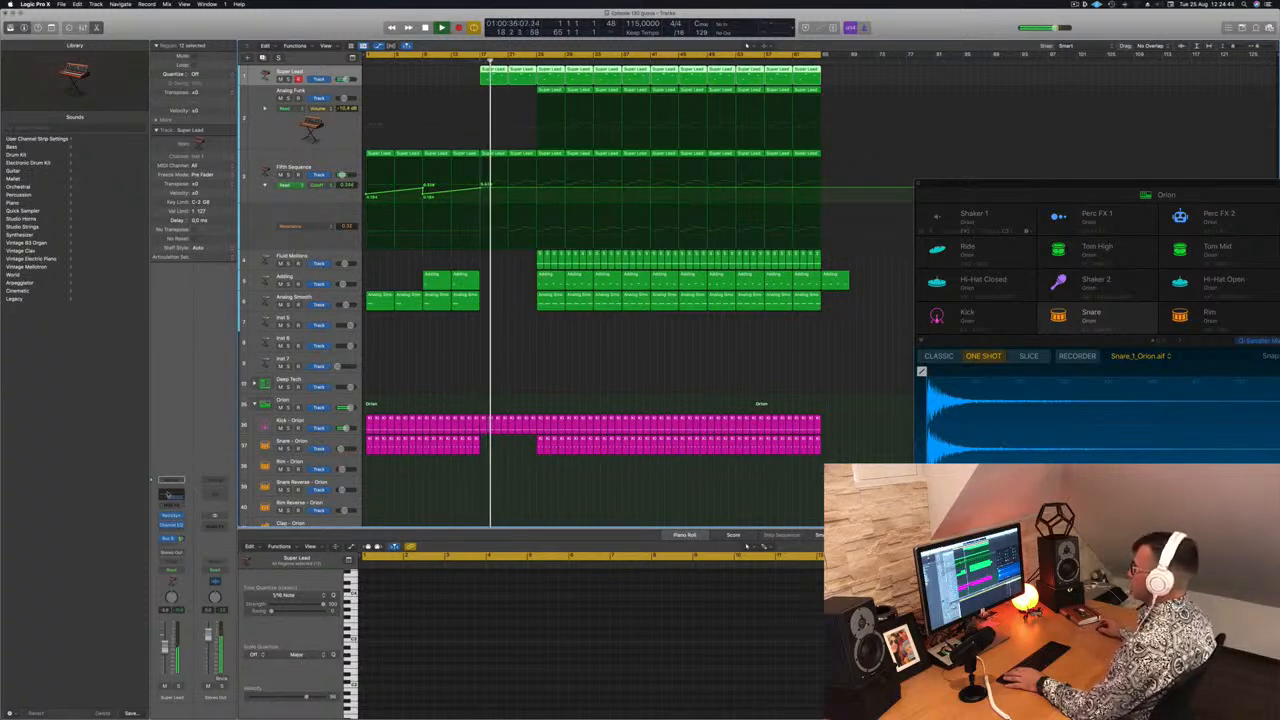
{"action": "left_click", "coordinate": [168, 495]}
{"action": "key", "text": "space"}
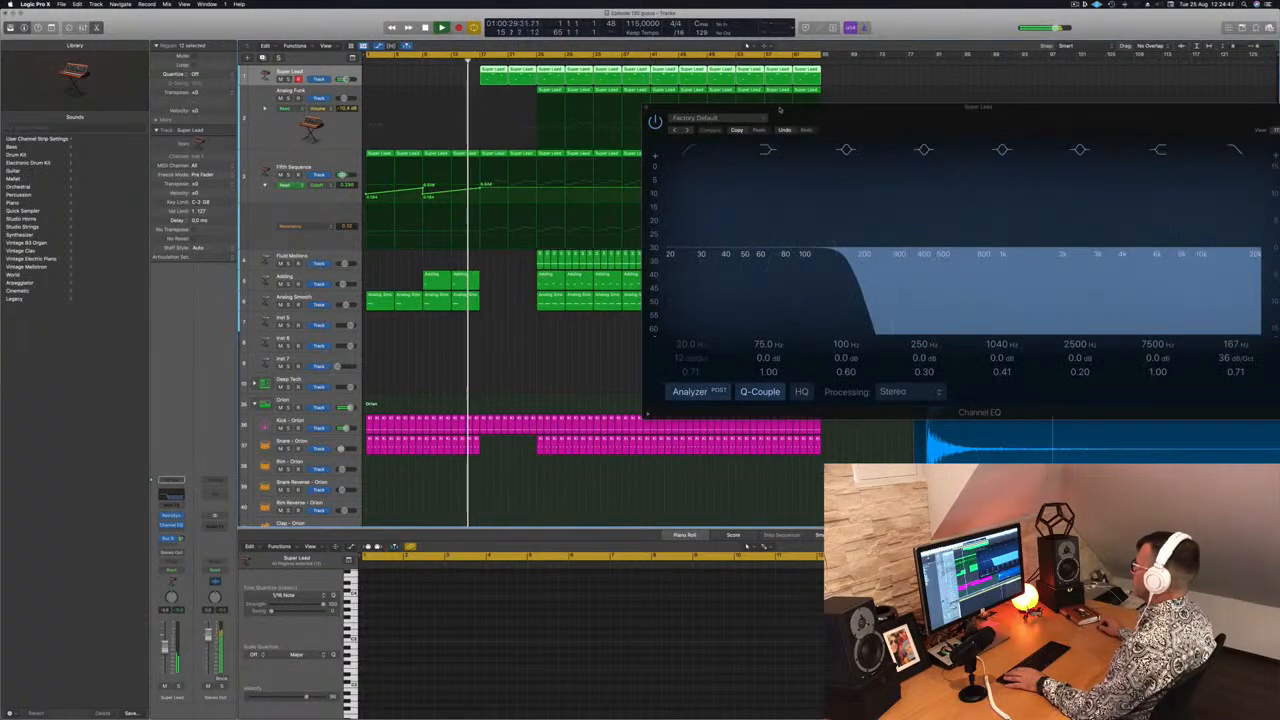
{"action": "left_click_drag", "start_coordinate": [779, 108], "coordinate": [251, 176]}
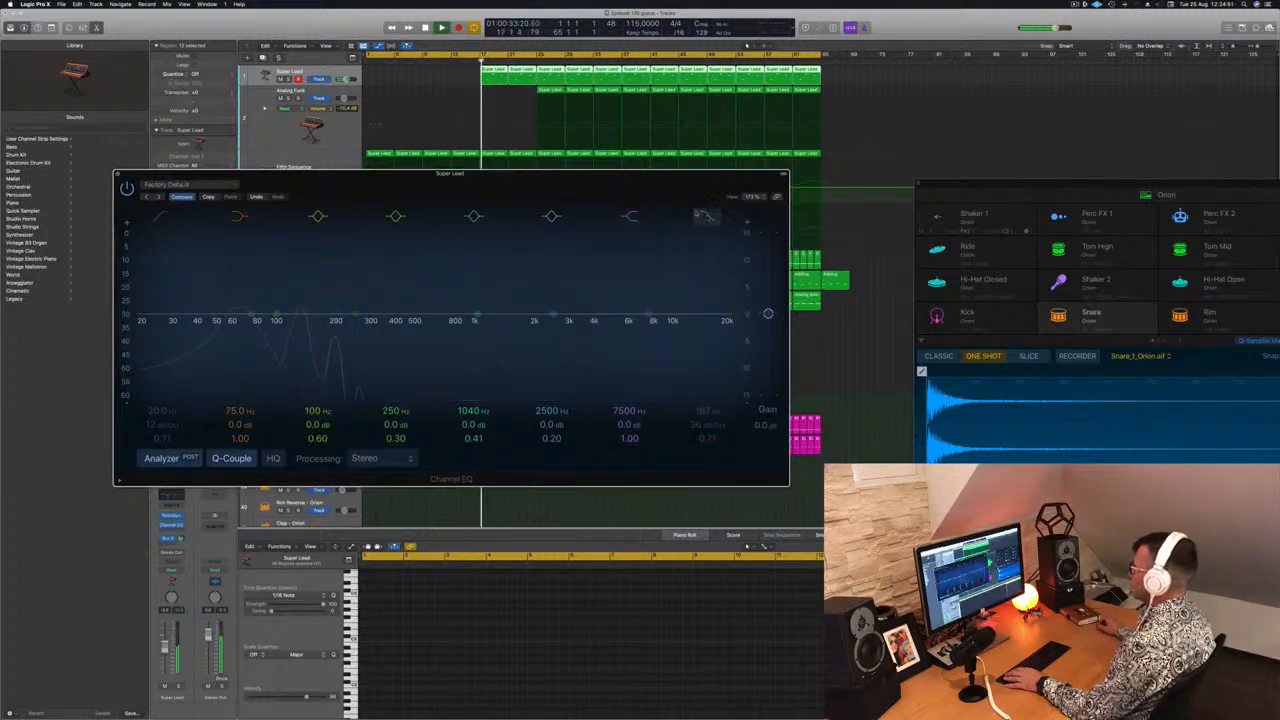
{"action": "left_click_drag", "start_coordinate": [639, 190], "coordinate": [1048, 198]}
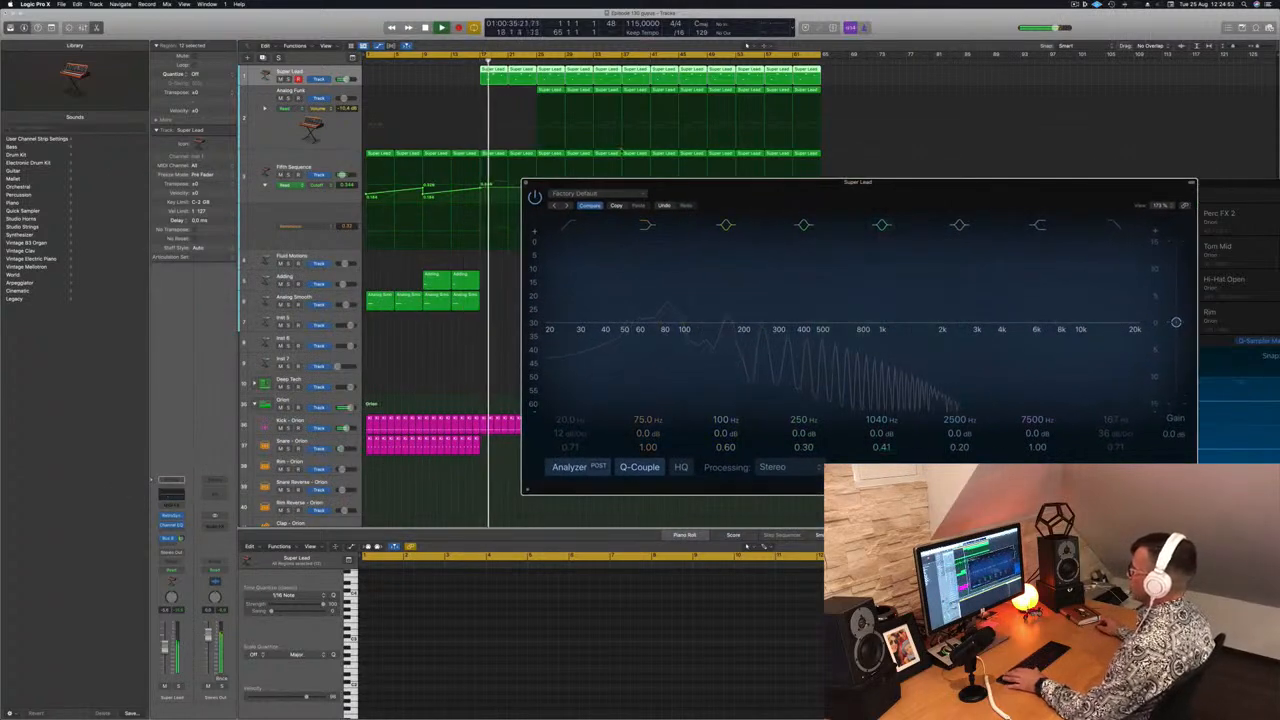
{"action": "left_click", "coordinate": [473, 62]}
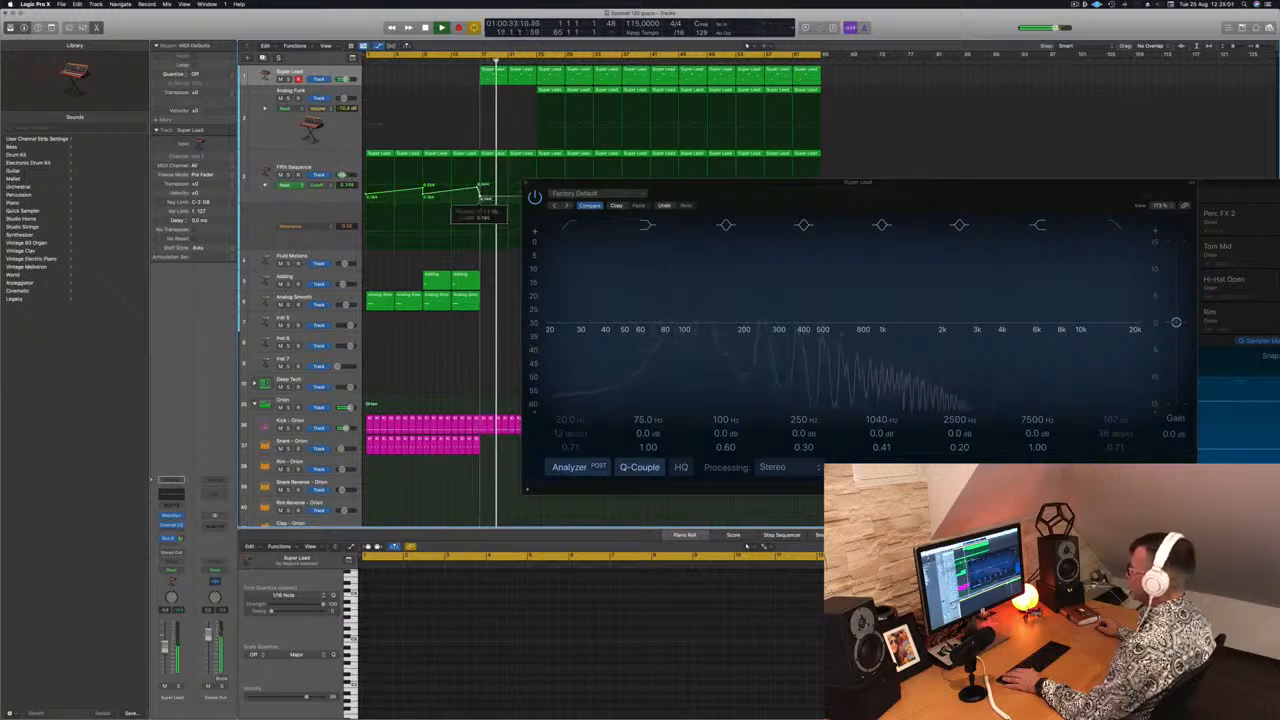
{"action": "left_click_drag", "start_coordinate": [620, 182], "coordinate": [410, 236]}
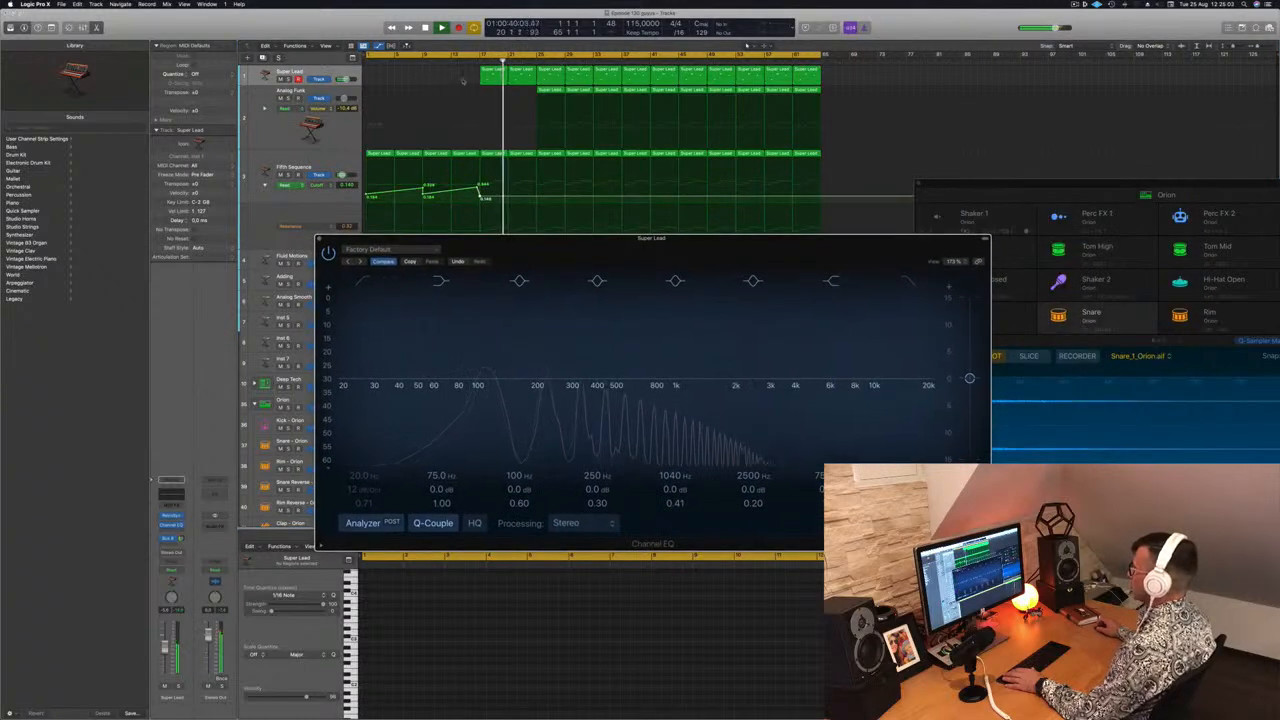
{"action": "left_click", "coordinate": [474, 63]}
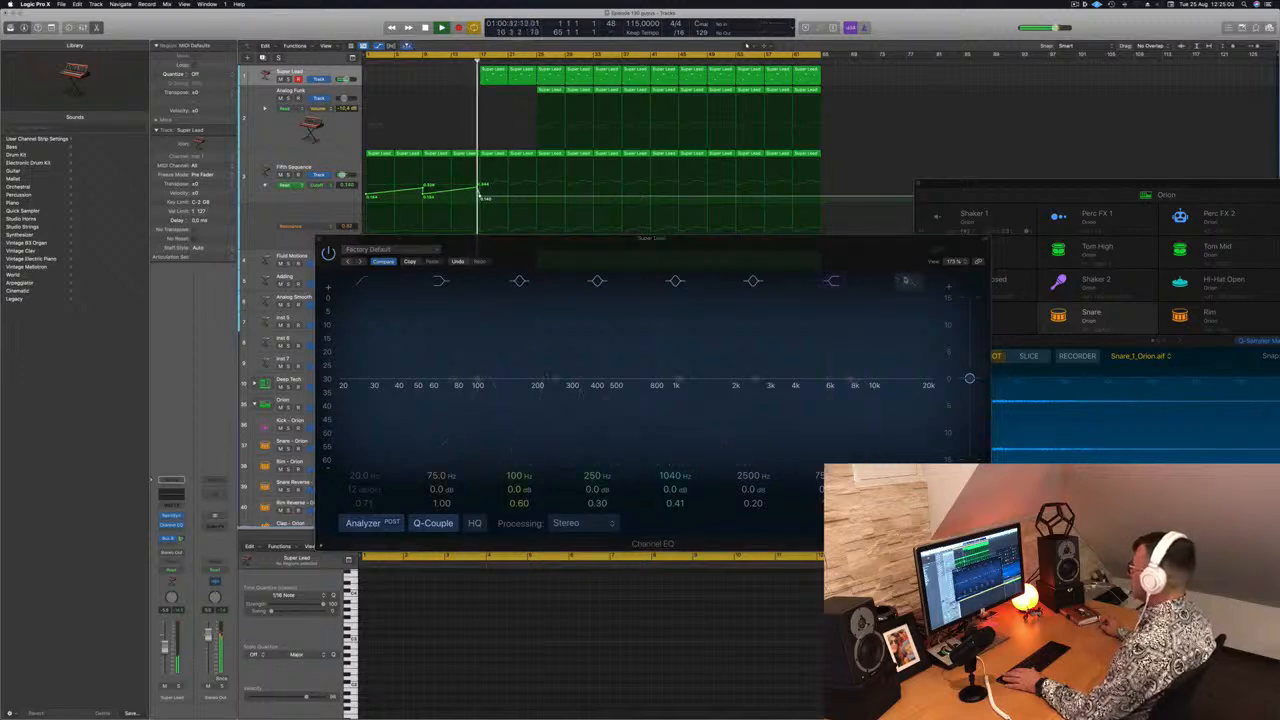
{"action": "left_click", "coordinate": [908, 281]}
{"action": "left_click_drag", "start_coordinate": [798, 251], "coordinate": [1009, 224]}
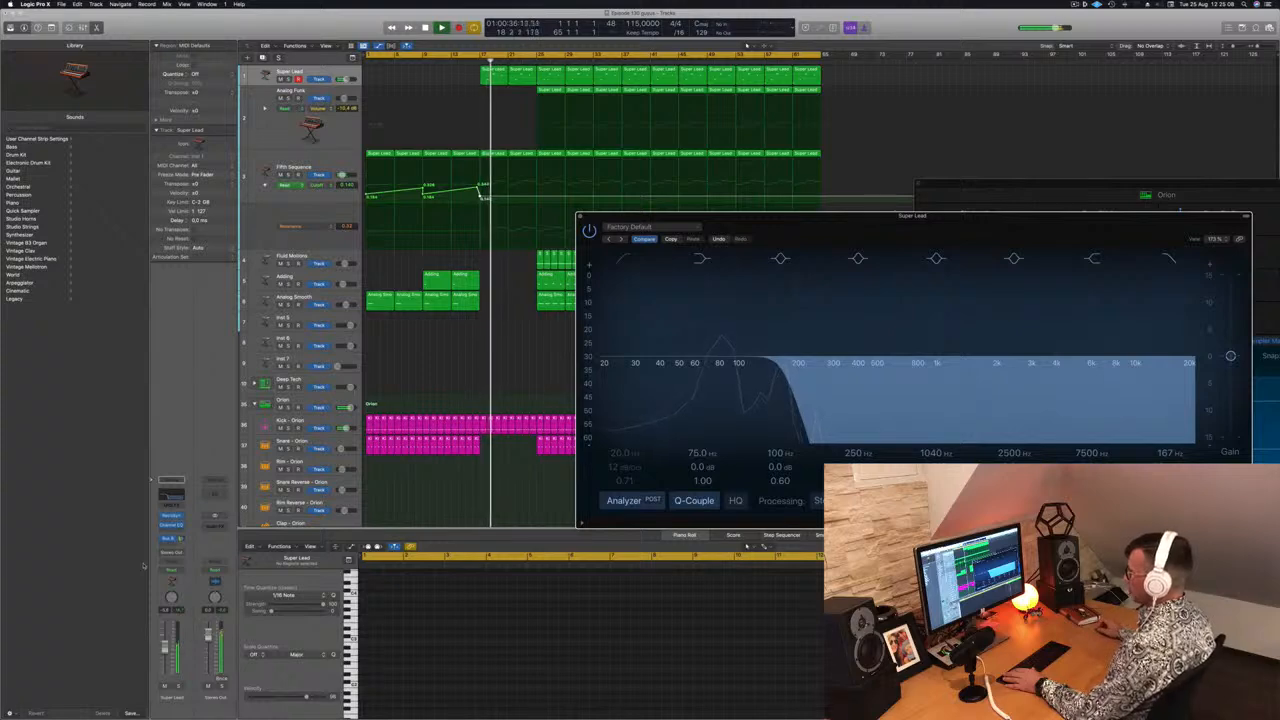
Set the Super Lead track to Touch automation and ride the Channel EQ's high-cut frequency during playback
{"action": "left_click", "coordinate": [180, 571]}
{"action": "left_click", "coordinate": [180, 578]}
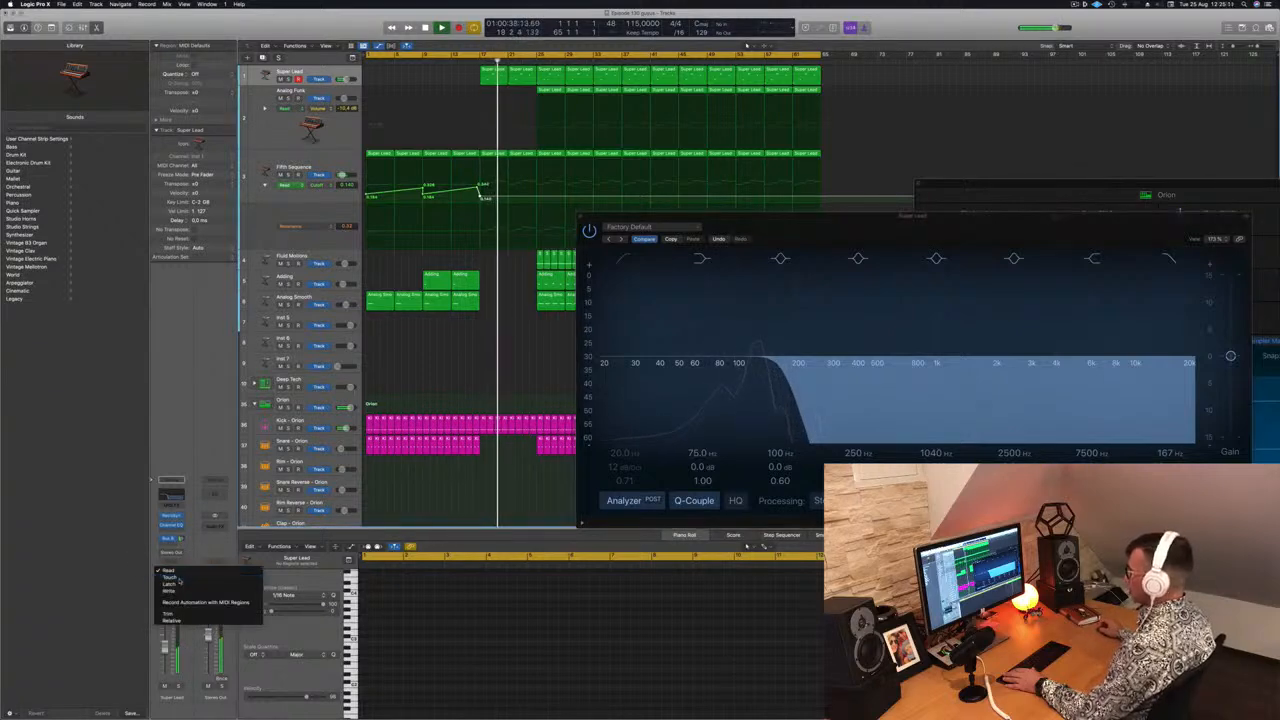
{"action": "left_click_drag", "start_coordinate": [1130, 215], "coordinate": [1016, 222]}
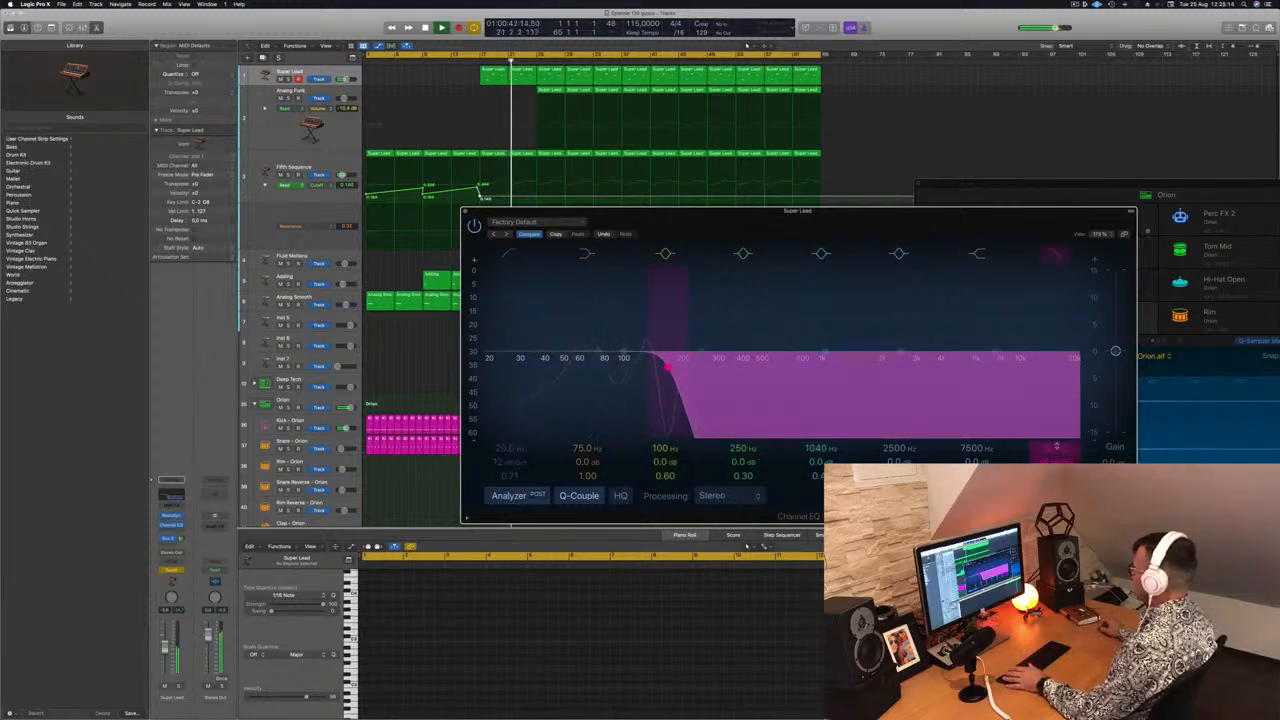
{"action": "mouse_move", "coordinate": [668, 367]}
{"action": "left_mouse_down"}
{"action": "mouse_move", "coordinate": [696, 367]}
{"action": "mouse_move", "coordinate": [677, 367]}
{"action": "left_mouse_up"}
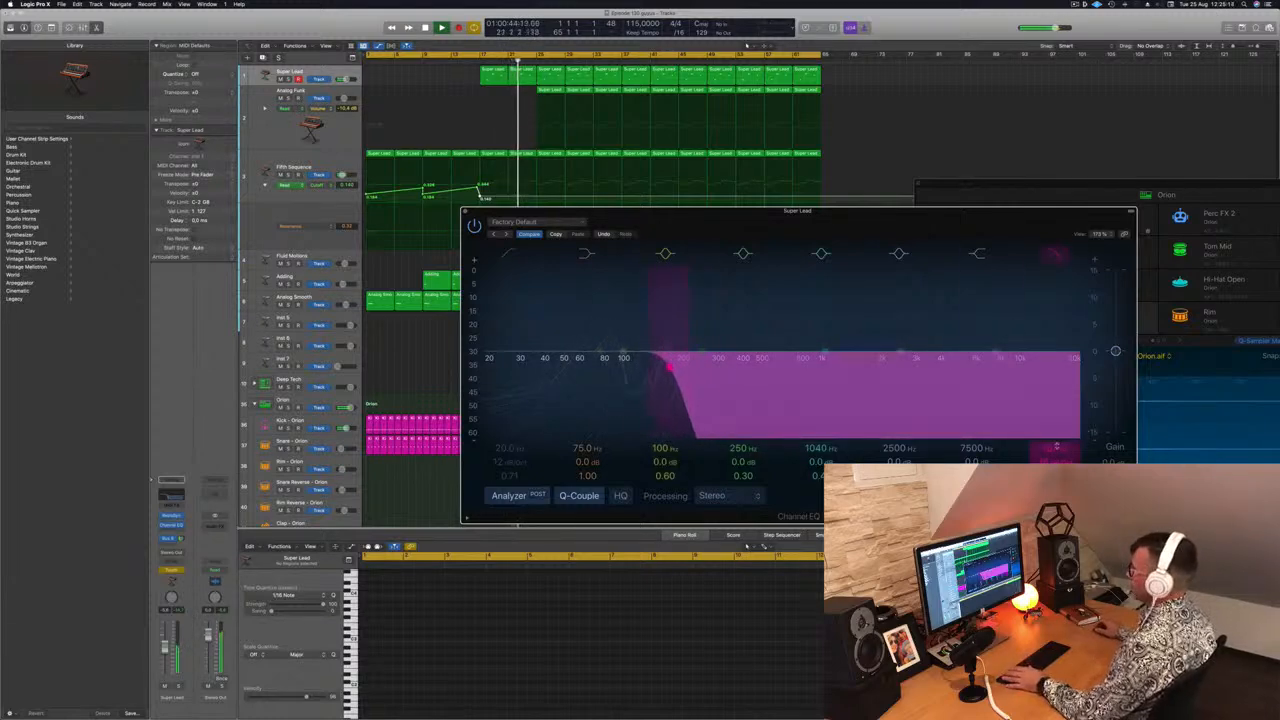
{"action": "left_click_drag", "start_coordinate": [1056, 446], "coordinate": [1056, 449]}
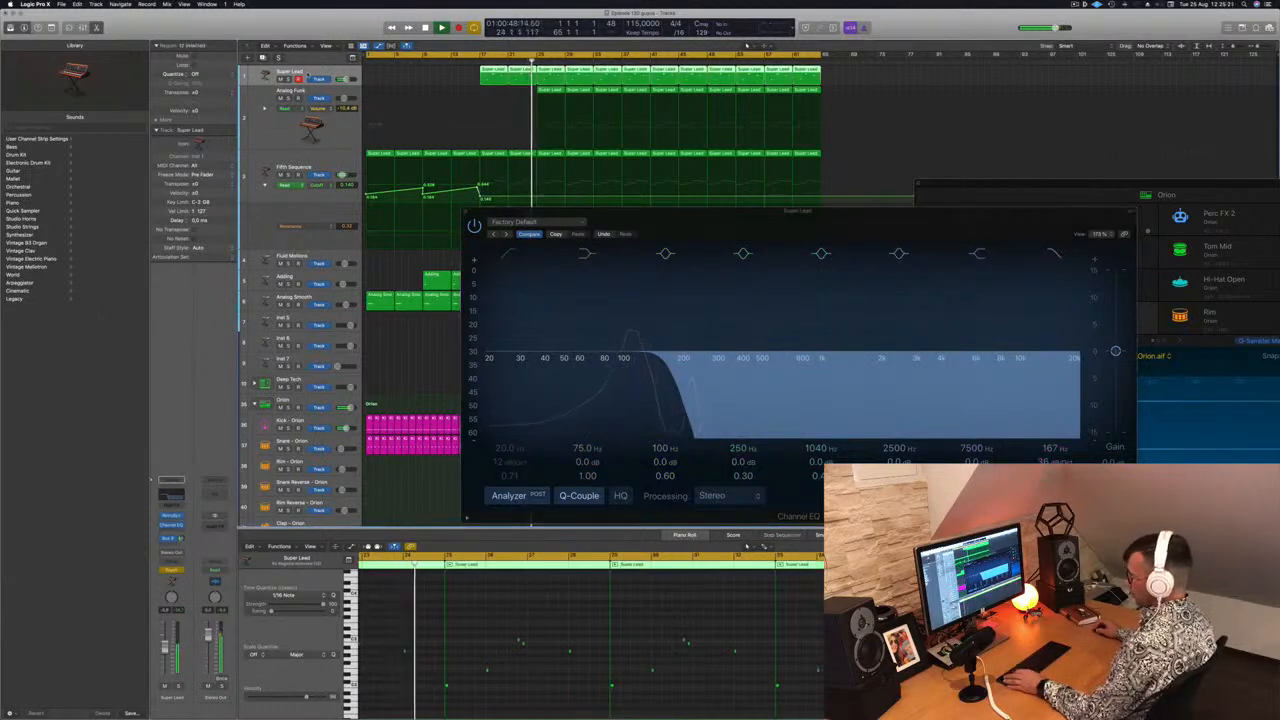
Show track automation and enlarge the Super Lead track's height
{"action": "key", "text": "a"}
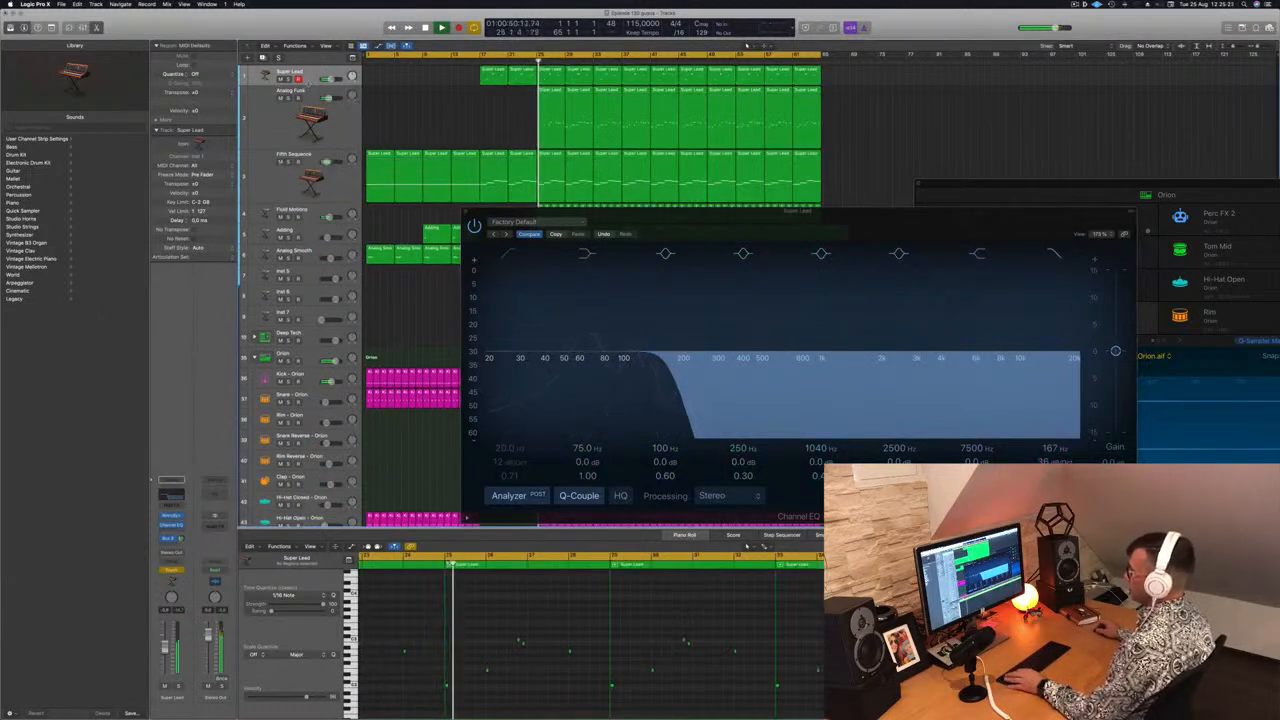
{"action": "left_click_drag", "start_coordinate": [309, 87], "coordinate": [309, 125]}
{"action": "key", "text": "a"}
{"action": "key", "text": "a"}
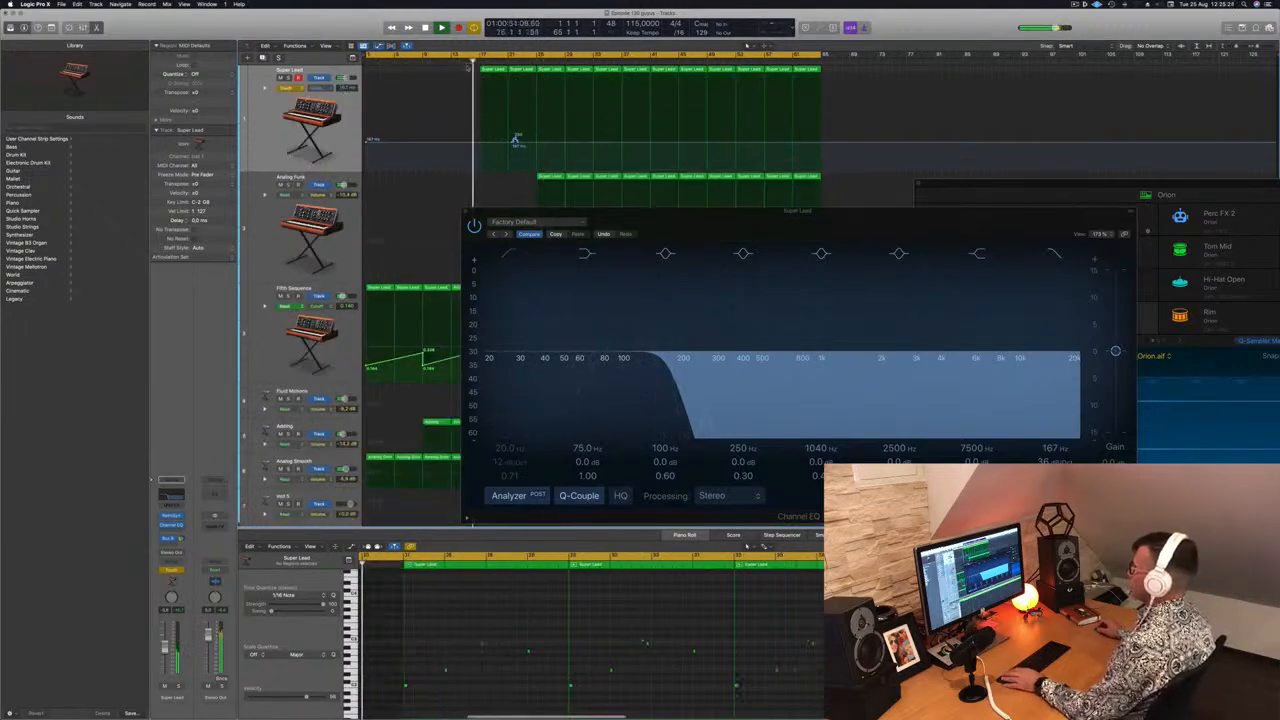
Close the EQ and reshape the Super Lead filter automation into a rising ramp, then switch the track back to Read
{"action": "left_click", "coordinate": [465, 212]}
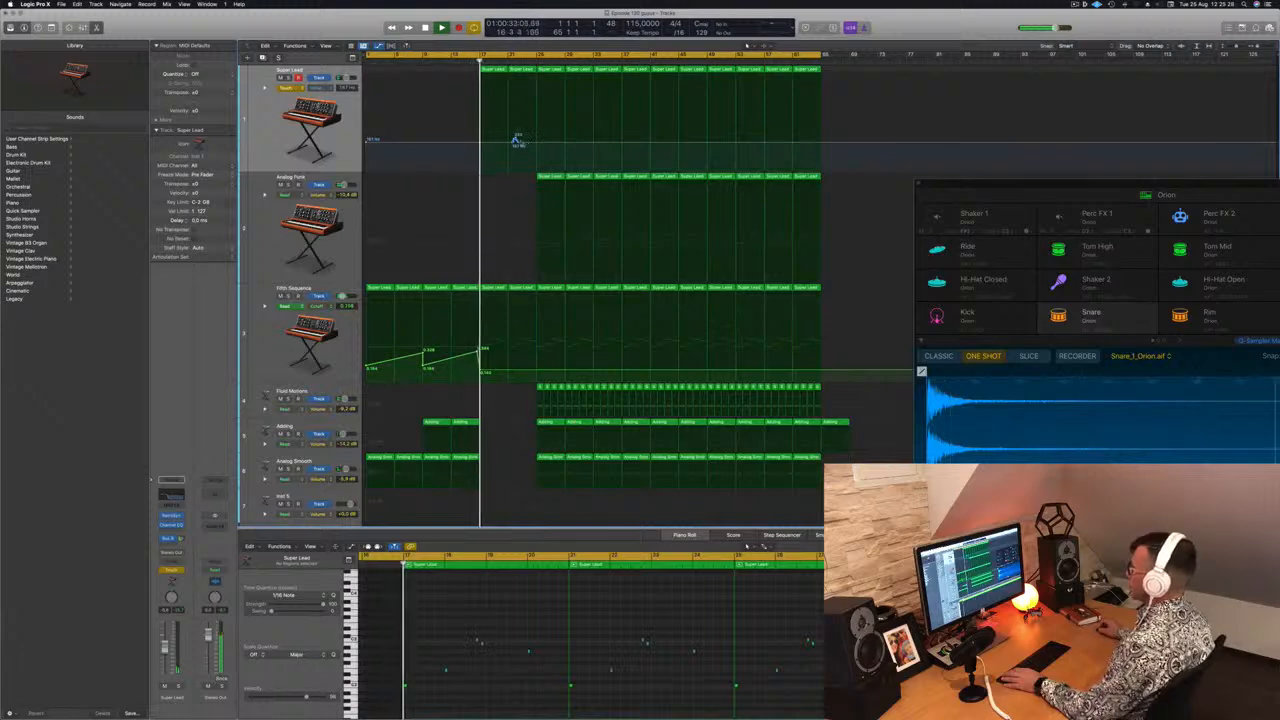
{"action": "left_click_drag", "start_coordinate": [516, 142], "coordinate": [487, 145]}
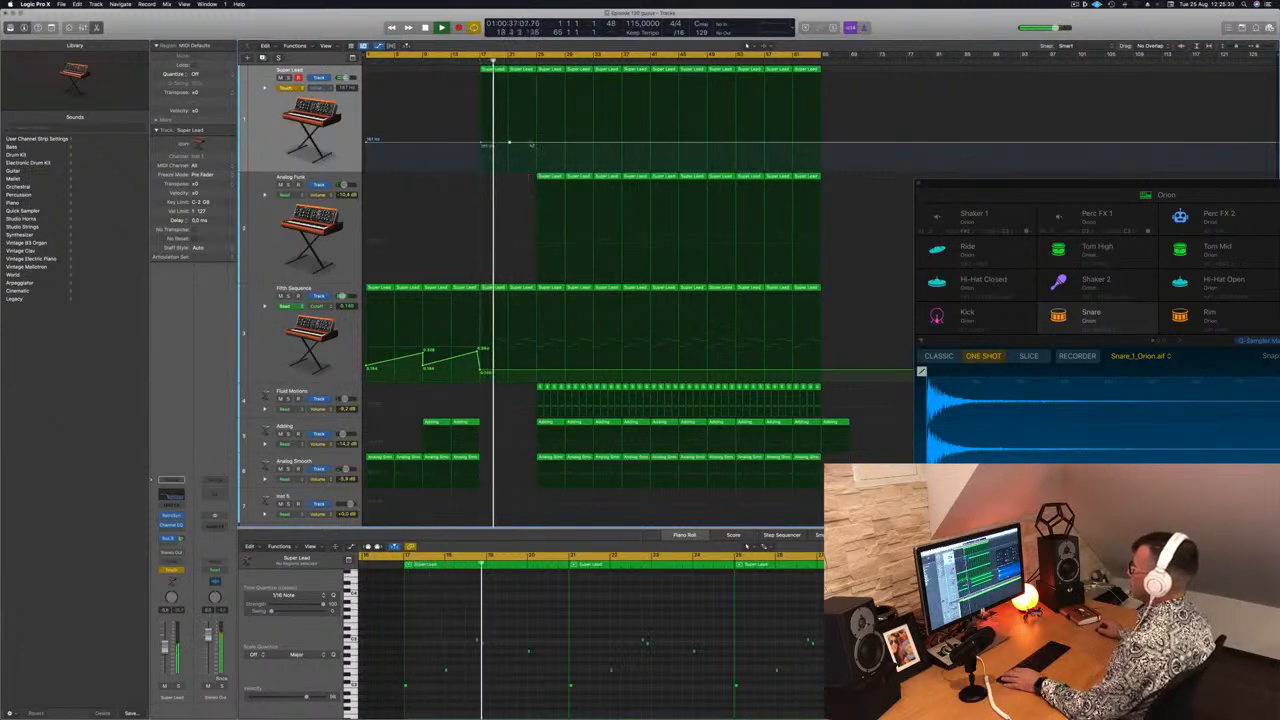
{"action": "left_click_drag", "start_coordinate": [538, 146], "coordinate": [540, 77]}
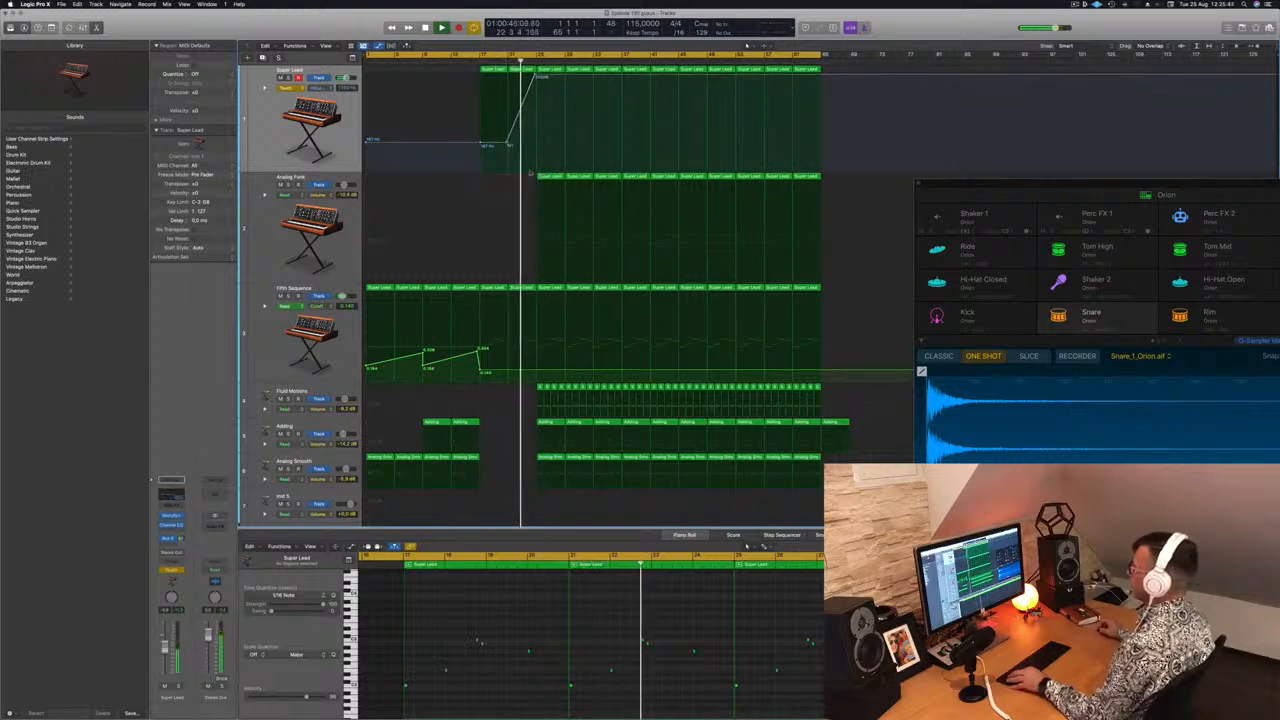
{"action": "left_click", "coordinate": [285, 87]}
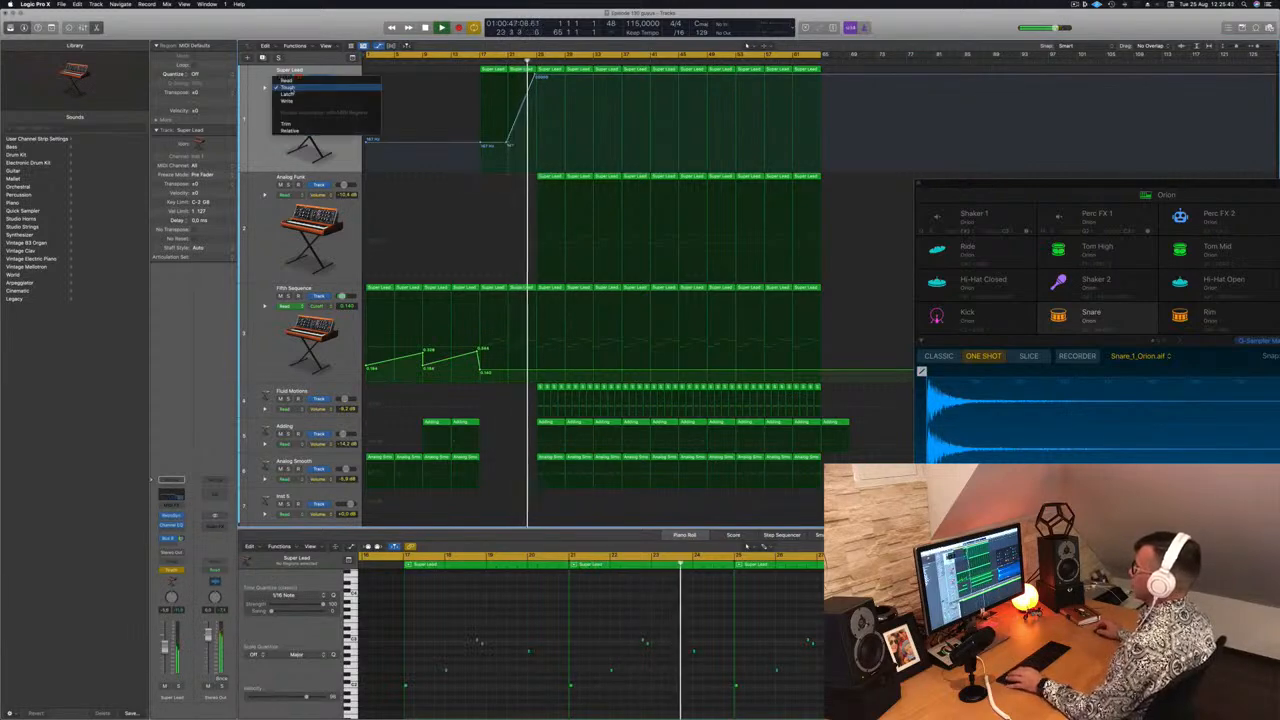
{"action": "left_click", "coordinate": [290, 88]}
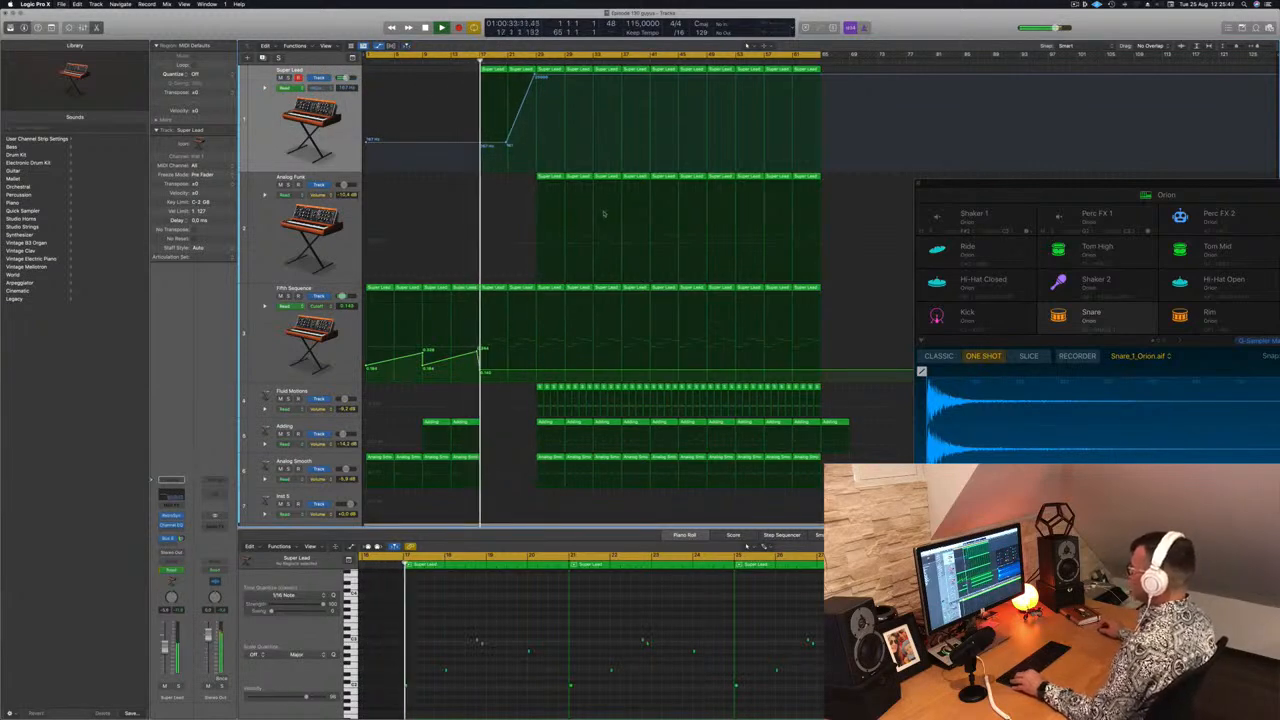
Delete the first two regions on the Analog Funk track
{"action": "left_click", "coordinate": [559, 178]}
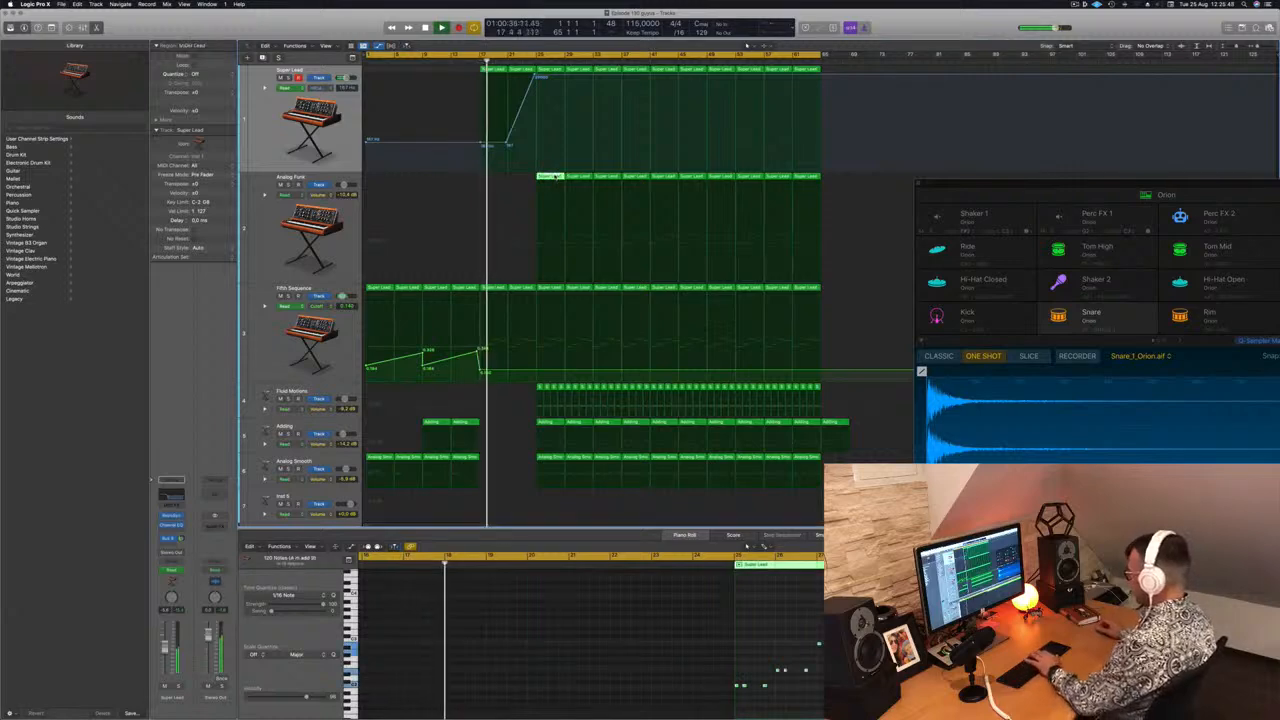
{"action": "key", "text": "Delete"}
{"action": "left_click", "coordinate": [578, 177]}
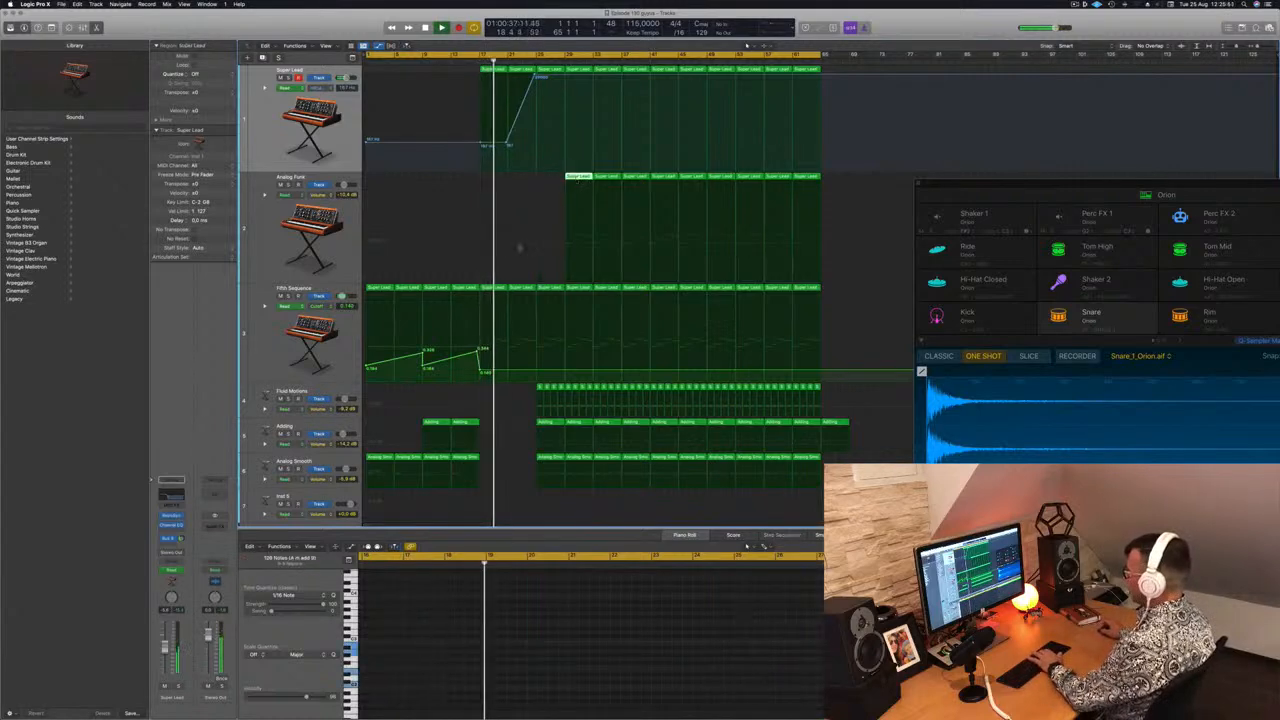
{"action": "key", "text": "Delete"}
Lower the Fifth Sequence automation end point slightly and delete the kick regions at the start of the main section
{"action": "left_click_drag", "start_coordinate": [538, 373], "coordinate": [541, 379]}
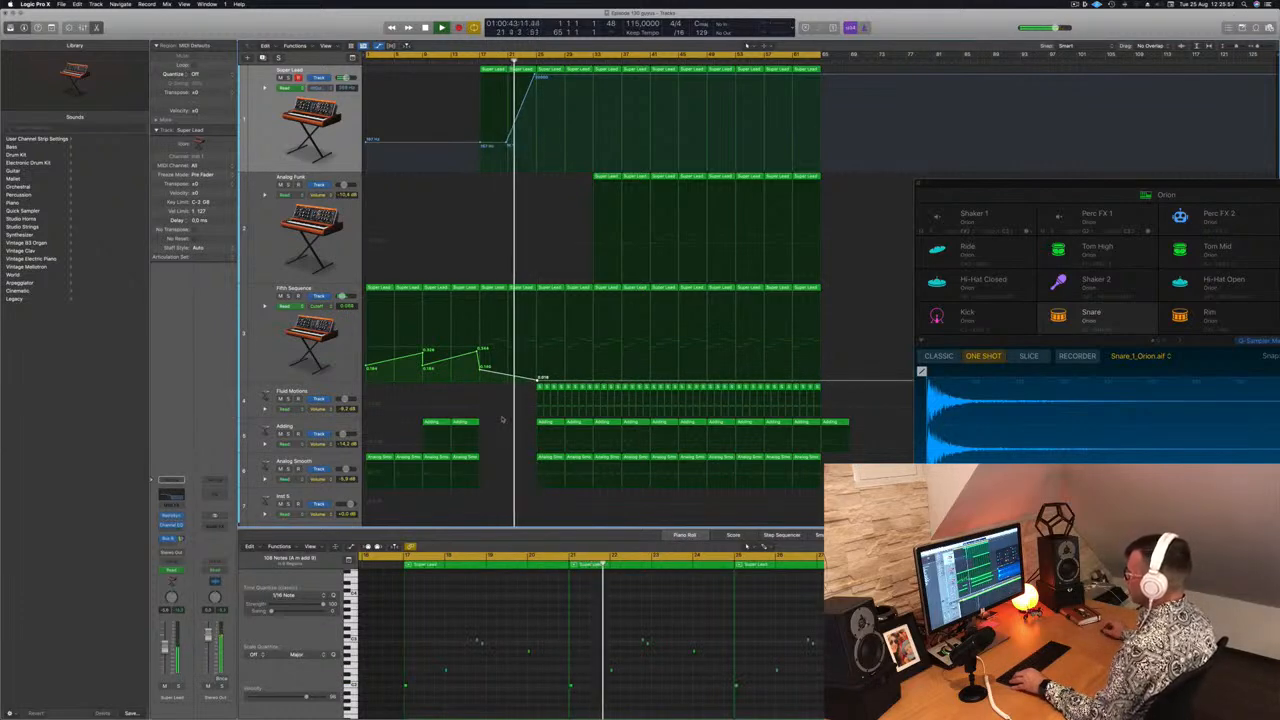
{"action": "scroll", "coordinate": [537, 495], "scroll_direction": "down", "scroll_amount": 5}
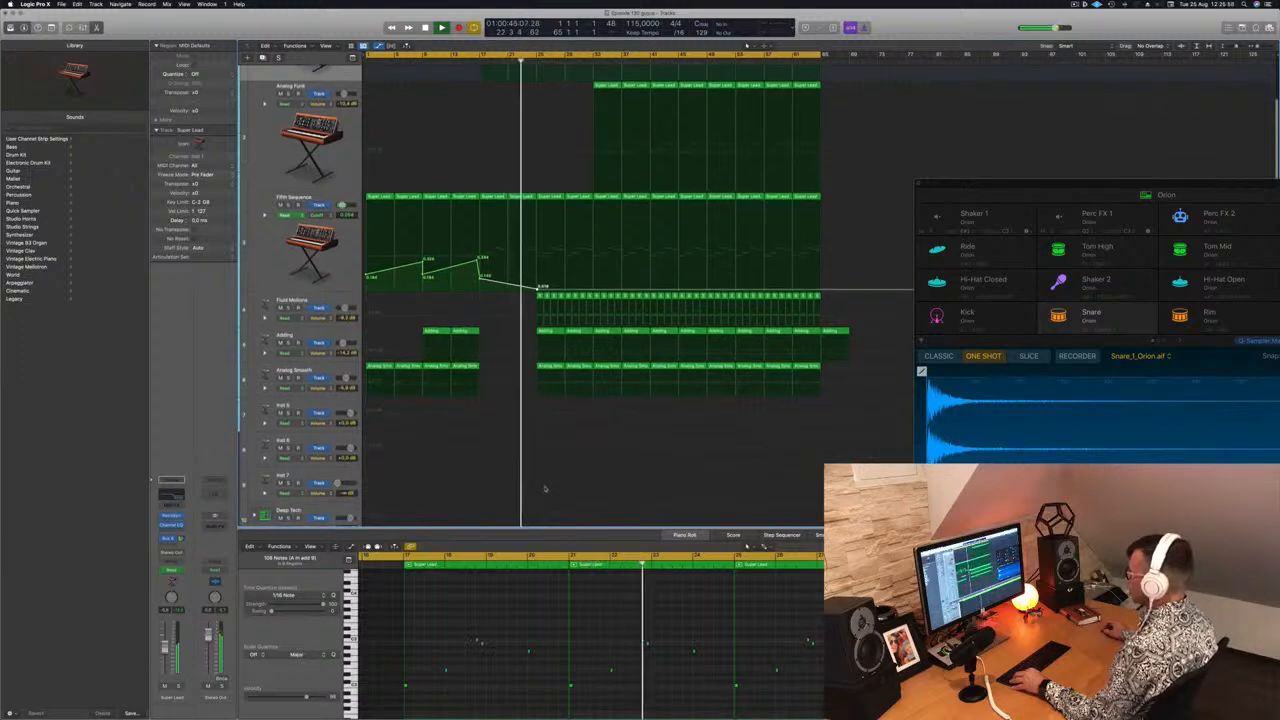
{"action": "scroll", "coordinate": [550, 440], "scroll_direction": "down", "scroll_amount": 2}
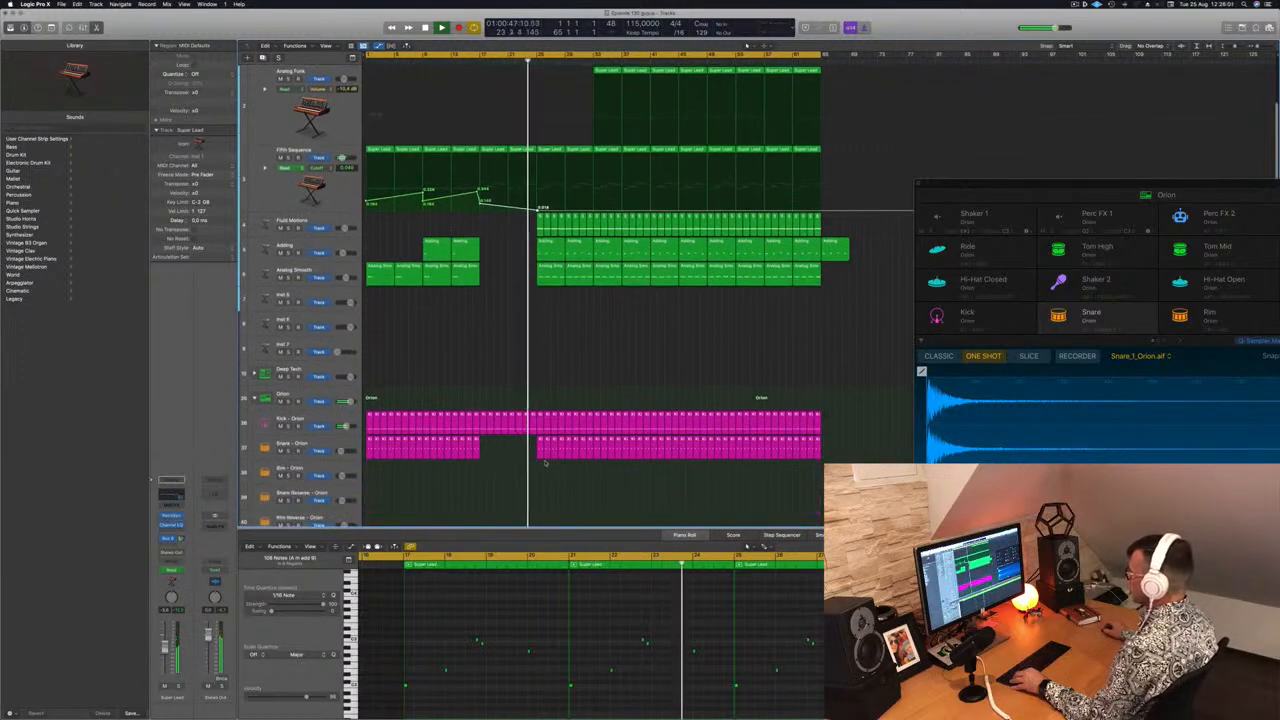
{"action": "left_click_drag", "start_coordinate": [543, 463], "coordinate": [560, 425]}
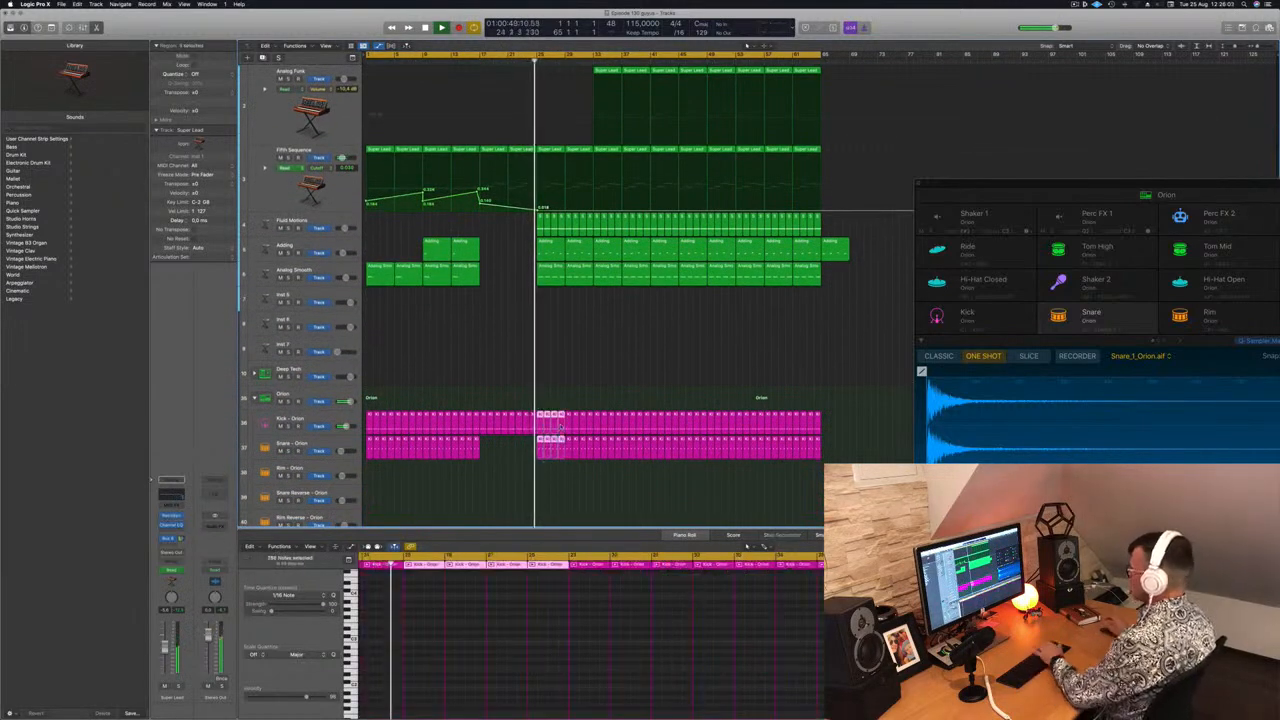
{"action": "key", "text": "Delete"}
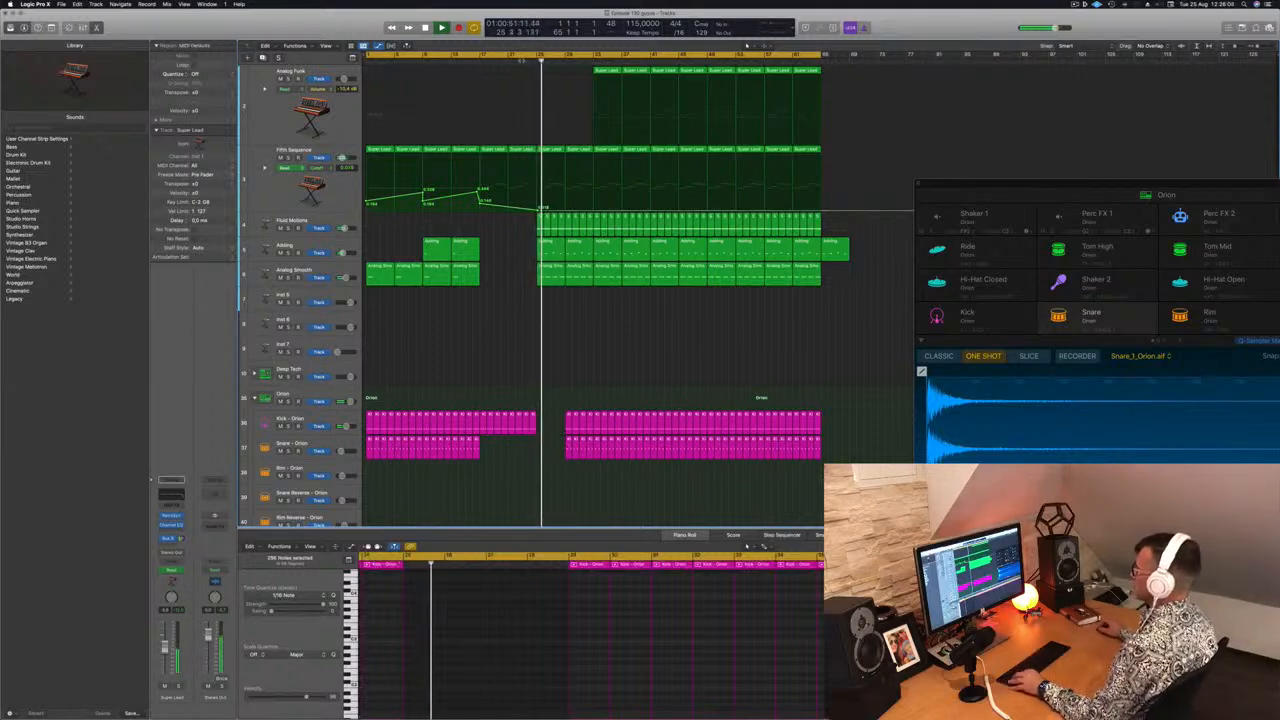
Remove the opening regions of the main section on the hi-hat, ride, tom and shaker drum tracks
{"action": "scroll", "coordinate": [543, 404], "scroll_direction": "down", "scroll_amount": 3}
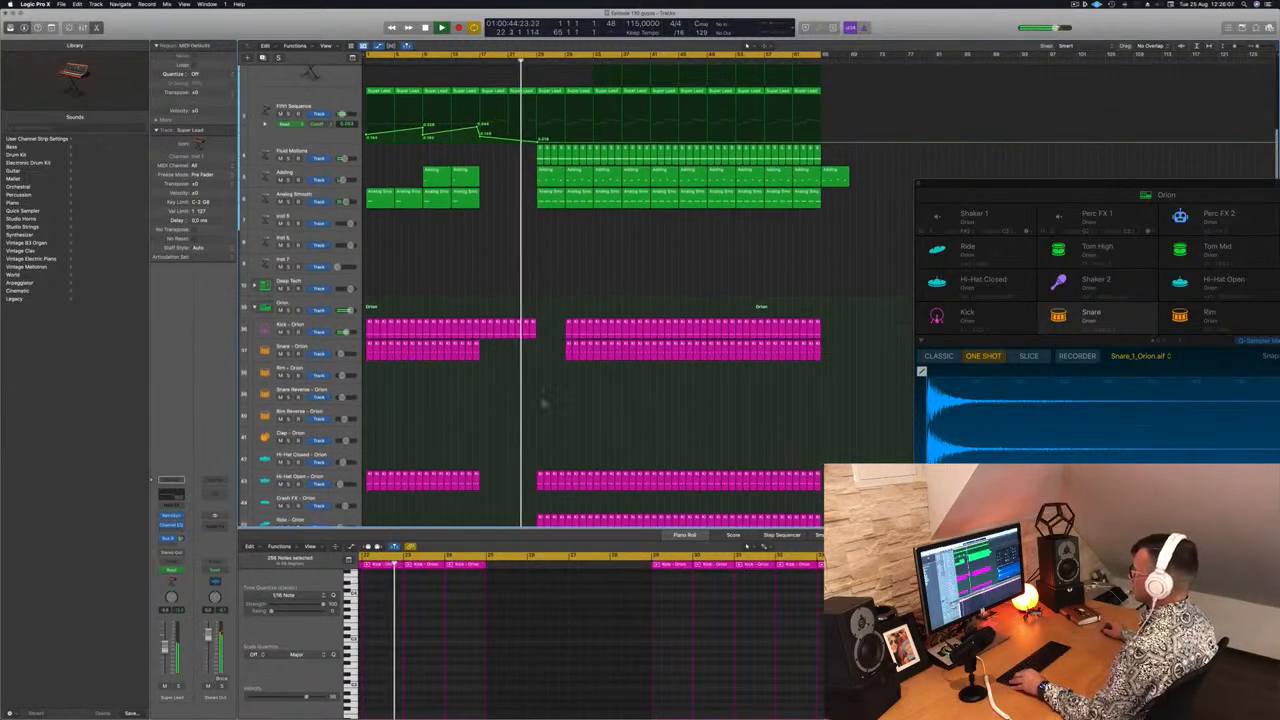
{"action": "scroll", "coordinate": [543, 404], "scroll_direction": "down", "scroll_amount": 2}
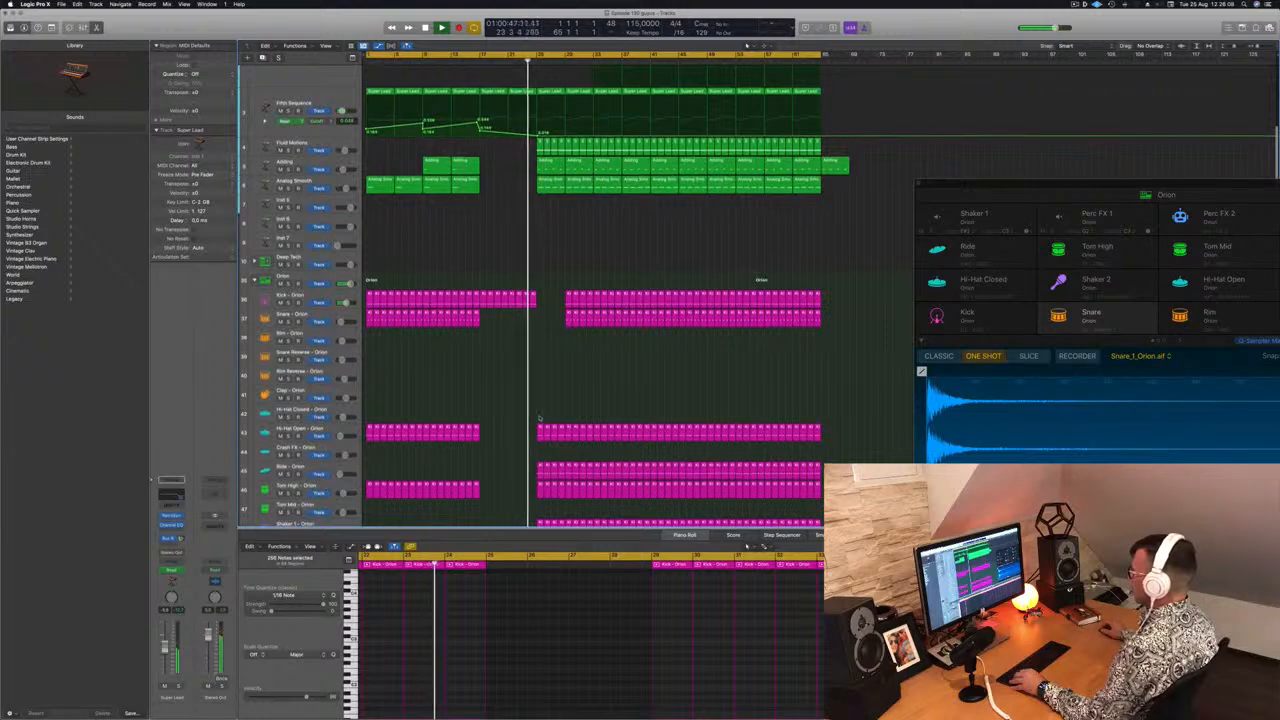
{"action": "scroll", "coordinate": [539, 418], "scroll_direction": "down", "scroll_amount": 2}
{"action": "left_click_drag", "start_coordinate": [523, 379], "coordinate": [560, 497]}
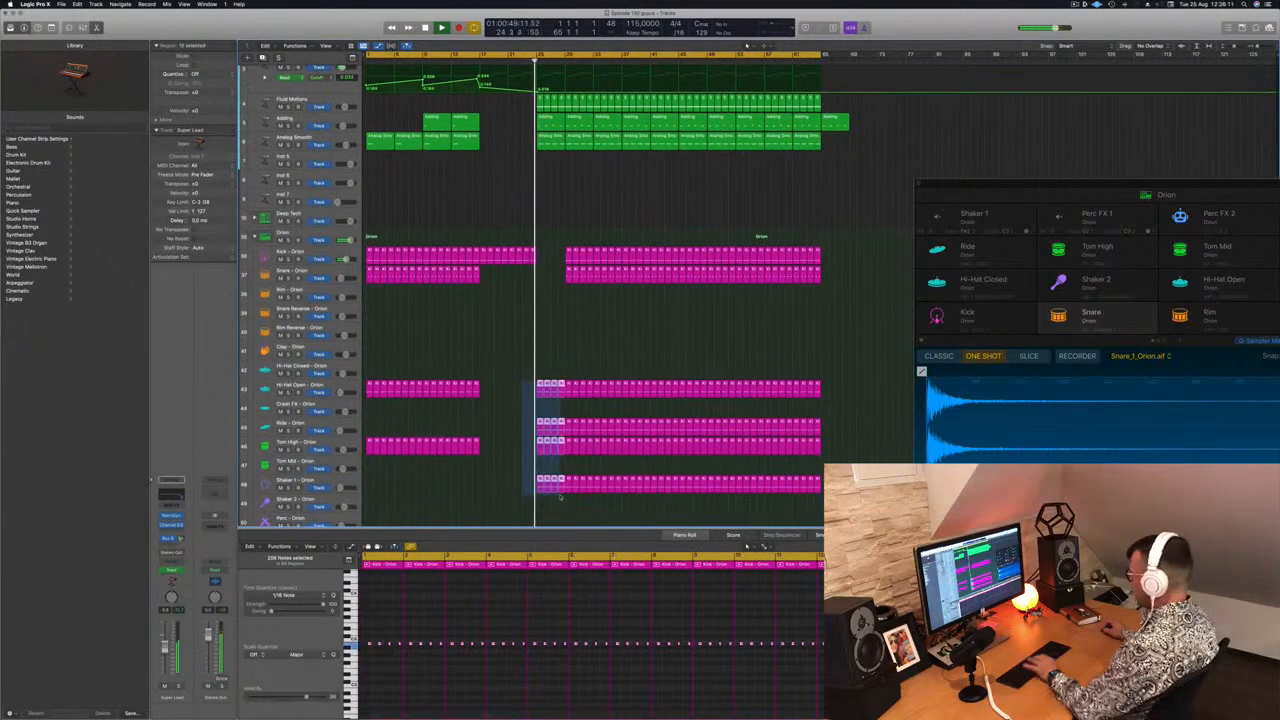
{"action": "scroll", "coordinate": [593, 217], "scroll_direction": "up", "scroll_amount": 8}
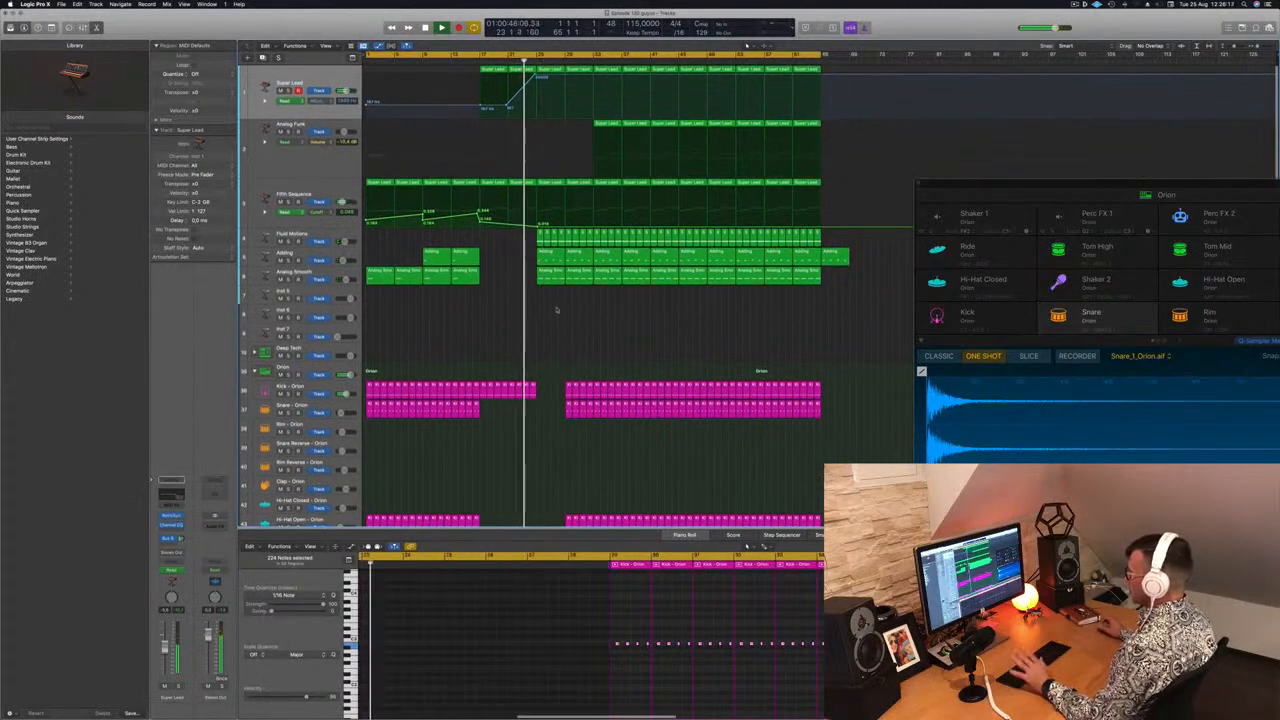
Delete the first Analog Smooth region of the main section
{"action": "left_click", "coordinate": [550, 258]}
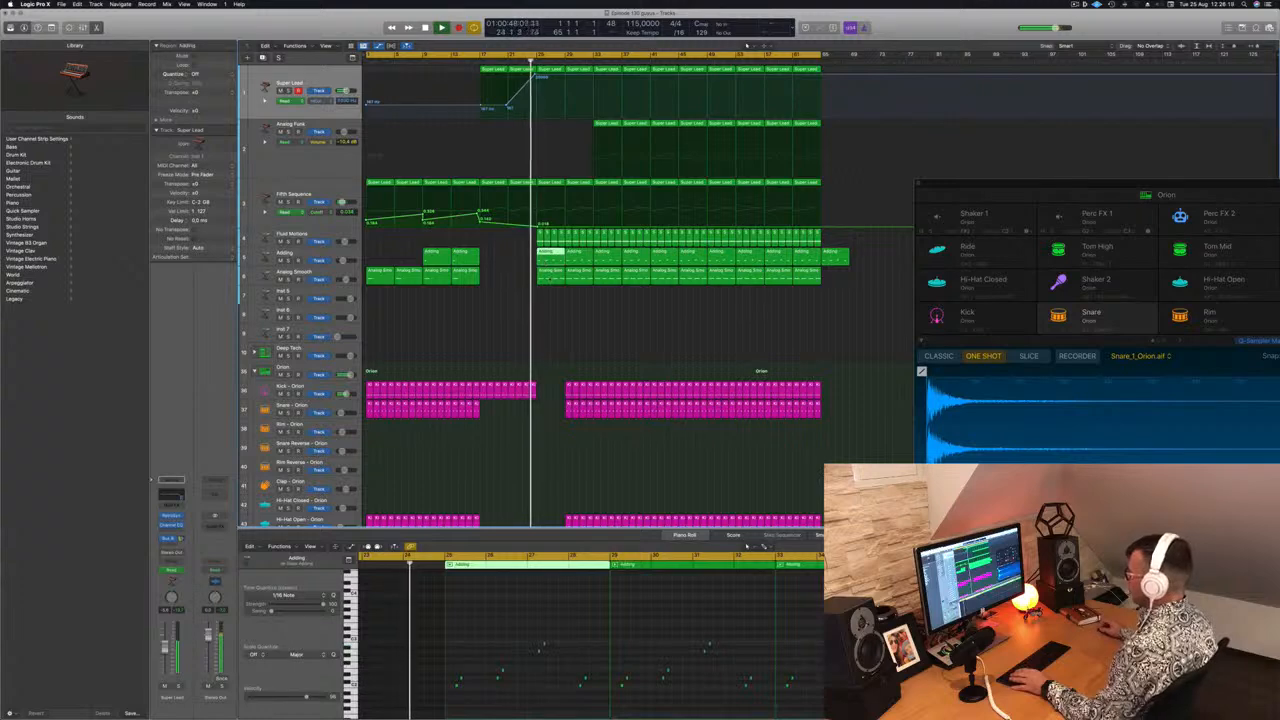
{"action": "left_click", "coordinate": [550, 272]}
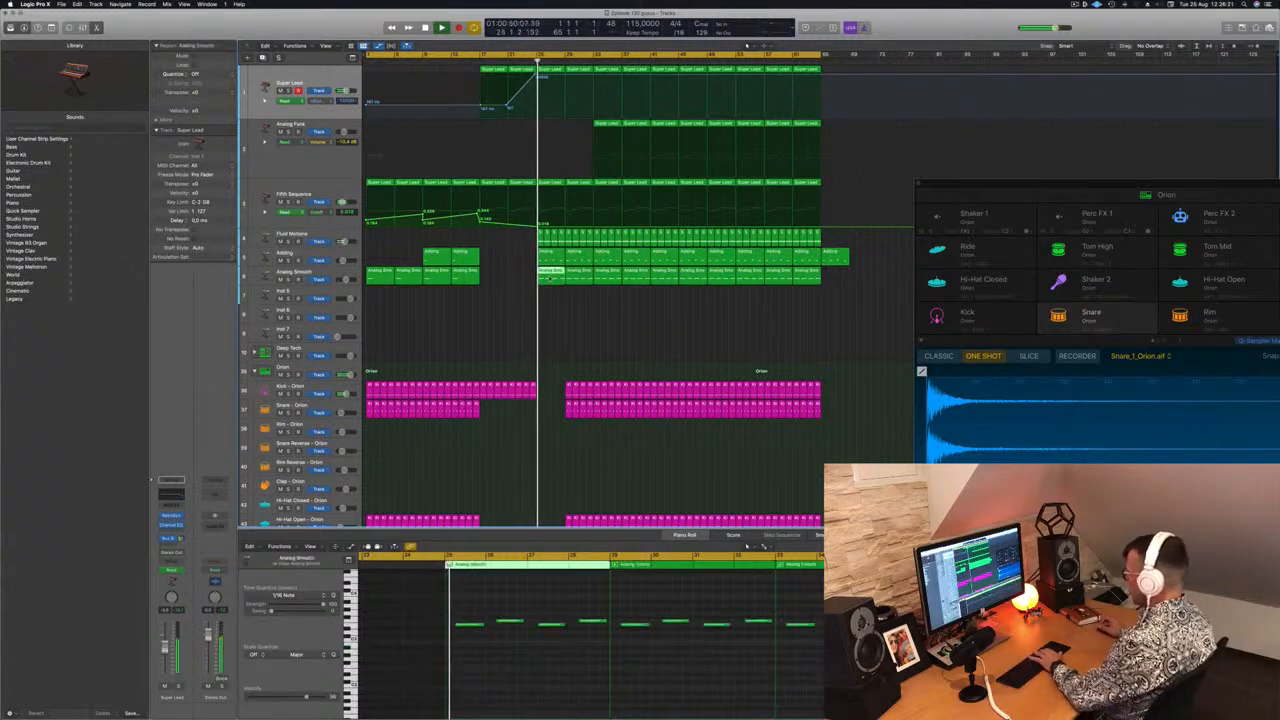
{"action": "key", "text": "Delete"}
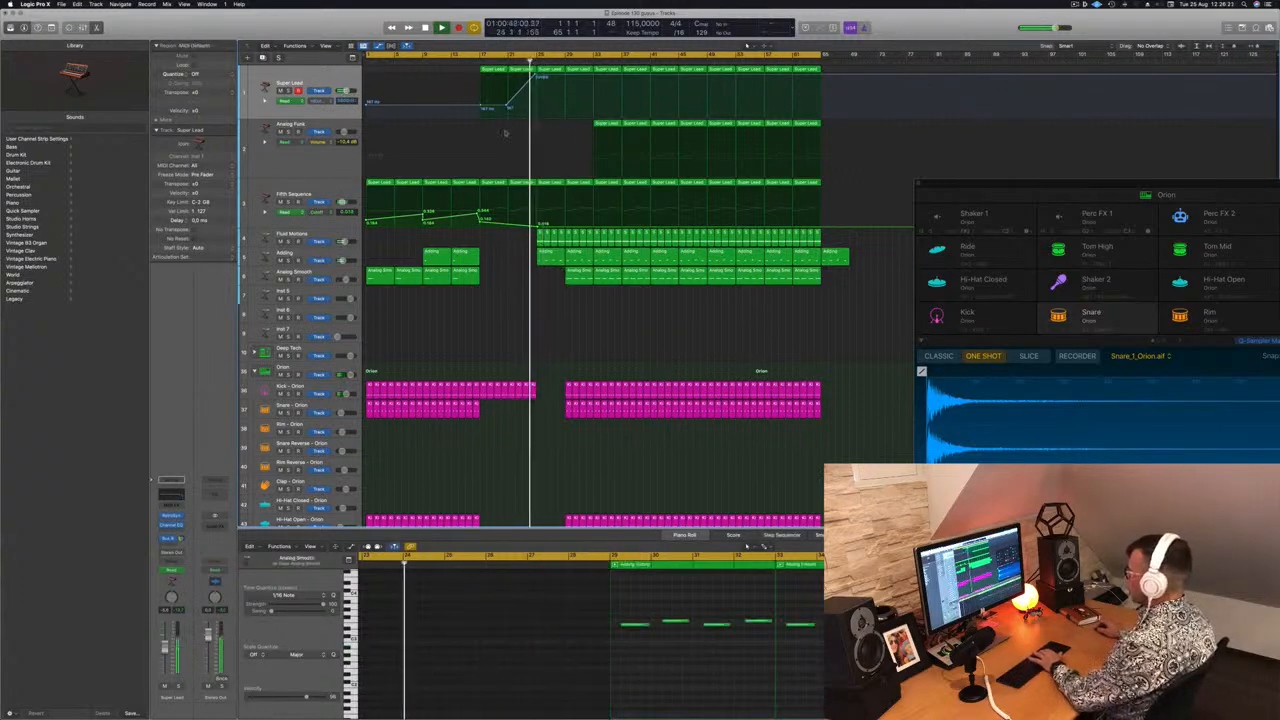
Delete the first two bars of Fluid Motions regions in the main section
{"action": "left_click_drag", "start_coordinate": [528, 235], "coordinate": [590, 239]}
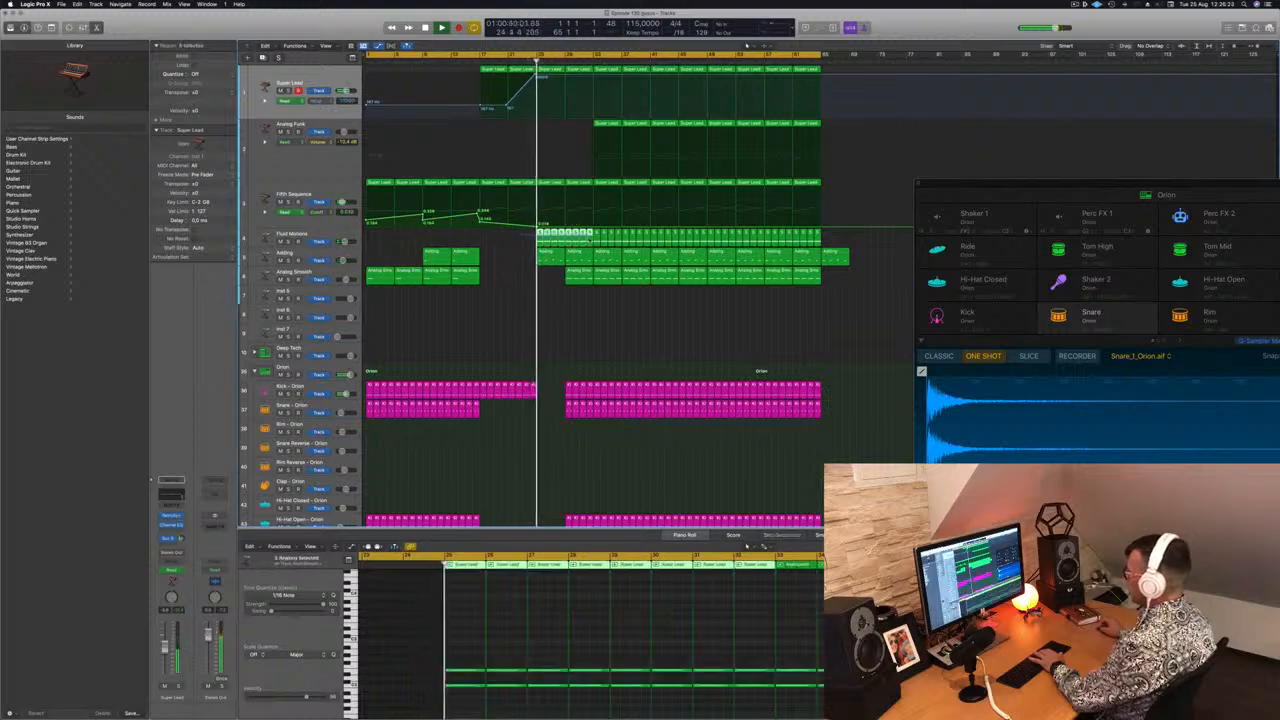
{"action": "key", "text": "Delete"}
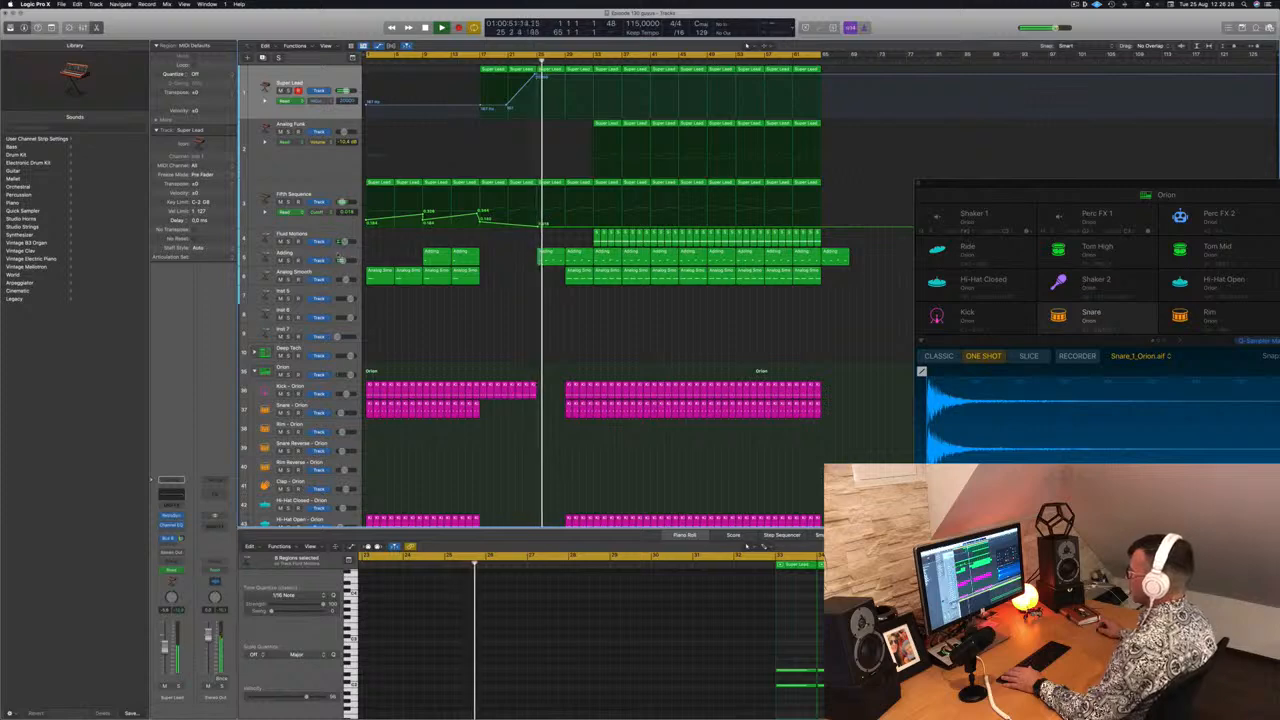
Shrink the track heights, rewind, and delete the next two bars of Fluid Motions regions
{"action": "left_click", "coordinate": [341, 260]}
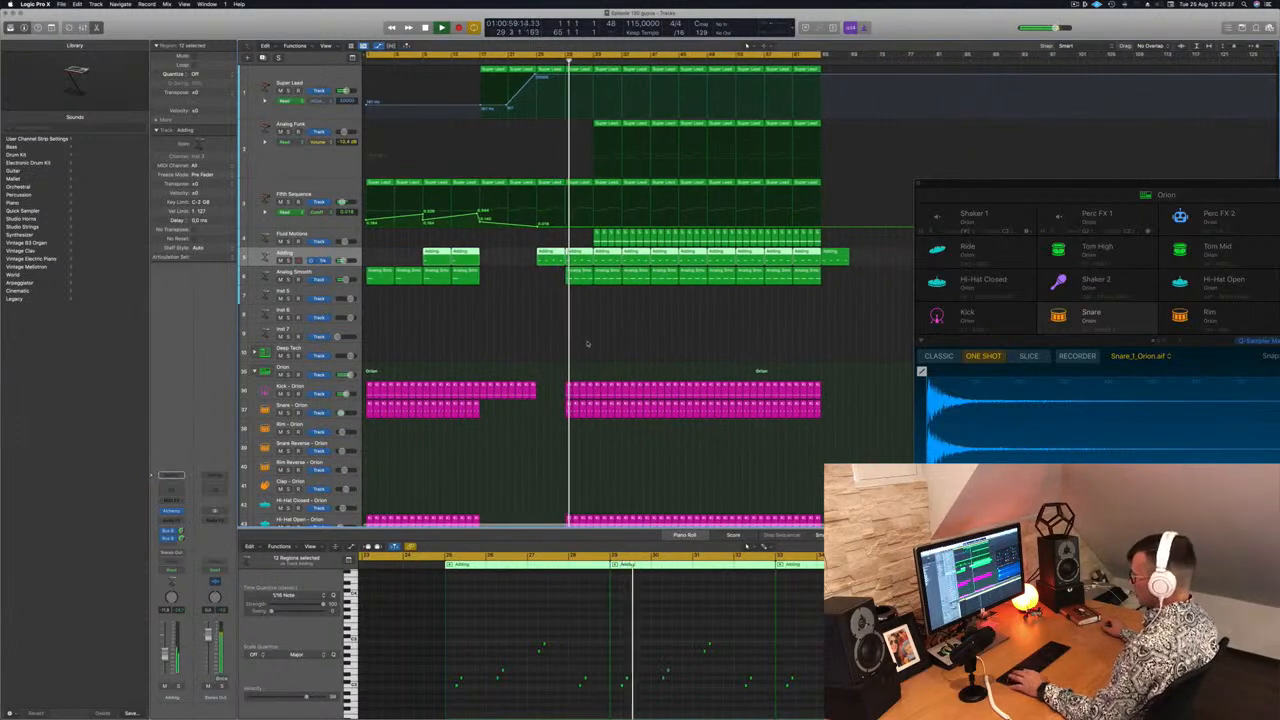
{"action": "key", "text": "super+Up"}
{"action": "key", "text": "super+Up"}
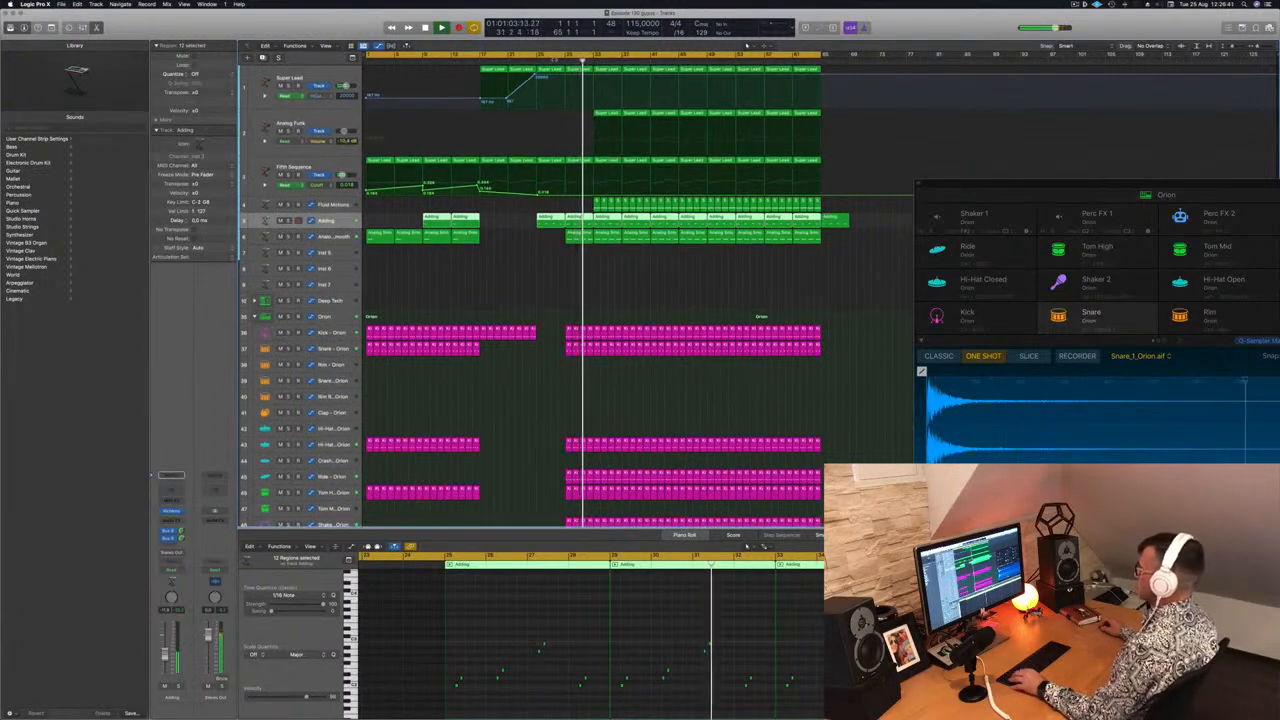
{"action": "key", "text": "comma"}
{"action": "key", "text": "comma"}
{"action": "key", "text": "comma"}
{"action": "key", "text": "comma"}
{"action": "left_click", "coordinate": [581, 238]}
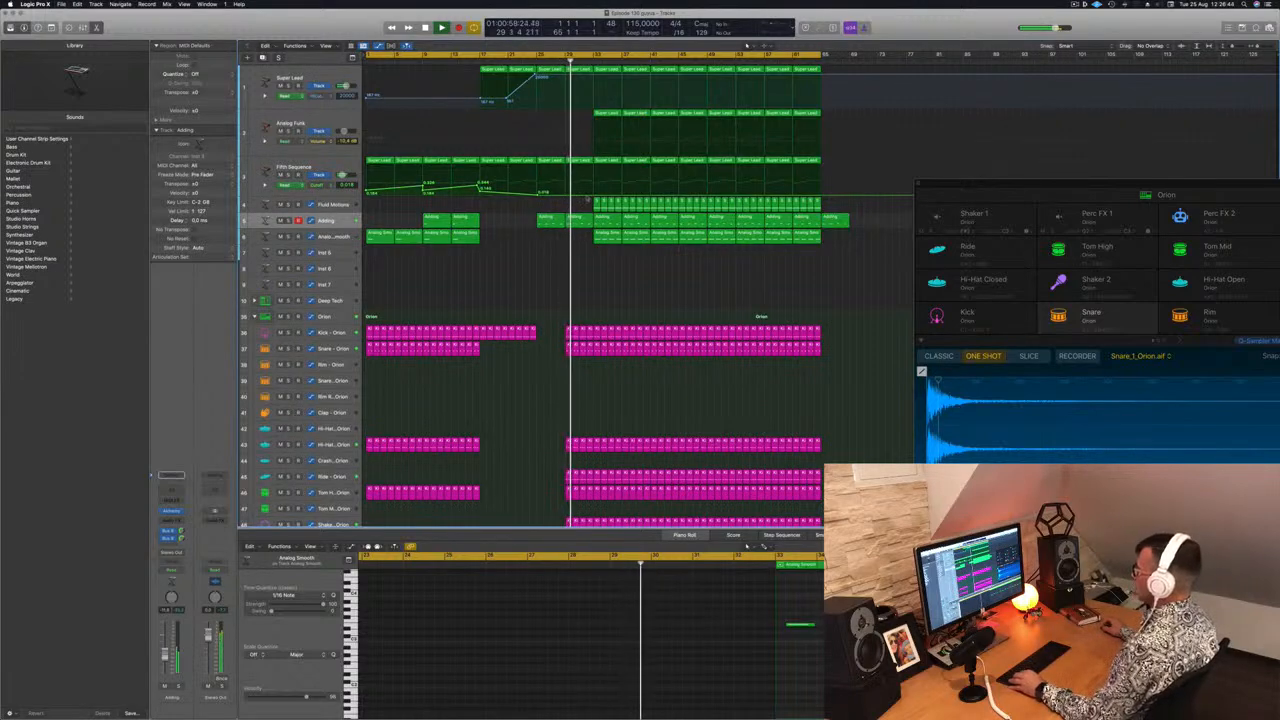
{"action": "left_click_drag", "start_coordinate": [592, 198], "coordinate": [646, 207]}
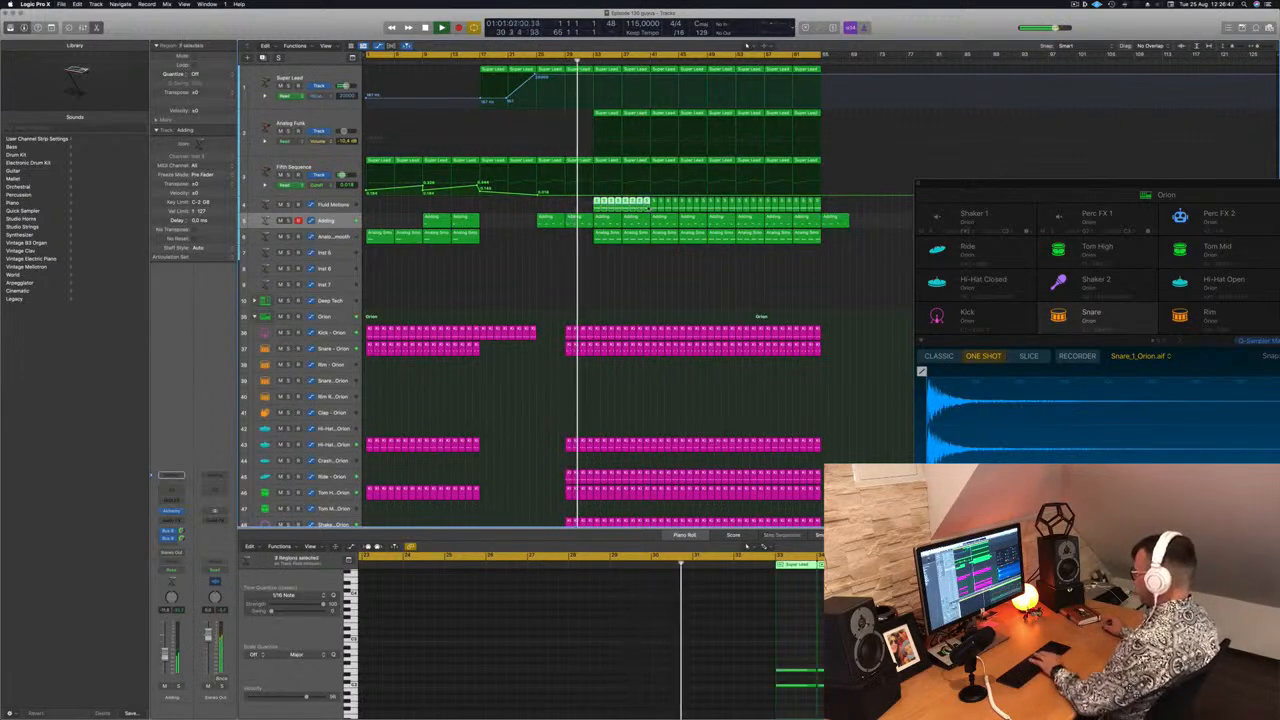
{"action": "key", "text": "Delete"}
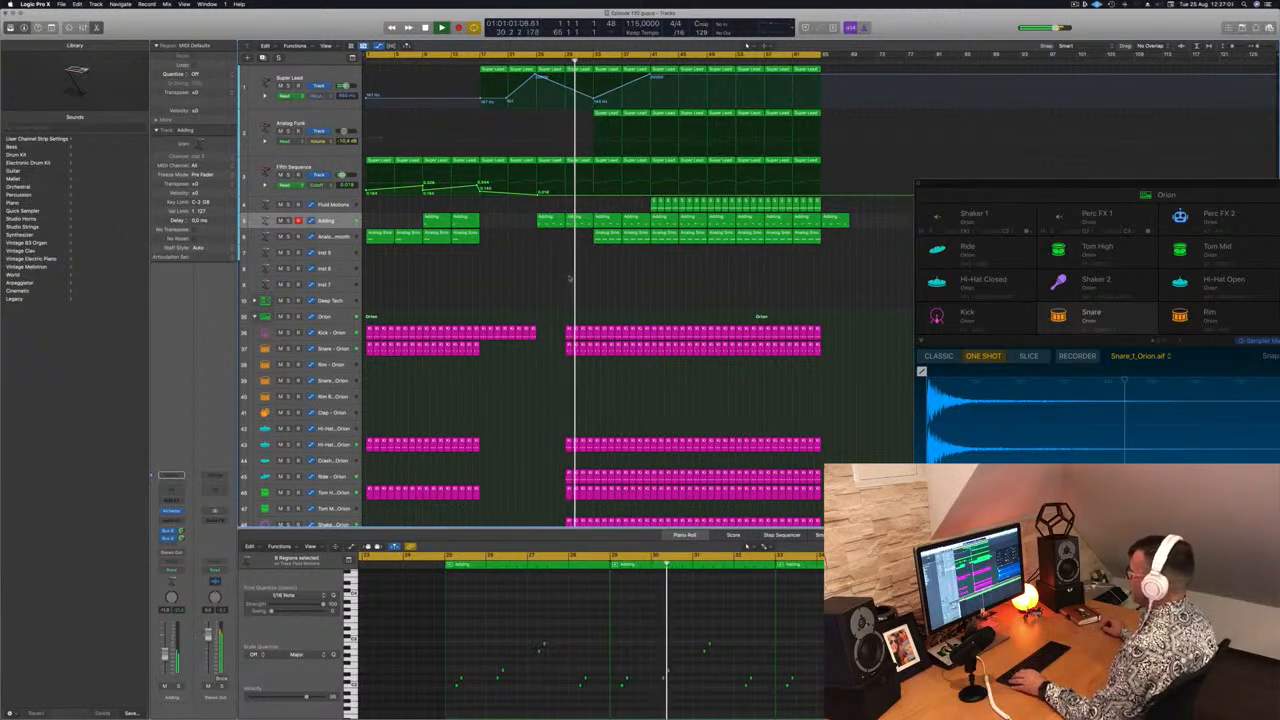
{"action": "left_click", "coordinate": [632, 238]}
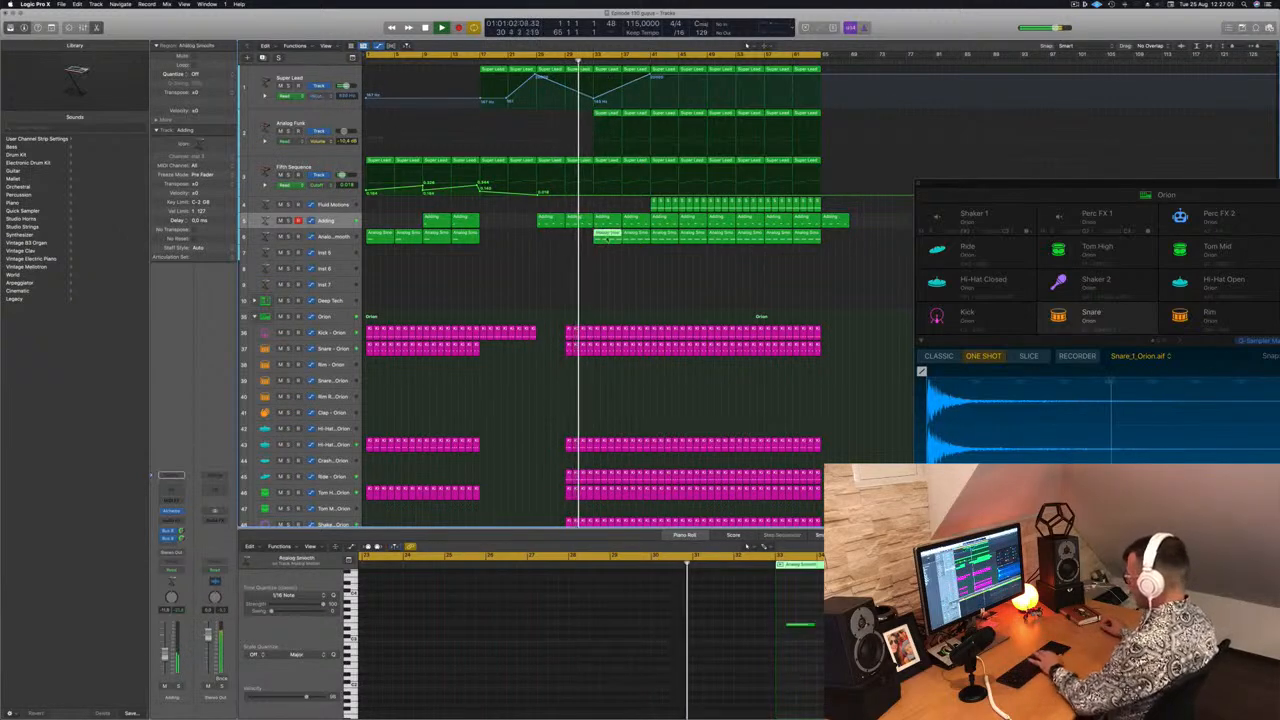
{"action": "left_click", "coordinate": [628, 251]}
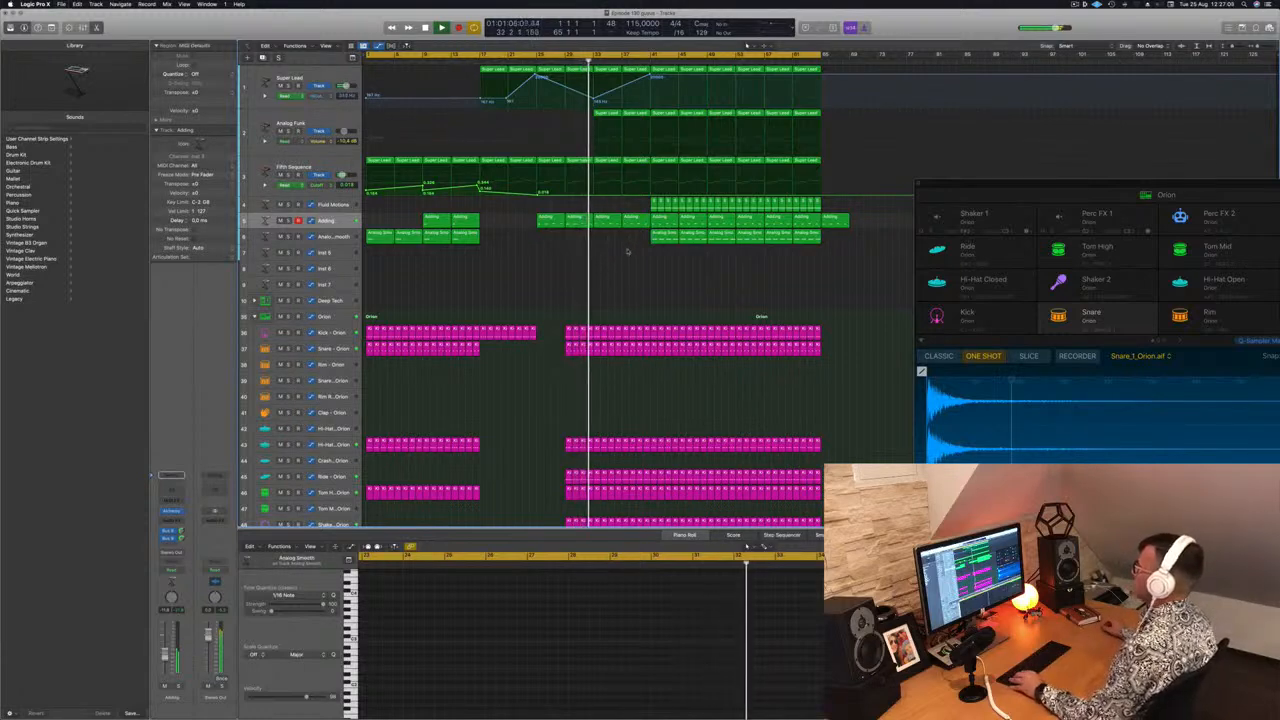
{"action": "key", "text": "super+Up"}
{"action": "key", "text": "super+Up"}
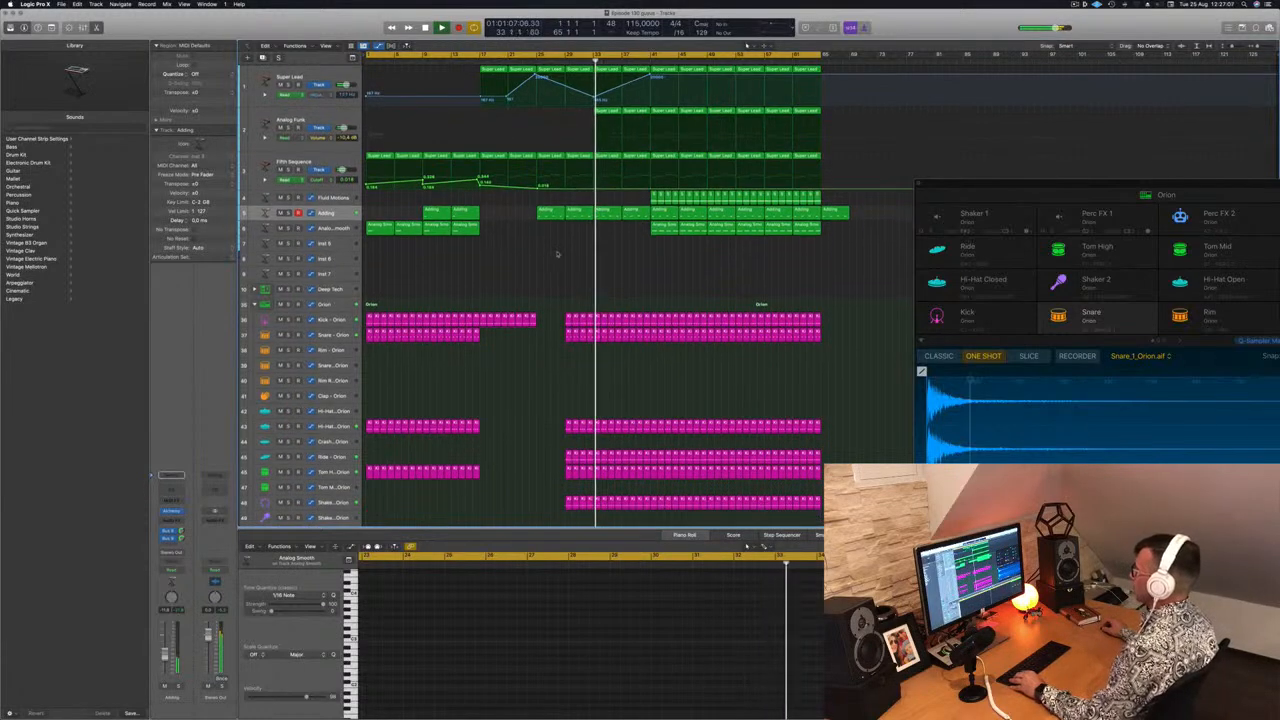
Select the Analog Funk track and play back the arrangement around the start of the main section to review the edits
{"action": "left_click", "coordinate": [308, 120]}
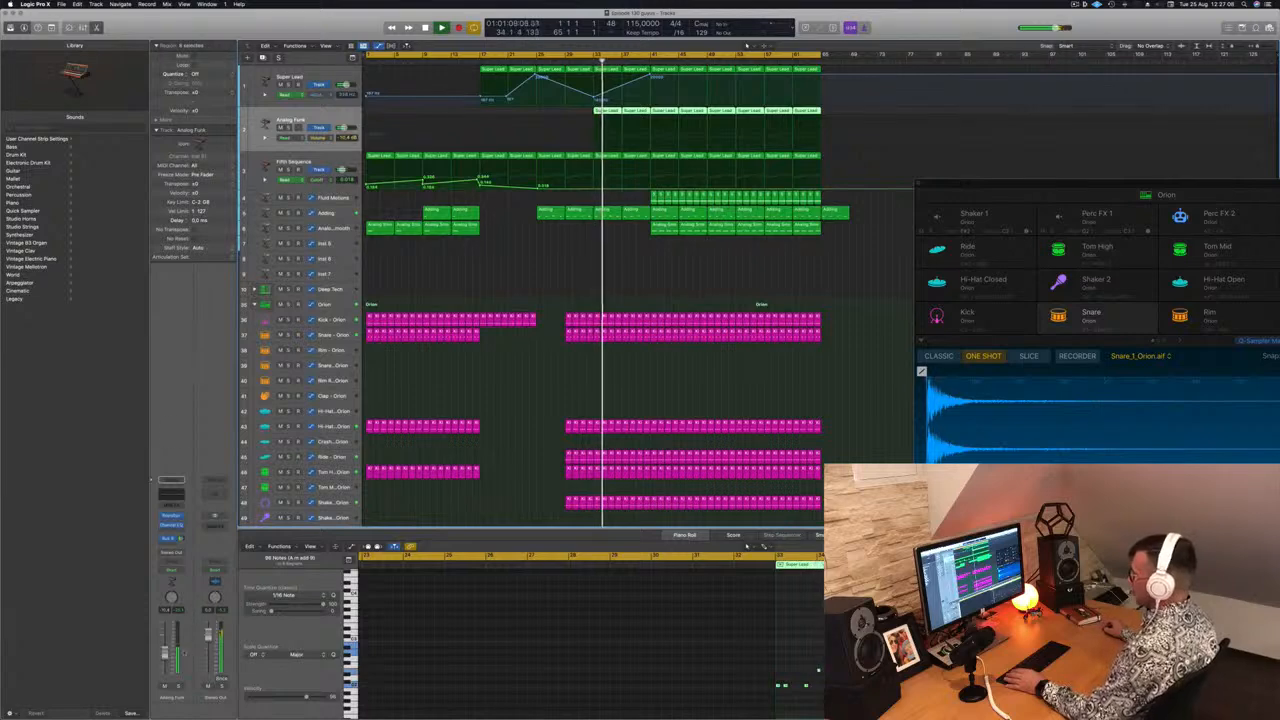
{"action": "left_click", "coordinate": [850, 630]}
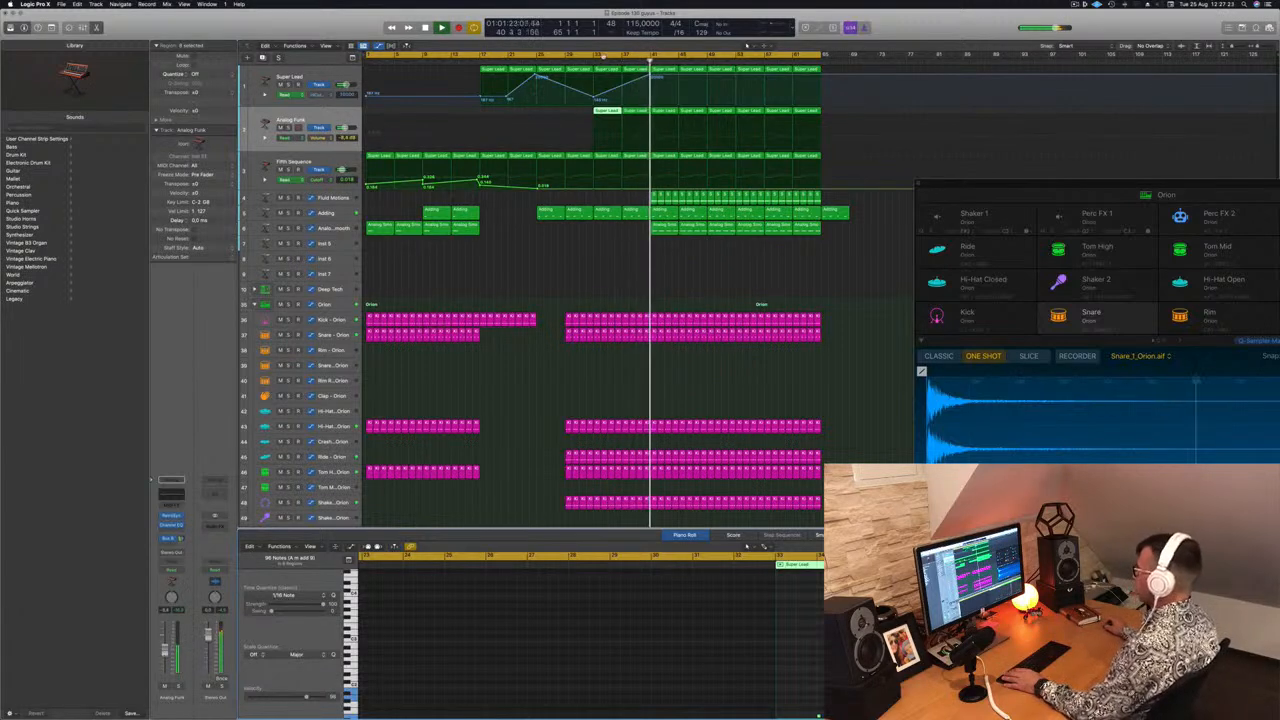
{"action": "left_click", "coordinate": [586, 60]}
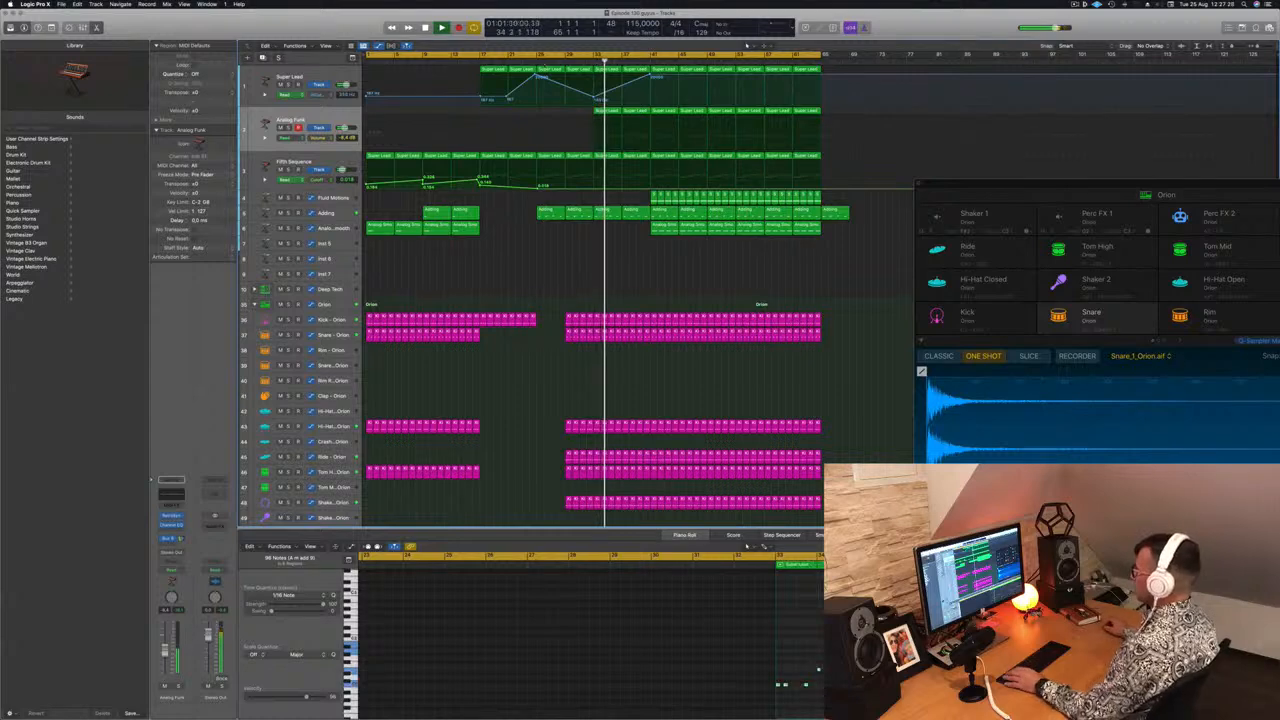
{"action": "key", "text": "super+a"}
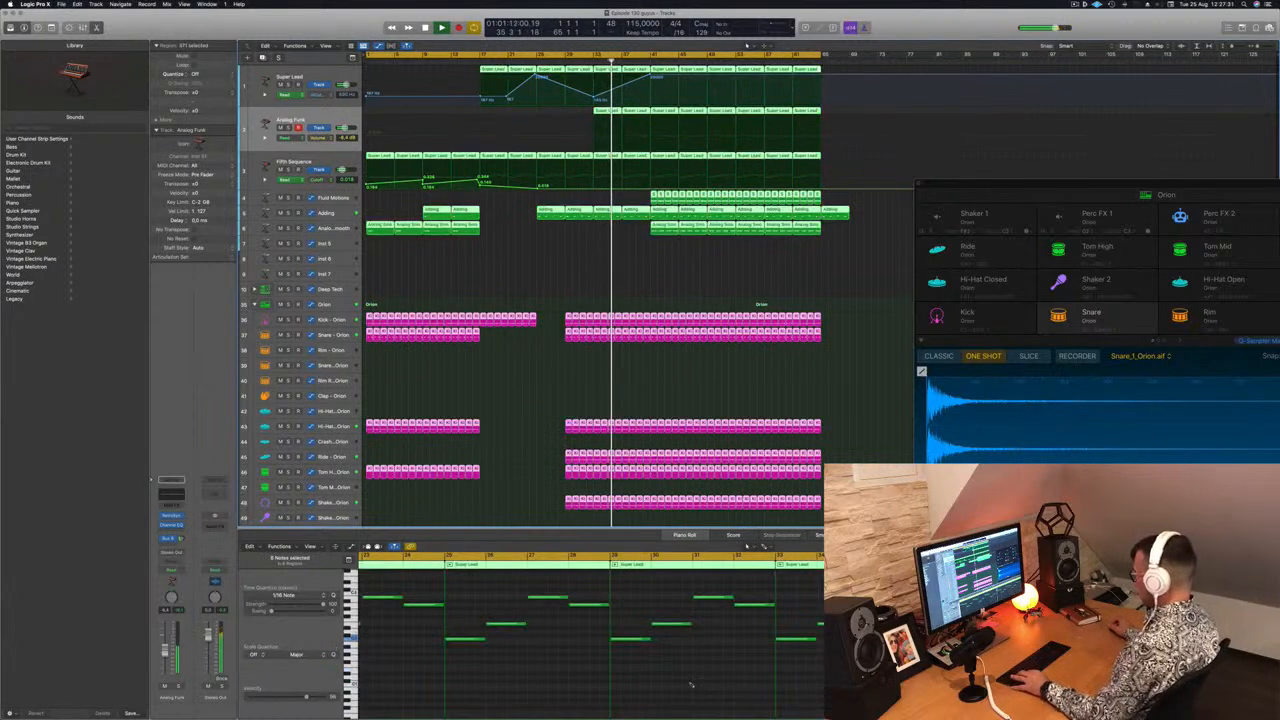
{"action": "left_click", "coordinate": [590, 262]}
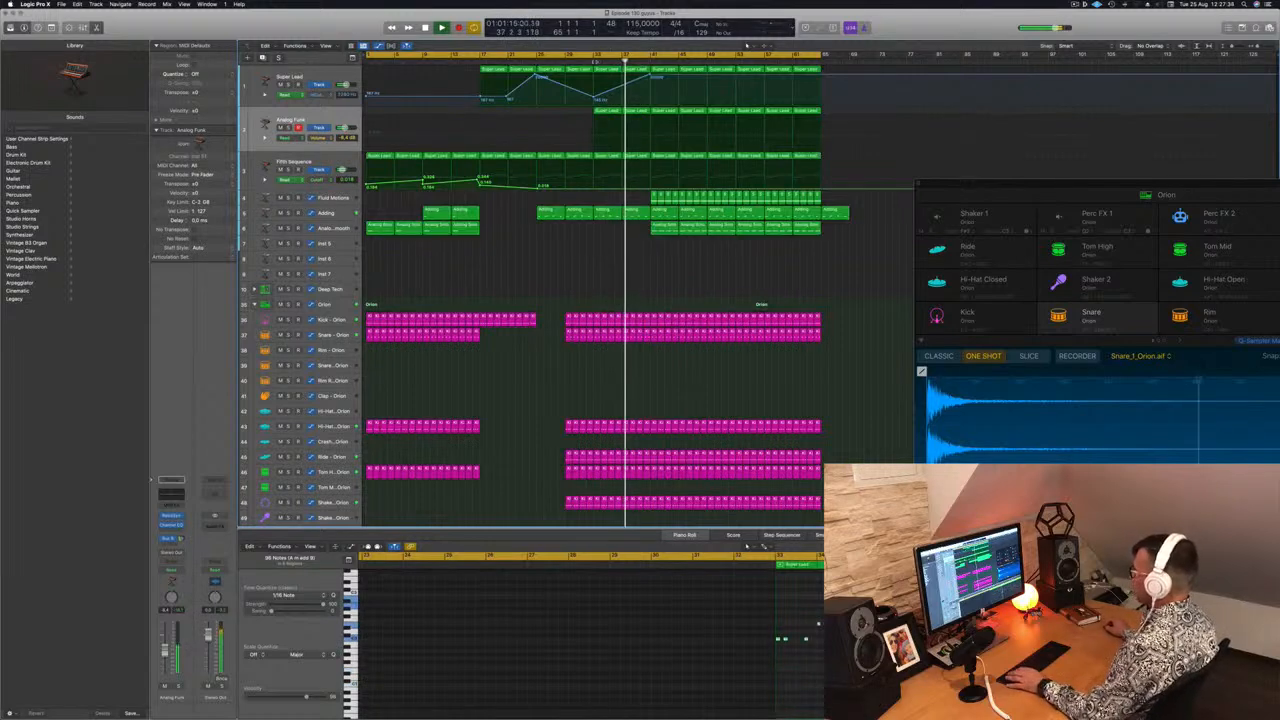
{"action": "left_click", "coordinate": [587, 61]}
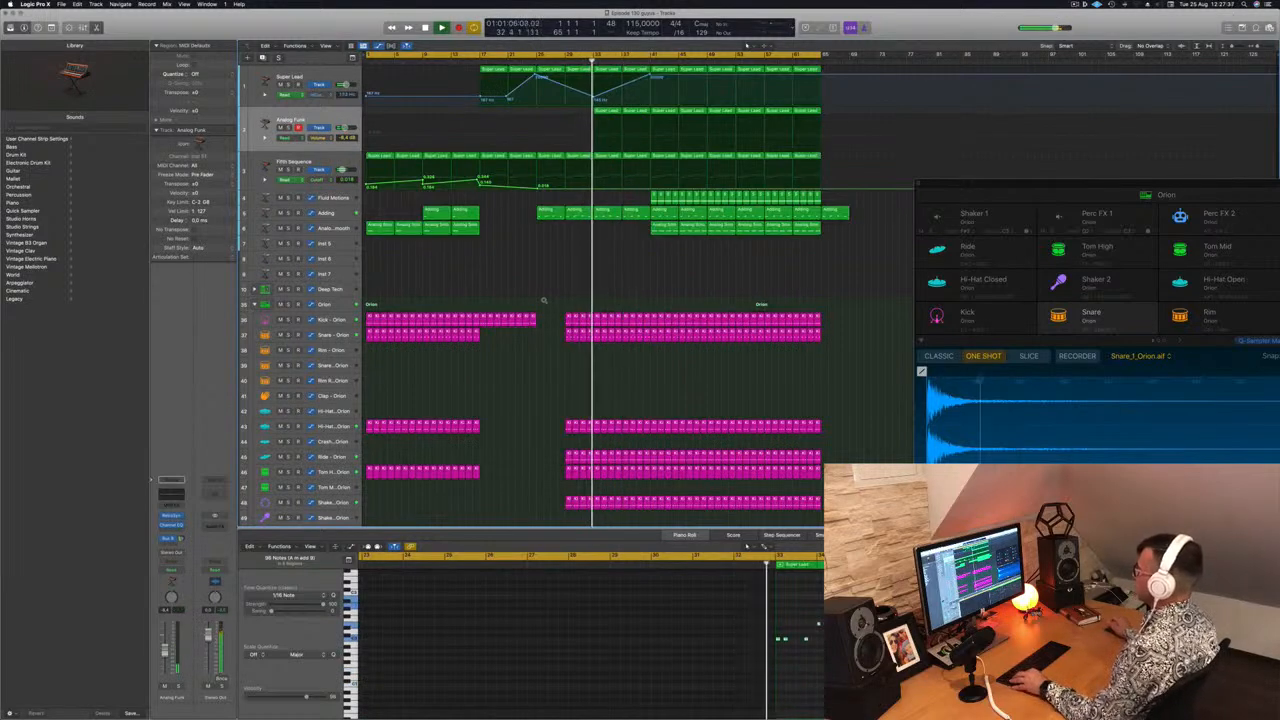
Show the secondary ruler above the arrangement's timeline
{"action": "scroll", "coordinate": [545, 302], "scroll_direction": "down", "scroll_amount": 3}
{"action": "scroll", "coordinate": [540, 298], "scroll_direction": "down", "scroll_amount": 5}
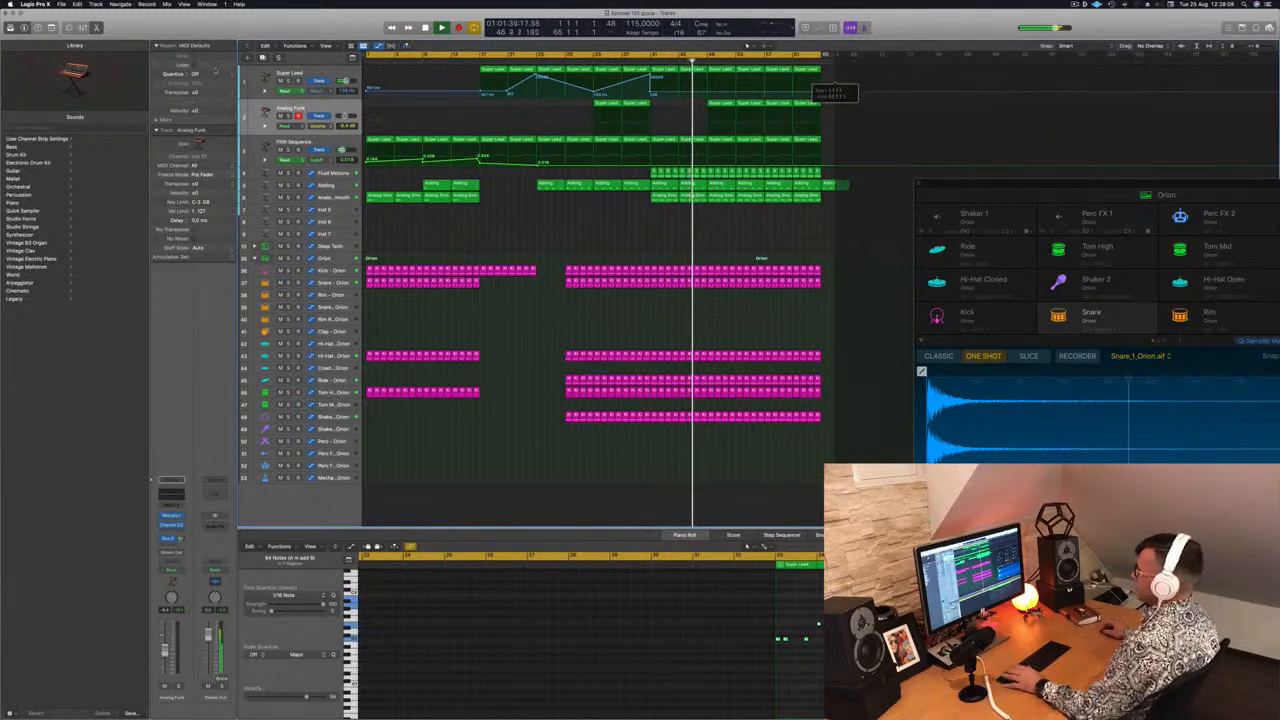
{"action": "left_click", "coordinate": [326, 46]}
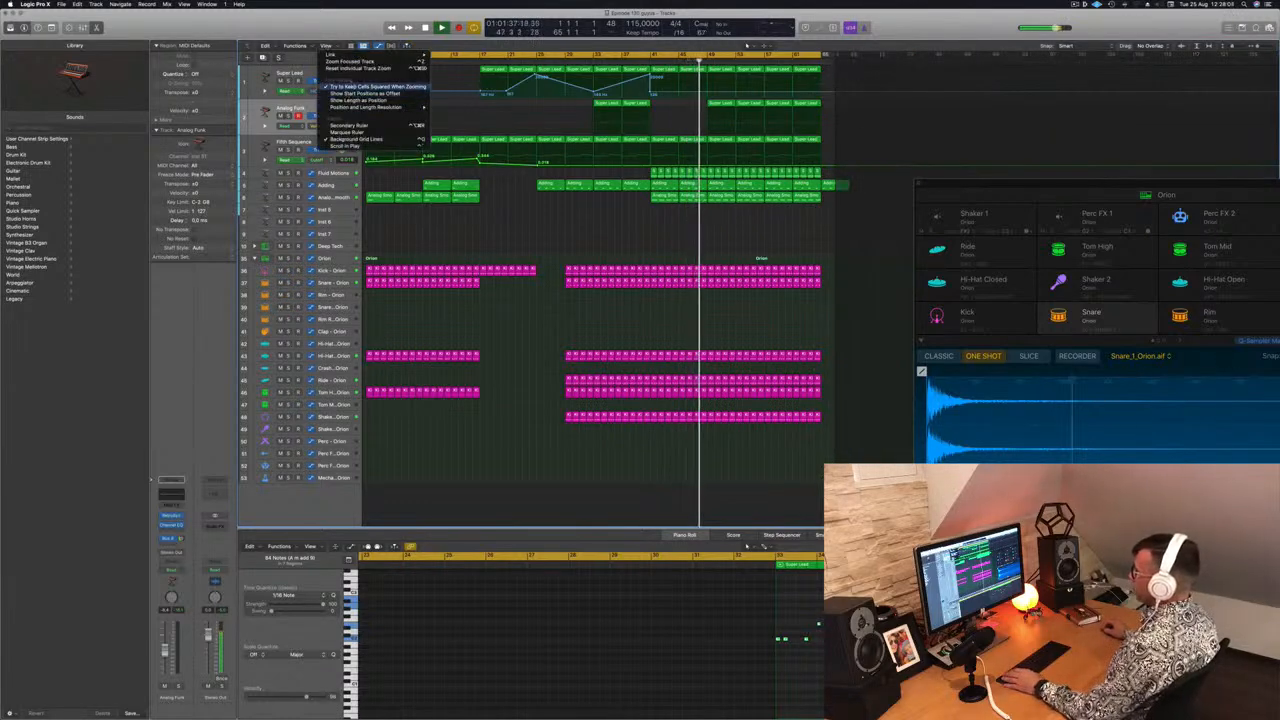
{"action": "mouse_move", "coordinate": [348, 55]}
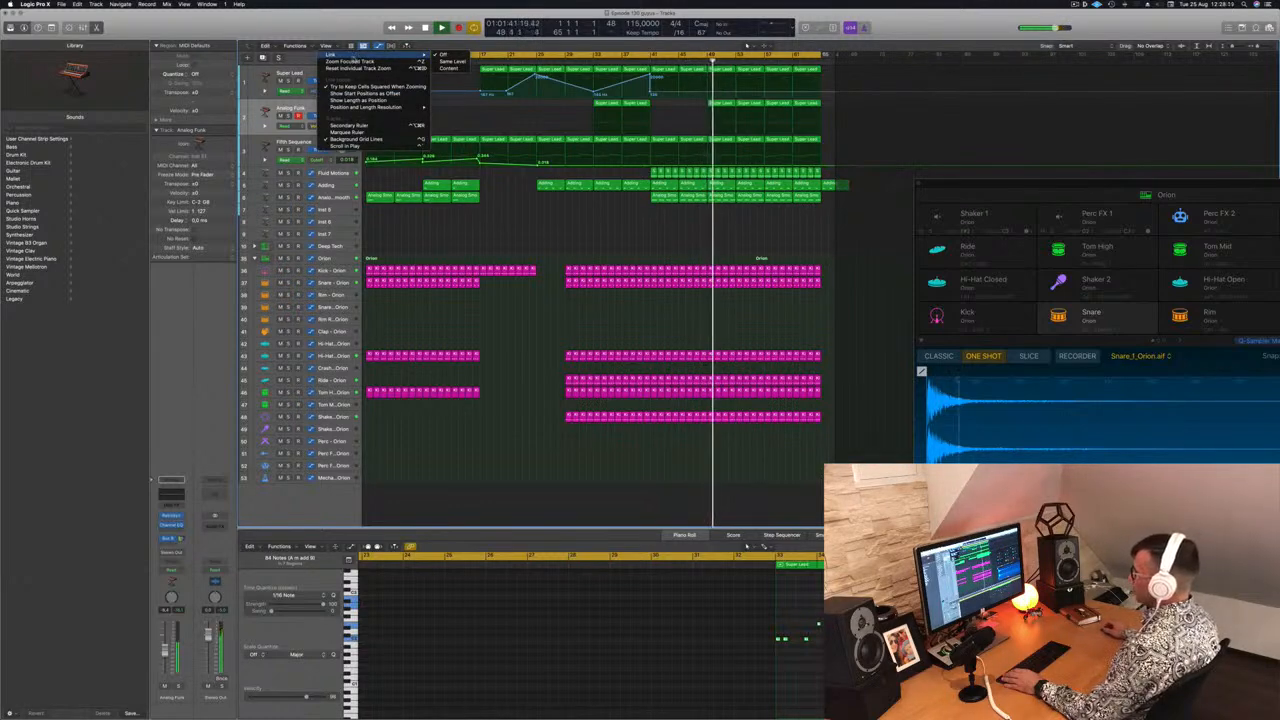
{"action": "left_click", "coordinate": [348, 125]}
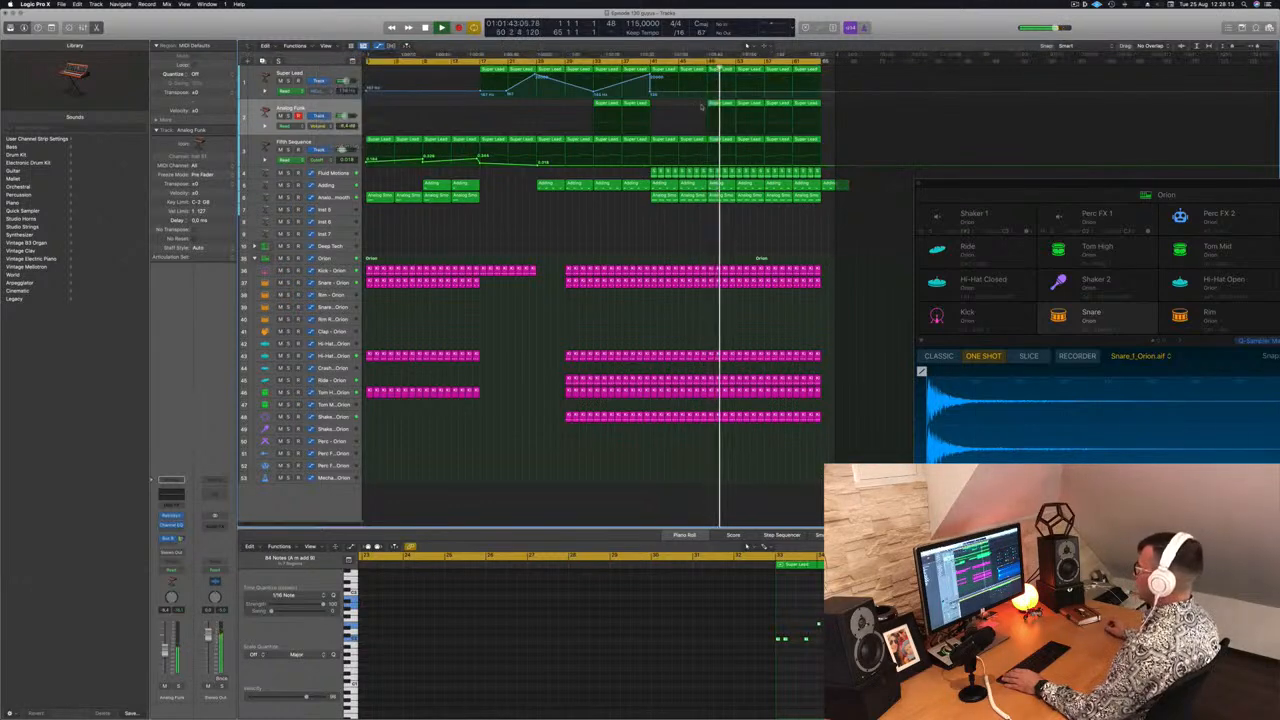